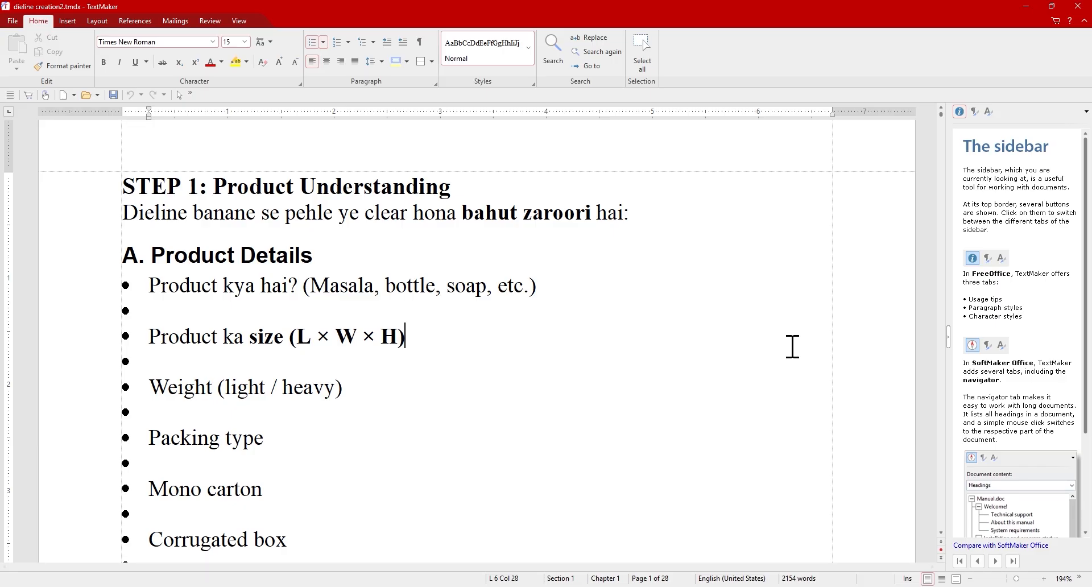
Read the STEP 1 Packing Requirement bullets and scroll down to the STEP 2 board/material table.
{"action": "scroll", "coordinate": [777, 354], "scroll_direction": "down", "scroll_amount": 1}
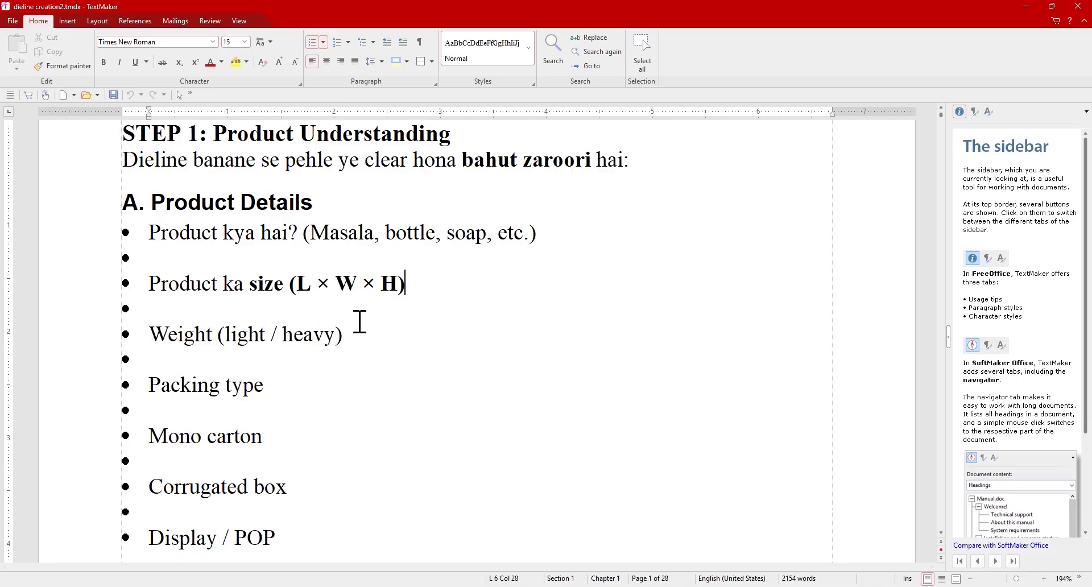
{"action": "scroll", "coordinate": [360, 322], "scroll_direction": "down", "scroll_amount": 2}
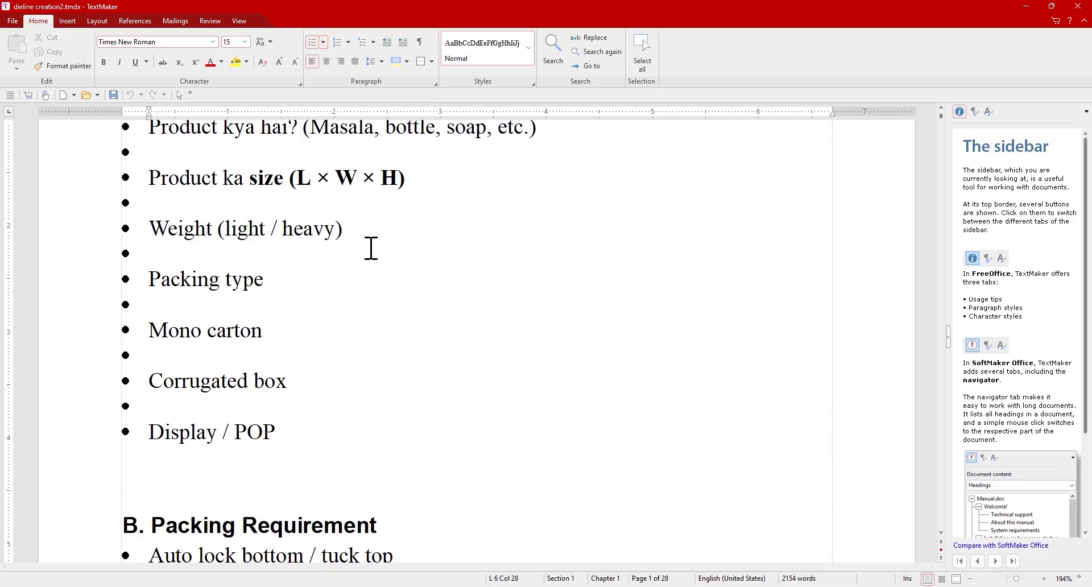
{"action": "scroll", "coordinate": [375, 234], "scroll_direction": "up", "scroll_amount": 1}
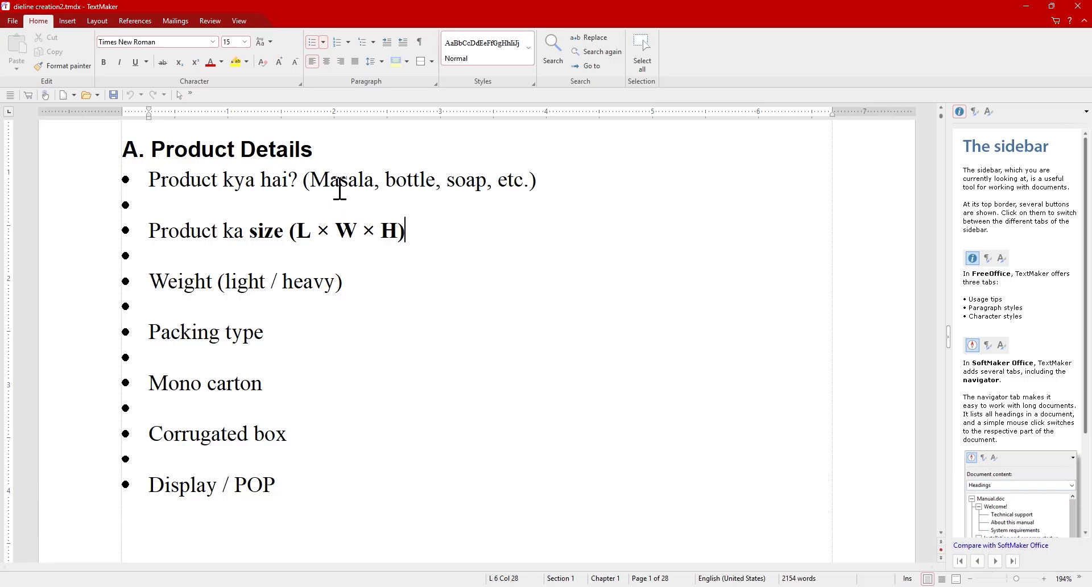
{"action": "scroll", "coordinate": [439, 318], "scroll_direction": "down", "scroll_amount": 1}
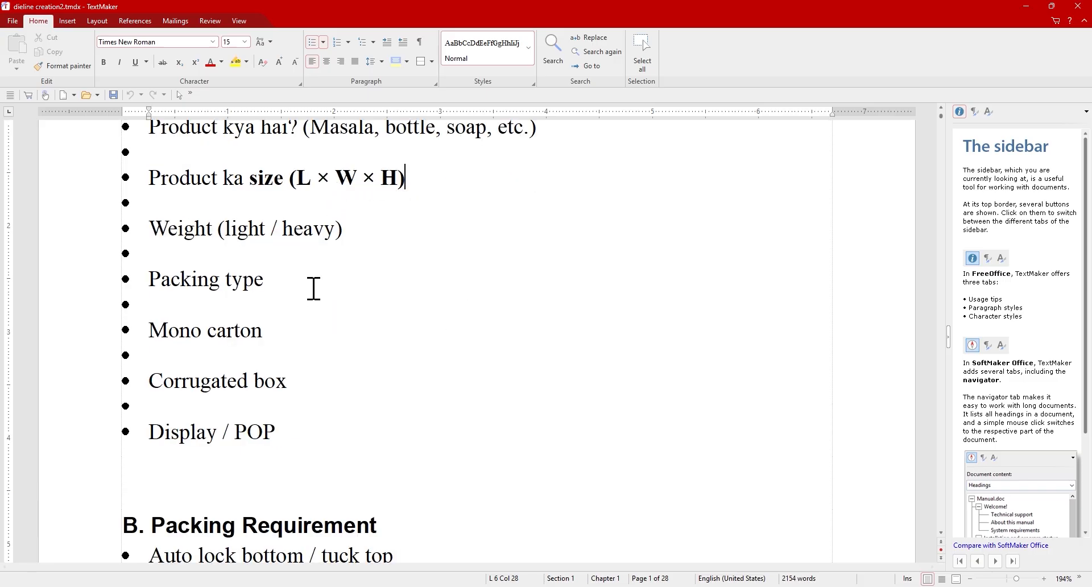
{"action": "scroll", "coordinate": [312, 287], "scroll_direction": "down", "scroll_amount": 1}
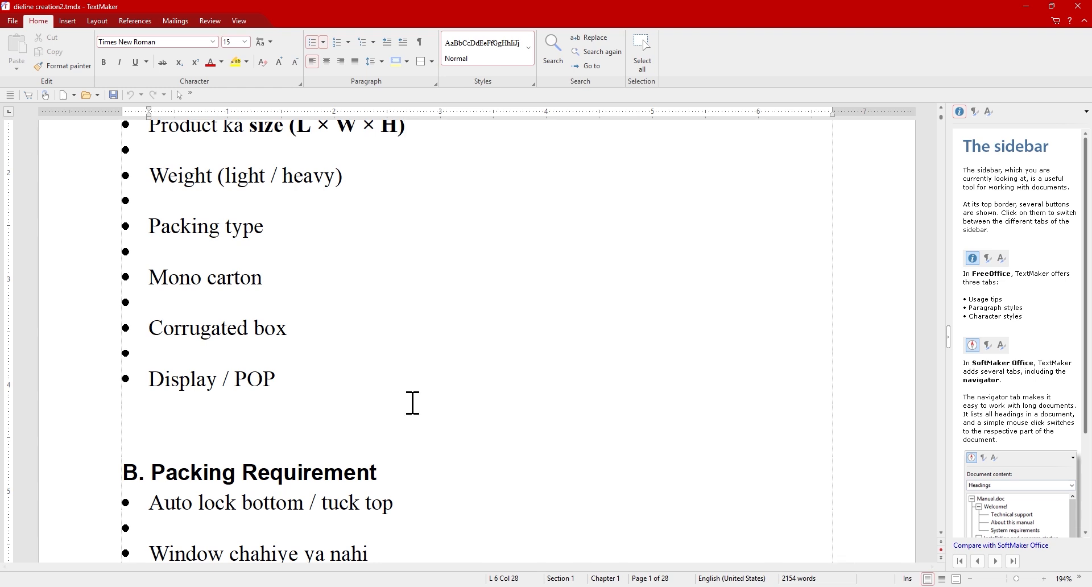
{"action": "scroll", "coordinate": [412, 403], "scroll_direction": "up", "scroll_amount": 2}
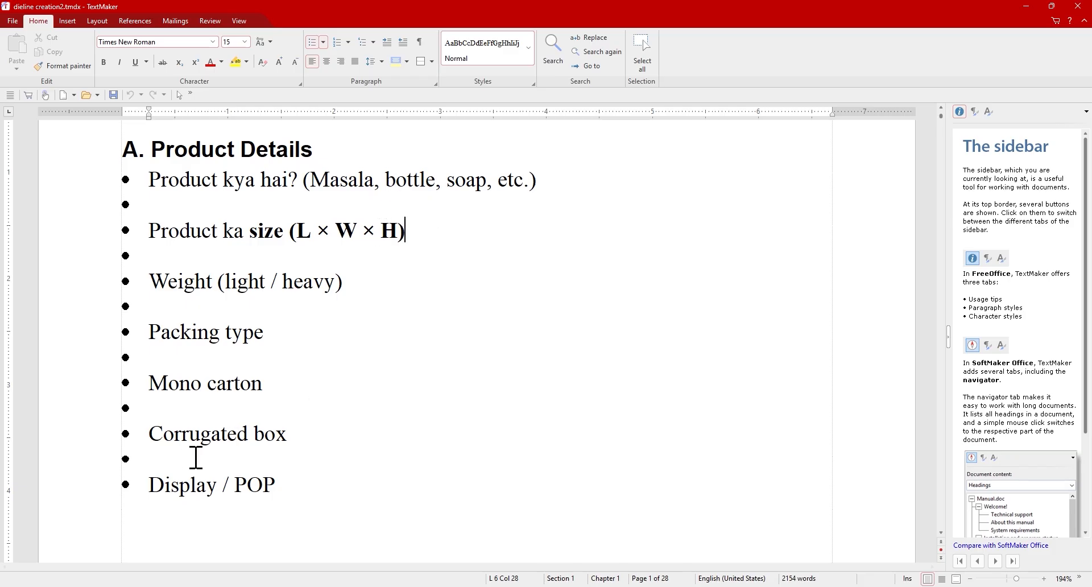
{"action": "scroll", "coordinate": [333, 427], "scroll_direction": "down", "scroll_amount": 5}
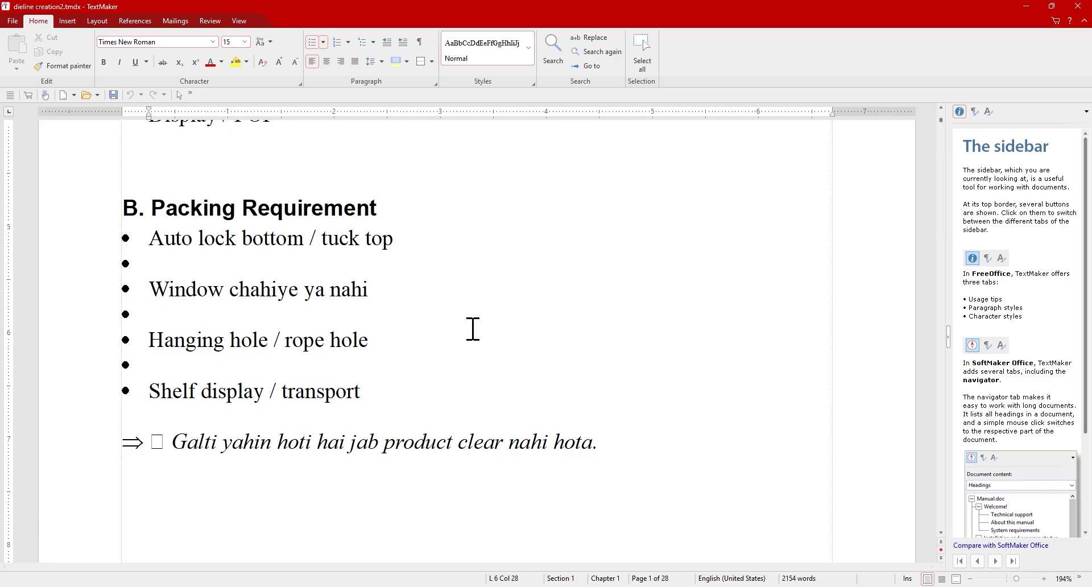
{"action": "scroll", "coordinate": [472, 328], "scroll_direction": "down", "scroll_amount": 1}
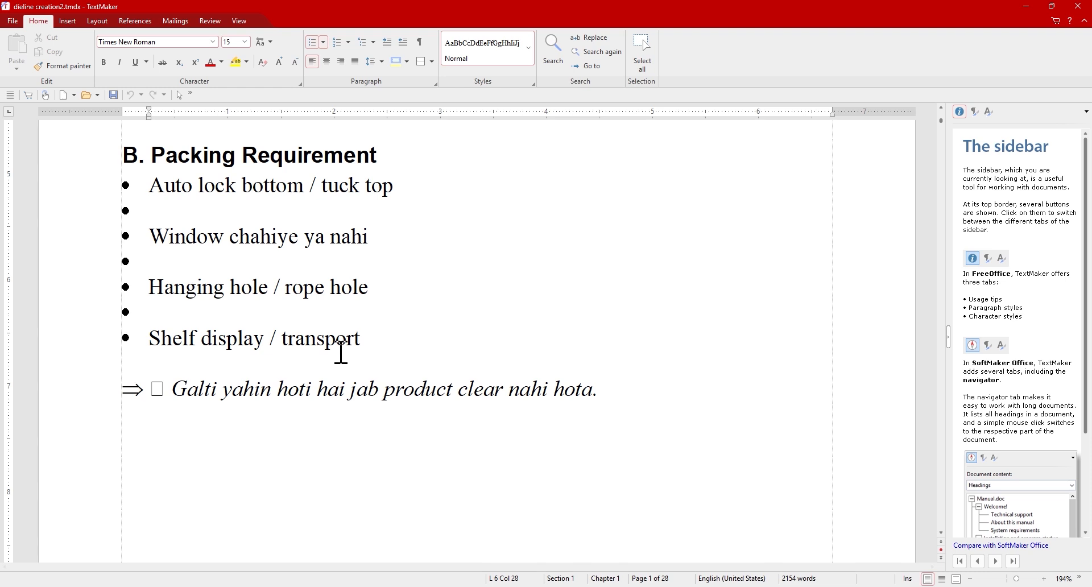
{"action": "scroll", "coordinate": [463, 370], "scroll_direction": "down", "scroll_amount": 1}
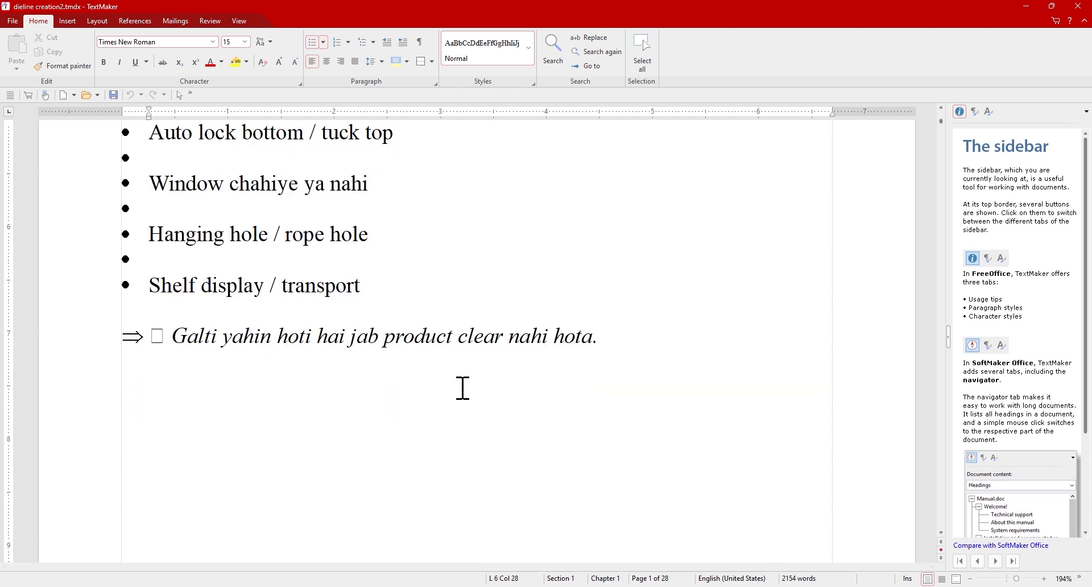
{"action": "scroll", "coordinate": [463, 388], "scroll_direction": "down", "scroll_amount": 1}
{"action": "scroll", "coordinate": [463, 388], "scroll_direction": "down", "scroll_amount": 6}
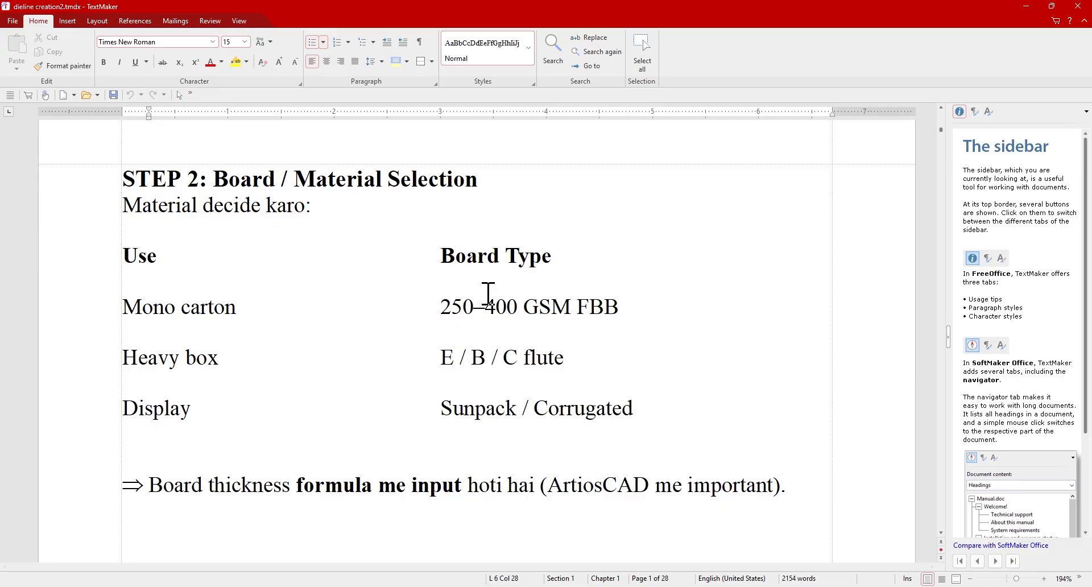
Highlight the Sunpack / Corrugated board entry, then scroll on to the STEP 3 box style list.
{"action": "left_click", "coordinate": [614, 224]}
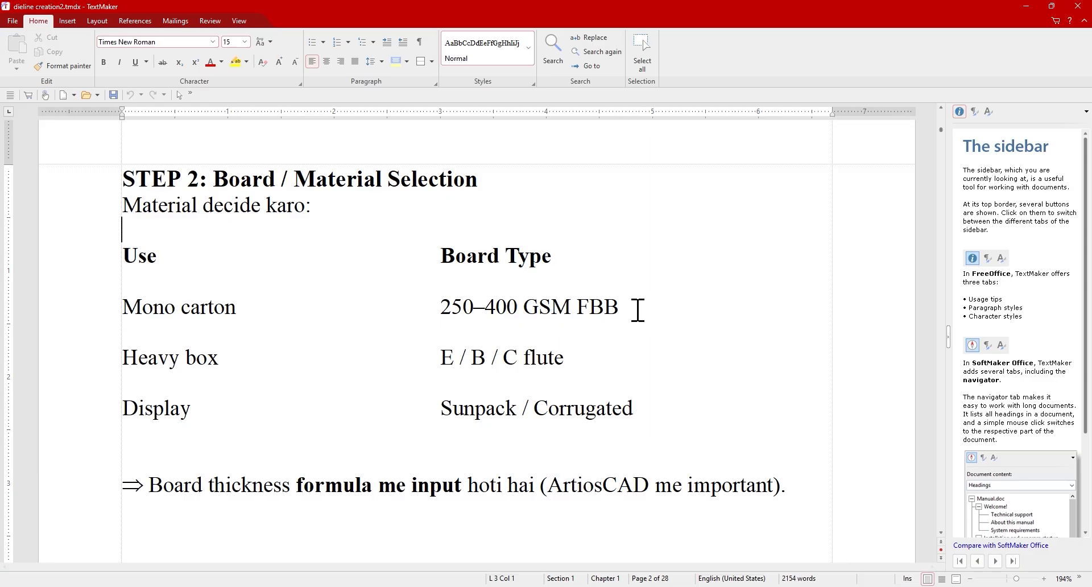
{"action": "scroll", "coordinate": [634, 311], "scroll_direction": "down", "scroll_amount": 1}
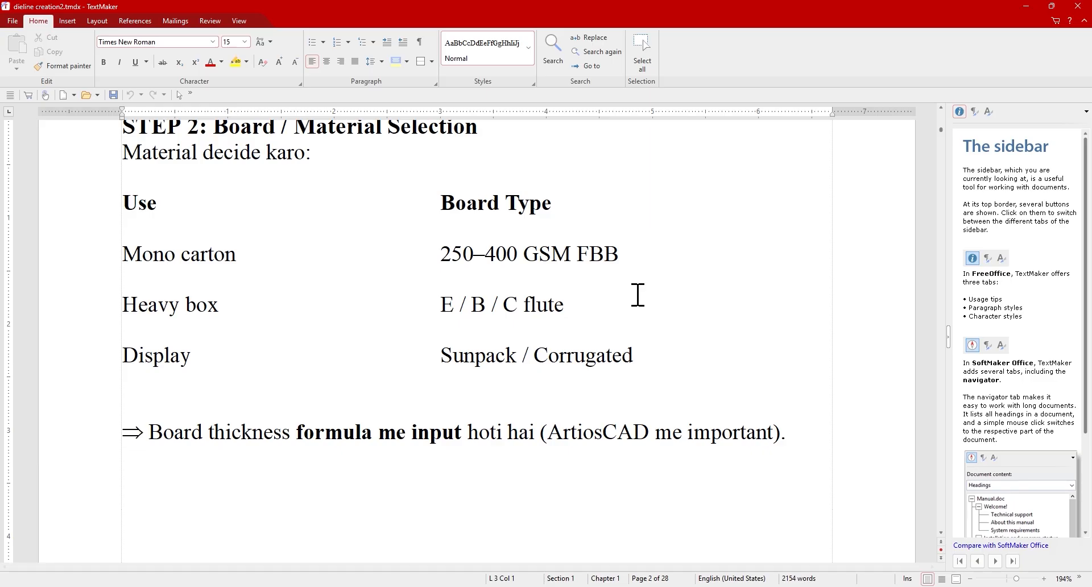
{"action": "mouse_move", "coordinate": [436, 356]}
{"action": "left_mouse_down"}
{"action": "mouse_move", "coordinate": [643, 367]}
{"action": "mouse_move", "coordinate": [447, 360]}
{"action": "left_mouse_up"}
{"action": "left_click", "coordinate": [643, 367]}
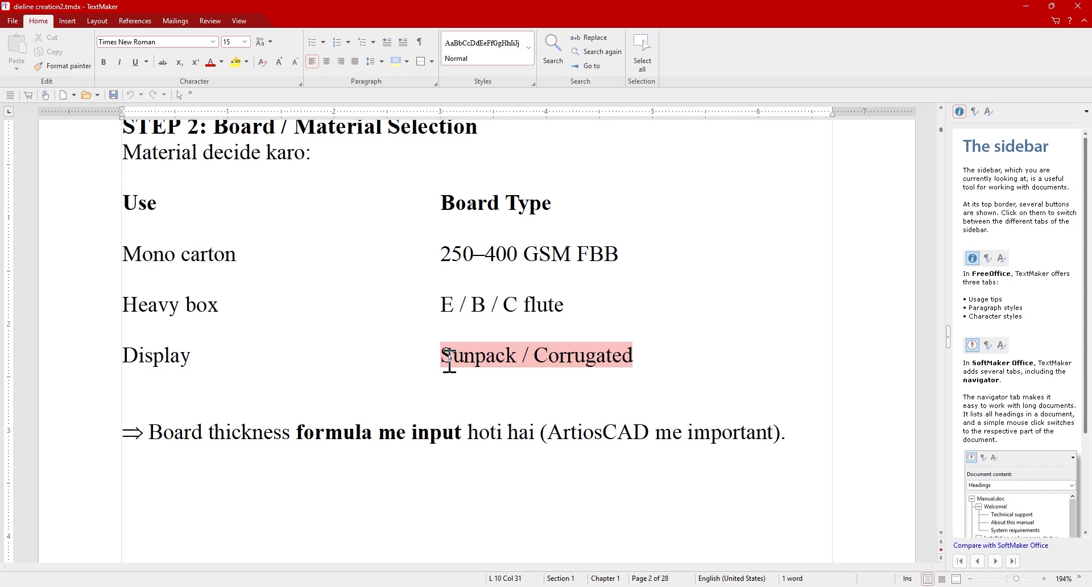
{"action": "left_click", "coordinate": [555, 340]}
{"action": "left_click_drag", "start_coordinate": [628, 356], "coordinate": [649, 366]}
{"action": "left_click", "coordinate": [640, 354]}
{"action": "left_click", "coordinate": [654, 356]}
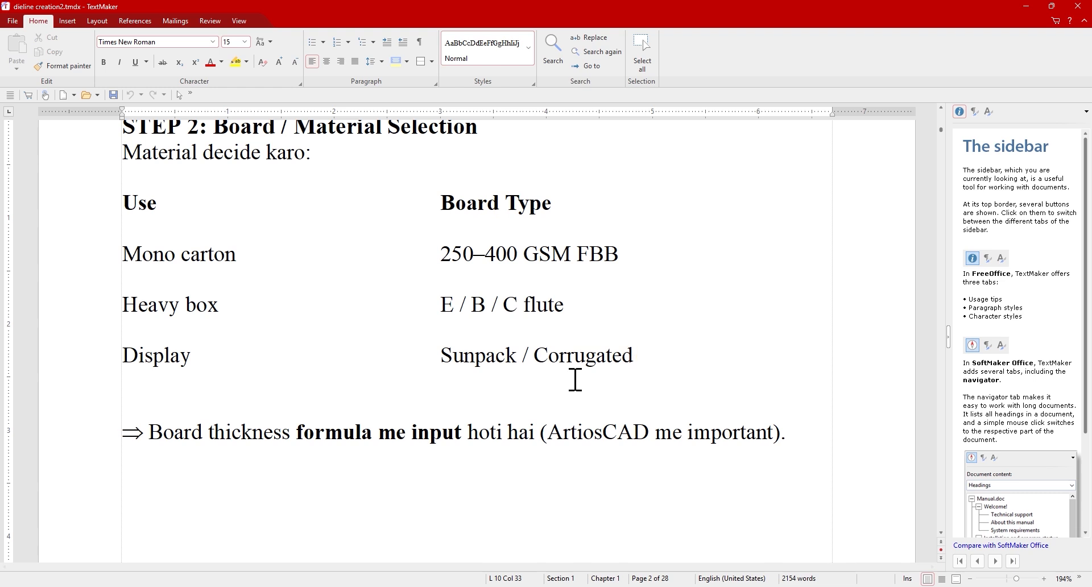
{"action": "scroll", "coordinate": [575, 380], "scroll_direction": "down", "scroll_amount": 10}
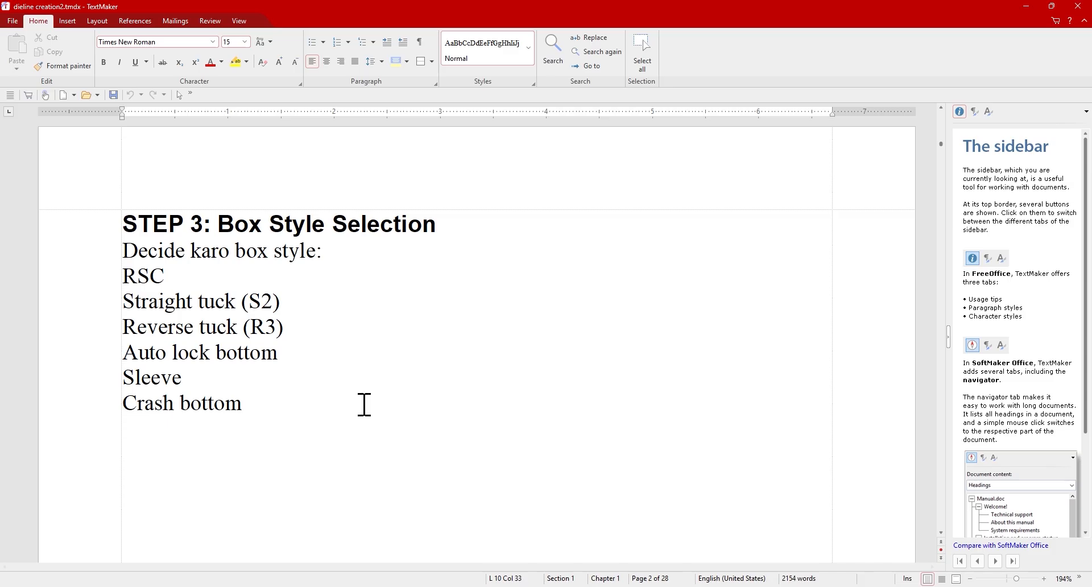
Mark the 'Product size:' line in STEP 4, then scroll through STEP 5 to the cut/crease/perforation rules.
{"action": "scroll", "coordinate": [342, 347], "scroll_direction": "down", "scroll_amount": 5}
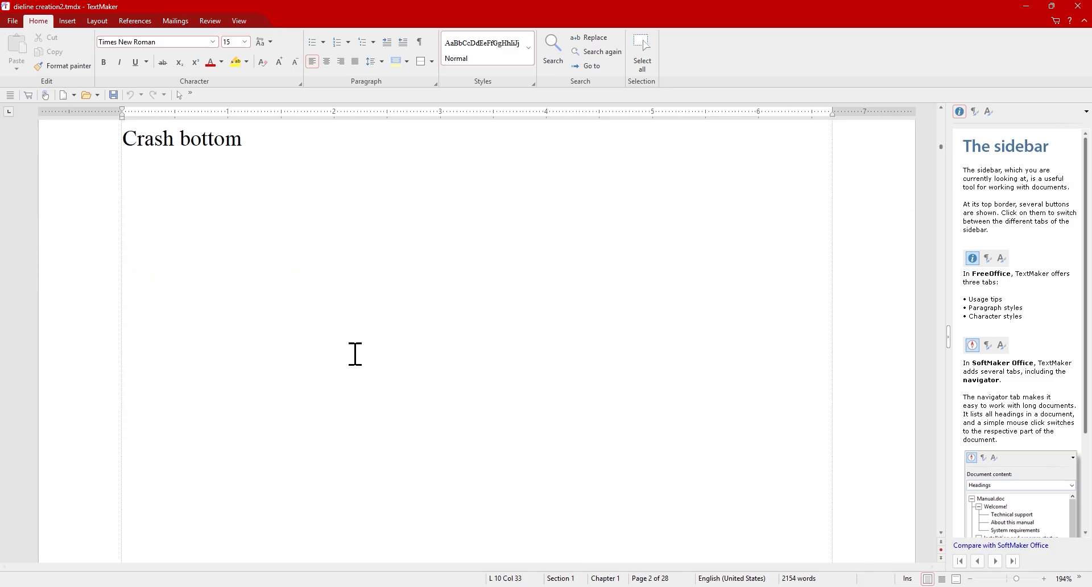
{"action": "scroll", "coordinate": [389, 339], "scroll_direction": "down", "scroll_amount": 5}
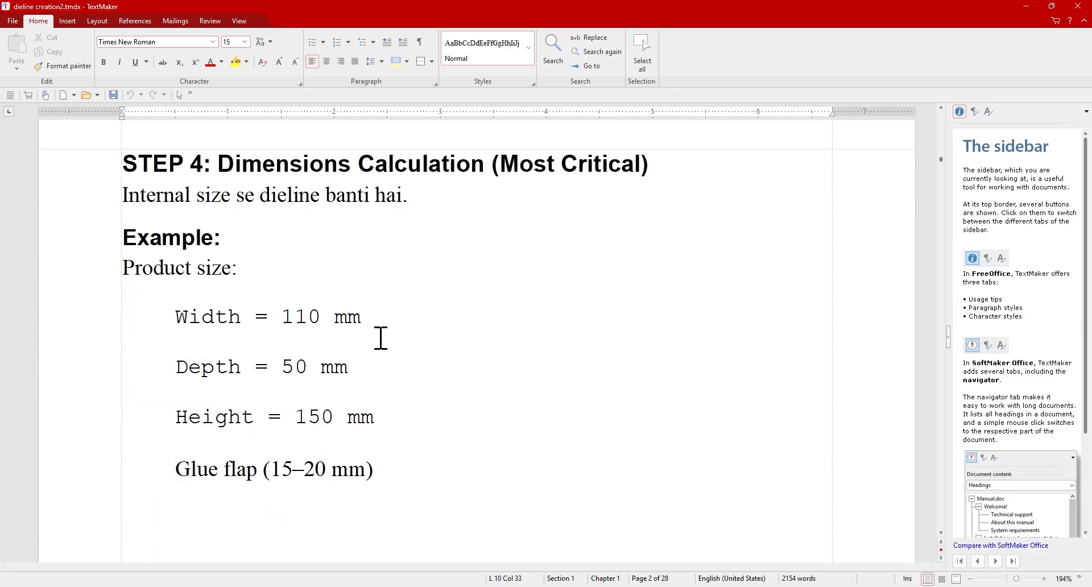
{"action": "left_click", "coordinate": [436, 279]}
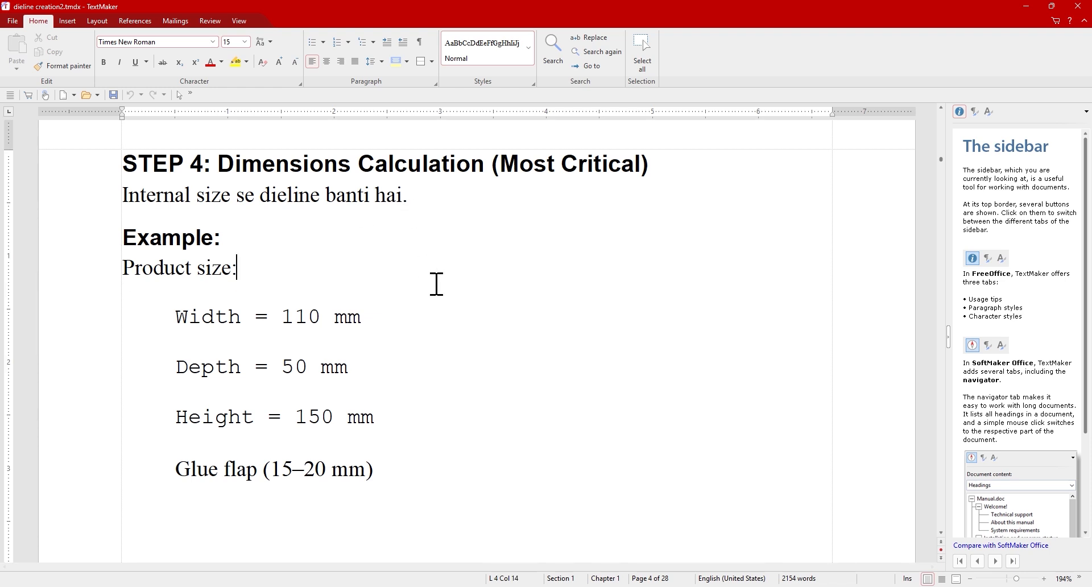
{"action": "scroll", "coordinate": [436, 283], "scroll_direction": "down", "scroll_amount": 1}
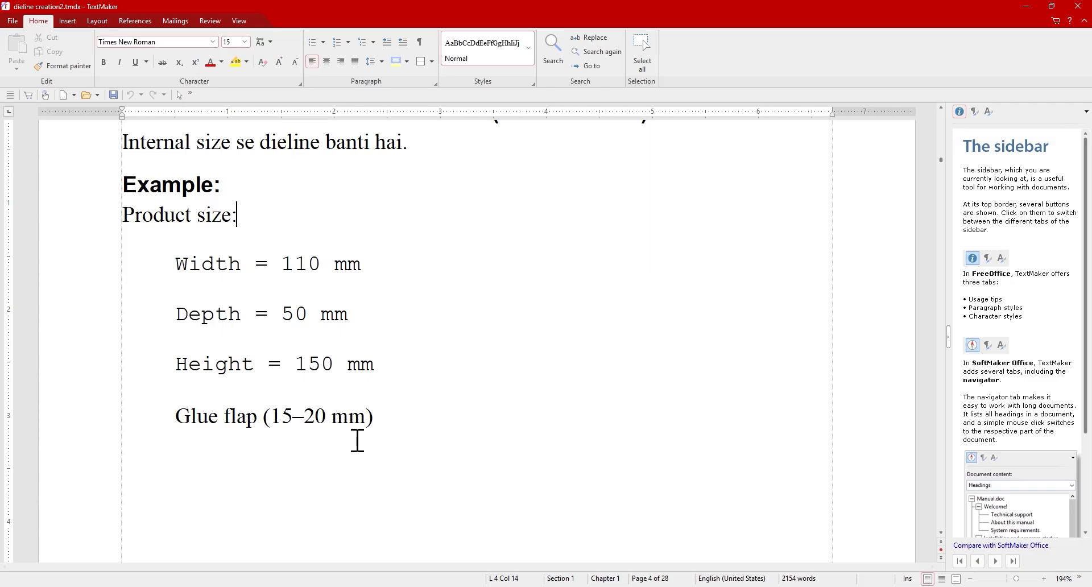
{"action": "scroll", "coordinate": [357, 441], "scroll_direction": "down", "scroll_amount": 5}
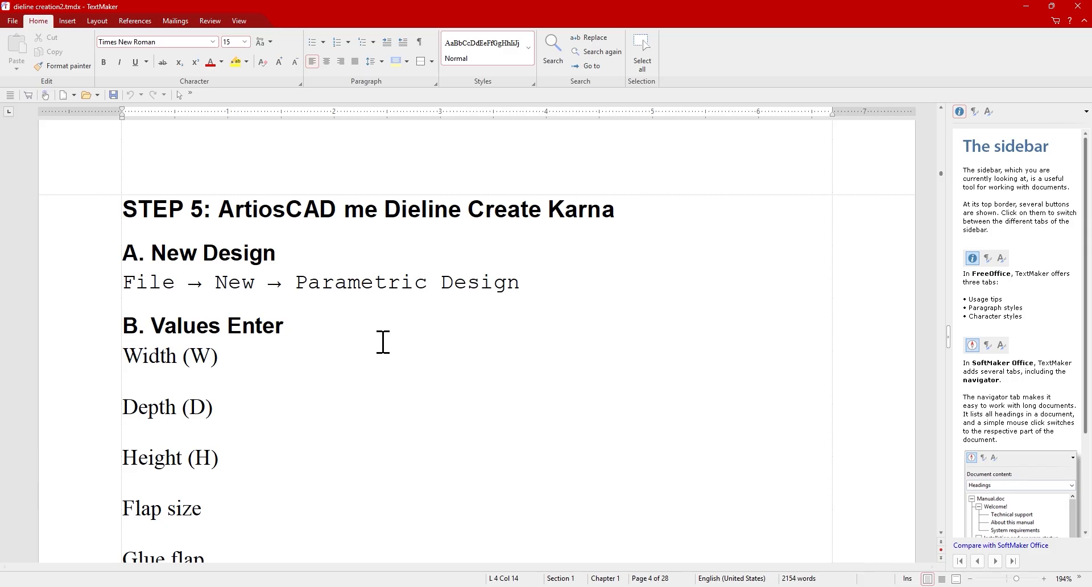
{"action": "scroll", "coordinate": [383, 341], "scroll_direction": "down", "scroll_amount": 1}
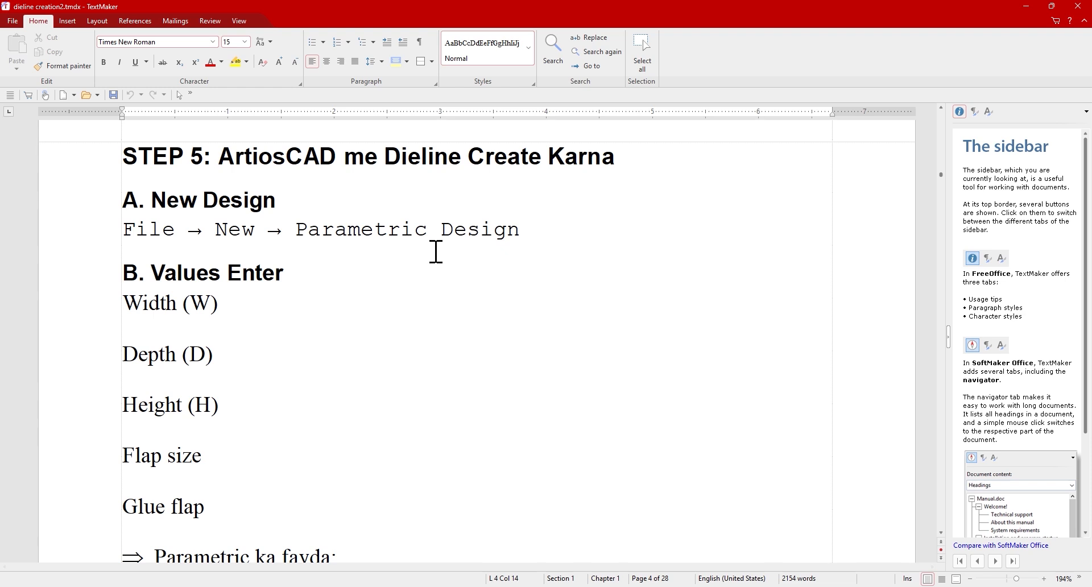
{"action": "scroll", "coordinate": [417, 334], "scroll_direction": "down", "scroll_amount": 3}
{"action": "scroll", "coordinate": [451, 355], "scroll_direction": "down", "scroll_amount": 1}
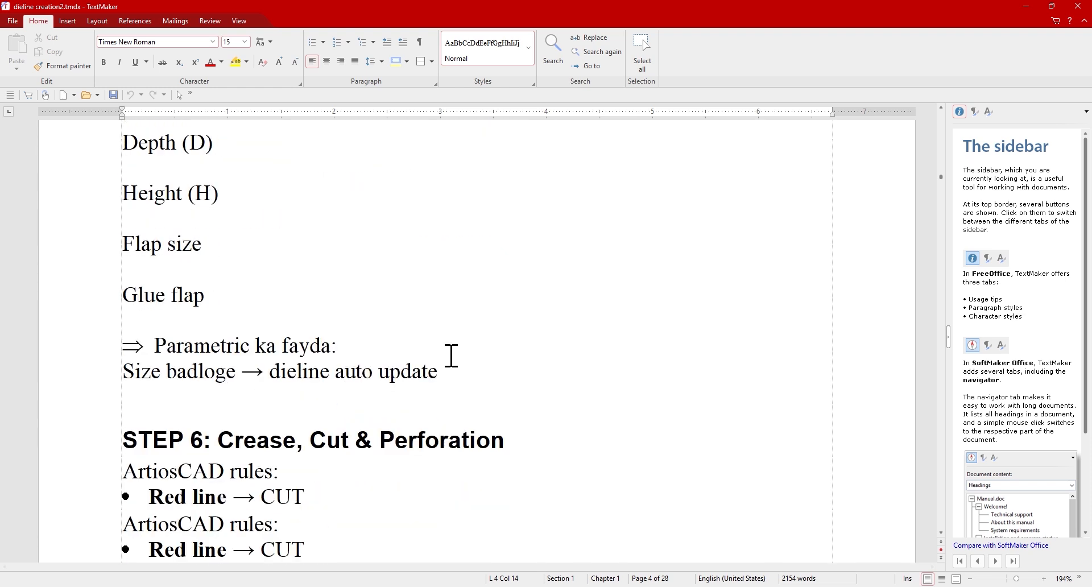
{"action": "scroll", "coordinate": [452, 355], "scroll_direction": "down", "scroll_amount": 4}
{"action": "scroll", "coordinate": [451, 355], "scroll_direction": "down", "scroll_amount": 1}
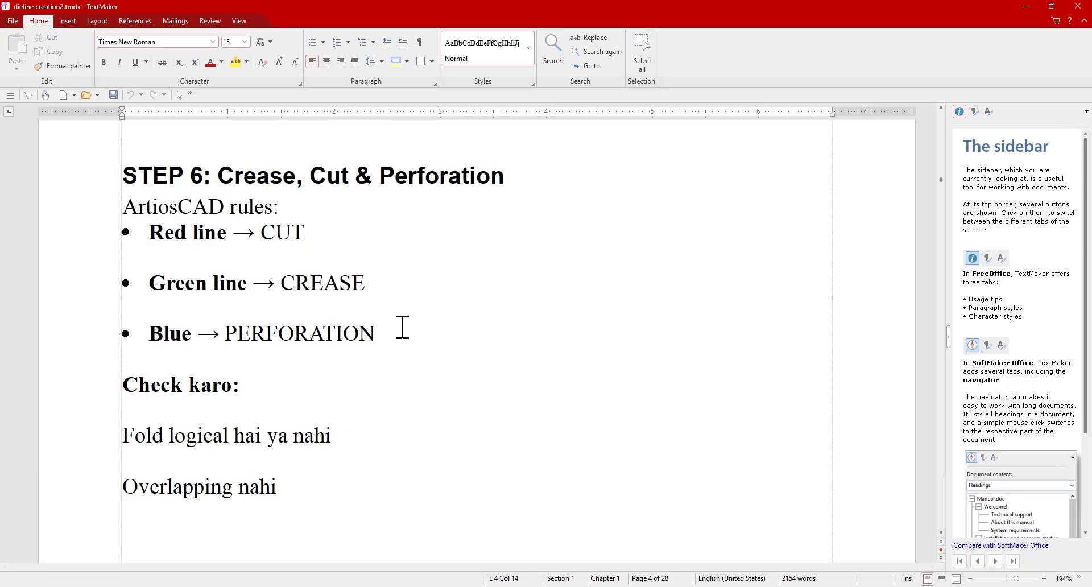
{"action": "scroll", "coordinate": [403, 342], "scroll_direction": "down", "scroll_amount": 5}
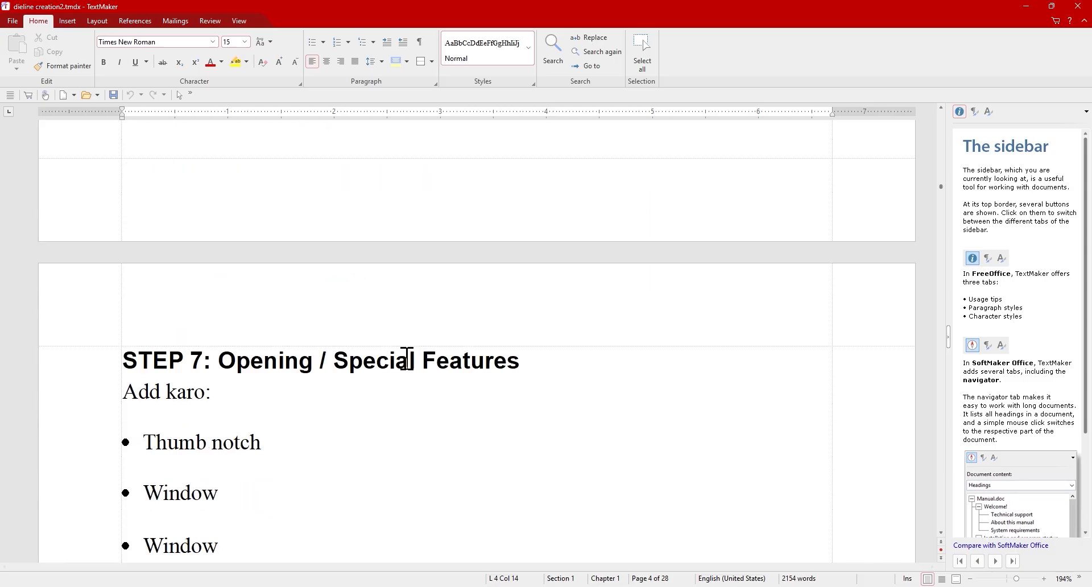
{"action": "scroll", "coordinate": [406, 359], "scroll_direction": "down", "scroll_amount": 3}
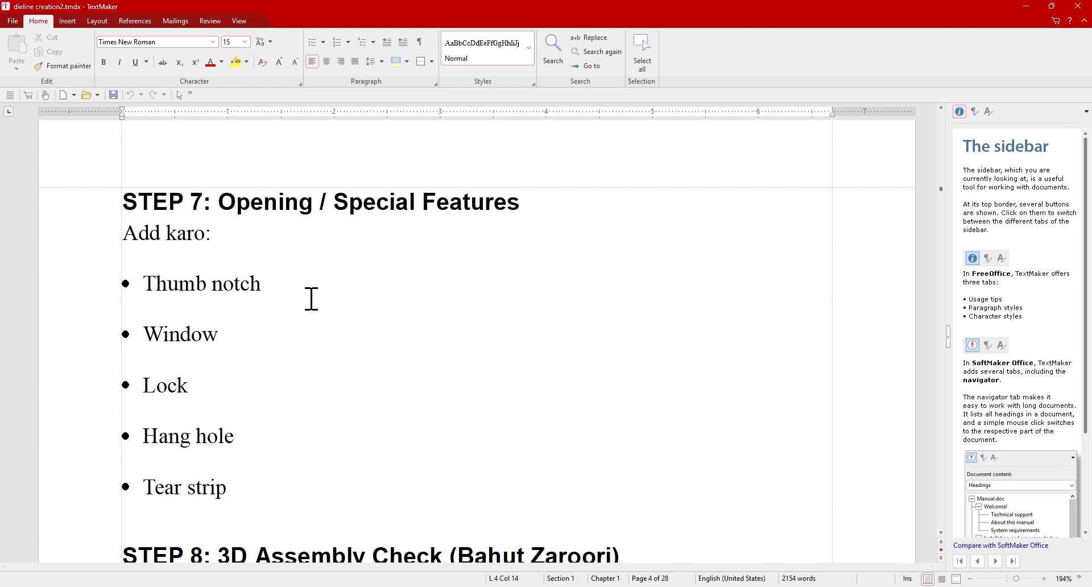
{"action": "scroll", "coordinate": [233, 364], "scroll_direction": "down", "scroll_amount": 1}
{"action": "left_click", "coordinate": [238, 283]}
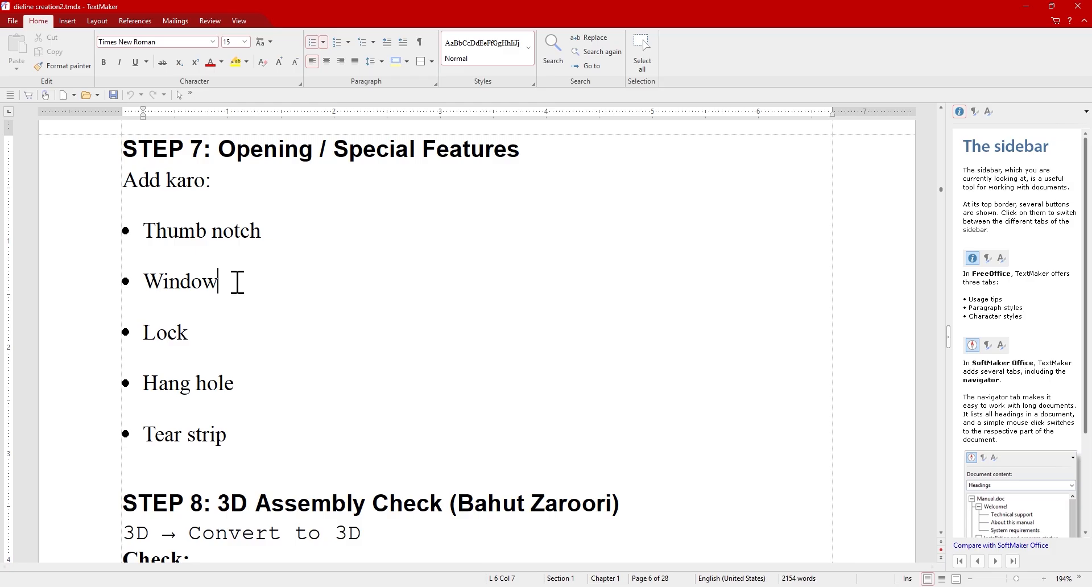
{"action": "scroll", "coordinate": [246, 282], "scroll_direction": "down", "scroll_amount": 1}
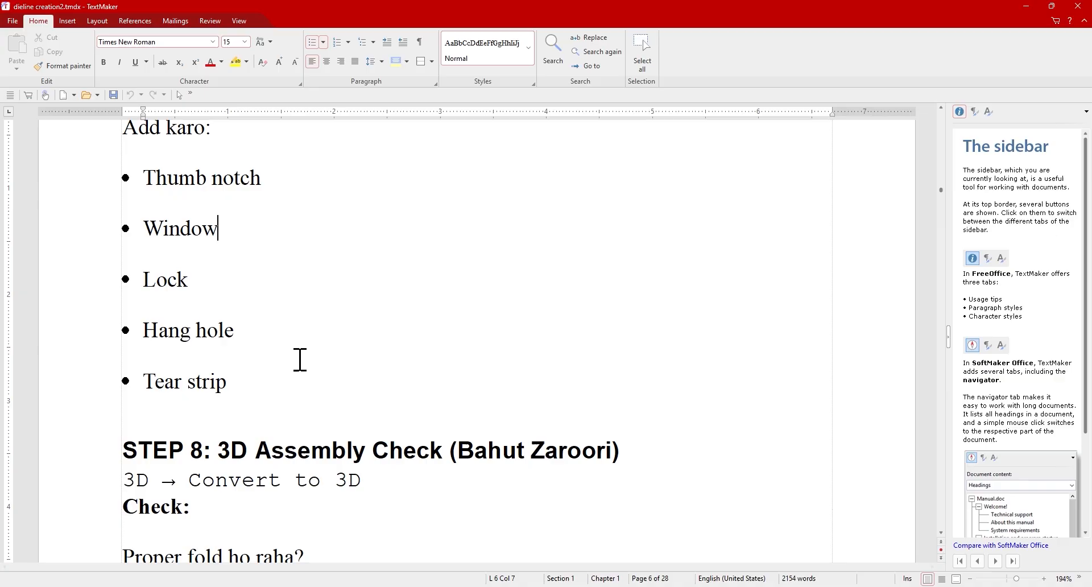
{"action": "left_click_drag", "start_coordinate": [235, 332], "coordinate": [127, 349]}
{"action": "left_click", "coordinate": [242, 334]}
{"action": "scroll", "coordinate": [262, 326], "scroll_direction": "down", "scroll_amount": 1}
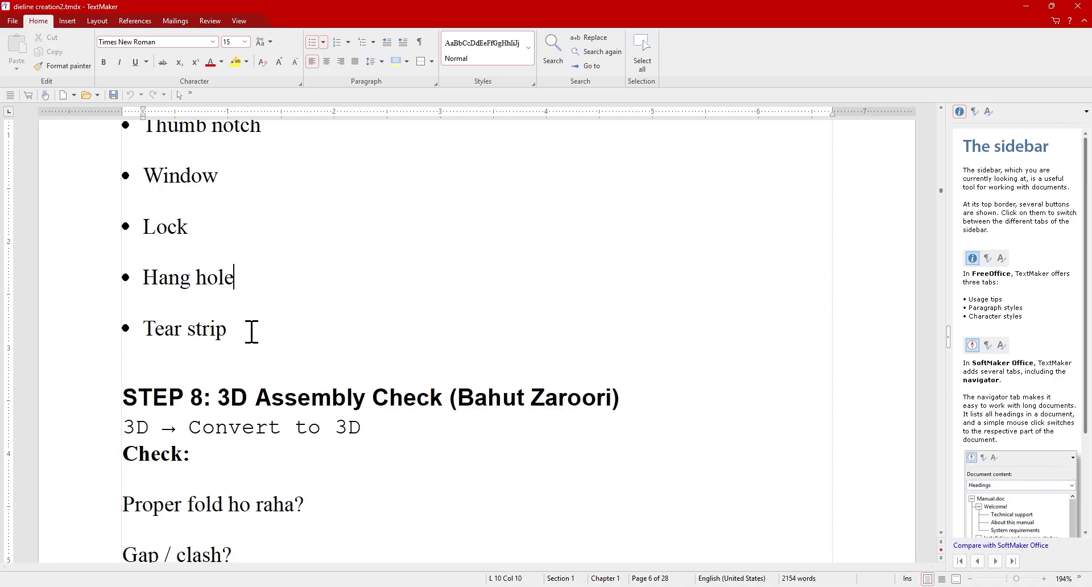
{"action": "left_click_drag", "start_coordinate": [230, 335], "coordinate": [152, 330]}
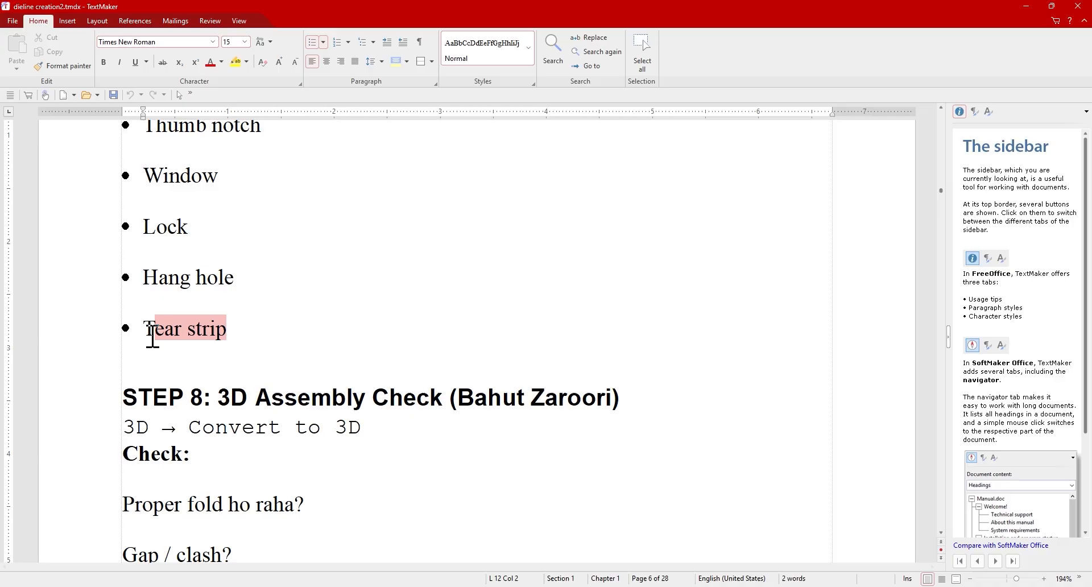
{"action": "left_click", "coordinate": [270, 327]}
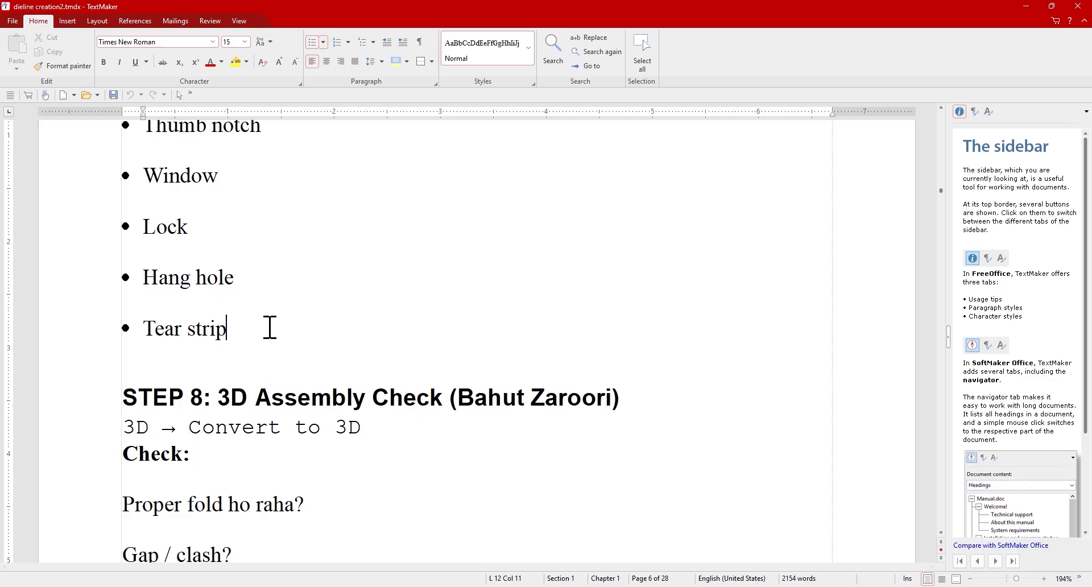
{"action": "scroll", "coordinate": [279, 323], "scroll_direction": "down", "scroll_amount": 4}
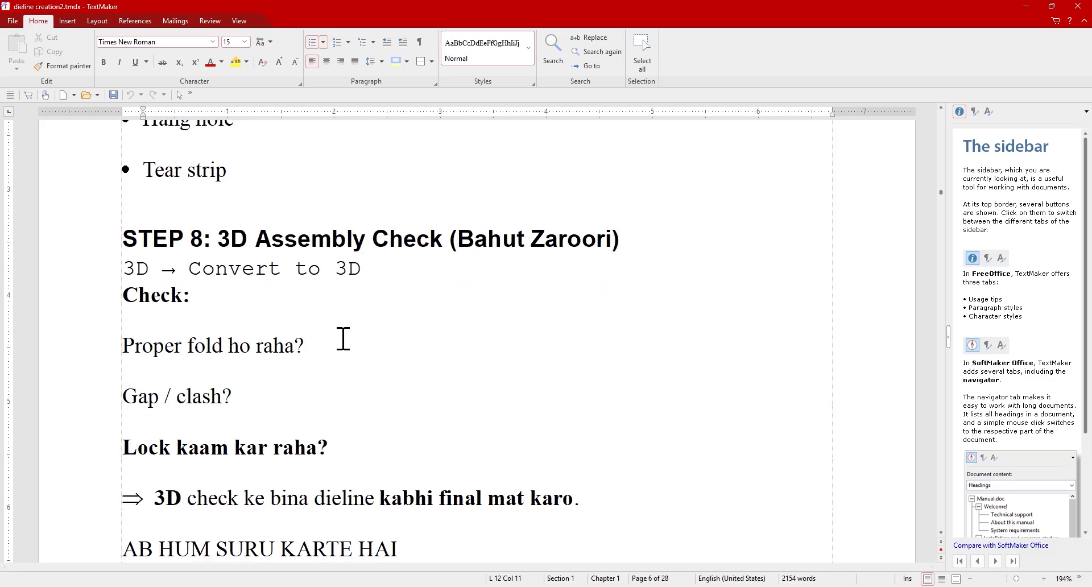
{"action": "scroll", "coordinate": [324, 323], "scroll_direction": "up", "scroll_amount": 1}
{"action": "scroll", "coordinate": [410, 346], "scroll_direction": "down", "scroll_amount": 4}
{"action": "scroll", "coordinate": [431, 437], "scroll_direction": "down", "scroll_amount": 1}
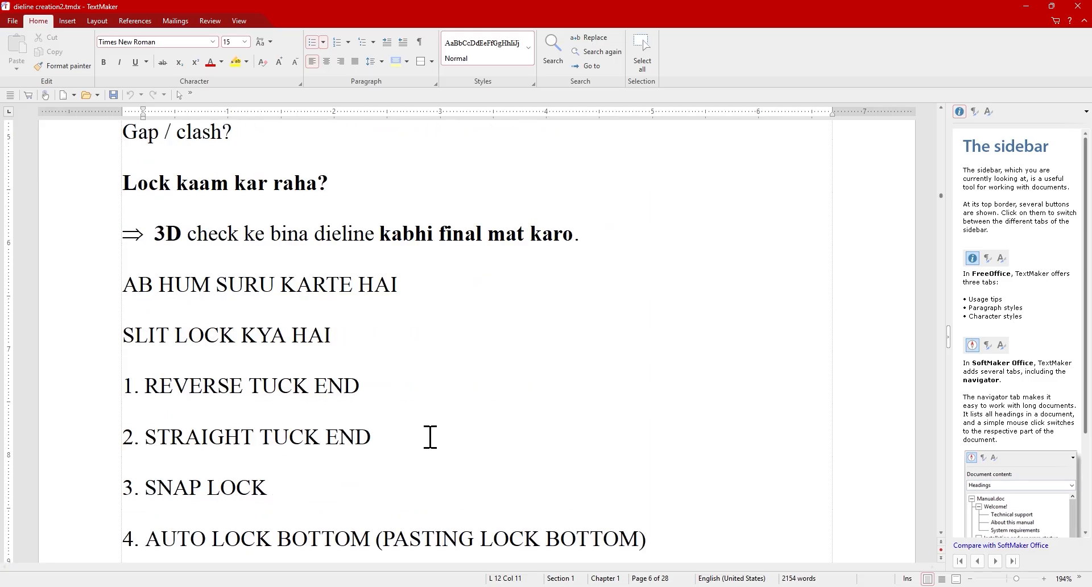
{"action": "scroll", "coordinate": [430, 436], "scroll_direction": "down", "scroll_amount": 1}
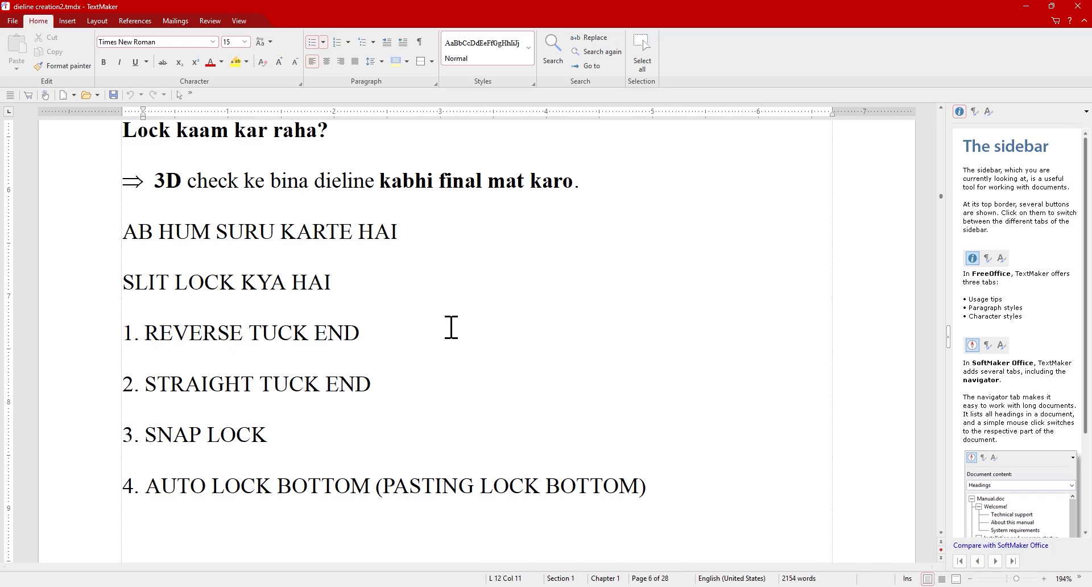
Highlight the Reverse tuck end, Straight tuck end, Snap lock and Auto lock bottom styles in turn.
{"action": "left_click", "coordinate": [452, 327]}
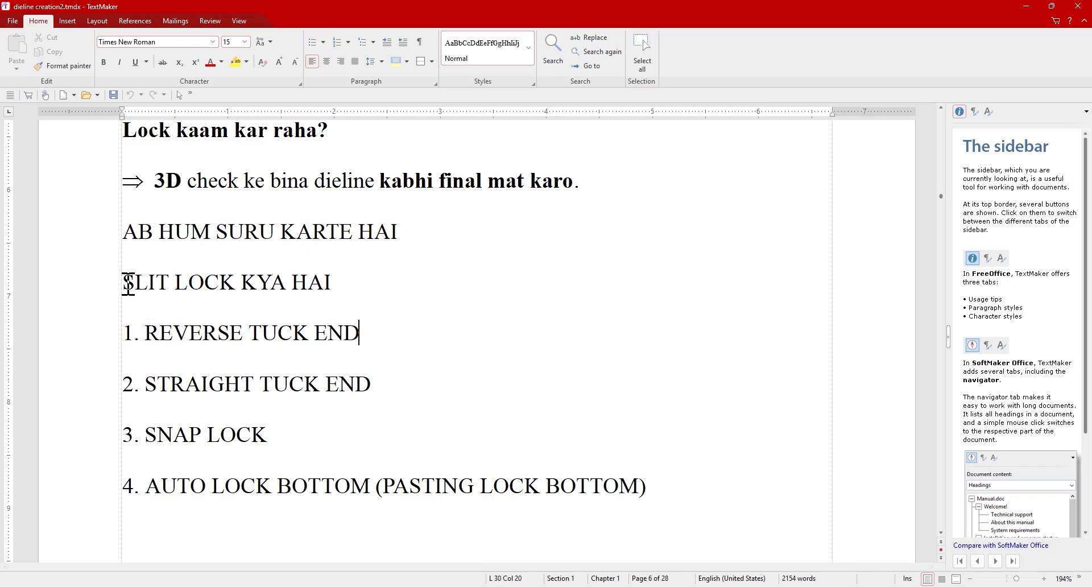
{"action": "mouse_move", "coordinate": [128, 284]}
{"action": "left_mouse_down"}
{"action": "mouse_move", "coordinate": [354, 299]}
{"action": "mouse_move", "coordinate": [129, 288]}
{"action": "left_mouse_up"}
{"action": "left_click", "coordinate": [395, 316]}
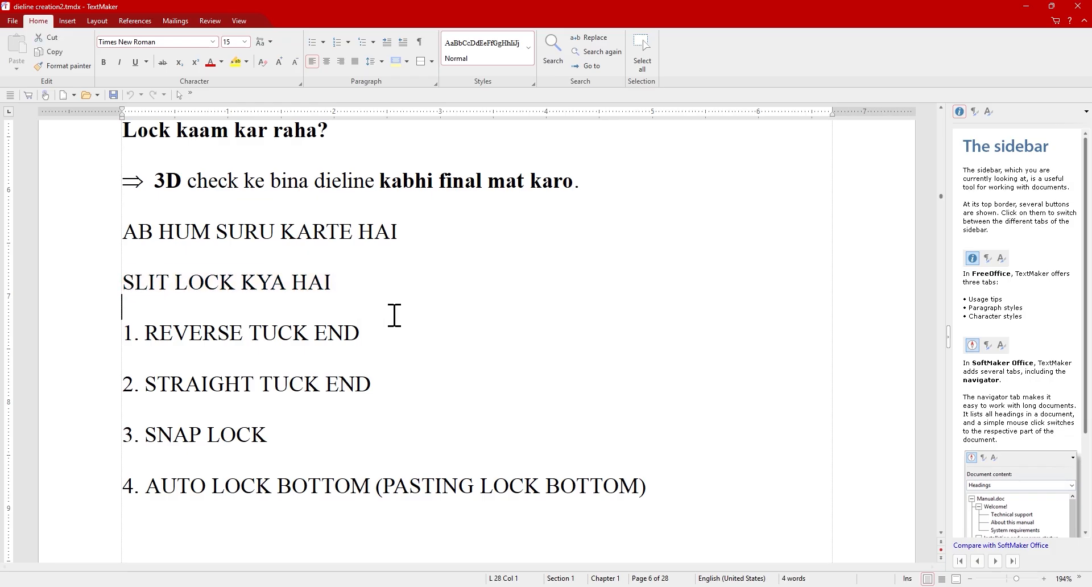
{"action": "left_click_drag", "start_coordinate": [361, 333], "coordinate": [168, 334]}
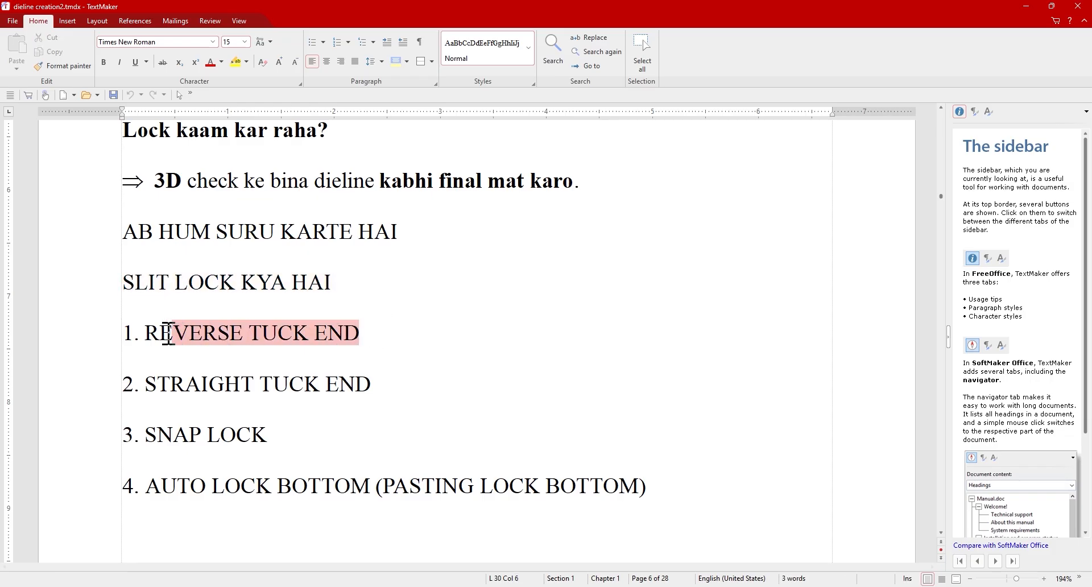
{"action": "left_click_drag", "start_coordinate": [382, 384], "coordinate": [157, 385]}
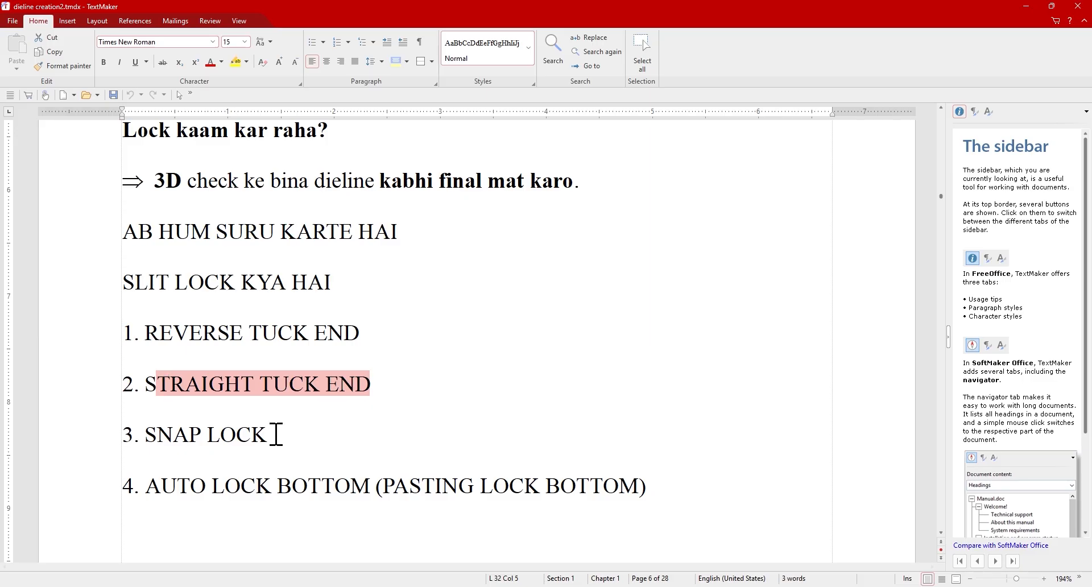
{"action": "left_click_drag", "start_coordinate": [276, 434], "coordinate": [146, 435]}
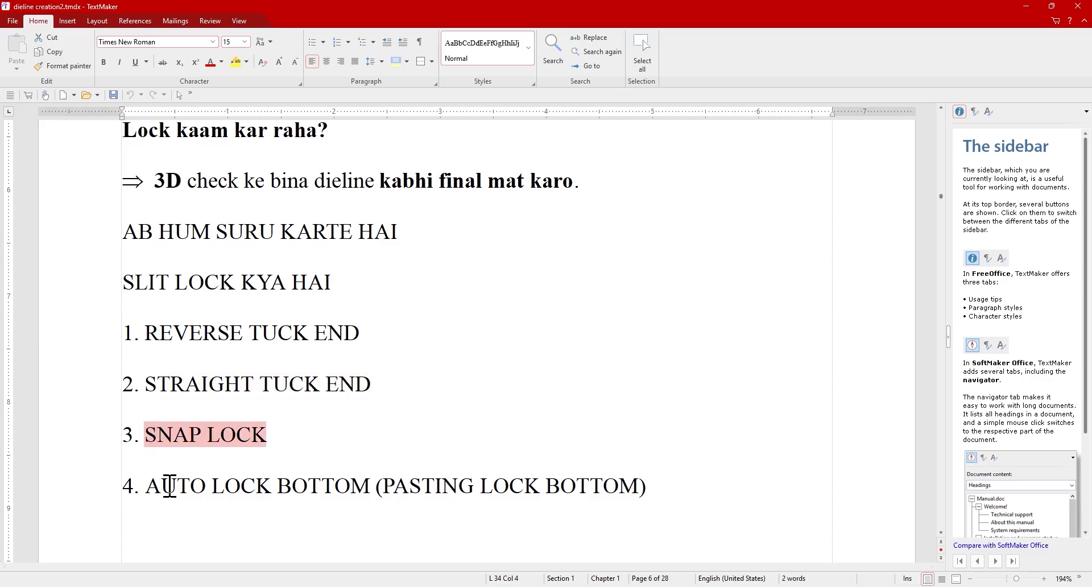
{"action": "left_click_drag", "start_coordinate": [145, 485], "coordinate": [669, 498]}
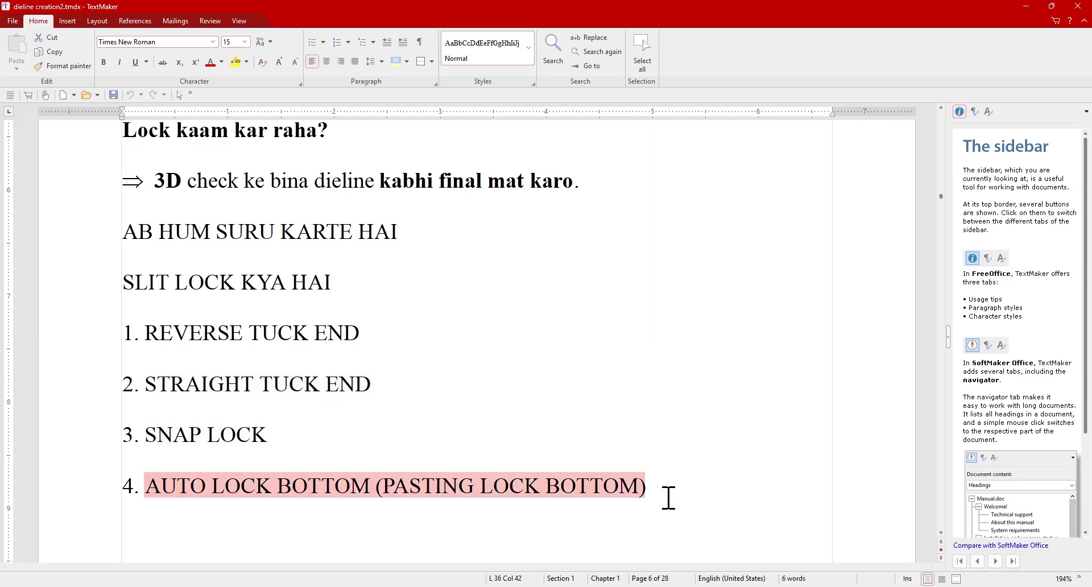
{"action": "left_click", "coordinate": [416, 425]}
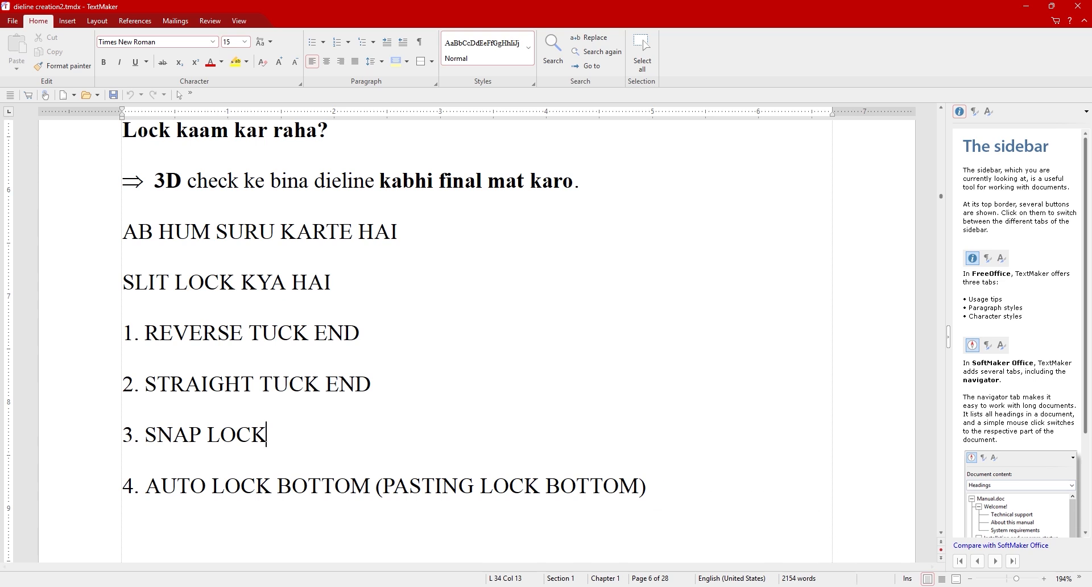
Switch to the ArtiosCAD virtual machine's blank DESIGN1 and pick Rectangle Horiz/Vert.
{"action": "mouse_move", "coordinate": [870, 586]}
{"action": "left_click", "coordinate": [929, 529]}
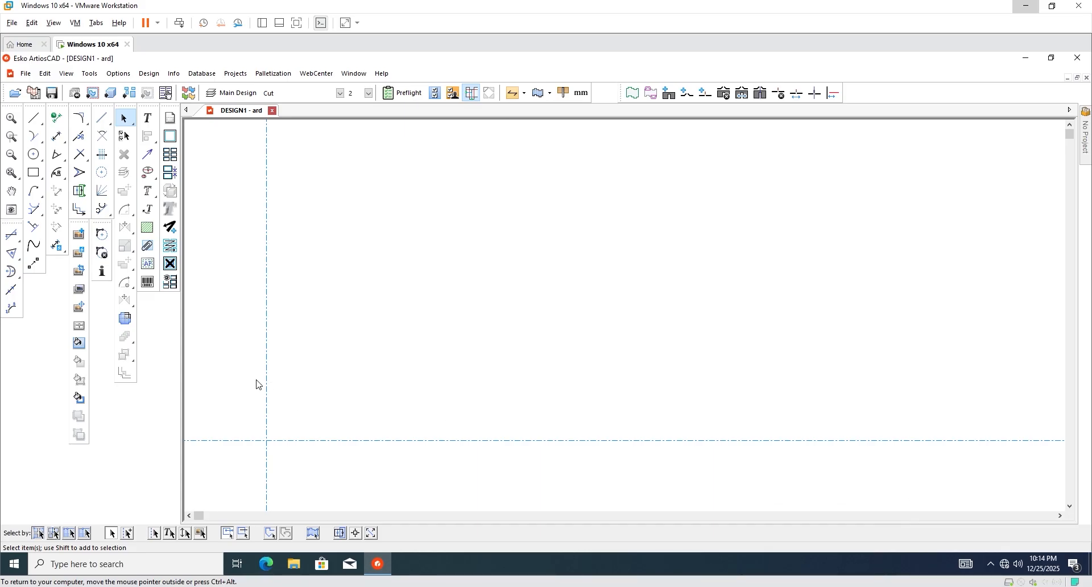
{"action": "scroll", "coordinate": [263, 346], "scroll_direction": "down", "scroll_amount": 3}
{"action": "scroll", "coordinate": [409, 301], "scroll_direction": "up", "scroll_amount": 2}
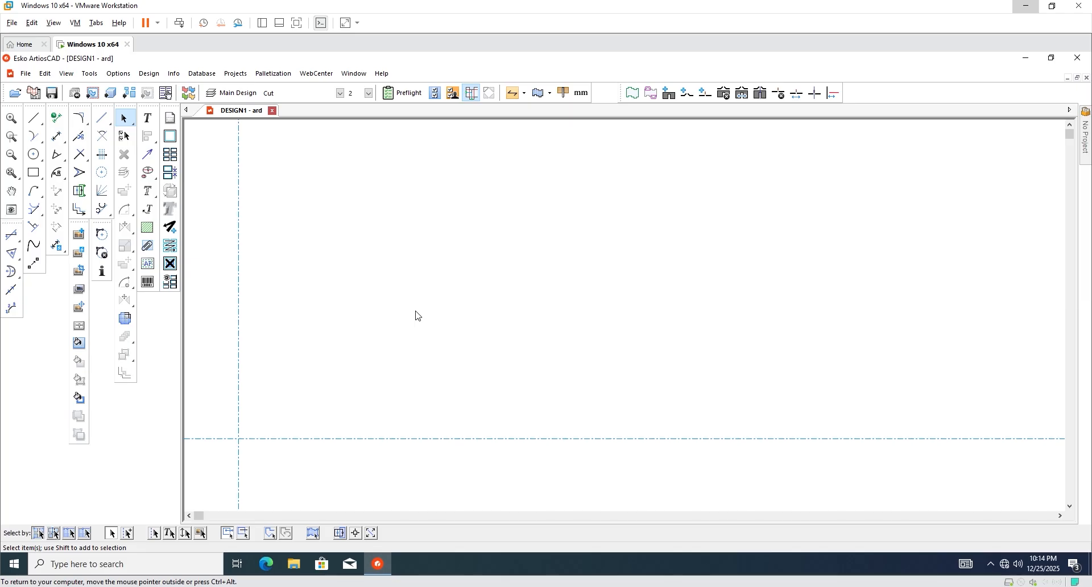
{"action": "left_click", "coordinate": [35, 177]}
{"action": "scroll", "coordinate": [356, 295], "scroll_direction": "down", "scroll_amount": 1}
Draw a 110 mm wide rectangle from the origin as the first carton panel.
{"action": "scroll", "coordinate": [357, 290], "scroll_direction": "up", "scroll_amount": 1}
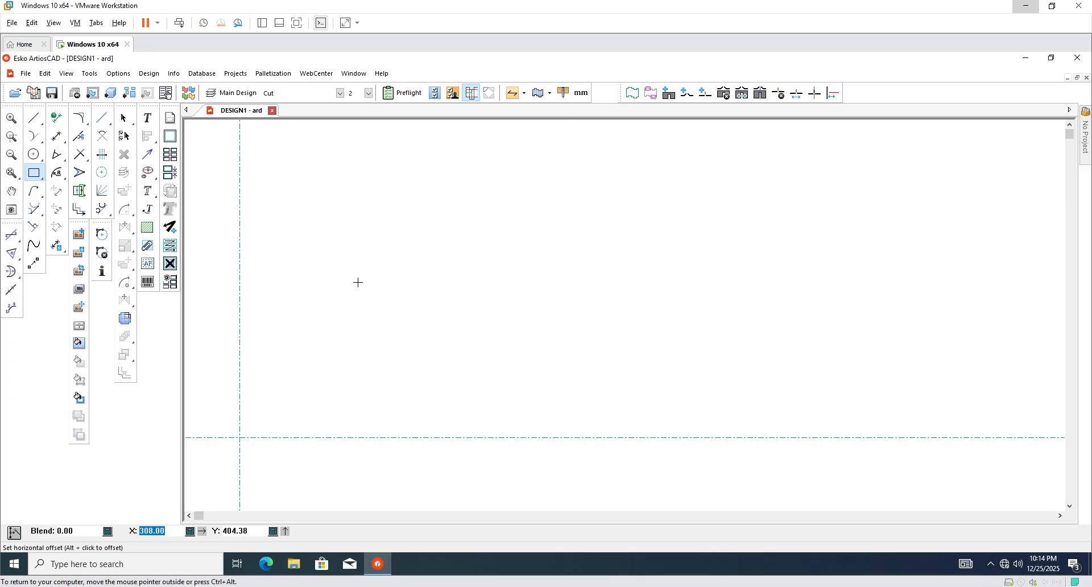
{"action": "type", "text": "110"}
{"action": "key", "text": "Tab"}
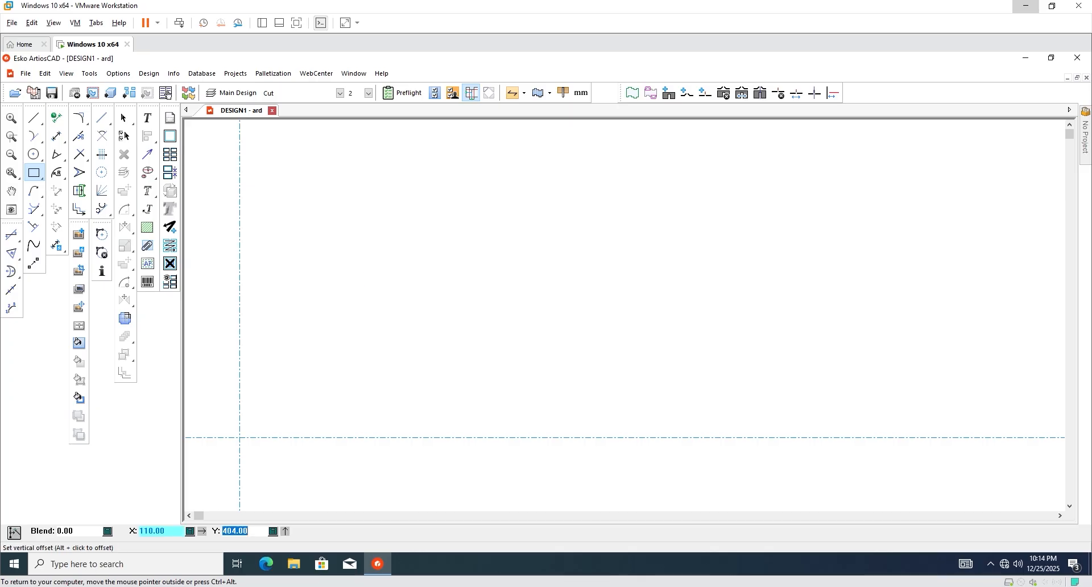
{"action": "key", "text": "Return"}
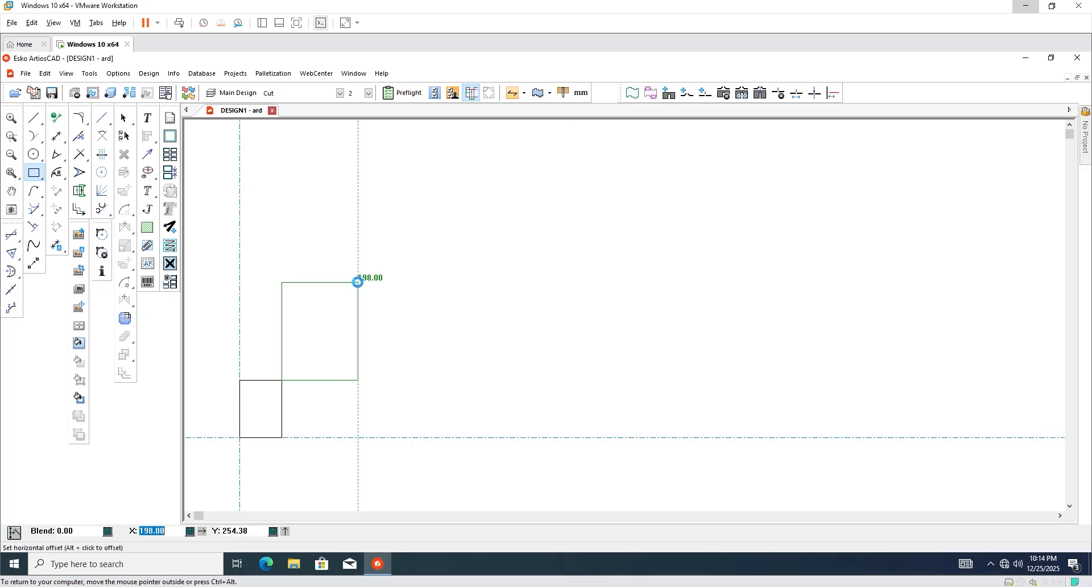
{"action": "left_click", "coordinate": [125, 118]}
{"action": "scroll", "coordinate": [296, 324], "scroll_direction": "up", "scroll_amount": 5}
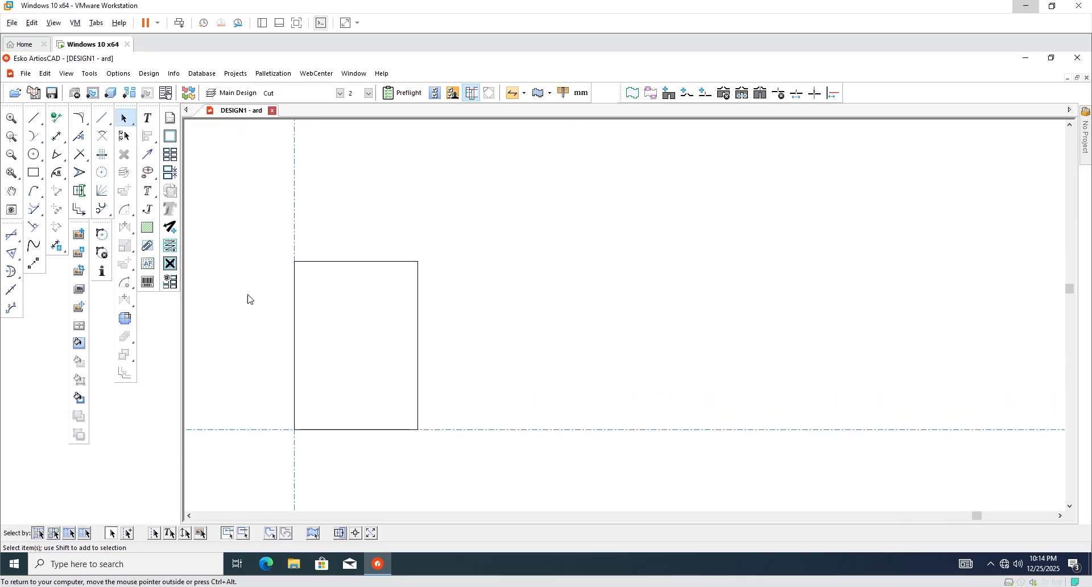
{"action": "scroll", "coordinate": [415, 358], "scroll_direction": "up", "scroll_amount": 2}
{"action": "scroll", "coordinate": [293, 314], "scroll_direction": "down", "scroll_amount": 2}
Add a 50 mm panel off the first panel's right edge using Rectangle from a line.
{"action": "left_click", "coordinate": [35, 173]}
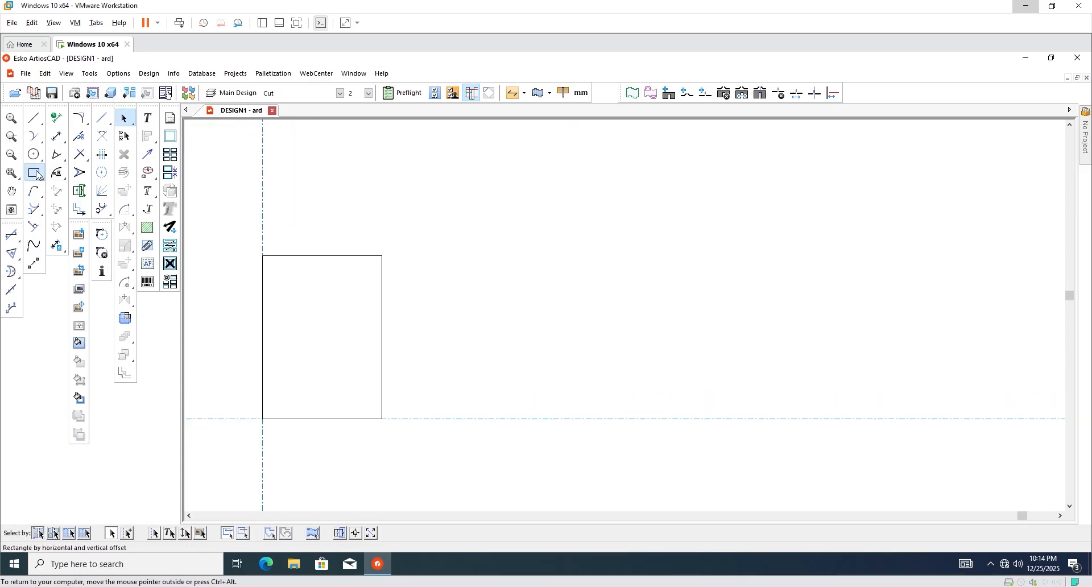
{"action": "left_click", "coordinate": [38, 175]}
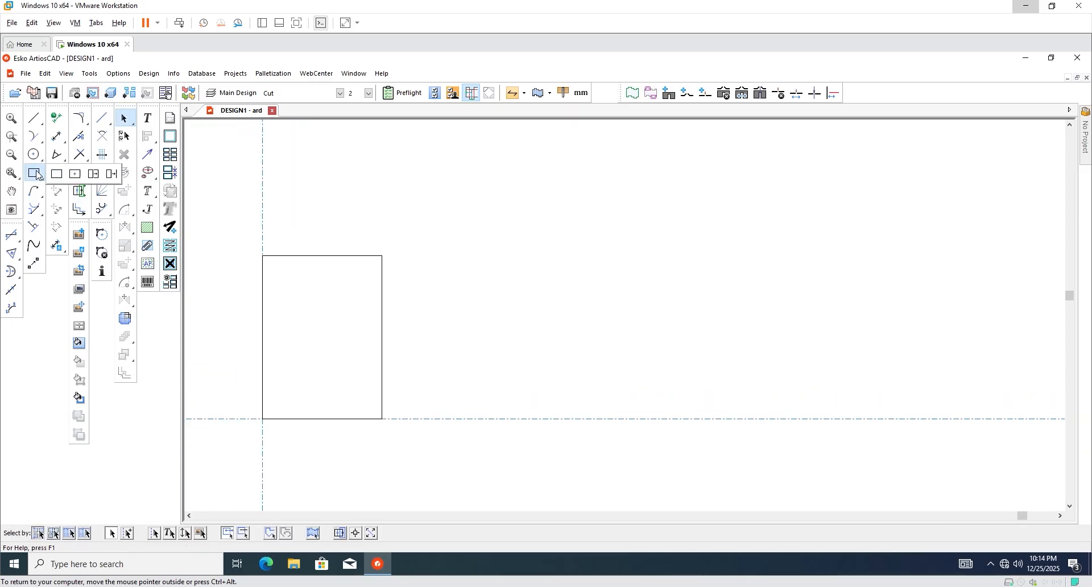
{"action": "left_click", "coordinate": [95, 175]}
{"action": "left_click", "coordinate": [382, 348]}
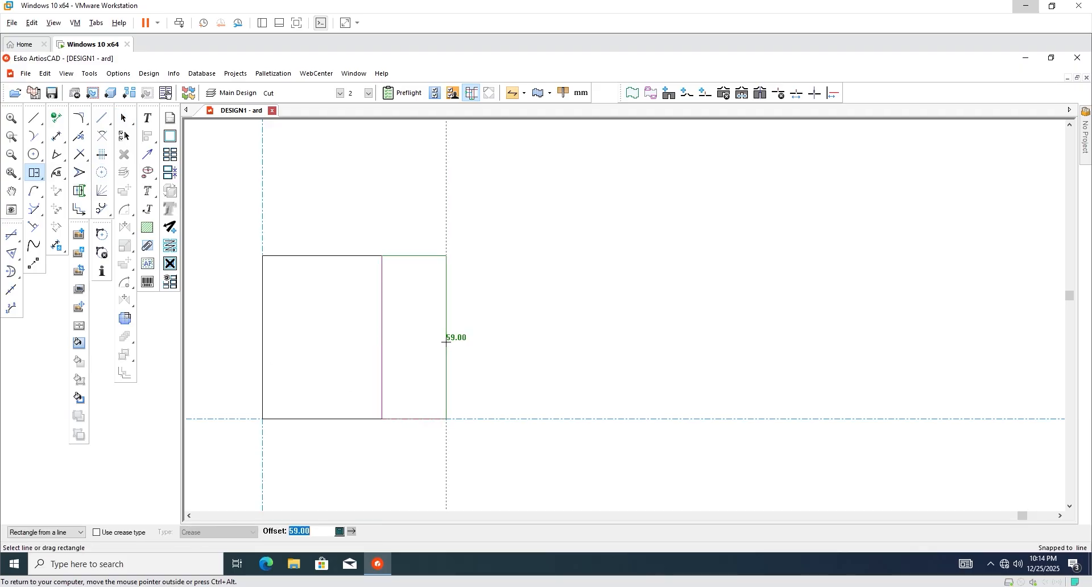
{"action": "right_click", "coordinate": [446, 342]}
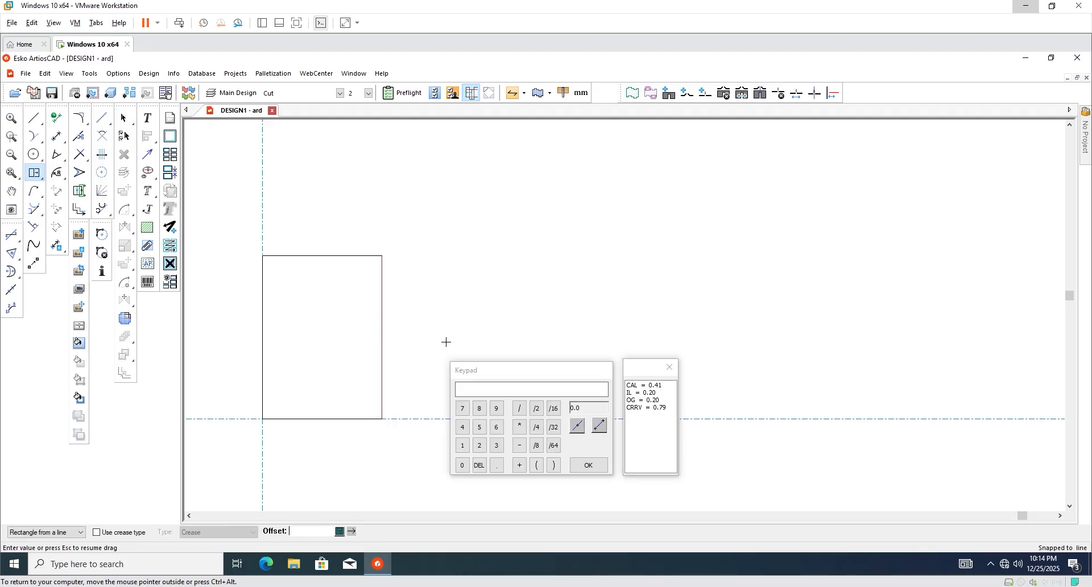
{"action": "left_click_drag", "start_coordinate": [512, 375], "coordinate": [609, 343]}
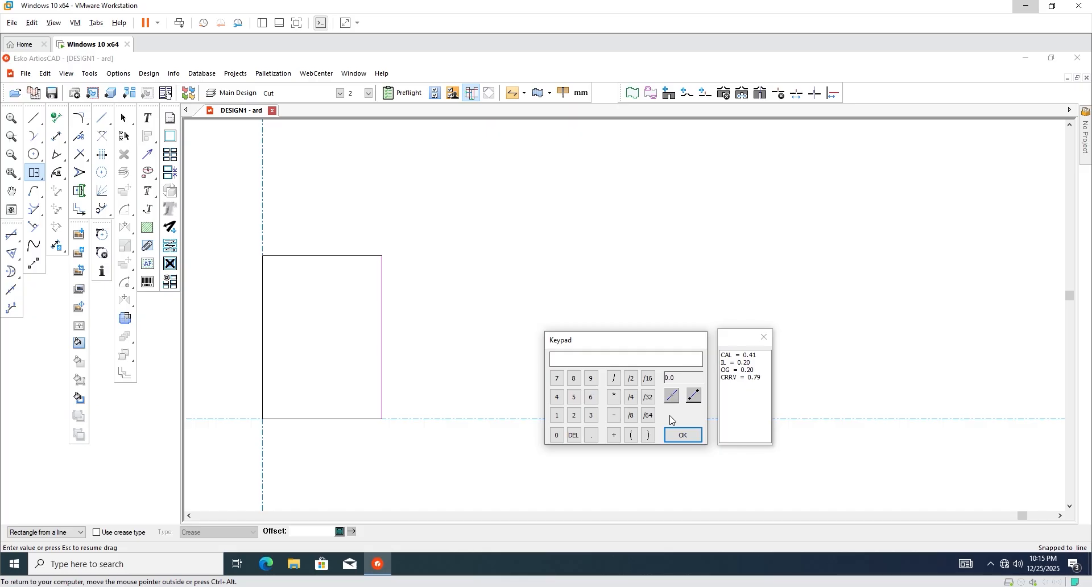
{"action": "type", "text": "0"}
{"action": "left_click", "coordinate": [683, 435]}
{"action": "scroll", "coordinate": [356, 347], "scroll_direction": "down", "scroll_amount": 2}
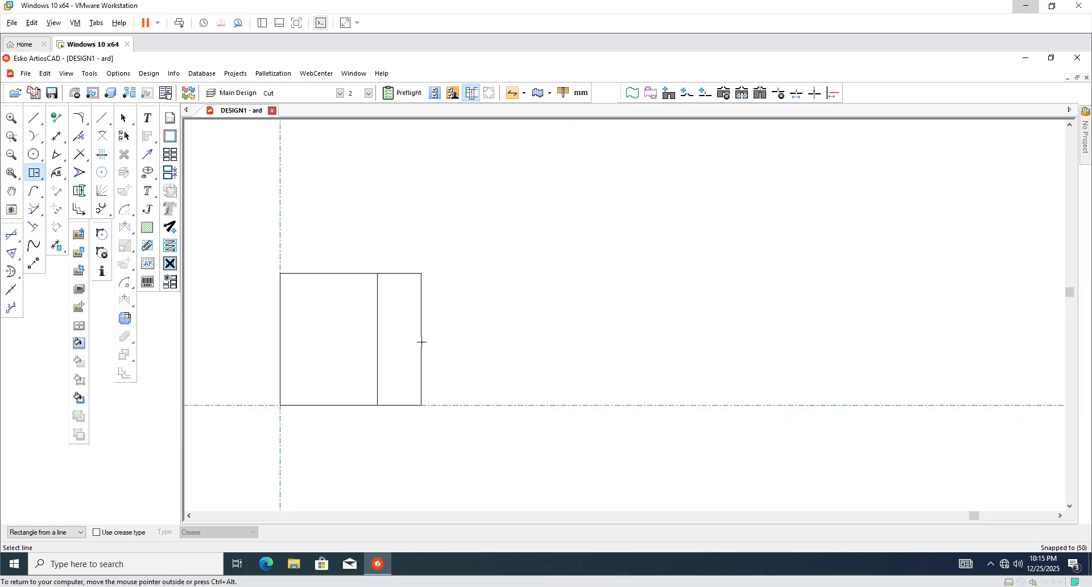
Add a 110 mm panel and a 49.50 mm end panel using line-length offsets.
{"action": "left_click", "coordinate": [421, 342]}
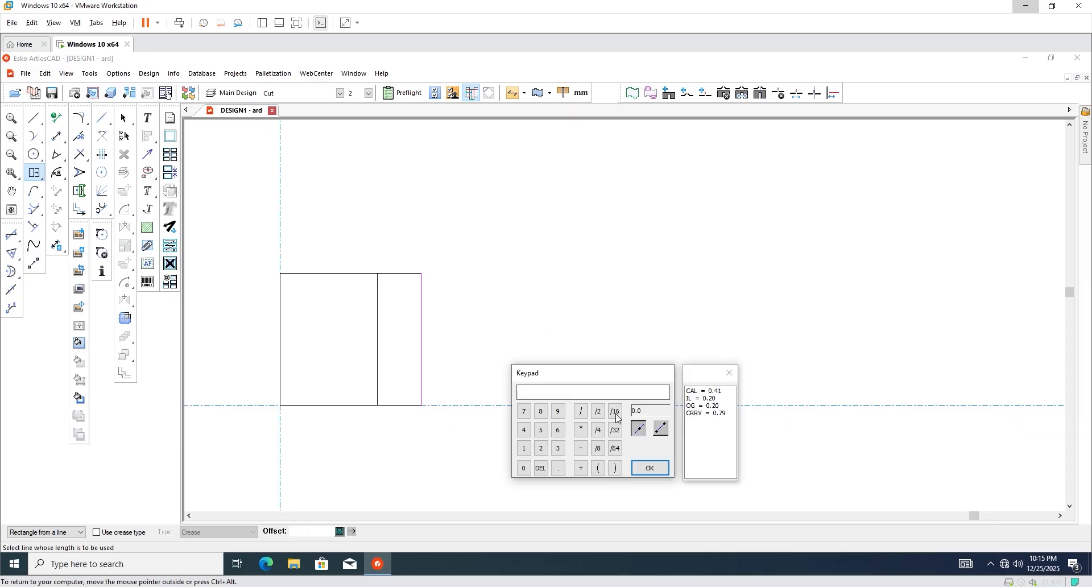
{"action": "left_click", "coordinate": [317, 273]}
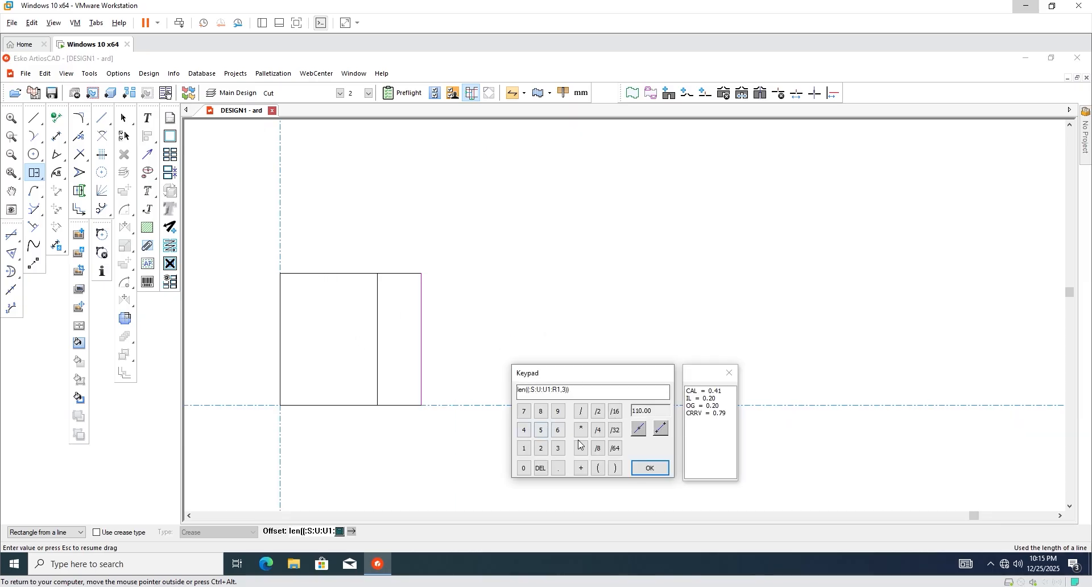
{"action": "left_click", "coordinate": [650, 468]}
{"action": "left_click", "coordinate": [523, 332]}
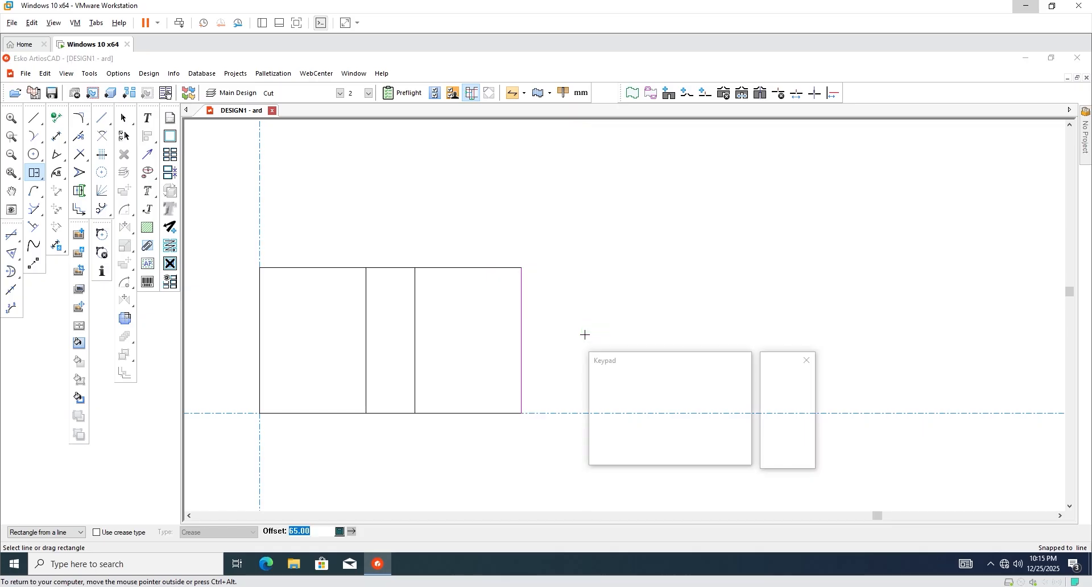
{"action": "left_click", "coordinate": [716, 419]}
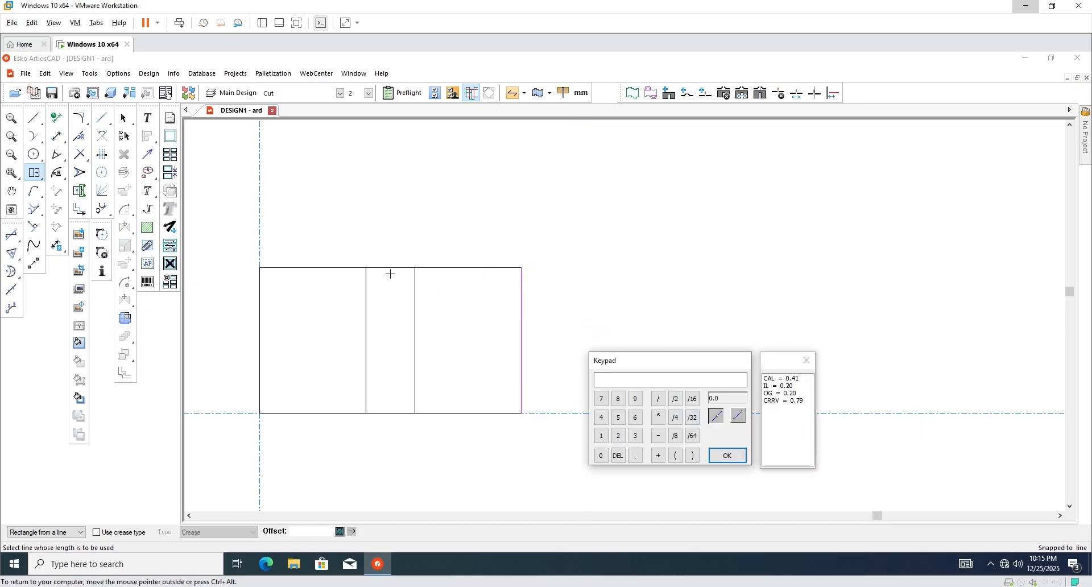
{"action": "left_click", "coordinate": [388, 268]}
{"action": "type", "text": "-"}
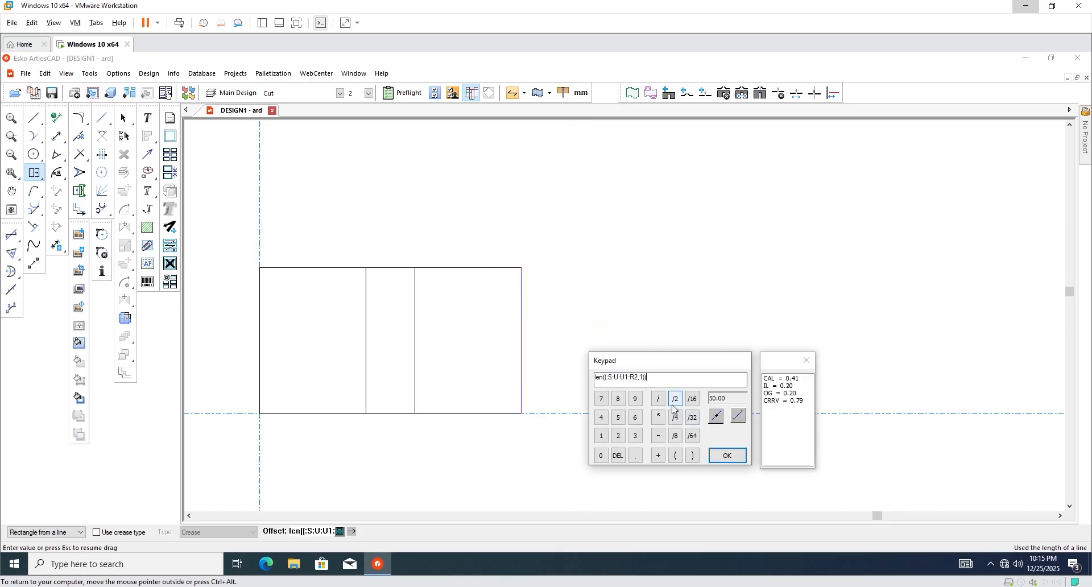
{"action": "type", "text": ".50"}
{"action": "key", "text": "Return"}
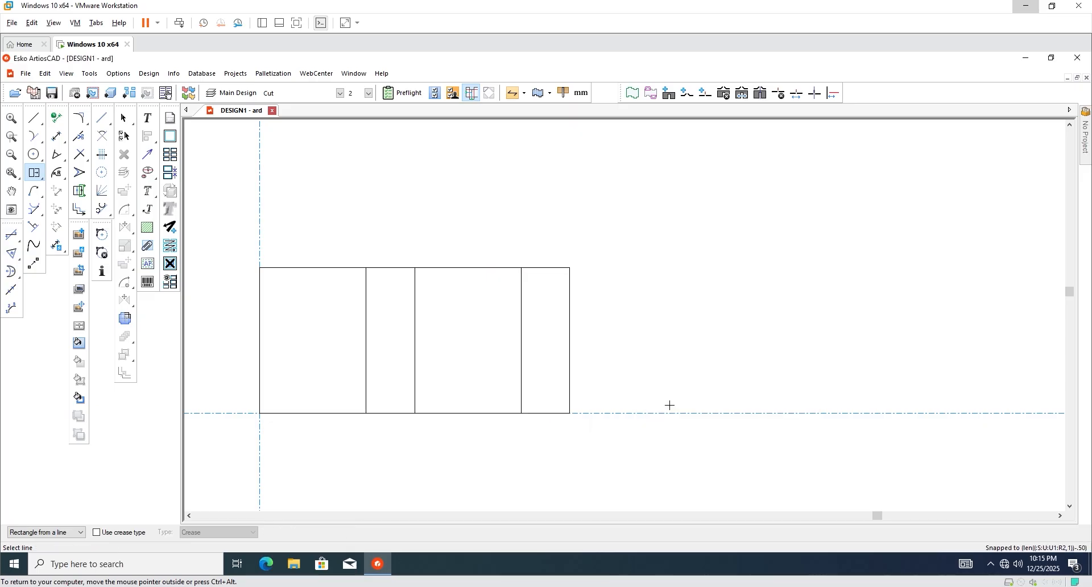
{"action": "scroll", "coordinate": [552, 346], "scroll_direction": "down", "scroll_amount": 3}
{"action": "scroll", "coordinate": [433, 323], "scroll_direction": "up", "scroll_amount": 2}
{"action": "scroll", "coordinate": [425, 329], "scroll_direction": "down", "scroll_amount": 1}
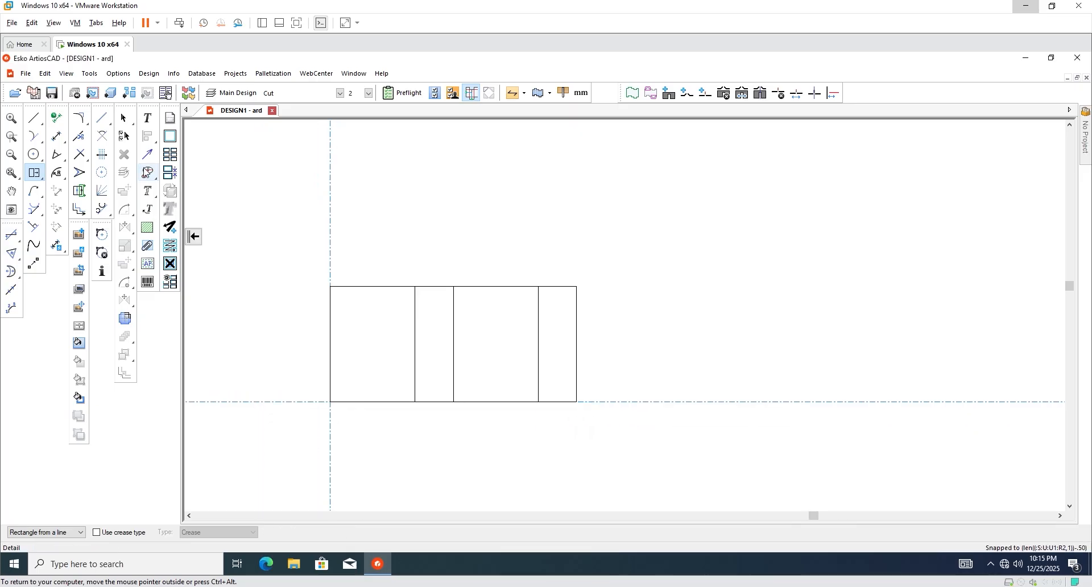
Dimension the end panel's 49.5 mm width, then undo the dimension.
{"action": "left_click", "coordinate": [56, 136]}
{"action": "scroll", "coordinate": [612, 285], "scroll_direction": "up", "scroll_amount": 2}
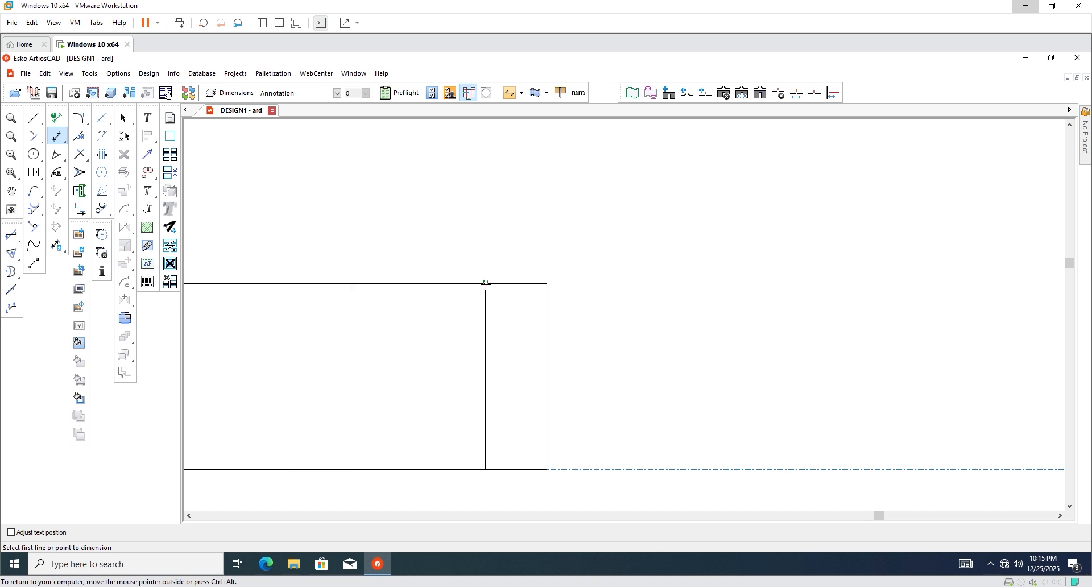
{"action": "left_click", "coordinate": [485, 283]}
{"action": "left_click", "coordinate": [546, 284]}
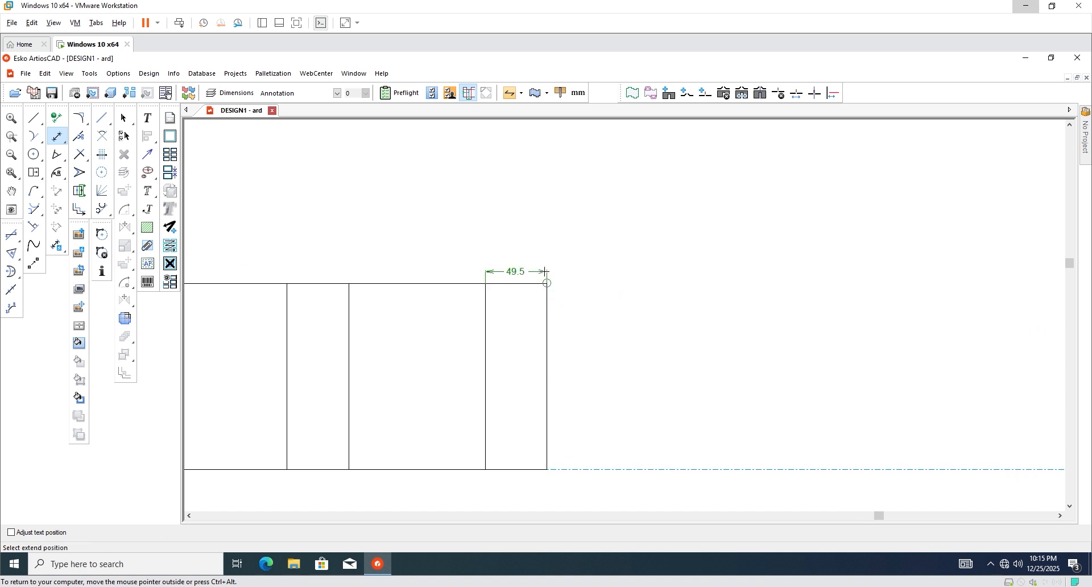
{"action": "left_click", "coordinate": [547, 283]}
{"action": "key", "text": "ctrl+z"}
Zoom around the four-panel outline and pick the first panel's left edge with the Dimension tool.
{"action": "scroll", "coordinate": [575, 291], "scroll_direction": "down", "scroll_amount": 2}
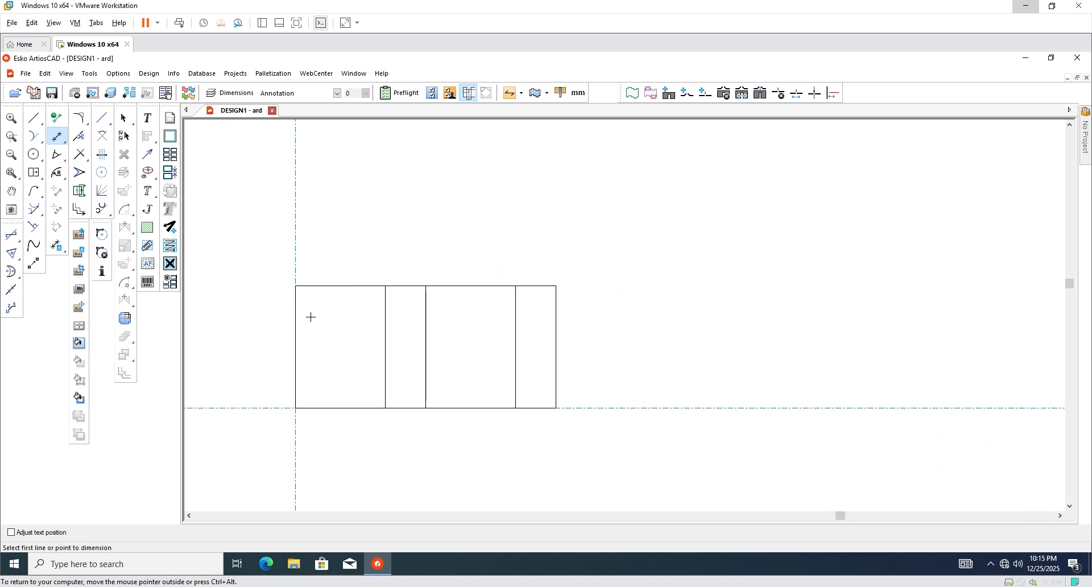
{"action": "scroll", "coordinate": [322, 312], "scroll_direction": "up", "scroll_amount": 1}
{"action": "scroll", "coordinate": [373, 309], "scroll_direction": "down", "scroll_amount": 1}
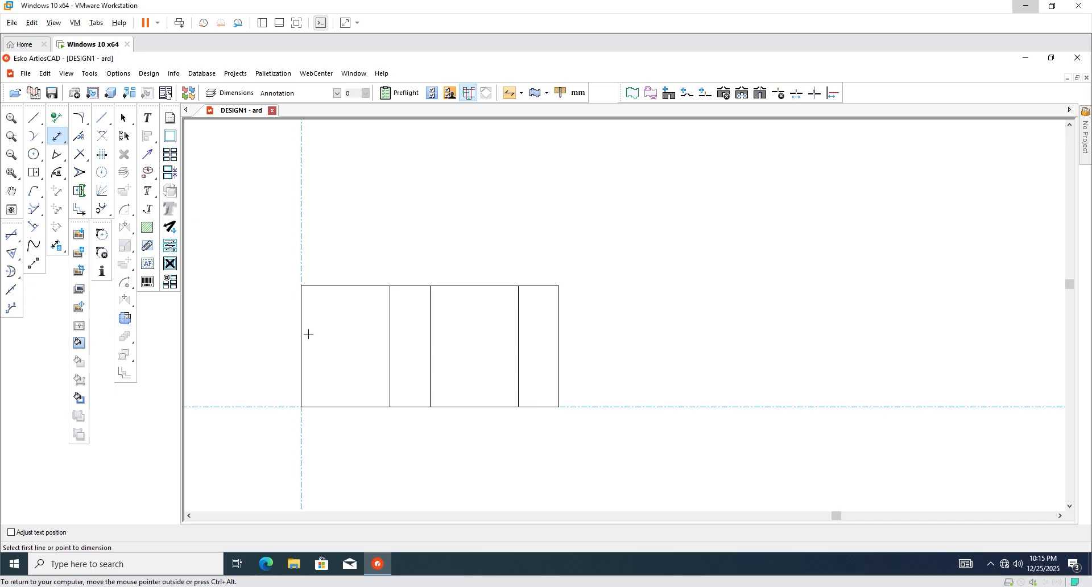
{"action": "scroll", "coordinate": [308, 334], "scroll_direction": "up", "scroll_amount": 1}
{"action": "scroll", "coordinate": [382, 317], "scroll_direction": "down", "scroll_amount": 2}
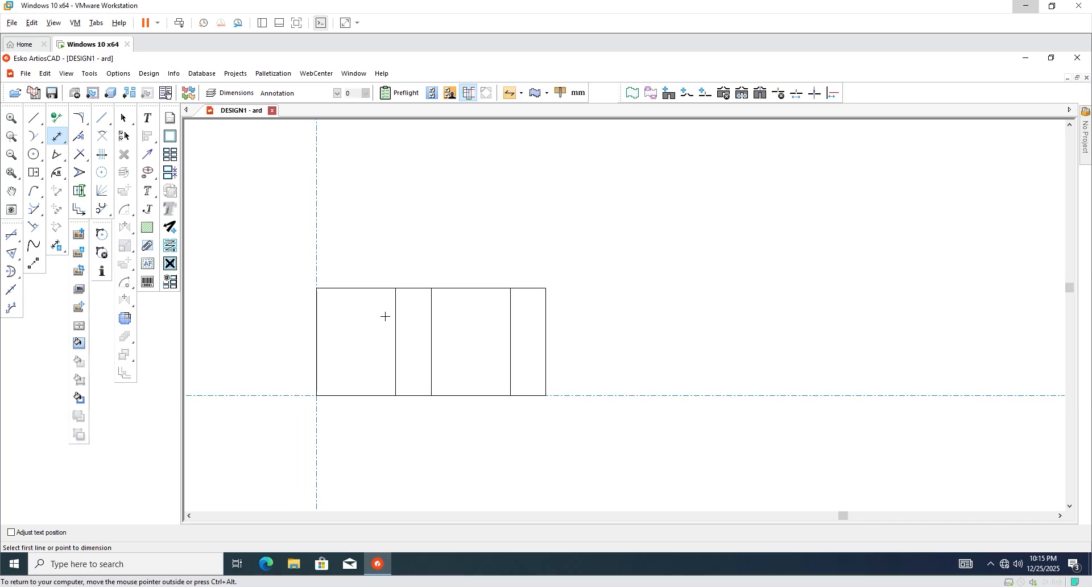
{"action": "scroll", "coordinate": [313, 320], "scroll_direction": "up", "scroll_amount": 1}
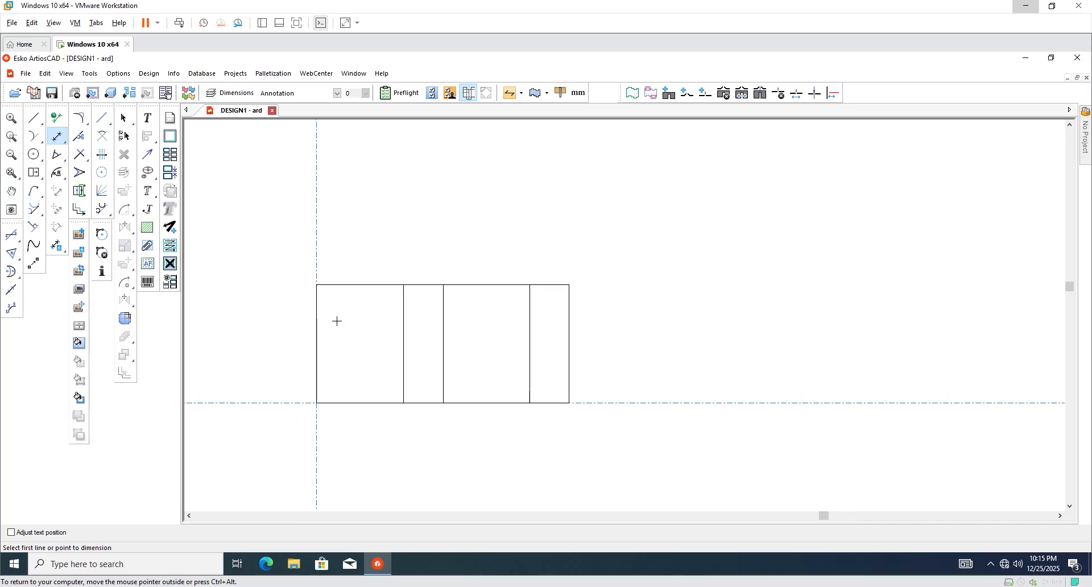
{"action": "scroll", "coordinate": [337, 321], "scroll_direction": "up", "scroll_amount": 1}
{"action": "scroll", "coordinate": [352, 322], "scroll_direction": "down", "scroll_amount": 2}
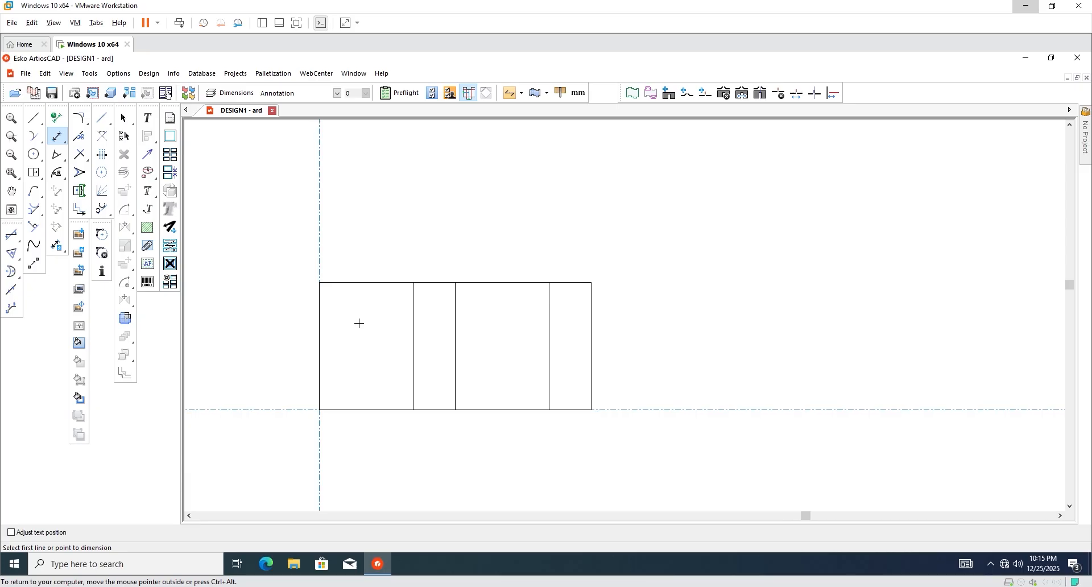
{"action": "scroll", "coordinate": [299, 334], "scroll_direction": "up", "scroll_amount": 1}
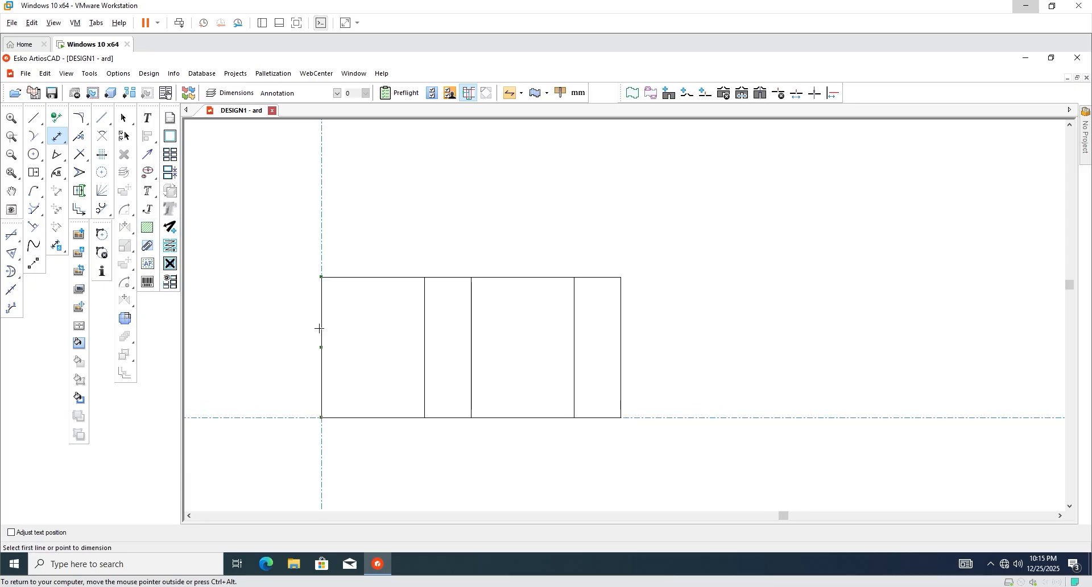
{"action": "left_click", "coordinate": [322, 328]}
Add a 15 mm glue flap off the first panel's left edge.
{"action": "left_click", "coordinate": [124, 118]}
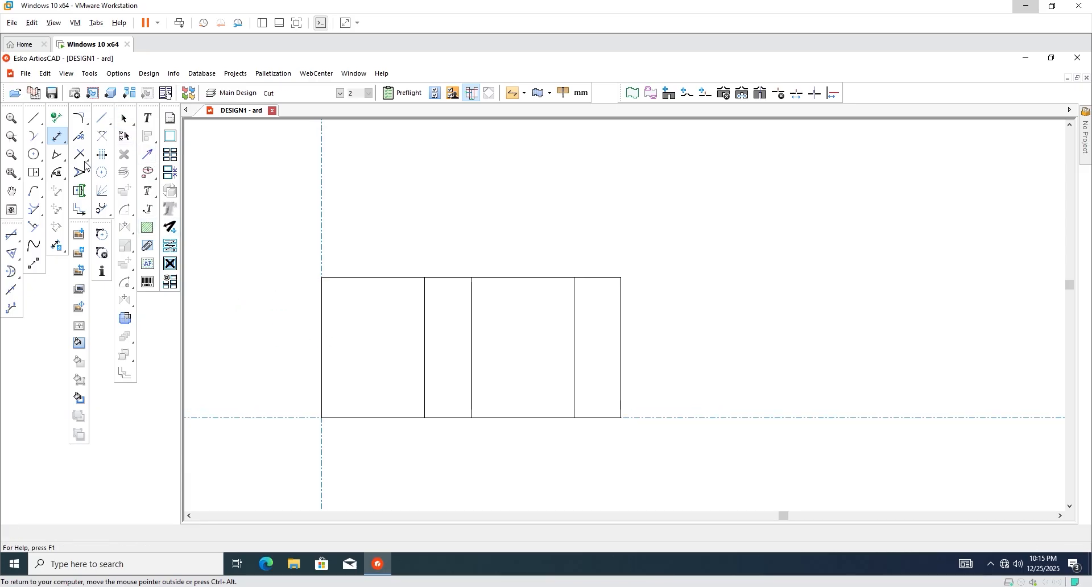
{"action": "left_click", "coordinate": [34, 172]}
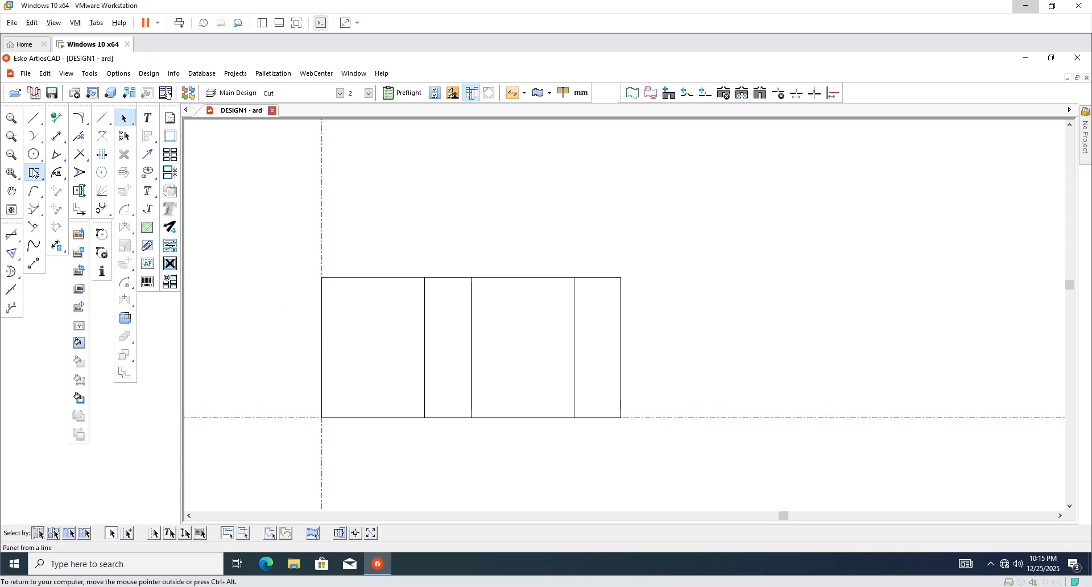
{"action": "left_click", "coordinate": [322, 338]}
{"action": "type", "text": "15"}
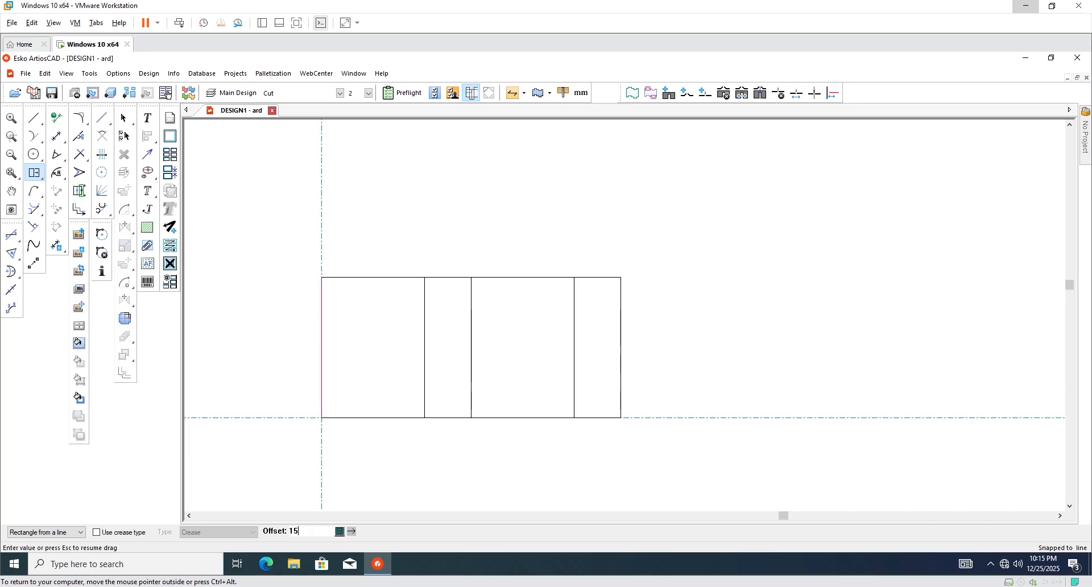
{"action": "key", "text": "Return"}
{"action": "scroll", "coordinate": [293, 337], "scroll_direction": "up", "scroll_amount": 2}
Stretch the glue flap's top and bottom outer corners inward by 5 mm.
{"action": "left_click", "coordinate": [80, 172]}
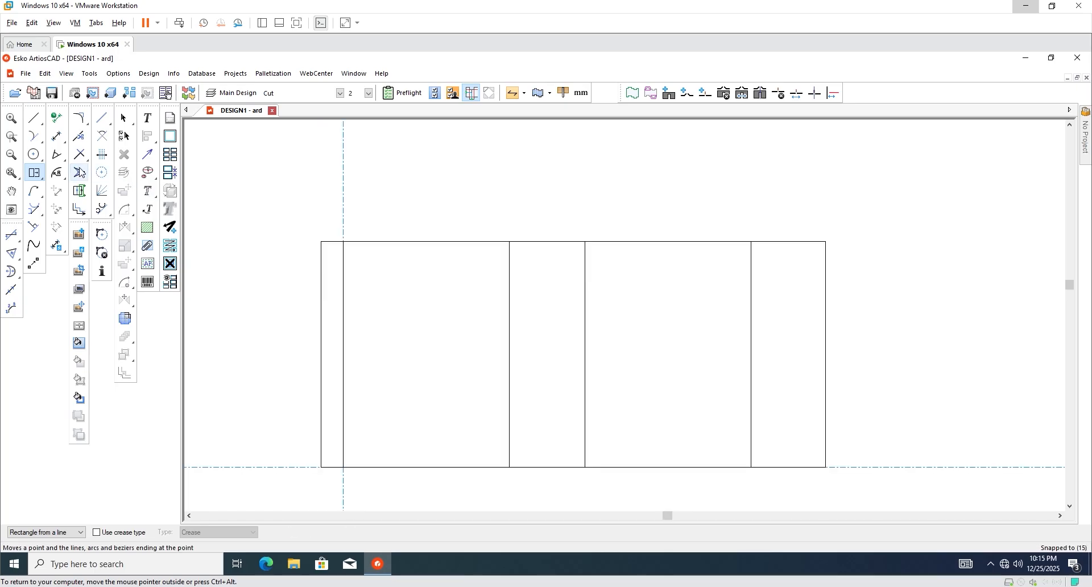
{"action": "scroll", "coordinate": [347, 247], "scroll_direction": "up", "scroll_amount": 1}
{"action": "left_click", "coordinate": [309, 239]}
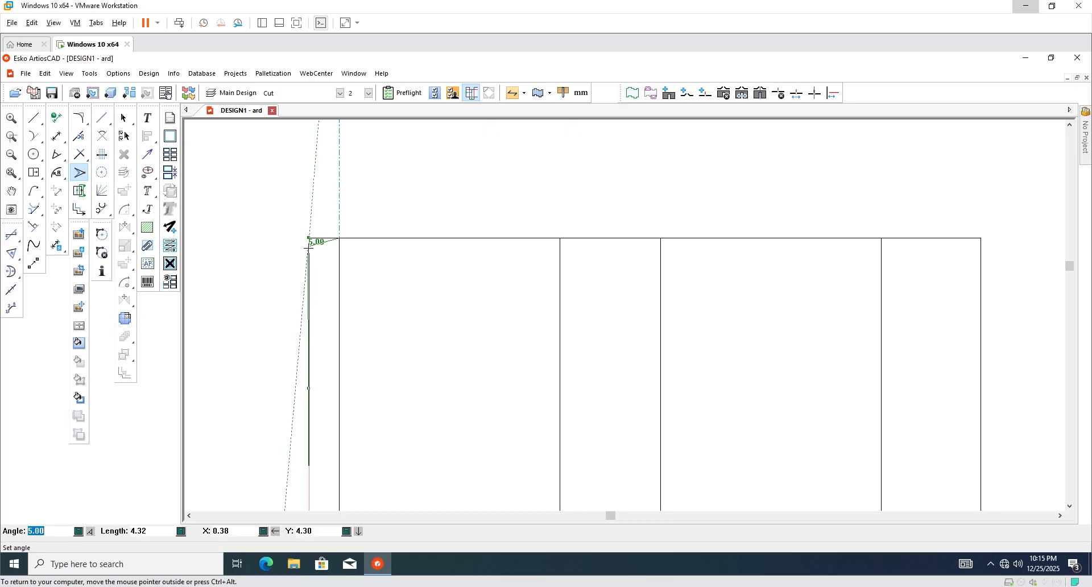
{"action": "key", "text": "Tab"}
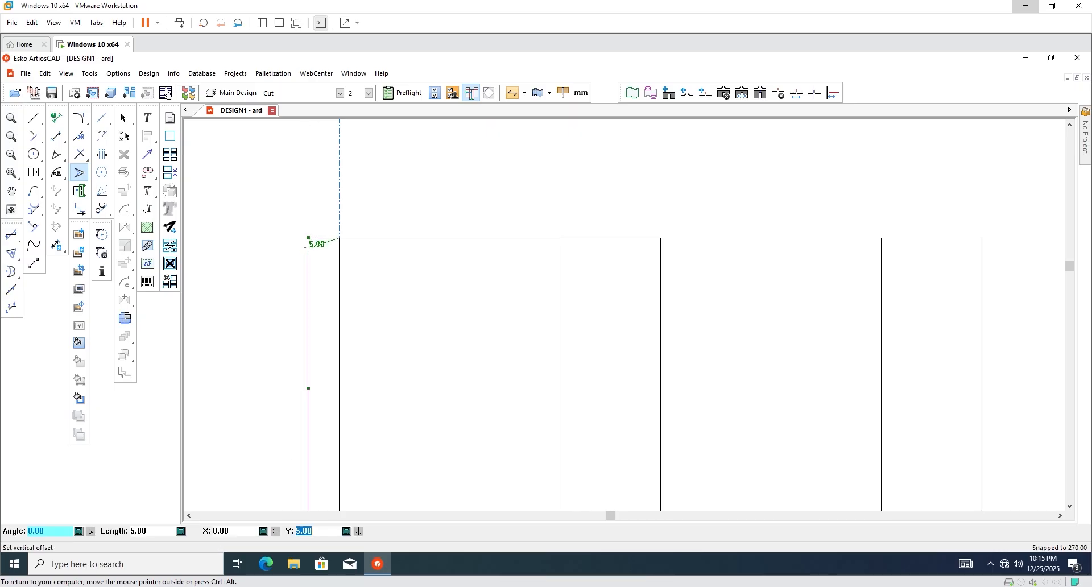
{"action": "key", "text": "Return"}
{"action": "scroll", "coordinate": [334, 322], "scroll_direction": "down", "scroll_amount": 2}
{"action": "scroll", "coordinate": [345, 361], "scroll_direction": "up", "scroll_amount": 2}
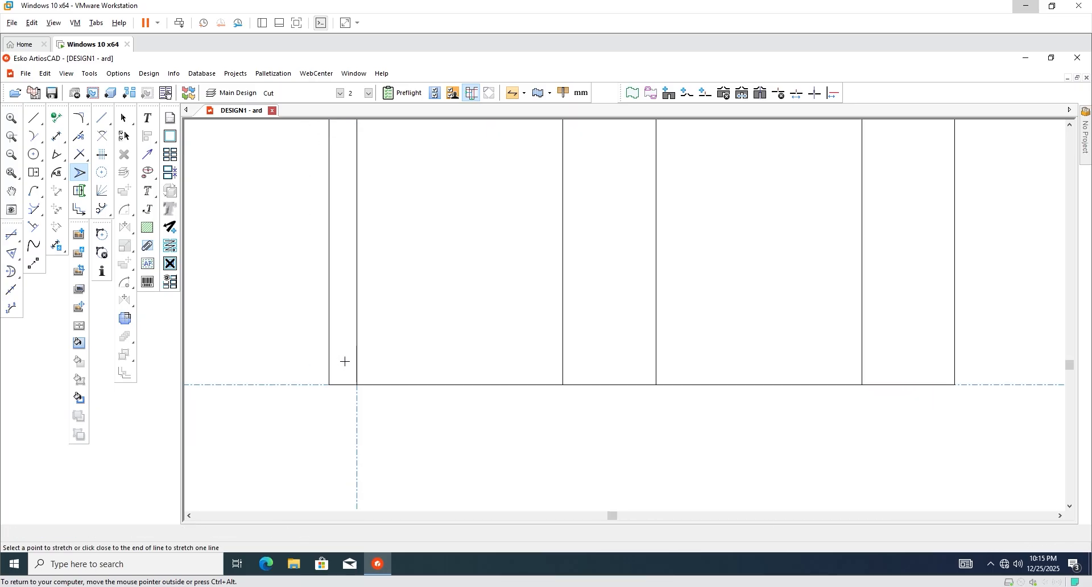
{"action": "left_click", "coordinate": [329, 385]}
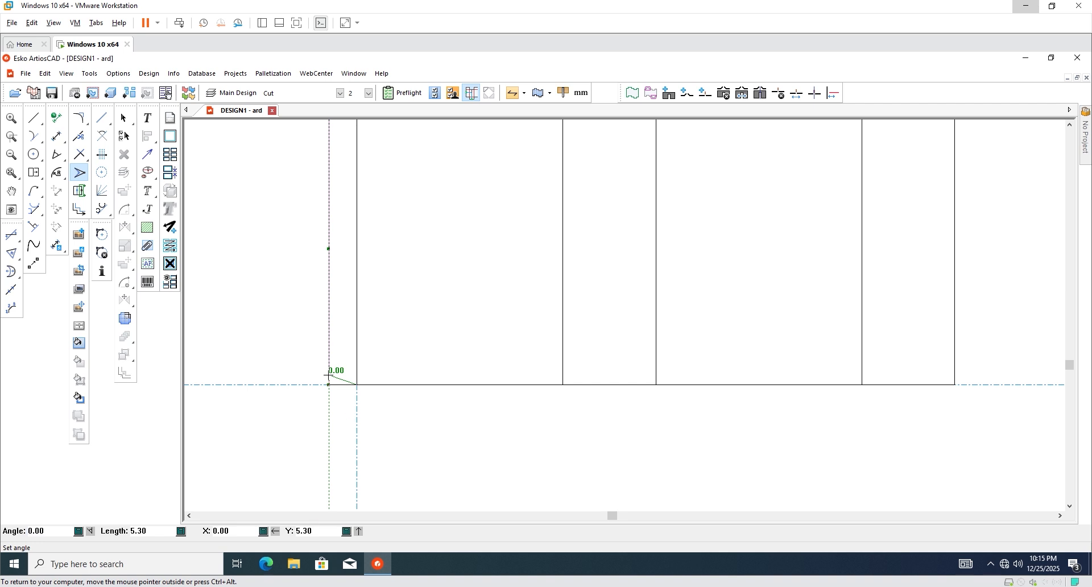
{"action": "key", "text": "Tab"}
{"action": "scroll", "coordinate": [328, 378], "scroll_direction": "down", "scroll_amount": 2}
{"action": "key", "text": "Return"}
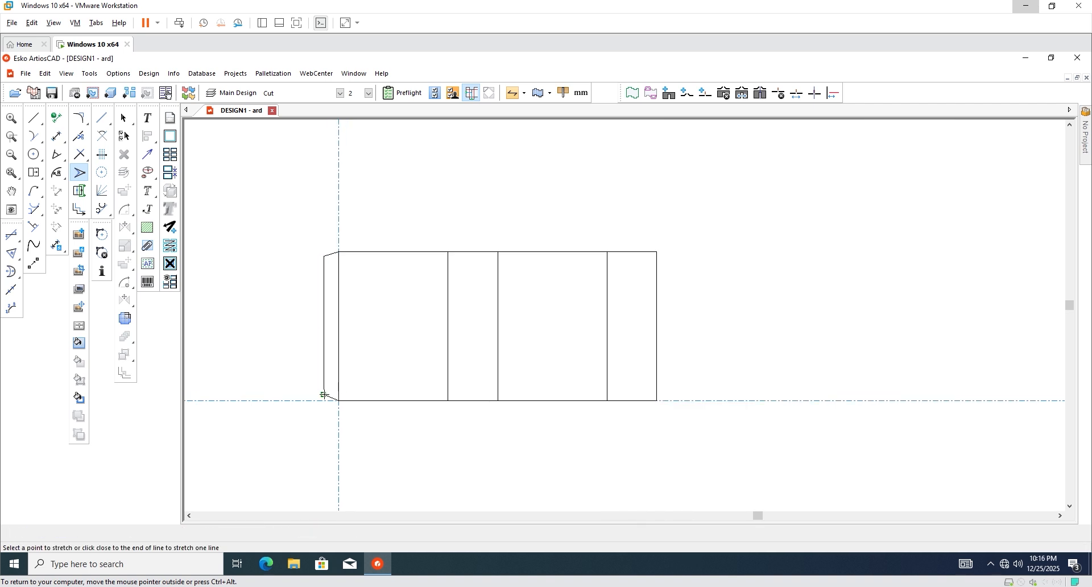
{"action": "left_click", "coordinate": [123, 118]}
Add a flap on the first panel's top edge, its height matching the second panel's 50 mm width.
{"action": "scroll", "coordinate": [439, 261], "scroll_direction": "down", "scroll_amount": 1}
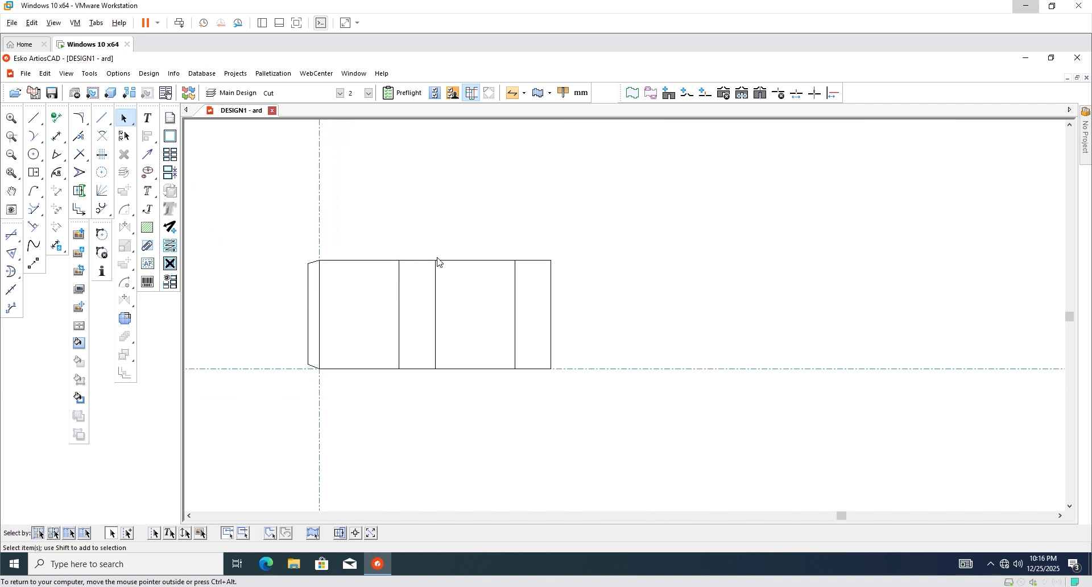
{"action": "scroll", "coordinate": [383, 230], "scroll_direction": "up", "scroll_amount": 2}
{"action": "scroll", "coordinate": [377, 288], "scroll_direction": "down", "scroll_amount": 1}
{"action": "scroll", "coordinate": [348, 233], "scroll_direction": "up", "scroll_amount": 2}
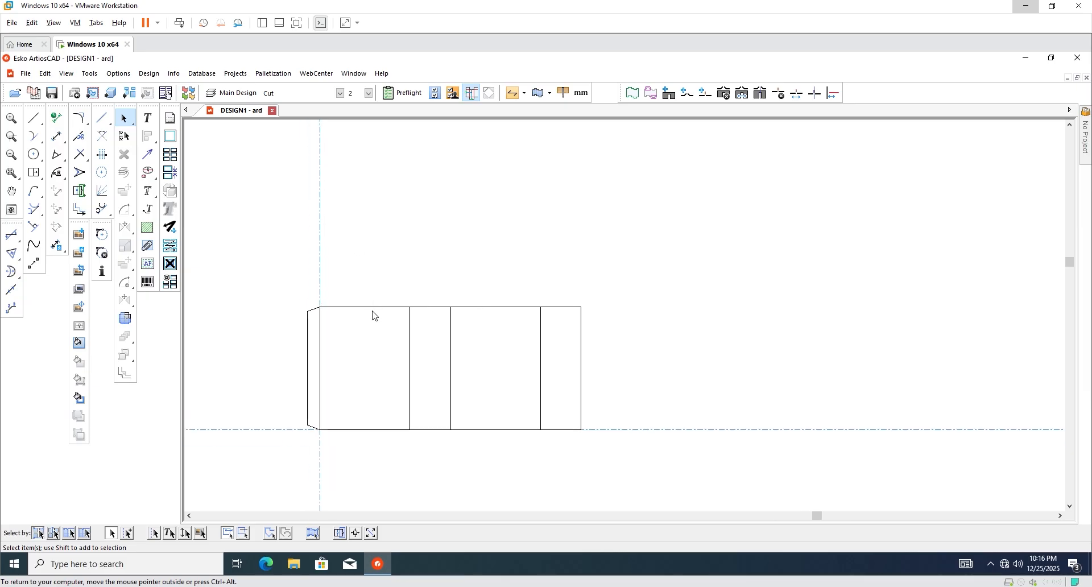
{"action": "left_click", "coordinate": [34, 172]}
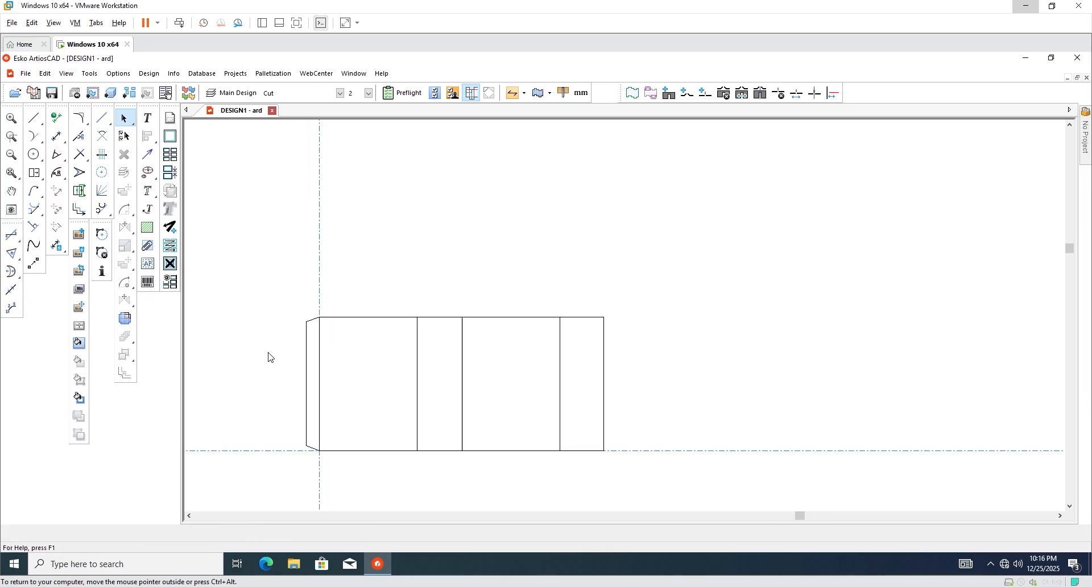
{"action": "left_click", "coordinate": [380, 317]}
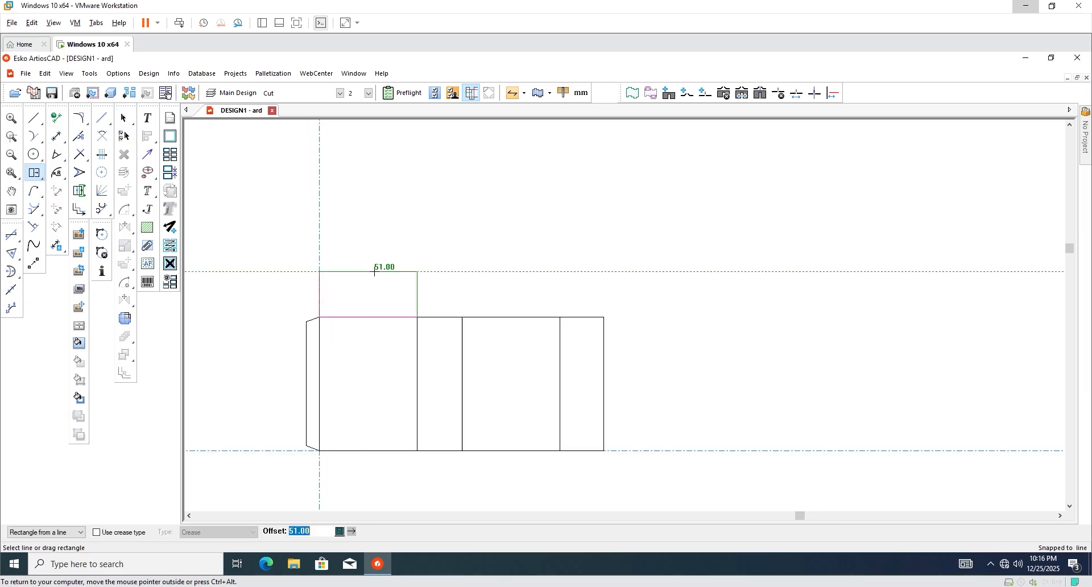
{"action": "scroll", "coordinate": [373, 271], "scroll_direction": "up", "scroll_amount": 2}
{"action": "scroll", "coordinate": [373, 271], "scroll_direction": "down", "scroll_amount": 1}
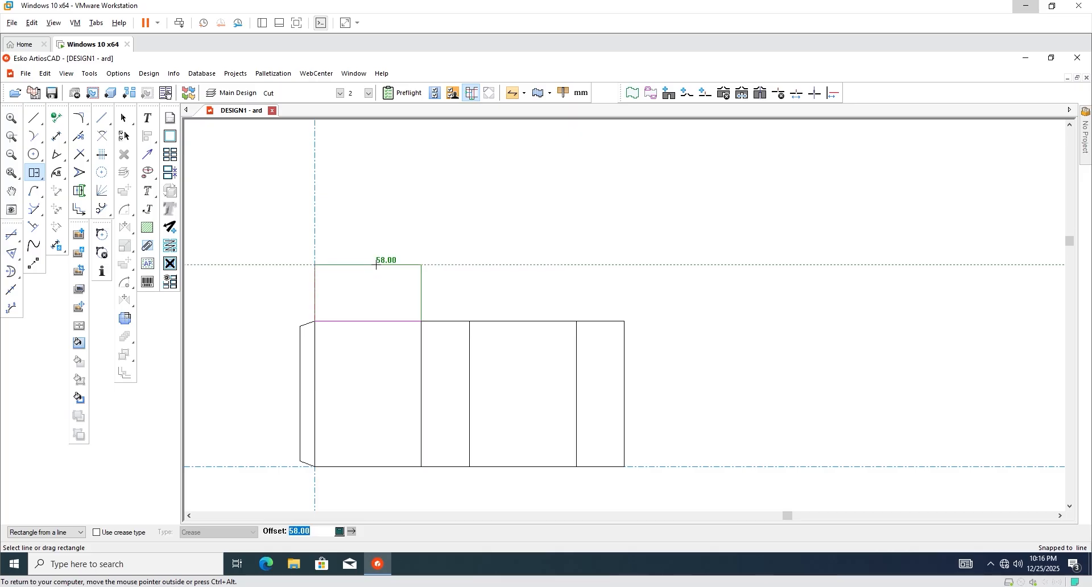
{"action": "key", "text": "F4"}
{"action": "left_click_drag", "start_coordinate": [445, 297], "coordinate": [687, 234]}
{"action": "left_click", "coordinate": [741, 286]}
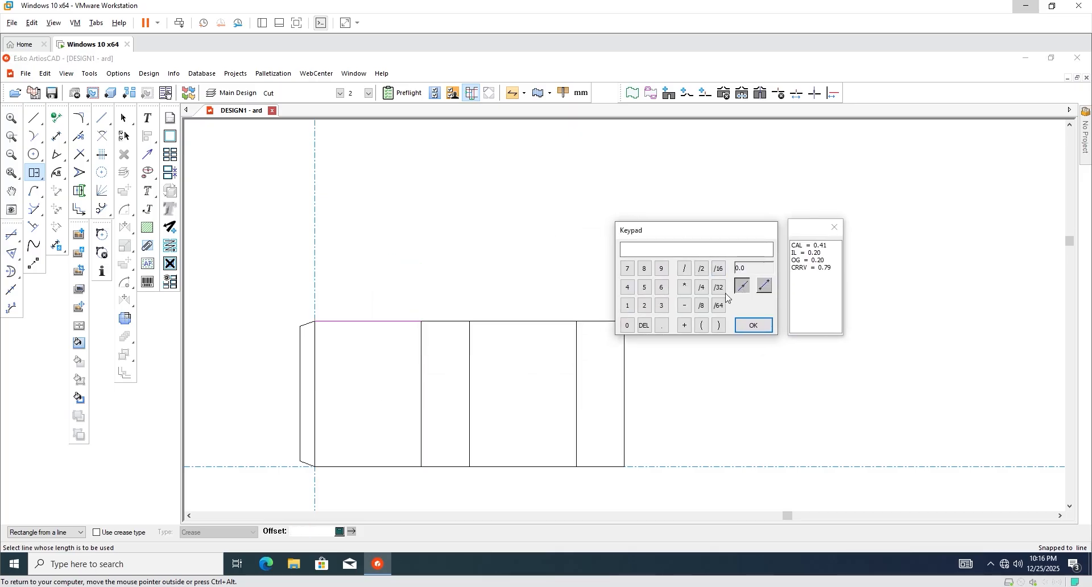
{"action": "left_click", "coordinate": [441, 320]}
{"action": "left_click", "coordinate": [747, 321]}
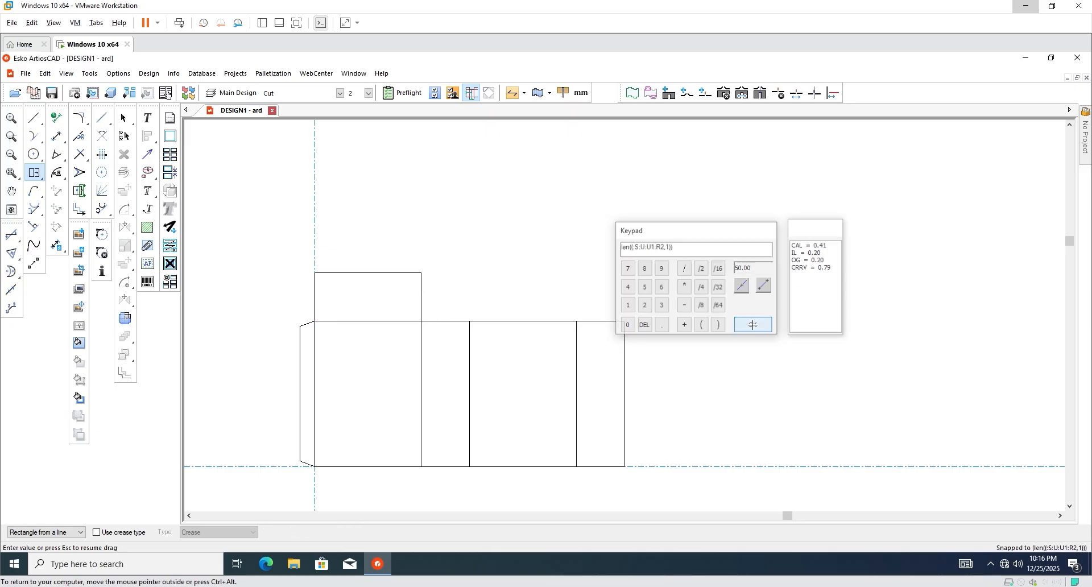
Add a 15 mm tuck strip on top of the new flap.
{"action": "scroll", "coordinate": [361, 253], "scroll_direction": "up", "scroll_amount": 1}
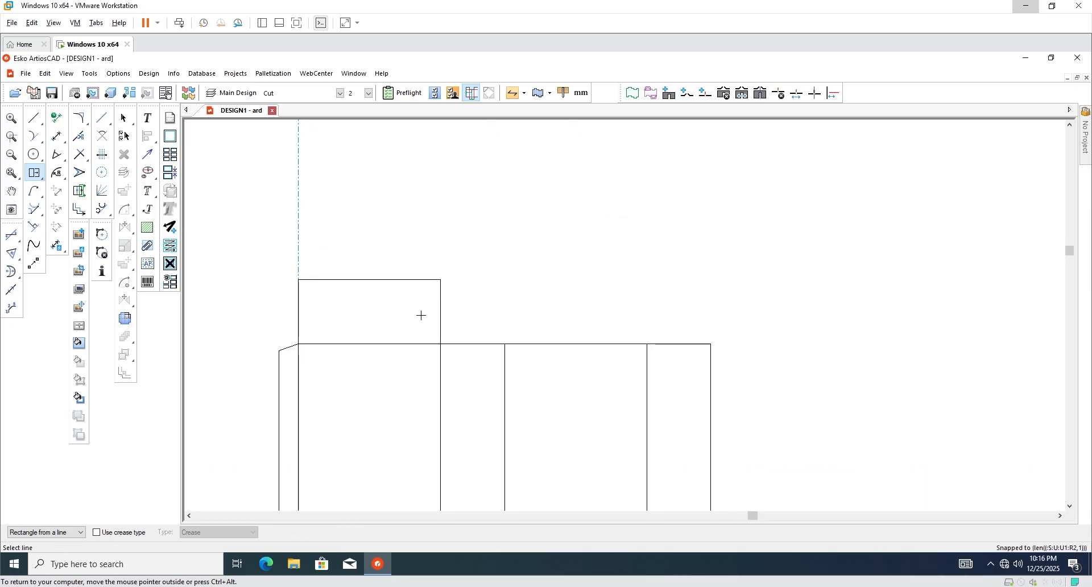
{"action": "scroll", "coordinate": [419, 314], "scroll_direction": "down", "scroll_amount": 1}
{"action": "scroll", "coordinate": [391, 251], "scroll_direction": "up", "scroll_amount": 1}
{"action": "left_click", "coordinate": [393, 303]}
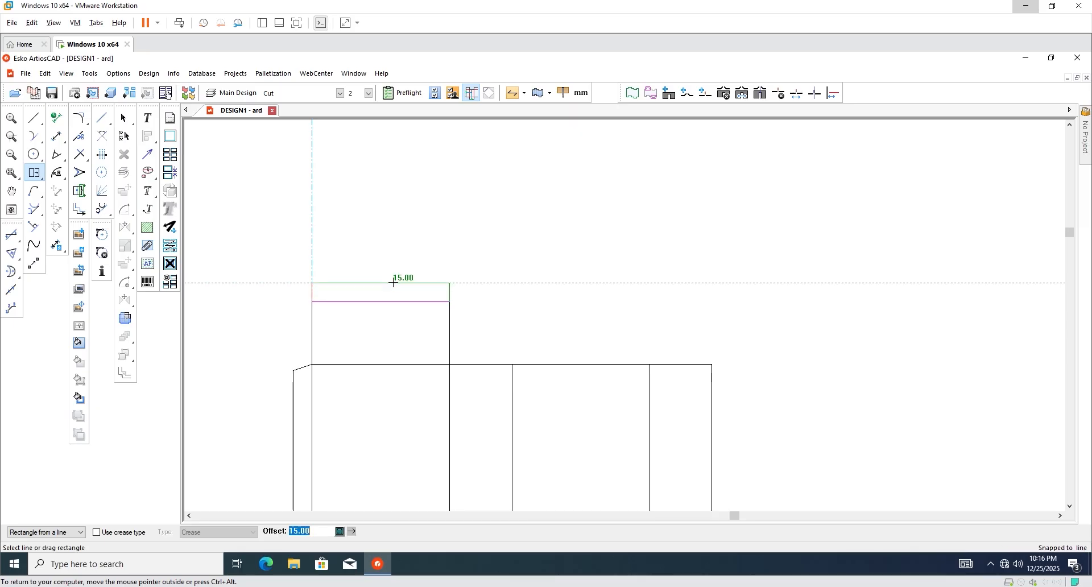
{"action": "left_click", "coordinate": [392, 282]}
{"action": "scroll", "coordinate": [309, 290], "scroll_direction": "up", "scroll_amount": 1}
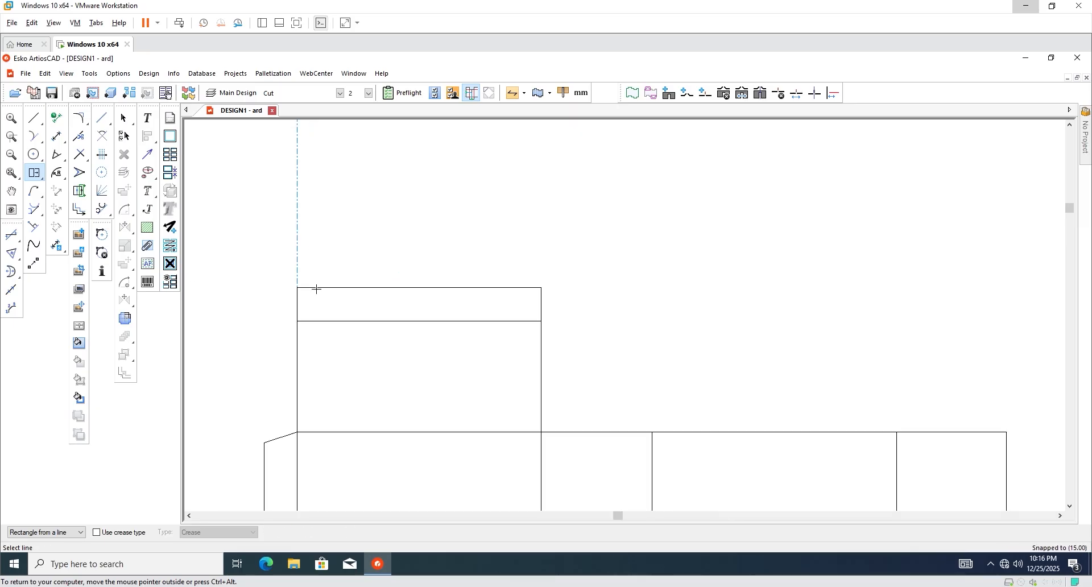
Blend the tuck strip's top-left and top-right corners with a 5 mm radius.
{"action": "left_click", "coordinate": [82, 119]}
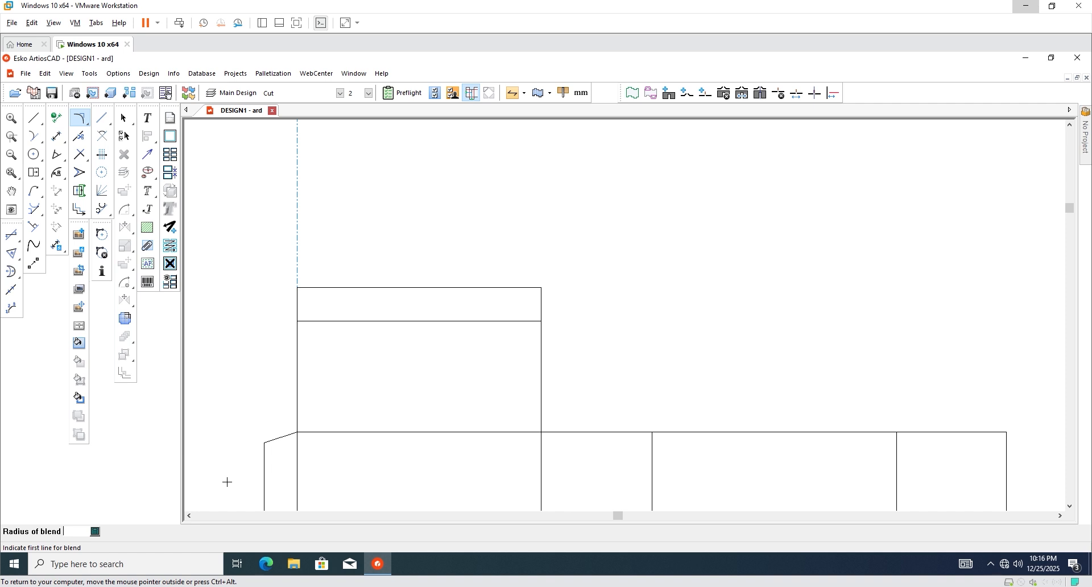
{"action": "type", "text": "5"}
{"action": "key", "text": "Return"}
{"action": "scroll", "coordinate": [355, 473], "scroll_direction": "up", "scroll_amount": 1}
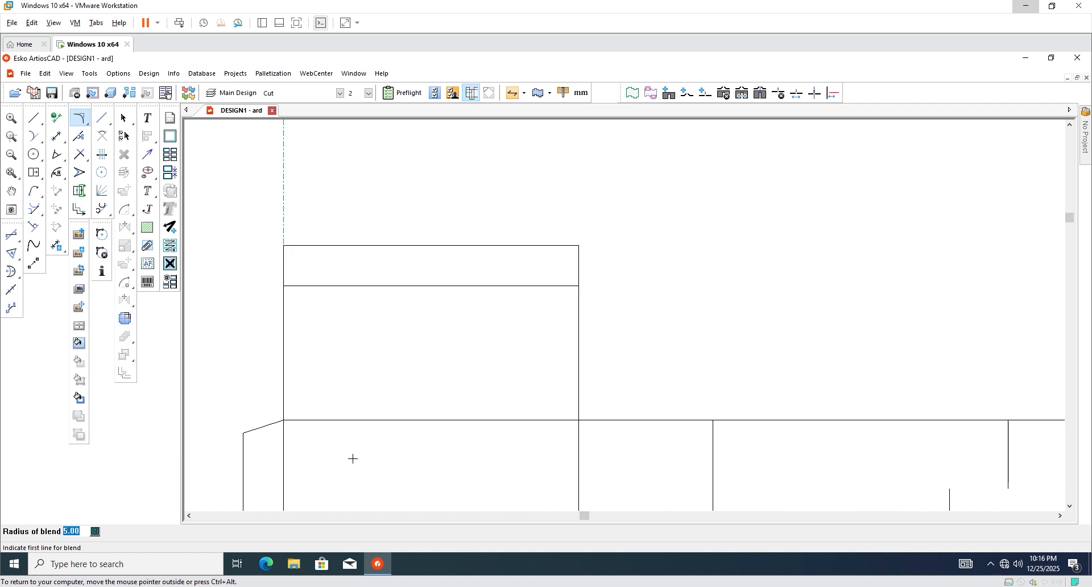
{"action": "left_click", "coordinate": [296, 246]}
{"action": "left_click", "coordinate": [285, 257]}
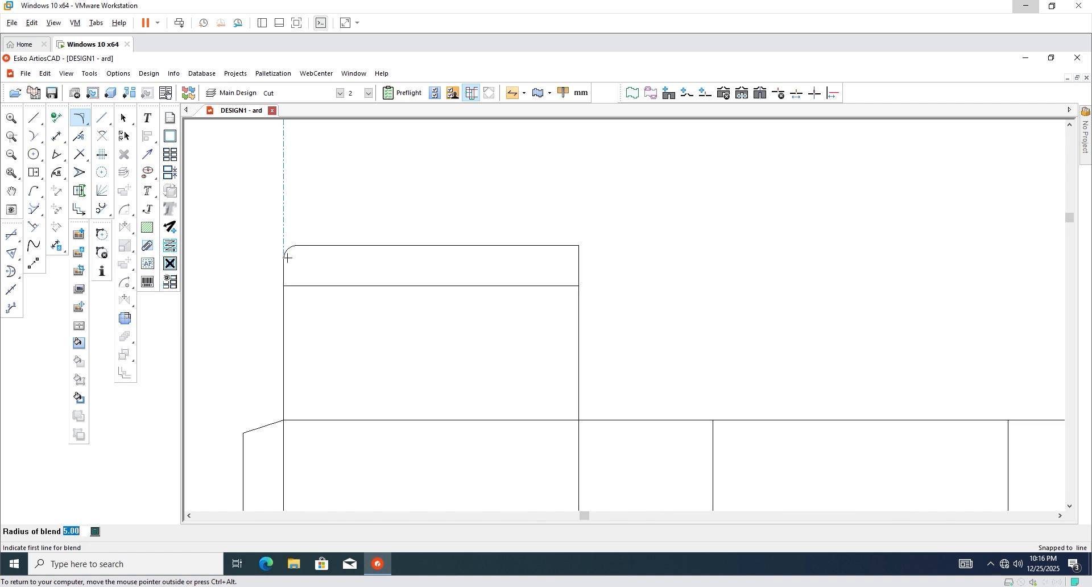
{"action": "left_click", "coordinate": [539, 247]}
{"action": "left_click", "coordinate": [578, 262]}
{"action": "scroll", "coordinate": [379, 268], "scroll_direction": "down", "scroll_amount": 2}
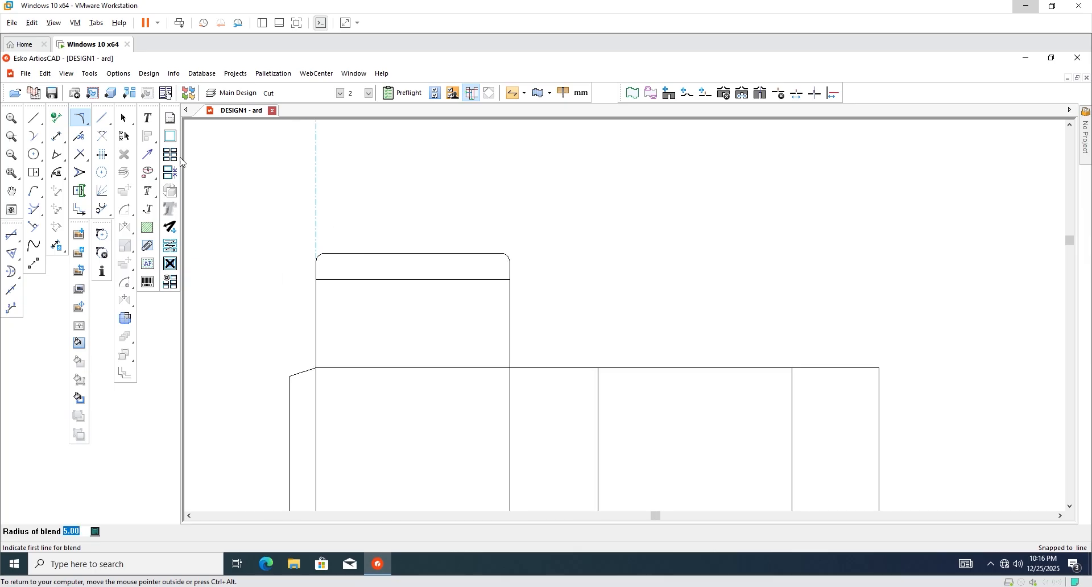
{"action": "left_click", "coordinate": [123, 119]}
{"action": "scroll", "coordinate": [274, 254], "scroll_direction": "down", "scroll_amount": 3}
{"action": "scroll", "coordinate": [464, 280], "scroll_direction": "up", "scroll_amount": 5}
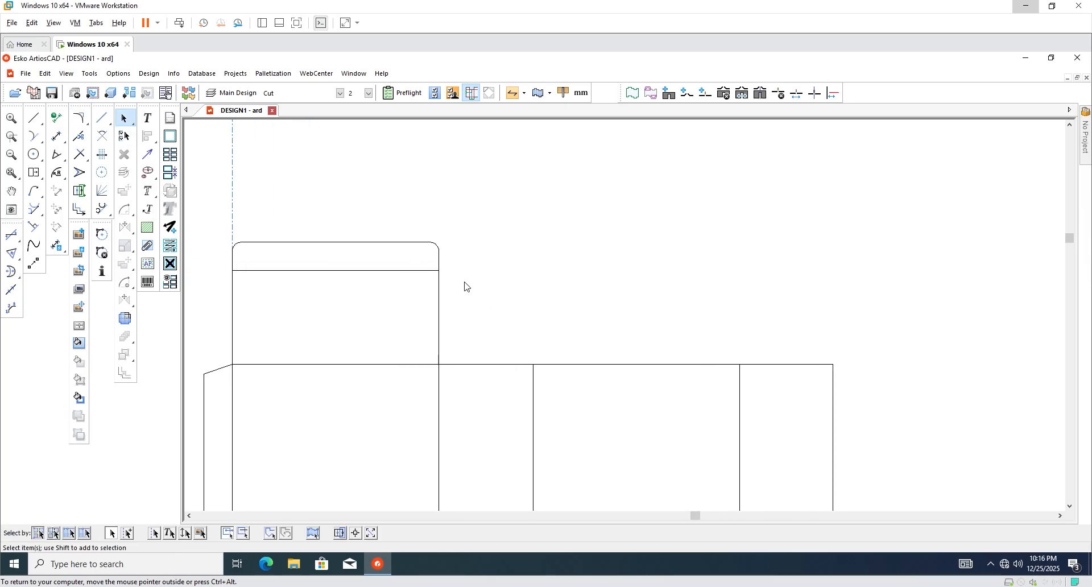
{"action": "scroll", "coordinate": [424, 319], "scroll_direction": "down", "scroll_amount": 3}
{"action": "scroll", "coordinate": [478, 331], "scroll_direction": "up", "scroll_amount": 3}
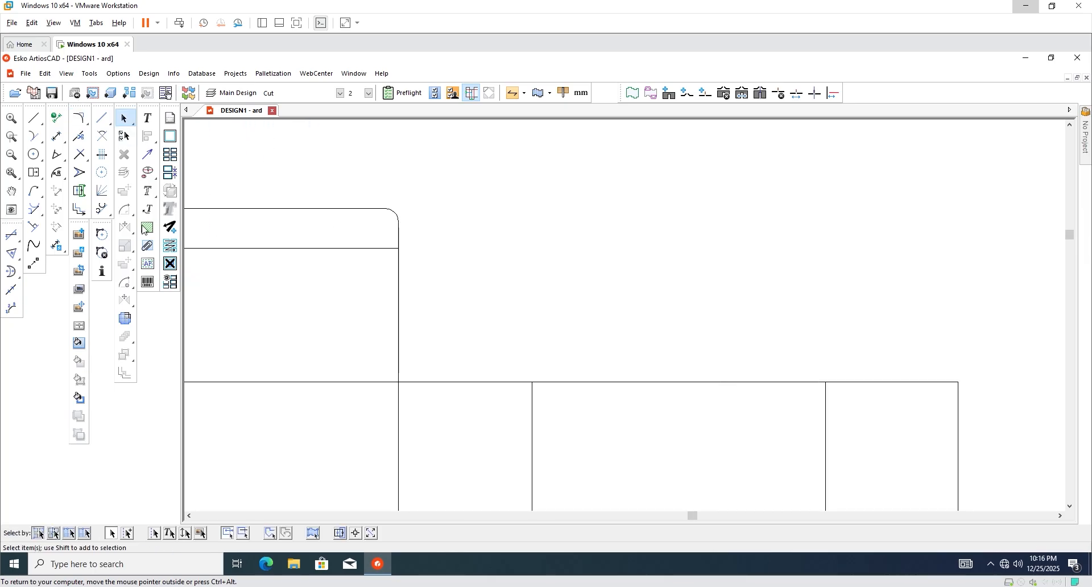
Add a 35 mm dust flap above the second panel using Rectangle from a line.
{"action": "left_click", "coordinate": [34, 173]}
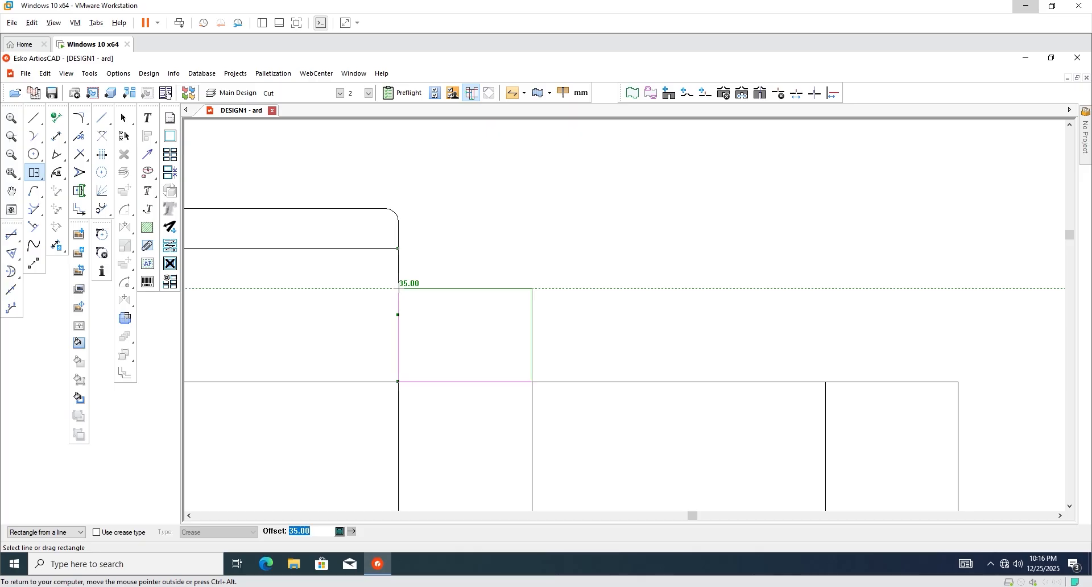
{"action": "left_click", "coordinate": [398, 289]}
{"action": "scroll", "coordinate": [439, 322], "scroll_direction": "down", "scroll_amount": 2}
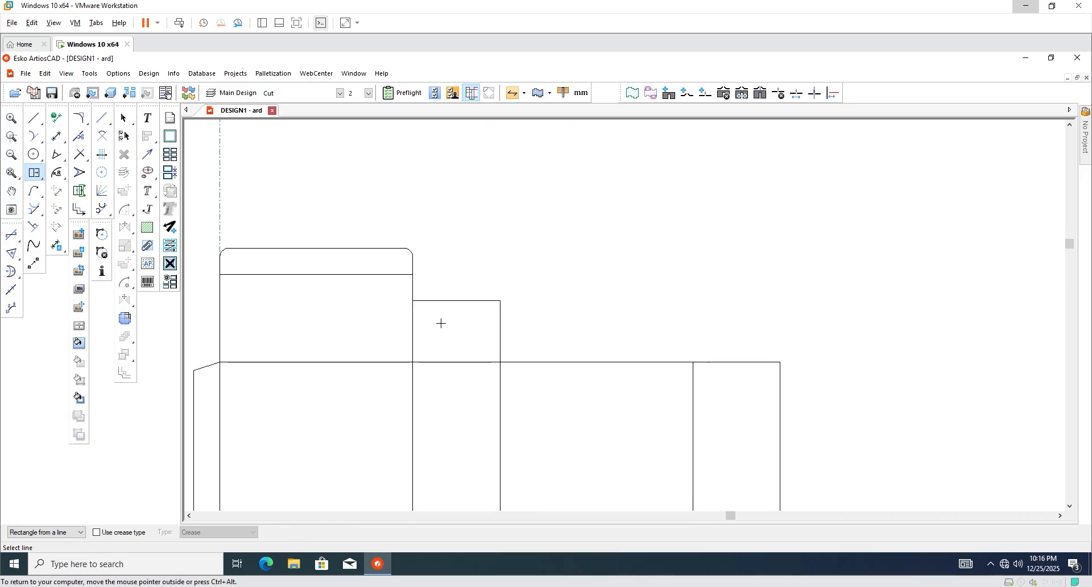
{"action": "scroll", "coordinate": [455, 302], "scroll_direction": "down", "scroll_amount": 3}
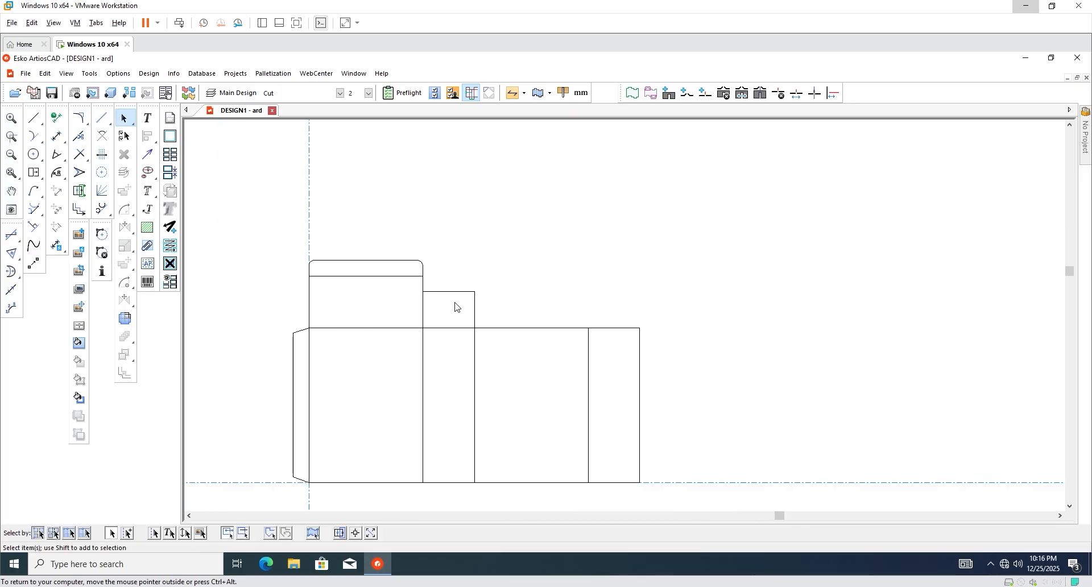
{"action": "scroll", "coordinate": [469, 323], "scroll_direction": "up", "scroll_amount": 1}
{"action": "left_click_drag", "start_coordinate": [515, 255], "coordinate": [477, 310]}
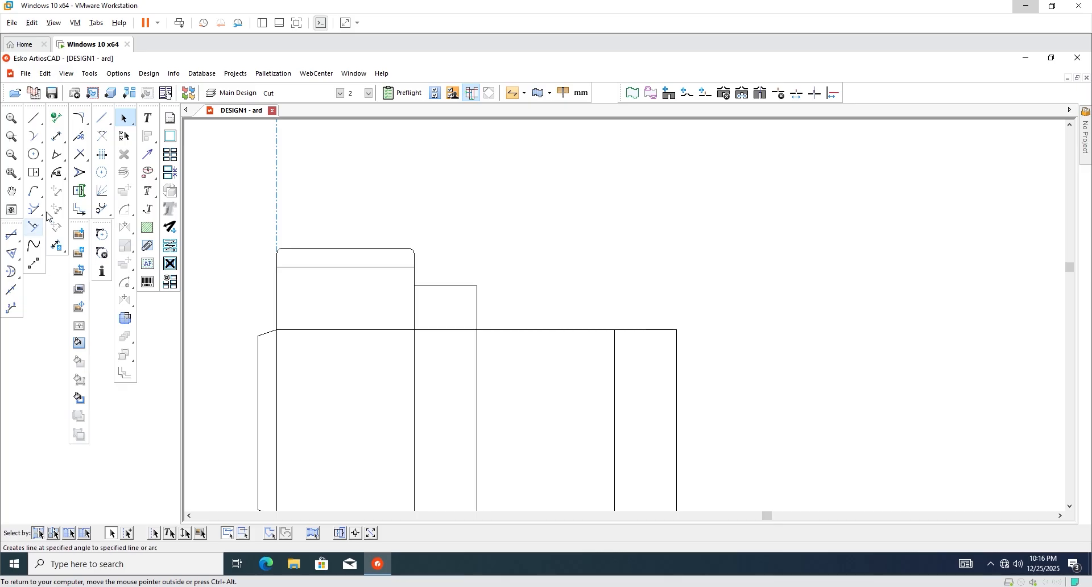
Add a matching 35 mm dust flap above the rightmost side panel.
{"action": "left_click", "coordinate": [33, 172]}
{"action": "scroll", "coordinate": [626, 318], "scroll_direction": "up", "scroll_amount": 1}
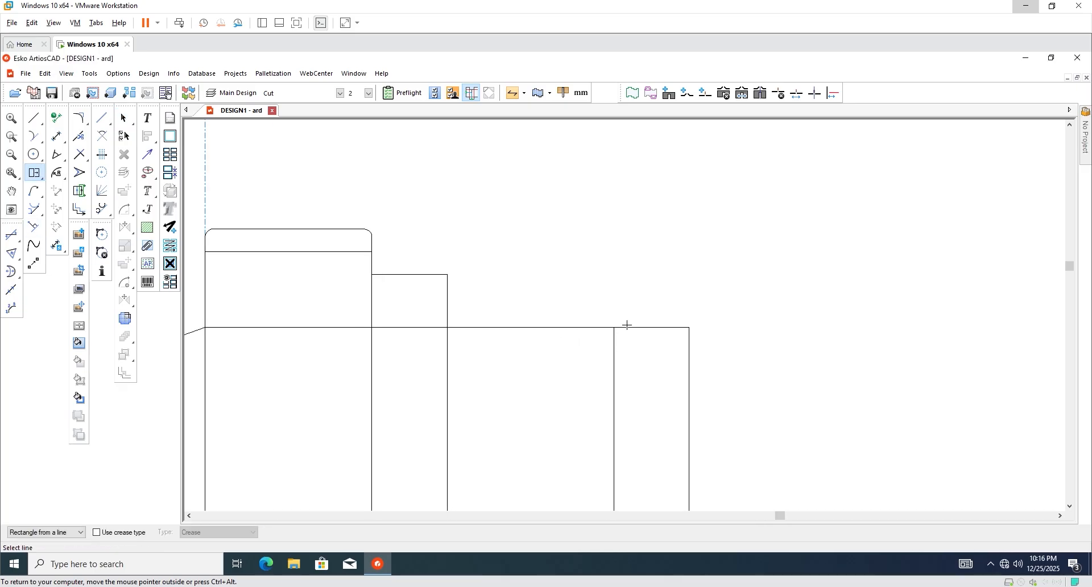
{"action": "left_click", "coordinate": [627, 327]}
{"action": "left_click", "coordinate": [442, 276]}
{"action": "scroll", "coordinate": [493, 356], "scroll_direction": "down", "scroll_amount": 2}
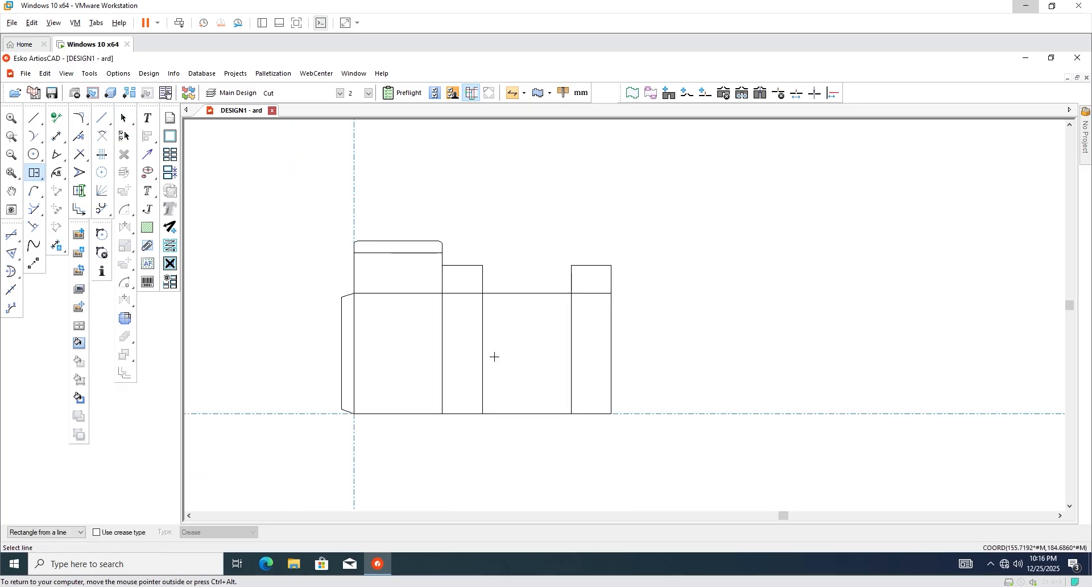
{"action": "scroll", "coordinate": [464, 397], "scroll_direction": "up", "scroll_amount": 1}
{"action": "scroll", "coordinate": [396, 271], "scroll_direction": "down", "scroll_amount": 1}
{"action": "left_click", "coordinate": [124, 118]}
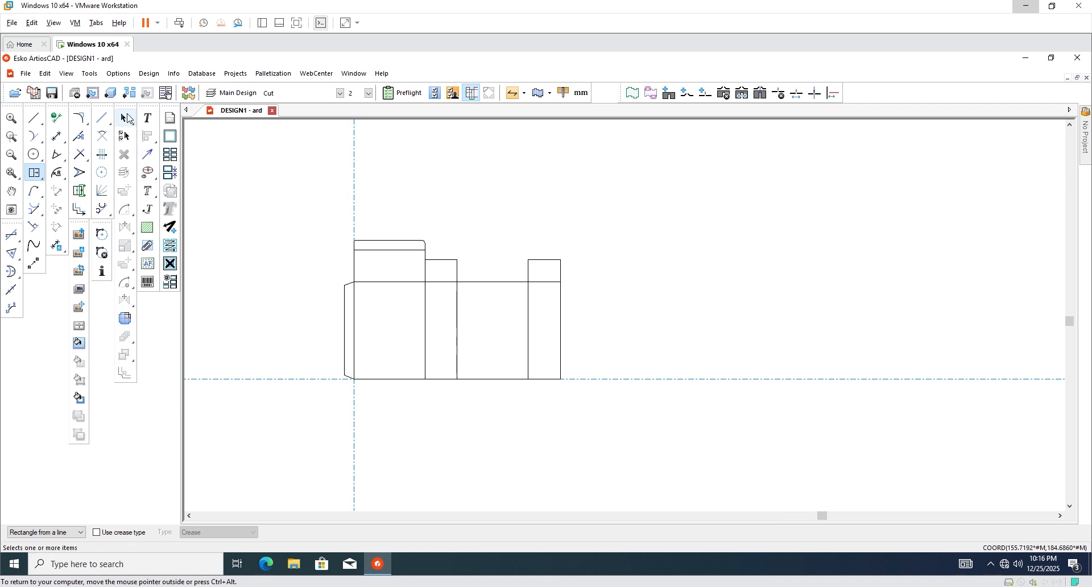
Add a 51 mm flap below the middle panel with a 21 mm tuck strip beneath it.
{"action": "left_click", "coordinate": [33, 172]}
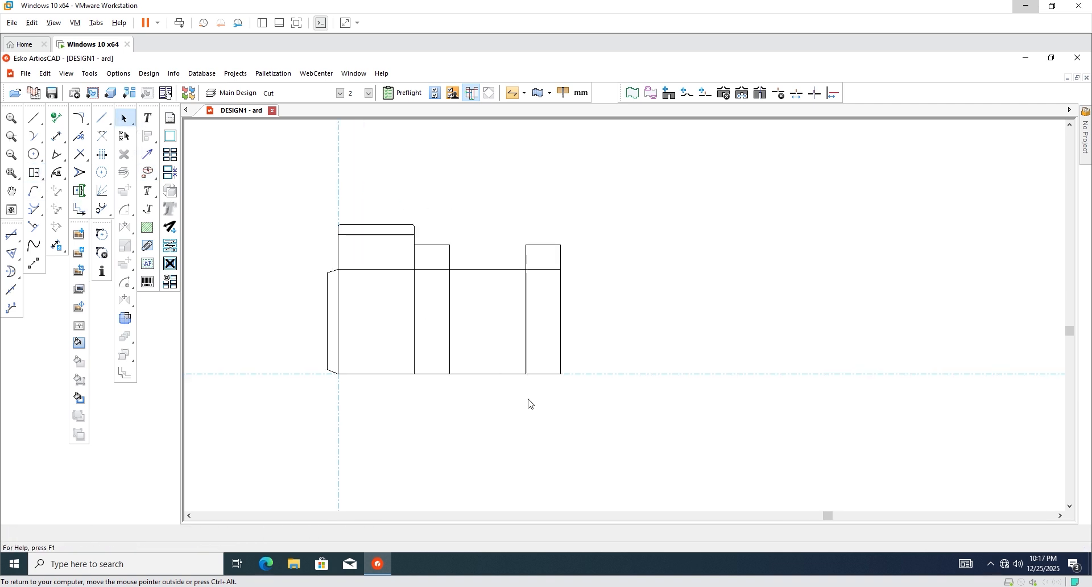
{"action": "left_click", "coordinate": [488, 374]}
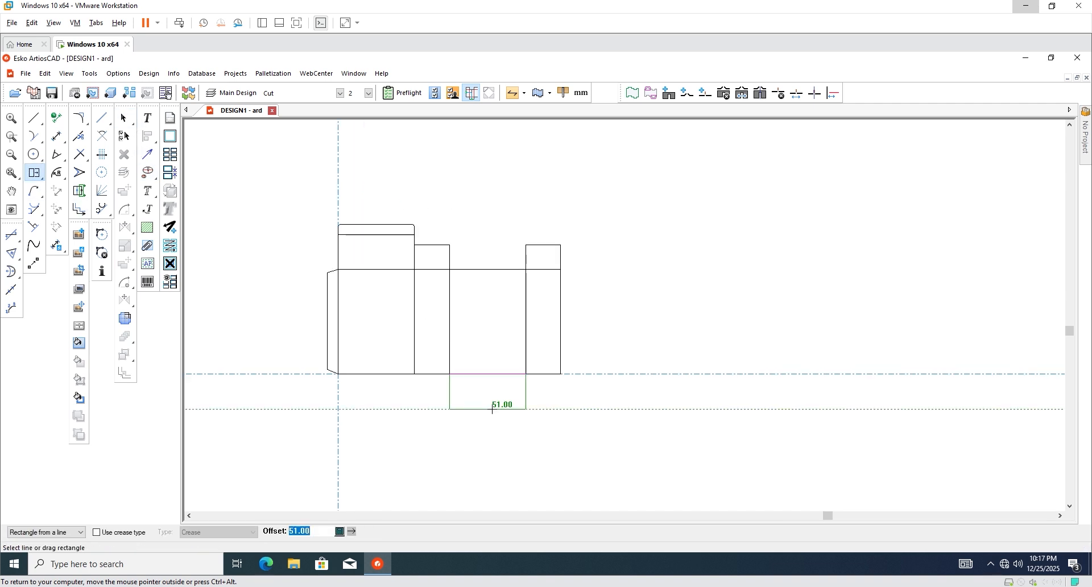
{"action": "left_click", "coordinate": [492, 409]}
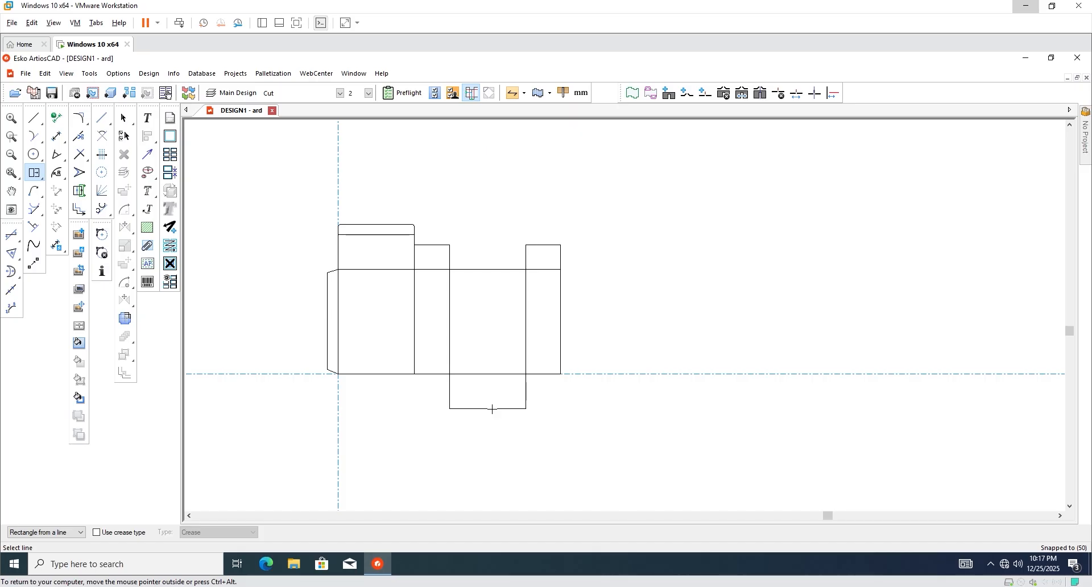
{"action": "left_click", "coordinate": [492, 409]}
{"action": "left_click", "coordinate": [503, 424]}
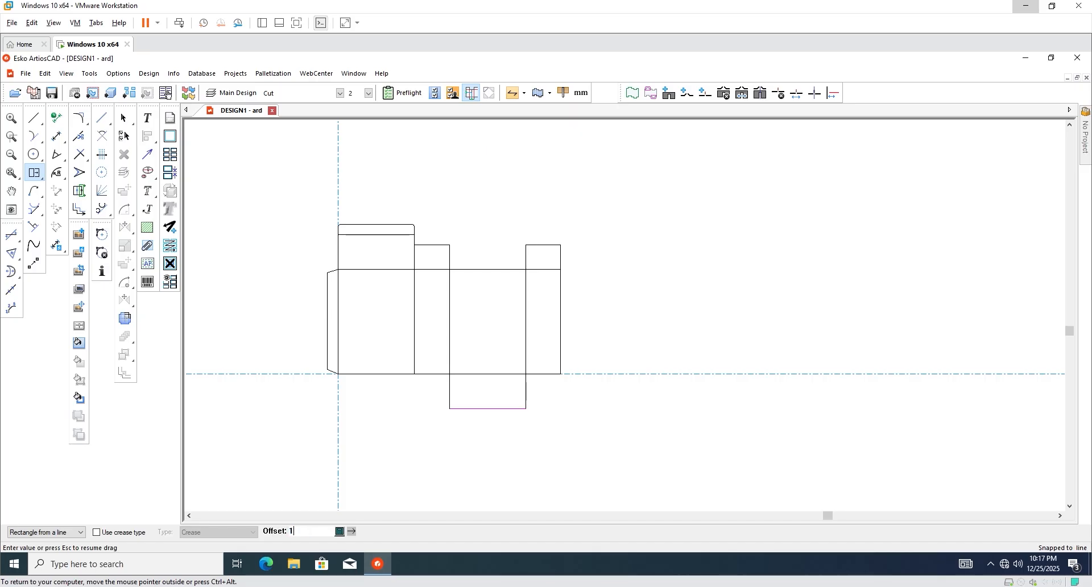
{"action": "scroll", "coordinate": [503, 424], "scroll_direction": "up", "scroll_amount": 2}
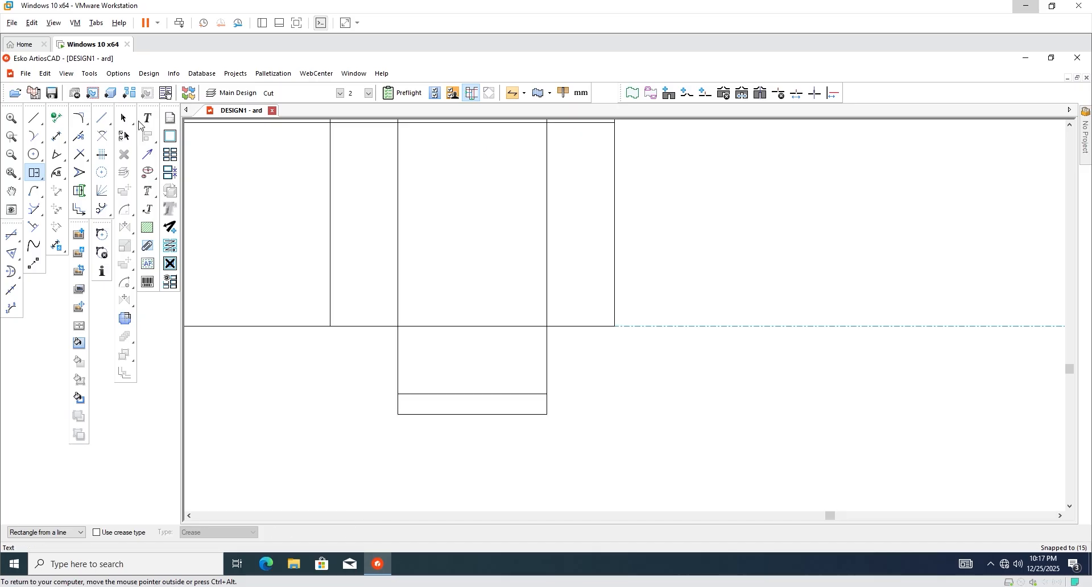
Round the tuck strip's lower-left and lower-right corners with a 5 mm blend.
{"action": "left_click", "coordinate": [81, 118]}
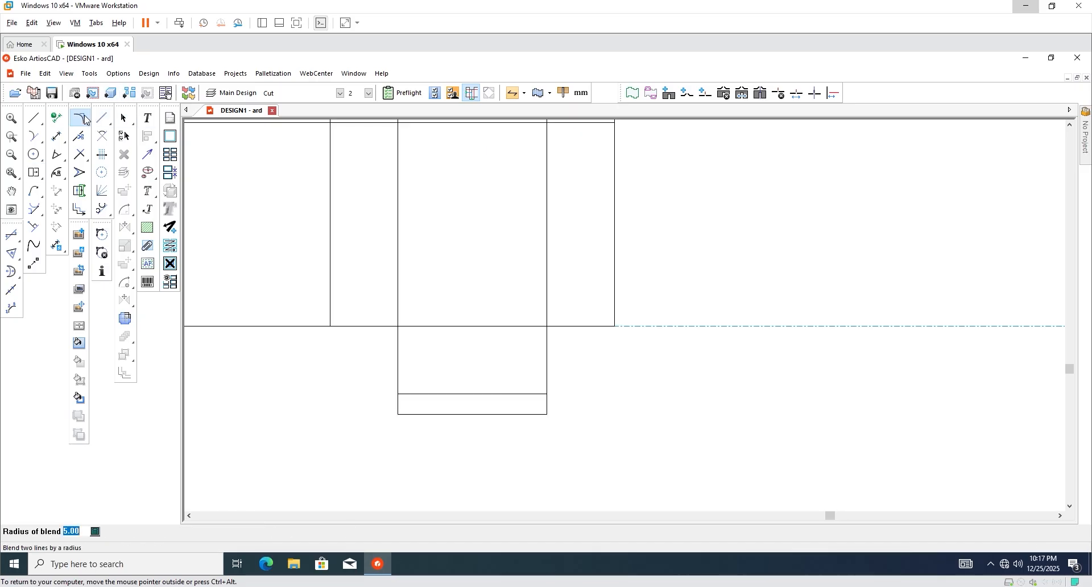
{"action": "left_click", "coordinate": [397, 408]}
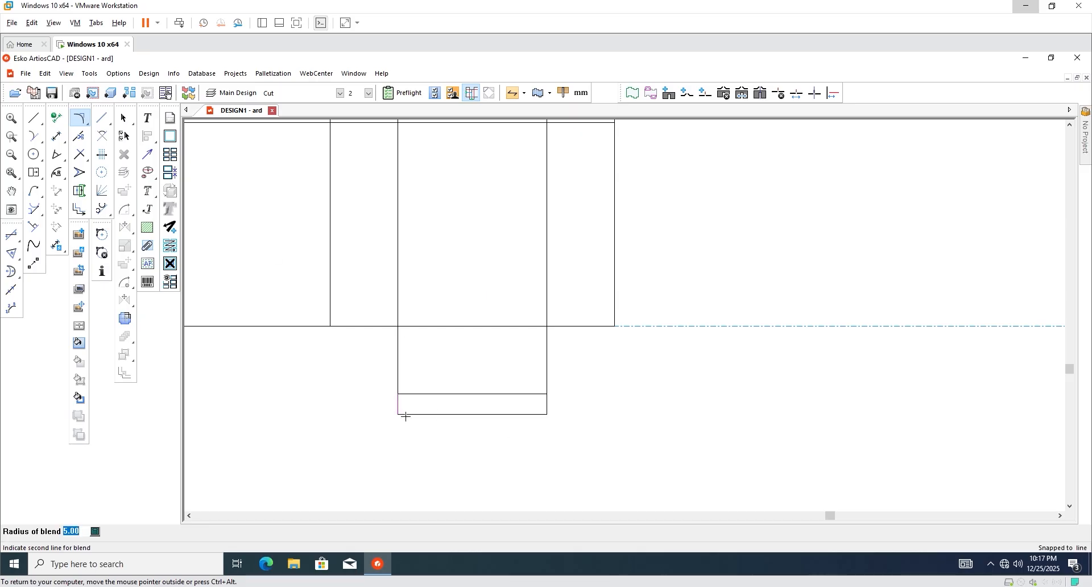
{"action": "left_click", "coordinate": [404, 414]}
{"action": "left_click", "coordinate": [547, 409]}
{"action": "left_click", "coordinate": [541, 414]}
{"action": "scroll", "coordinate": [468, 416], "scroll_direction": "down", "scroll_amount": 2}
{"action": "left_click", "coordinate": [124, 118]}
{"action": "scroll", "coordinate": [446, 385], "scroll_direction": "up", "scroll_amount": 1}
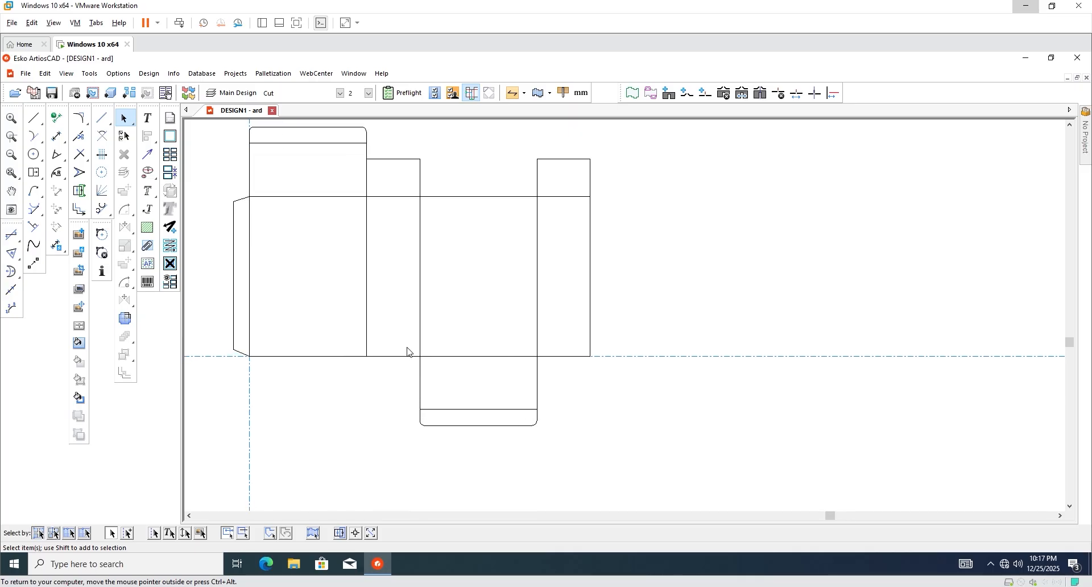
Add 35 mm dust flaps below the second and right side panels.
{"action": "key", "text": "r"}
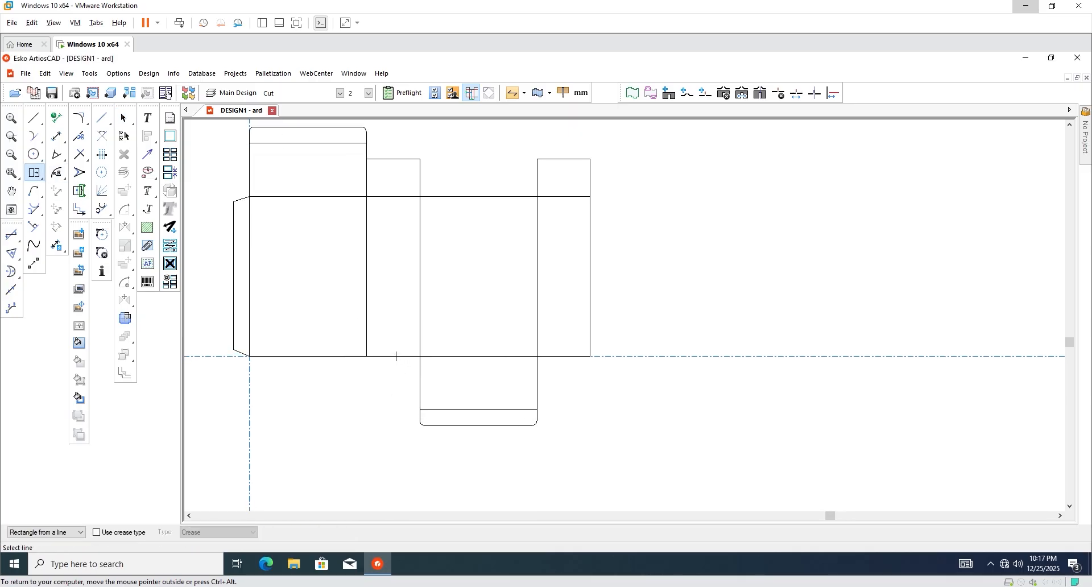
{"action": "left_click", "coordinate": [396, 356]}
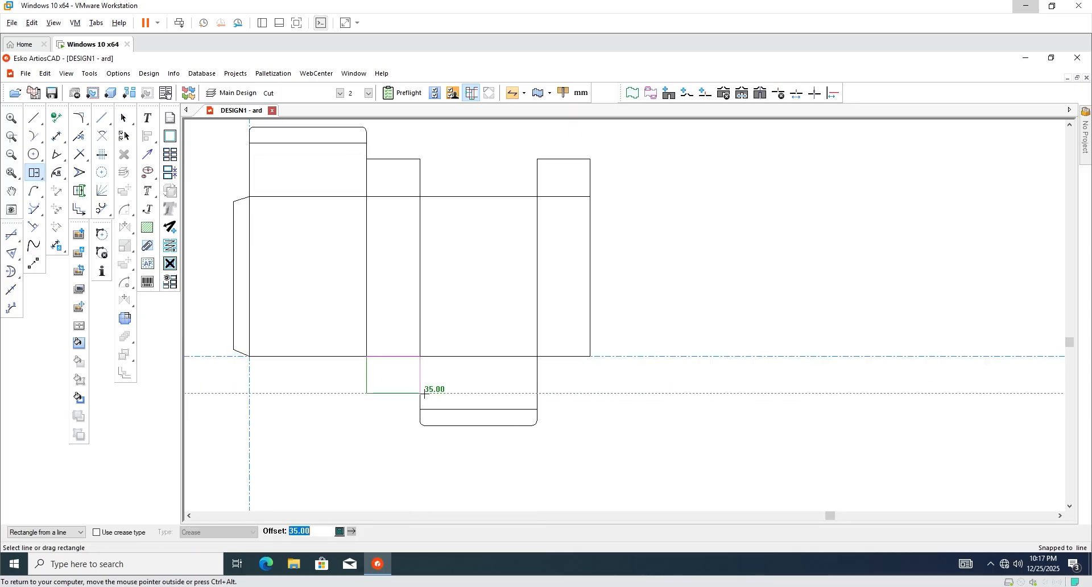
{"action": "left_click", "coordinate": [424, 392]}
{"action": "left_click", "coordinate": [558, 357]}
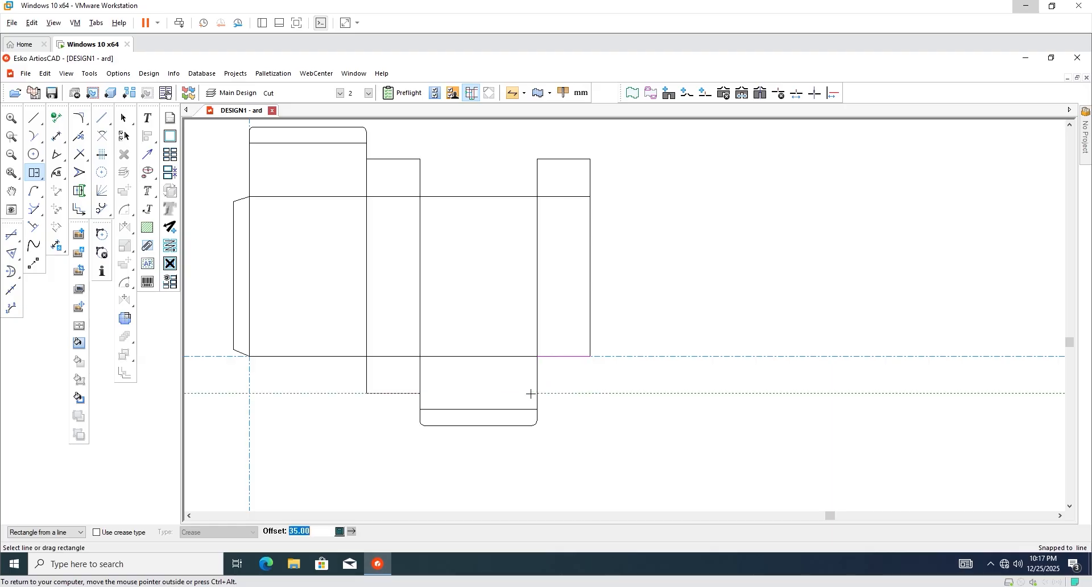
{"action": "left_click", "coordinate": [537, 391]}
{"action": "scroll", "coordinate": [468, 395], "scroll_direction": "down", "scroll_amount": 2}
{"action": "key", "text": "Escape"}
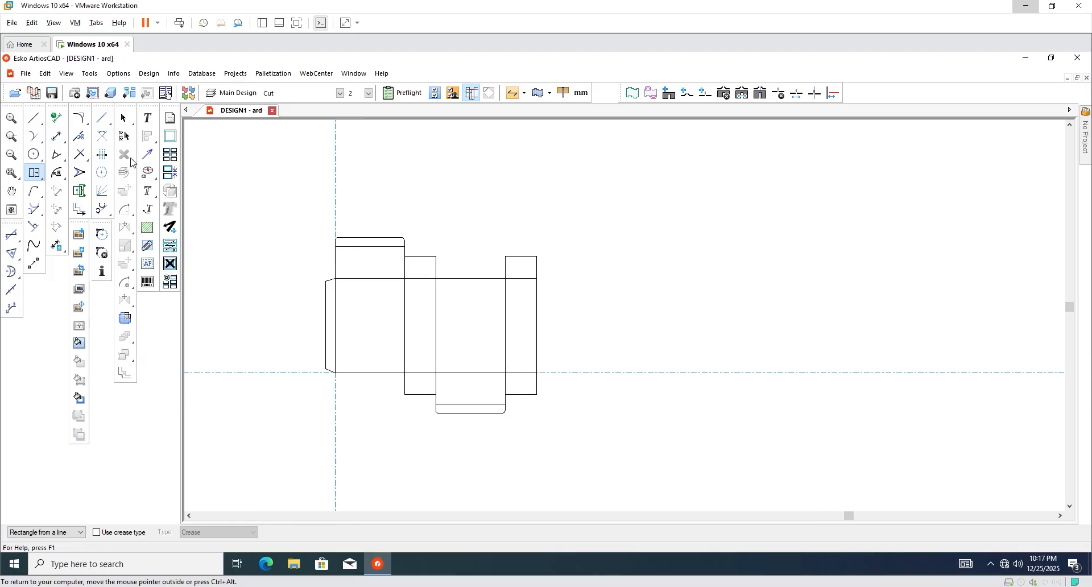
{"action": "scroll", "coordinate": [535, 296], "scroll_direction": "up", "scroll_amount": 1}
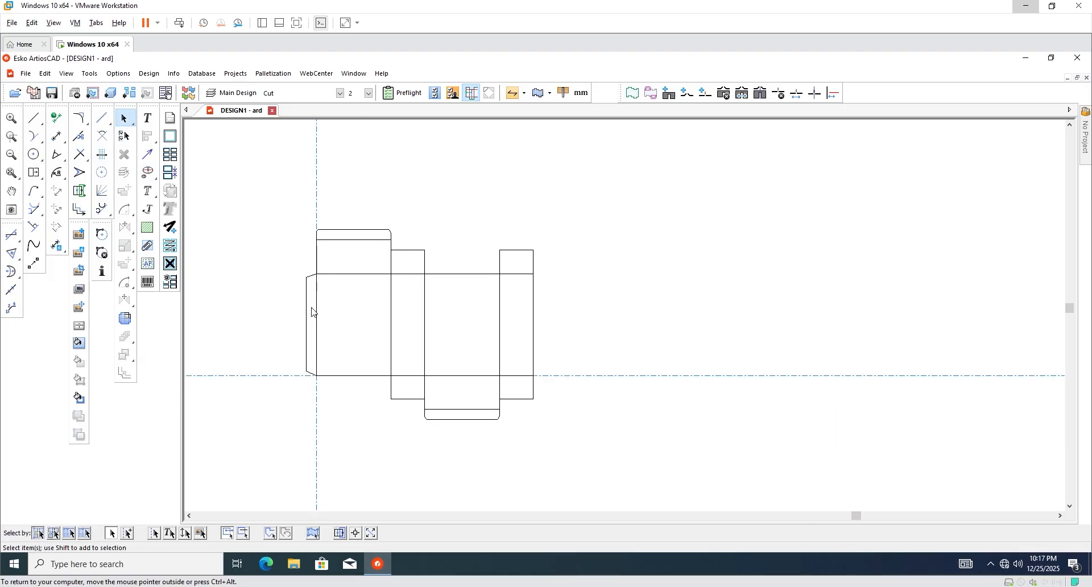
Change all panel, flap and tuck fold lines from Cut to Crease.
{"action": "left_click_drag", "start_coordinate": [312, 307], "coordinate": [531, 352]}
{"action": "left_click_drag", "start_coordinate": [351, 234], "coordinate": [359, 302], "text": "shift"}
{"action": "left_click_drag", "start_coordinate": [406, 256], "coordinate": [412, 310], "text": "shift"}
{"action": "left_click_drag", "start_coordinate": [512, 263], "coordinate": [524, 322], "text": "shift"}
{"action": "left_click_drag", "start_coordinate": [459, 364], "coordinate": [466, 415], "text": "shift"}
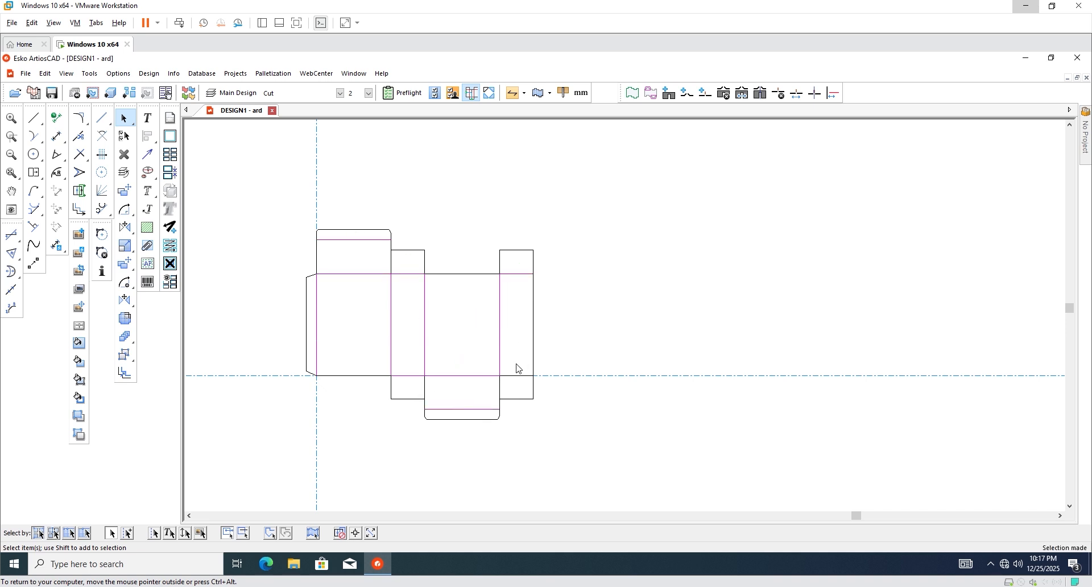
{"action": "left_click", "coordinate": [340, 93]}
{"action": "double_click", "coordinate": [291, 131]}
Deselect the creases and convert the flat design to 3D.
{"action": "left_click", "coordinate": [613, 365]}
{"action": "scroll", "coordinate": [620, 285], "scroll_direction": "up", "scroll_amount": 1}
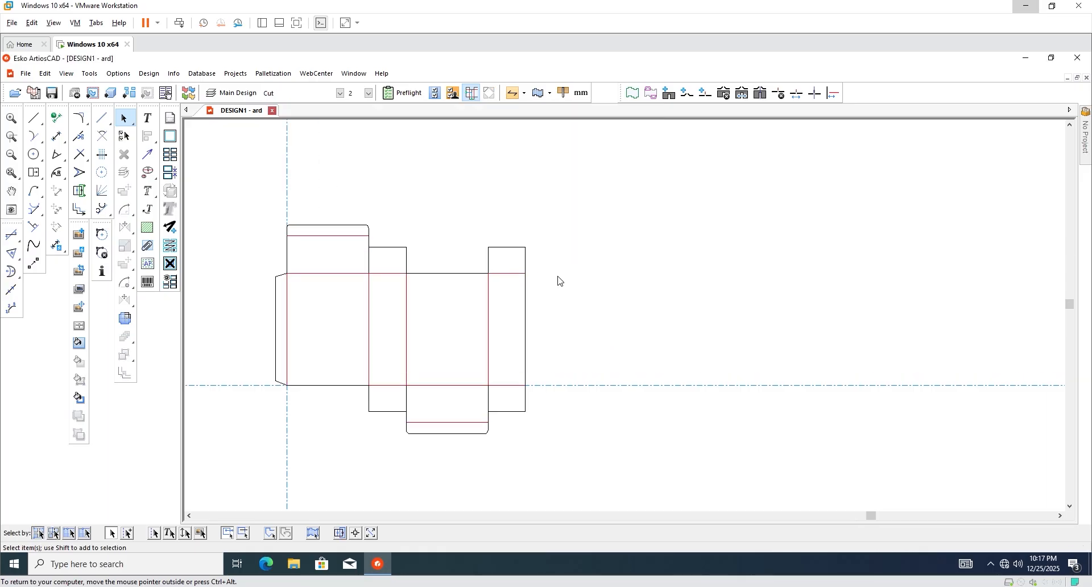
{"action": "left_click", "coordinate": [111, 94]}
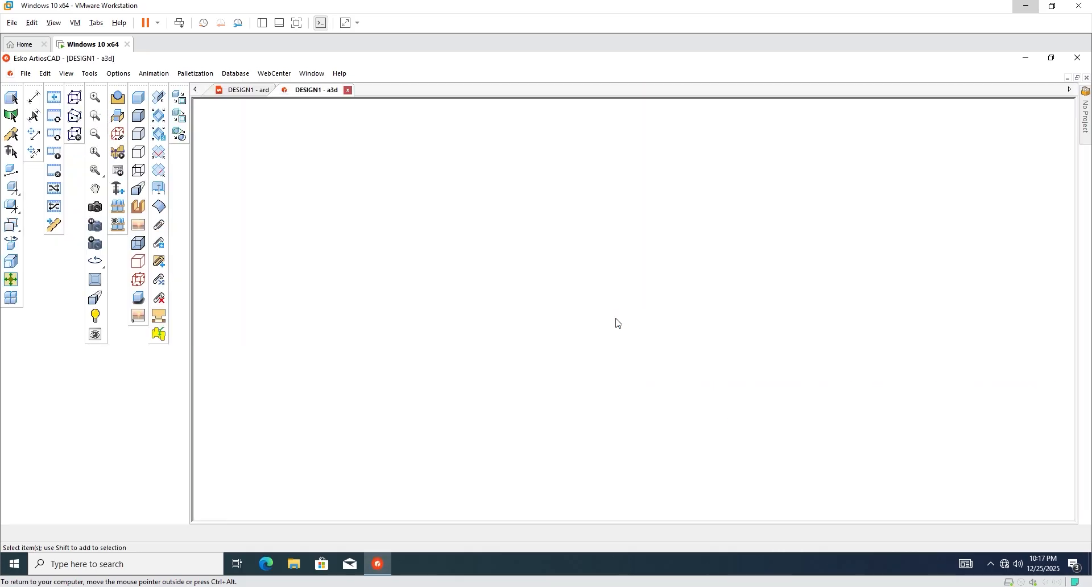
Add the design to 3D with the bottom panel as base and fold every crease to 90°.
{"action": "left_click", "coordinate": [592, 370]}
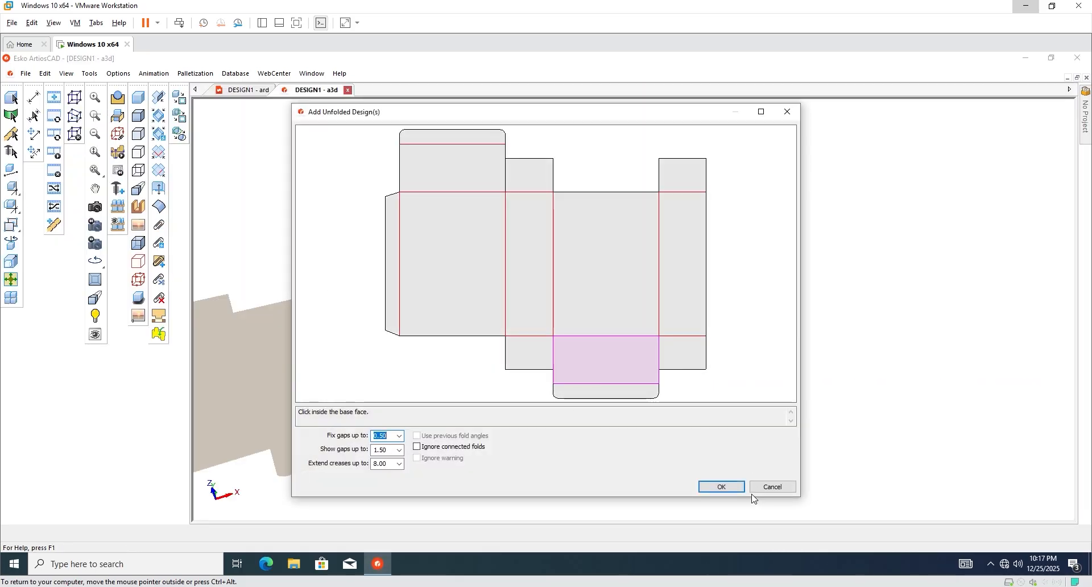
{"action": "left_click", "coordinate": [721, 487]}
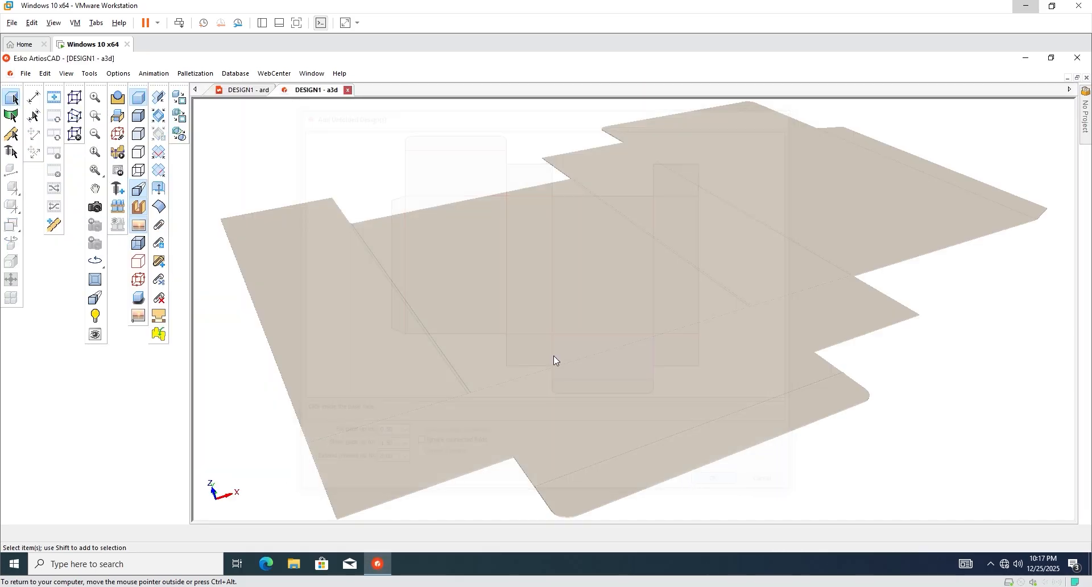
{"action": "left_click", "coordinate": [636, 308]}
{"action": "type", "text": "90"}
{"action": "key", "text": "Return"}
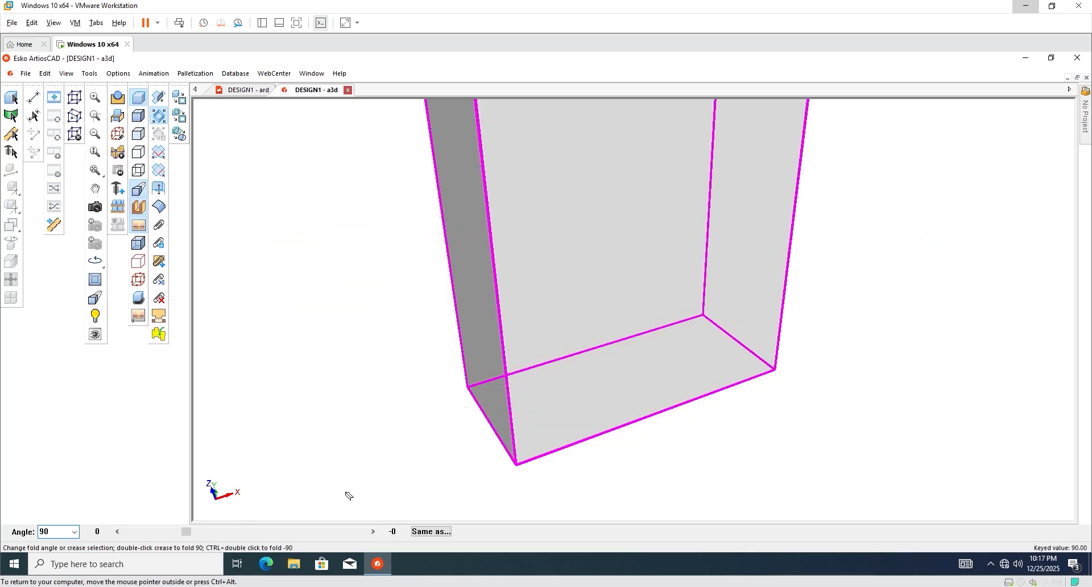
{"action": "left_click", "coordinate": [426, 376]}
Orbit the folded box to inspect its sides, then close the 3D window.
{"action": "scroll", "coordinate": [426, 421], "scroll_direction": "down", "scroll_amount": 2}
{"action": "left_click", "coordinate": [95, 207]}
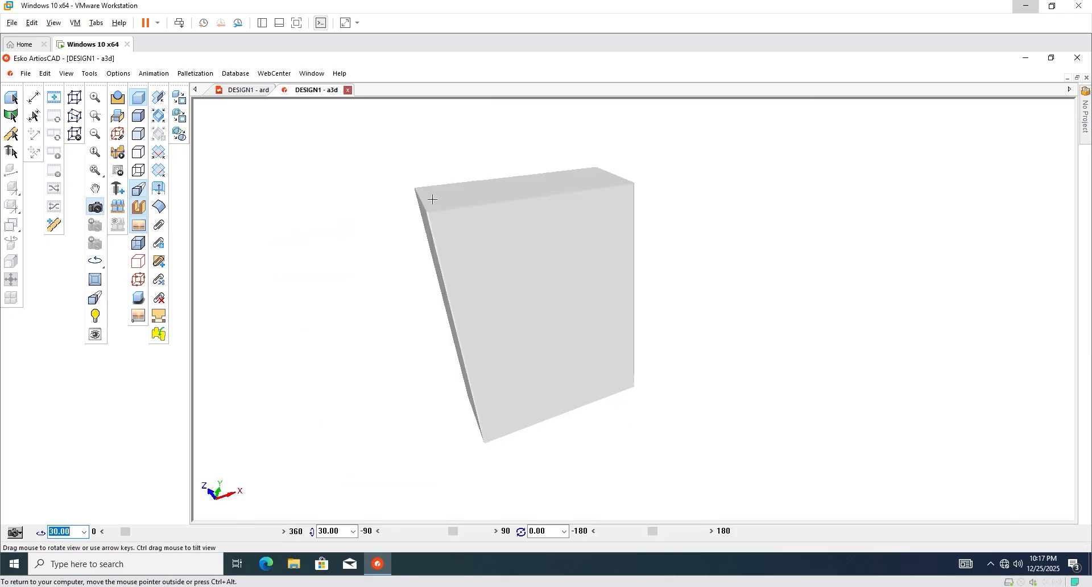
{"action": "scroll", "coordinate": [438, 212], "scroll_direction": "up", "scroll_amount": 2}
{"action": "left_click_drag", "start_coordinate": [467, 269], "coordinate": [568, 337]}
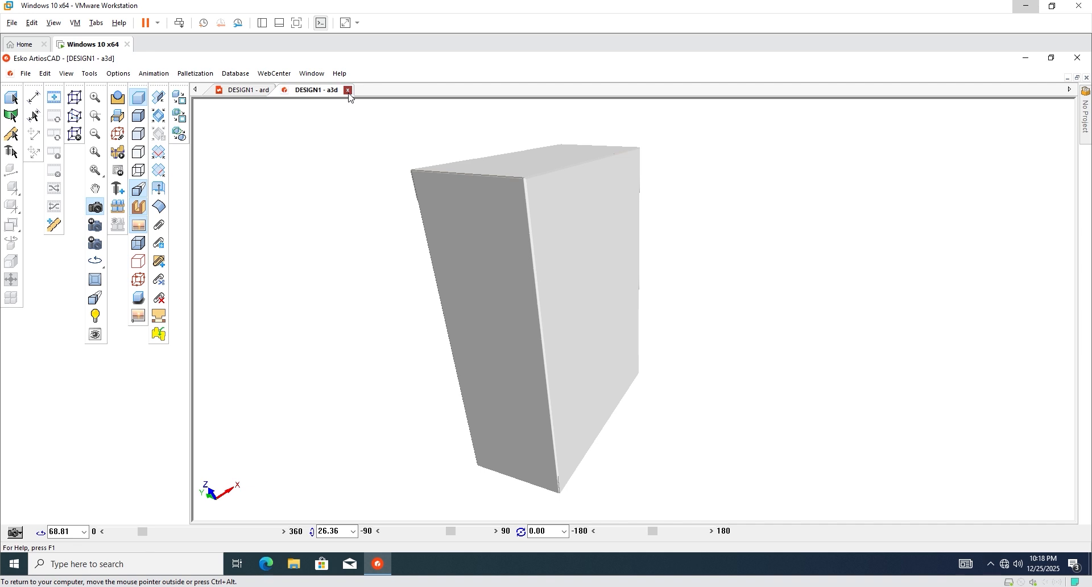
{"action": "left_click", "coordinate": [348, 89]}
Discard the 3D changes and delete the small panel's top and right lines.
{"action": "left_click", "coordinate": [556, 329]}
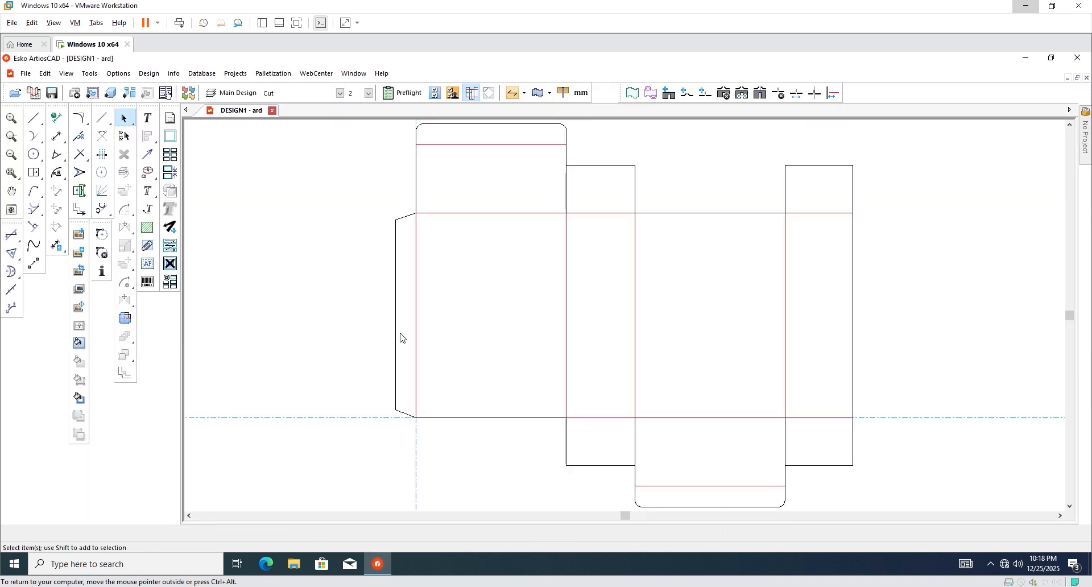
{"action": "scroll", "coordinate": [400, 338], "scroll_direction": "down", "scroll_amount": 2}
{"action": "scroll", "coordinate": [479, 254], "scroll_direction": "up", "scroll_amount": 3}
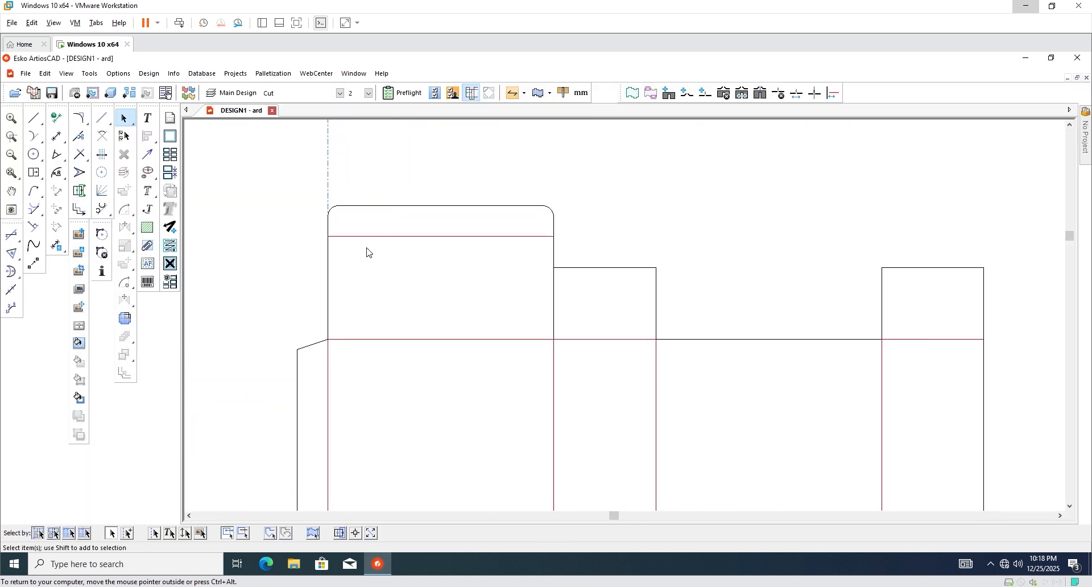
{"action": "scroll", "coordinate": [368, 251], "scroll_direction": "down", "scroll_amount": 1}
{"action": "scroll", "coordinate": [606, 252], "scroll_direction": "up", "scroll_amount": 1}
{"action": "left_click_drag", "start_coordinate": [604, 247], "coordinate": [541, 308]}
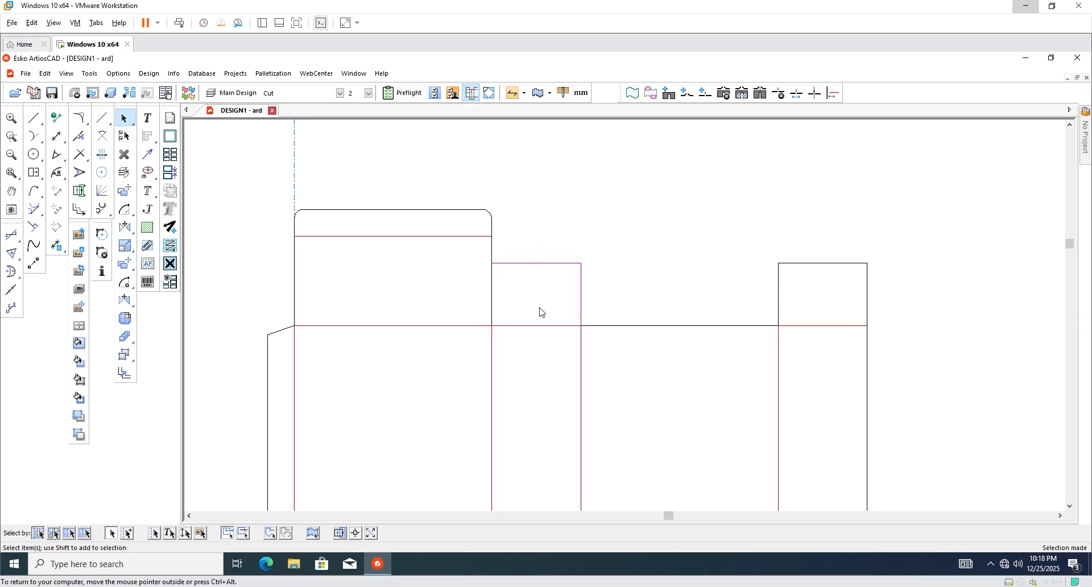
{"action": "key", "text": "Delete"}
Delete the bottom flap lines.
{"action": "scroll", "coordinate": [581, 246], "scroll_direction": "down", "scroll_amount": 2}
{"action": "scroll", "coordinate": [539, 339], "scroll_direction": "down", "scroll_amount": 2}
{"action": "scroll", "coordinate": [539, 340], "scroll_direction": "up", "scroll_amount": 2}
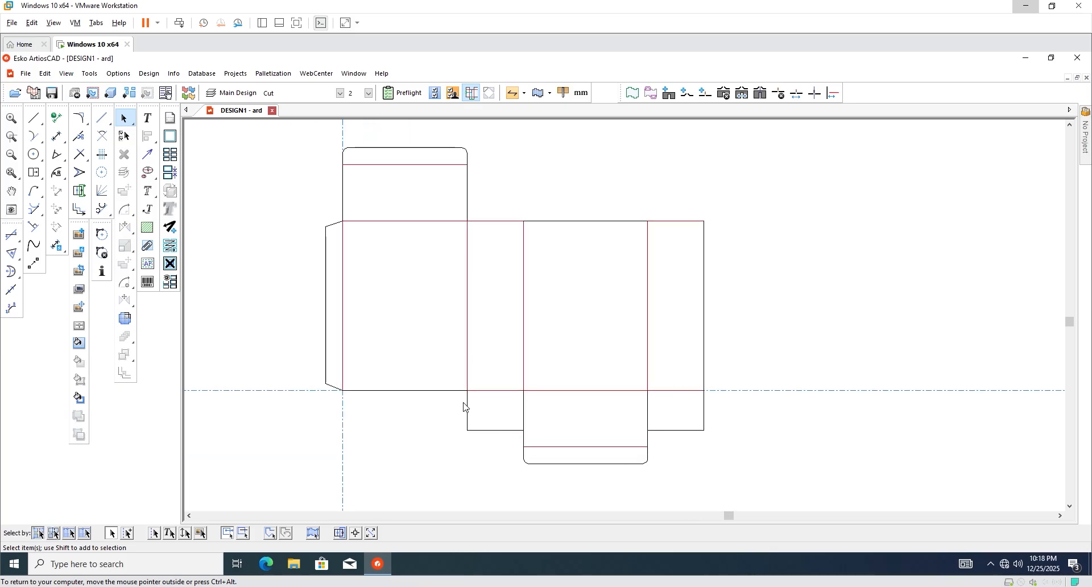
{"action": "left_click_drag", "start_coordinate": [463, 406], "coordinate": [763, 490]}
{"action": "key", "text": "Delete"}
Delete the crease across the upper flap.
{"action": "scroll", "coordinate": [611, 441], "scroll_direction": "down", "scroll_amount": 3}
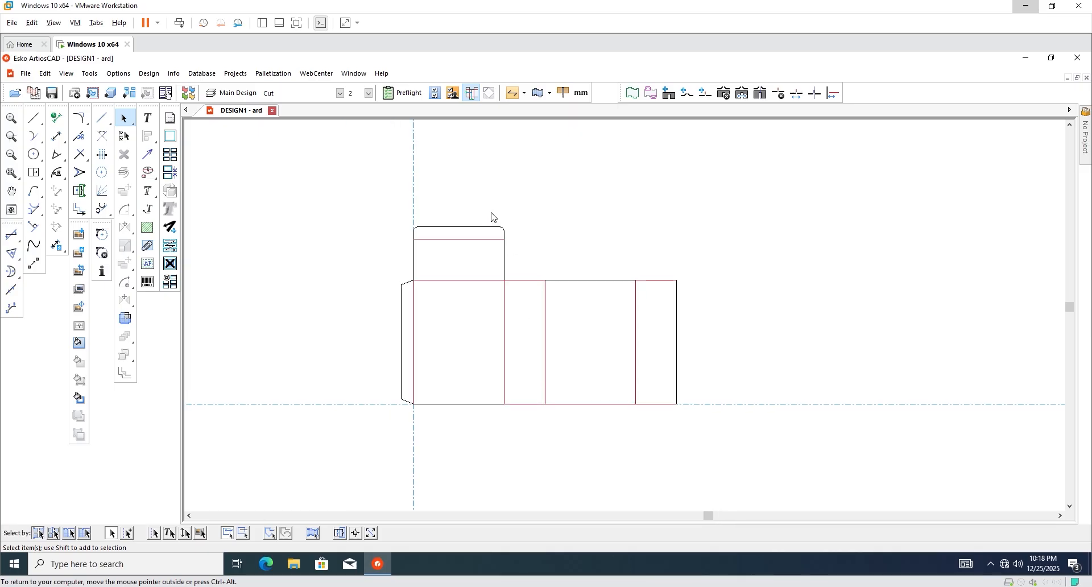
{"action": "scroll", "coordinate": [484, 236], "scroll_direction": "up", "scroll_amount": 11}
{"action": "scroll", "coordinate": [467, 286], "scroll_direction": "down", "scroll_amount": 2}
{"action": "scroll", "coordinate": [407, 250], "scroll_direction": "up", "scroll_amount": 5}
{"action": "scroll", "coordinate": [427, 284], "scroll_direction": "up", "scroll_amount": 2}
{"action": "scroll", "coordinate": [449, 277], "scroll_direction": "down", "scroll_amount": 1}
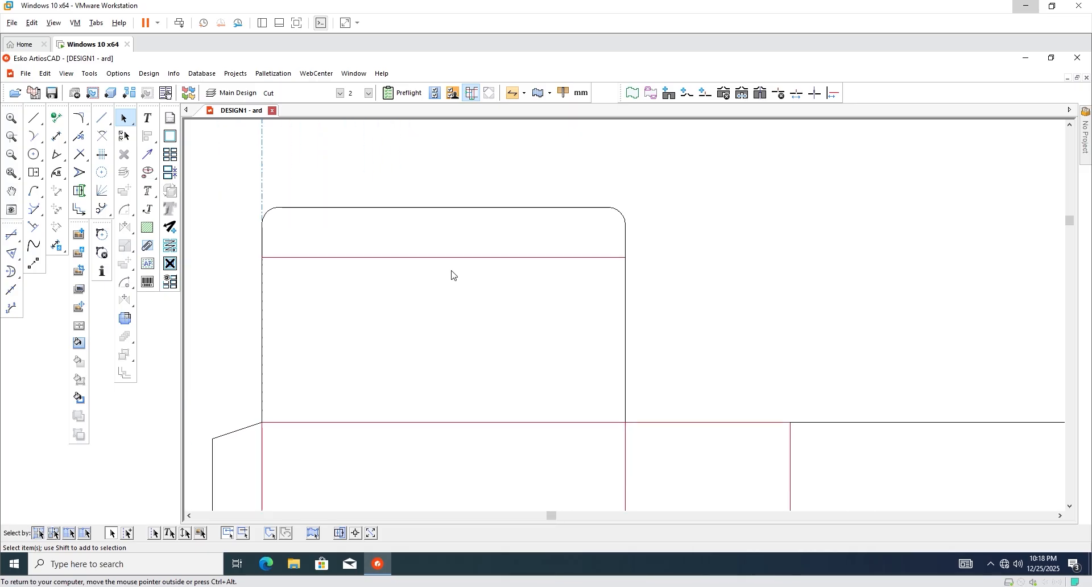
{"action": "left_click", "coordinate": [424, 254]}
{"action": "key", "text": "Delete"}
Place a 50 mm offset construction guide across the tuck flap.
{"action": "key", "text": "c"}
{"action": "left_click", "coordinate": [595, 422]}
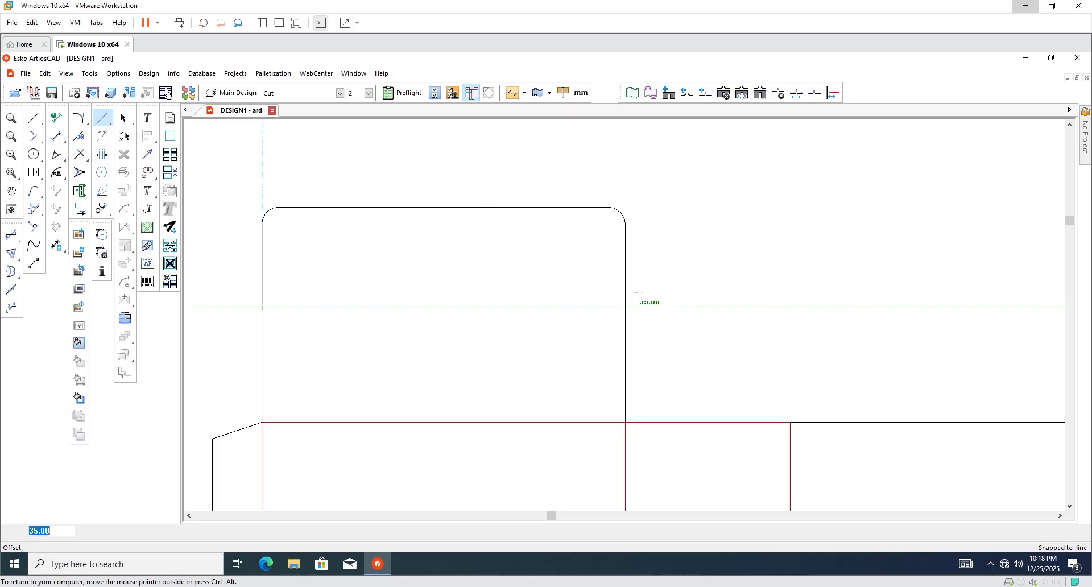
{"action": "left_click", "coordinate": [625, 257]}
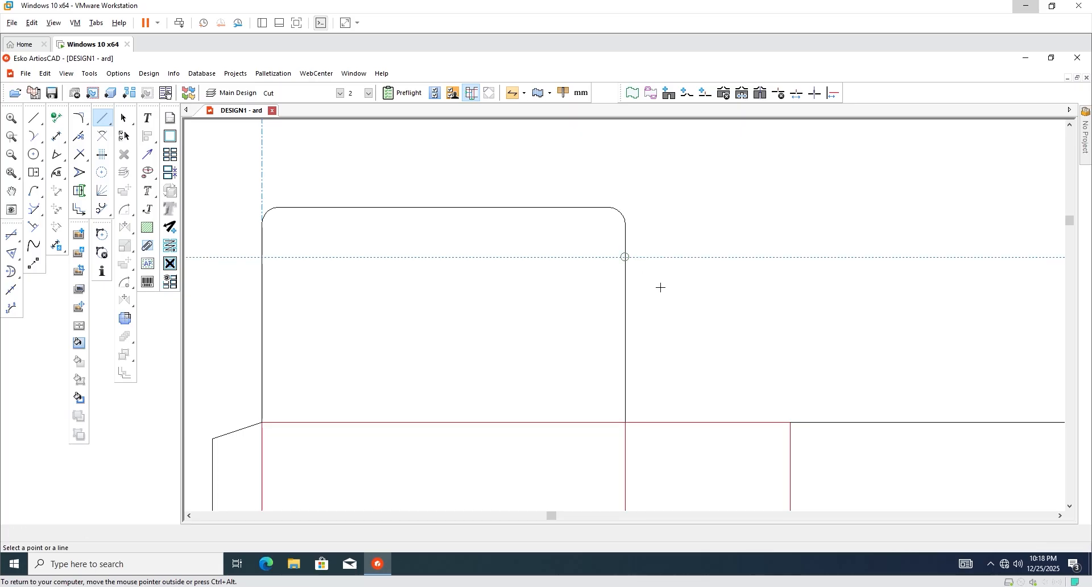
{"action": "scroll", "coordinate": [555, 324], "scroll_direction": "down", "scroll_amount": 1}
Start a 7 mm line where the guide meets the flap's right edge.
{"action": "key", "text": "l"}
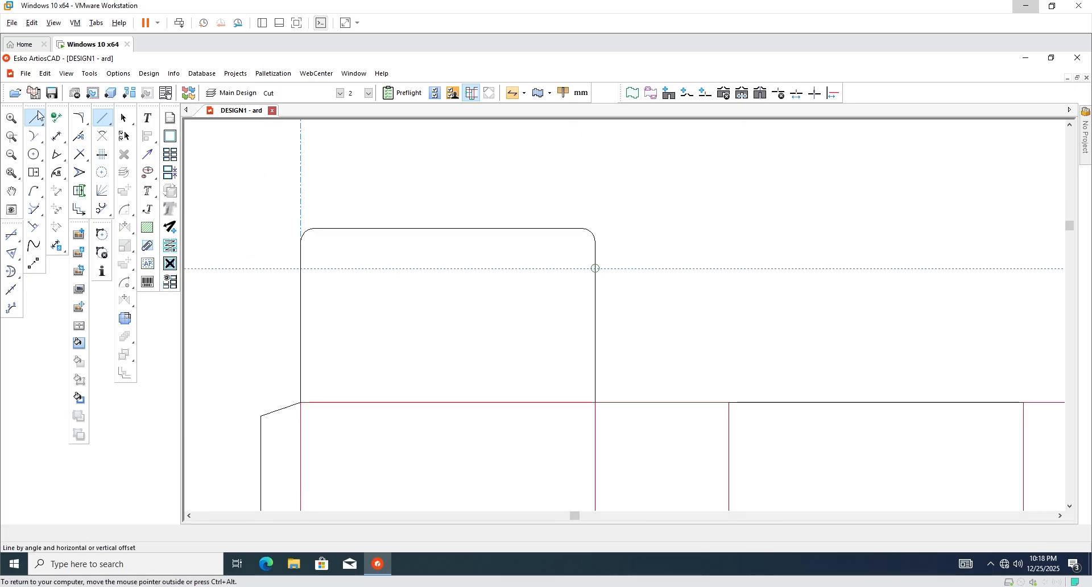
{"action": "key", "text": "m"}
{"action": "scroll", "coordinate": [589, 259], "scroll_direction": "up", "scroll_amount": 2}
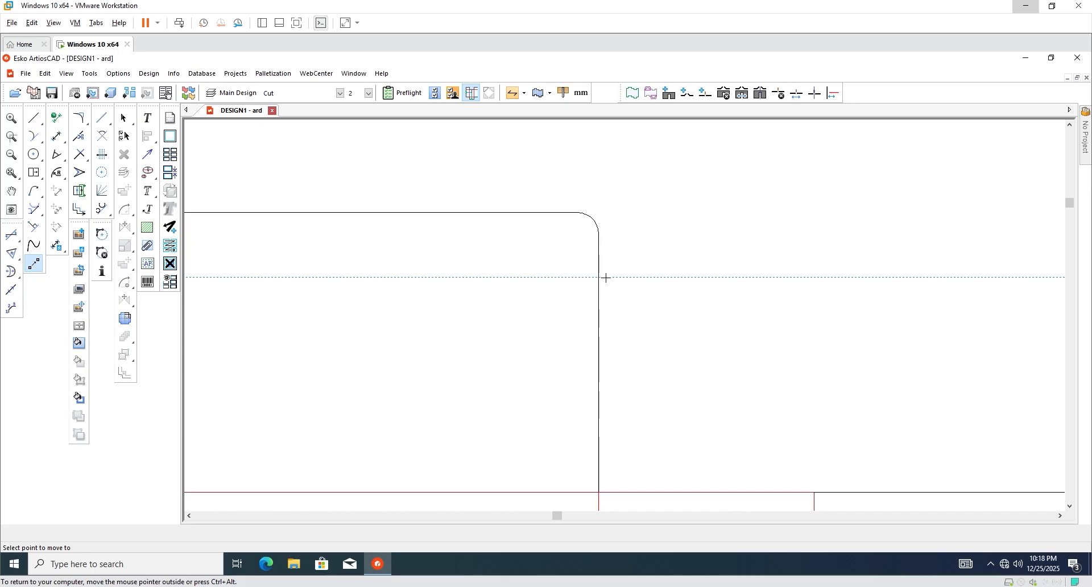
{"action": "left_click", "coordinate": [599, 277]}
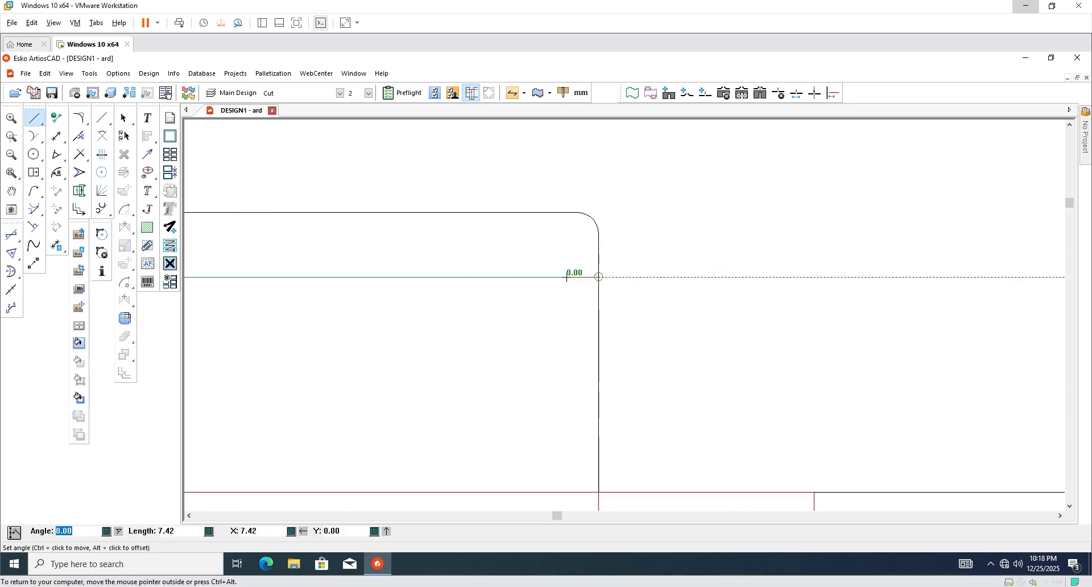
{"action": "key", "text": "Tab"}
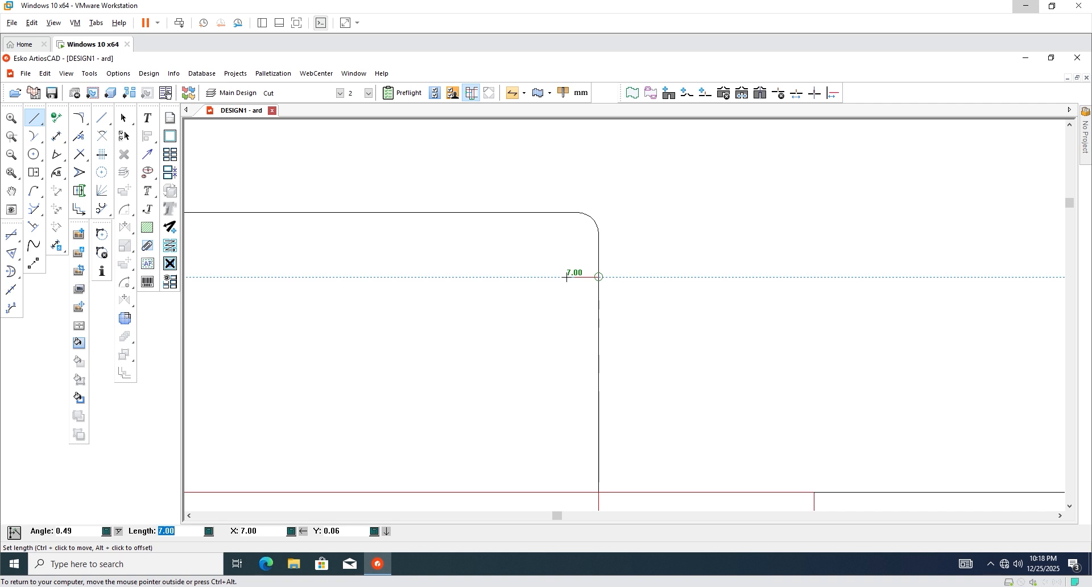
{"action": "type", "text": "7"}
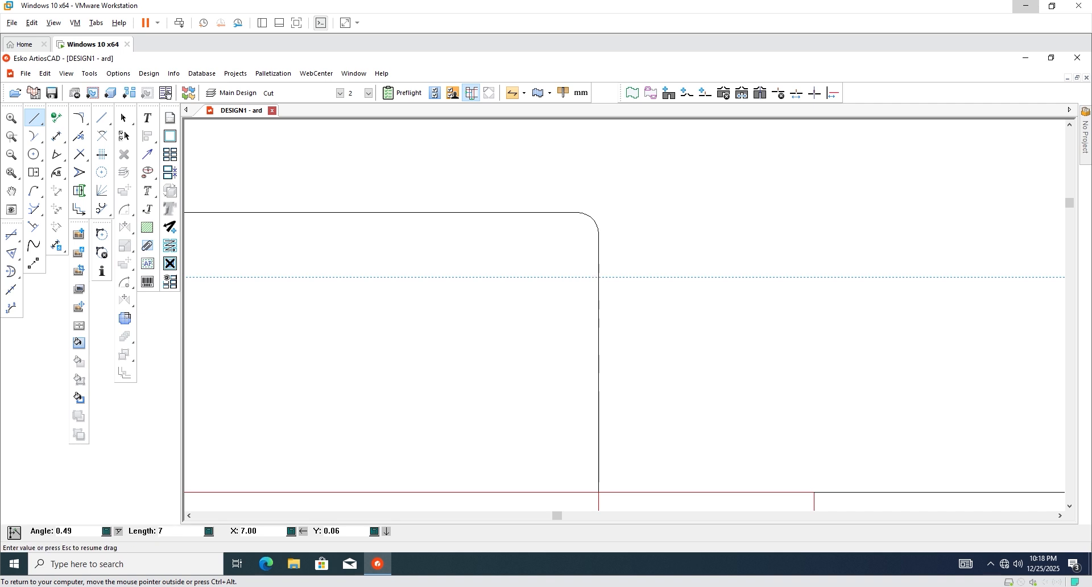
{"action": "key", "text": "Tab"}
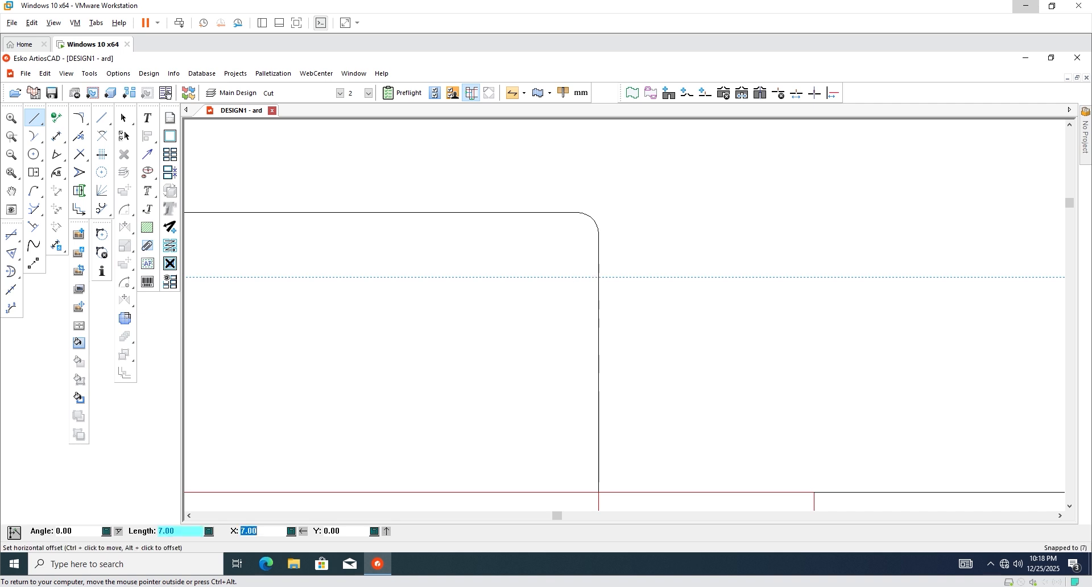
{"action": "left_click", "coordinate": [556, 295]}
{"action": "scroll", "coordinate": [591, 386], "scroll_direction": "down", "scroll_amount": 3}
{"action": "scroll", "coordinate": [586, 341], "scroll_direction": "up", "scroll_amount": 3}
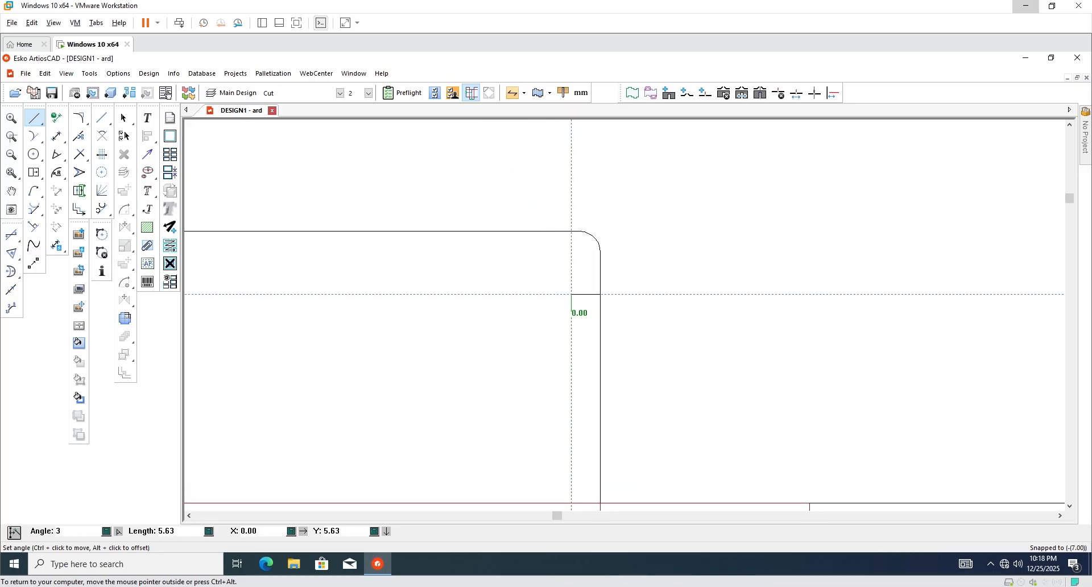
Complete the 7 mm horizontal notch segment inward along the guide.
{"action": "left_click", "coordinate": [572, 315]}
{"action": "left_click", "coordinate": [572, 311]}
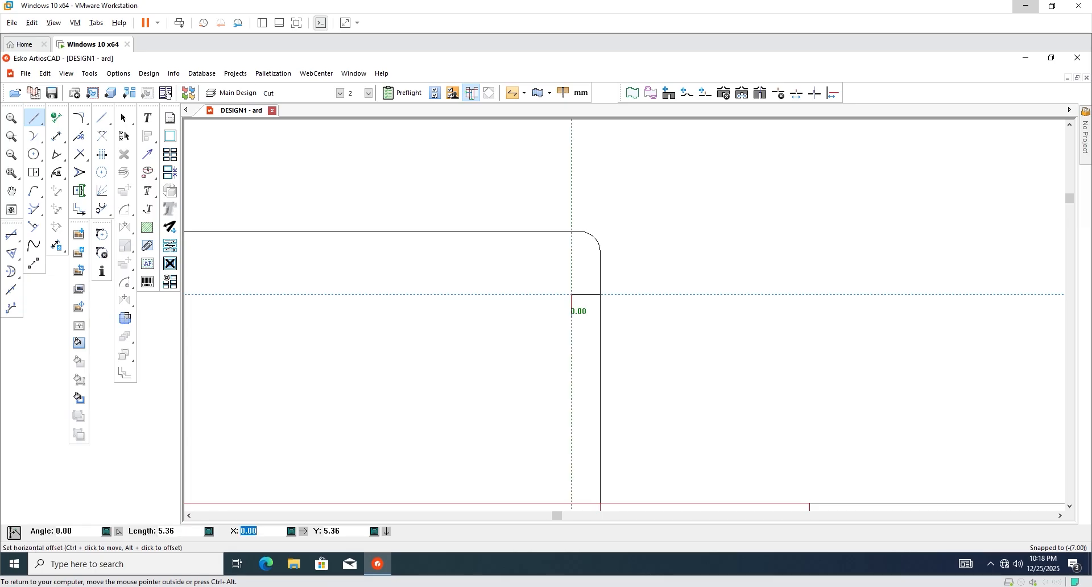
{"action": "type", "text": "3"}
{"action": "key", "text": "Return"}
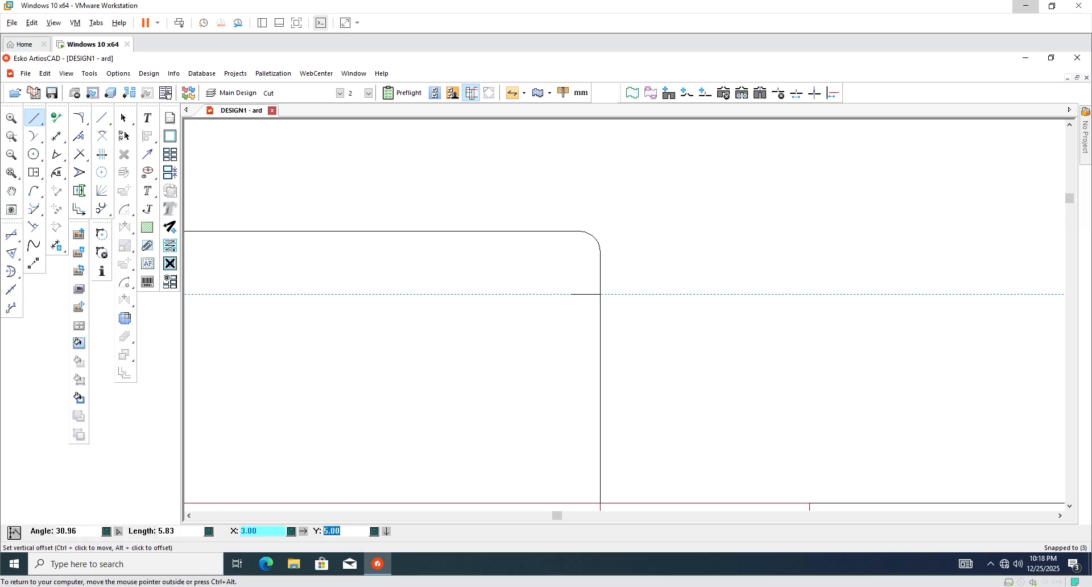
{"action": "key", "text": "Return"}
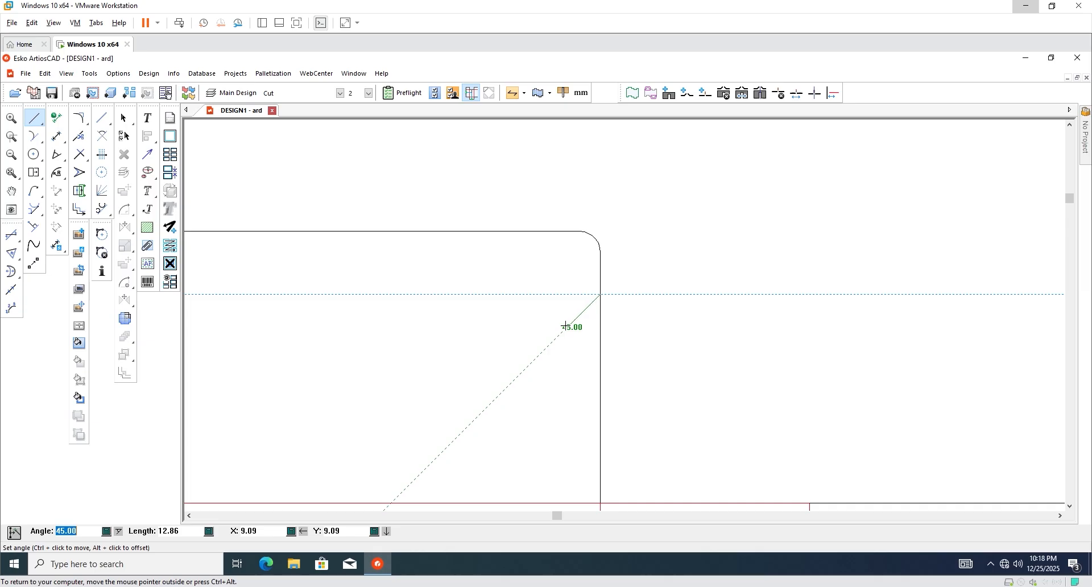
{"action": "left_click", "coordinate": [567, 293]}
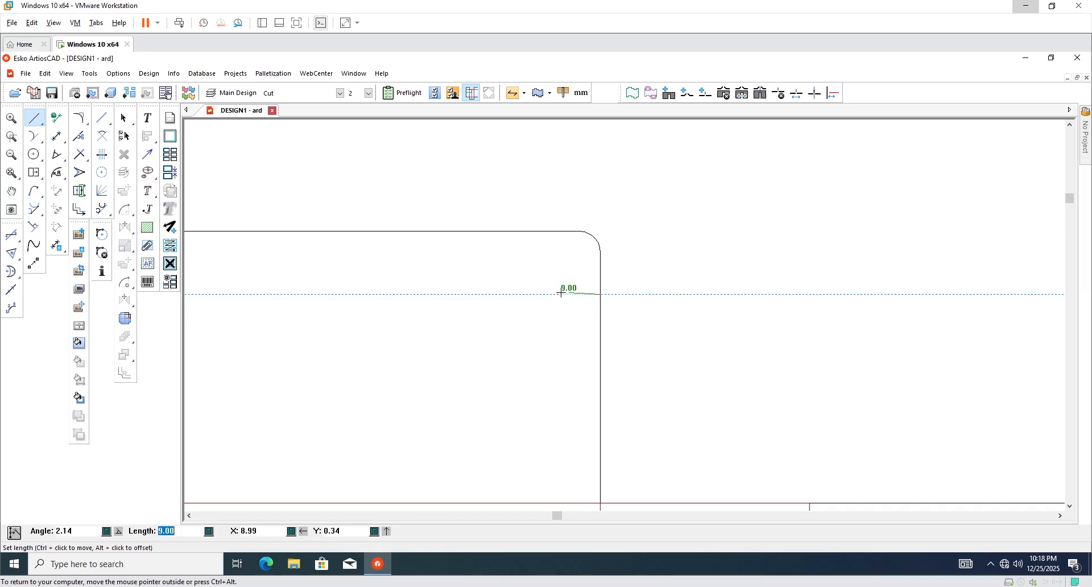
{"action": "left_click", "coordinate": [561, 293]}
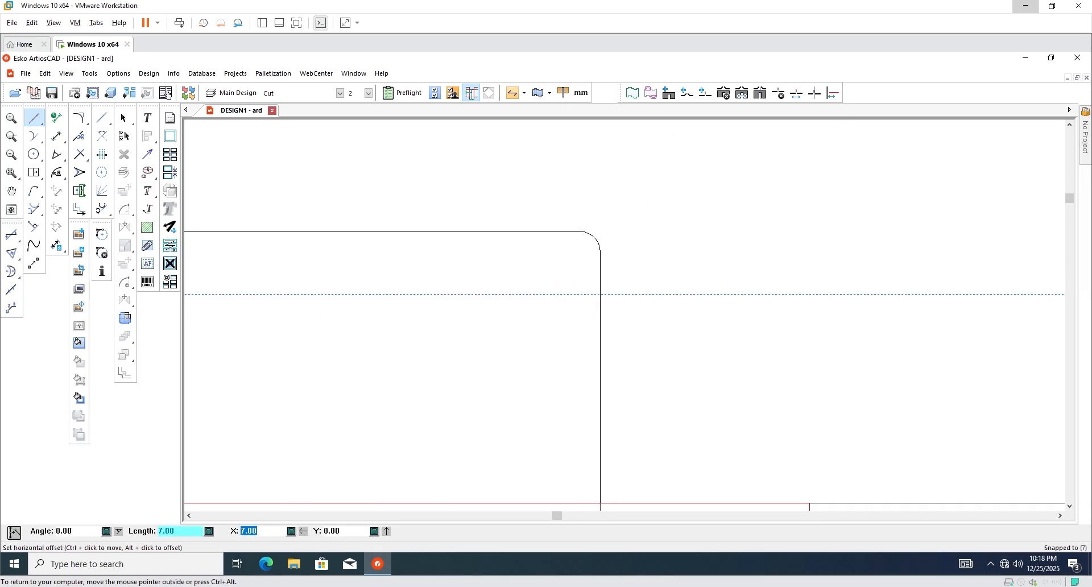
{"action": "key", "text": "Return"}
{"action": "key", "text": "Return"}
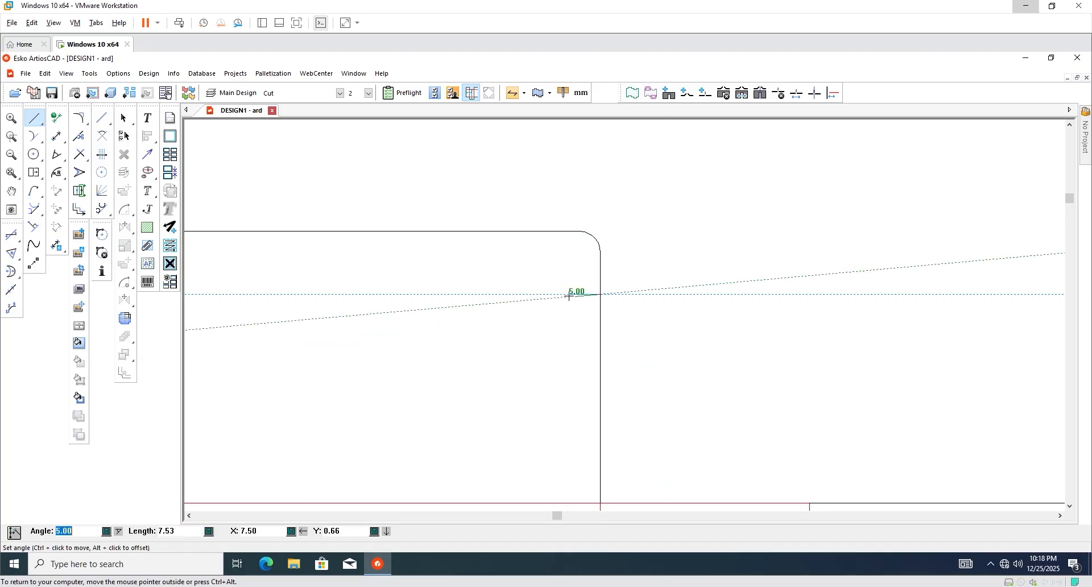
{"action": "left_click", "coordinate": [567, 294]}
{"action": "left_click", "coordinate": [566, 292]}
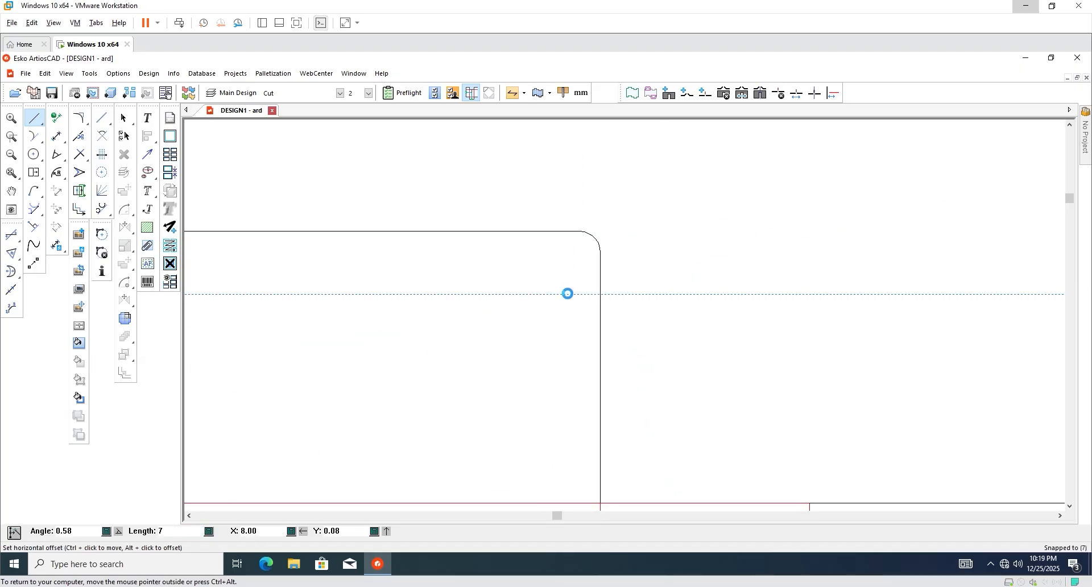
{"action": "key", "text": "Return"}
{"action": "key", "text": "Return"}
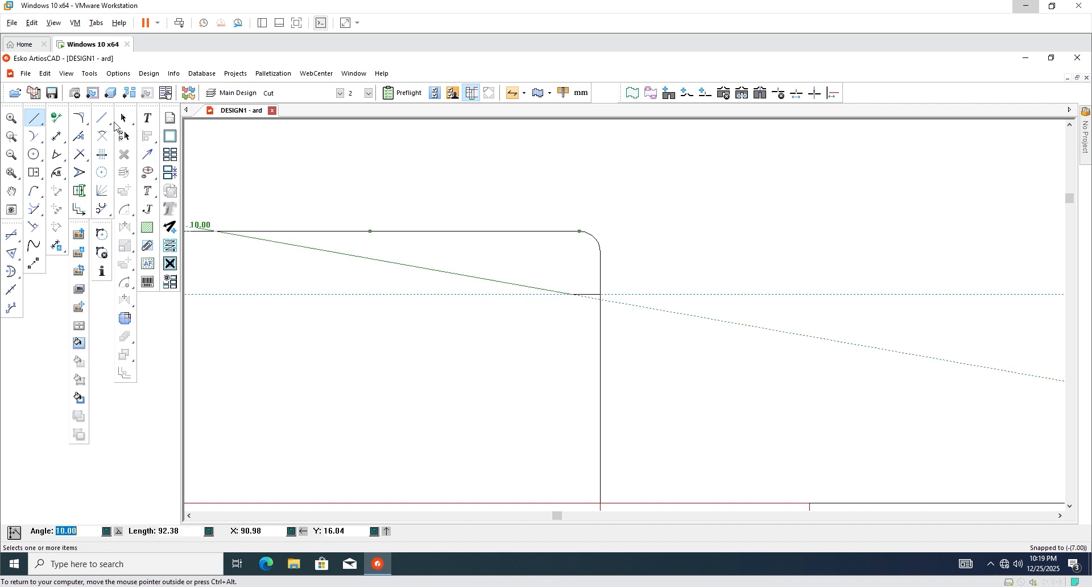
{"action": "key", "text": "Escape"}
Draw the 3 mm vertical leg straight down from the segment's inner end.
{"action": "scroll", "coordinate": [586, 313], "scroll_direction": "up", "scroll_amount": 2}
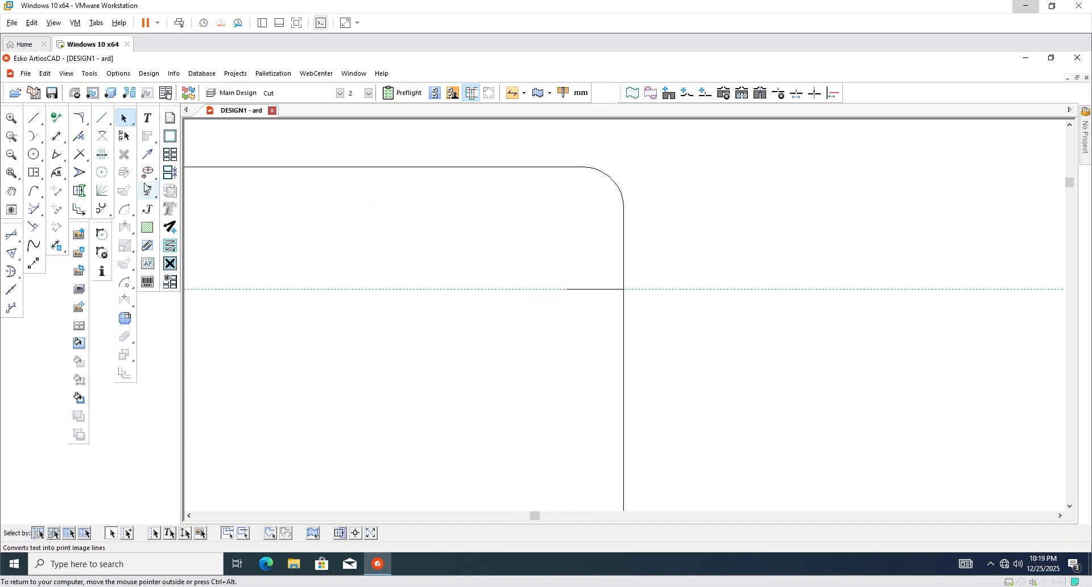
{"action": "left_click", "coordinate": [34, 118]}
{"action": "left_click", "coordinate": [567, 290]}
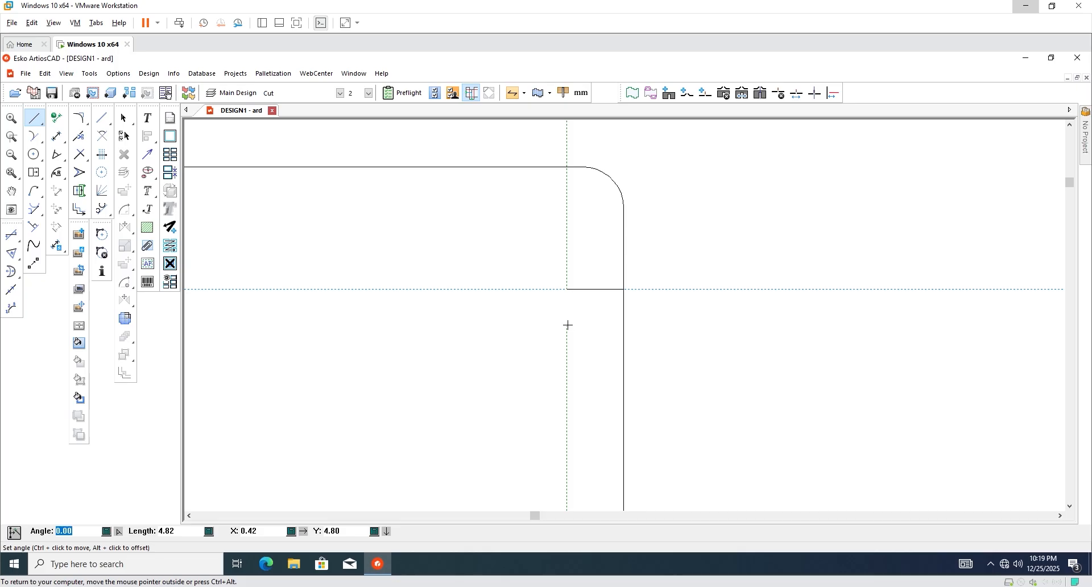
{"action": "left_click", "coordinate": [567, 325]}
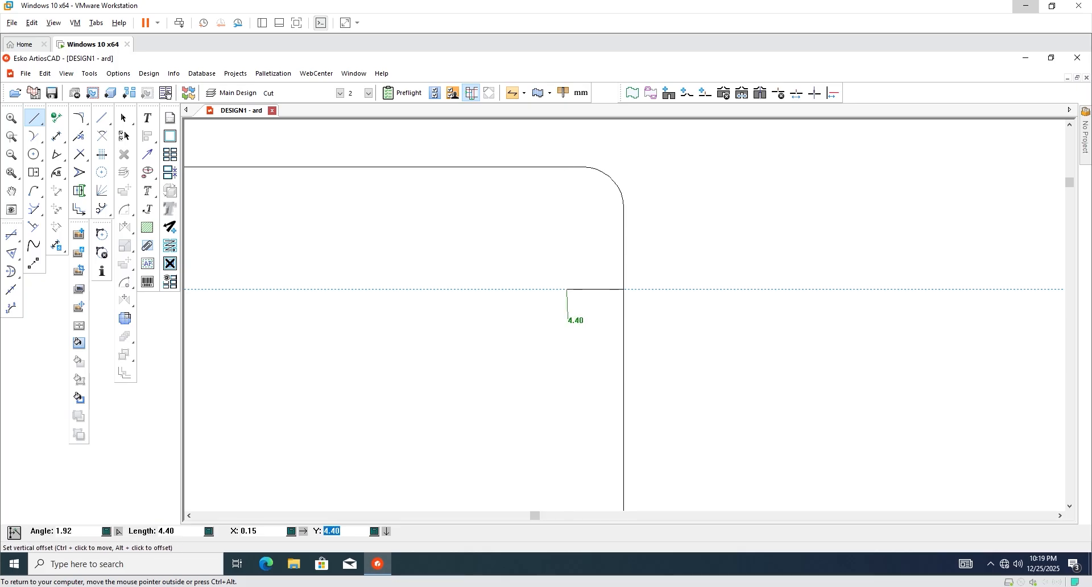
{"action": "type", "text": "7"}
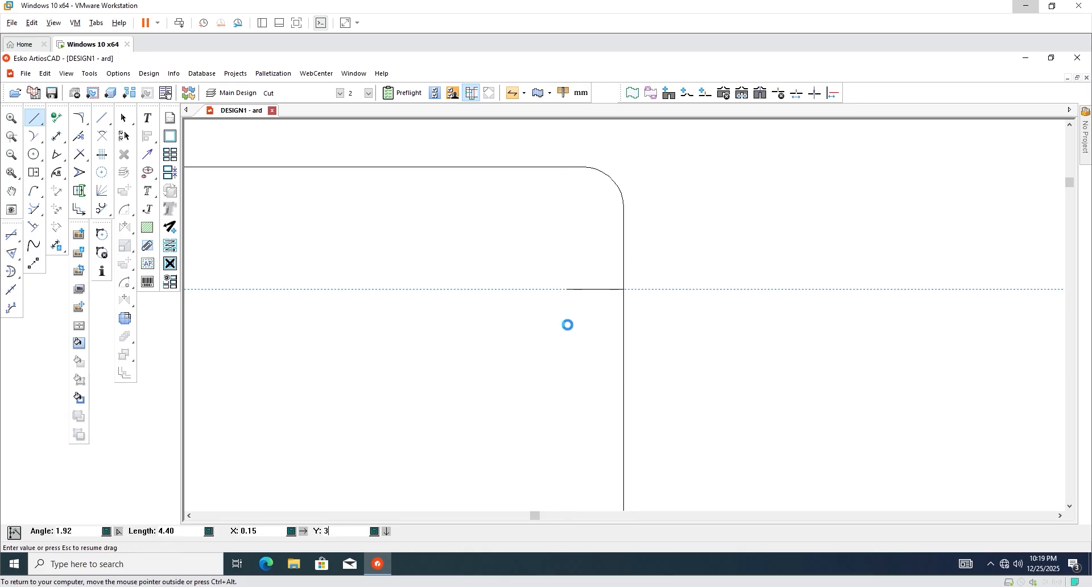
{"action": "key", "text": "Return"}
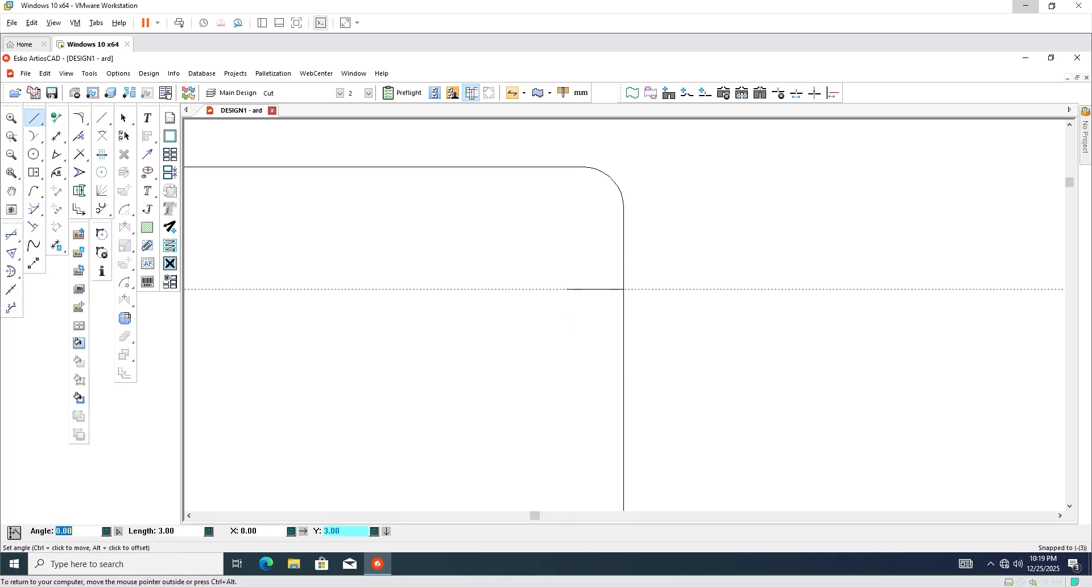
{"action": "left_click", "coordinate": [564, 372]}
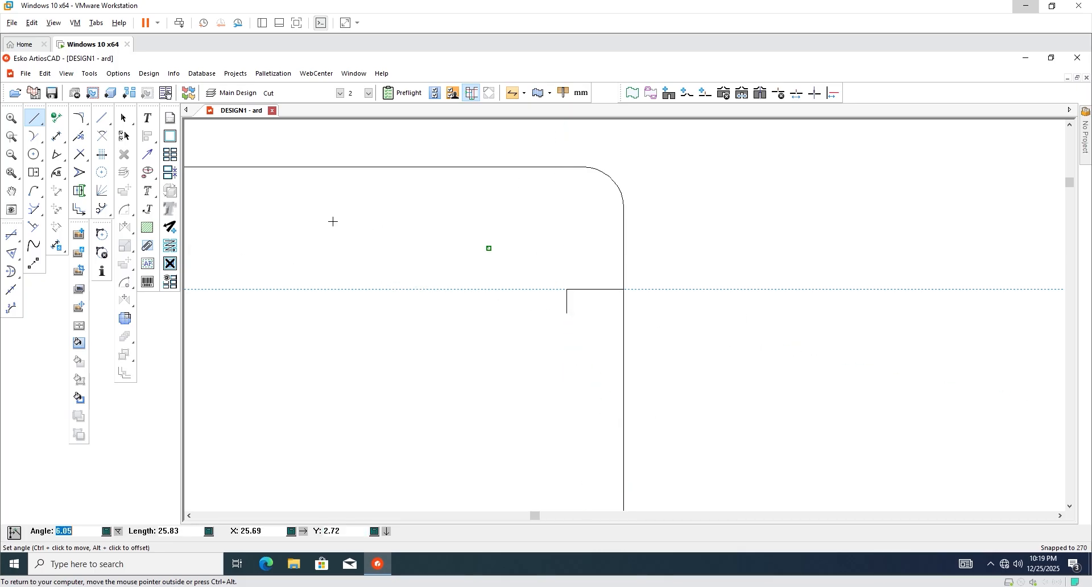
{"action": "key", "text": "Escape"}
{"action": "scroll", "coordinate": [527, 290], "scroll_direction": "down", "scroll_amount": 1}
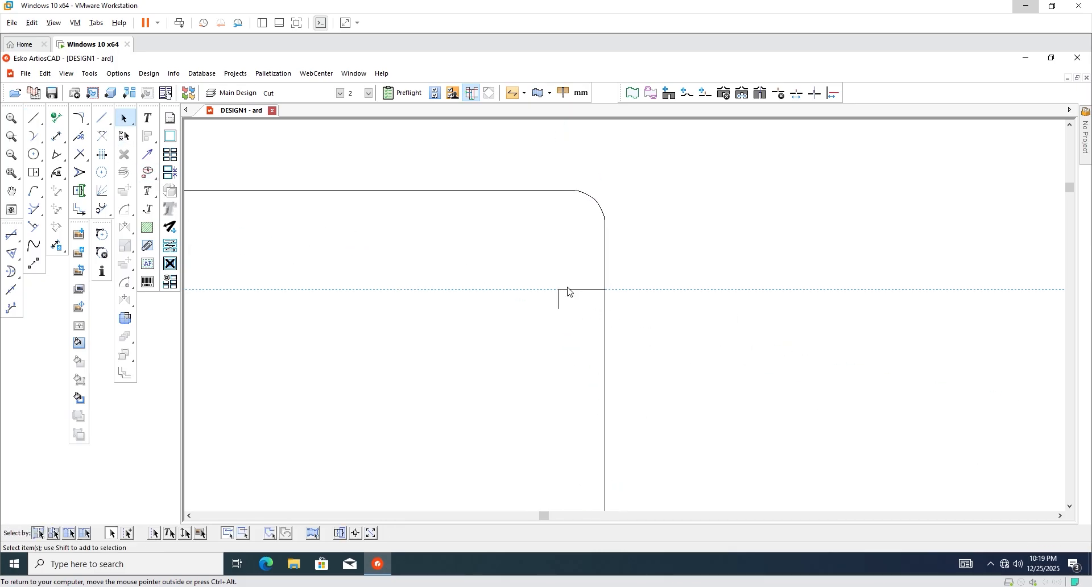
Mirror the L-shaped notch onto the flap's left edge.
{"action": "scroll", "coordinate": [666, 313], "scroll_direction": "down", "scroll_amount": 1}
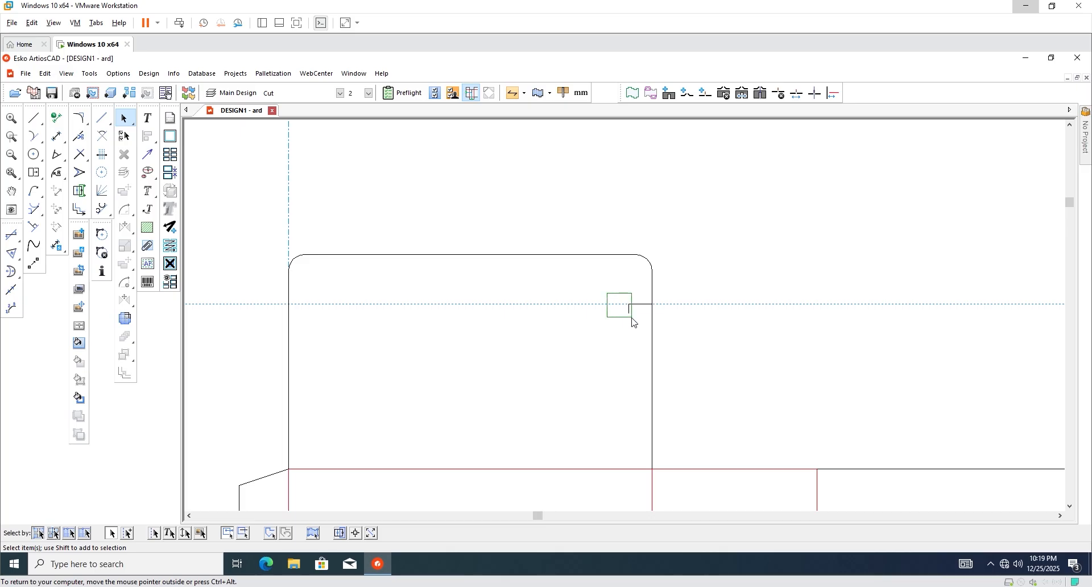
{"action": "left_click_drag", "start_coordinate": [633, 322], "coordinate": [646, 339]}
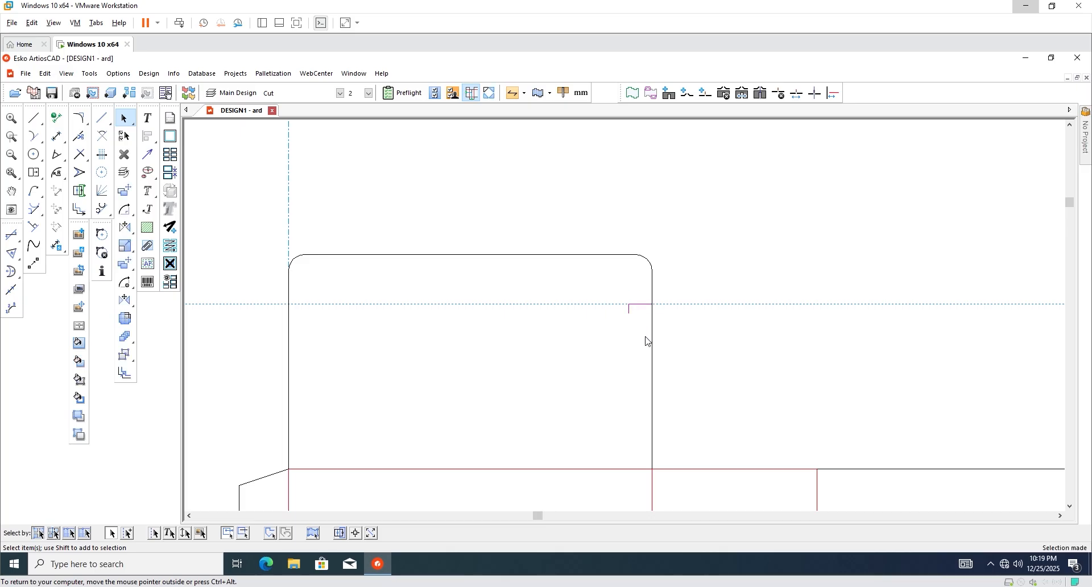
{"action": "left_click", "coordinate": [129, 301]}
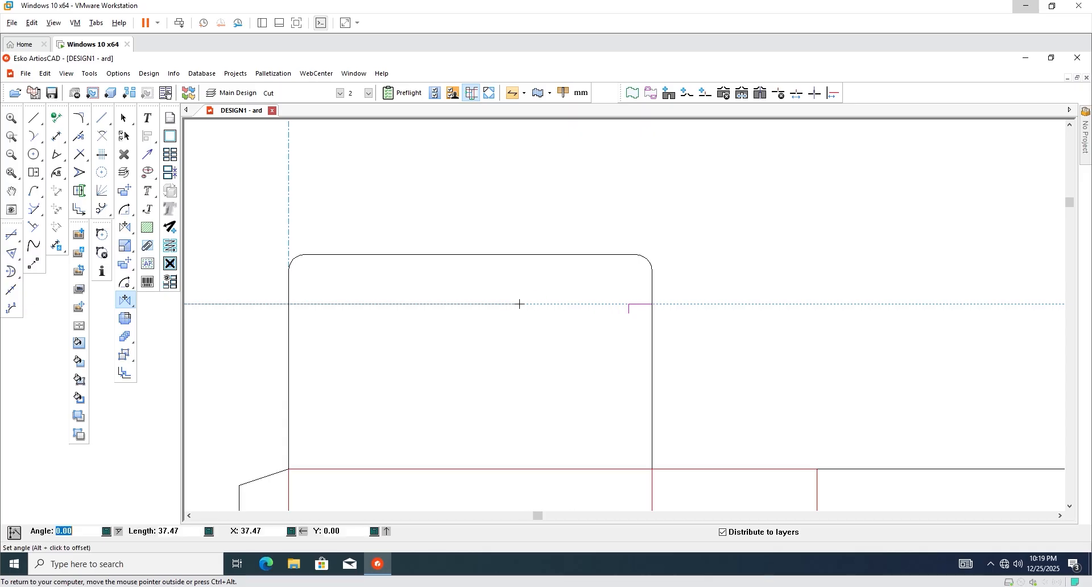
{"action": "left_click", "coordinate": [288, 303]}
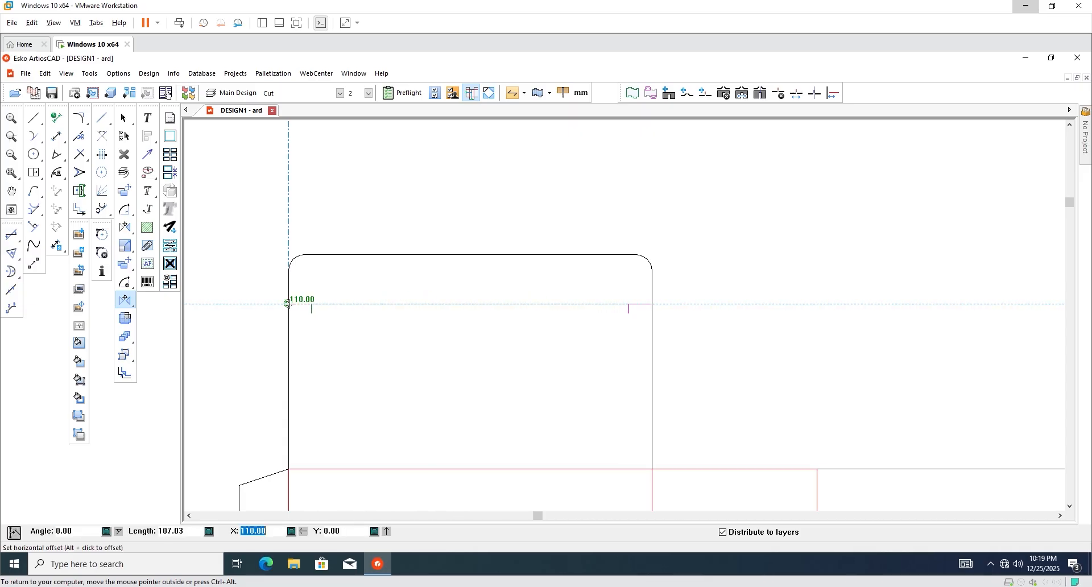
{"action": "left_click", "coordinate": [289, 304]}
{"action": "left_click_drag", "start_coordinate": [357, 295], "coordinate": [393, 325]}
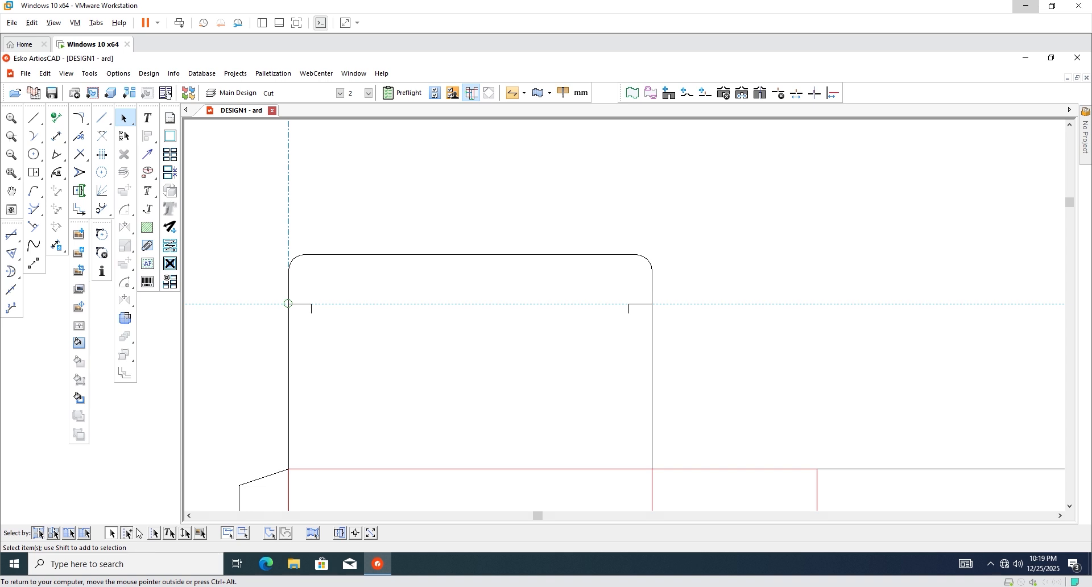
Delete the horizontal construction guide.
{"action": "left_click_drag", "start_coordinate": [350, 293], "coordinate": [422, 354]}
{"action": "key", "text": "Delete"}
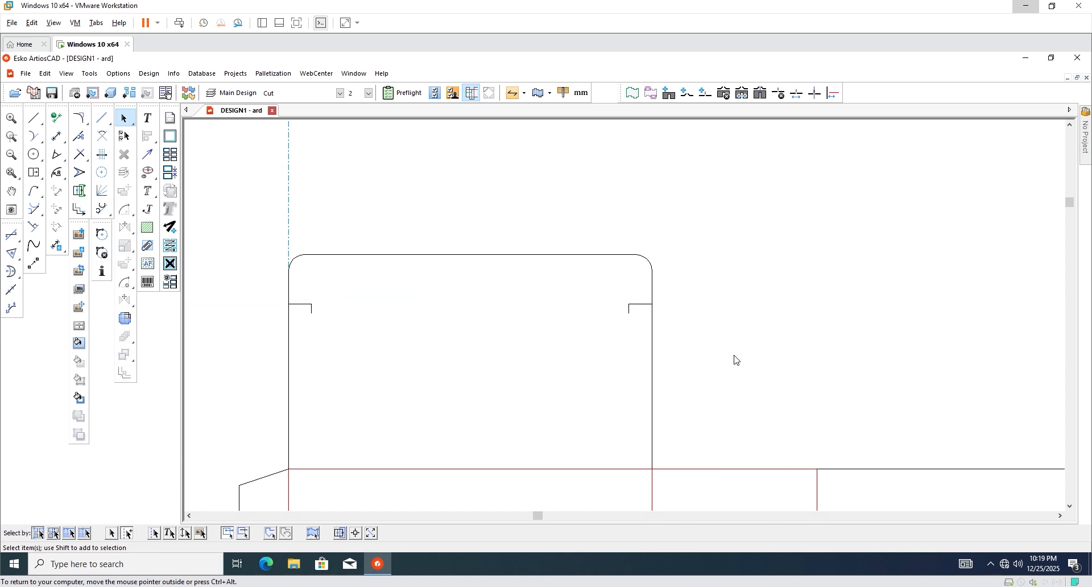
{"action": "scroll", "coordinate": [359, 313], "scroll_direction": "up", "scroll_amount": 3}
{"action": "scroll", "coordinate": [307, 316], "scroll_direction": "down", "scroll_amount": 1}
{"action": "scroll", "coordinate": [295, 319], "scroll_direction": "up", "scroll_amount": 2}
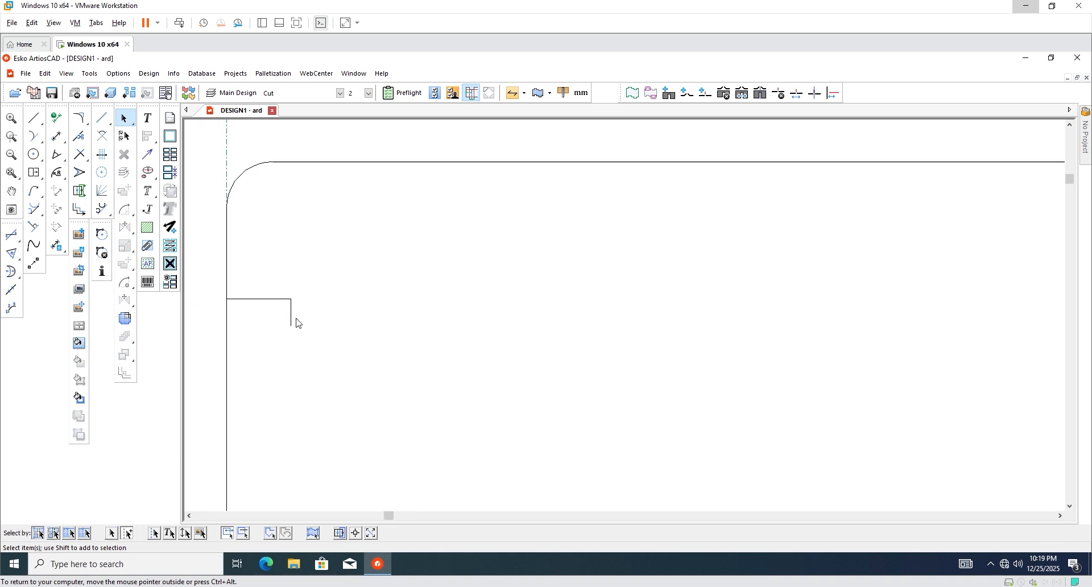
Draw a 96 mm line joining the left notch to the right notch.
{"action": "left_click", "coordinate": [33, 119]}
{"action": "left_click", "coordinate": [291, 325]}
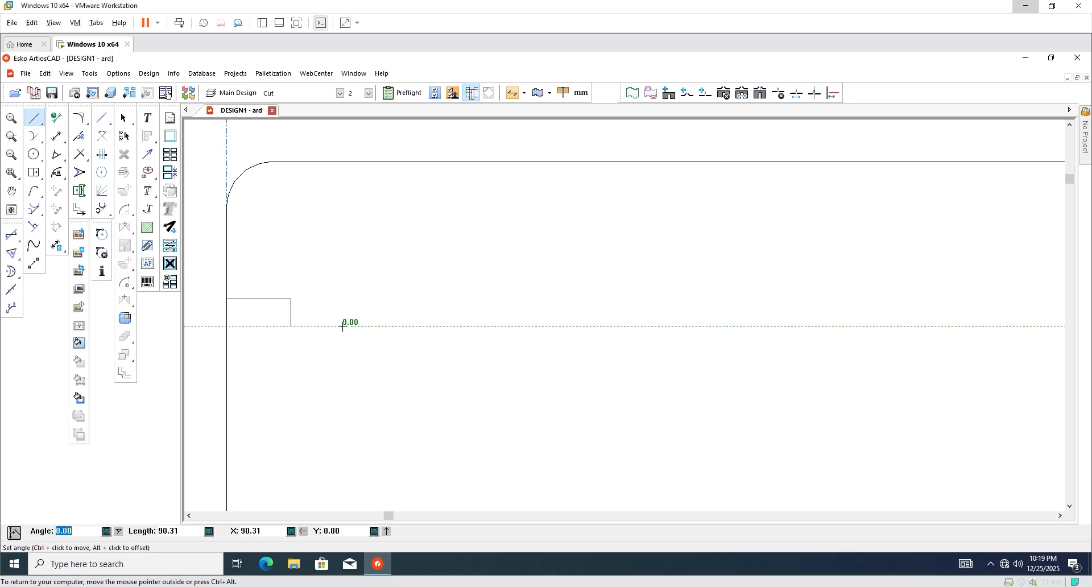
{"action": "key", "text": "Escape"}
{"action": "scroll", "coordinate": [303, 316], "scroll_direction": "up", "scroll_amount": 2}
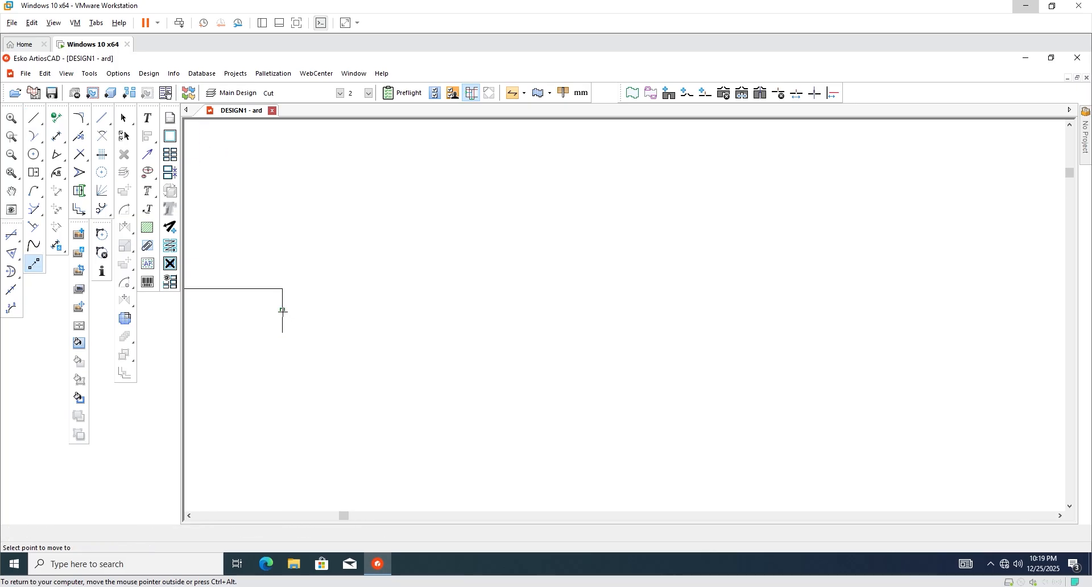
{"action": "left_click", "coordinate": [282, 311]}
{"action": "scroll", "coordinate": [297, 324], "scroll_direction": "down", "scroll_amount": 3}
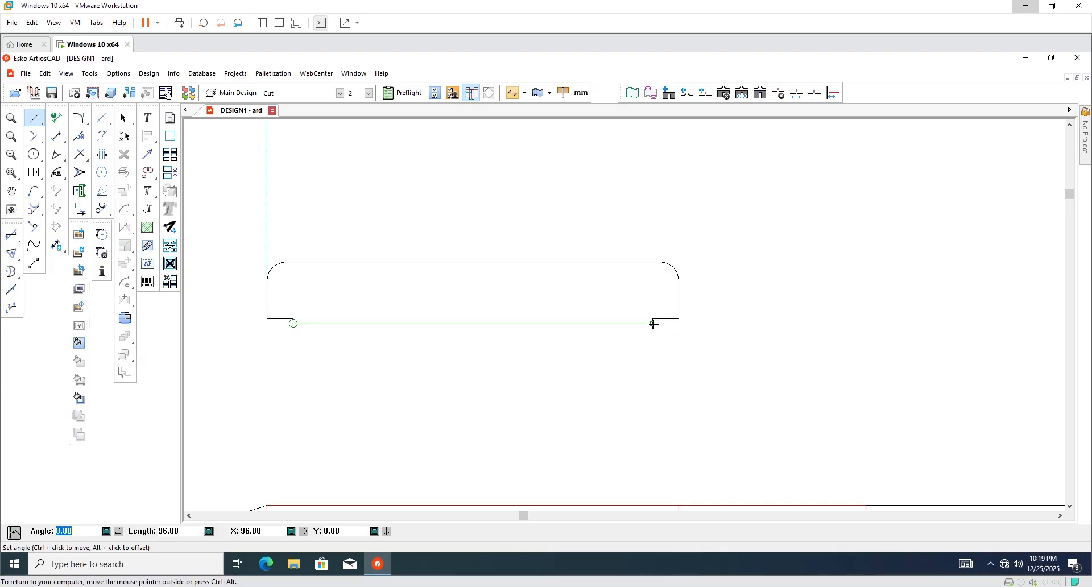
{"action": "left_click", "coordinate": [653, 324]}
{"action": "left_click", "coordinate": [124, 120]}
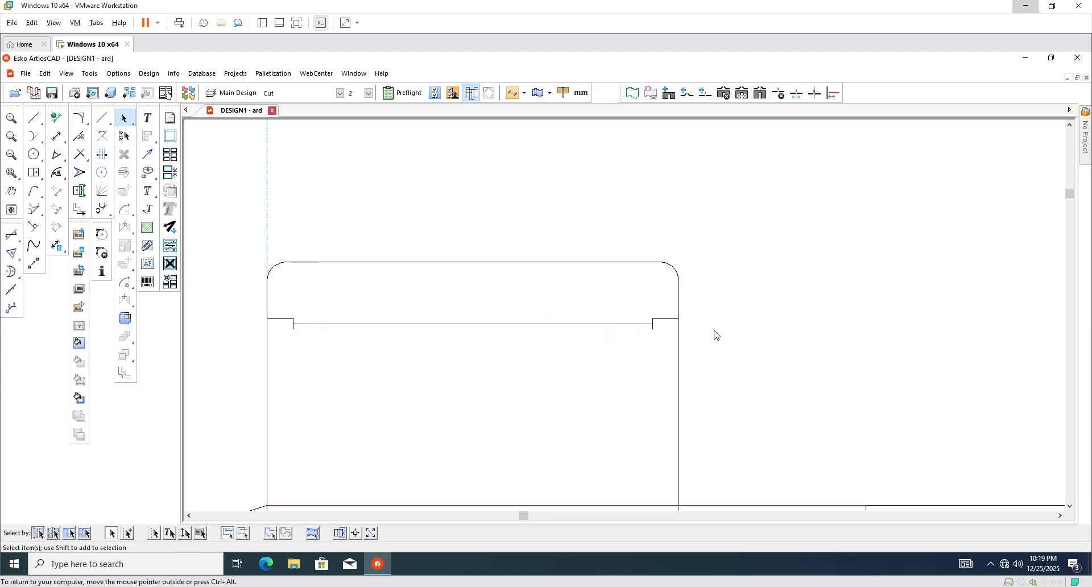
{"action": "scroll", "coordinate": [375, 238], "scroll_direction": "down", "scroll_amount": 3}
{"action": "scroll", "coordinate": [571, 363], "scroll_direction": "up", "scroll_amount": 2}
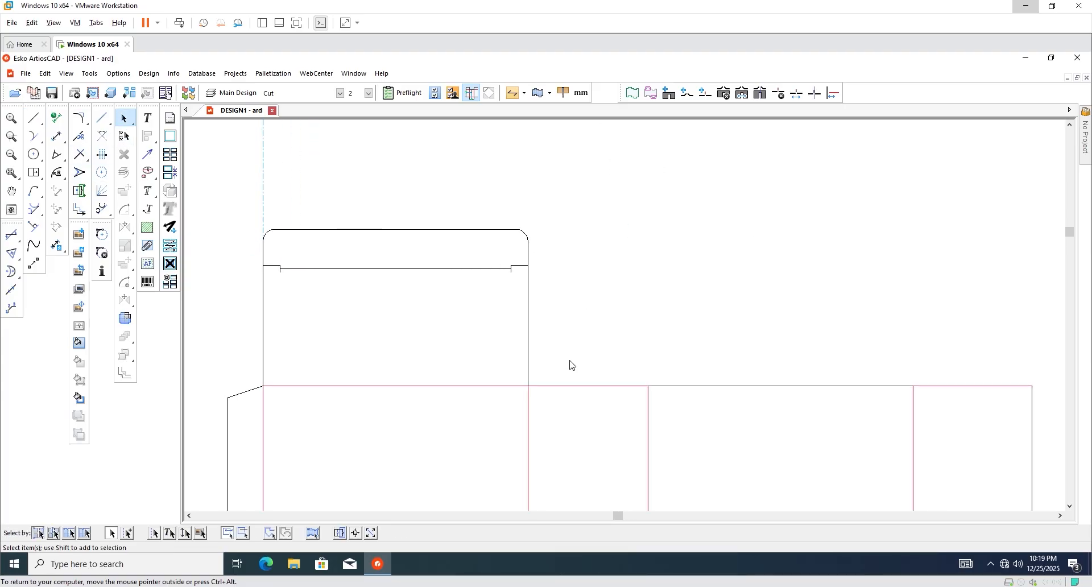
{"action": "scroll", "coordinate": [483, 361], "scroll_direction": "down", "scroll_amount": 2}
{"action": "scroll", "coordinate": [508, 305], "scroll_direction": "up", "scroll_amount": 5}
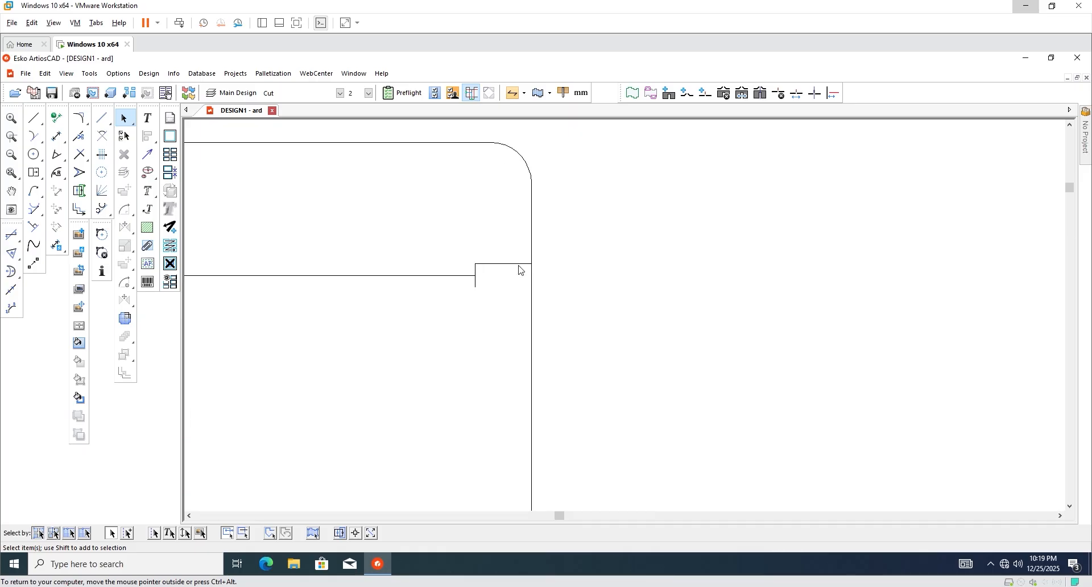
{"action": "scroll", "coordinate": [622, 410], "scroll_direction": "down", "scroll_amount": 2}
{"action": "scroll", "coordinate": [415, 400], "scroll_direction": "down", "scroll_amount": 2}
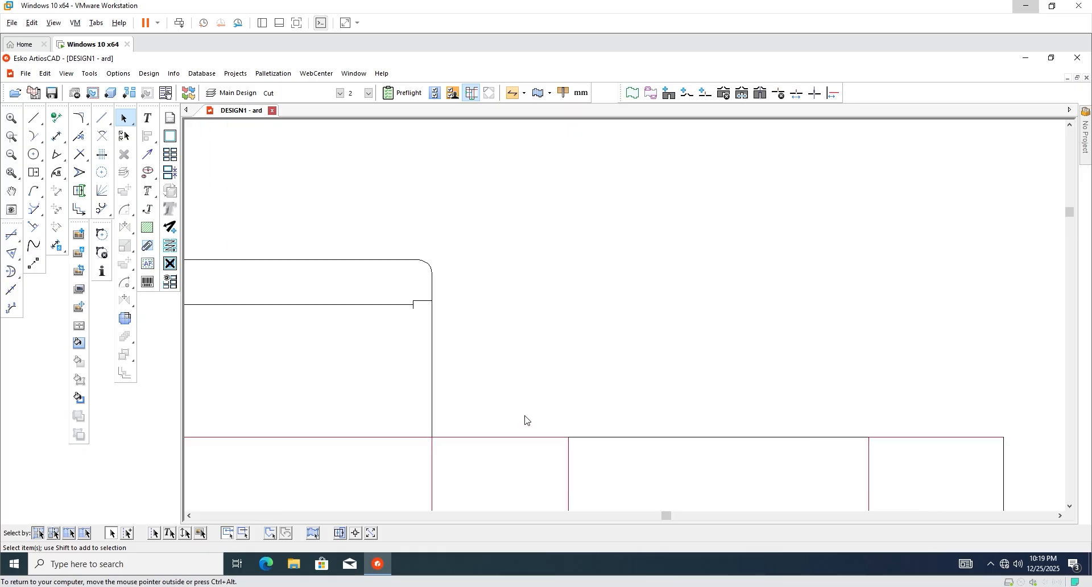
{"action": "scroll", "coordinate": [527, 414], "scroll_direction": "up", "scroll_amount": 1}
{"action": "scroll", "coordinate": [449, 377], "scroll_direction": "down", "scroll_amount": 5}
{"action": "scroll", "coordinate": [508, 393], "scroll_direction": "up", "scroll_amount": 3}
Build a 32.00 mm rectangle off the crease line for the dust flap.
{"action": "scroll", "coordinate": [342, 249], "scroll_direction": "down", "scroll_amount": 1}
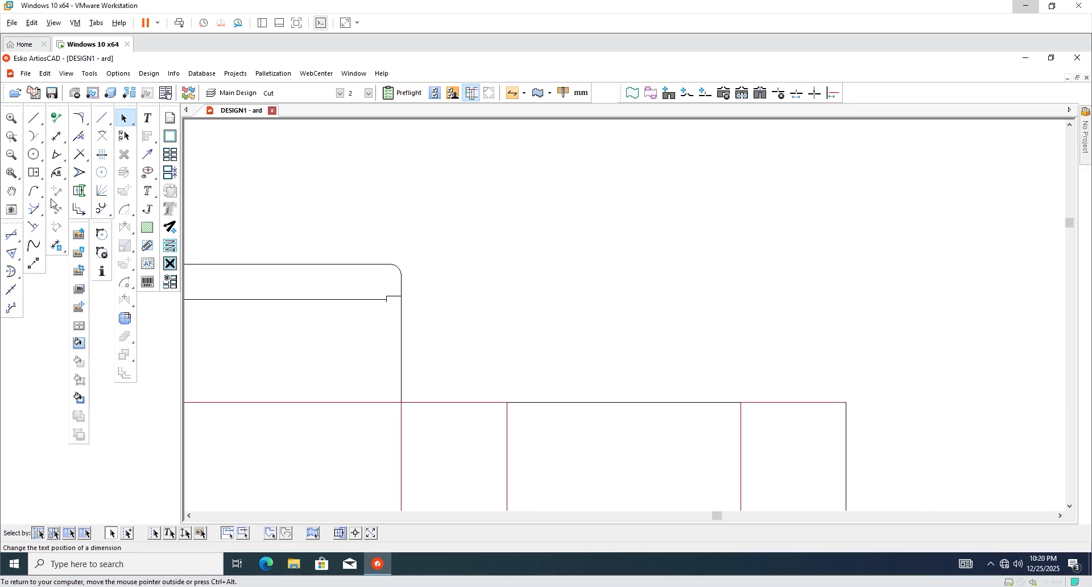
{"action": "left_click", "coordinate": [34, 172]}
{"action": "scroll", "coordinate": [445, 407], "scroll_direction": "up", "scroll_amount": 1}
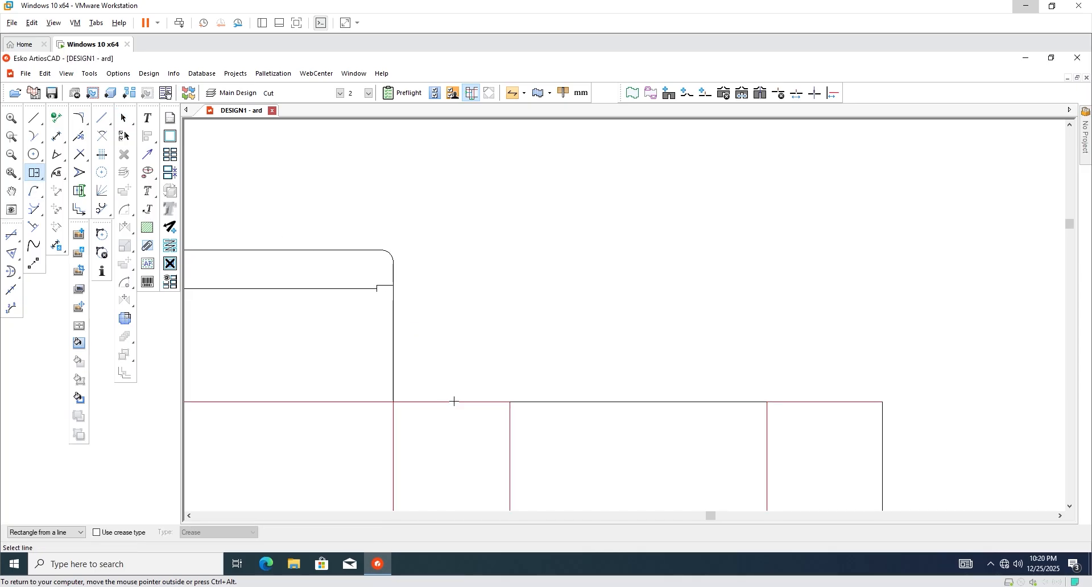
{"action": "left_click", "coordinate": [454, 401]}
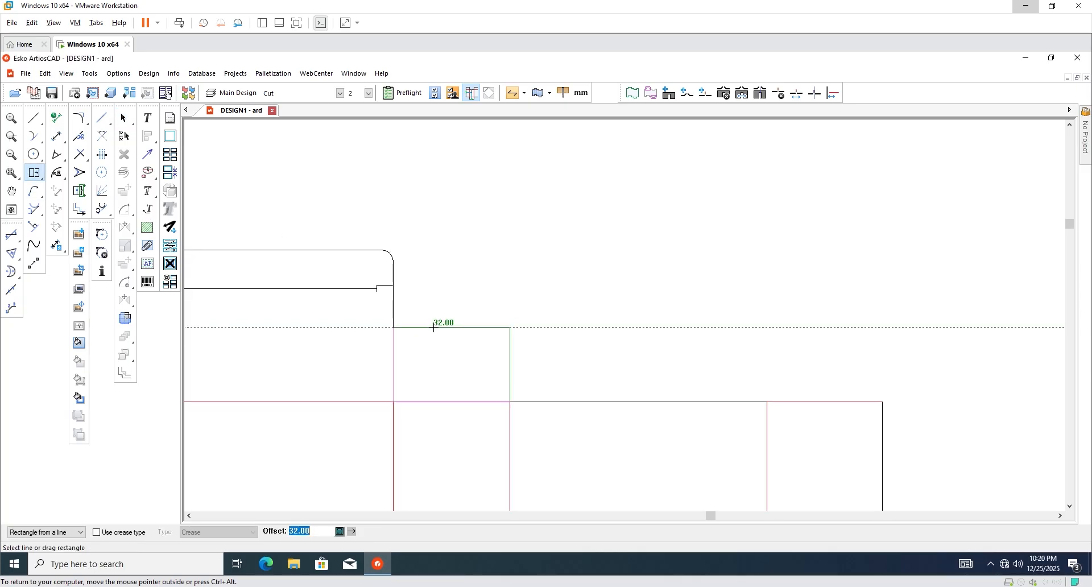
{"action": "left_click", "coordinate": [435, 328]}
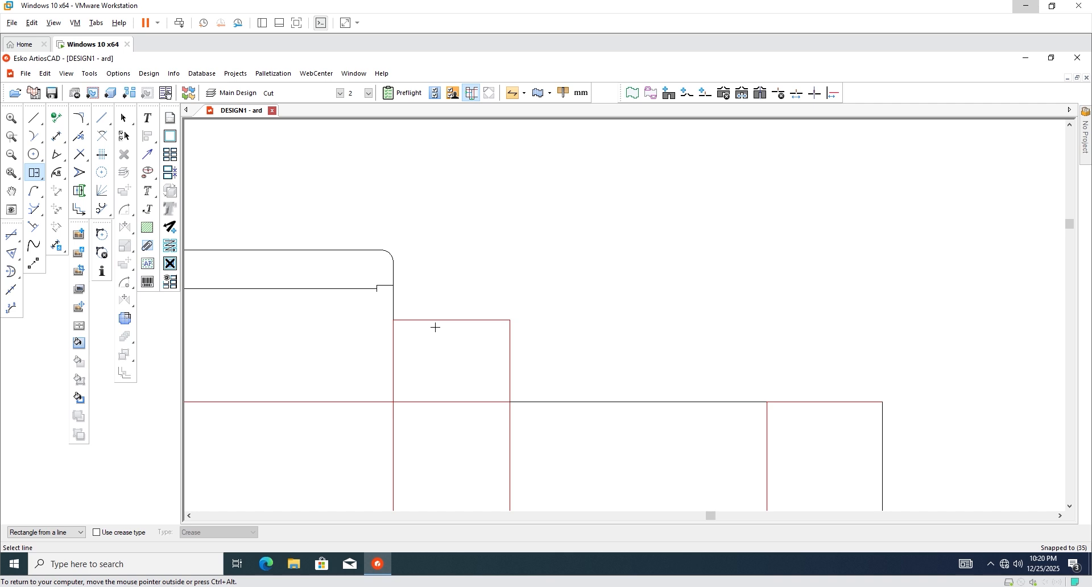
{"action": "left_click", "coordinate": [125, 118]}
Place 2.00 mm offset guides from the flap's vertical edge, the crease and the right edge.
{"action": "scroll", "coordinate": [418, 358], "scroll_direction": "up", "scroll_amount": 2}
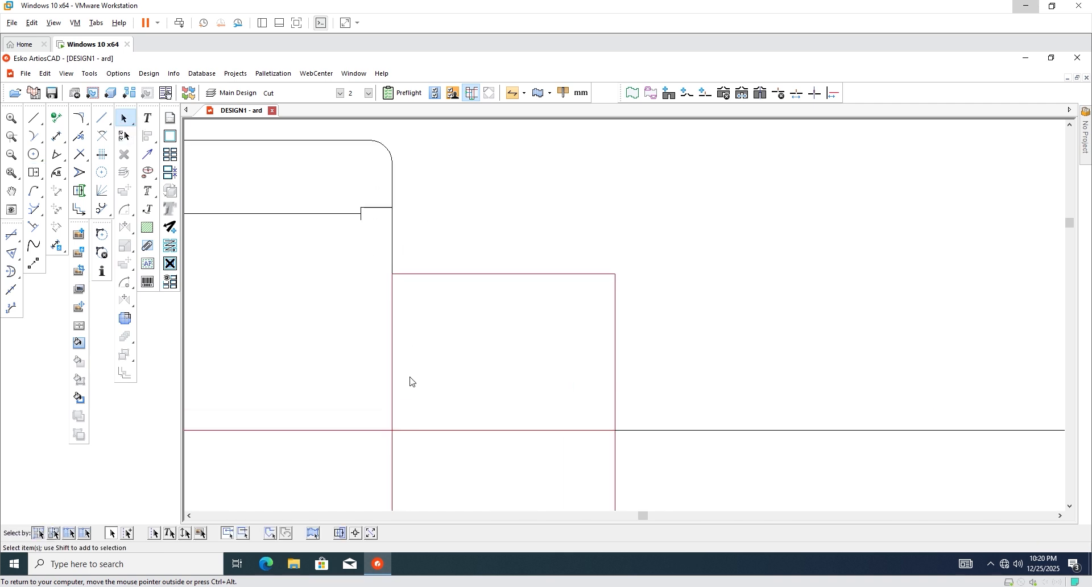
{"action": "key", "text": "c"}
{"action": "left_click", "coordinate": [393, 371]}
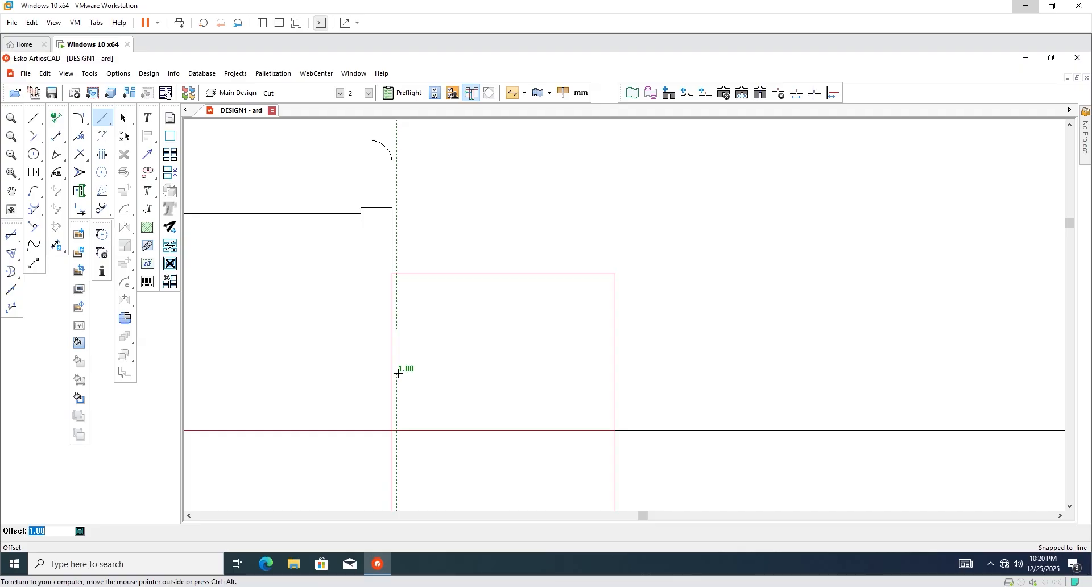
{"action": "left_click", "coordinate": [400, 373]}
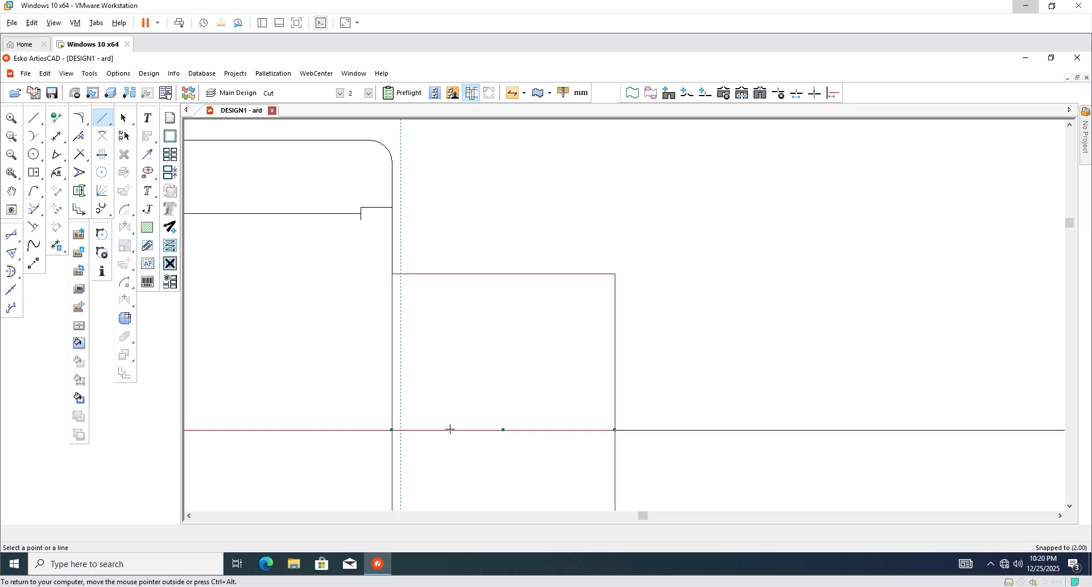
{"action": "left_click", "coordinate": [450, 430]}
{"action": "left_click", "coordinate": [455, 423]}
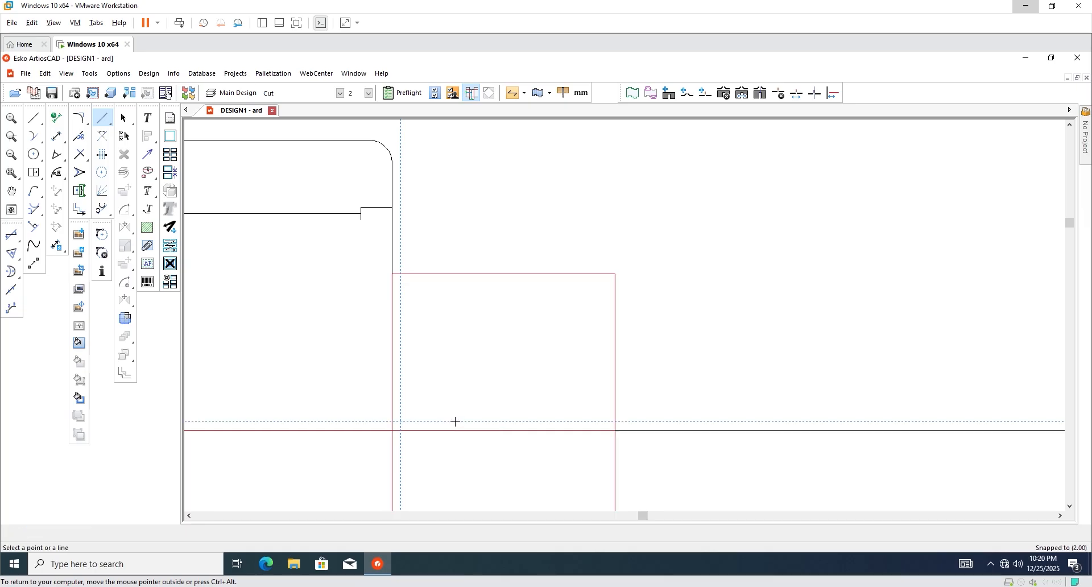
{"action": "left_click", "coordinate": [615, 408]}
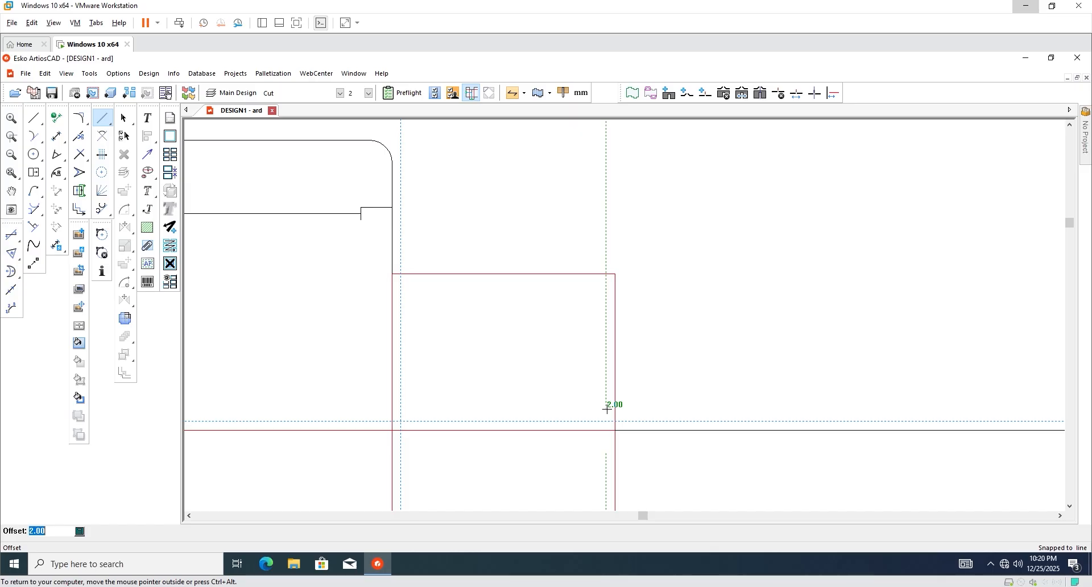
{"action": "left_click", "coordinate": [607, 408]}
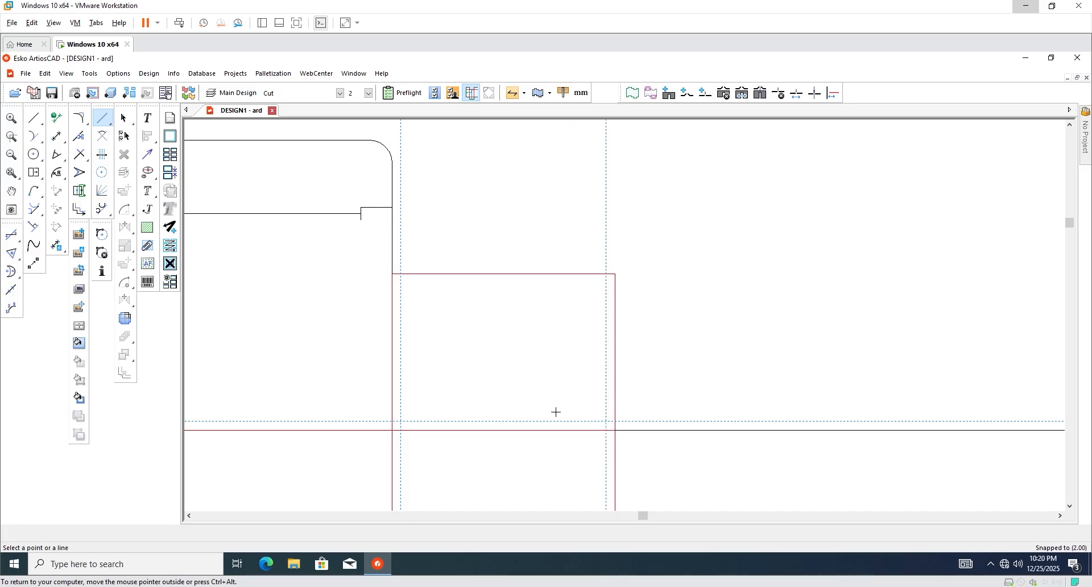
{"action": "scroll", "coordinate": [556, 411], "scroll_direction": "down", "scroll_amount": 2}
{"action": "left_click", "coordinate": [123, 118]}
Delete the dust flap's right crease edge.
{"action": "scroll", "coordinate": [551, 345], "scroll_direction": "down", "scroll_amount": 2}
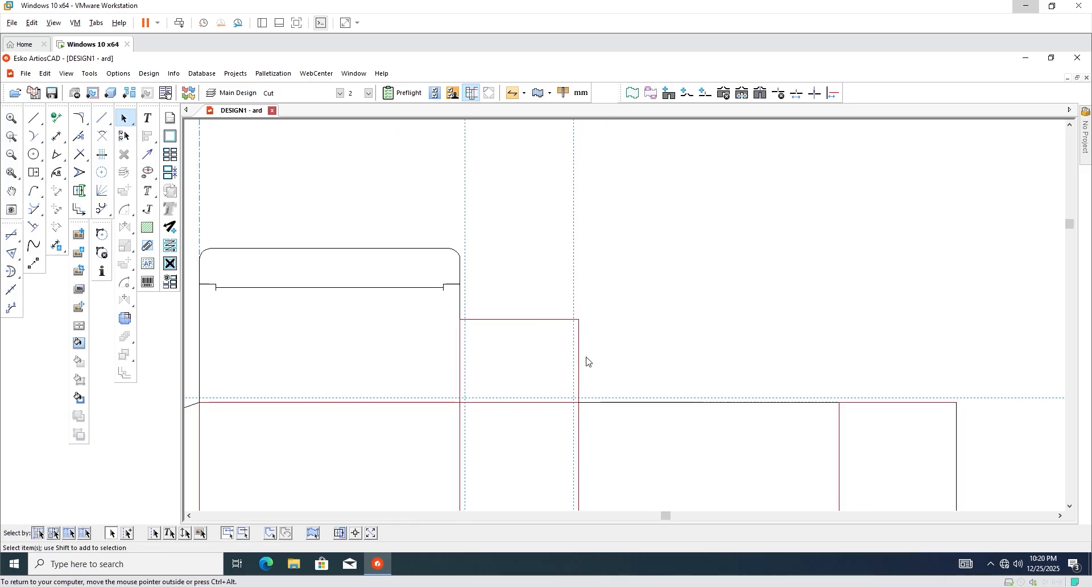
{"action": "scroll", "coordinate": [588, 362], "scroll_direction": "up", "scroll_amount": 1}
{"action": "left_click_drag", "start_coordinate": [592, 314], "coordinate": [569, 367]}
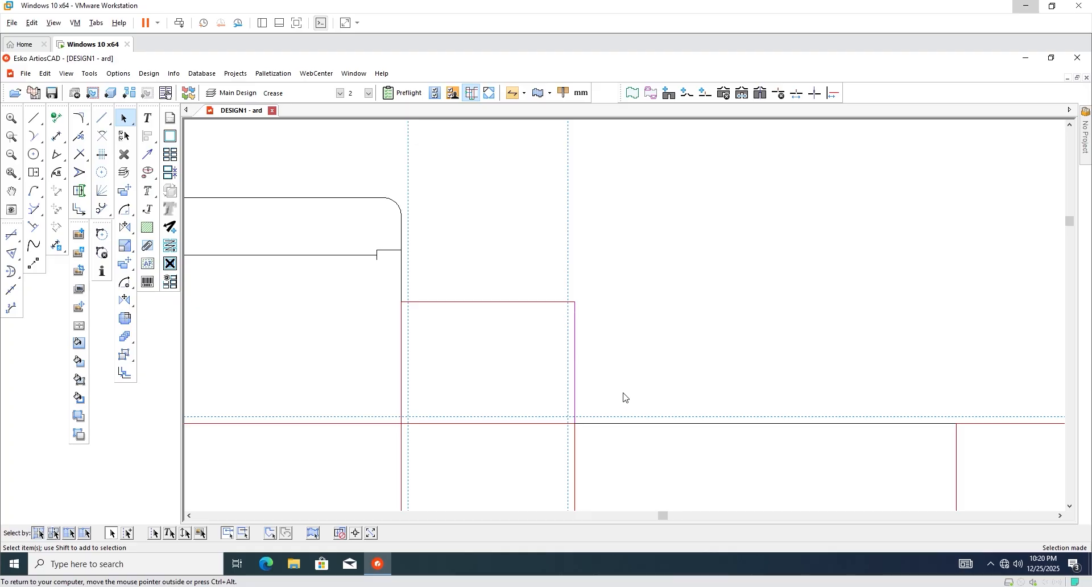
{"action": "key", "text": "Delete"}
{"action": "scroll", "coordinate": [569, 364], "scroll_direction": "up", "scroll_amount": 2}
{"action": "scroll", "coordinate": [586, 371], "scroll_direction": "down", "scroll_amount": 1}
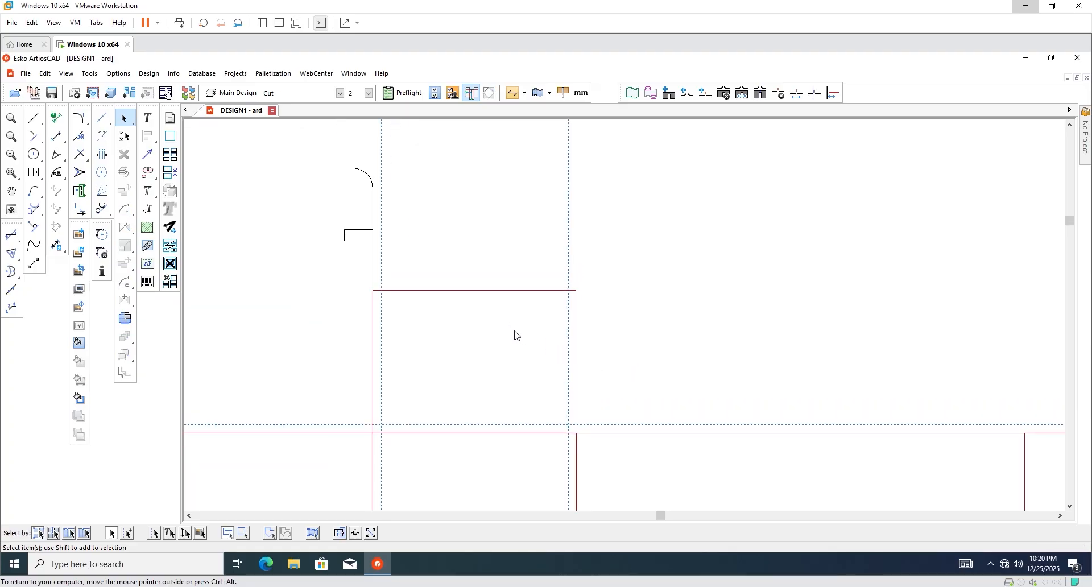
Draw a new right edge: a 45° taper with 2.00 rise, then vertical to the flap top.
{"action": "left_click", "coordinate": [35, 118]}
{"action": "key", "text": "ctrl"}
{"action": "scroll", "coordinate": [578, 439], "scroll_direction": "up", "scroll_amount": 2}
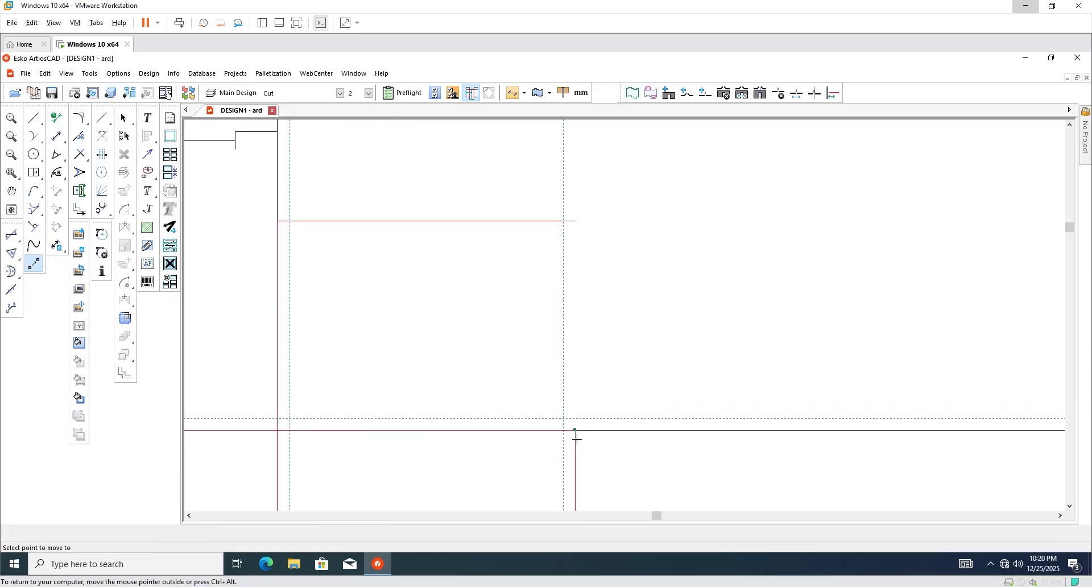
{"action": "left_click", "coordinate": [575, 431]}
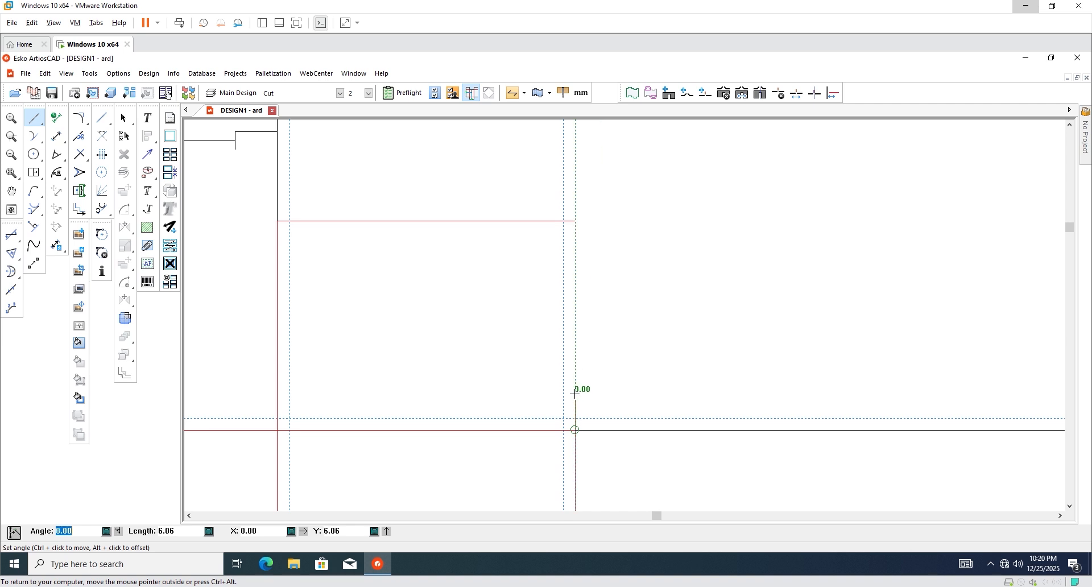
{"action": "key", "text": "Tab"}
{"action": "key", "text": "Tab"}
{"action": "key", "text": "Tab"}
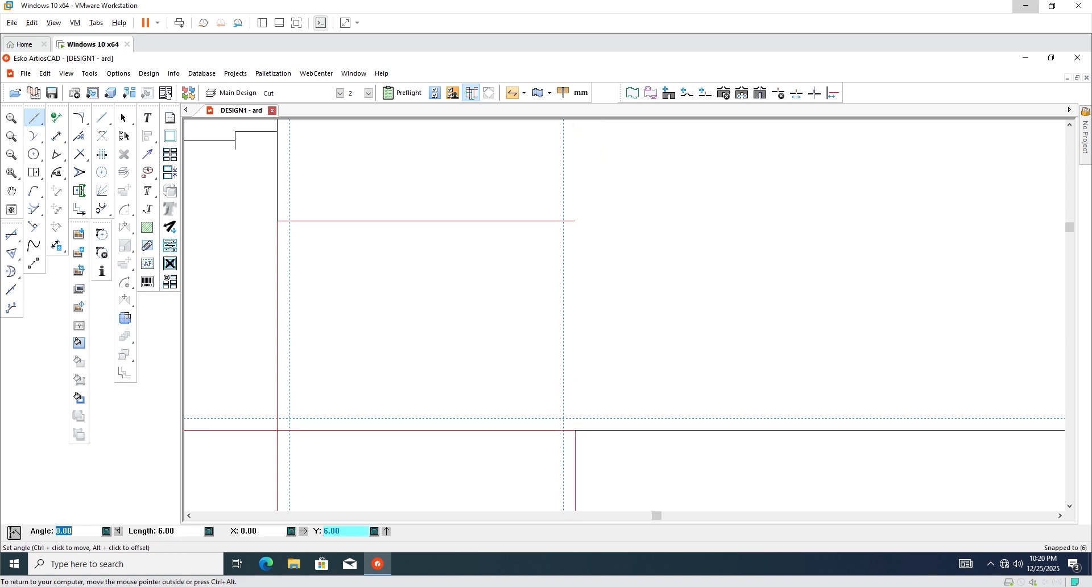
{"action": "left_click", "coordinate": [564, 383]}
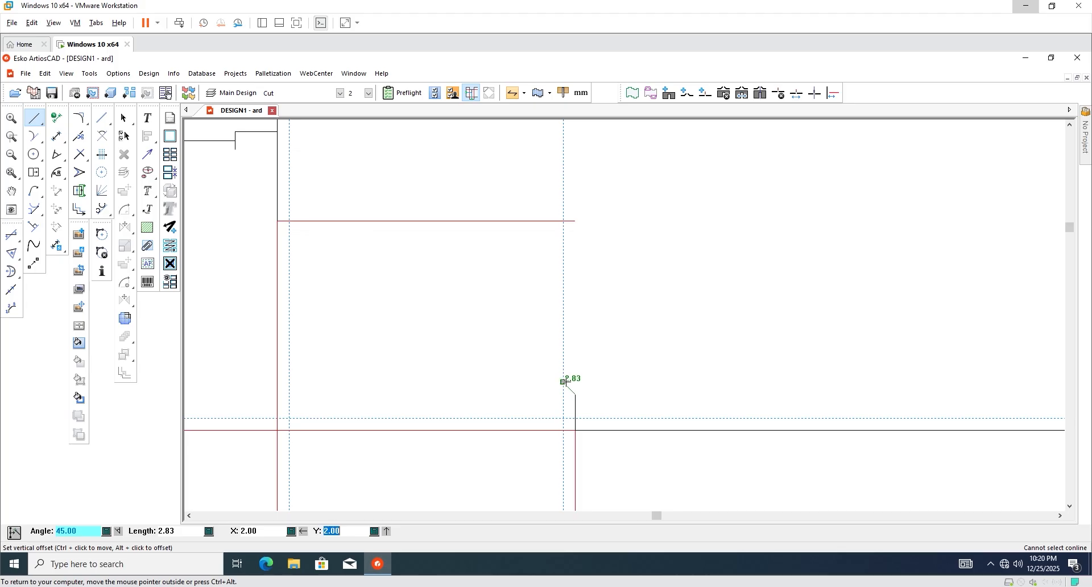
{"action": "left_click", "coordinate": [564, 382]}
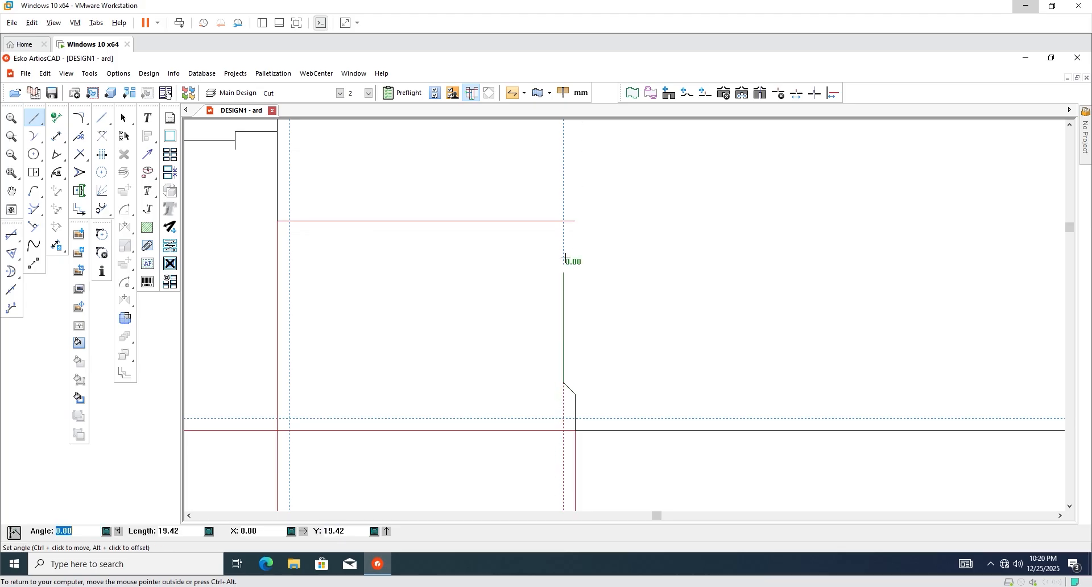
{"action": "left_click", "coordinate": [562, 221]}
{"action": "key", "text": "Escape"}
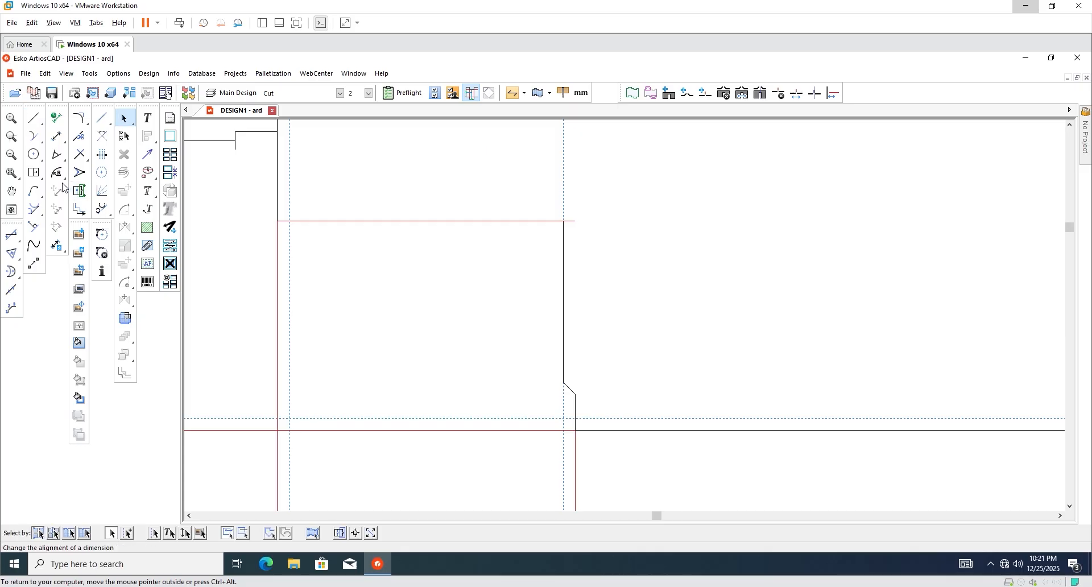
Trim the top line's leftover stub beyond the new right edge.
{"action": "left_click", "coordinate": [79, 154]}
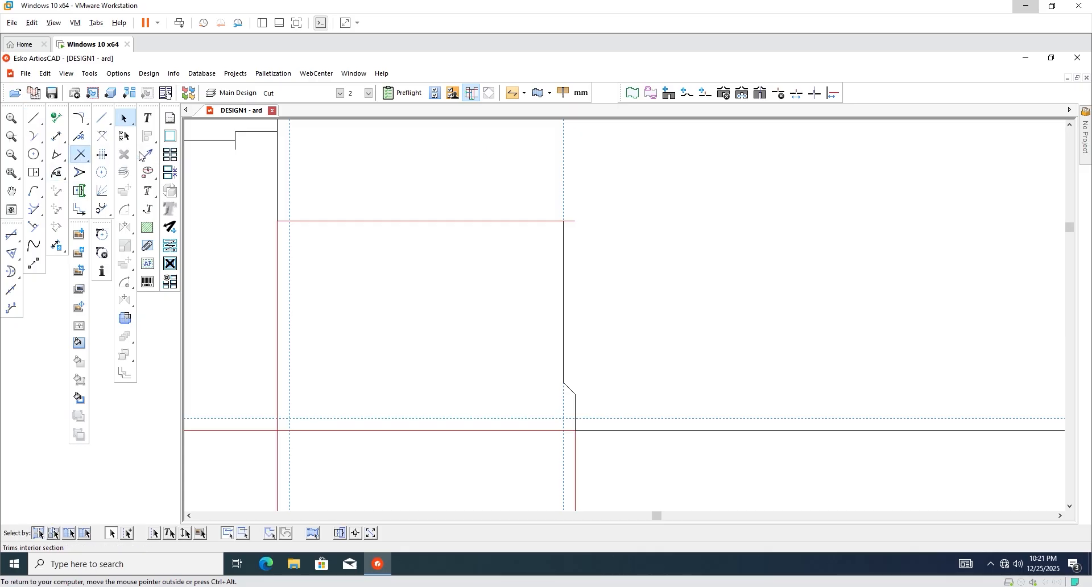
{"action": "left_click", "coordinate": [570, 222]}
{"action": "scroll", "coordinate": [575, 234], "scroll_direction": "down", "scroll_amount": 5}
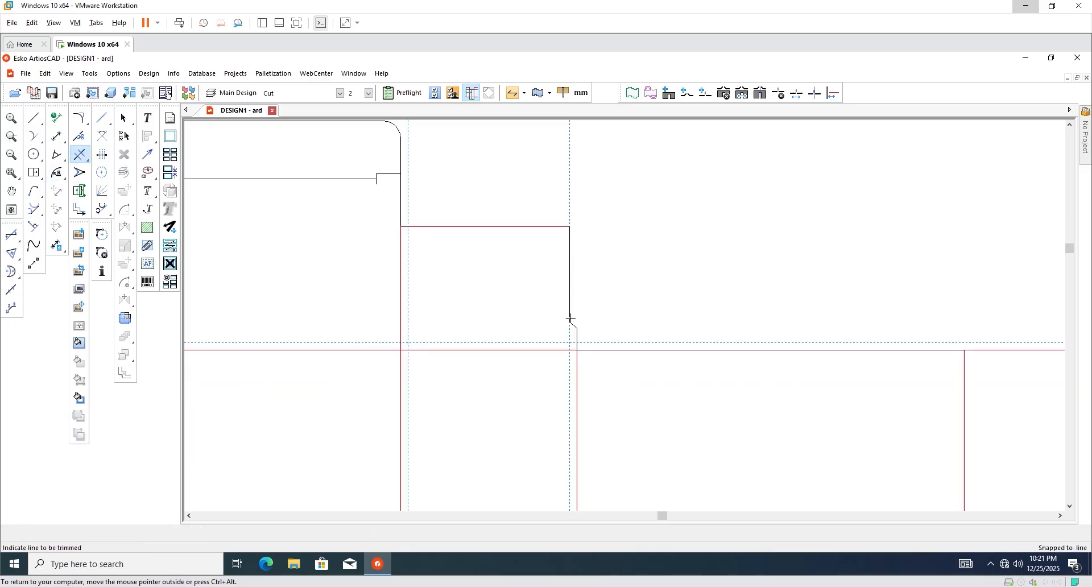
{"action": "scroll", "coordinate": [514, 257], "scroll_direction": "up", "scroll_amount": 5}
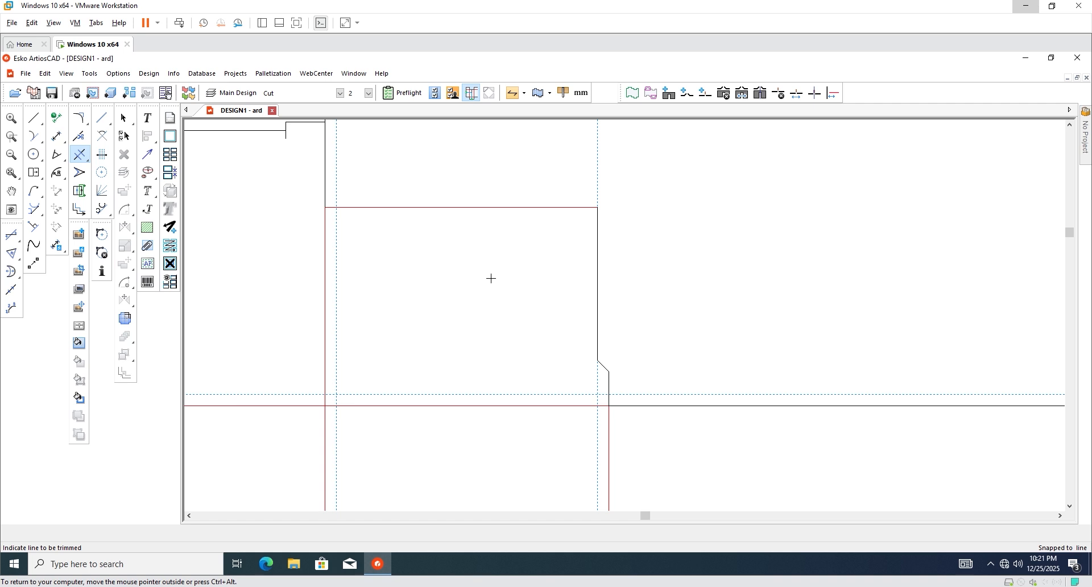
{"action": "scroll", "coordinate": [337, 390], "scroll_direction": "up", "scroll_amount": 3}
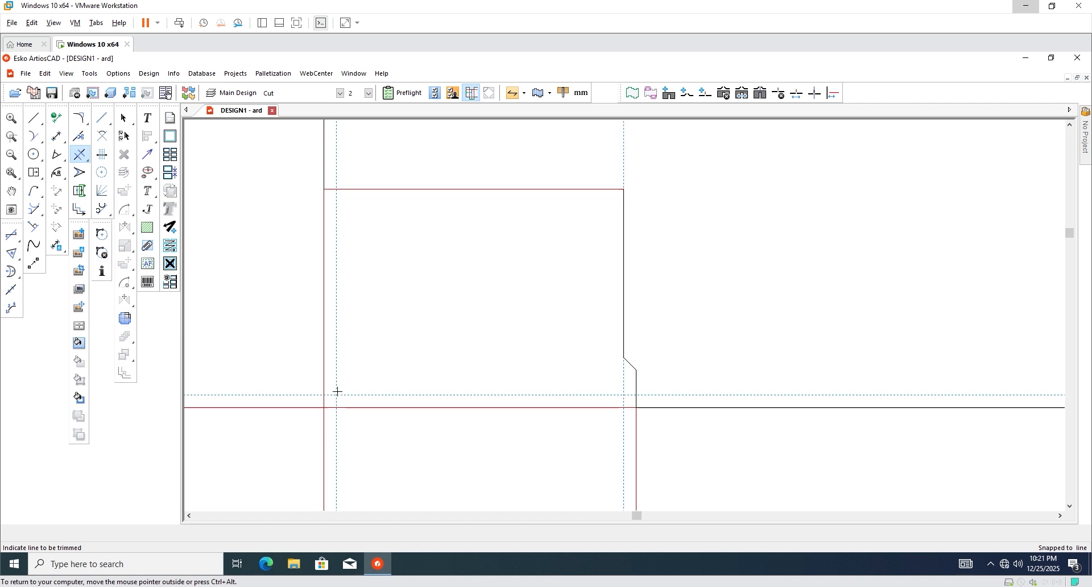
Draw the flap's left edge as a 45° taper from the lower corner, then vertical to the top.
{"action": "left_click", "coordinate": [35, 118]}
{"action": "key", "text": "ctrl"}
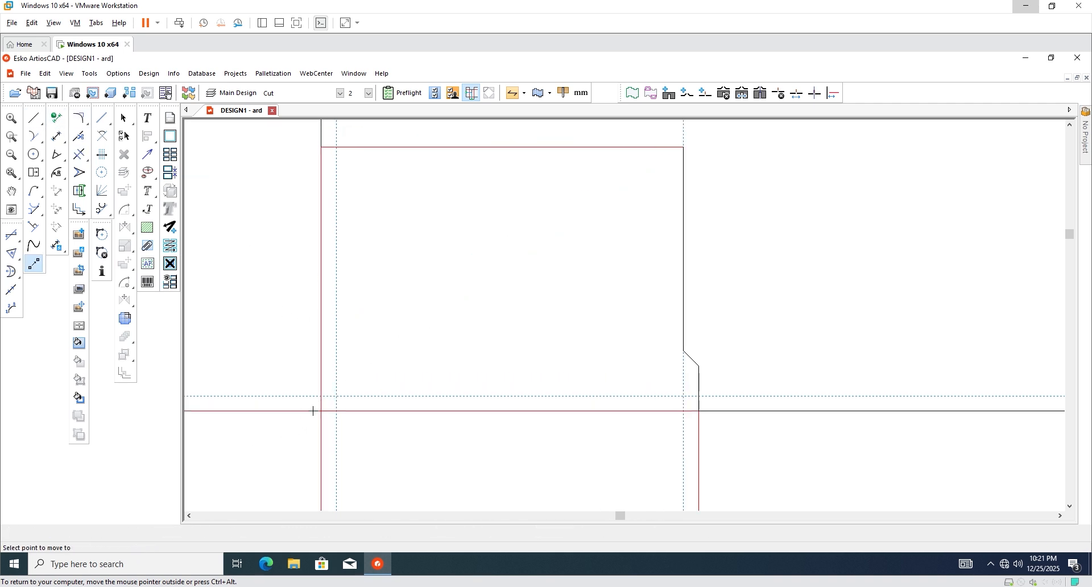
{"action": "left_click", "coordinate": [321, 411]}
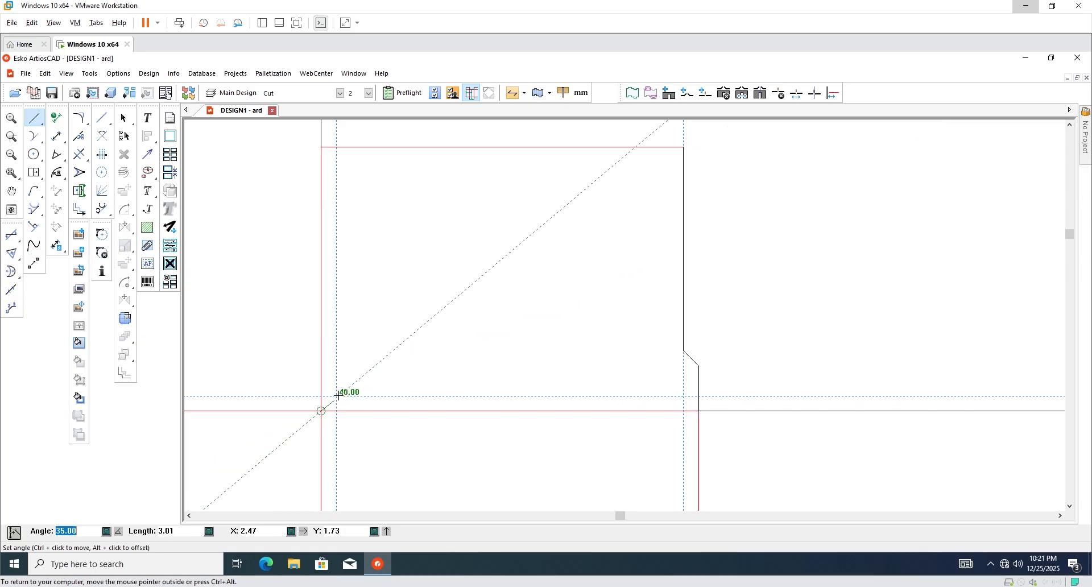
{"action": "left_click", "coordinate": [336, 395]}
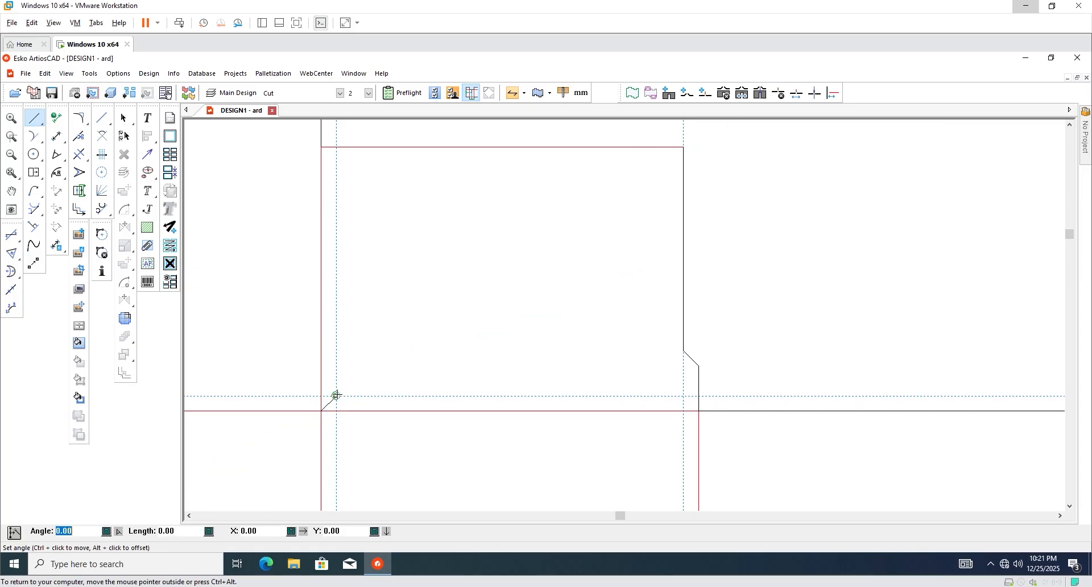
{"action": "left_click", "coordinate": [336, 146]}
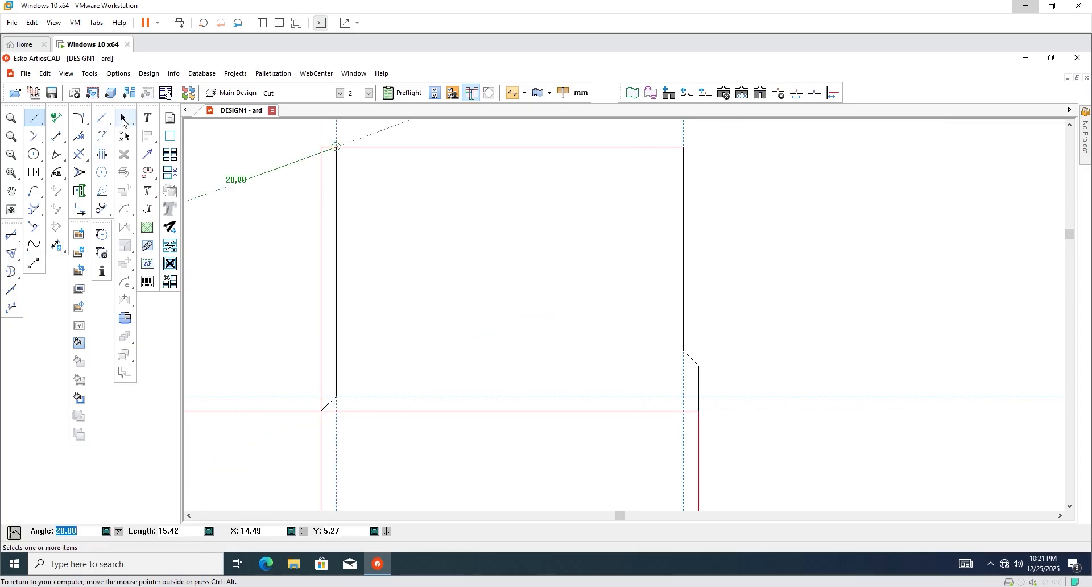
{"action": "left_click", "coordinate": [123, 119]}
Trim the leftover stub off the red crease line.
{"action": "left_click", "coordinate": [79, 154]}
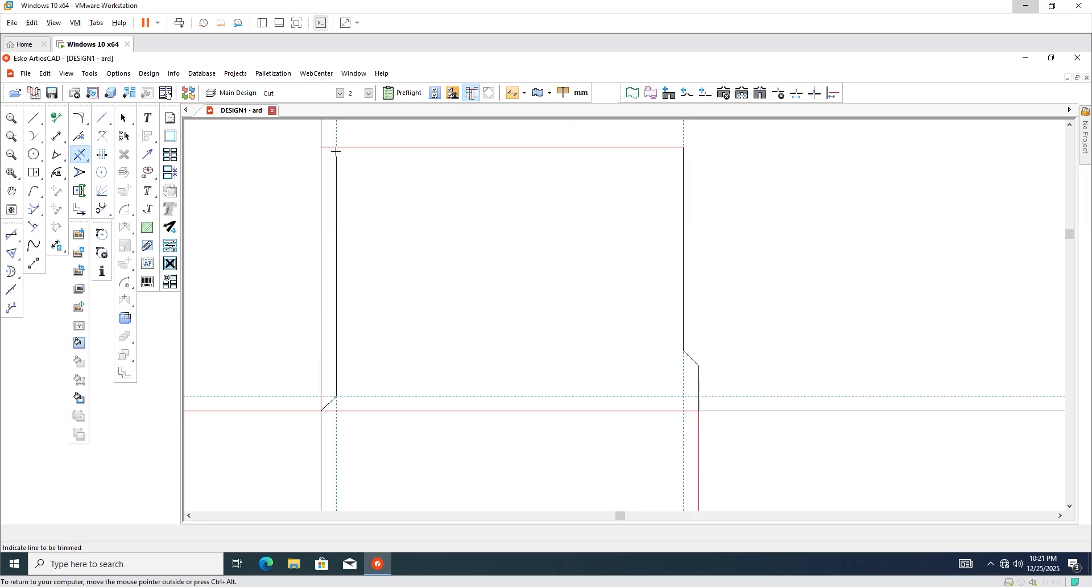
{"action": "left_click", "coordinate": [332, 149]}
{"action": "scroll", "coordinate": [393, 240], "scroll_direction": "down", "scroll_amount": 2}
{"action": "left_click", "coordinate": [124, 119]}
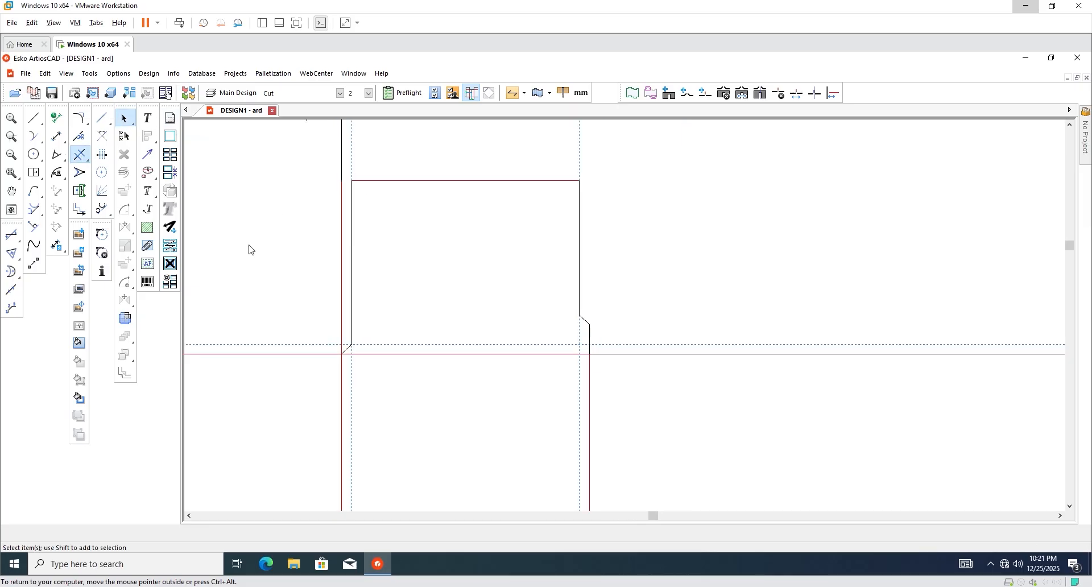
{"action": "scroll", "coordinate": [283, 278], "scroll_direction": "down", "scroll_amount": 1}
{"action": "scroll", "coordinate": [490, 174], "scroll_direction": "up", "scroll_amount": 1}
Stretch the dust flap's top corner 4 mm inward to taper it.
{"action": "left_click", "coordinate": [79, 173]}
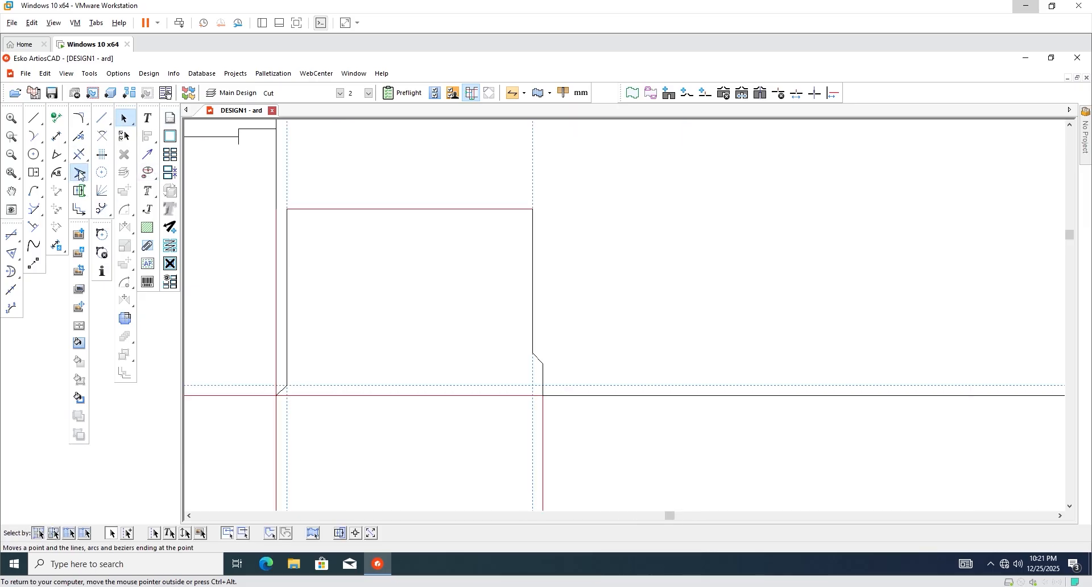
{"action": "left_click", "coordinate": [533, 209]}
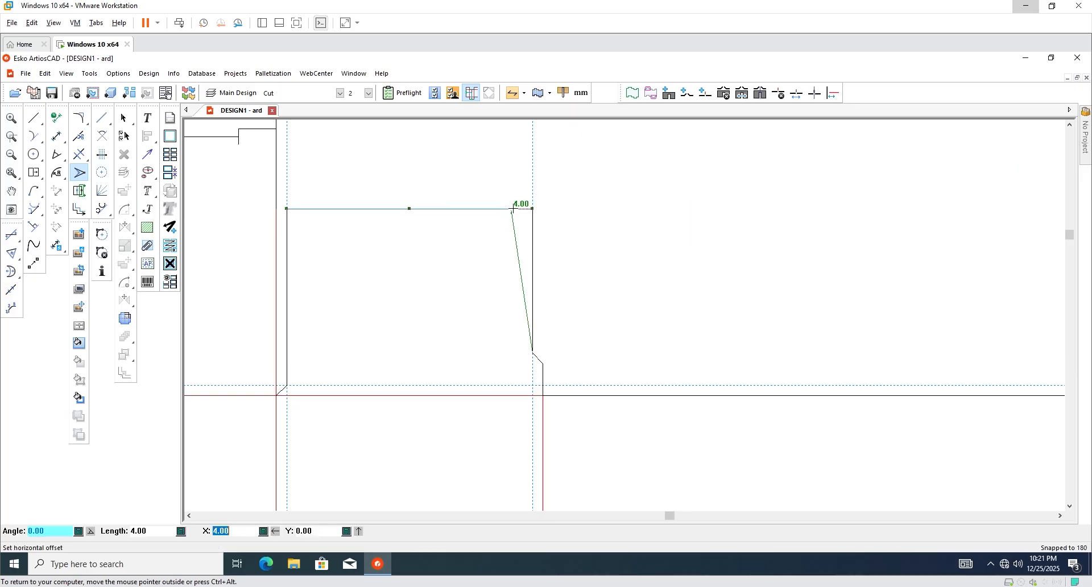
{"action": "left_click", "coordinate": [513, 209]}
{"action": "scroll", "coordinate": [446, 305], "scroll_direction": "down", "scroll_amount": 1}
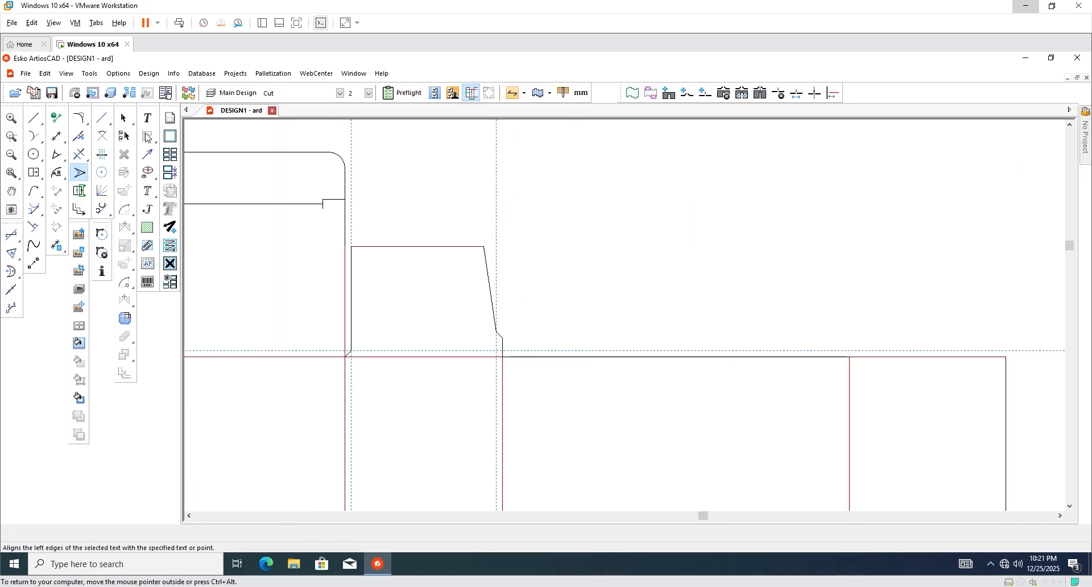
{"action": "key", "text": "Escape"}
Delete the dashed vertical and horizontal guide lines, then select the tapered dust flap.
{"action": "scroll", "coordinate": [561, 276], "scroll_direction": "down", "scroll_amount": 1}
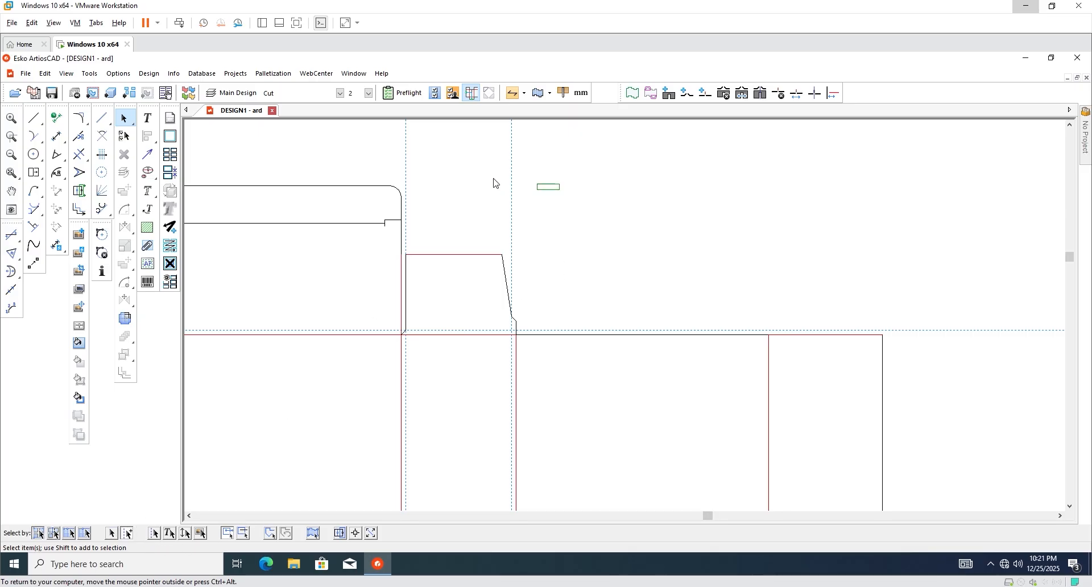
{"action": "left_click_drag", "start_coordinate": [494, 184], "coordinate": [404, 149]}
{"action": "key", "text": "Delete"}
{"action": "scroll", "coordinate": [423, 294], "scroll_direction": "down", "scroll_amount": 1}
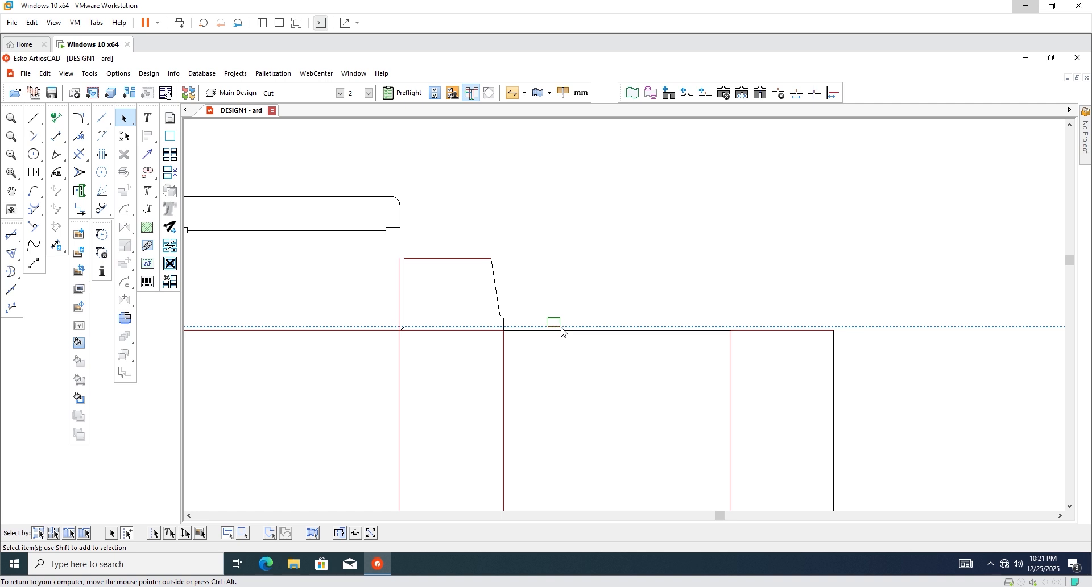
{"action": "left_click_drag", "start_coordinate": [562, 328], "coordinate": [562, 330]}
{"action": "key", "text": "Delete"}
{"action": "scroll", "coordinate": [339, 286], "scroll_direction": "down", "scroll_amount": 5}
{"action": "scroll", "coordinate": [277, 279], "scroll_direction": "up", "scroll_amount": 4}
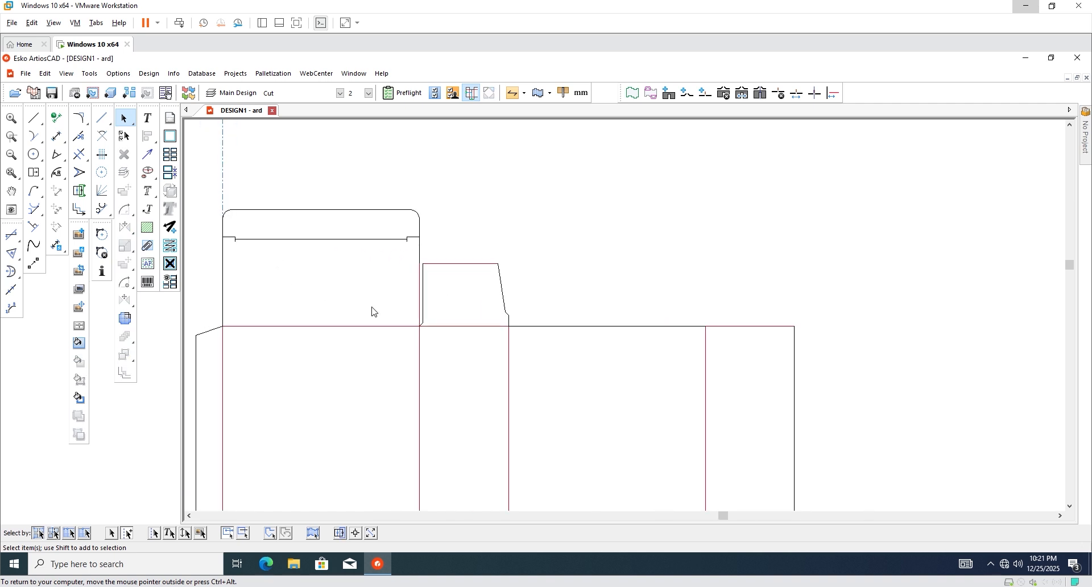
{"action": "scroll", "coordinate": [460, 308], "scroll_direction": "up", "scroll_amount": 2}
{"action": "mouse_move", "coordinate": [561, 231]}
{"action": "left_mouse_down"}
{"action": "mouse_move", "coordinate": [404, 331]}
{"action": "mouse_move", "coordinate": [507, 292]}
{"action": "left_mouse_up"}
{"action": "scroll", "coordinate": [507, 292], "scroll_direction": "down", "scroll_amount": 2}
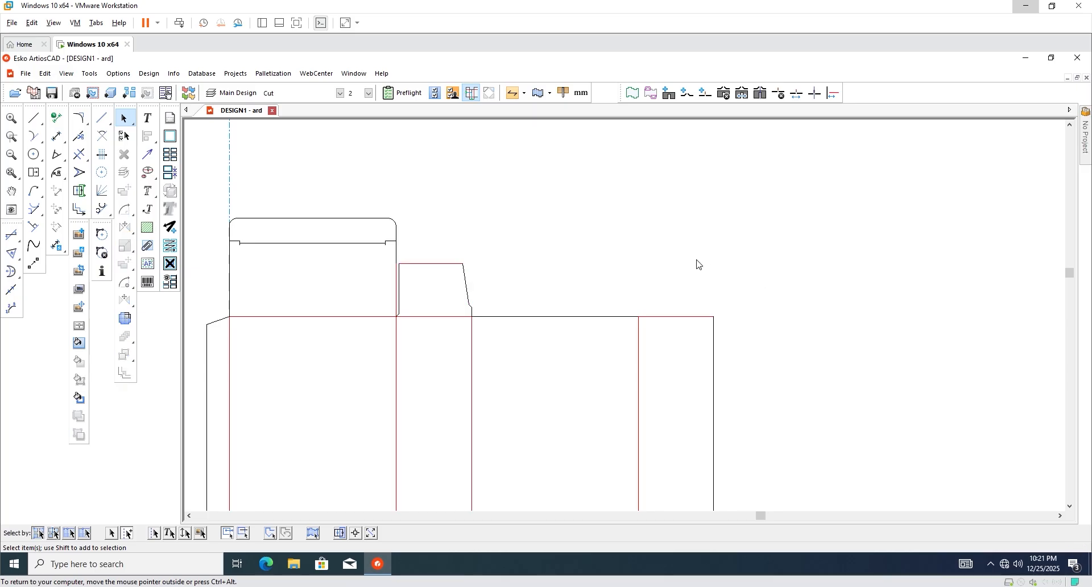
{"action": "scroll", "coordinate": [695, 263], "scroll_direction": "up", "scroll_amount": 2}
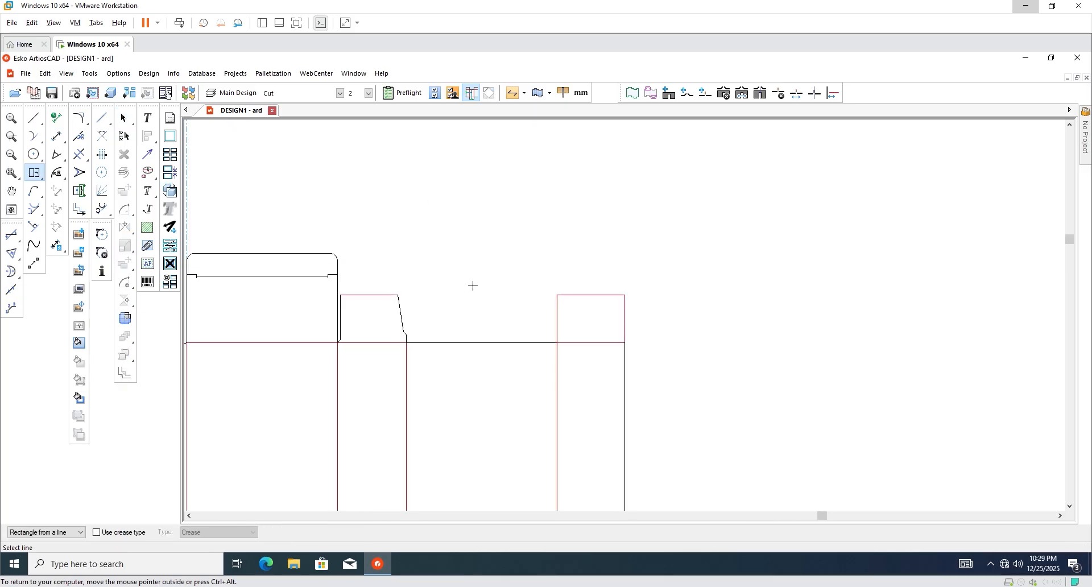
Add two parallel construction lines above the second flap's base line.
{"action": "key", "text": "F5"}
{"action": "scroll", "coordinate": [427, 338], "scroll_direction": "up", "scroll_amount": 3}
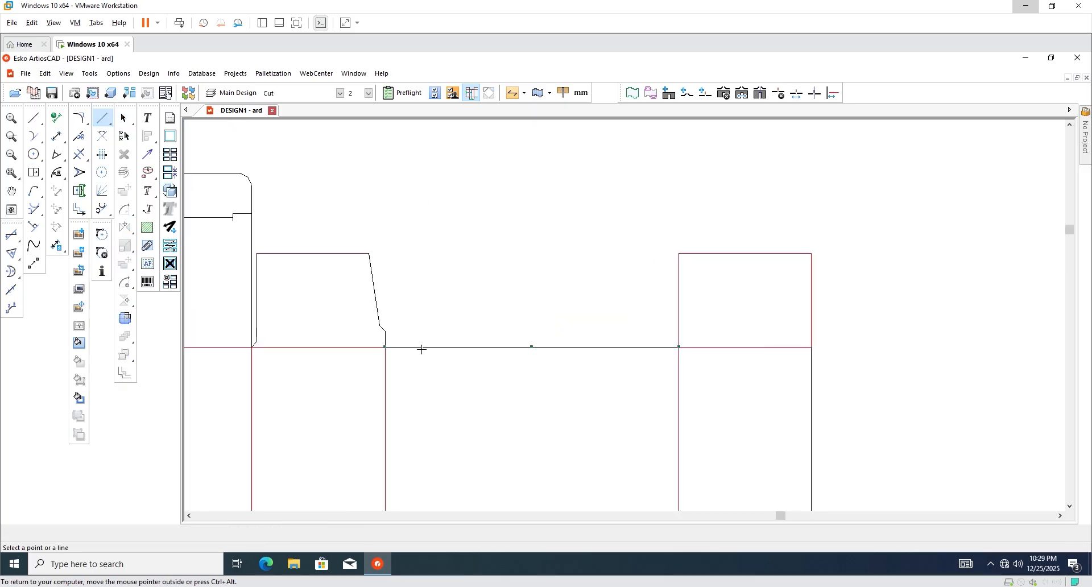
{"action": "left_click", "coordinate": [421, 349]}
{"action": "left_click", "coordinate": [400, 333]}
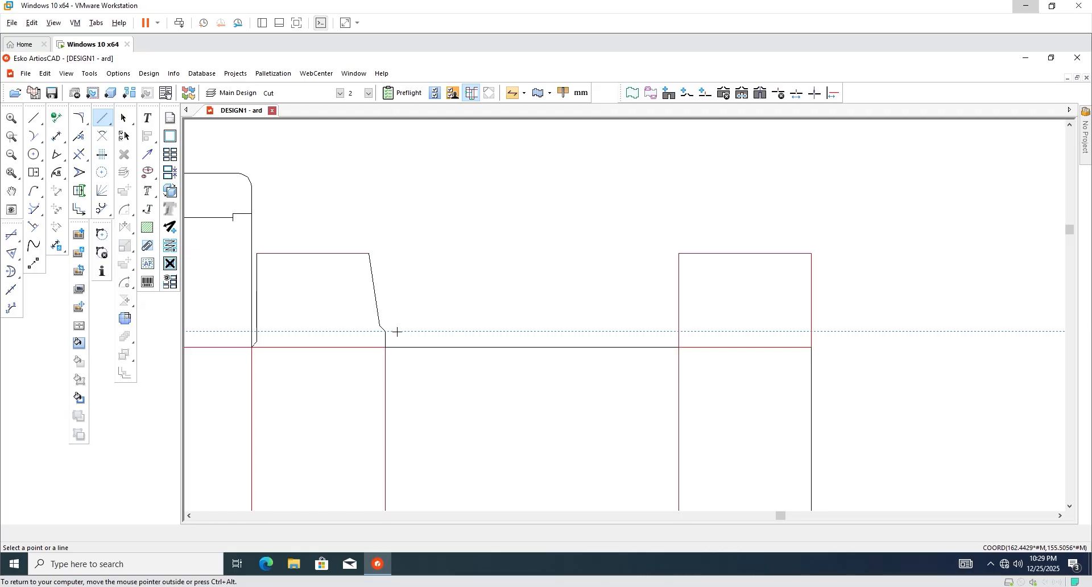
{"action": "left_click", "coordinate": [397, 331]}
{"action": "left_click", "coordinate": [422, 322]}
{"action": "scroll", "coordinate": [353, 343], "scroll_direction": "up", "scroll_amount": 2}
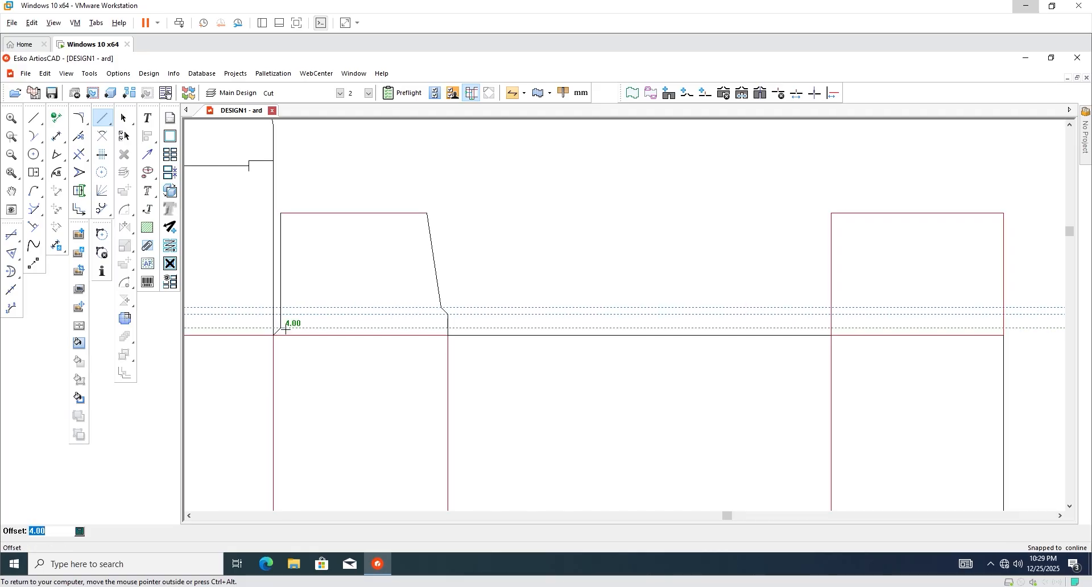
{"action": "scroll", "coordinate": [390, 309], "scroll_direction": "down", "scroll_amount": 3}
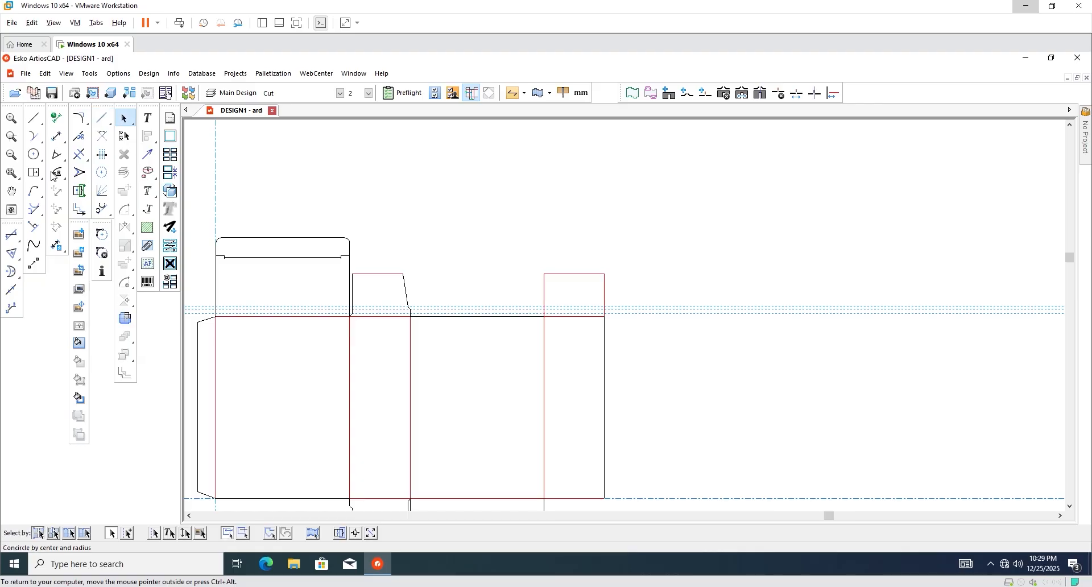
Draw a 45° notch with 2 mm rise from the flap's base corner, then a vertical edge to its top.
{"action": "left_click", "coordinate": [34, 118]}
{"action": "left_click", "coordinate": [410, 499]}
{"action": "key", "text": "Escape"}
{"action": "scroll", "coordinate": [610, 334], "scroll_direction": "up", "scroll_amount": 3}
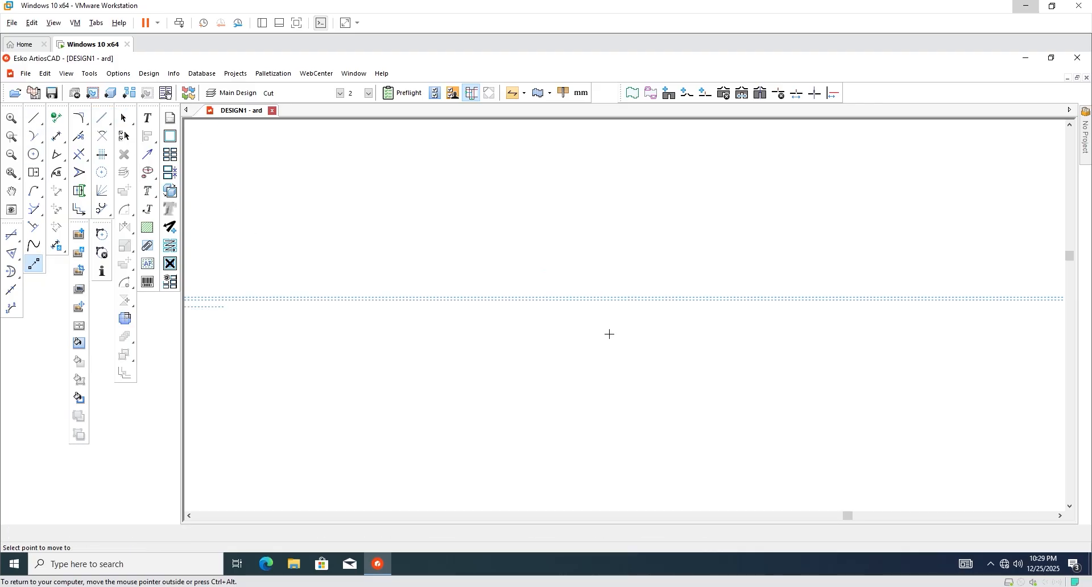
{"action": "scroll", "coordinate": [675, 359], "scroll_direction": "down", "scroll_amount": 3}
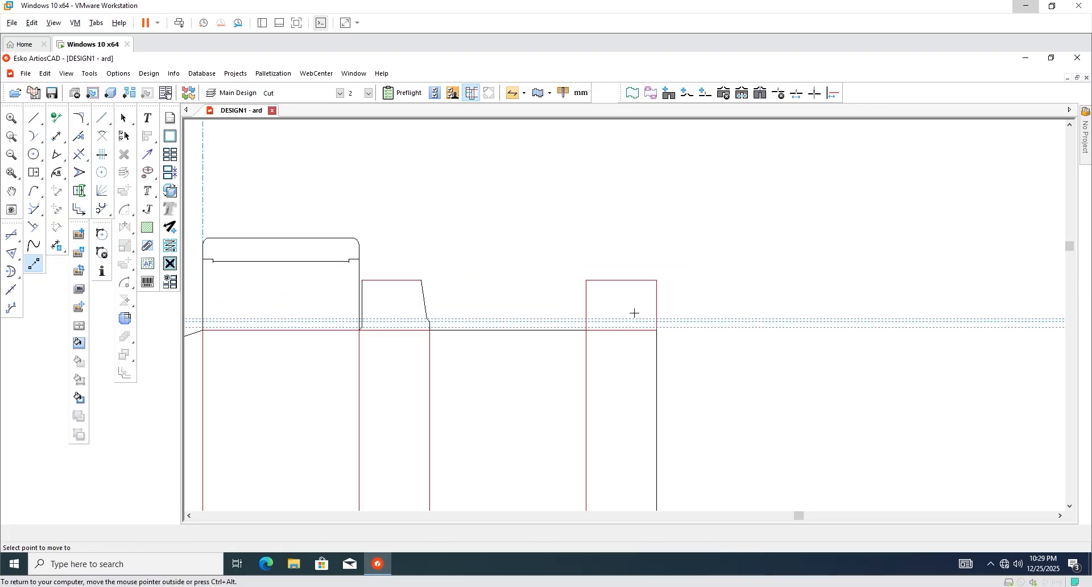
{"action": "scroll", "coordinate": [620, 325], "scroll_direction": "up", "scroll_amount": 5}
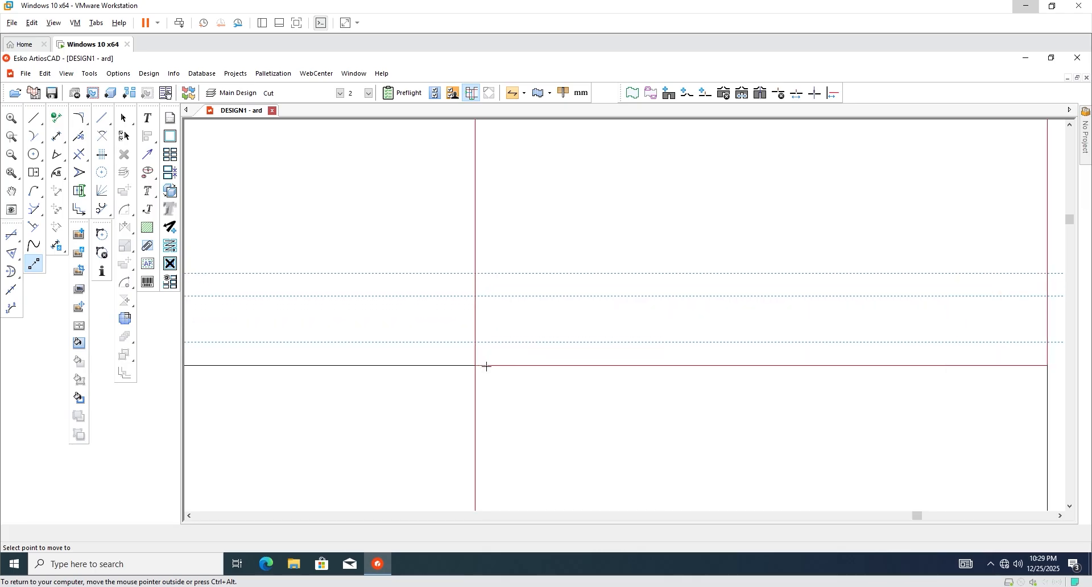
{"action": "left_click", "coordinate": [475, 366]}
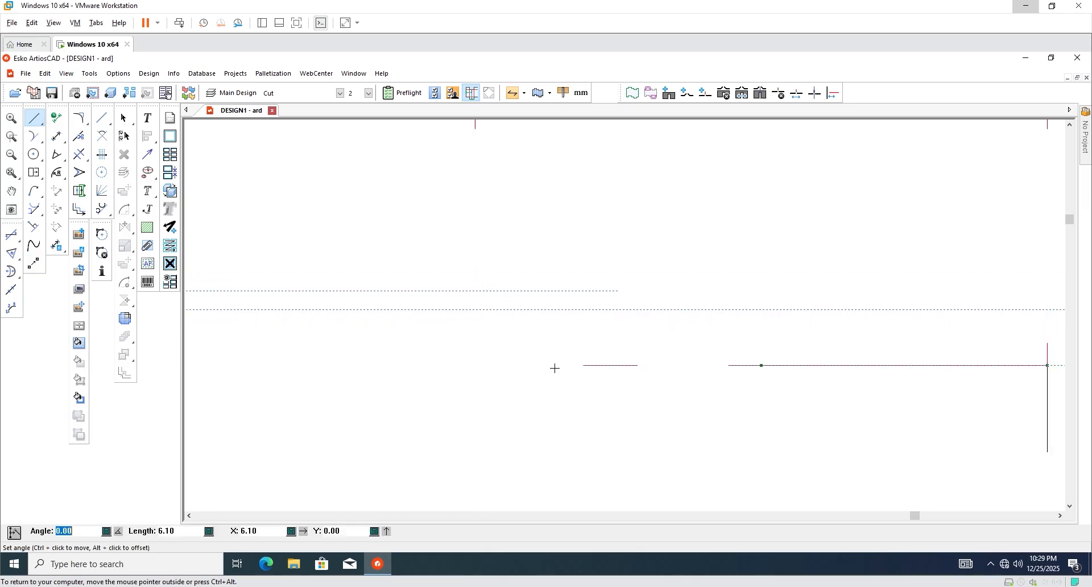
{"action": "scroll", "coordinate": [569, 359], "scroll_direction": "down", "scroll_amount": 5}
{"action": "scroll", "coordinate": [574, 359], "scroll_direction": "up", "scroll_amount": 3}
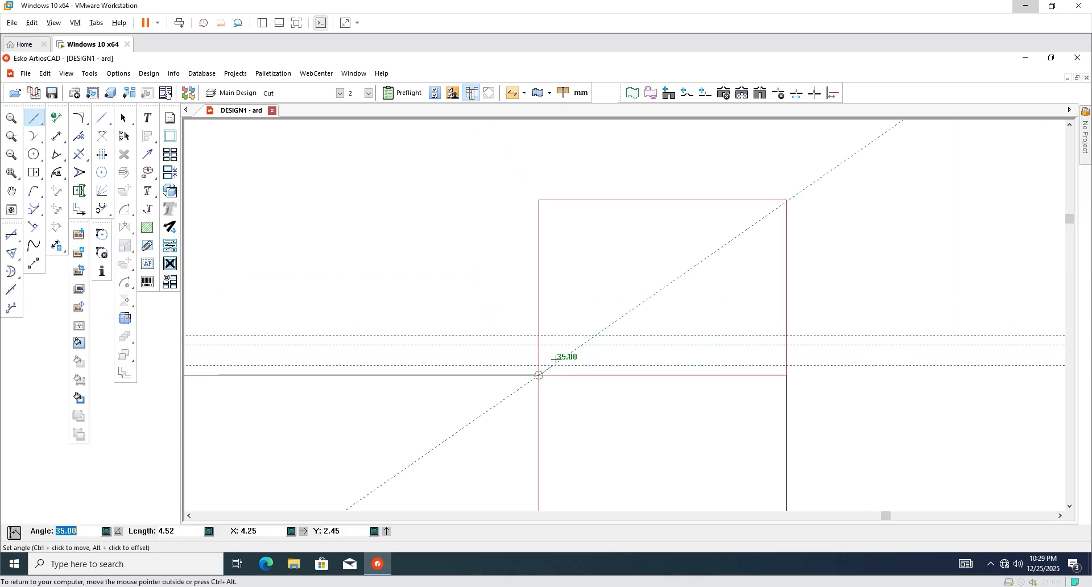
{"action": "left_click", "coordinate": [540, 345]}
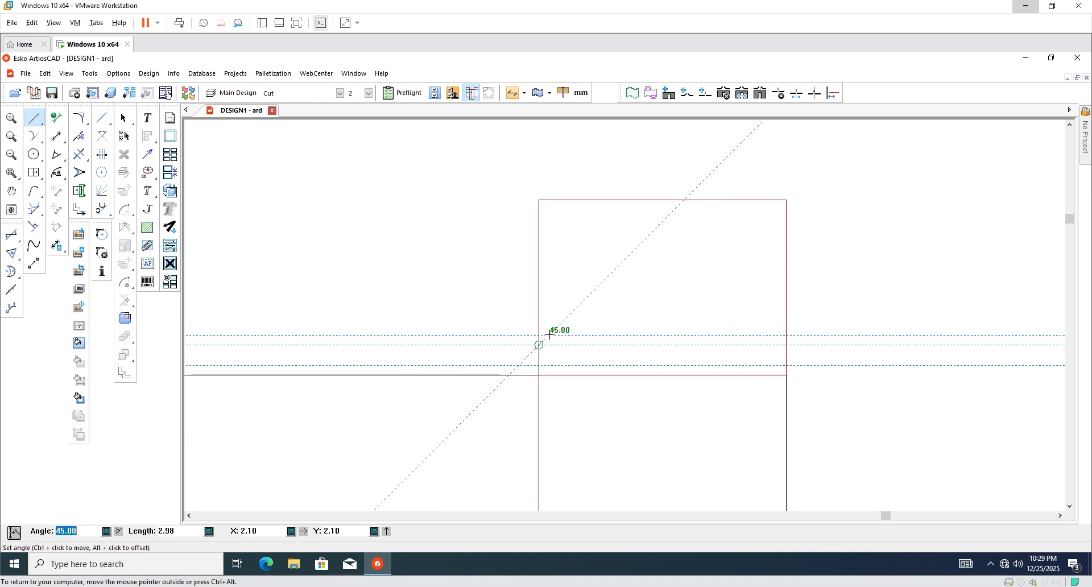
{"action": "left_click", "coordinate": [549, 334]}
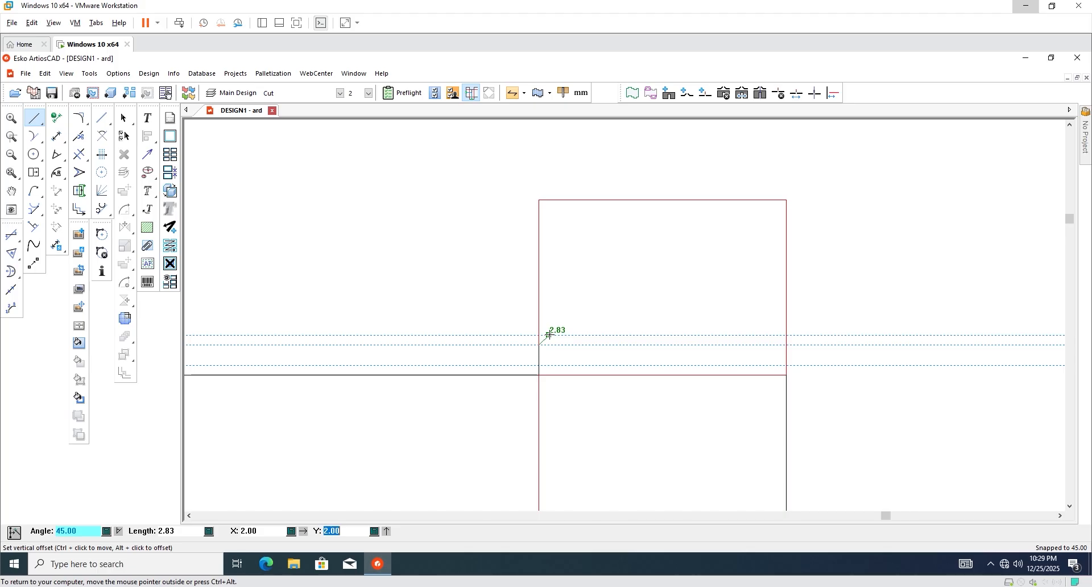
{"action": "left_click", "coordinate": [549, 335]}
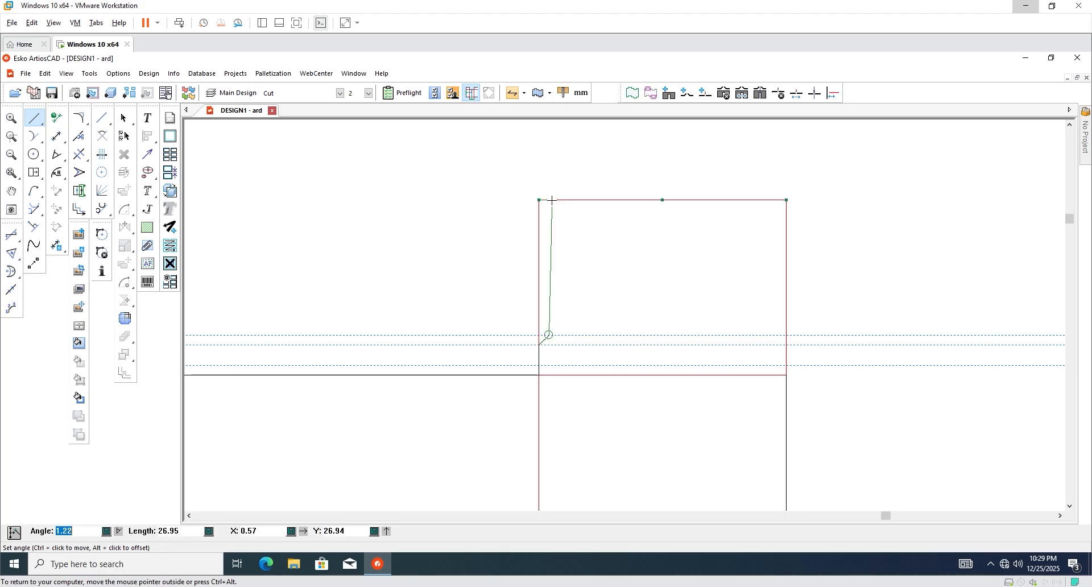
{"action": "left_click", "coordinate": [550, 201]}
{"action": "scroll", "coordinate": [540, 301], "scroll_direction": "down", "scroll_amount": 2}
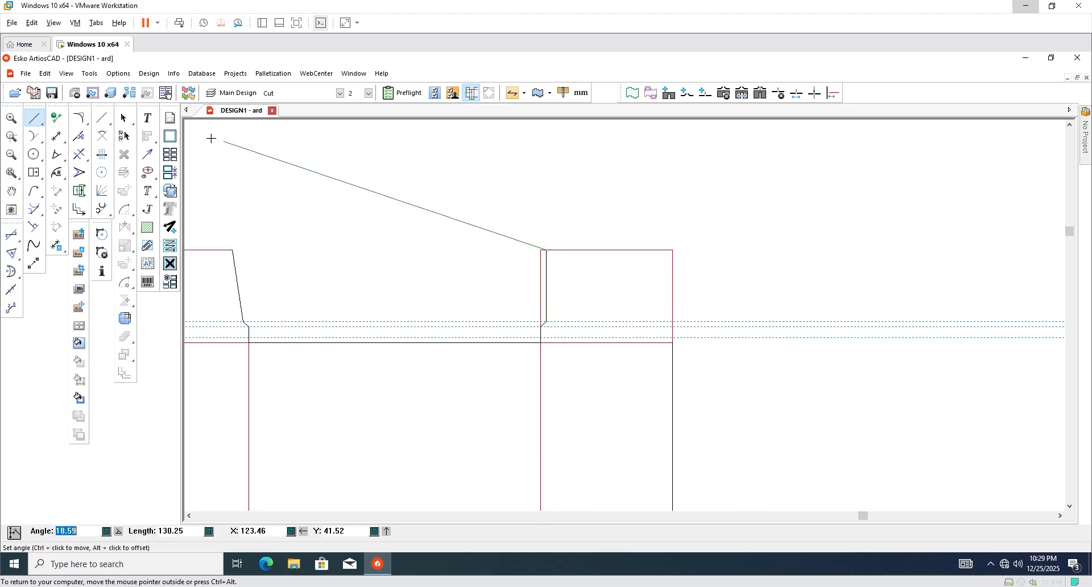
{"action": "left_click", "coordinate": [127, 119]}
{"action": "scroll", "coordinate": [502, 260], "scroll_direction": "down", "scroll_amount": 2}
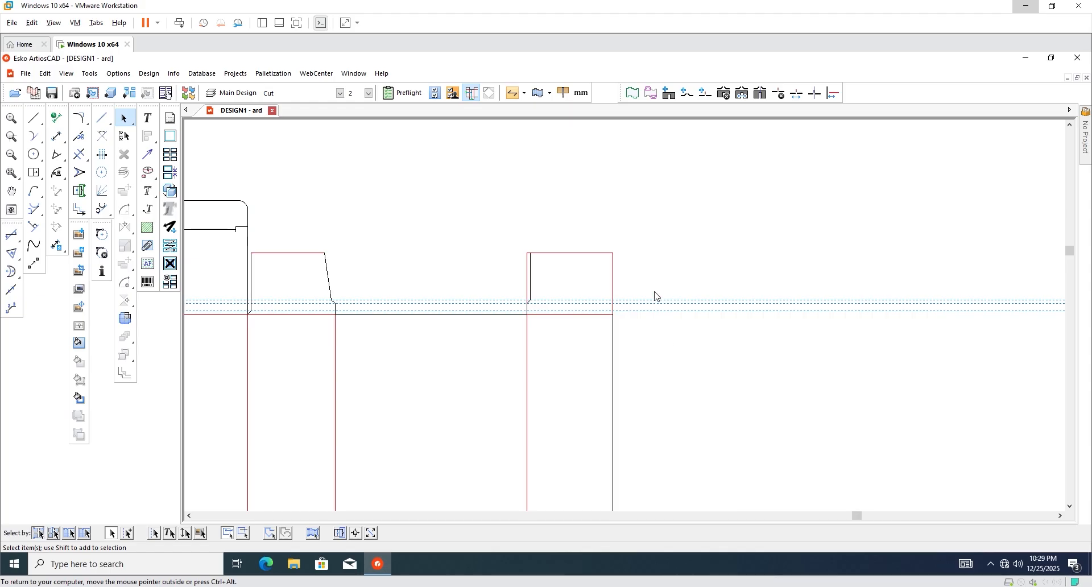
{"action": "scroll", "coordinate": [637, 302], "scroll_direction": "up", "scroll_amount": 5}
{"action": "scroll", "coordinate": [614, 330], "scroll_direction": "down", "scroll_amount": 1}
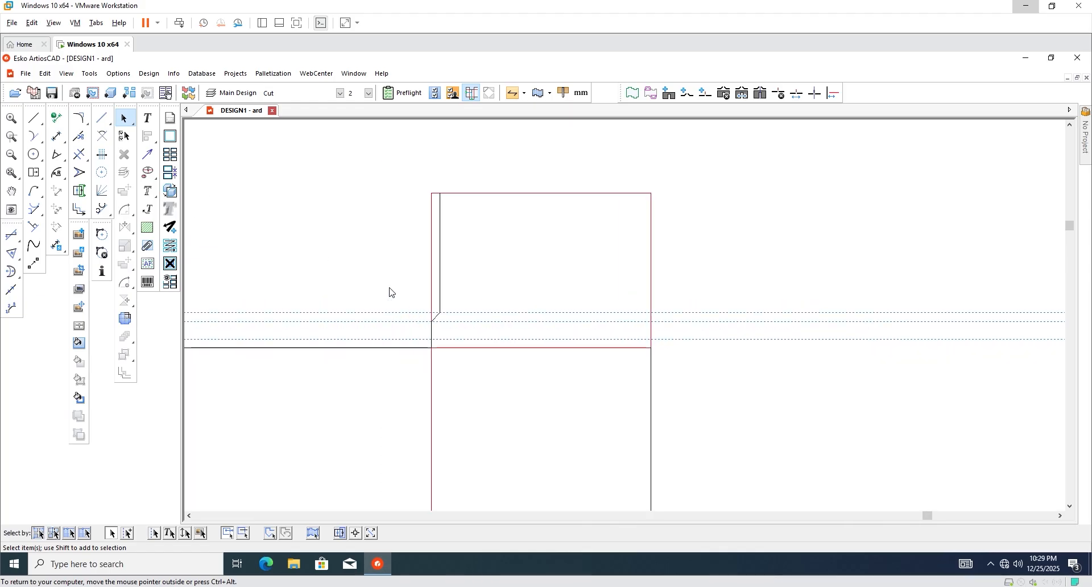
Draw a short segment from the panel corner up to the lowest guide, then undo it.
{"action": "left_click", "coordinate": [34, 118]}
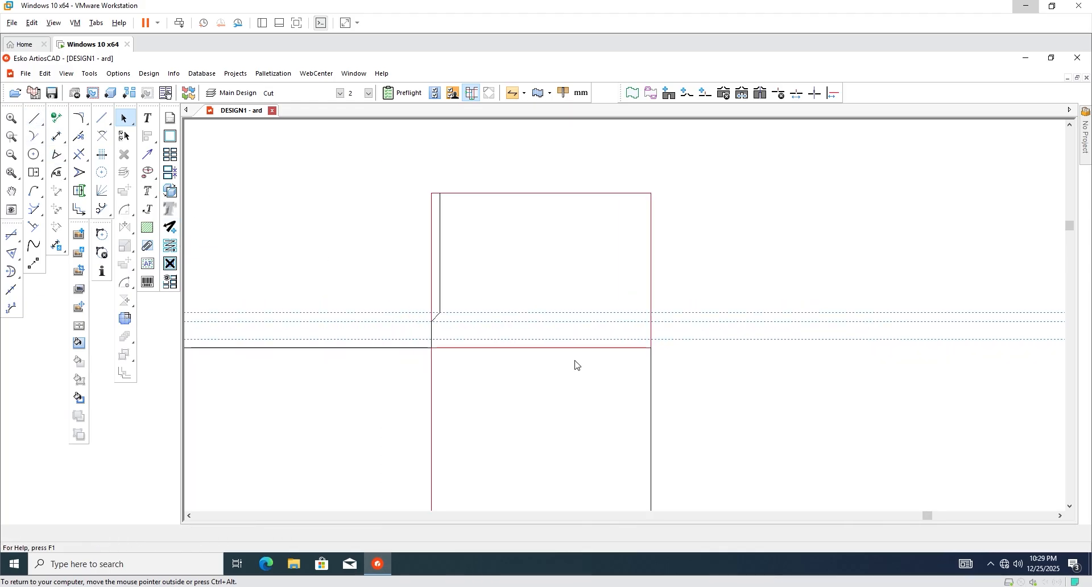
{"action": "middle_click", "coordinate": [692, 376]}
{"action": "scroll", "coordinate": [692, 374], "scroll_direction": "up", "scroll_amount": 3}
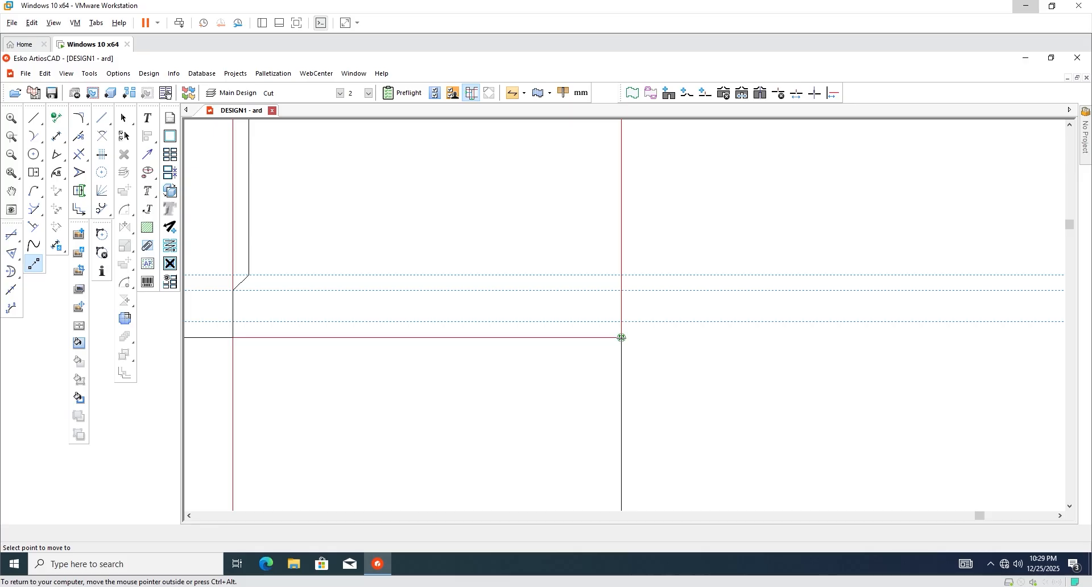
{"action": "left_click", "coordinate": [621, 337]}
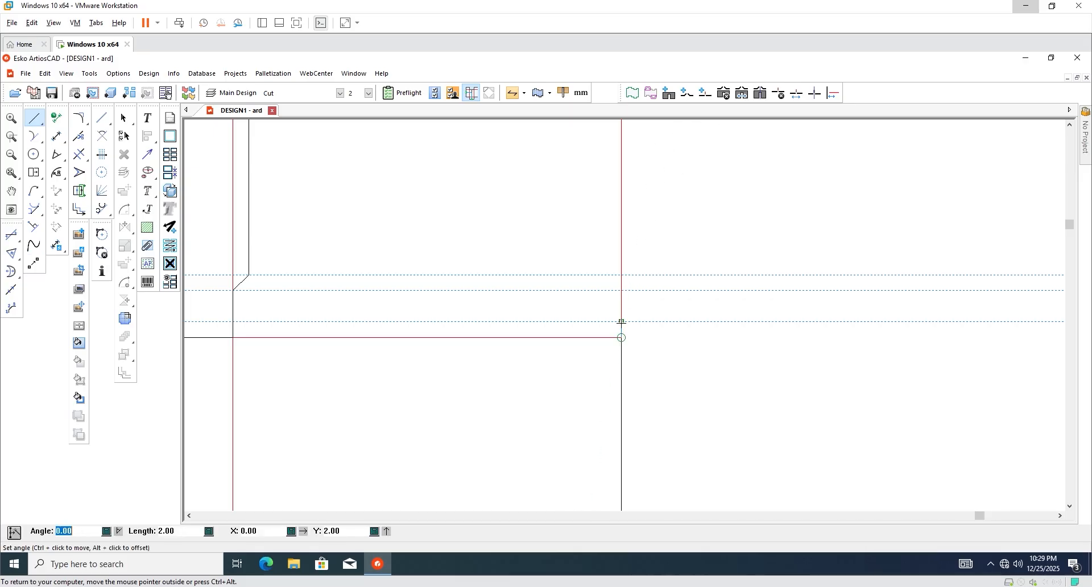
{"action": "left_click", "coordinate": [622, 322]}
{"action": "scroll", "coordinate": [650, 355], "scroll_direction": "down", "scroll_amount": 6}
{"action": "scroll", "coordinate": [668, 318], "scroll_direction": "up", "scroll_amount": 3}
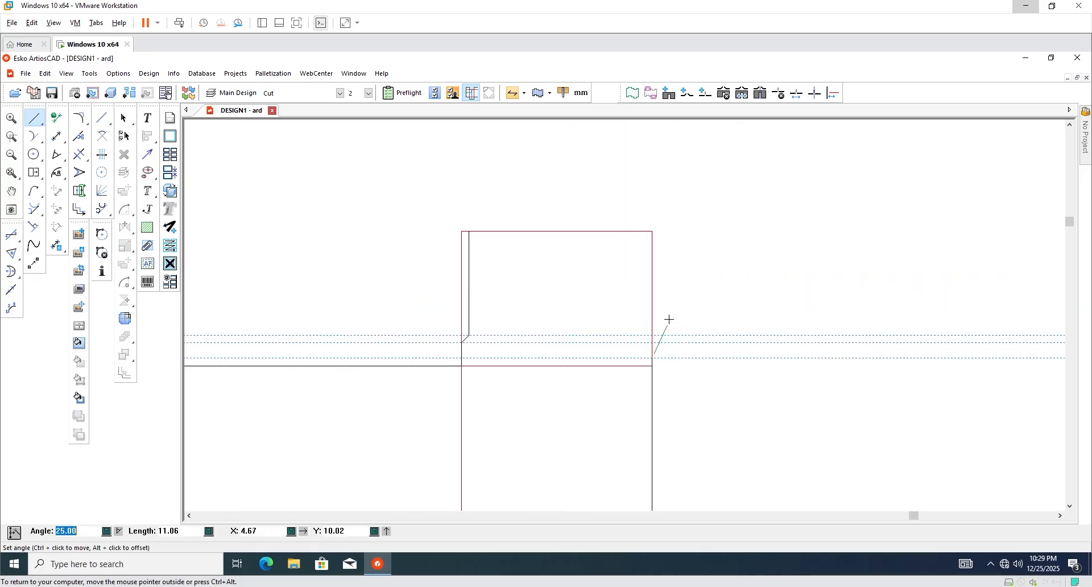
{"action": "scroll", "coordinate": [661, 352], "scroll_direction": "up", "scroll_amount": 2}
{"action": "scroll", "coordinate": [662, 352], "scroll_direction": "down", "scroll_amount": 3}
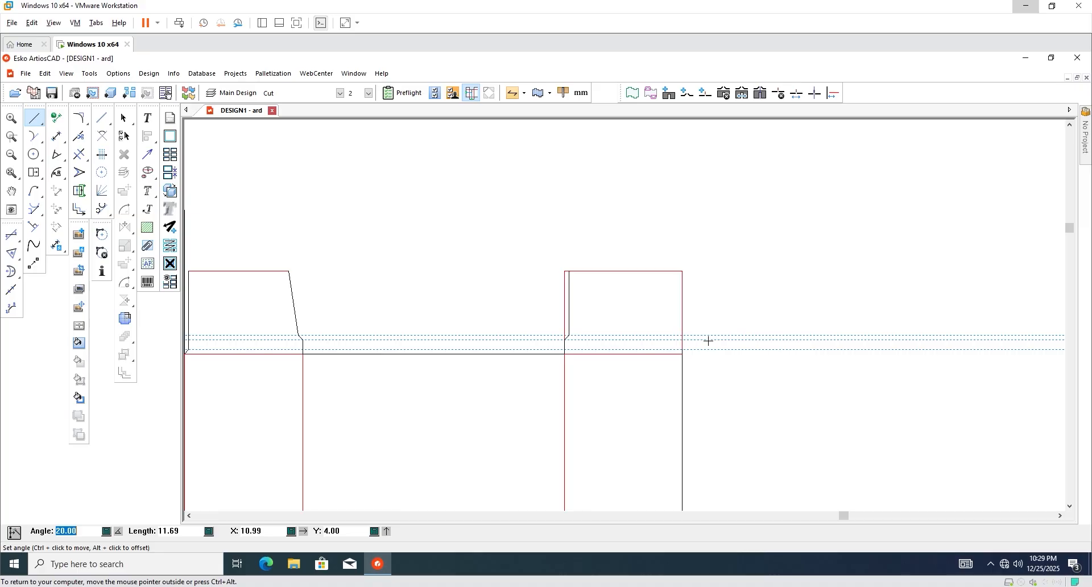
{"action": "scroll", "coordinate": [706, 339], "scroll_direction": "down", "scroll_amount": 1}
{"action": "scroll", "coordinate": [703, 344], "scroll_direction": "up", "scroll_amount": 4}
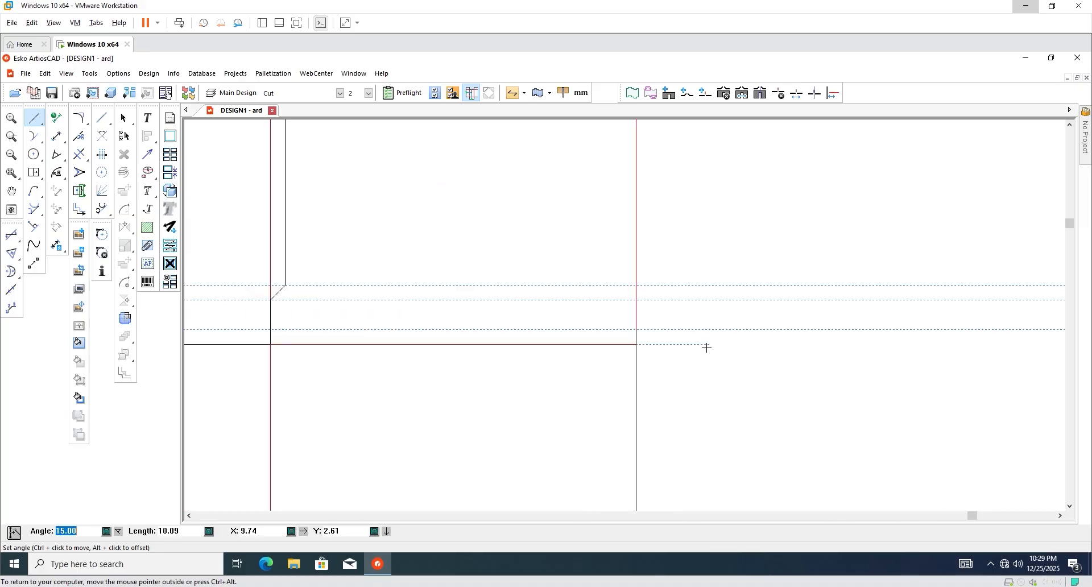
{"action": "key", "text": "ctrl+z"}
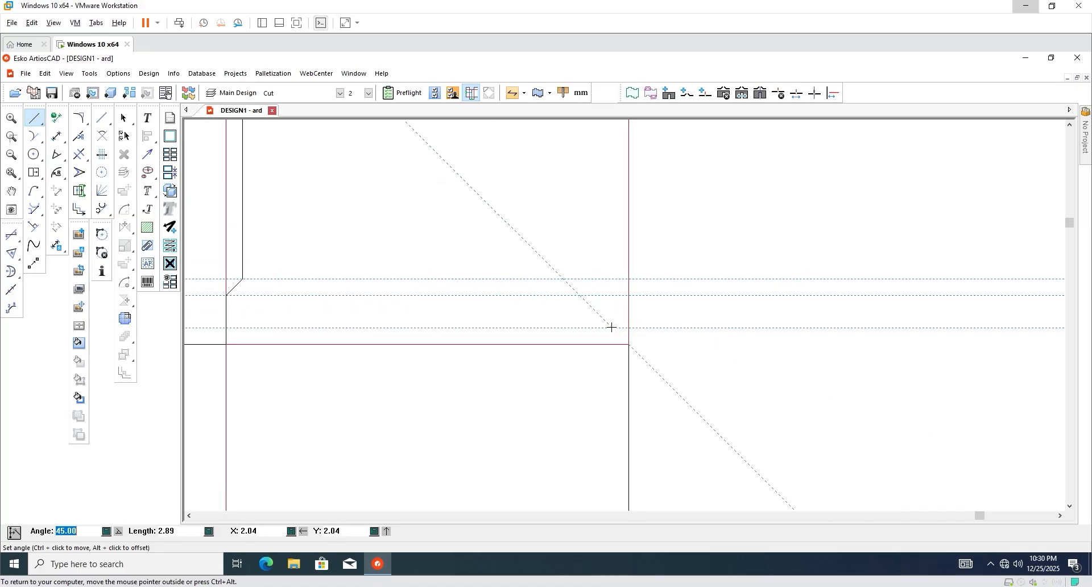
{"action": "scroll", "coordinate": [743, 335], "scroll_direction": "down", "scroll_amount": 4}
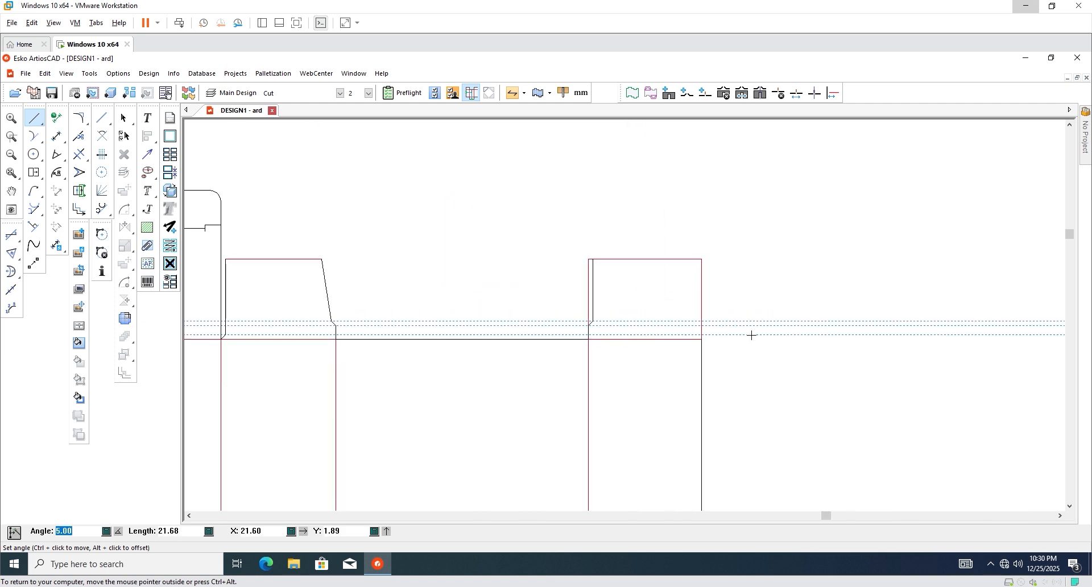
{"action": "left_click", "coordinate": [123, 118]}
Place an offset guide 1.00 inside the flap's other edge.
{"action": "key", "text": "c"}
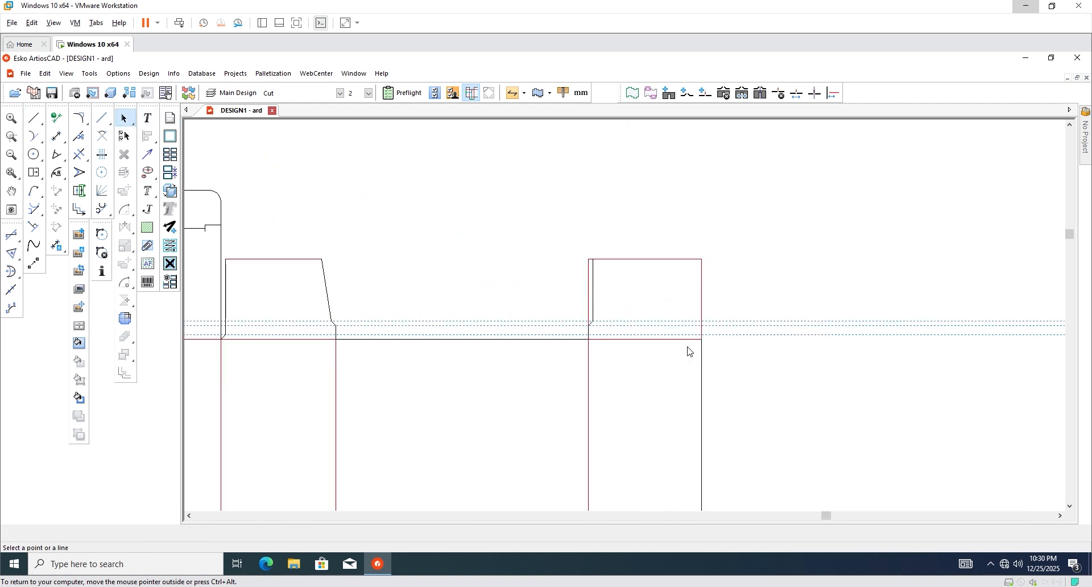
{"action": "scroll", "coordinate": [697, 336], "scroll_direction": "up", "scroll_amount": 4}
{"action": "left_click", "coordinate": [711, 314]}
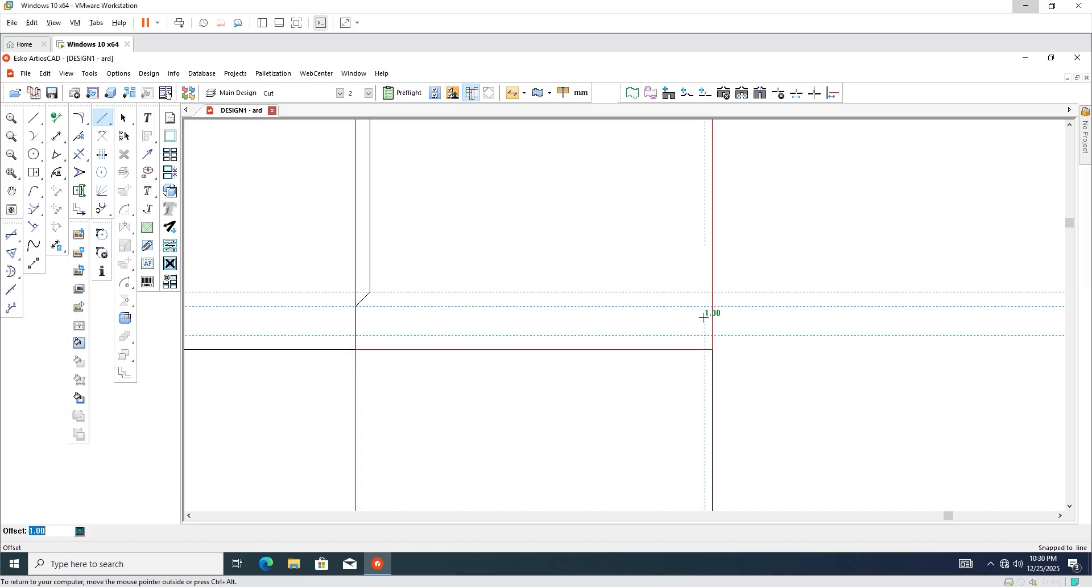
{"action": "left_click", "coordinate": [703, 317]}
{"action": "scroll", "coordinate": [711, 357], "scroll_direction": "down", "scroll_amount": 3}
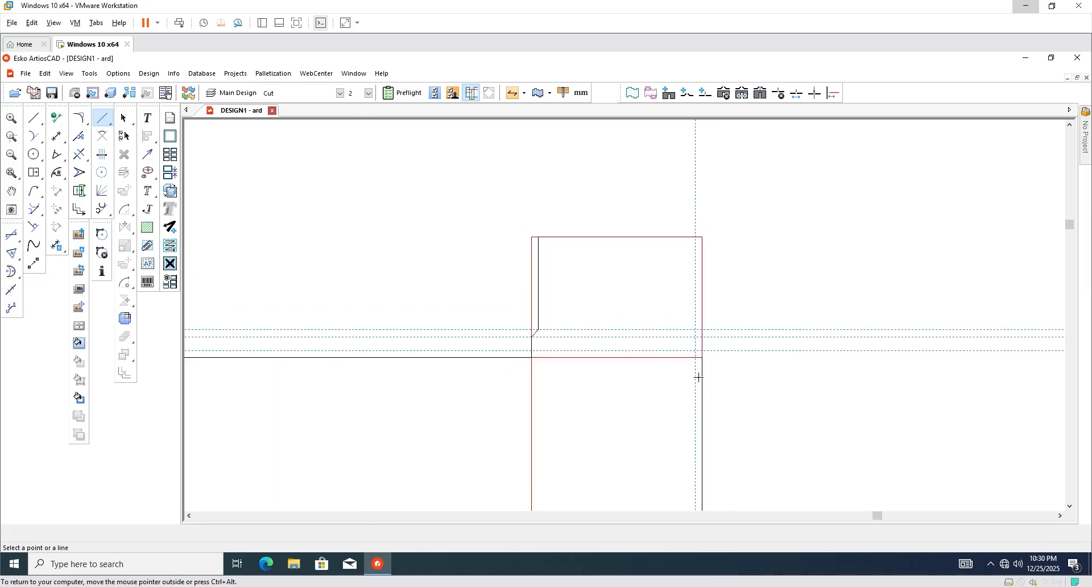
Draw the other side's 45° notch onto the guide and a vertical edge up to the flap top.
{"action": "left_click", "coordinate": [34, 118]}
{"action": "scroll", "coordinate": [719, 322], "scroll_direction": "up", "scroll_amount": 3}
{"action": "left_click", "coordinate": [689, 387]}
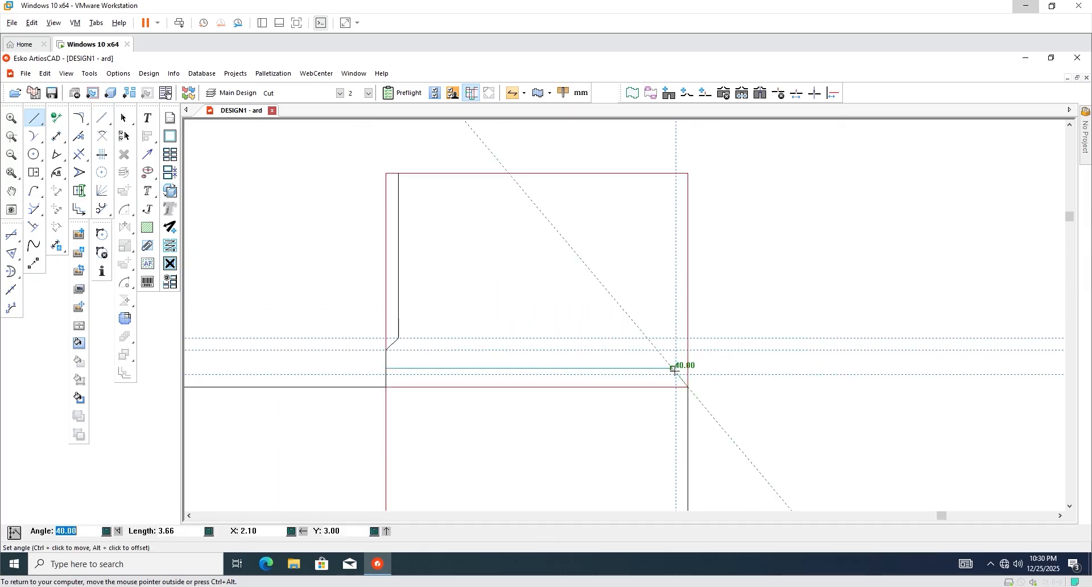
{"action": "left_click", "coordinate": [675, 374]}
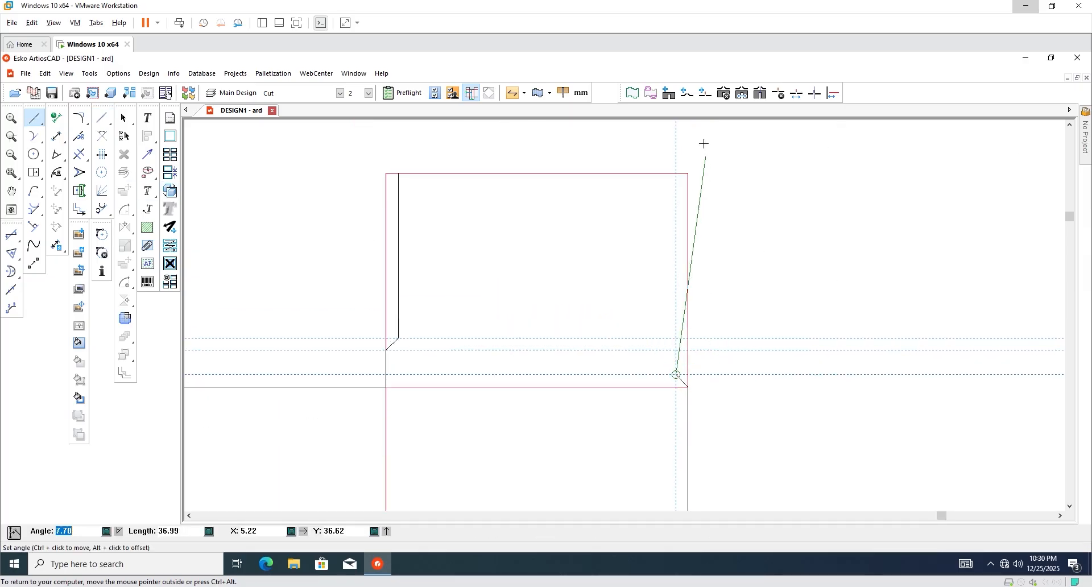
{"action": "left_click", "coordinate": [676, 172]}
{"action": "key", "text": "Escape"}
{"action": "scroll", "coordinate": [623, 306], "scroll_direction": "down", "scroll_amount": 3}
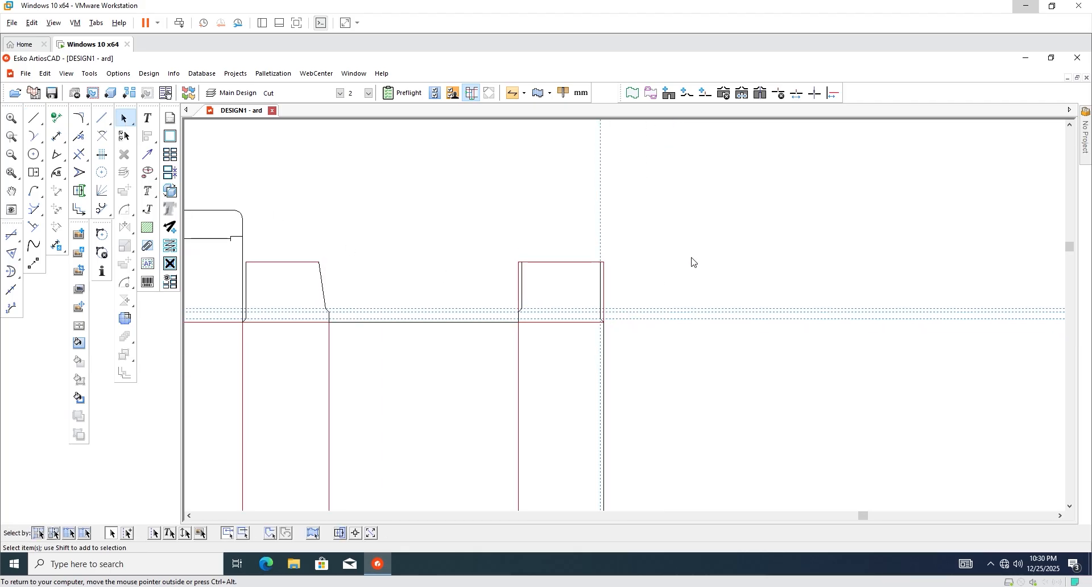
Trim away the two leftover old vertical flap edges.
{"action": "left_click", "coordinate": [79, 153]}
{"action": "scroll", "coordinate": [433, 223], "scroll_direction": "up", "scroll_amount": 4}
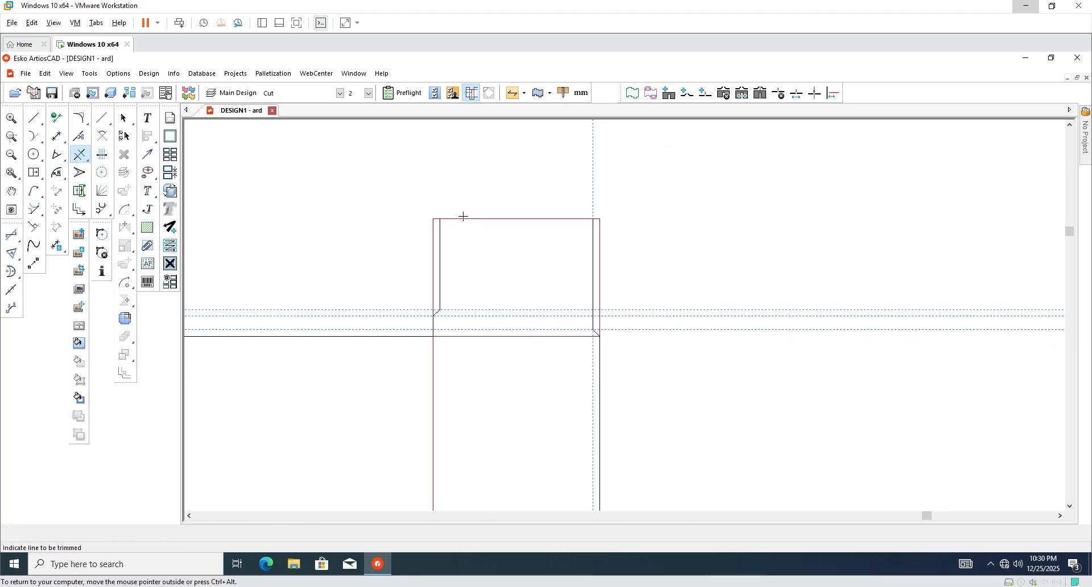
{"action": "left_click", "coordinate": [422, 251]}
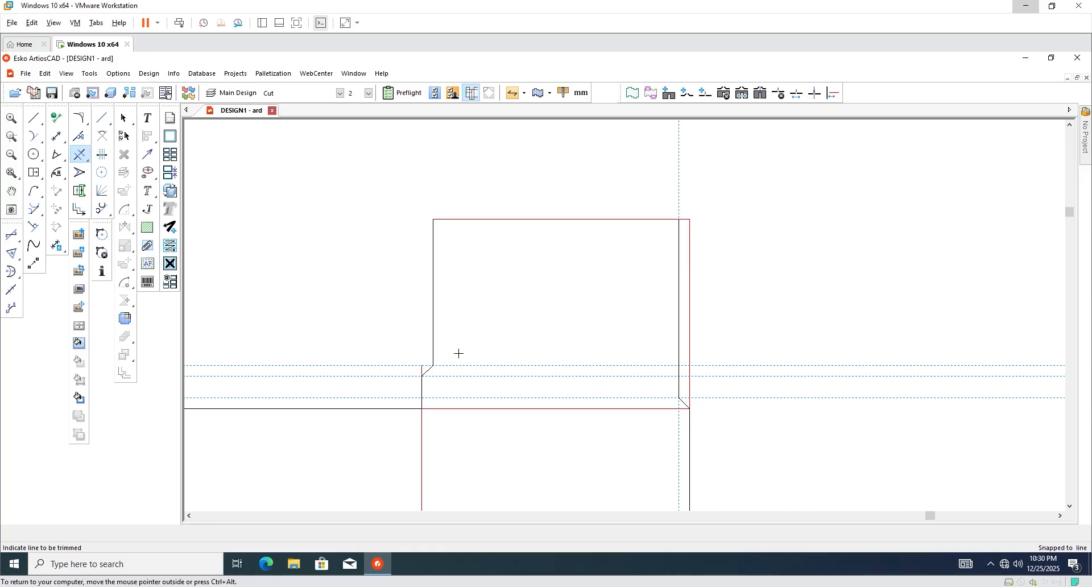
{"action": "left_click", "coordinate": [690, 225]}
{"action": "scroll", "coordinate": [575, 293], "scroll_direction": "down", "scroll_amount": 3}
{"action": "scroll", "coordinate": [537, 244], "scroll_direction": "down", "scroll_amount": 2}
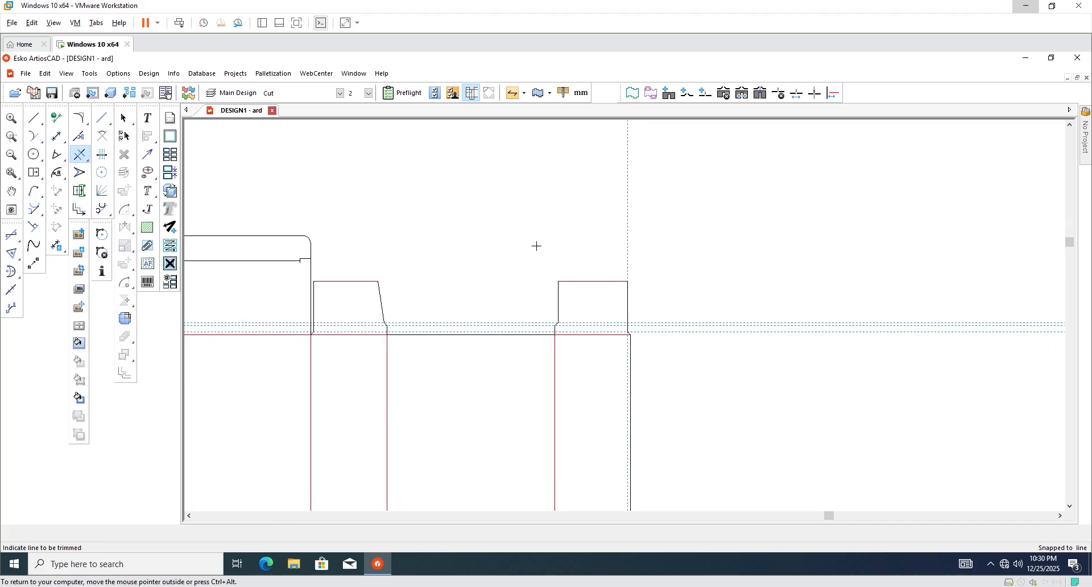
Stretch the second flap's top-left corner inward so its side edge slants.
{"action": "left_click", "coordinate": [79, 172]}
{"action": "scroll", "coordinate": [531, 291], "scroll_direction": "up", "scroll_amount": 4}
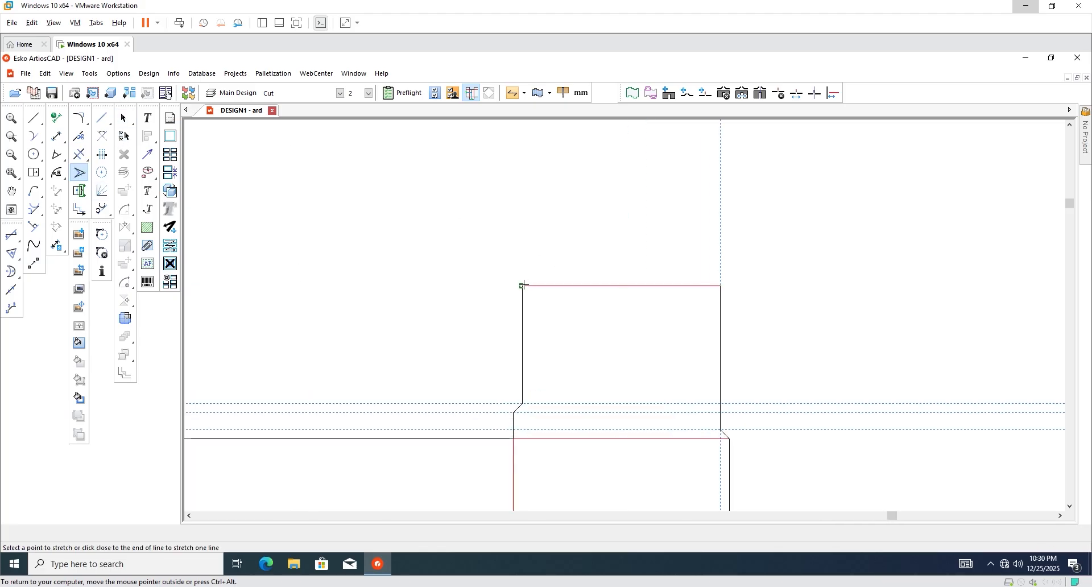
{"action": "left_click", "coordinate": [522, 285]}
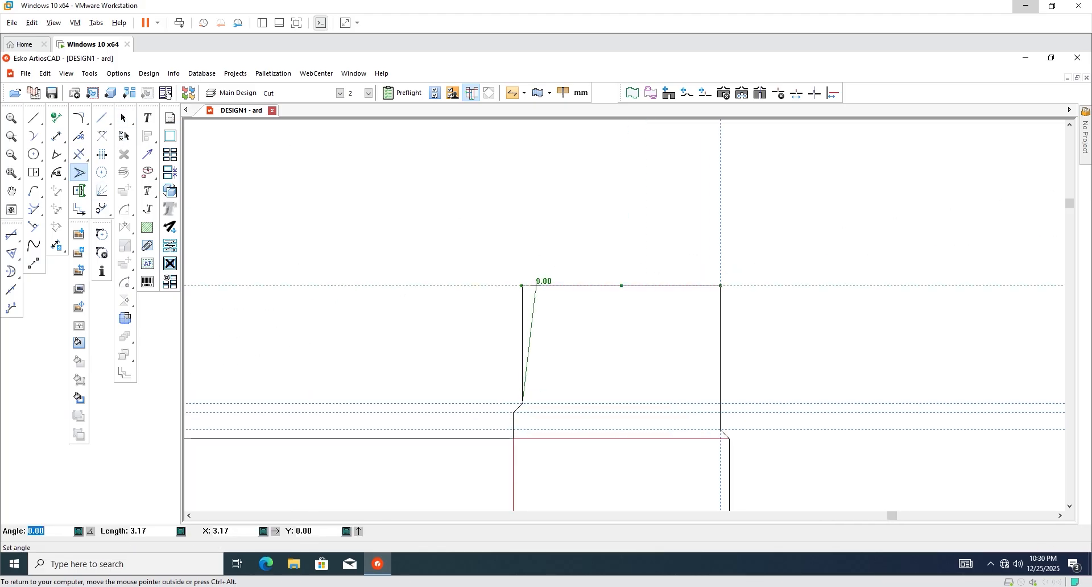
{"action": "left_click", "coordinate": [536, 285]}
{"action": "scroll", "coordinate": [547, 279], "scroll_direction": "down", "scroll_amount": 3}
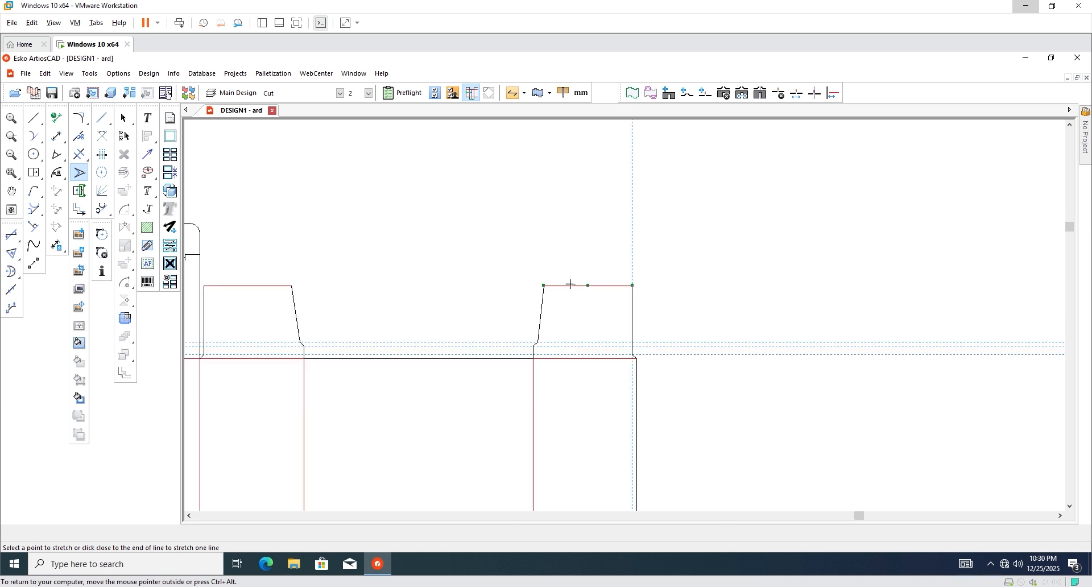
{"action": "left_click", "coordinate": [125, 118]}
{"action": "scroll", "coordinate": [531, 225], "scroll_direction": "down", "scroll_amount": 2}
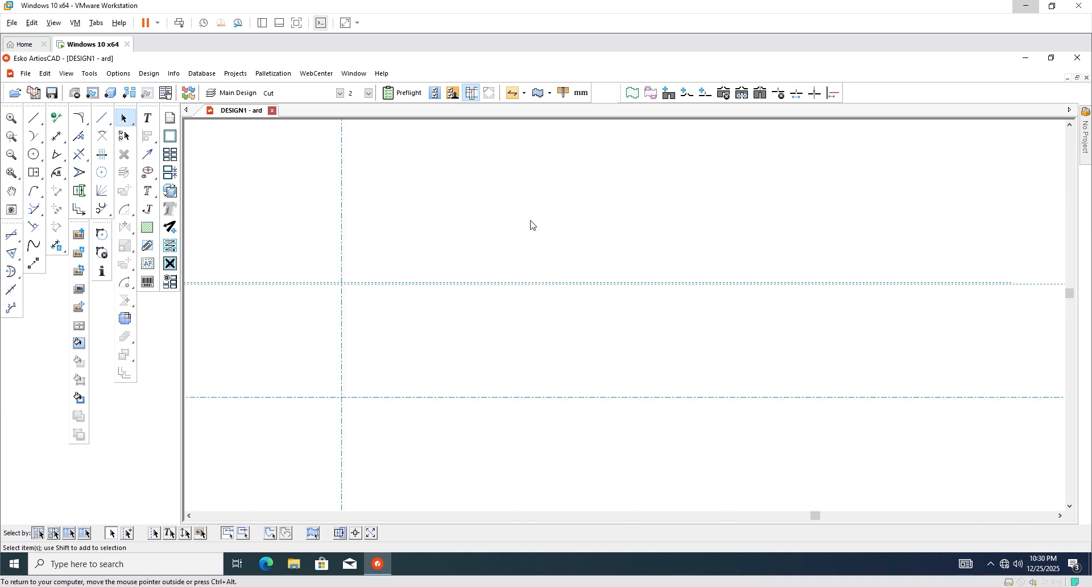
Delete the vertical construction guideline.
{"action": "left_click", "coordinate": [129, 534]}
{"action": "left_click_drag", "start_coordinate": [524, 185], "coordinate": [725, 443]}
{"action": "key", "text": "Delete"}
{"action": "key", "text": "Delete"}
Select every line of the carton and set the line type to Cut.
{"action": "scroll", "coordinate": [508, 332], "scroll_direction": "up", "scroll_amount": 1}
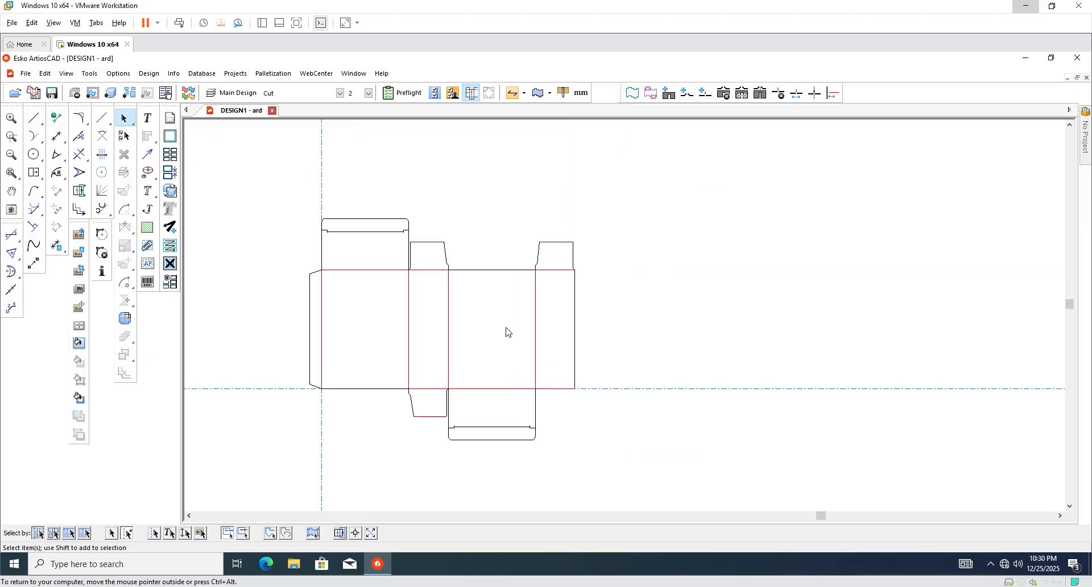
{"action": "scroll", "coordinate": [507, 330], "scroll_direction": "up", "scroll_amount": 1}
{"action": "scroll", "coordinate": [464, 297], "scroll_direction": "down", "scroll_amount": 1}
{"action": "scroll", "coordinate": [480, 295], "scroll_direction": "up", "scroll_amount": 2}
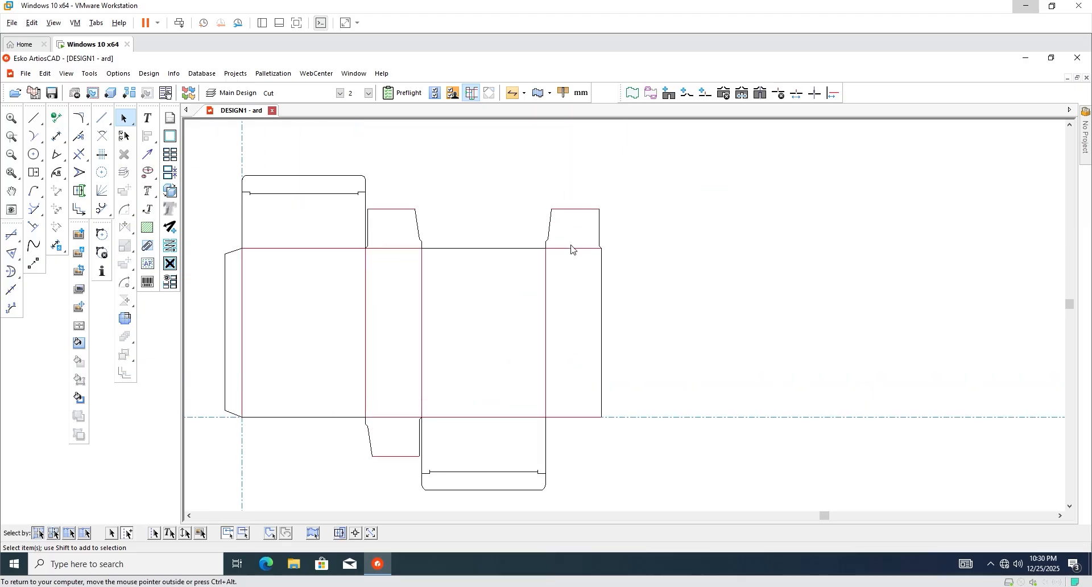
{"action": "scroll", "coordinate": [544, 224], "scroll_direction": "up", "scroll_amount": 1}
{"action": "scroll", "coordinate": [512, 211], "scroll_direction": "up", "scroll_amount": 1}
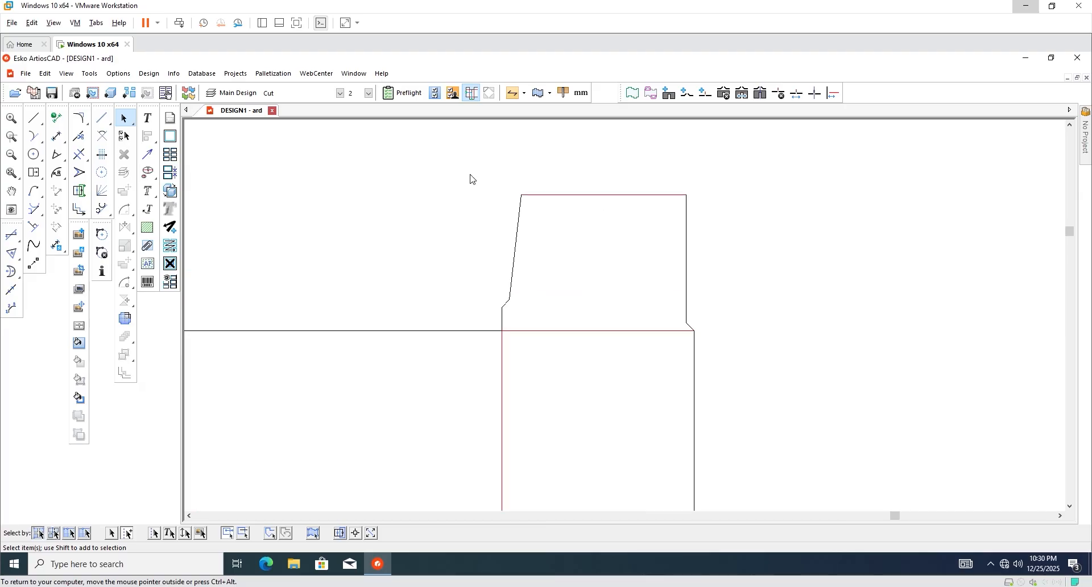
{"action": "scroll", "coordinate": [500, 228], "scroll_direction": "down", "scroll_amount": 4}
{"action": "left_click_drag", "start_coordinate": [619, 192], "coordinate": [299, 437]}
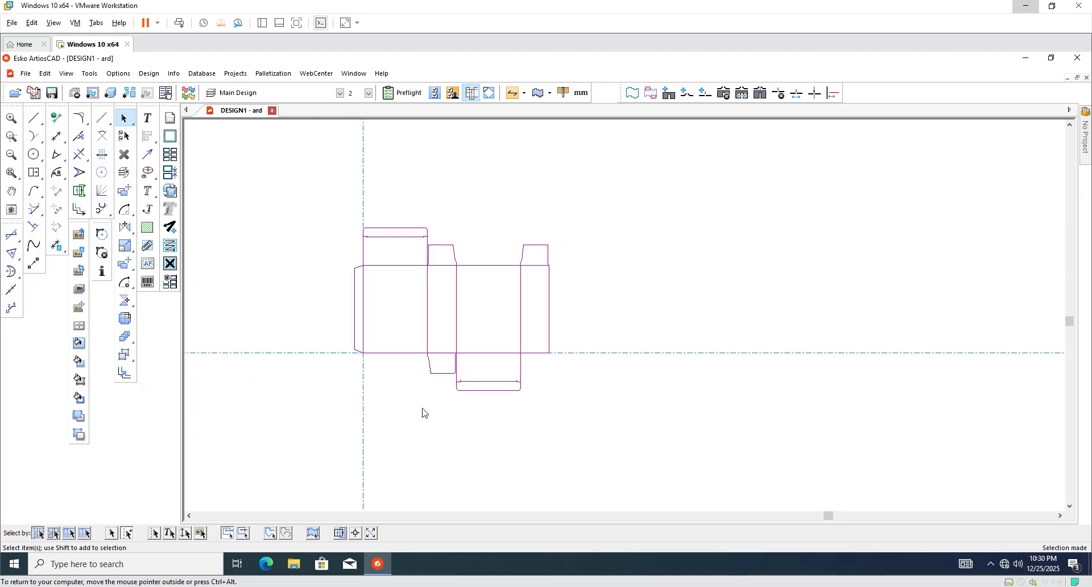
{"action": "left_click", "coordinate": [341, 93]}
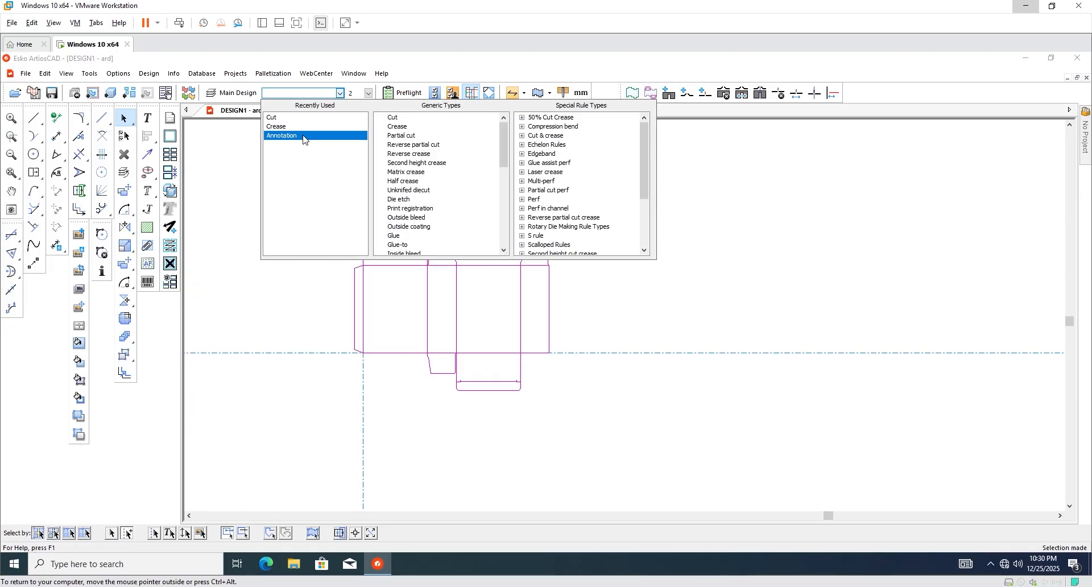
{"action": "left_click", "coordinate": [273, 118]}
Change the top and bottom flap fold lines to Crease.
{"action": "scroll", "coordinate": [398, 244], "scroll_direction": "up", "scroll_amount": 2}
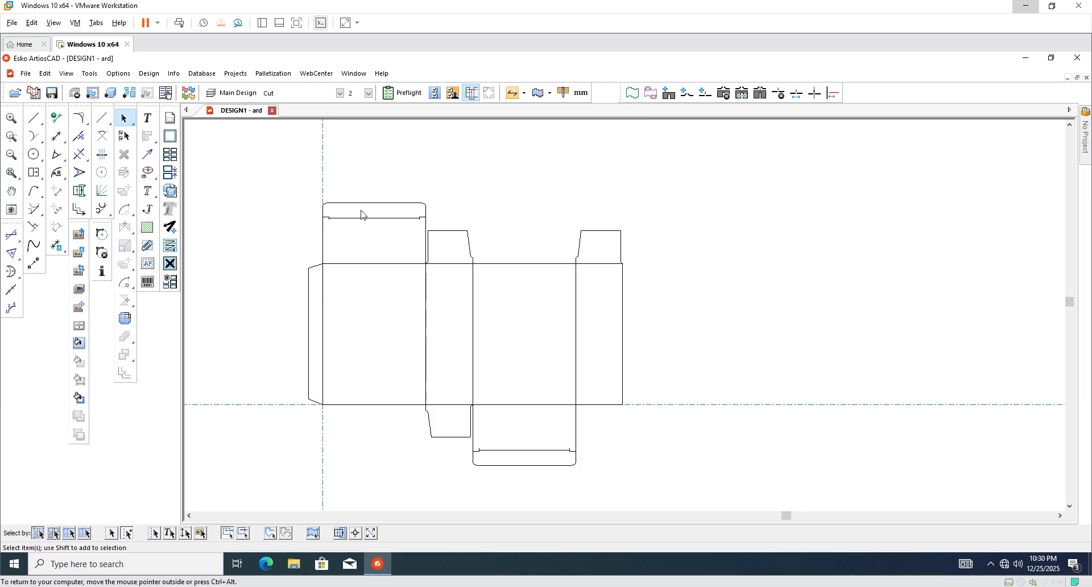
{"action": "left_click_drag", "start_coordinate": [362, 215], "coordinate": [392, 368]}
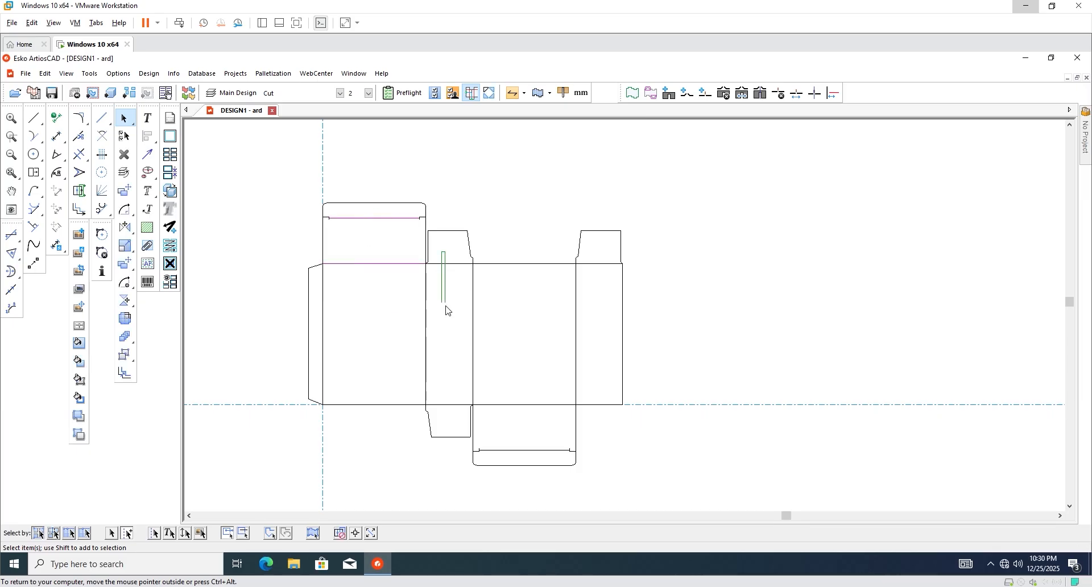
{"action": "left_click_drag", "start_coordinate": [447, 310], "coordinate": [446, 307], "text": "shift"}
{"action": "left_click_drag", "start_coordinate": [510, 388], "coordinate": [525, 458], "text": "shift"}
{"action": "left_click_drag", "start_coordinate": [446, 398], "coordinate": [448, 412], "text": "shift"}
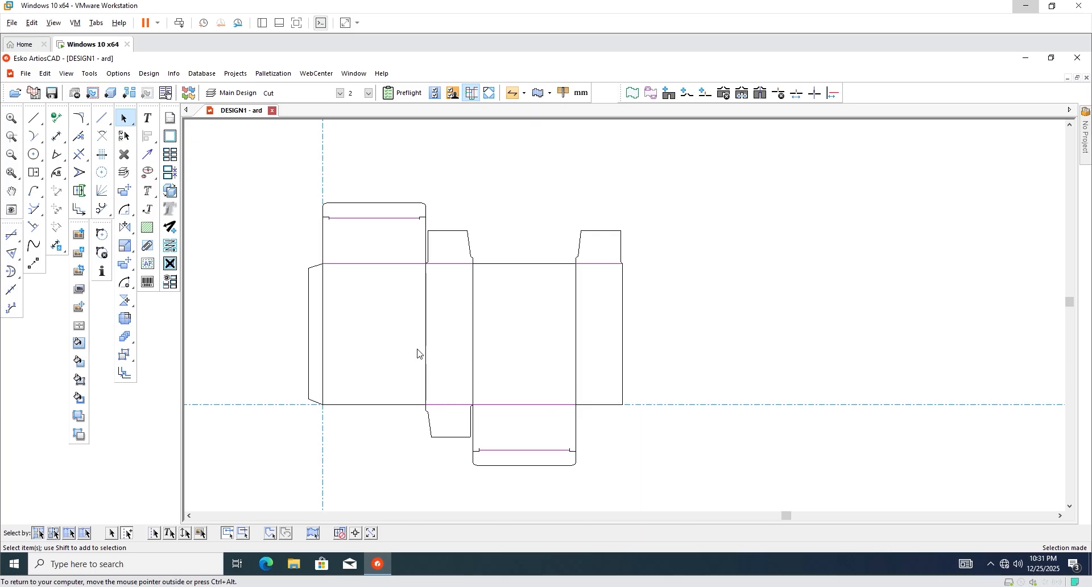
{"action": "left_click", "coordinate": [340, 93]}
{"action": "left_click", "coordinate": [281, 133]}
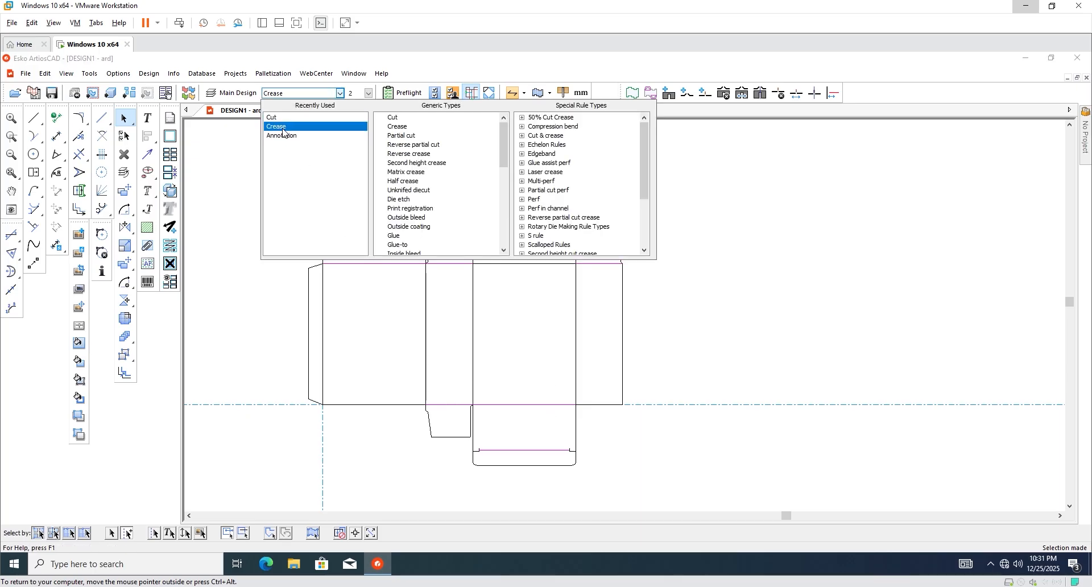
Change the four vertical panel fold lines to Crease.
{"action": "left_click", "coordinate": [743, 318]}
{"action": "left_click_drag", "start_coordinate": [322, 294], "coordinate": [609, 373]}
{"action": "left_click", "coordinate": [341, 94]}
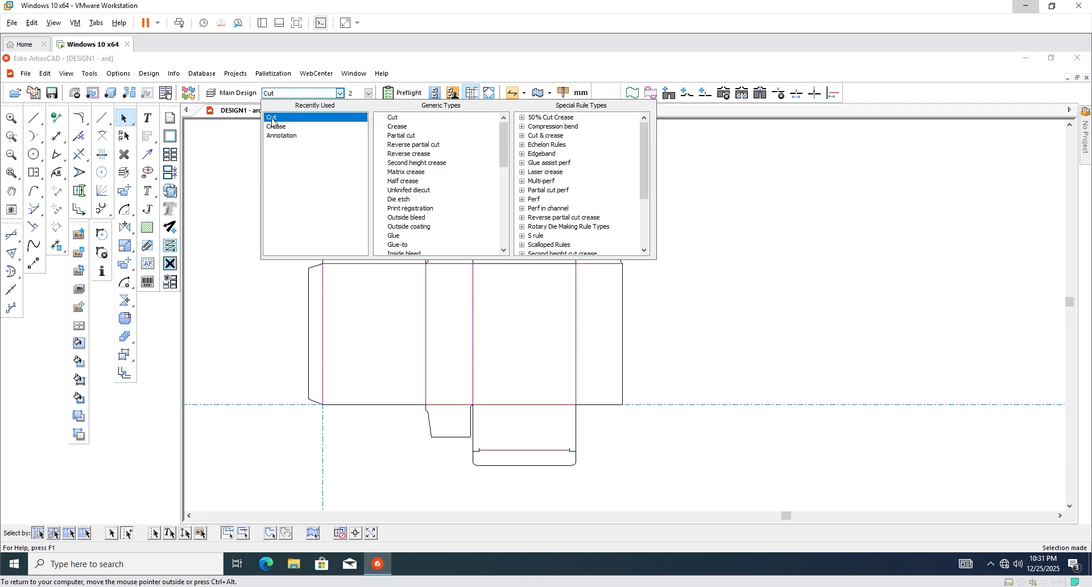
{"action": "left_click", "coordinate": [280, 133]}
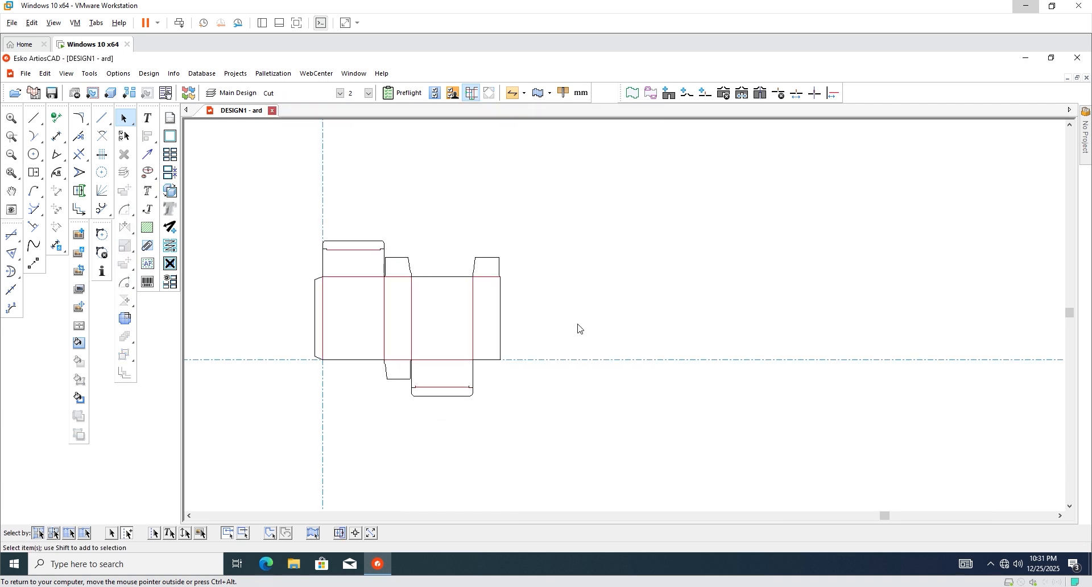
{"action": "scroll", "coordinate": [572, 324], "scroll_direction": "up", "scroll_amount": 1}
{"action": "left_click", "coordinate": [113, 94]}
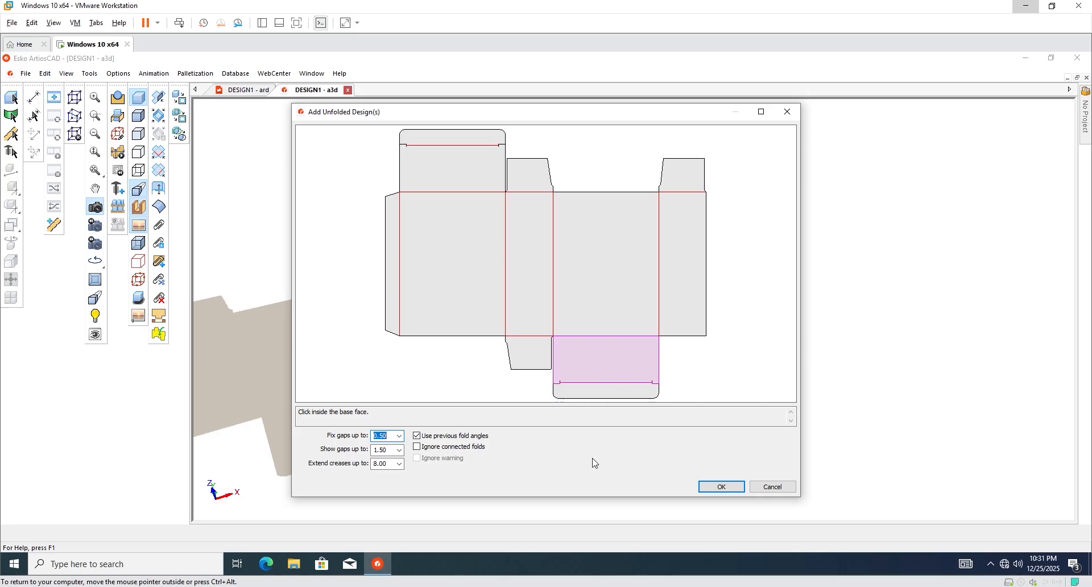
{"action": "left_click", "coordinate": [770, 491]}
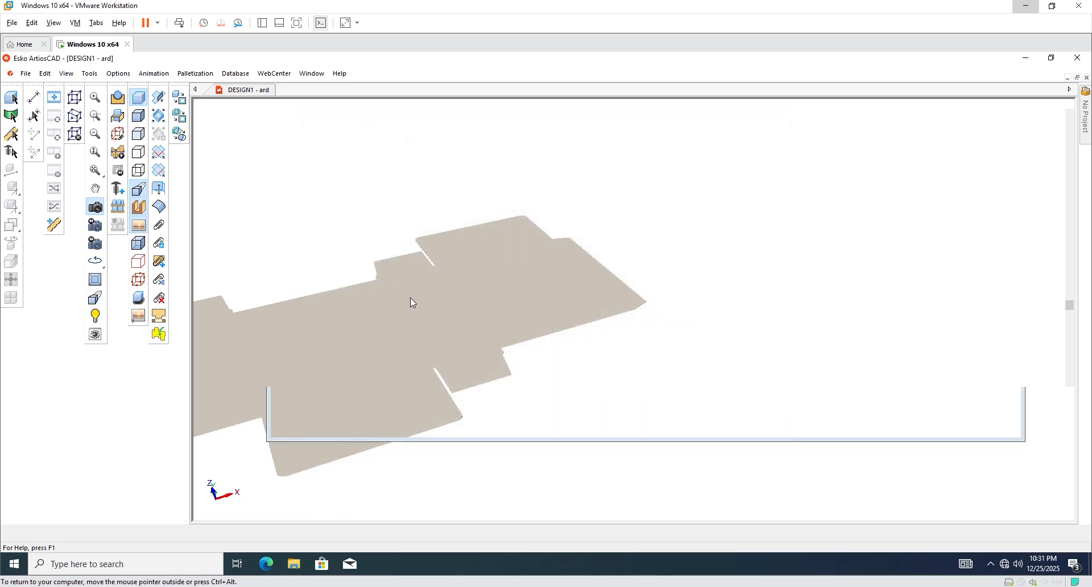
{"action": "scroll", "coordinate": [357, 275], "scroll_direction": "down", "scroll_amount": 4}
{"action": "scroll", "coordinate": [605, 326], "scroll_direction": "up", "scroll_amount": 4}
{"action": "scroll", "coordinate": [398, 310], "scroll_direction": "down", "scroll_amount": 3}
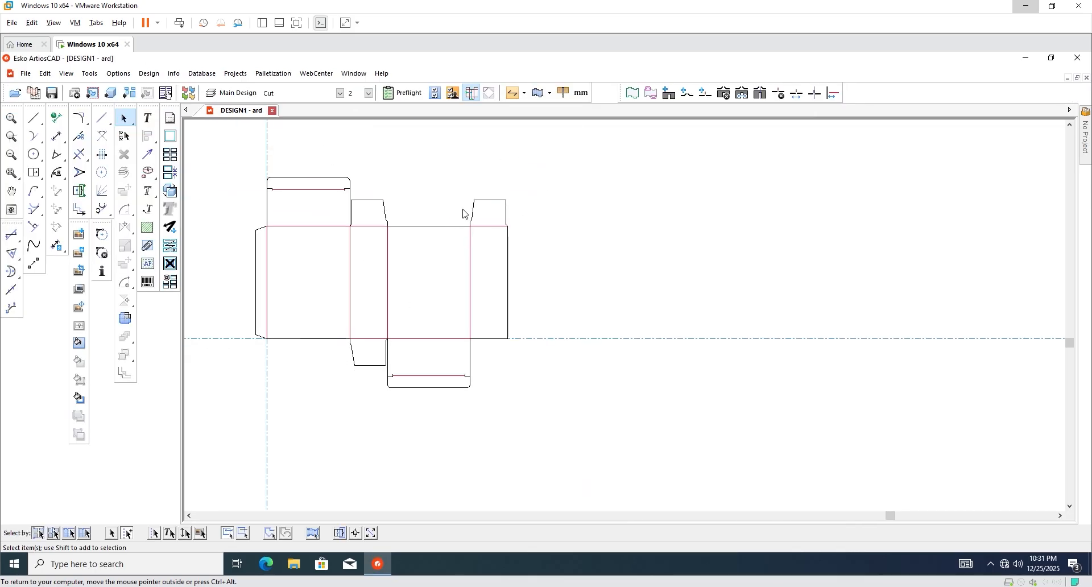
{"action": "scroll", "coordinate": [500, 213], "scroll_direction": "up", "scroll_amount": 3}
{"action": "left_click_drag", "start_coordinate": [579, 176], "coordinate": [422, 263]}
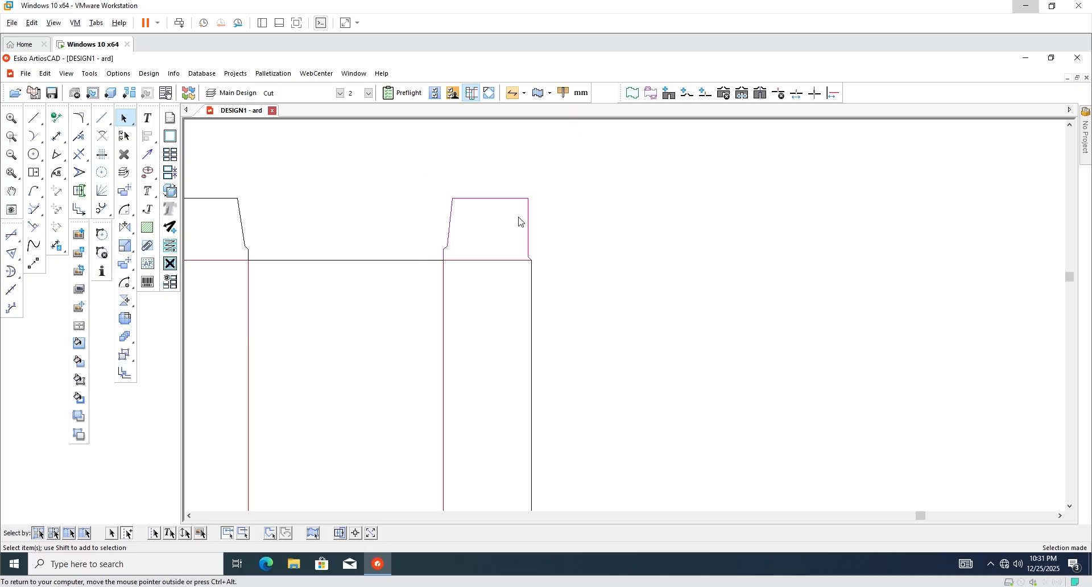
{"action": "scroll", "coordinate": [468, 188], "scroll_direction": "down", "scroll_amount": 3}
{"action": "scroll", "coordinate": [564, 231], "scroll_direction": "up", "scroll_amount": 1}
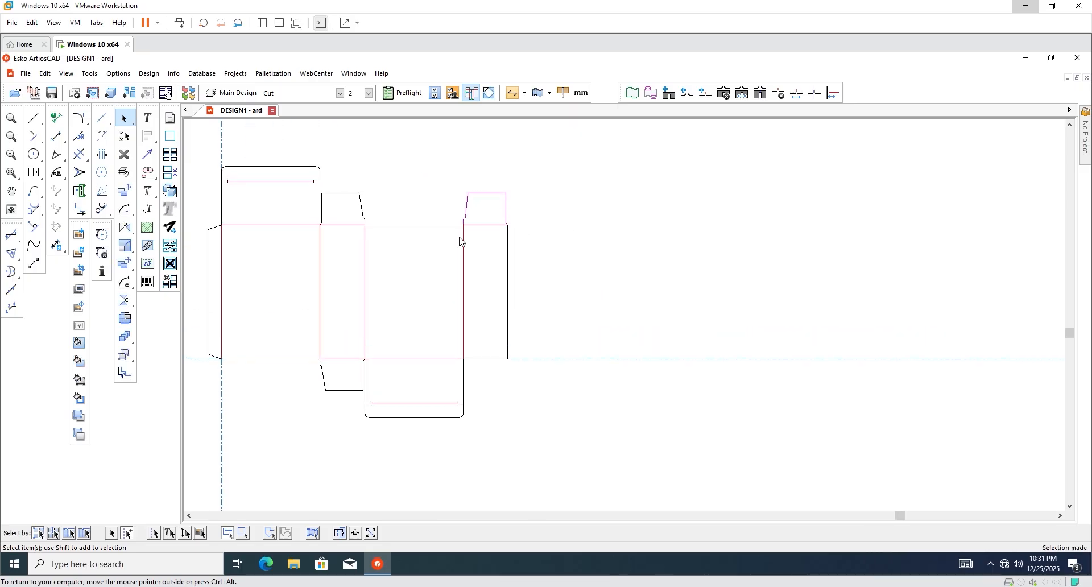
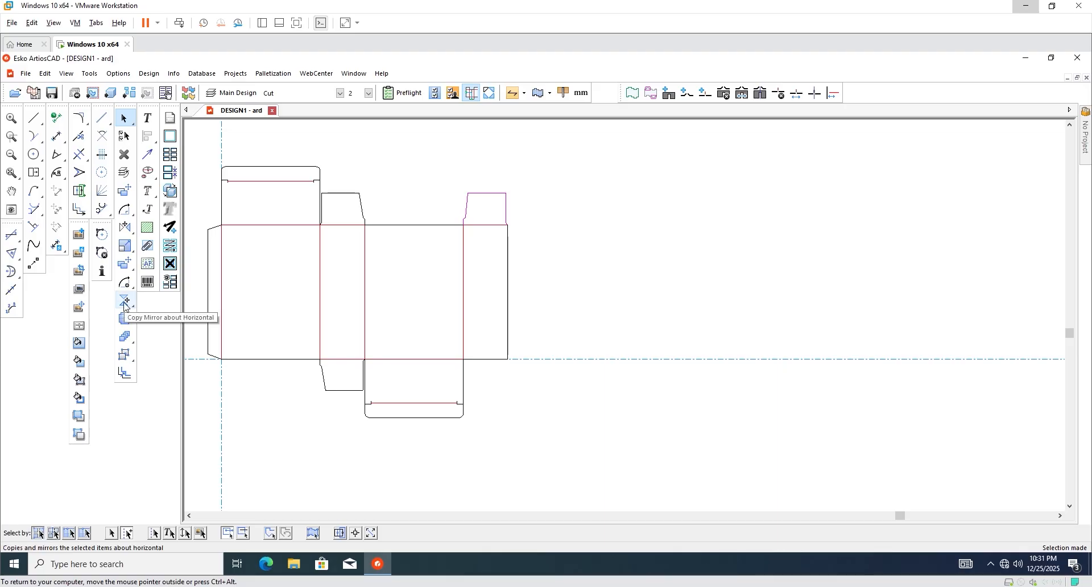
Make a horizontally mirrored copy of the top-right tuck flap at the entered Y offset.
{"action": "left_click", "coordinate": [125, 301]}
{"action": "scroll", "coordinate": [507, 373], "scroll_direction": "up", "scroll_amount": 2}
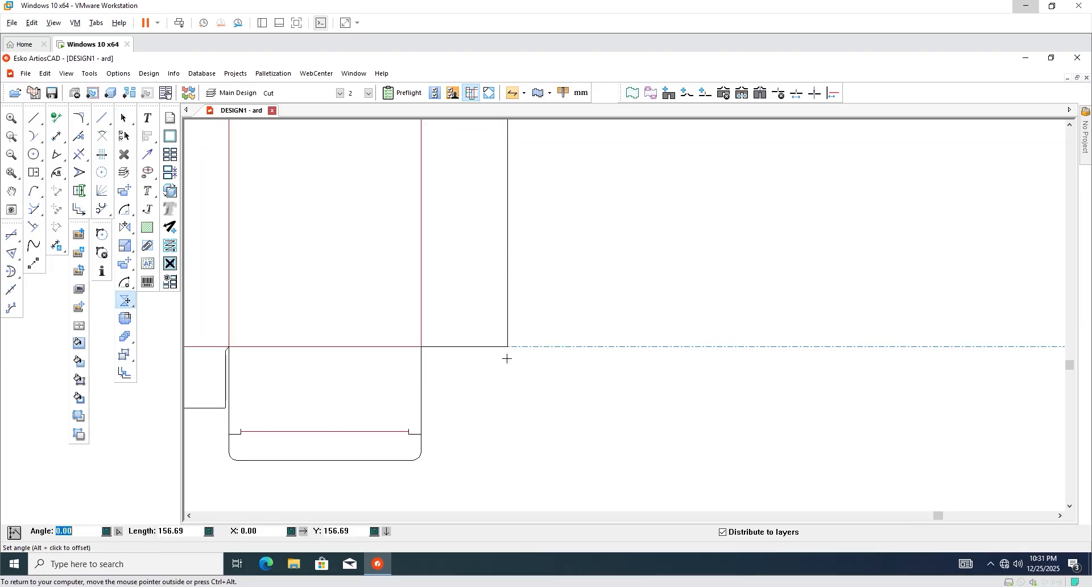
{"action": "scroll", "coordinate": [515, 359], "scroll_direction": "down", "scroll_amount": 2}
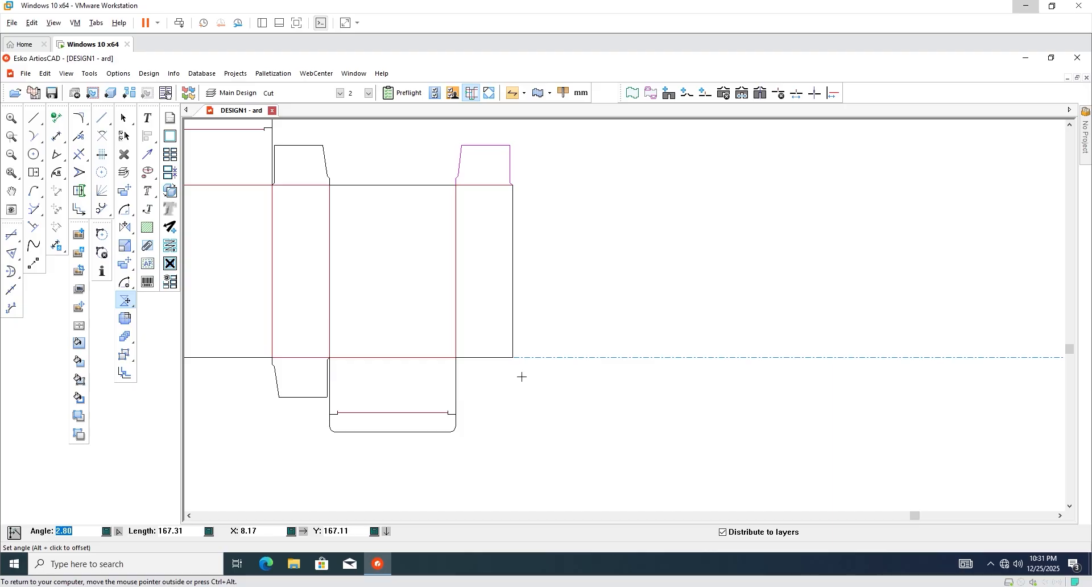
{"action": "scroll", "coordinate": [522, 376], "scroll_direction": "up", "scroll_amount": 3}
{"action": "key", "text": "Tab"}
{"action": "key", "text": "Tab"}
{"action": "key", "text": "Tab"}
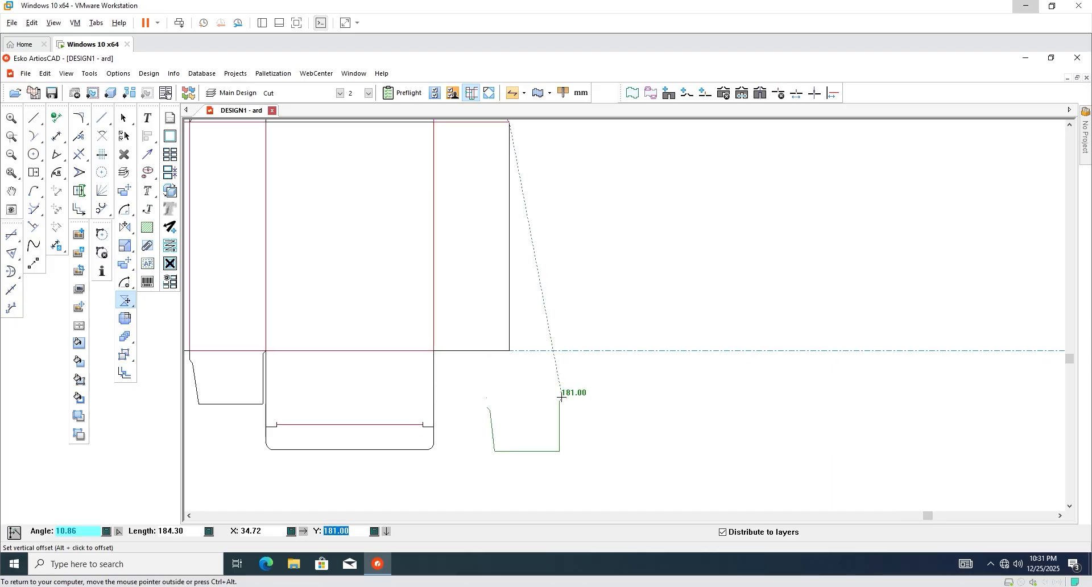
{"action": "key", "text": "Return"}
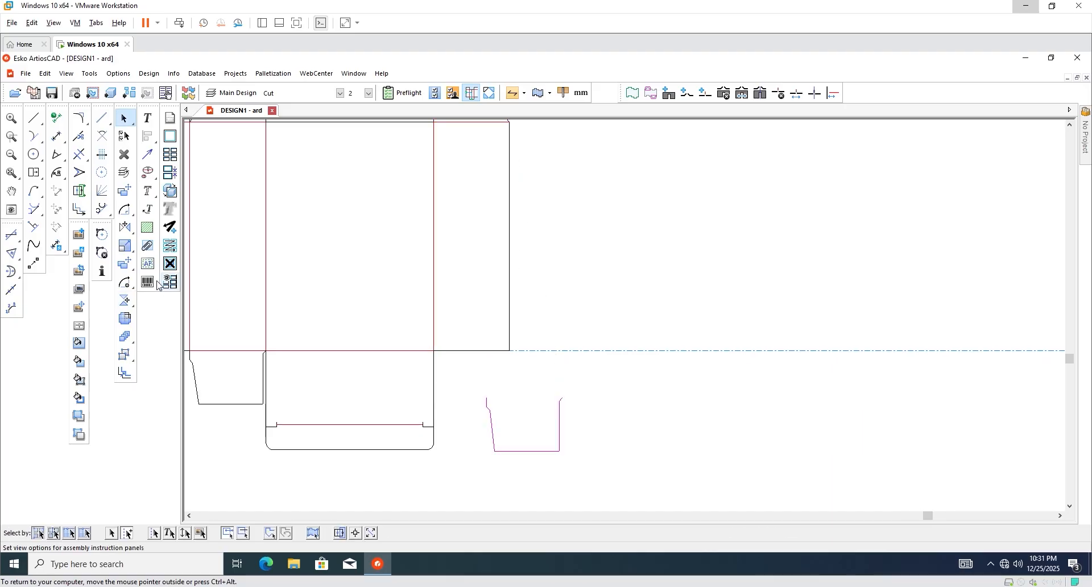
Rotate the copied flap 90° and mirror it about vertical to sit under the right panel.
{"action": "left_click", "coordinate": [126, 212]}
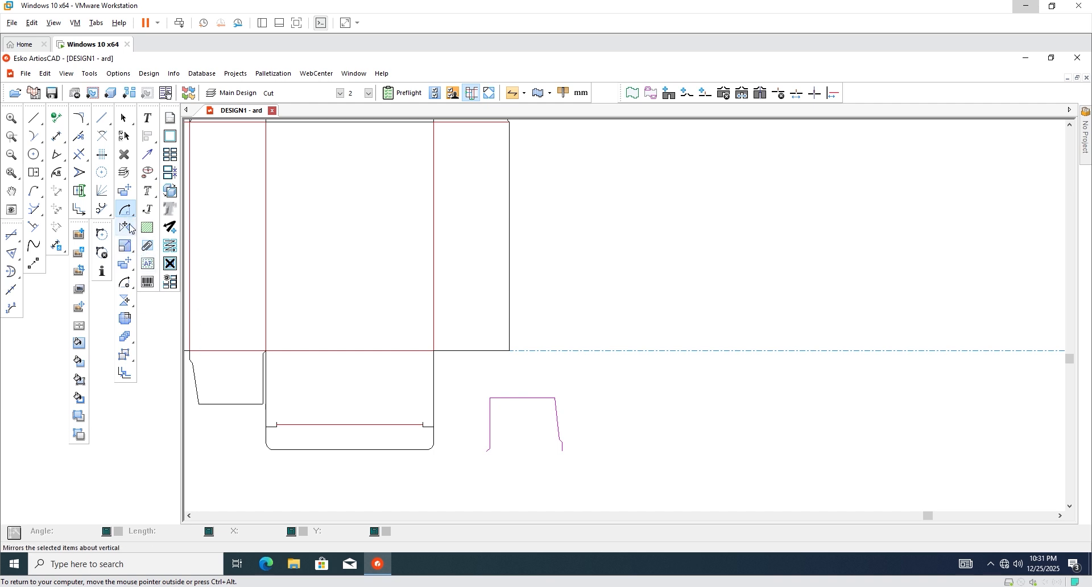
{"action": "left_click_drag", "start_coordinate": [130, 229], "coordinate": [168, 232]}
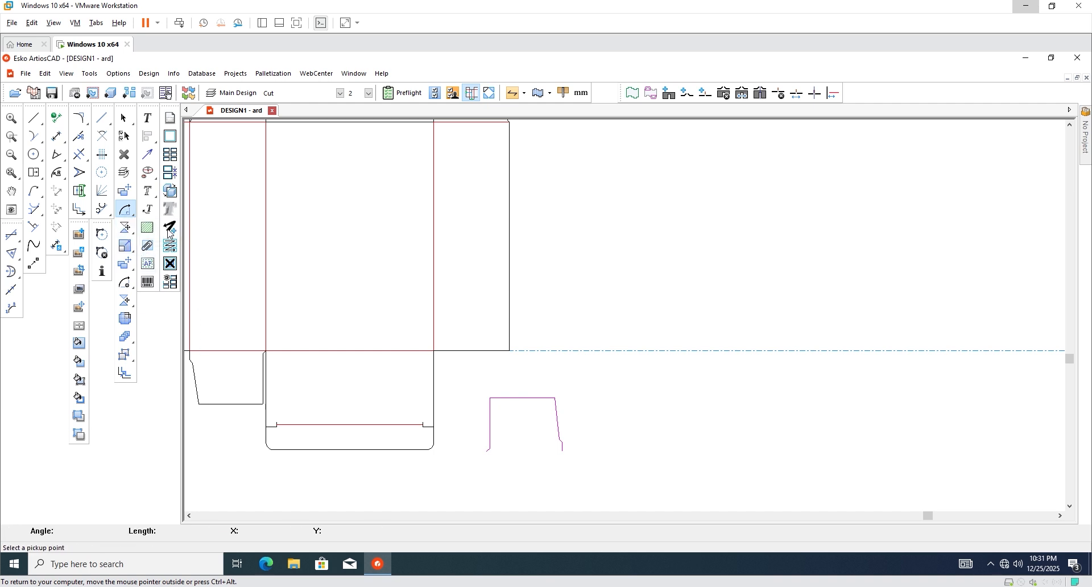
{"action": "left_click", "coordinate": [486, 451]}
{"action": "scroll", "coordinate": [441, 373], "scroll_direction": "up", "scroll_amount": 3}
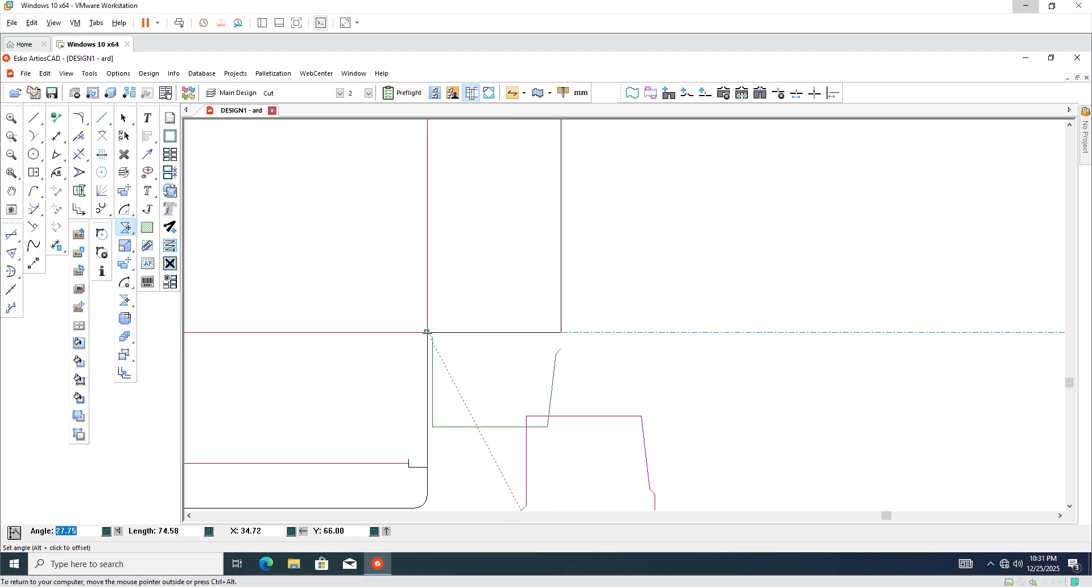
{"action": "left_click", "coordinate": [428, 332]}
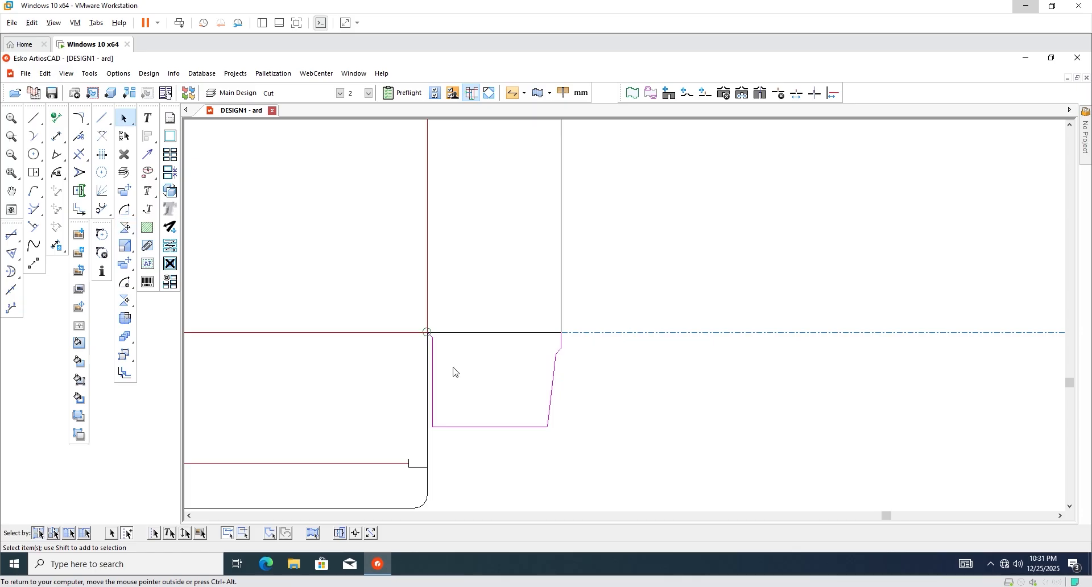
{"action": "scroll", "coordinate": [451, 371], "scroll_direction": "down", "scroll_amount": 3}
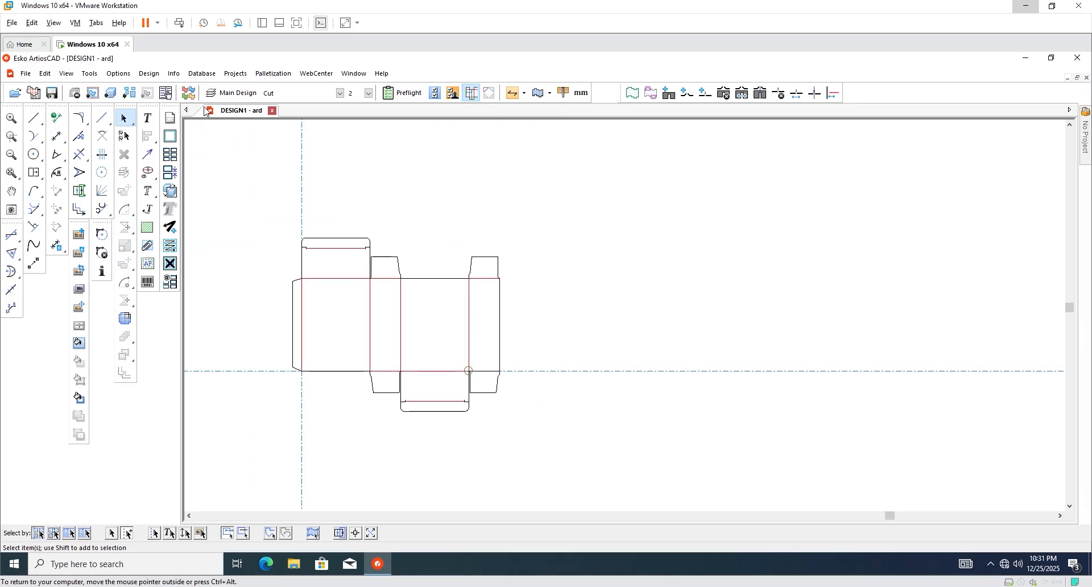
Run Design > Design Checks, keep double lines, then convert the carton dieline to 3D.
{"action": "left_click", "coordinate": [173, 74]}
{"action": "left_click", "coordinate": [149, 74]}
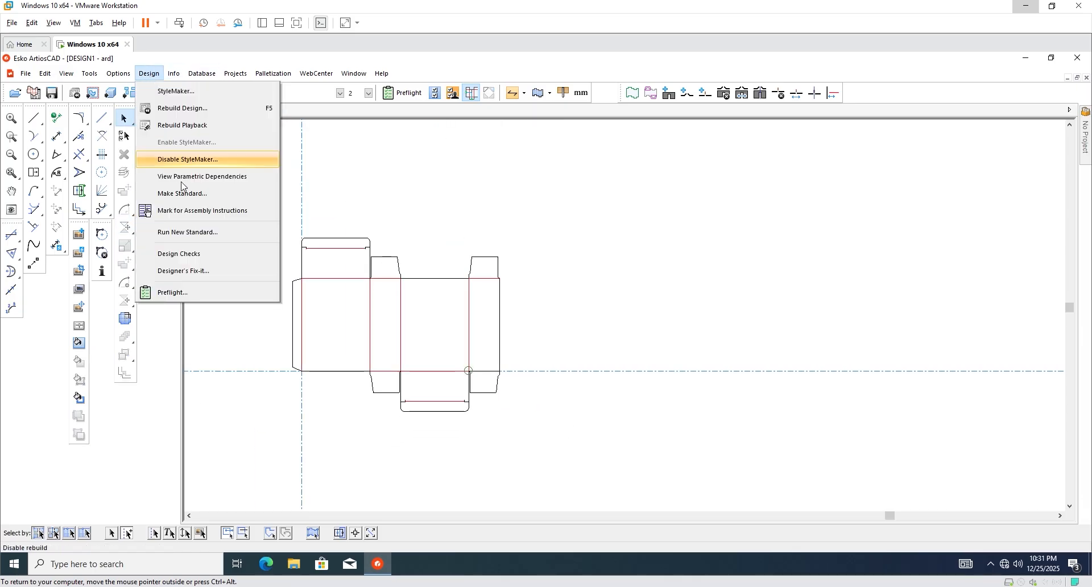
{"action": "left_click", "coordinate": [188, 254]}
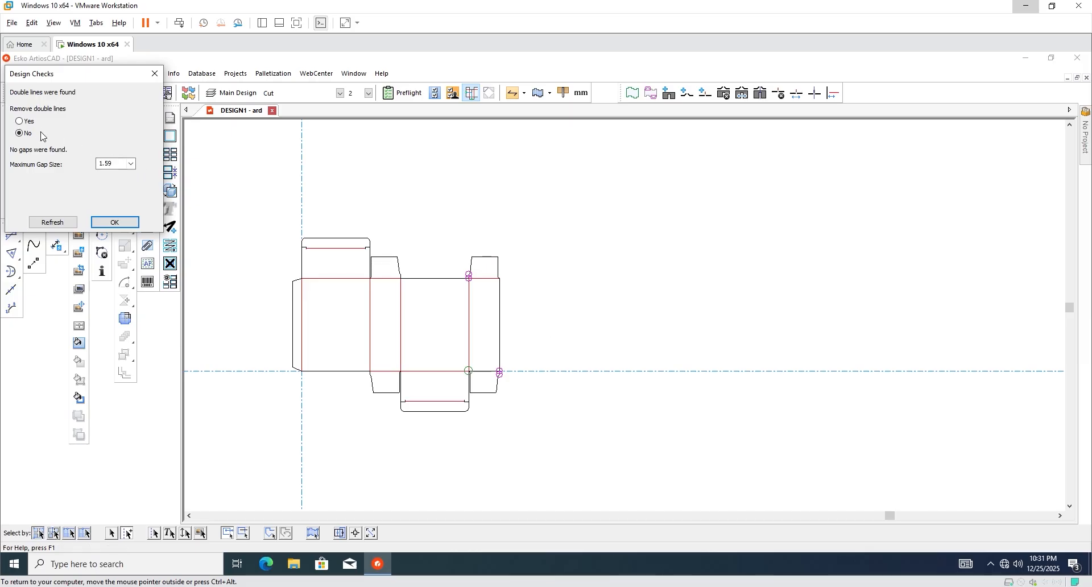
{"action": "left_click", "coordinate": [114, 222]}
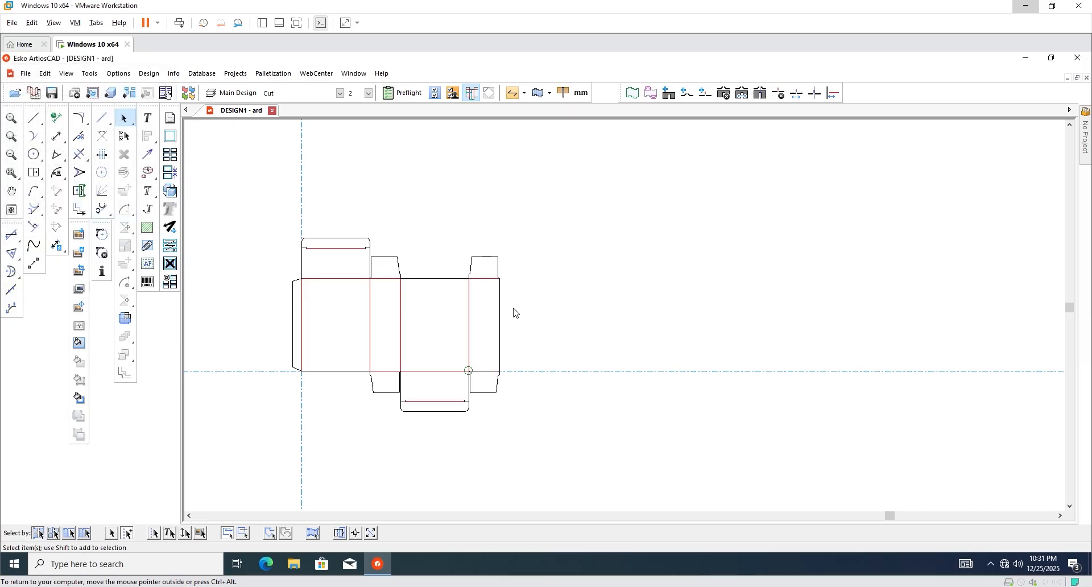
{"action": "left_click", "coordinate": [111, 93]}
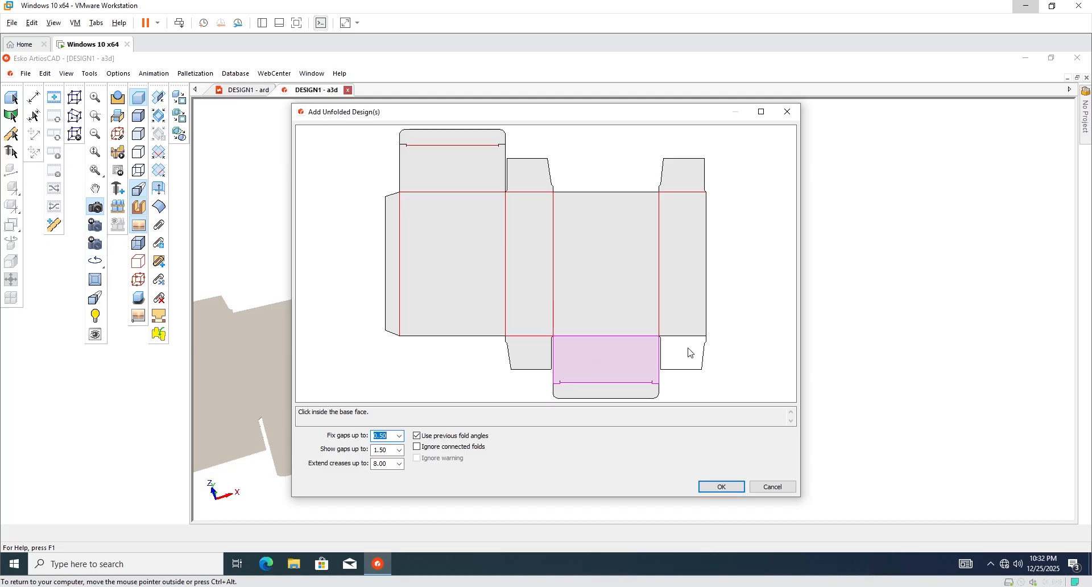
Try the bottom panel as base face, then cancel back to the flat design.
{"action": "left_click", "coordinate": [689, 347]}
{"action": "left_click", "coordinate": [619, 367]}
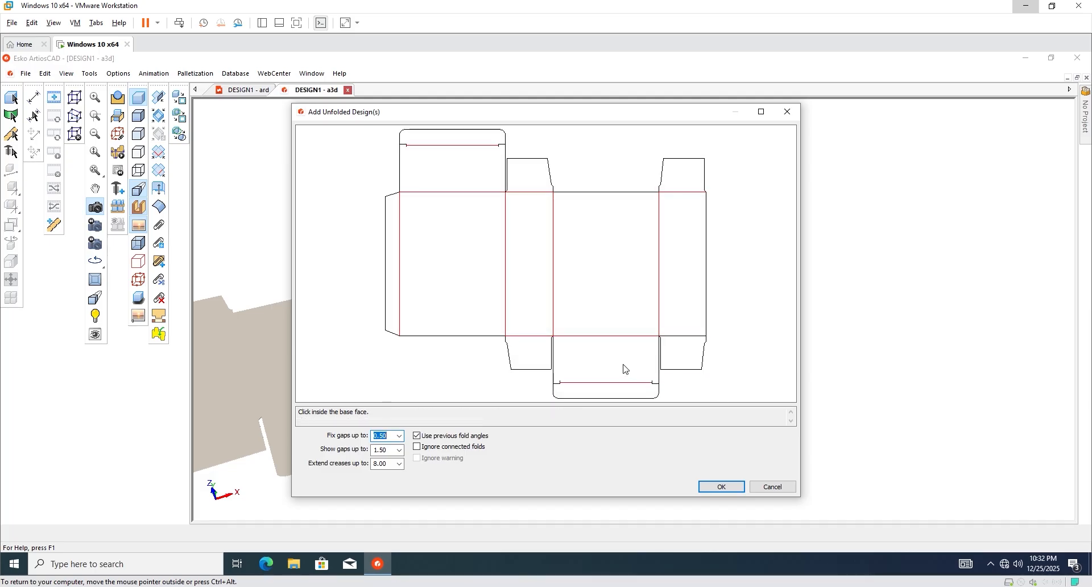
{"action": "left_click", "coordinate": [625, 369]}
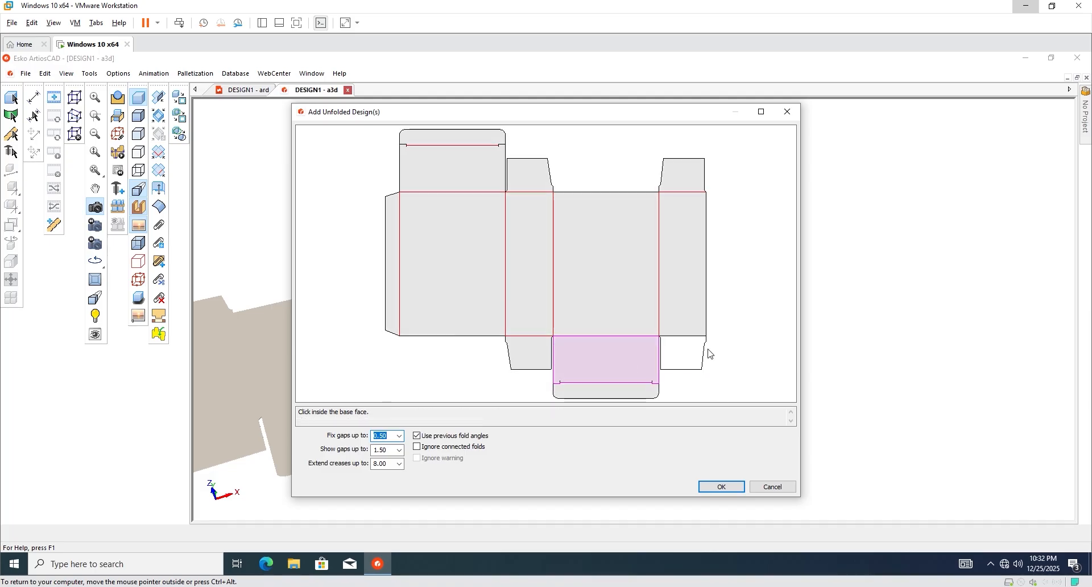
{"action": "left_click", "coordinate": [735, 487]}
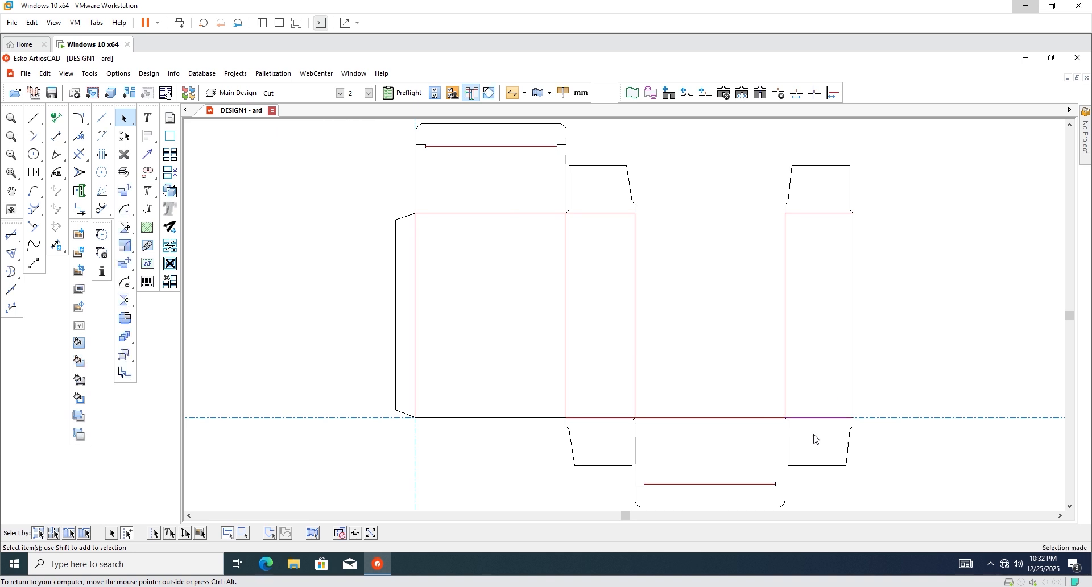
With Crease line type active, select the whole carton and fold it in 3D on the bottom panel.
{"action": "left_click", "coordinate": [301, 92]}
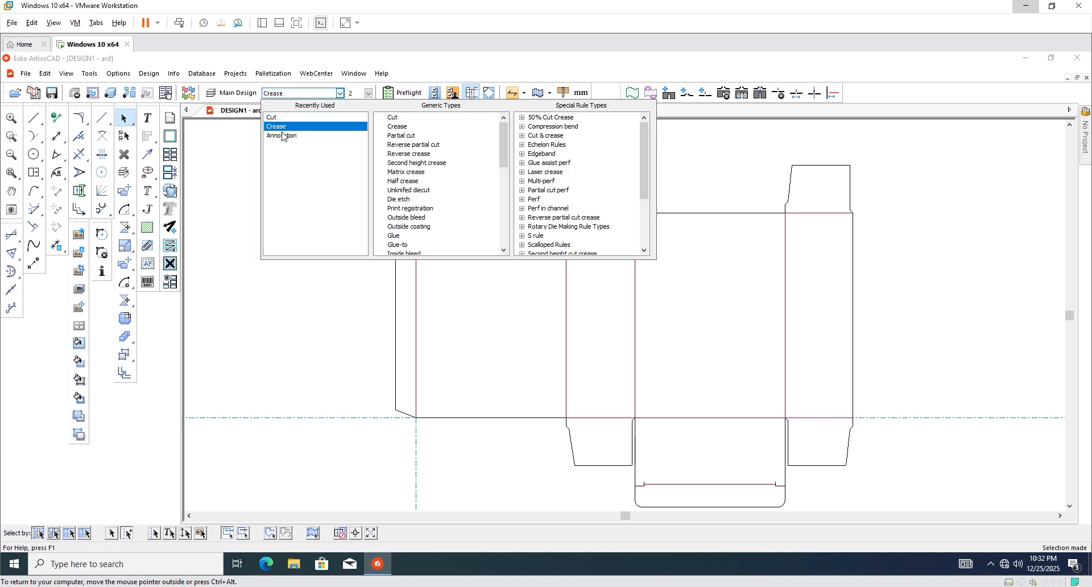
{"action": "left_click", "coordinate": [281, 127]}
{"action": "left_click_drag", "start_coordinate": [300, 154], "coordinate": [643, 472]}
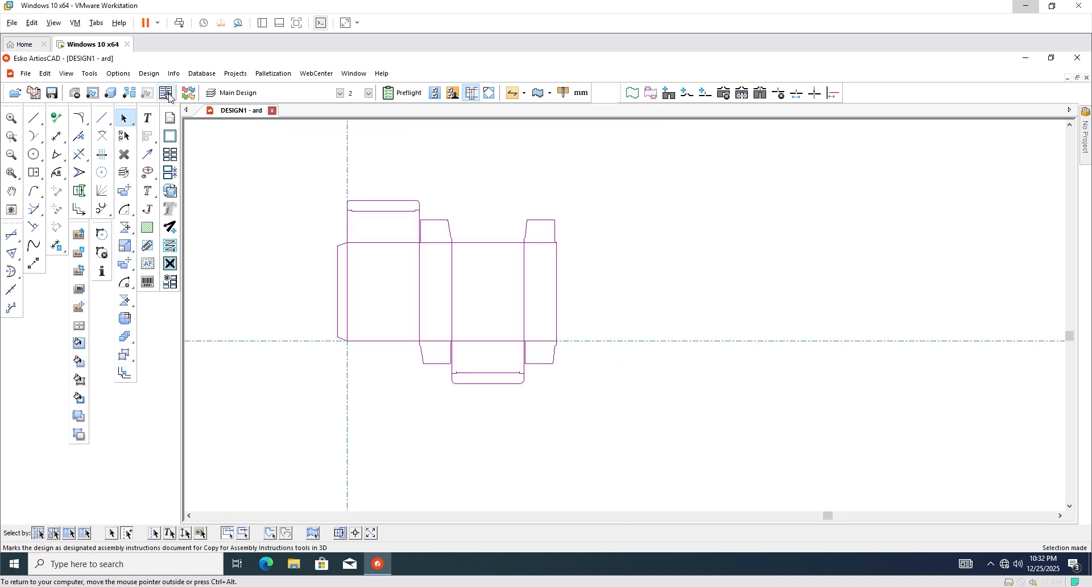
{"action": "left_click", "coordinate": [110, 93]}
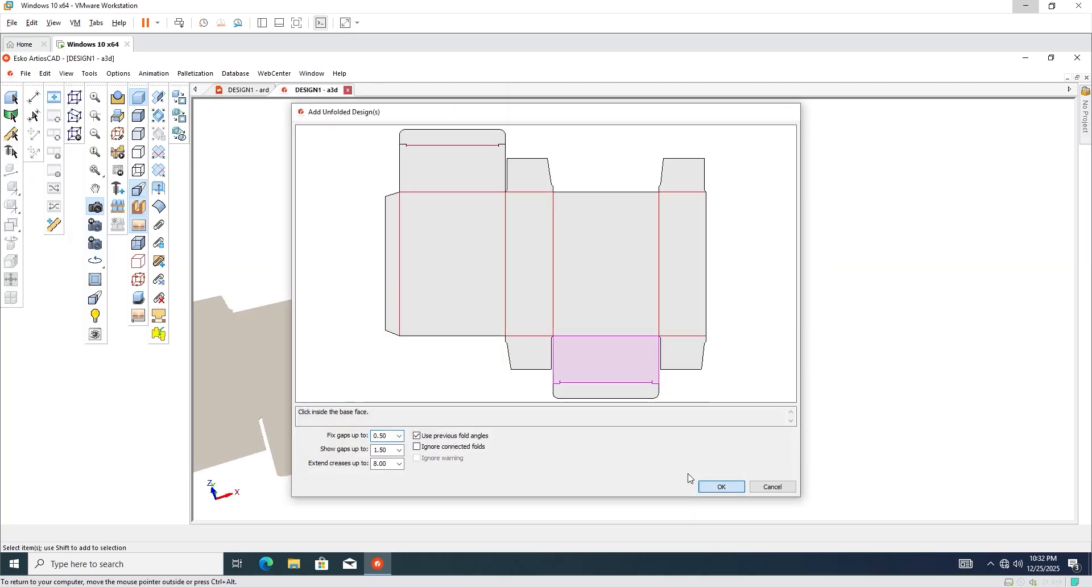
{"action": "left_click", "coordinate": [716, 487]}
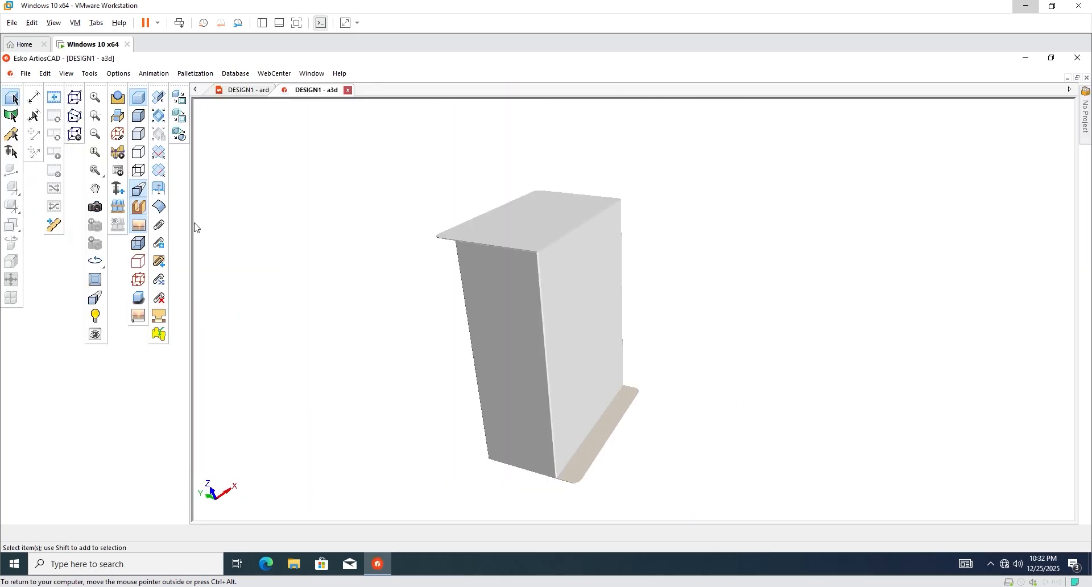
Orbit the box and fold the top flap's crease to 88°.
{"action": "left_click", "coordinate": [95, 206]}
{"action": "left_click_drag", "start_coordinate": [446, 307], "coordinate": [619, 322]}
{"action": "left_click", "coordinate": [159, 98]}
{"action": "left_click", "coordinate": [538, 265]}
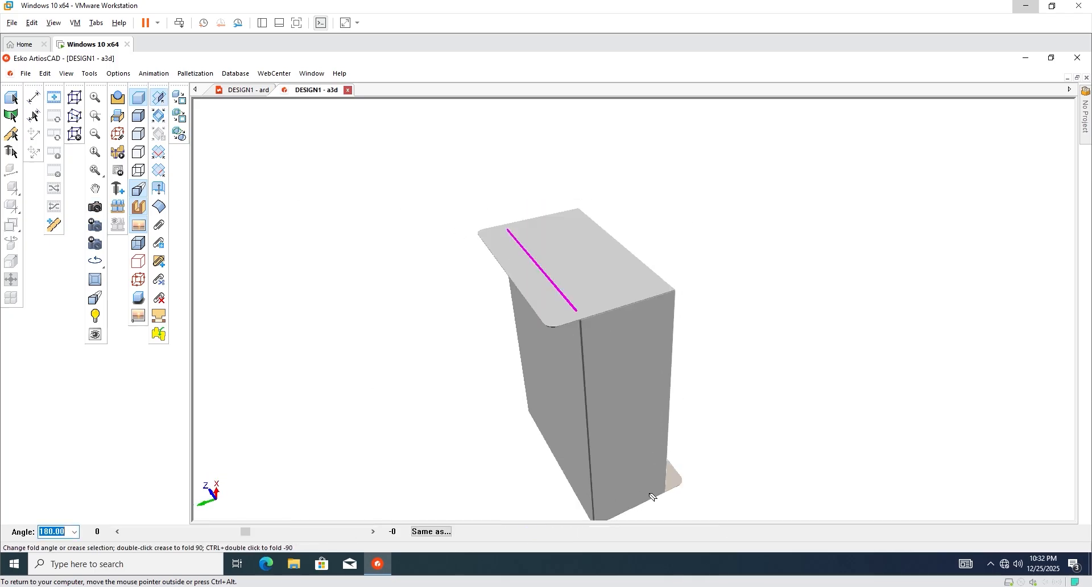
{"action": "left_click_drag", "start_coordinate": [246, 532], "coordinate": [185, 530]}
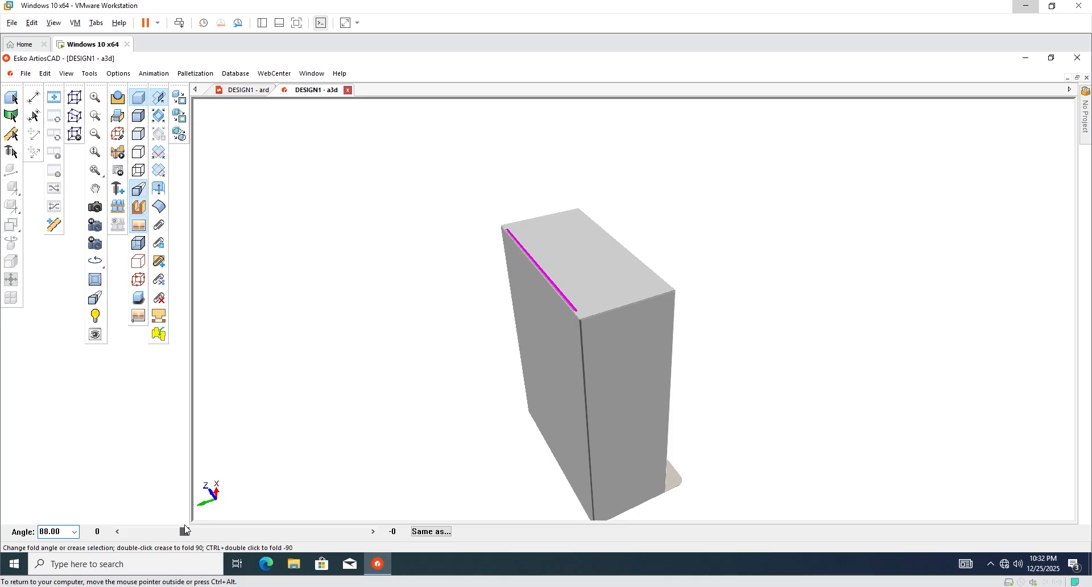
{"action": "double_click", "coordinate": [65, 531]}
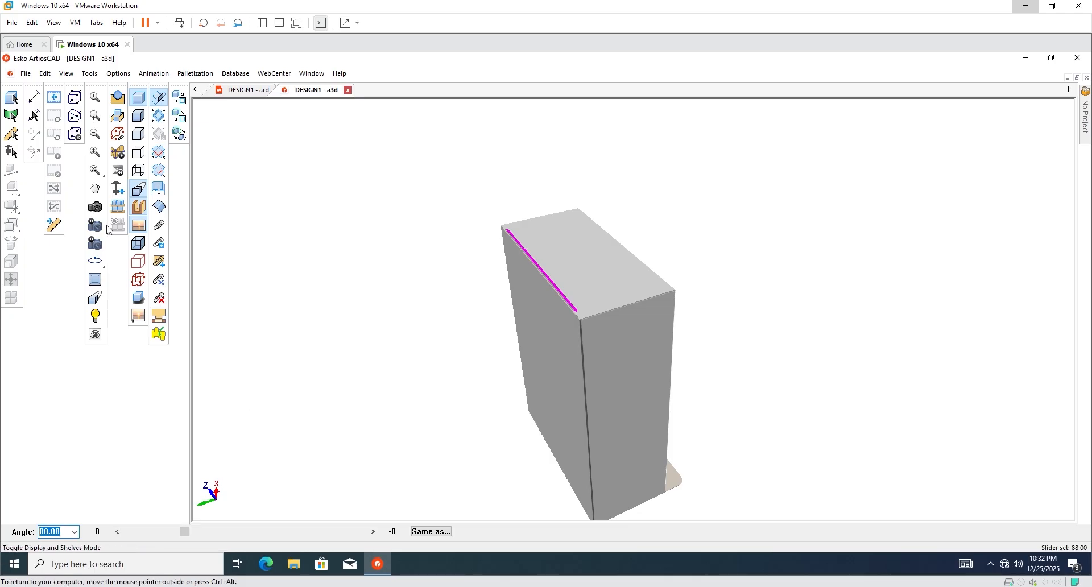
From a level side view, fold the bottom flap to 90° and close the 3D view.
{"action": "left_click", "coordinate": [95, 208]}
{"action": "left_click_drag", "start_coordinate": [569, 256], "coordinate": [480, 390]}
{"action": "left_click", "coordinate": [158, 97]}
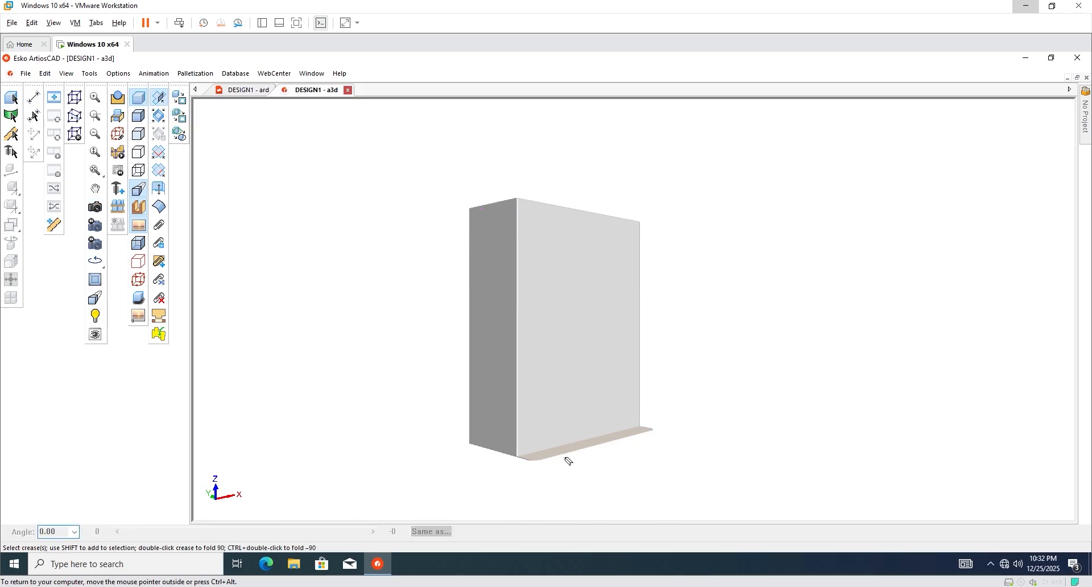
{"action": "left_click", "coordinate": [567, 453]}
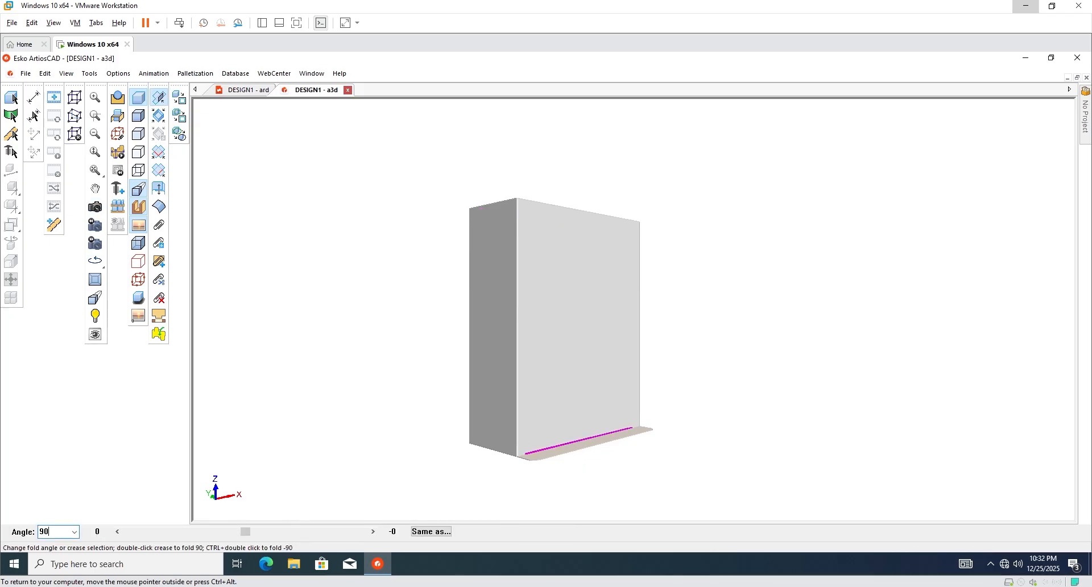
{"action": "type", "text": "90"}
{"action": "key", "text": "Return"}
{"action": "left_click", "coordinate": [11, 98]}
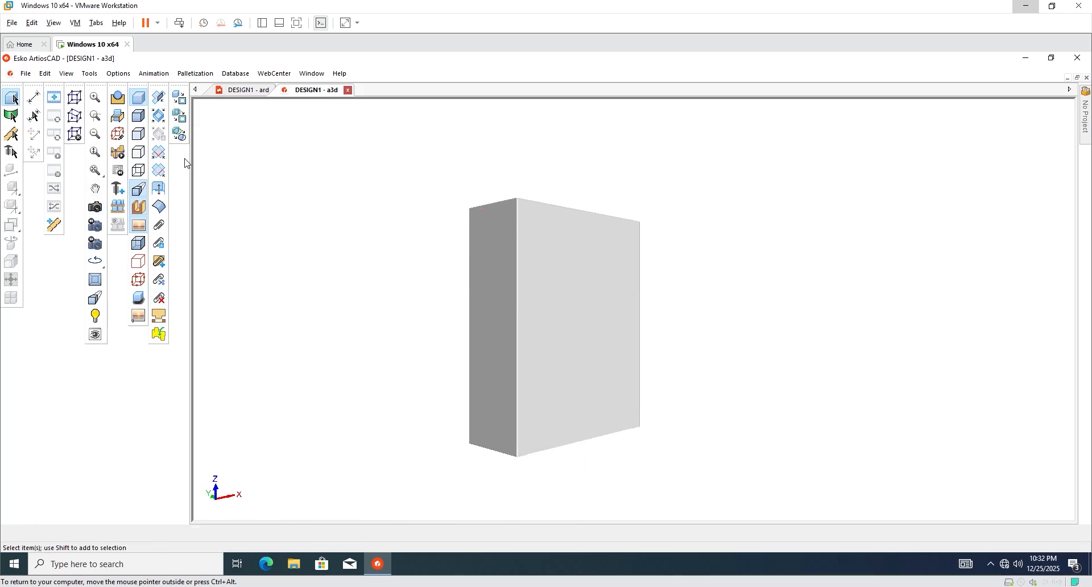
{"action": "left_click", "coordinate": [345, 92]}
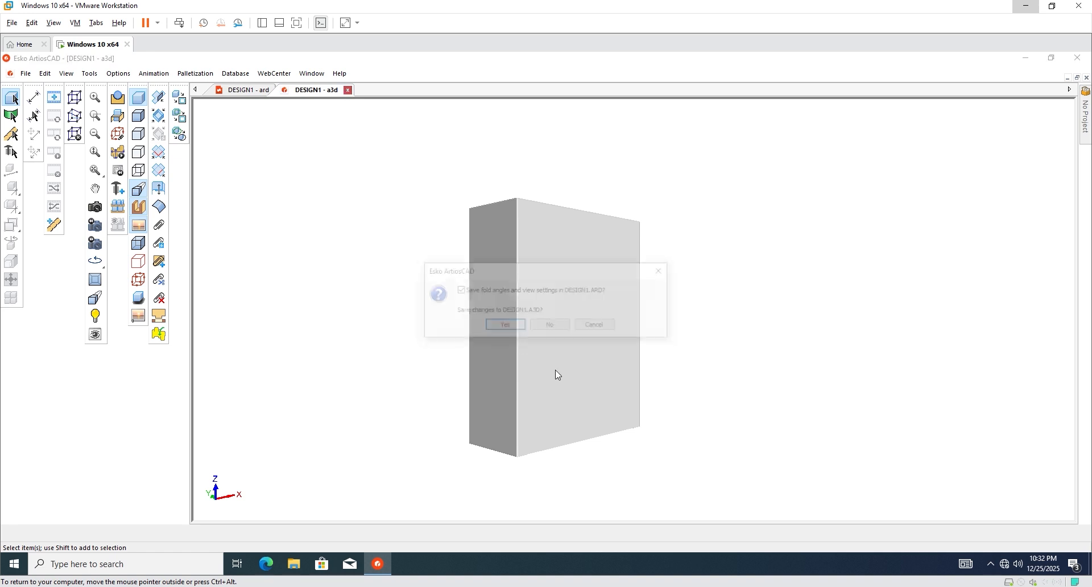
Discard the 3D changes, then copy the whole box dieline and place it to the upper right.
{"action": "left_click", "coordinate": [554, 326]}
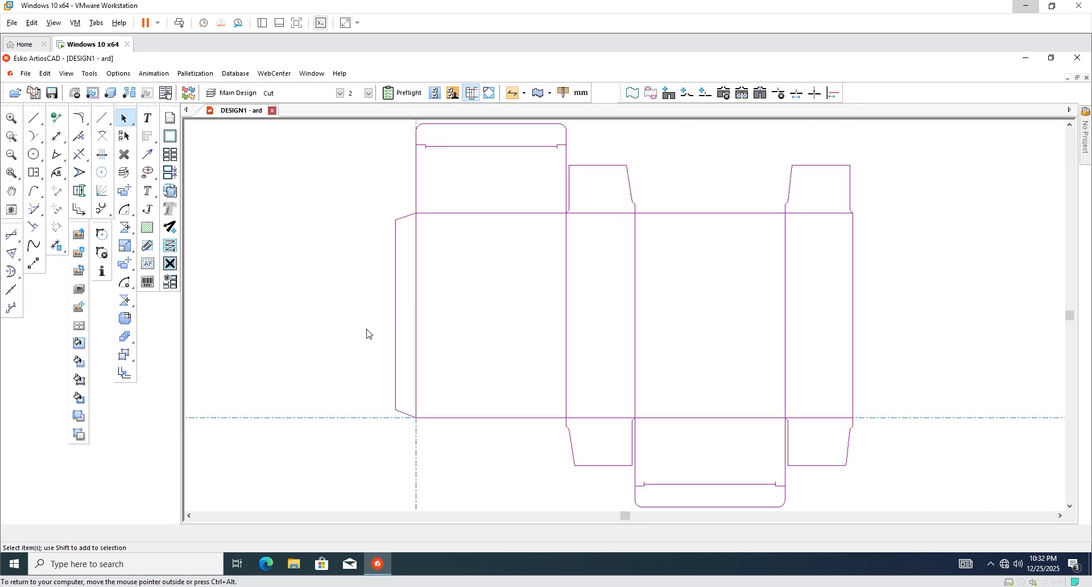
{"action": "scroll", "coordinate": [282, 311], "scroll_direction": "down", "scroll_amount": 4}
{"action": "mouse_move", "coordinate": [453, 225]}
{"action": "left_mouse_down"}
{"action": "mouse_move", "coordinate": [297, 408]}
{"action": "mouse_move", "coordinate": [283, 383]}
{"action": "left_mouse_up"}
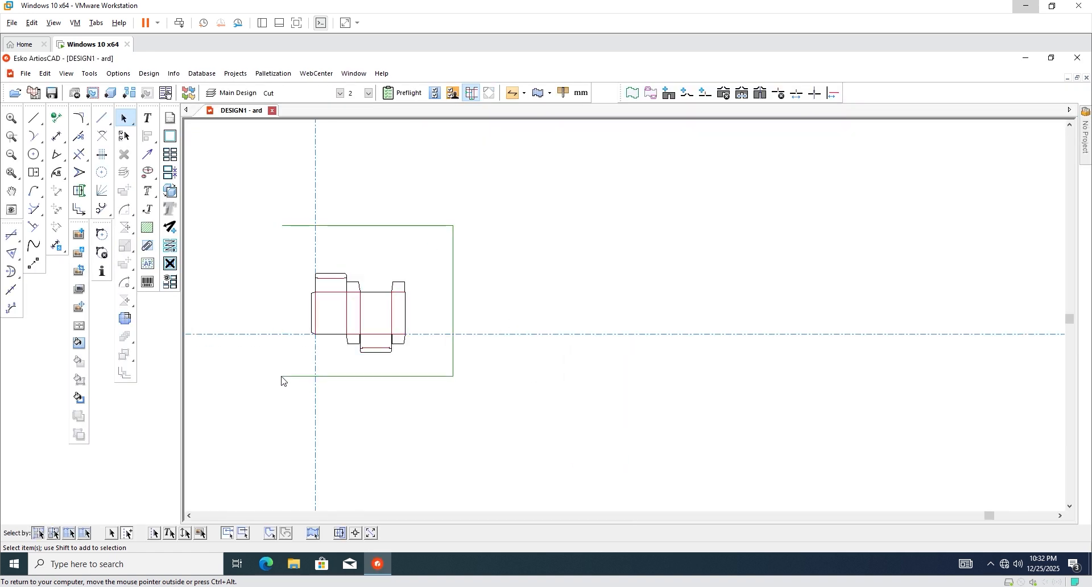
{"action": "scroll", "coordinate": [449, 317], "scroll_direction": "up", "scroll_amount": 2}
{"action": "scroll", "coordinate": [460, 323], "scroll_direction": "down", "scroll_amount": 1}
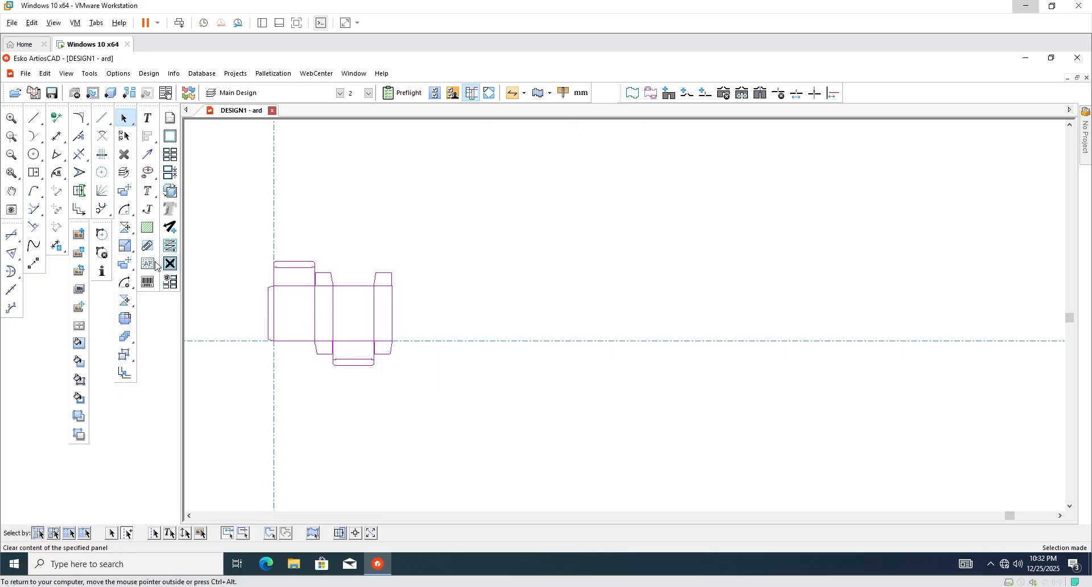
{"action": "left_click", "coordinate": [125, 263]}
{"action": "left_click", "coordinate": [273, 341]}
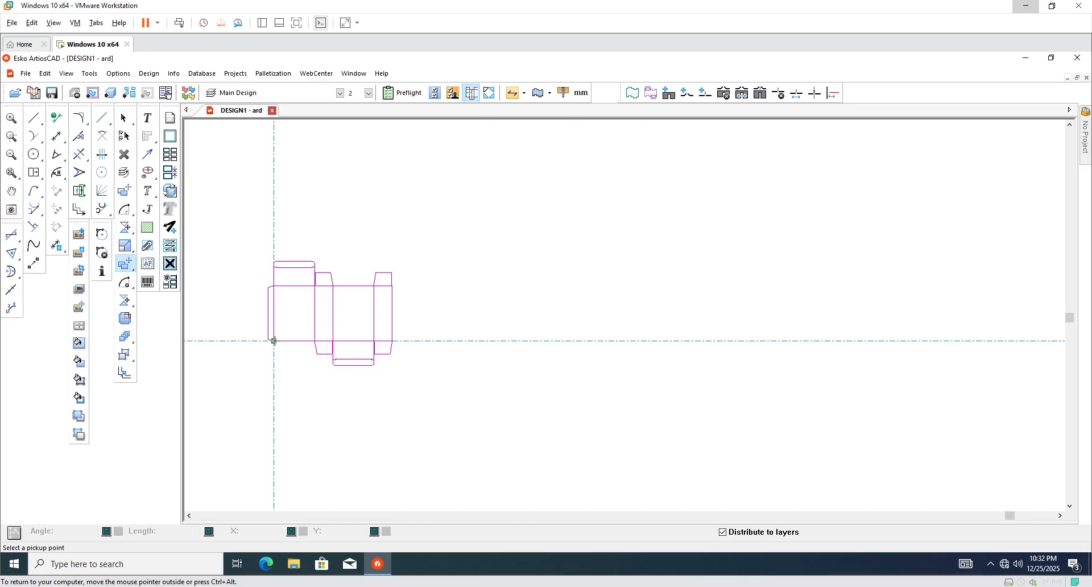
{"action": "left_click", "coordinate": [481, 304]}
{"action": "scroll", "coordinate": [671, 276], "scroll_direction": "up", "scroll_amount": 1}
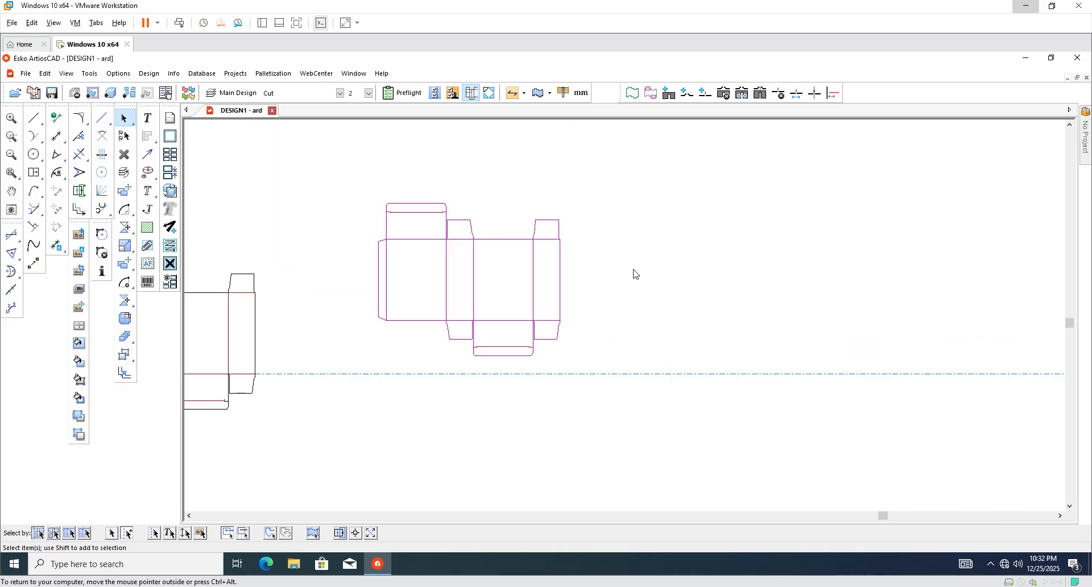
{"action": "left_click", "coordinate": [634, 272]}
{"action": "scroll", "coordinate": [447, 210], "scroll_direction": "up", "scroll_amount": 1}
{"action": "scroll", "coordinate": [427, 245], "scroll_direction": "down", "scroll_amount": 1}
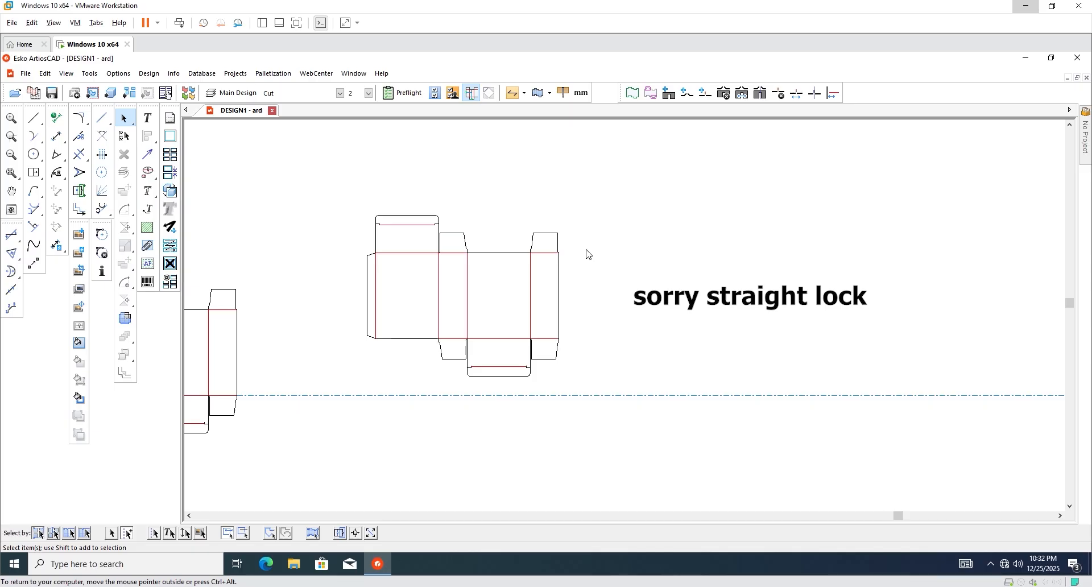
Delete the copied box's top flaps and the small diagonal at the panel corner.
{"action": "scroll", "coordinate": [586, 251], "scroll_direction": "up", "scroll_amount": 1}
{"action": "scroll", "coordinate": [509, 274], "scroll_direction": "down", "scroll_amount": 1}
{"action": "scroll", "coordinate": [370, 232], "scroll_direction": "up", "scroll_amount": 1}
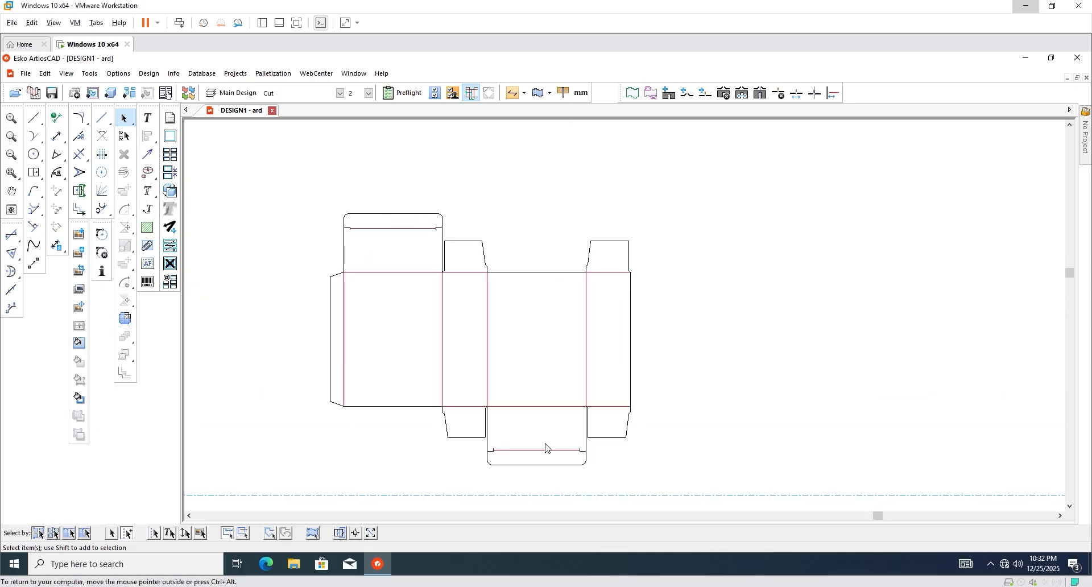
{"action": "scroll", "coordinate": [491, 318], "scroll_direction": "down", "scroll_amount": 1}
{"action": "scroll", "coordinate": [537, 267], "scroll_direction": "up", "scroll_amount": 1}
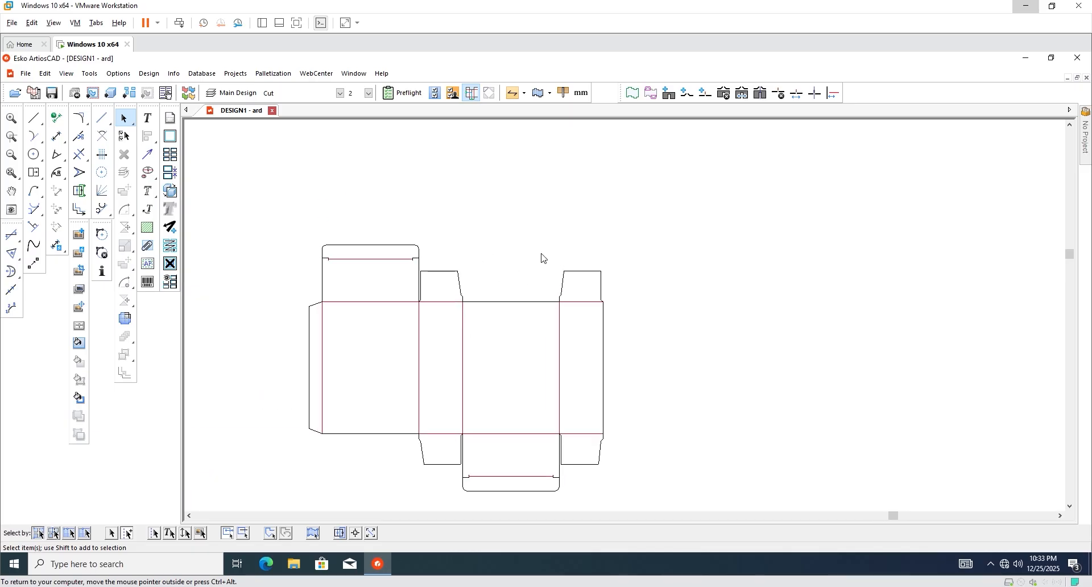
{"action": "scroll", "coordinate": [524, 319], "scroll_direction": "down", "scroll_amount": 1}
{"action": "left_click_drag", "start_coordinate": [334, 254], "coordinate": [630, 295]}
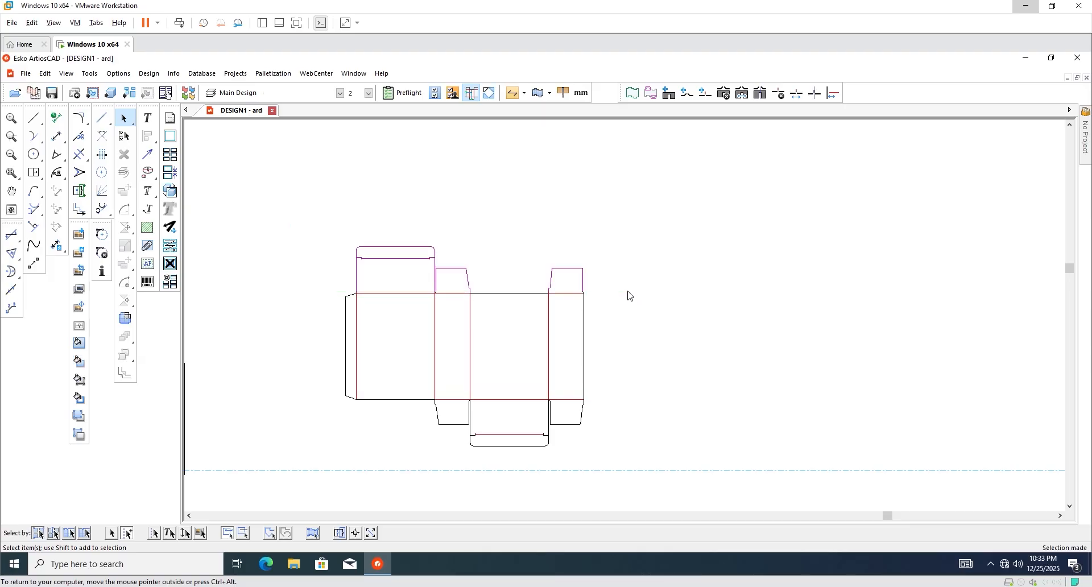
{"action": "key", "text": "Delete"}
{"action": "scroll", "coordinate": [606, 297], "scroll_direction": "up", "scroll_amount": 3}
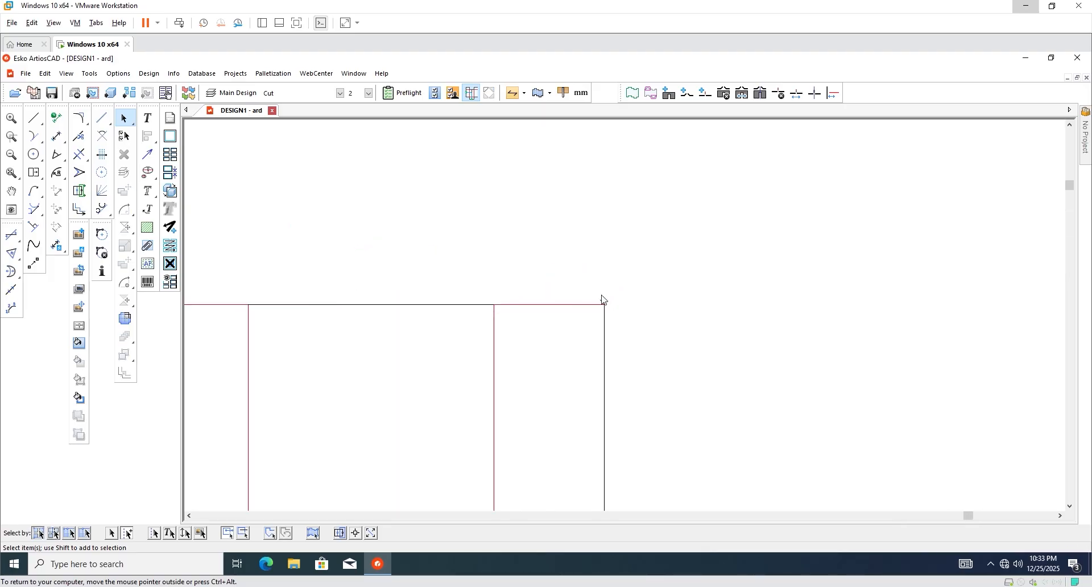
{"action": "left_click_drag", "start_coordinate": [601, 307], "coordinate": [617, 305]}
{"action": "key", "text": "Delete"}
{"action": "scroll", "coordinate": [621, 297], "scroll_direction": "down", "scroll_amount": 3}
{"action": "scroll", "coordinate": [217, 312], "scroll_direction": "up", "scroll_amount": 4}
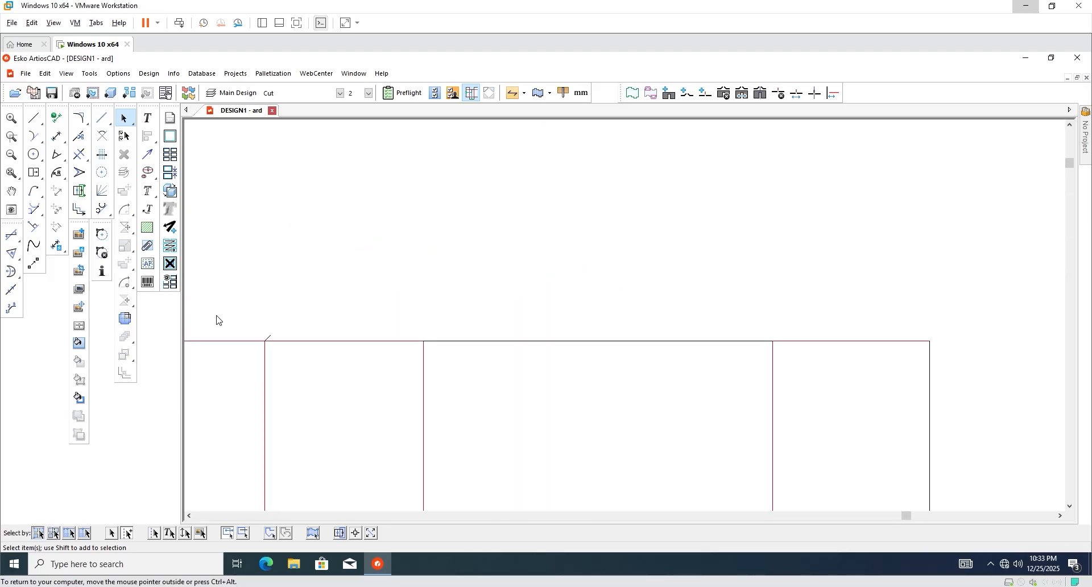
{"action": "scroll", "coordinate": [422, 258], "scroll_direction": "down", "scroll_amount": 5}
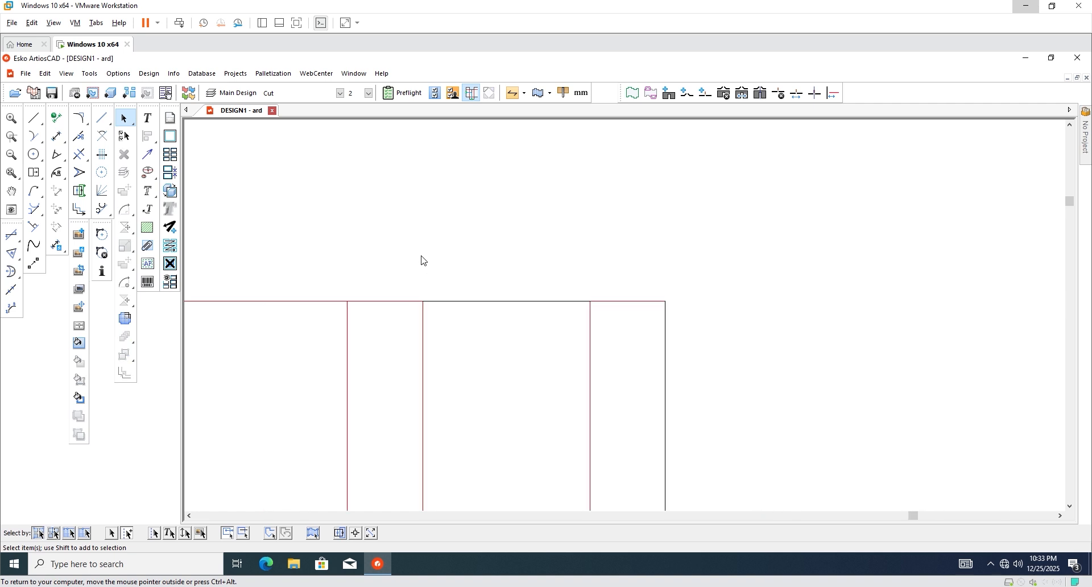
{"action": "scroll", "coordinate": [391, 428], "scroll_direction": "up", "scroll_amount": 4}
Copy Mirror the copy's bottom flaps about horizontal onto its top fold line.
{"action": "left_click_drag", "start_coordinate": [850, 484], "coordinate": [261, 317]}
{"action": "scroll", "coordinate": [288, 415], "scroll_direction": "down", "scroll_amount": 5}
{"action": "scroll", "coordinate": [364, 384], "scroll_direction": "up", "scroll_amount": 2}
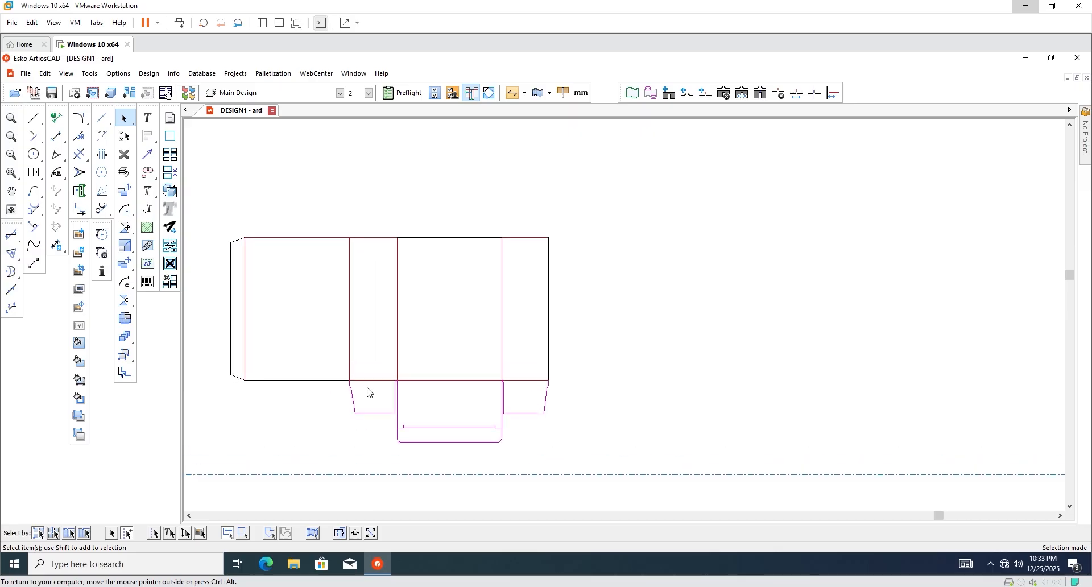
{"action": "scroll", "coordinate": [368, 392], "scroll_direction": "down", "scroll_amount": 1}
{"action": "scroll", "coordinate": [355, 355], "scroll_direction": "up", "scroll_amount": 1}
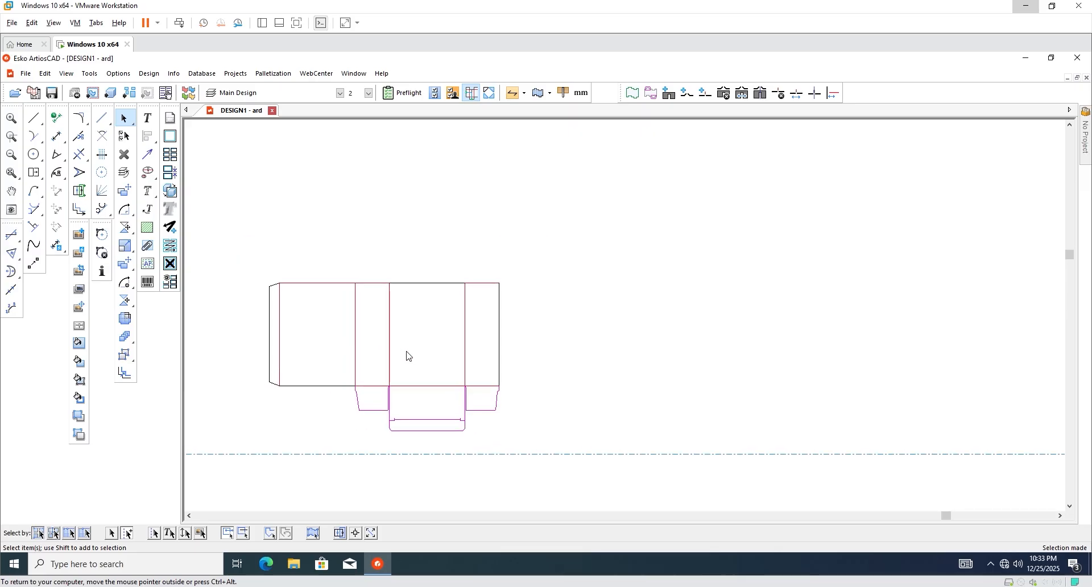
{"action": "scroll", "coordinate": [419, 356], "scroll_direction": "up", "scroll_amount": 1}
{"action": "scroll", "coordinate": [409, 361], "scroll_direction": "down", "scroll_amount": 1}
{"action": "scroll", "coordinate": [401, 361], "scroll_direction": "up", "scroll_amount": 1}
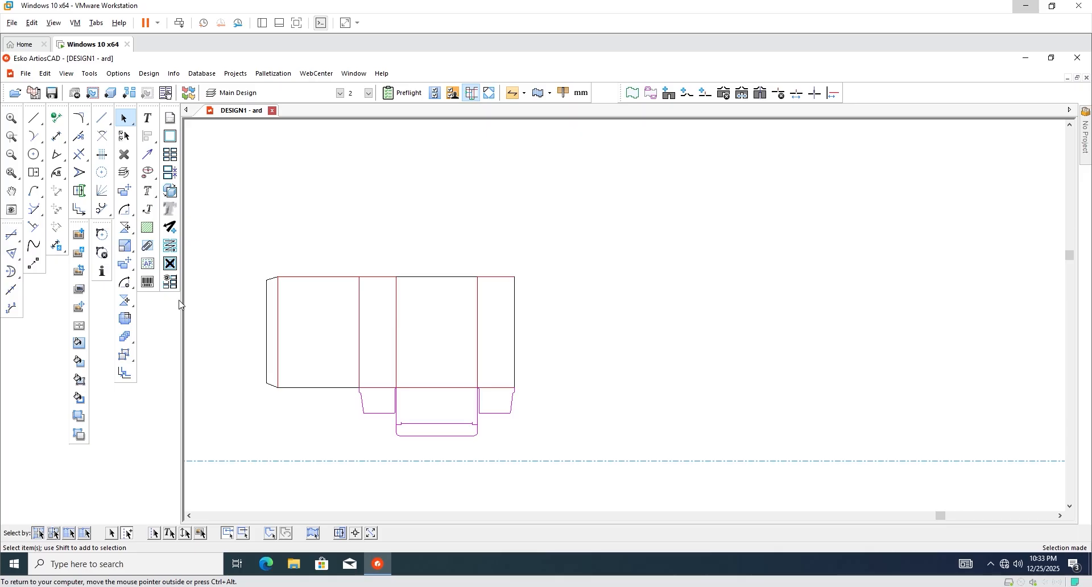
{"action": "left_click", "coordinate": [126, 302]}
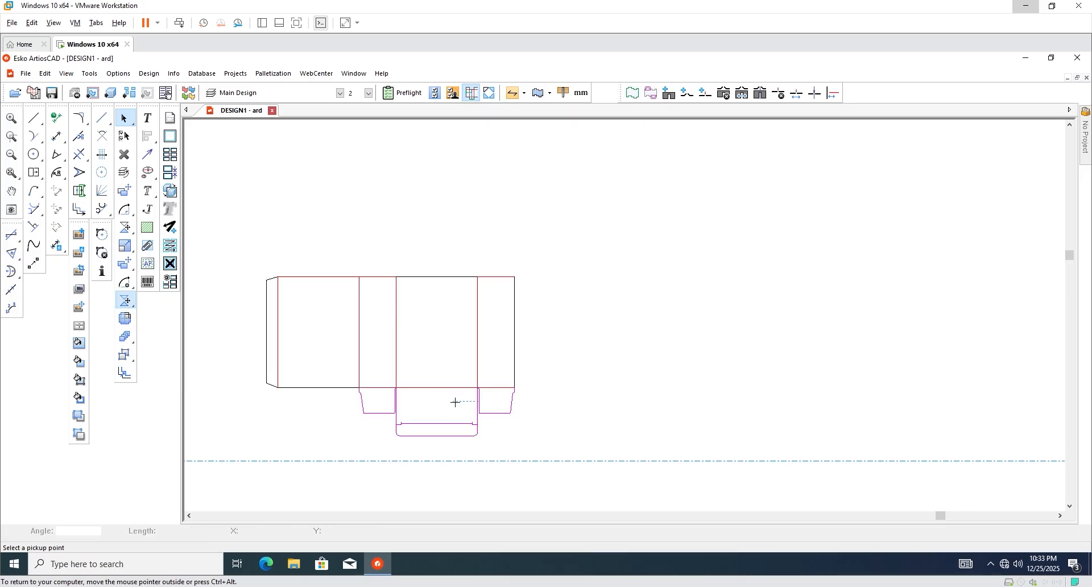
{"action": "left_click", "coordinate": [477, 388]}
{"action": "scroll", "coordinate": [477, 386], "scroll_direction": "up", "scroll_amount": 3}
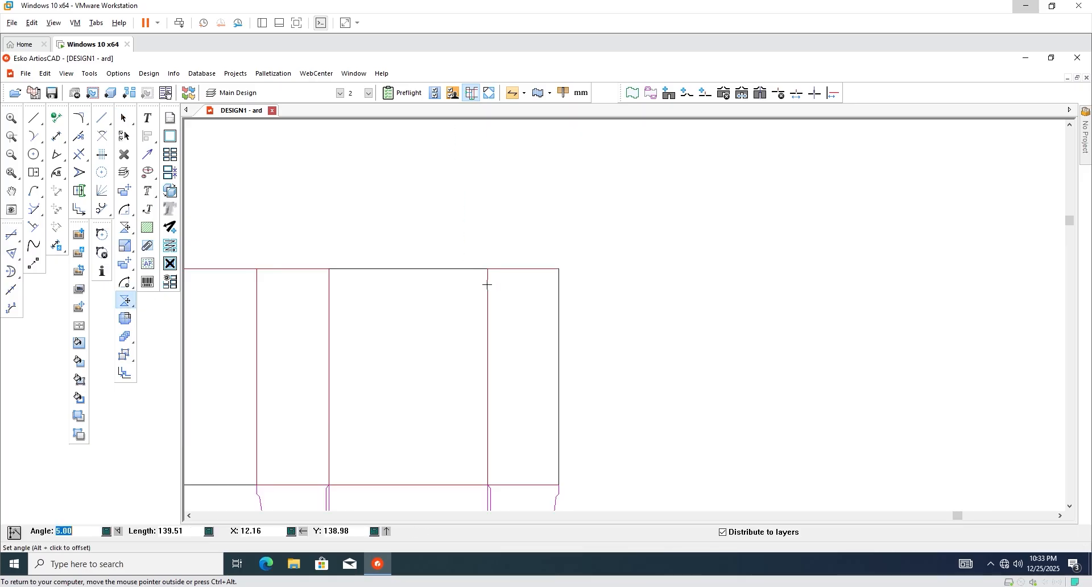
{"action": "left_click", "coordinate": [486, 261]}
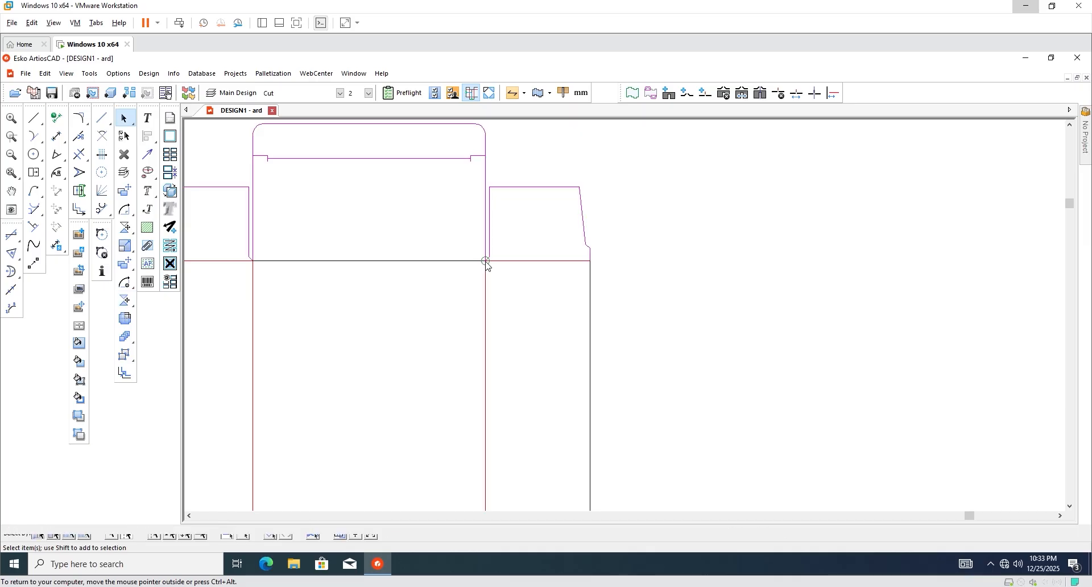
{"action": "scroll", "coordinate": [515, 254], "scroll_direction": "down", "scroll_amount": 5}
Start a 3D conversion and cancel back to the flat dieline.
{"action": "scroll", "coordinate": [448, 256], "scroll_direction": "down", "scroll_amount": 1}
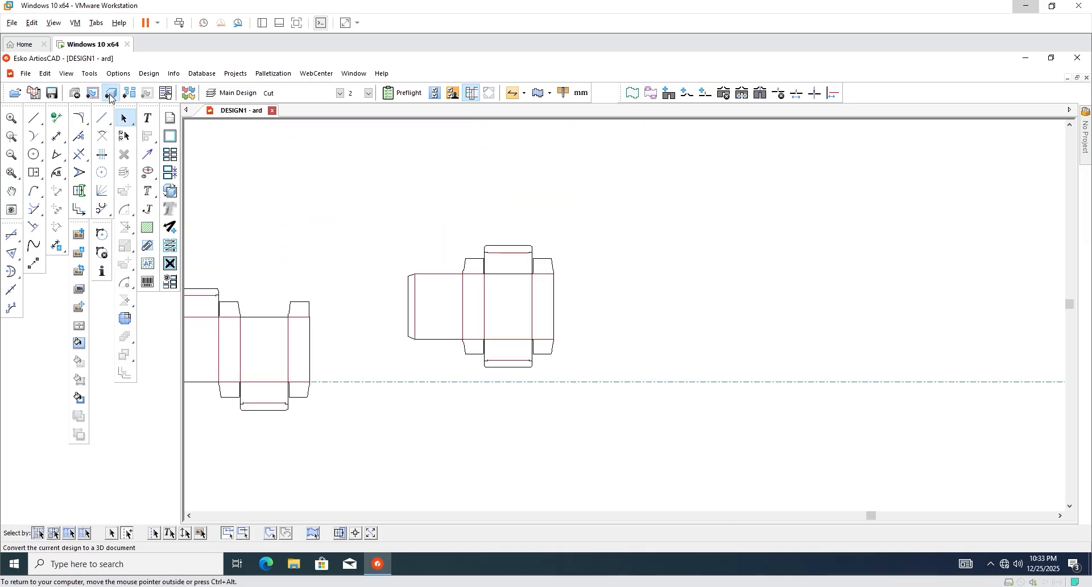
{"action": "left_click", "coordinate": [110, 96]}
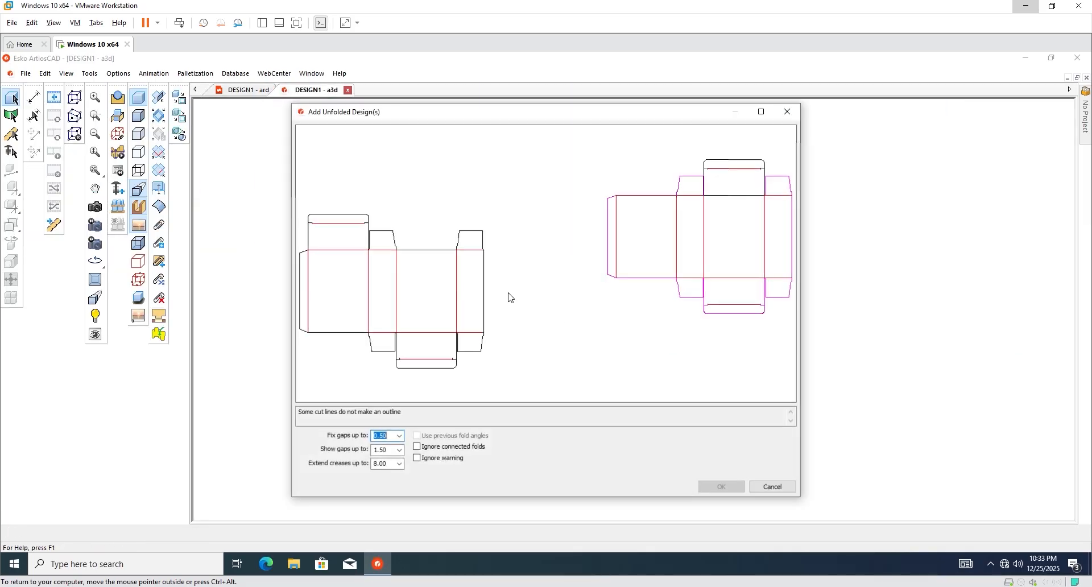
{"action": "left_click", "coordinate": [772, 488]}
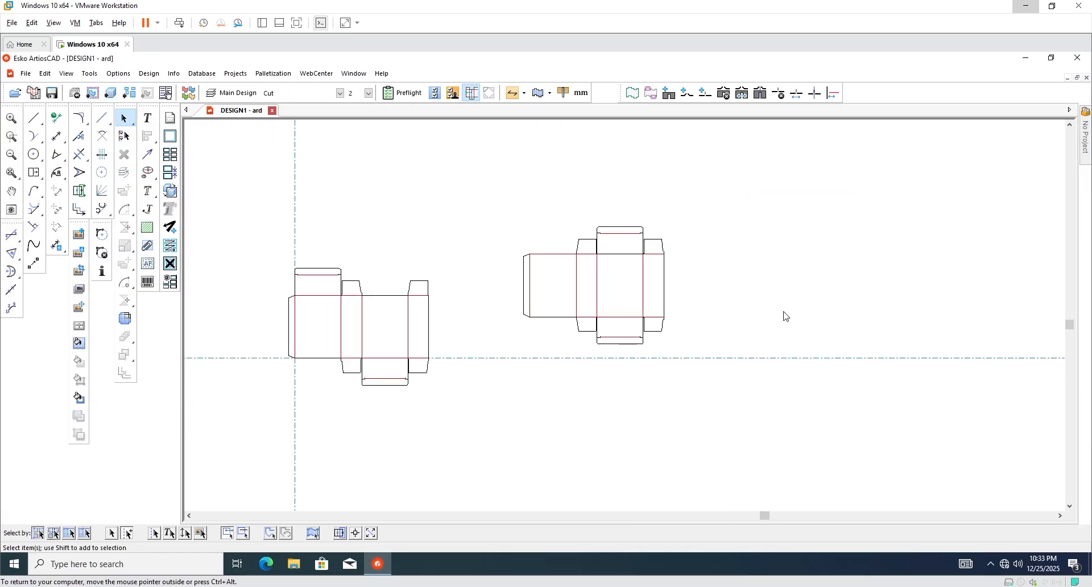
Delete the original left box dieline, then undo the deletion.
{"action": "left_click_drag", "start_coordinate": [259, 236], "coordinate": [478, 424]}
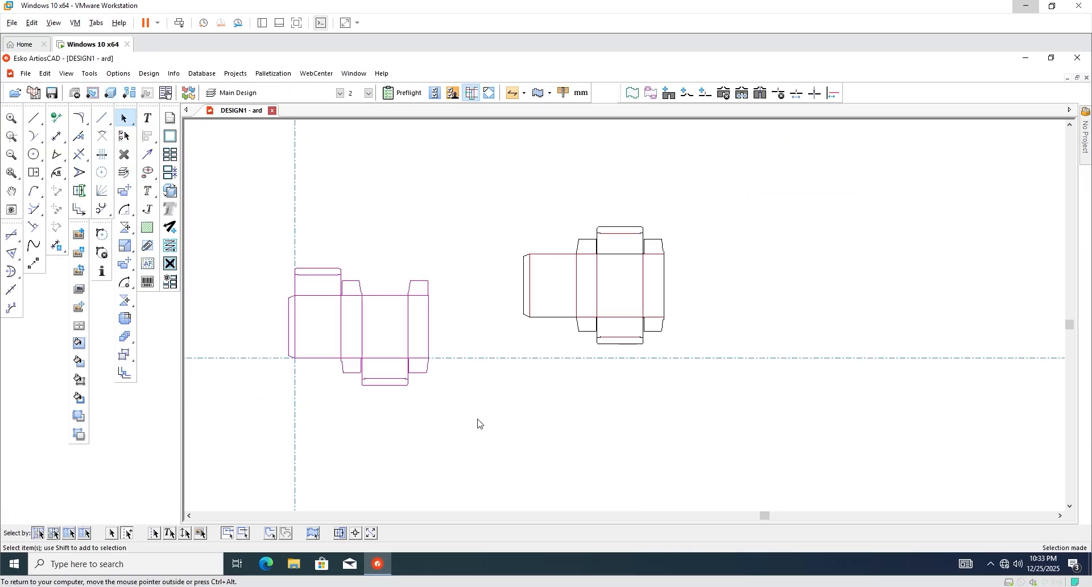
{"action": "key", "text": "Delete"}
{"action": "scroll", "coordinate": [648, 279], "scroll_direction": "up", "scroll_amount": 8}
{"action": "scroll", "coordinate": [523, 251], "scroll_direction": "up", "scroll_amount": 14}
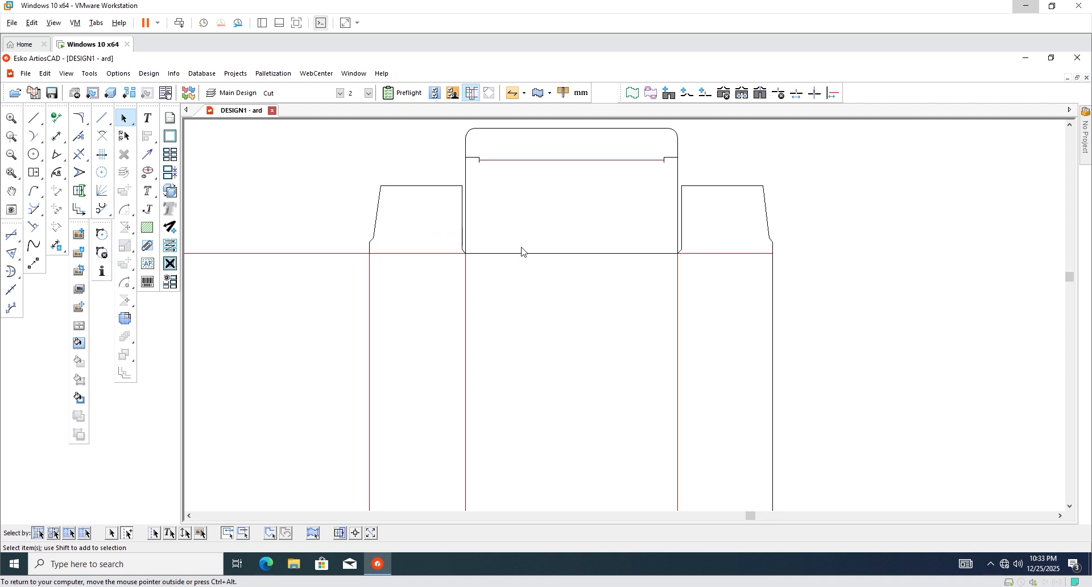
{"action": "scroll", "coordinate": [532, 260], "scroll_direction": "down", "scroll_amount": 10}
{"action": "scroll", "coordinate": [495, 244], "scroll_direction": "up", "scroll_amount": 6}
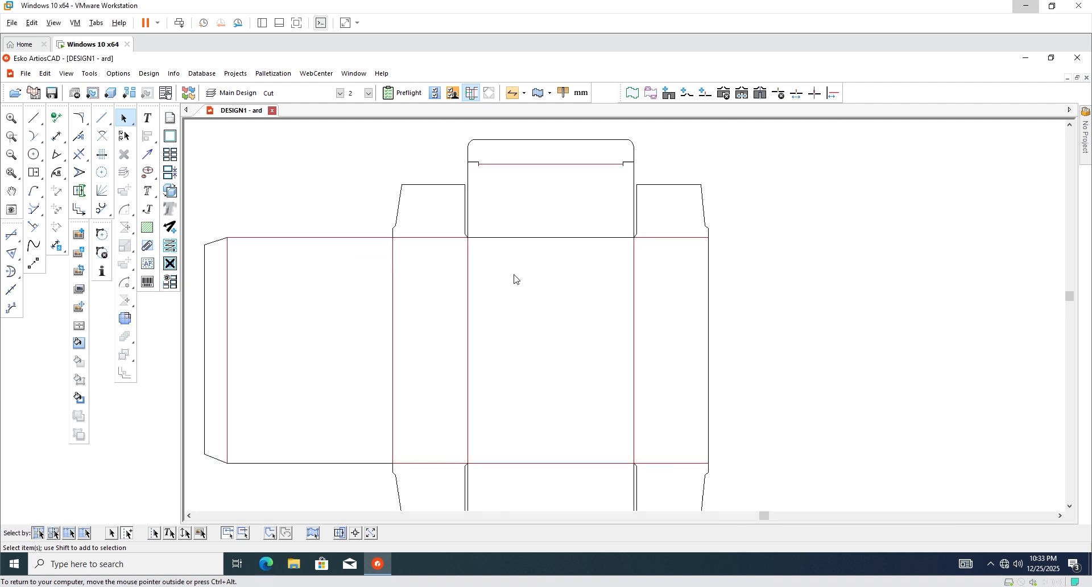
{"action": "scroll", "coordinate": [501, 224], "scroll_direction": "down", "scroll_amount": 8}
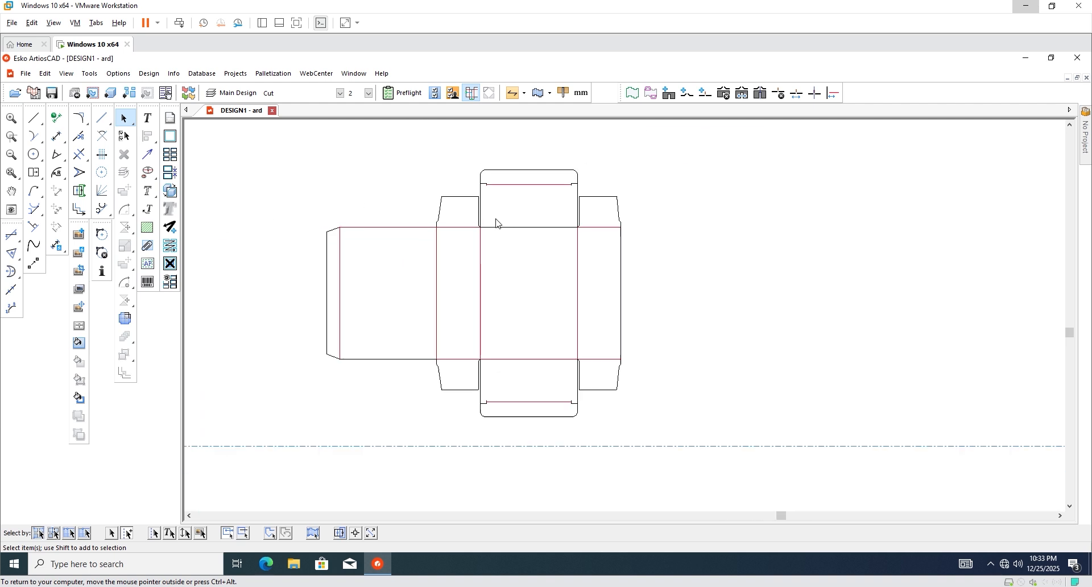
{"action": "scroll", "coordinate": [654, 281], "scroll_direction": "down", "scroll_amount": 2}
{"action": "key", "text": "ctrl+z"}
{"action": "left_click", "coordinate": [667, 269]}
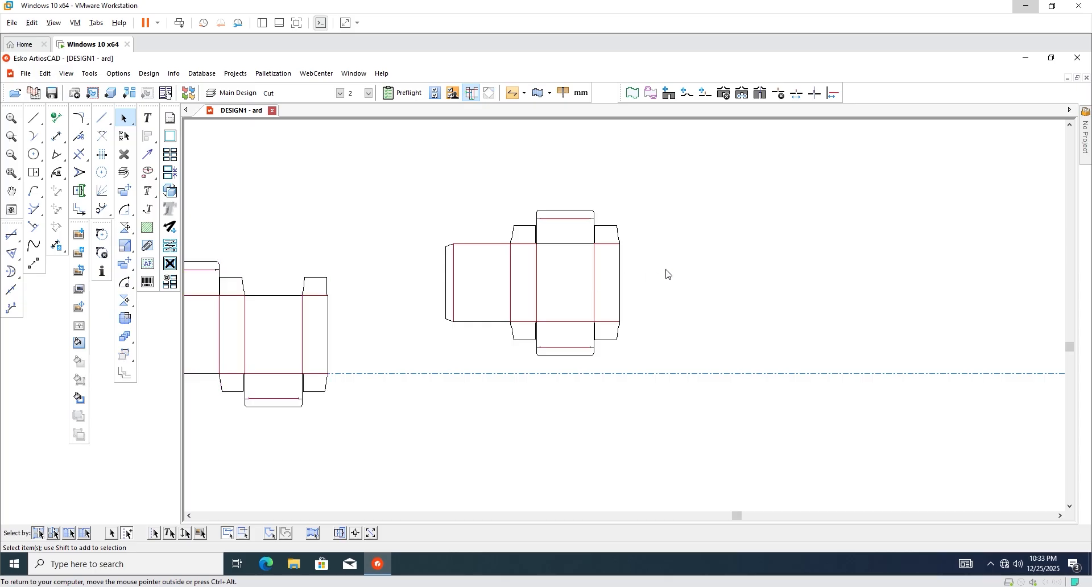
Change the left panel's top edge from a crease to a Cut line.
{"action": "scroll", "coordinate": [589, 265], "scroll_direction": "up", "scroll_amount": 5}
{"action": "left_click_drag", "start_coordinate": [399, 218], "coordinate": [435, 275]}
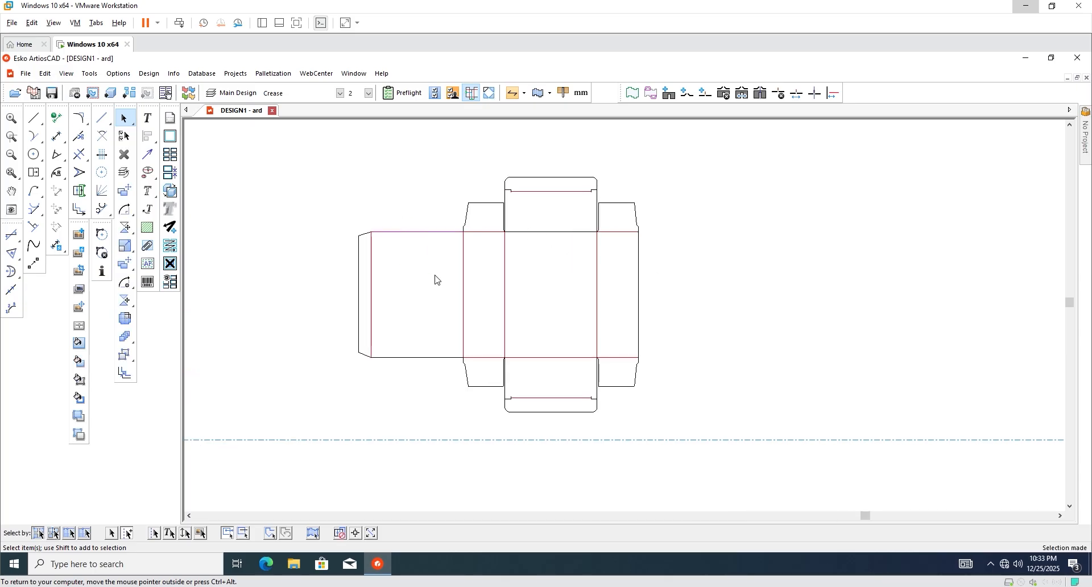
{"action": "left_click", "coordinate": [340, 93]}
{"action": "left_click", "coordinate": [299, 118]}
{"action": "left_click", "coordinate": [339, 93]}
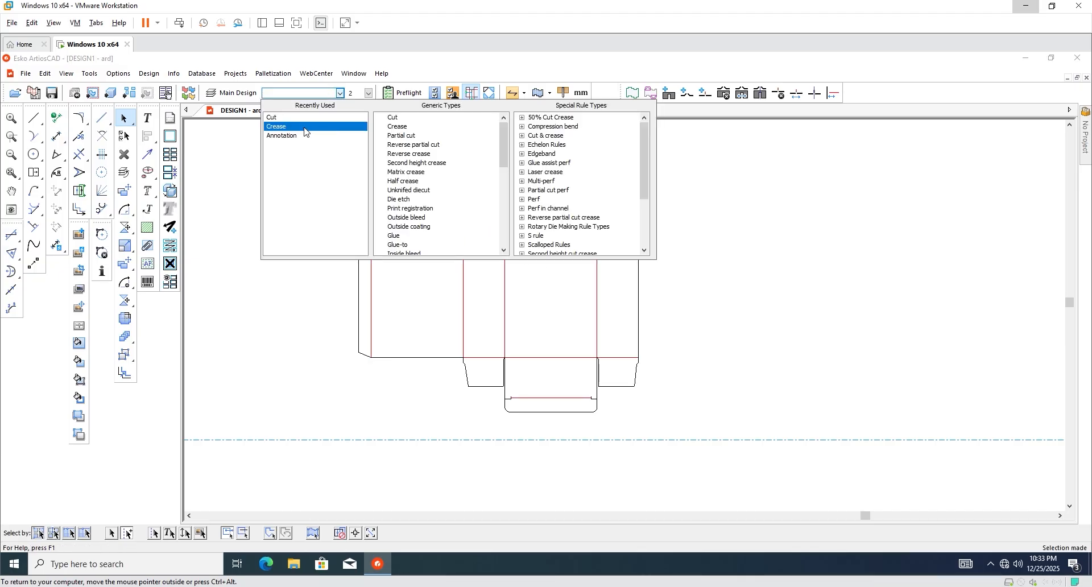
{"action": "left_click", "coordinate": [691, 277]}
{"action": "scroll", "coordinate": [551, 318], "scroll_direction": "up", "scroll_amount": 6}
{"action": "scroll", "coordinate": [531, 333], "scroll_direction": "down", "scroll_amount": 10}
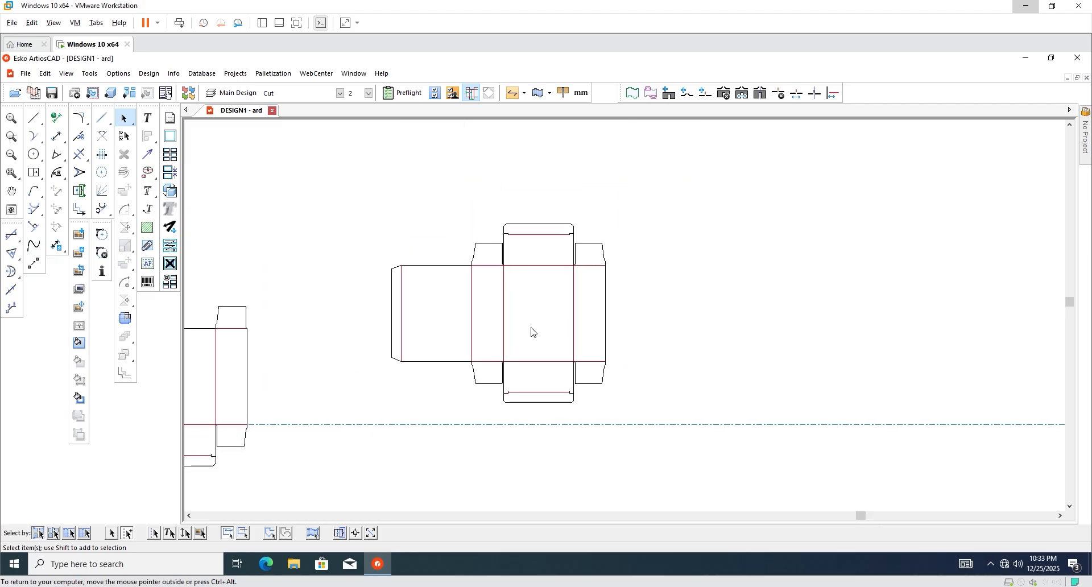
Add the unfolded design to a 3D document and tilt the view onto the blank.
{"action": "left_click", "coordinate": [109, 95]}
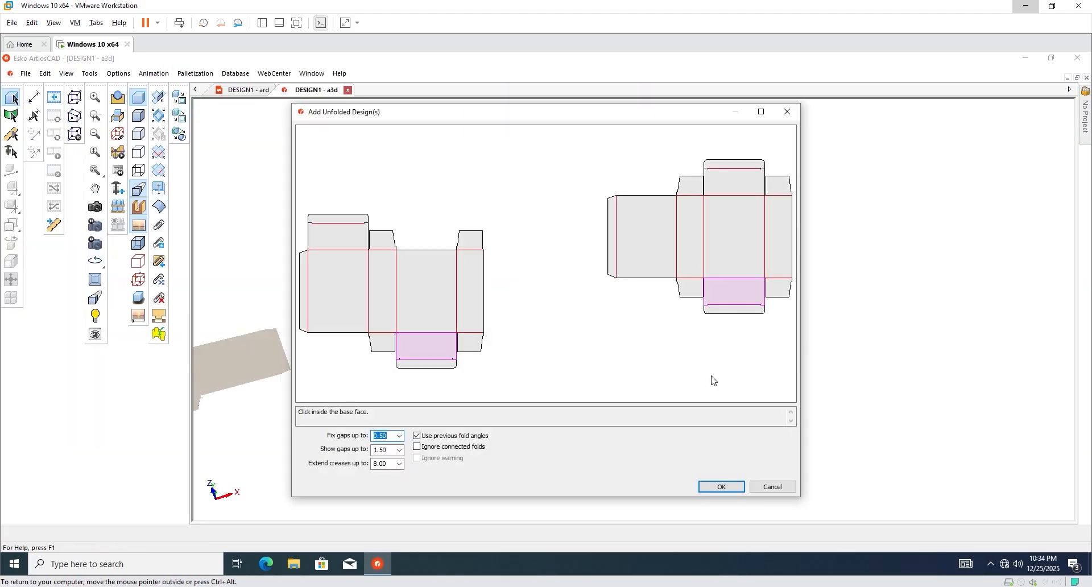
{"action": "left_click", "coordinate": [718, 489]}
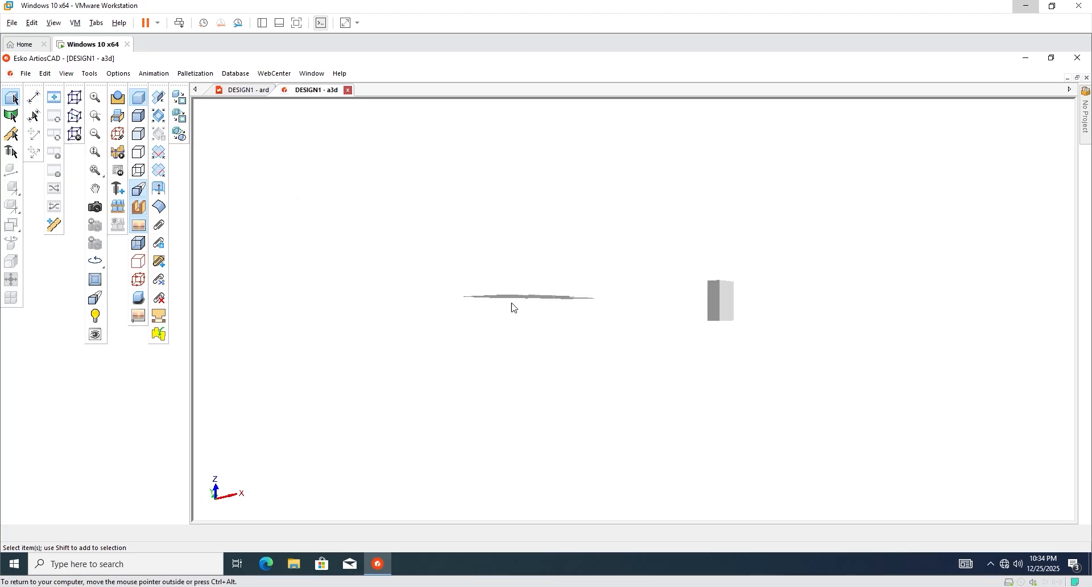
{"action": "left_click", "coordinate": [95, 207]}
{"action": "left_click_drag", "start_coordinate": [556, 278], "coordinate": [496, 345]}
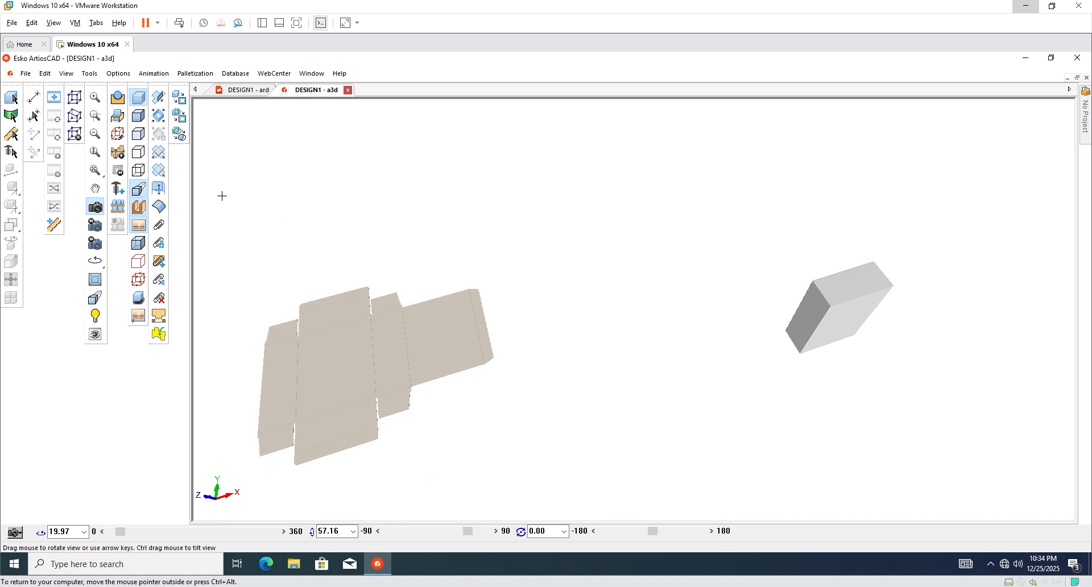
Fold all creases to 90°, inspect both boxes, and close 3D without saving.
{"action": "left_click", "coordinate": [158, 97]}
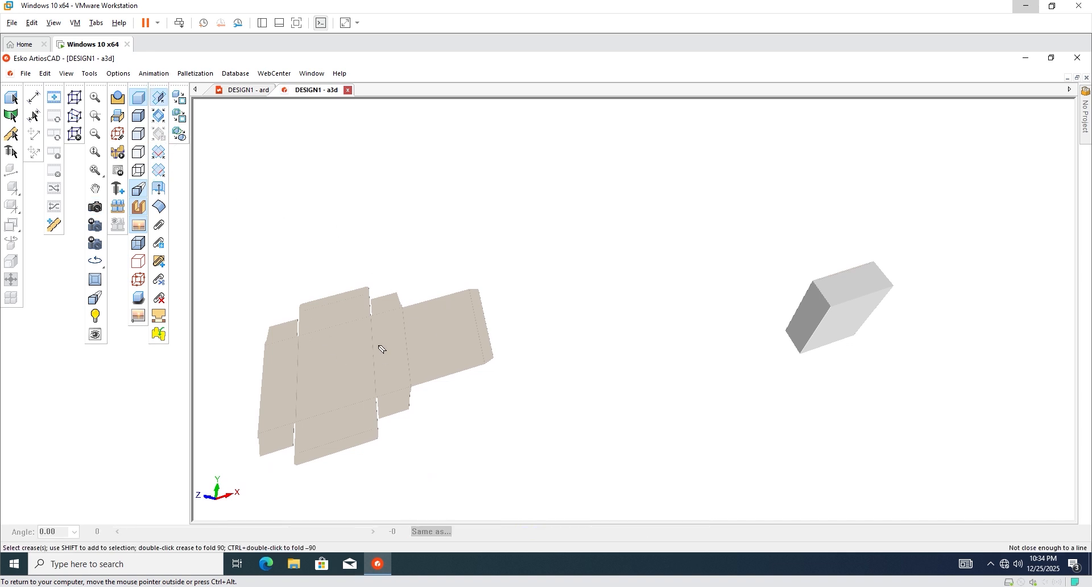
{"action": "left_click", "coordinate": [159, 115]}
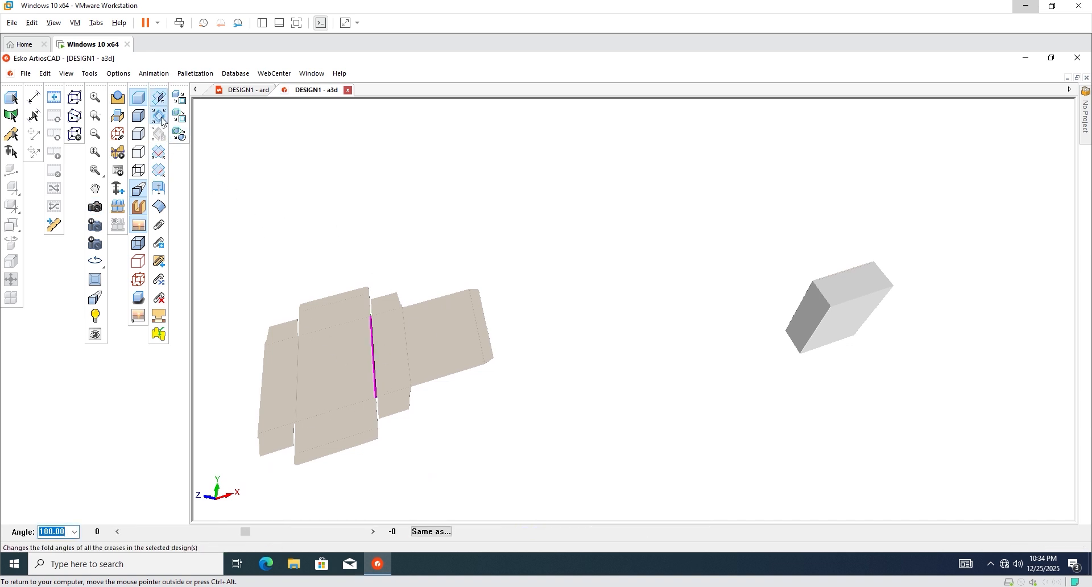
{"action": "double_click", "coordinate": [380, 339]}
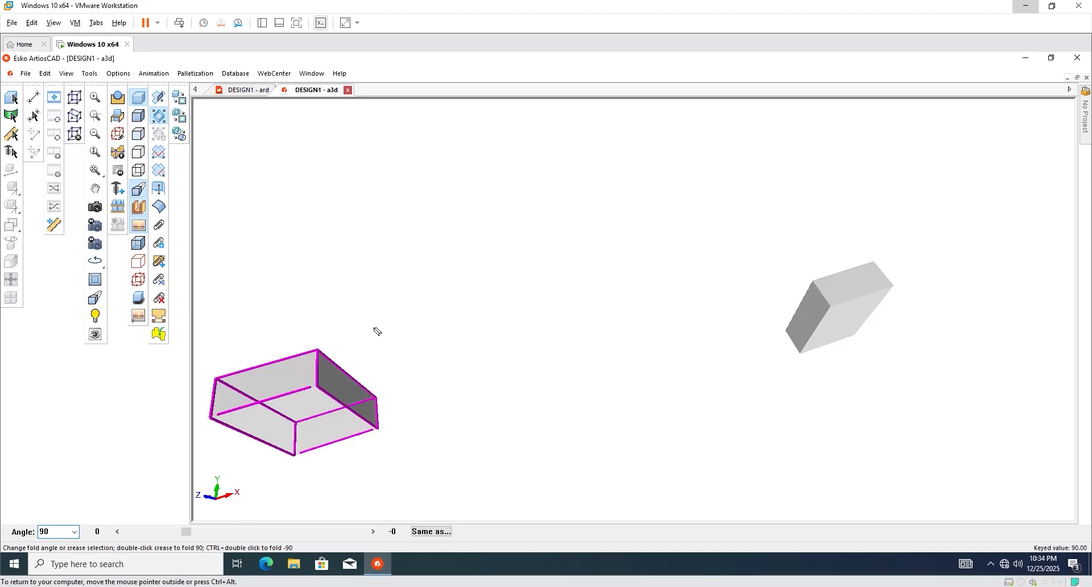
{"action": "left_click", "coordinate": [95, 208]}
{"action": "left_click_drag", "start_coordinate": [432, 285], "coordinate": [654, 253]}
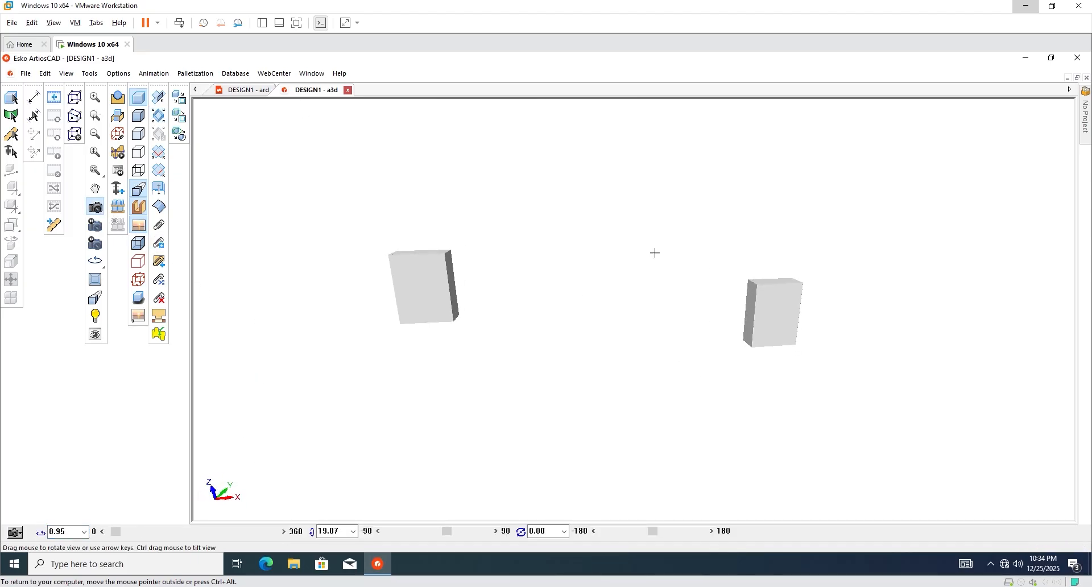
{"action": "left_click", "coordinate": [348, 90]}
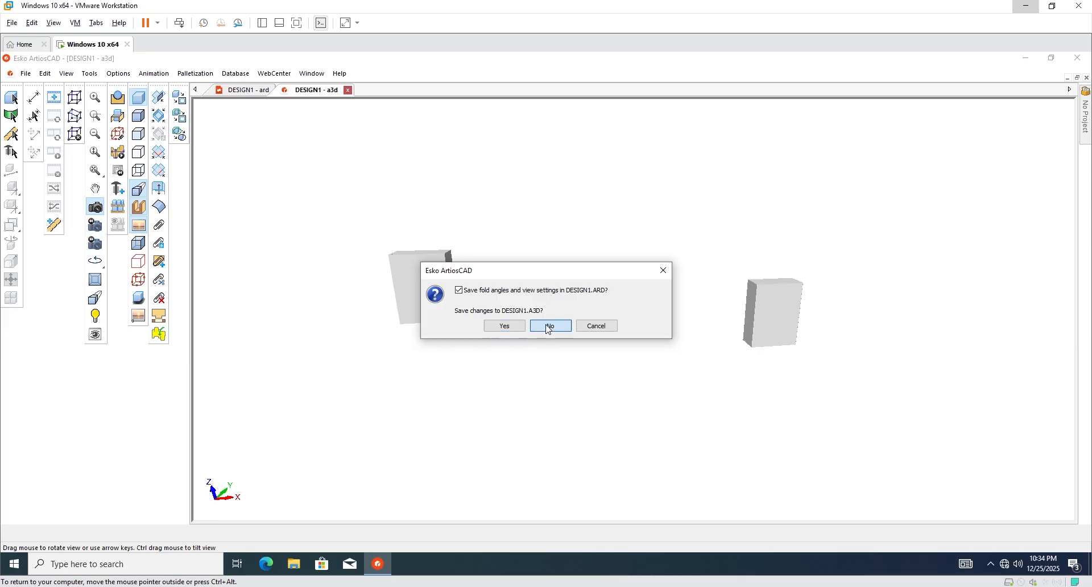
{"action": "left_click", "coordinate": [553, 325]}
Copy the right-hand carton design from its corner and place it further right.
{"action": "scroll", "coordinate": [552, 248], "scroll_direction": "down", "scroll_amount": 3}
{"action": "scroll", "coordinate": [578, 276], "scroll_direction": "up", "scroll_amount": 2}
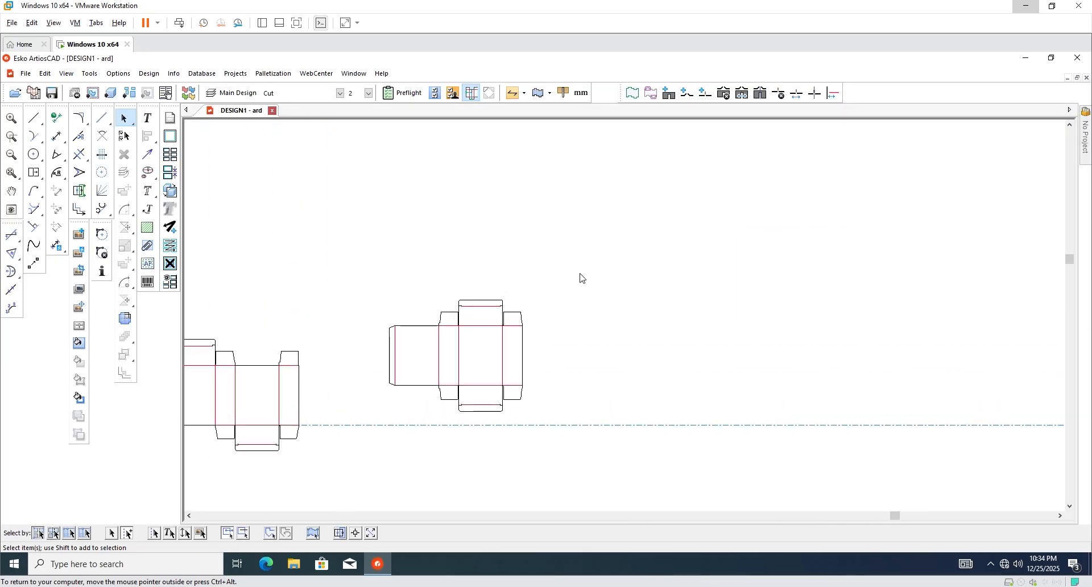
{"action": "left_click_drag", "start_coordinate": [579, 269], "coordinate": [366, 419]}
{"action": "scroll", "coordinate": [434, 358], "scroll_direction": "down", "scroll_amount": 2}
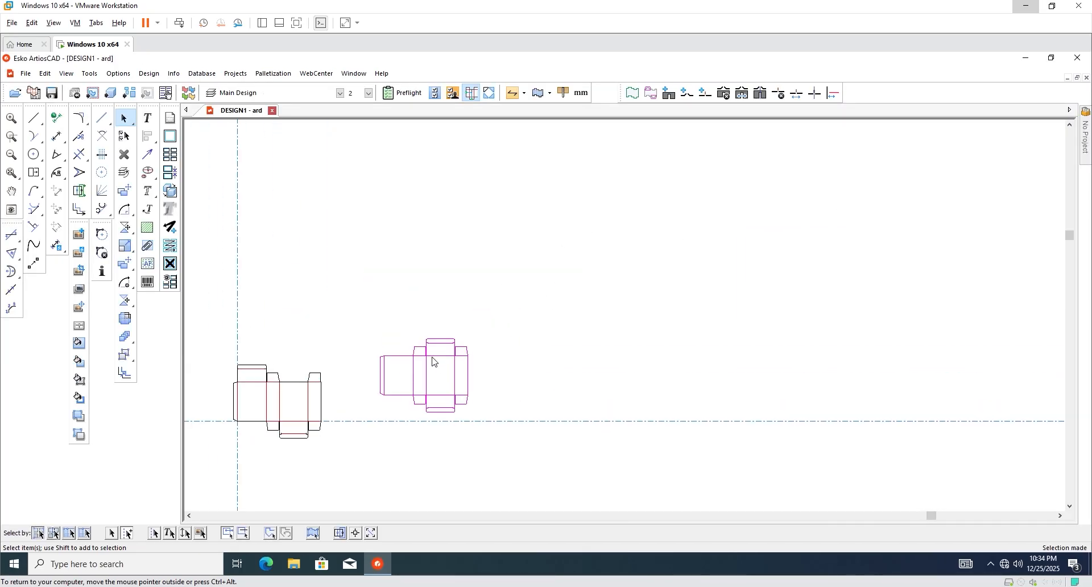
{"action": "scroll", "coordinate": [434, 358], "scroll_direction": "up", "scroll_amount": 1}
{"action": "left_click", "coordinate": [125, 264]}
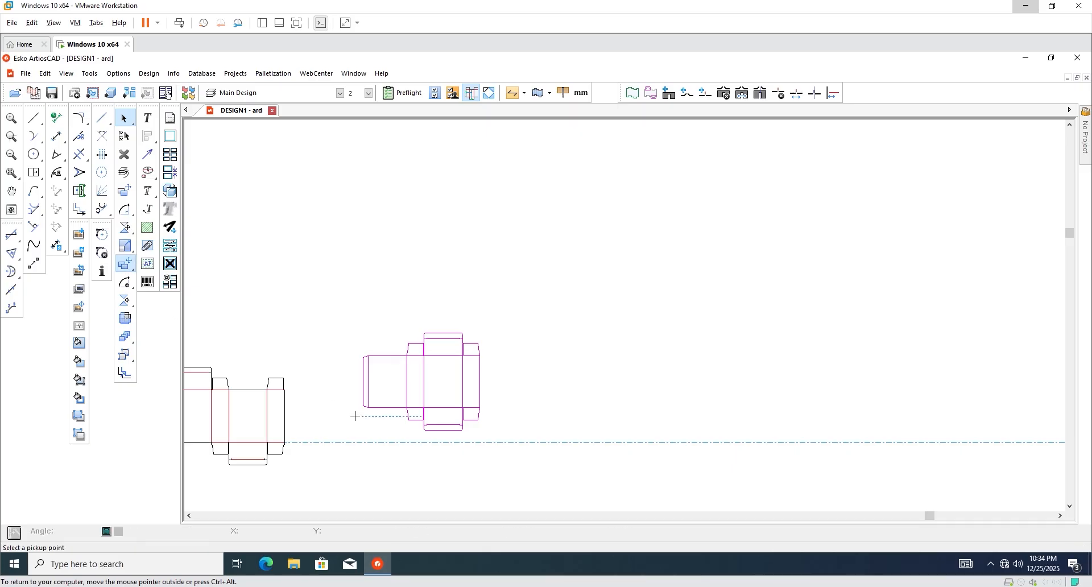
{"action": "left_click", "coordinate": [369, 409]}
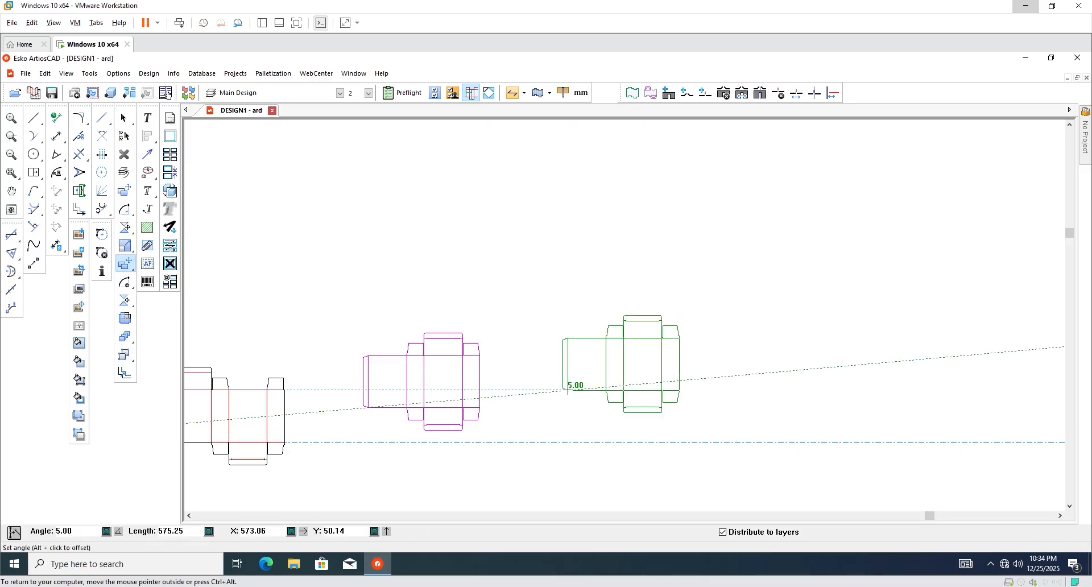
{"action": "left_click", "coordinate": [565, 391]}
{"action": "scroll", "coordinate": [665, 341], "scroll_direction": "down", "scroll_amount": 5}
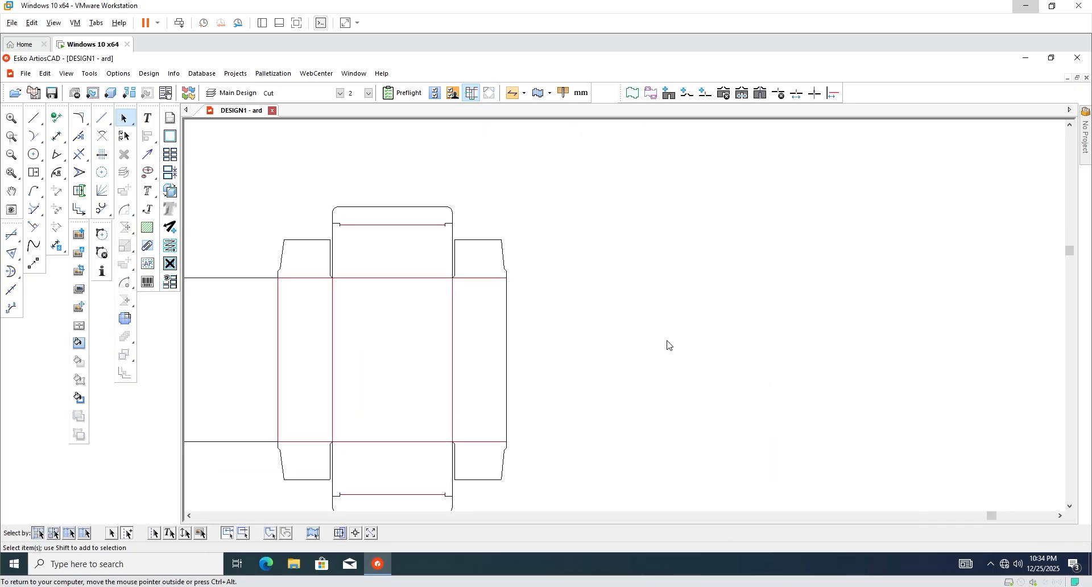
{"action": "scroll", "coordinate": [668, 321], "scroll_direction": "up", "scroll_amount": 3}
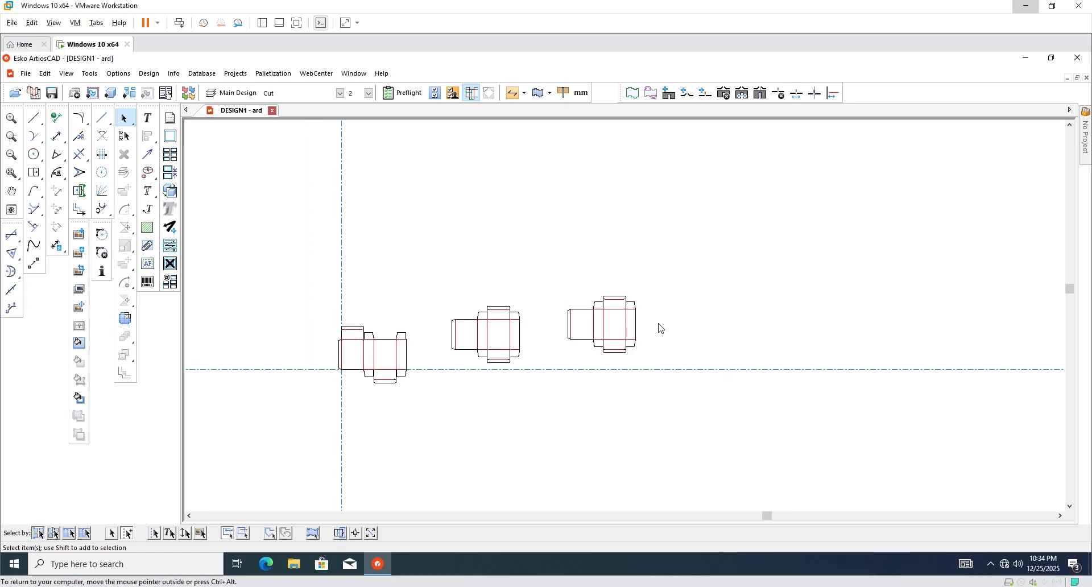
Delete the rightmost carton copy.
{"action": "left_click_drag", "start_coordinate": [673, 231], "coordinate": [484, 383]}
{"action": "key", "text": "Delete"}
{"action": "scroll", "coordinate": [456, 359], "scroll_direction": "down", "scroll_amount": 3}
Copy the leftmost carton design and place it to the right of the others.
{"action": "left_click_drag", "start_coordinate": [221, 312], "coordinate": [321, 423]}
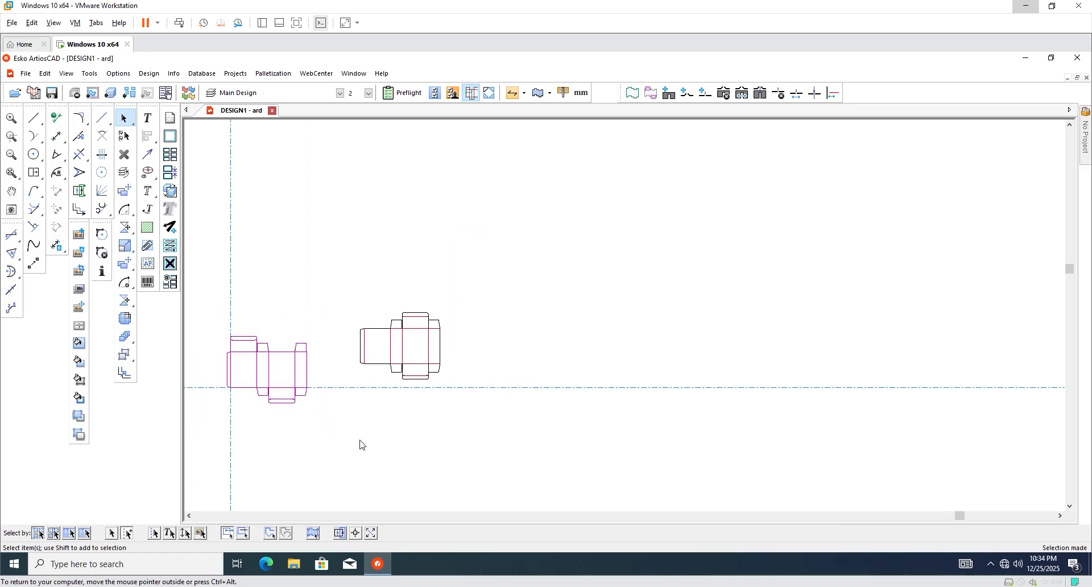
{"action": "key", "text": "c"}
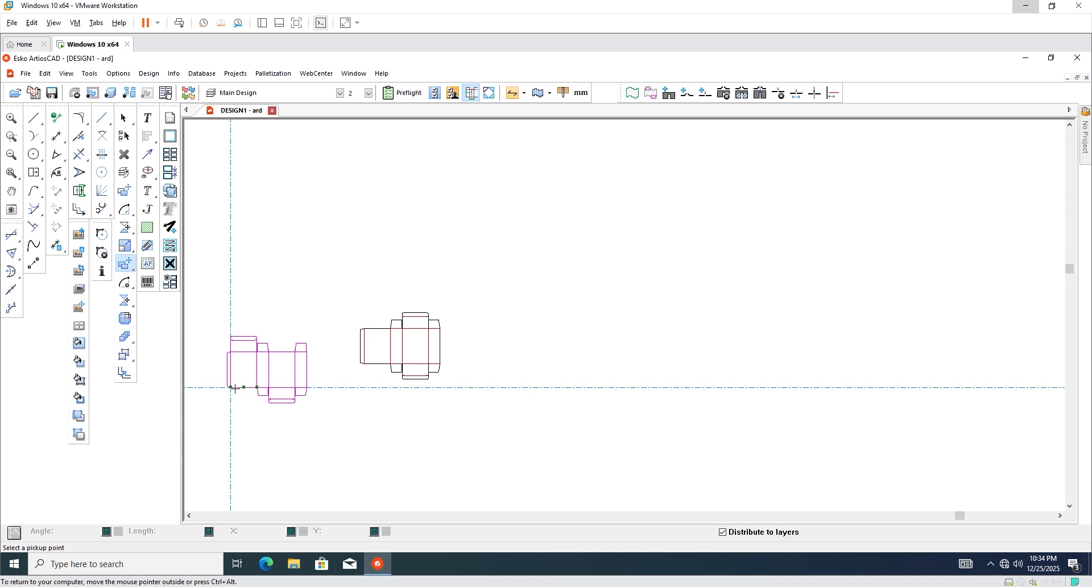
{"action": "left_click", "coordinate": [231, 388]}
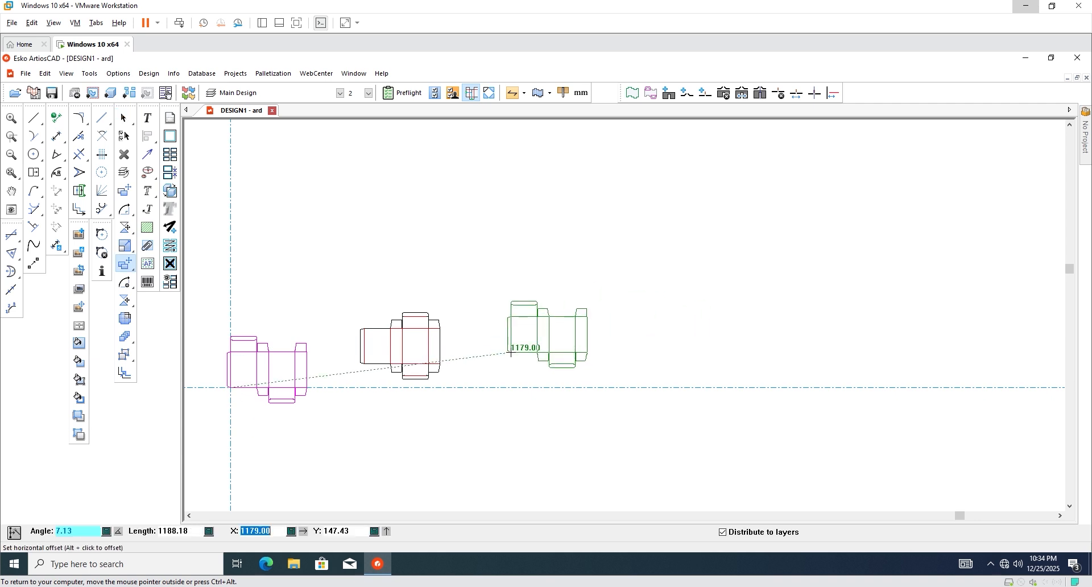
{"action": "left_click", "coordinate": [512, 353]}
{"action": "left_click", "coordinate": [608, 338]}
{"action": "scroll", "coordinate": [606, 341], "scroll_direction": "up", "scroll_amount": 10}
Window-select and delete the bottom flaps of the duplicated carton.
{"action": "scroll", "coordinate": [484, 370], "scroll_direction": "down", "scroll_amount": 1}
{"action": "scroll", "coordinate": [454, 403], "scroll_direction": "up", "scroll_amount": 4}
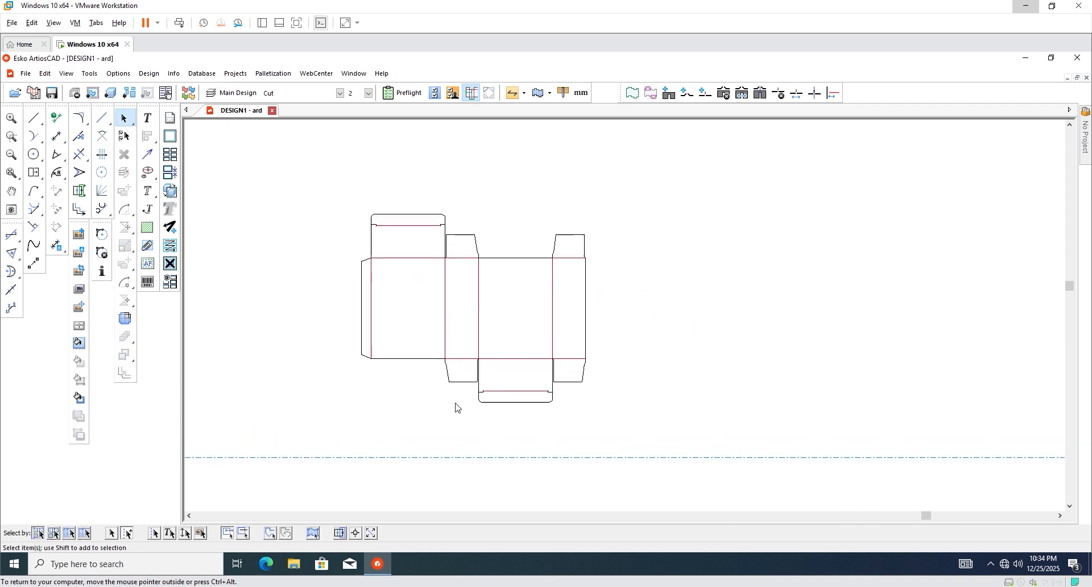
{"action": "scroll", "coordinate": [502, 421], "scroll_direction": "up", "scroll_amount": 1}
{"action": "left_click_drag", "start_coordinate": [681, 419], "coordinate": [404, 336]}
{"action": "key", "text": "Delete"}
Delete the leftover stub below the bottom crease so the edge is straight.
{"action": "scroll", "coordinate": [384, 356], "scroll_direction": "up", "scroll_amount": 2}
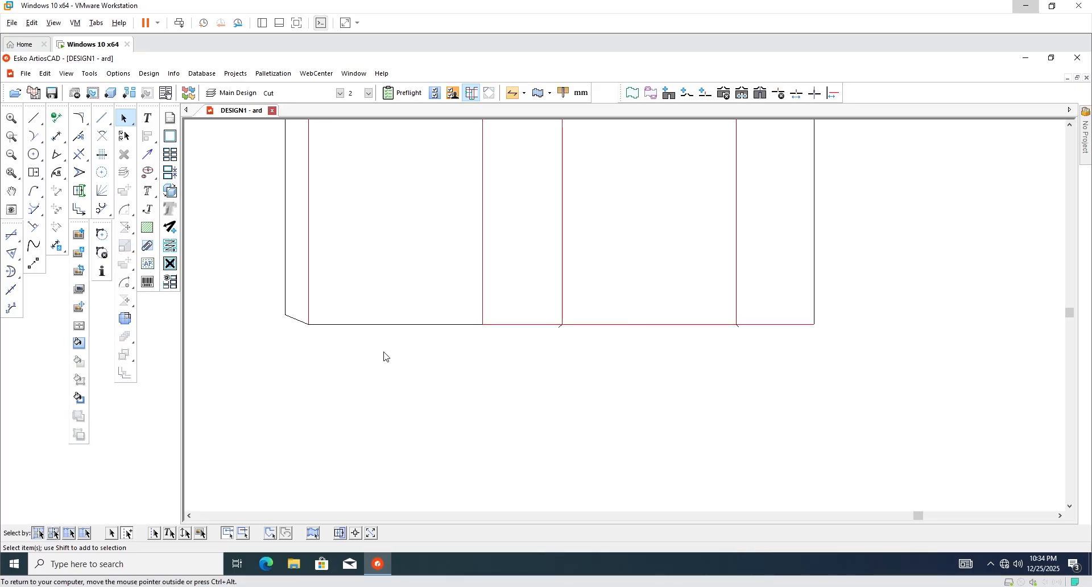
{"action": "left_click", "coordinate": [536, 333]}
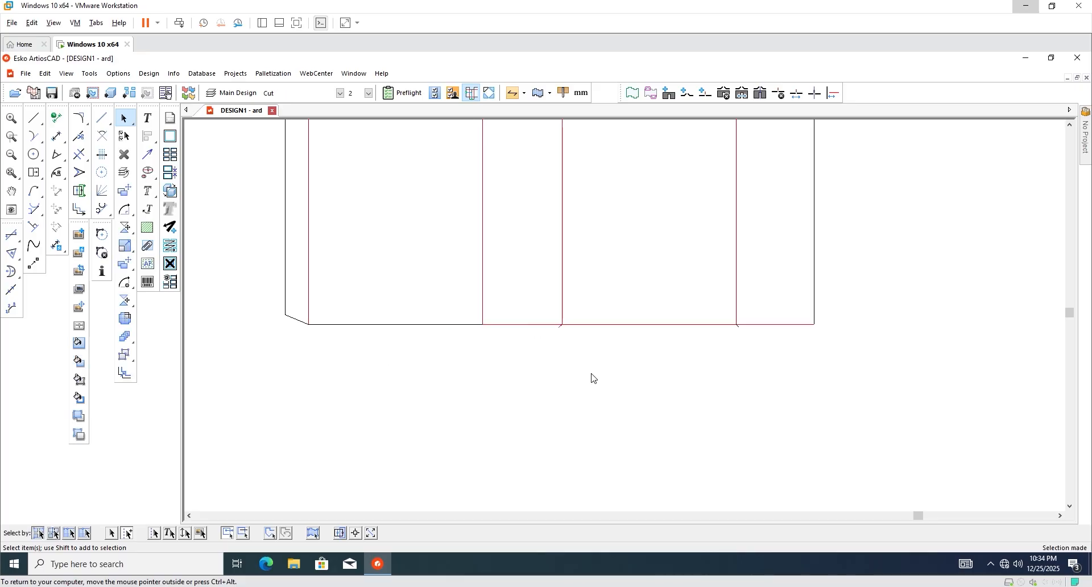
{"action": "scroll", "coordinate": [768, 328], "scroll_direction": "up", "scroll_amount": 2}
{"action": "left_click_drag", "start_coordinate": [730, 347], "coordinate": [708, 327]}
{"action": "key", "text": "Delete"}
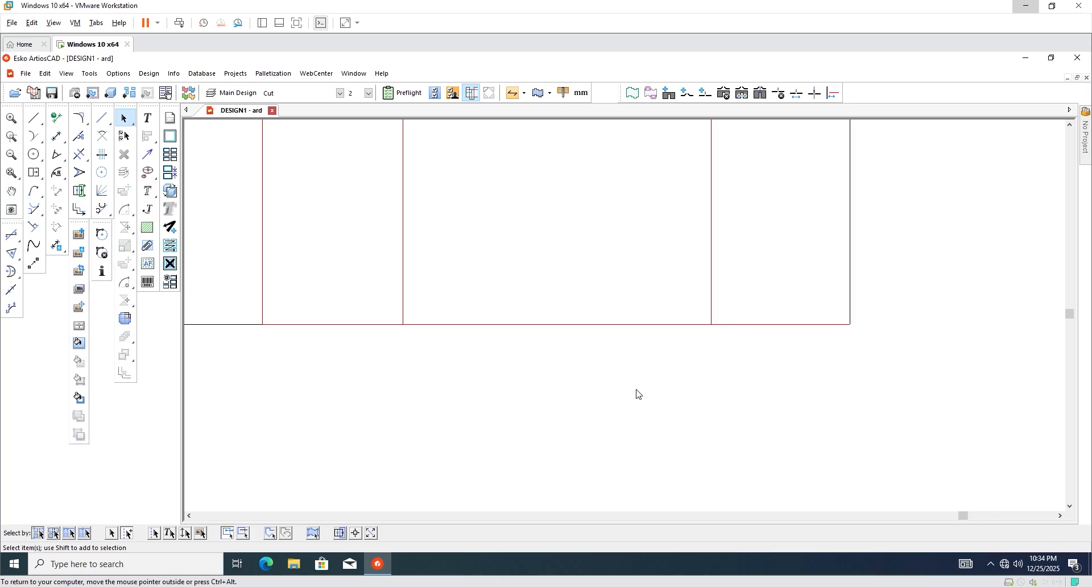
{"action": "scroll", "coordinate": [635, 389], "scroll_direction": "down", "scroll_amount": 3}
{"action": "scroll", "coordinate": [512, 341], "scroll_direction": "down", "scroll_amount": 1}
{"action": "scroll", "coordinate": [491, 317], "scroll_direction": "down", "scroll_amount": 1}
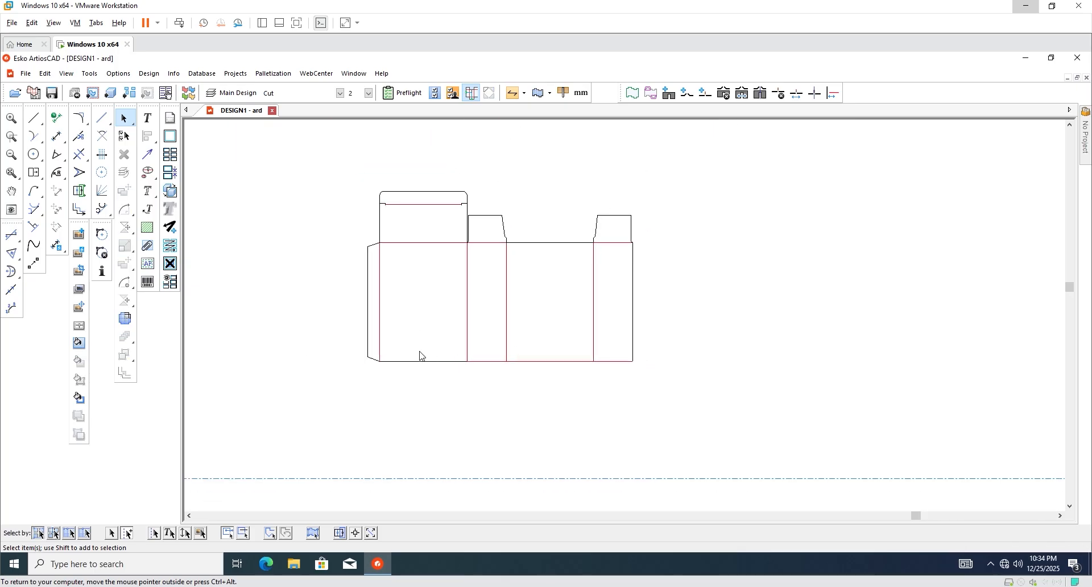
{"action": "scroll", "coordinate": [419, 356], "scroll_direction": "up", "scroll_amount": 1}
{"action": "left_click", "coordinate": [34, 173]}
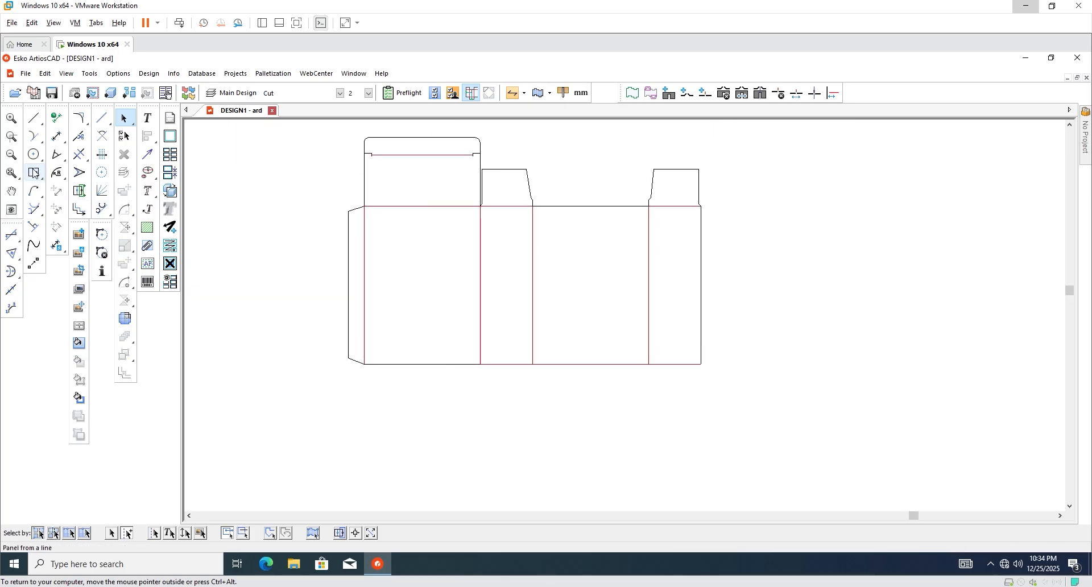
Add a 35 mm rectangular flap below the bottom edge with a 12.5 mm strip beneath it.
{"action": "left_click", "coordinate": [417, 363]}
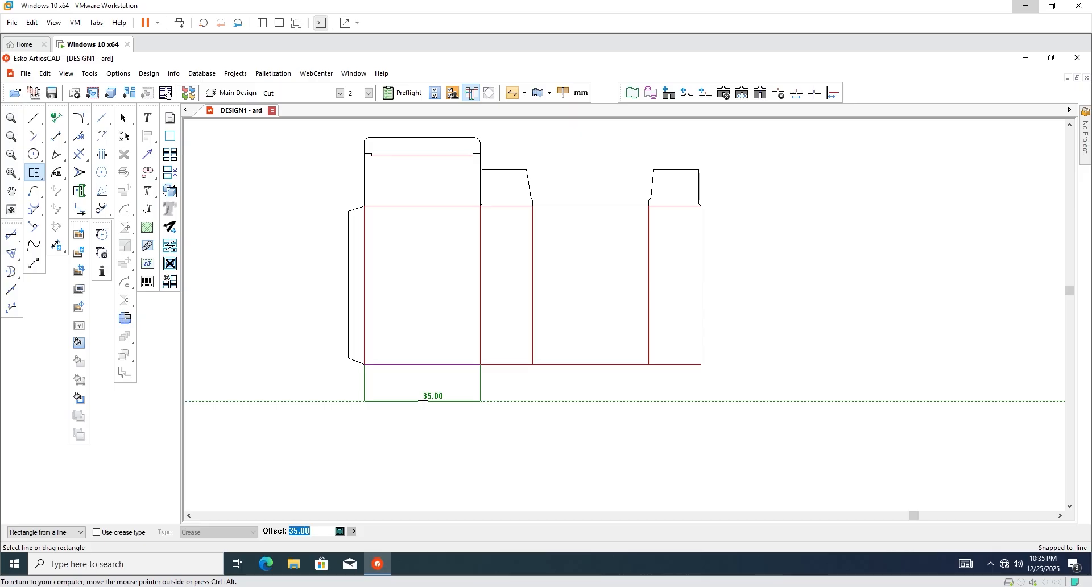
{"action": "left_click", "coordinate": [423, 402]}
{"action": "scroll", "coordinate": [423, 397], "scroll_direction": "up", "scroll_amount": 1}
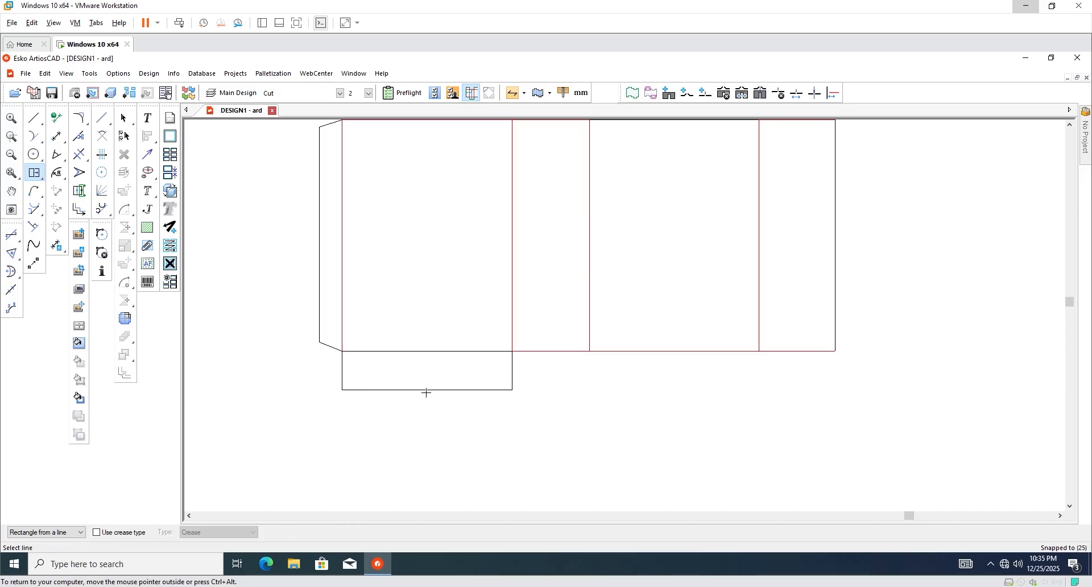
{"action": "left_click", "coordinate": [462, 390]}
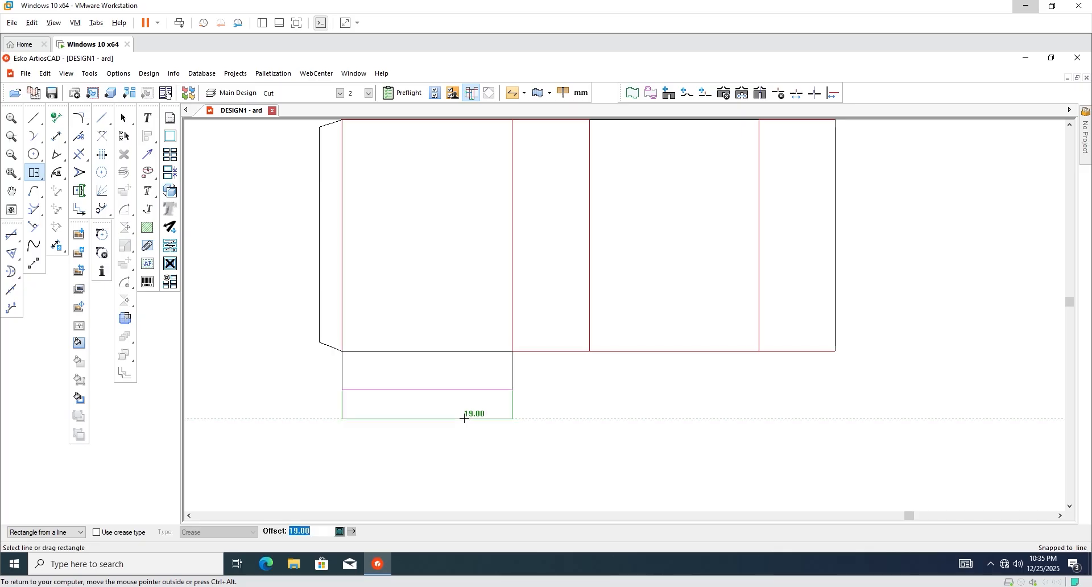
{"action": "type", "text": "12."}
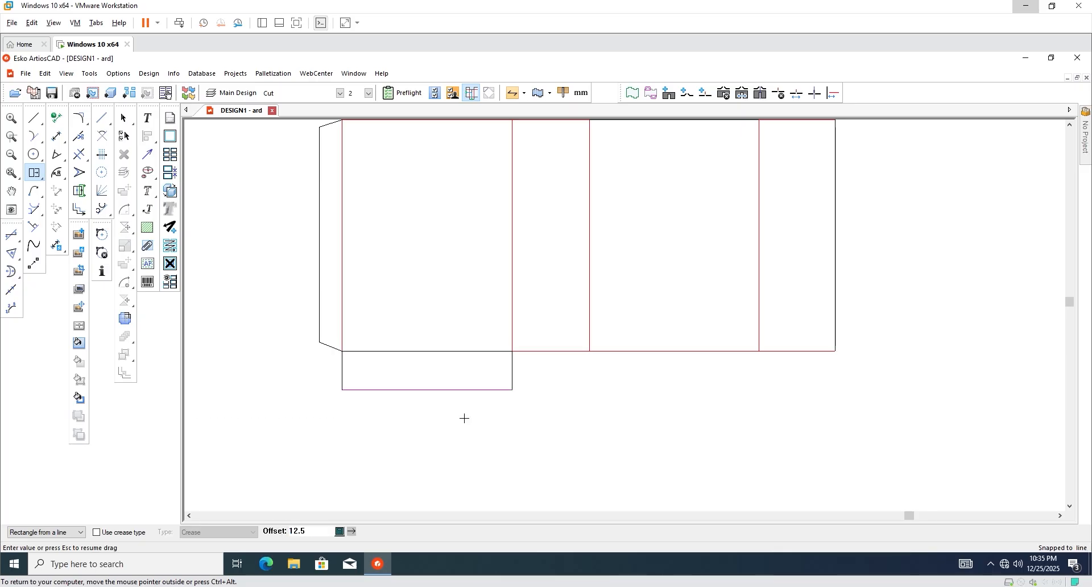
{"action": "type", "text": "5"}
{"action": "key", "text": "Return"}
Choose the Divide tool for splitting a line into equal divisions.
{"action": "scroll", "coordinate": [464, 415], "scroll_direction": "down", "scroll_amount": 2}
{"action": "scroll", "coordinate": [495, 395], "scroll_direction": "up", "scroll_amount": 2}
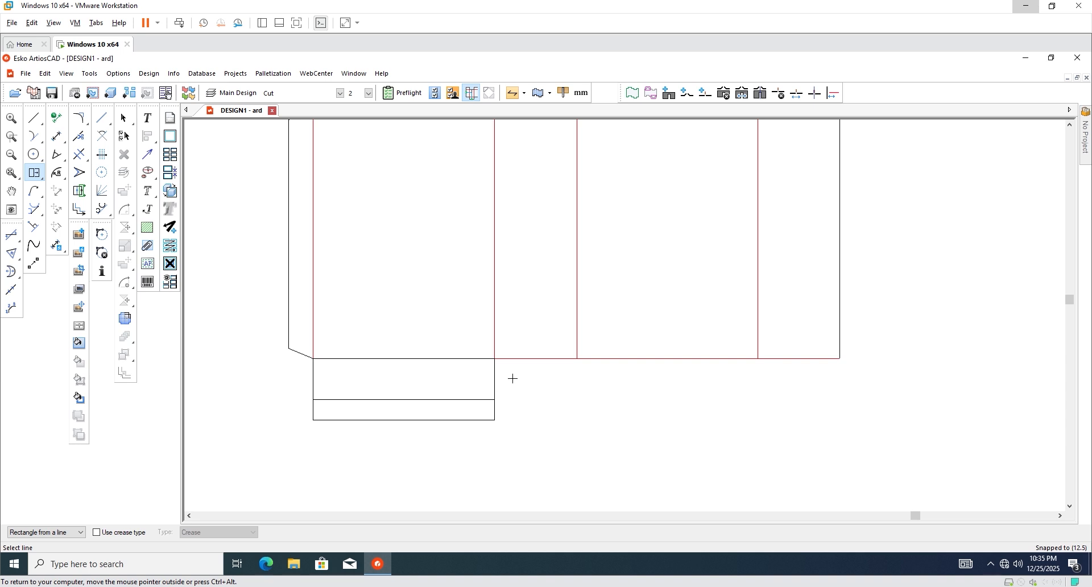
{"action": "scroll", "coordinate": [530, 375], "scroll_direction": "down", "scroll_amount": 2}
{"action": "scroll", "coordinate": [441, 426], "scroll_direction": "up", "scroll_amount": 1}
{"action": "scroll", "coordinate": [483, 356], "scroll_direction": "down", "scroll_amount": 2}
{"action": "scroll", "coordinate": [391, 443], "scroll_direction": "up", "scroll_amount": 3}
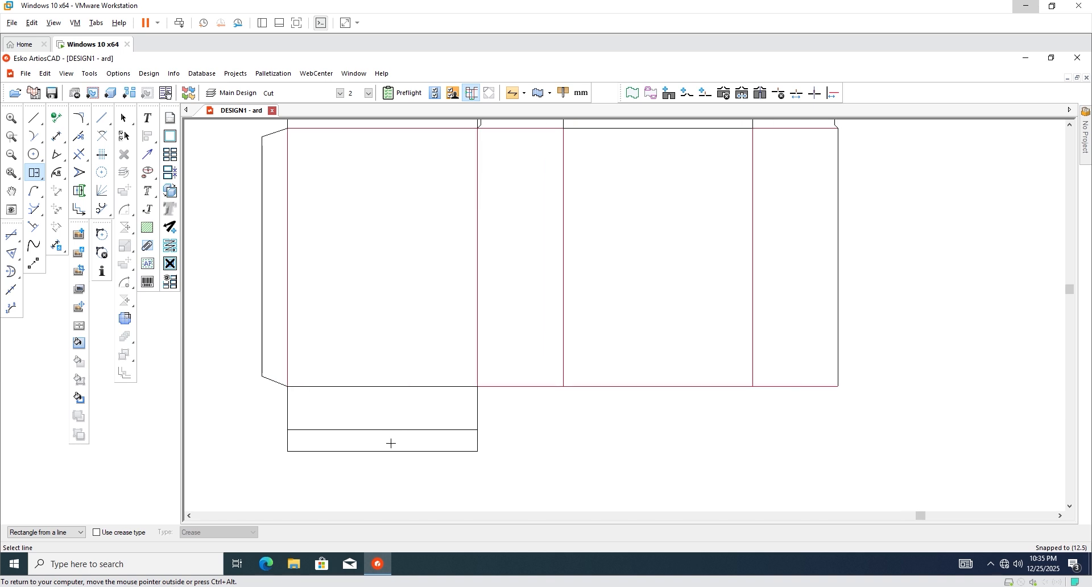
{"action": "scroll", "coordinate": [391, 443], "scroll_direction": "down", "scroll_amount": 1}
{"action": "scroll", "coordinate": [381, 405], "scroll_direction": "up", "scroll_amount": 1}
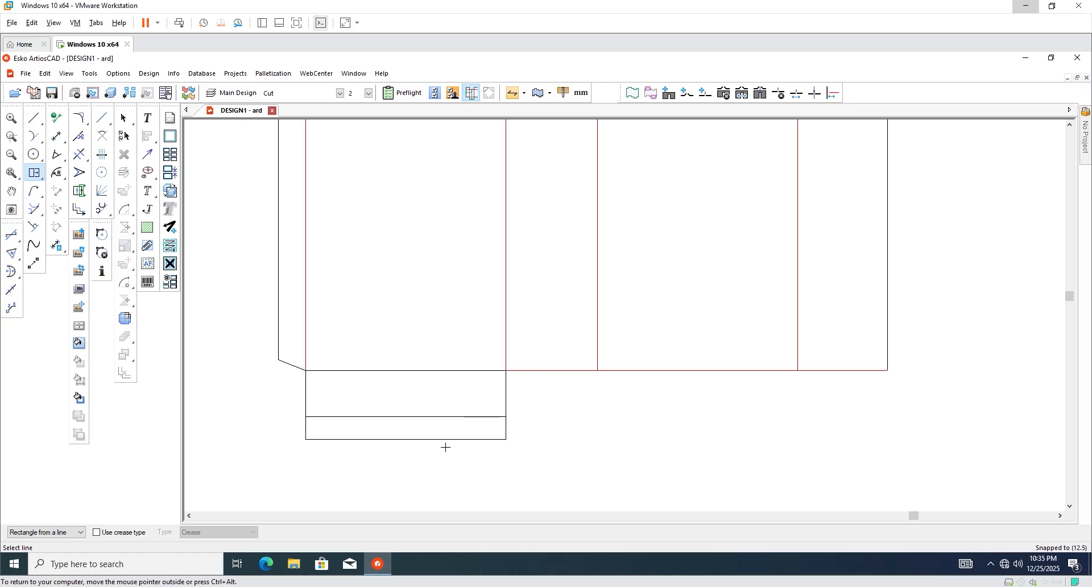
{"action": "scroll", "coordinate": [438, 410], "scroll_direction": "down", "scroll_amount": 1}
{"action": "scroll", "coordinate": [385, 415], "scroll_direction": "up", "scroll_amount": 1}
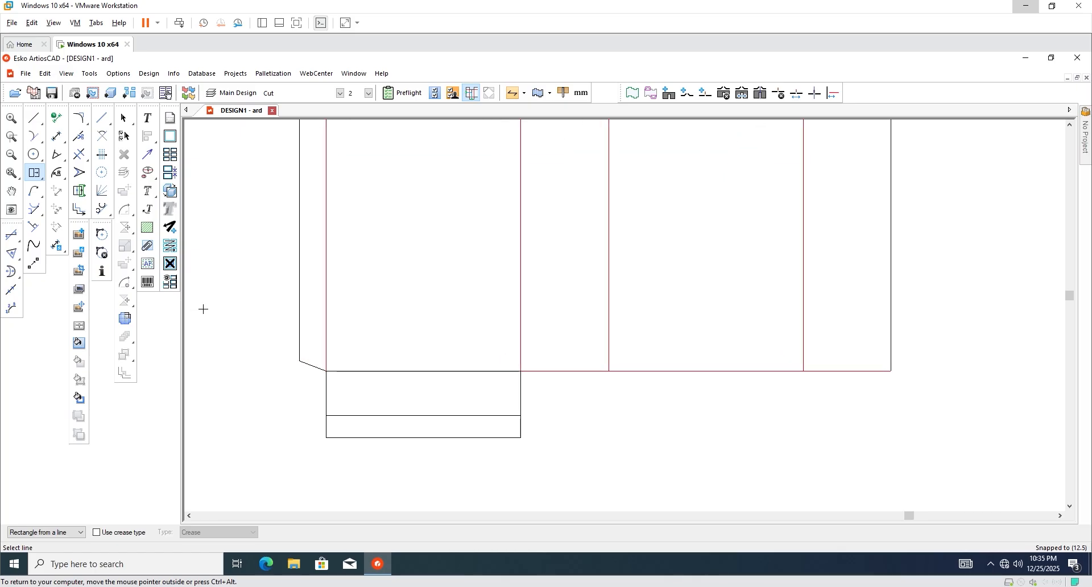
{"action": "scroll", "coordinate": [374, 356], "scroll_direction": "down", "scroll_amount": 1}
{"action": "scroll", "coordinate": [374, 357], "scroll_direction": "up", "scroll_amount": 1}
{"action": "scroll", "coordinate": [373, 366], "scroll_direction": "down", "scroll_amount": 1}
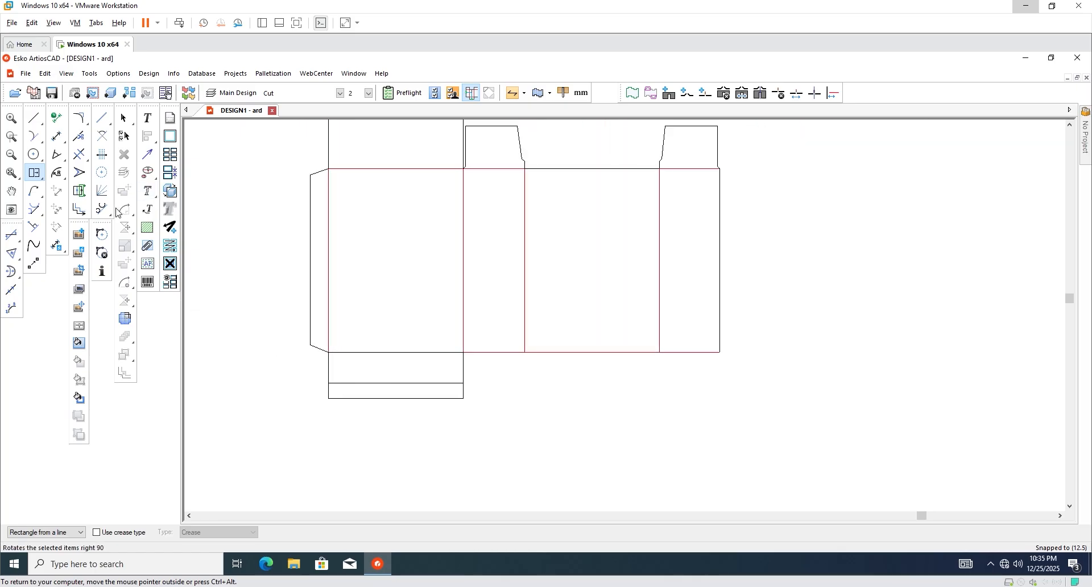
{"action": "left_click", "coordinate": [103, 196]}
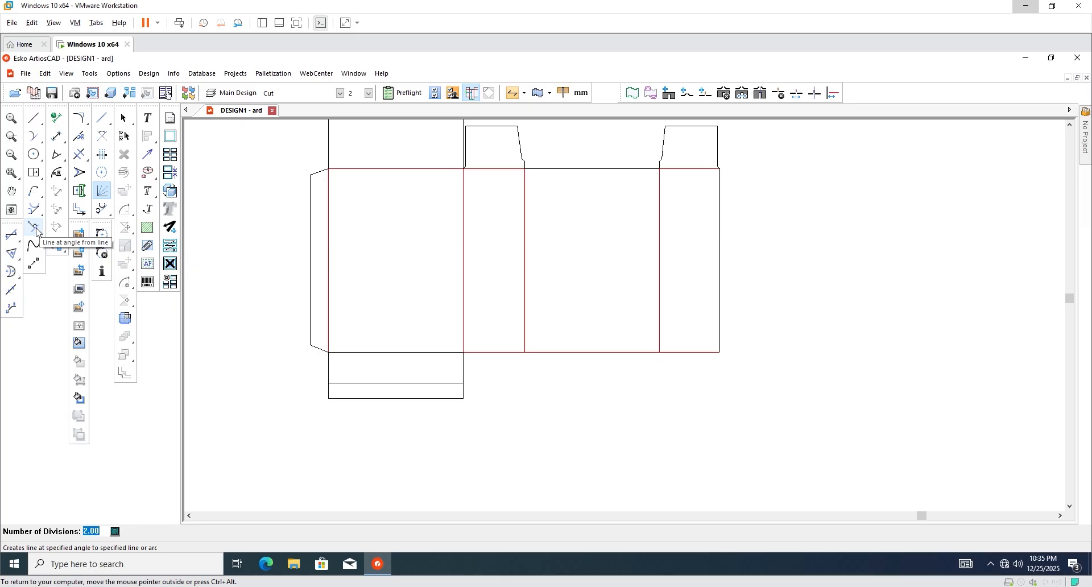
Divide the flap edge into 4 equal divisions.
{"action": "left_click", "coordinate": [103, 158]}
{"action": "scroll", "coordinate": [385, 402], "scroll_direction": "up", "scroll_amount": 2}
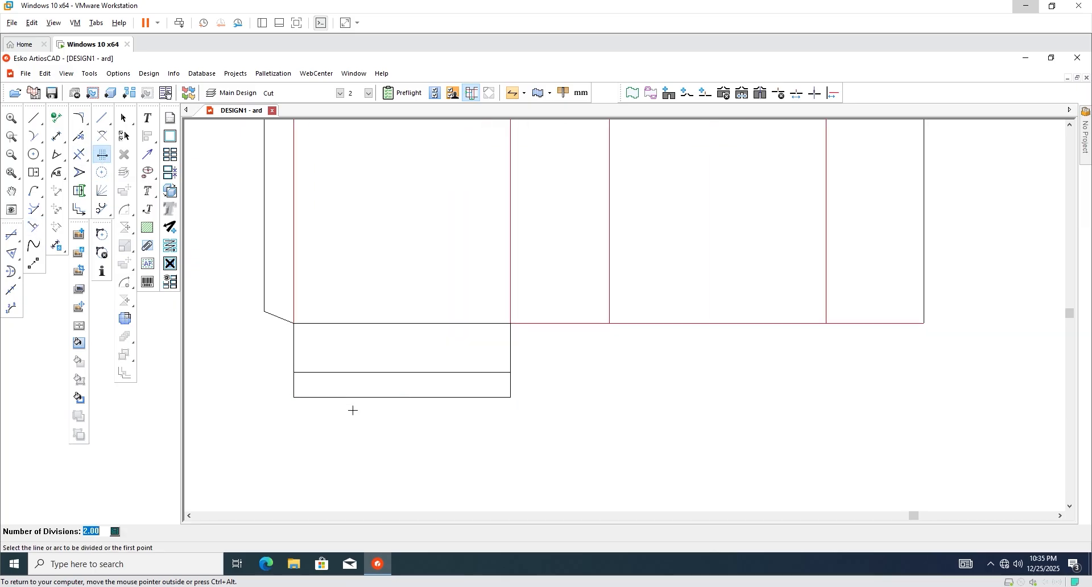
{"action": "type", "text": "4"}
{"action": "key", "text": "Return"}
{"action": "scroll", "coordinate": [406, 406], "scroll_direction": "down", "scroll_amount": 2}
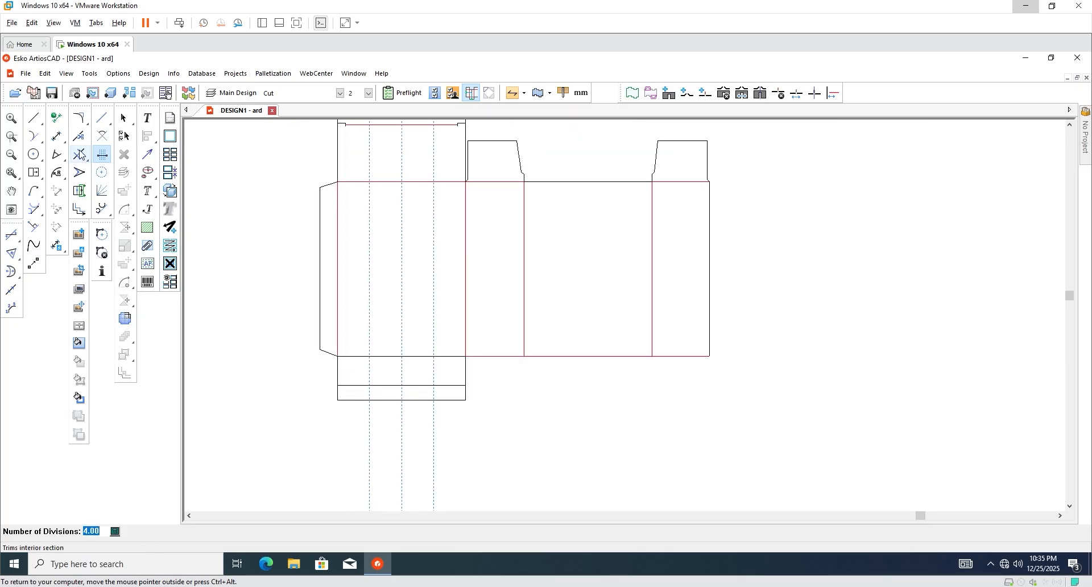
Draw vertical lines up the 12.5 mm strip at the first and third division points.
{"action": "left_click", "coordinate": [34, 118]}
{"action": "scroll", "coordinate": [373, 416], "scroll_direction": "up", "scroll_amount": 2}
{"action": "left_click", "coordinate": [406, 387], "text": "ctrl"}
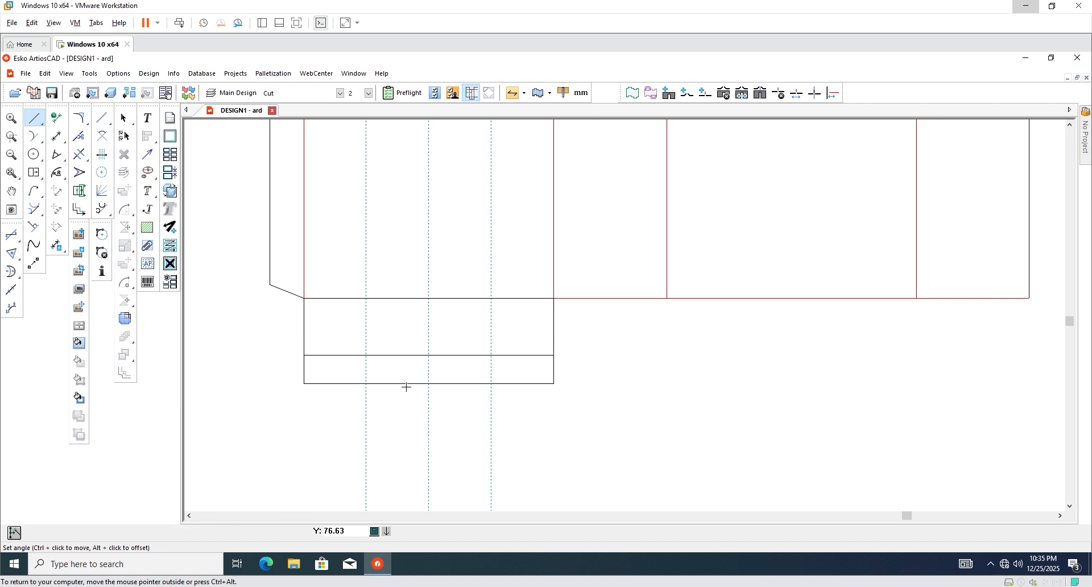
{"action": "scroll", "coordinate": [386, 384], "scroll_direction": "up", "scroll_amount": 2}
{"action": "left_click", "coordinate": [354, 385]}
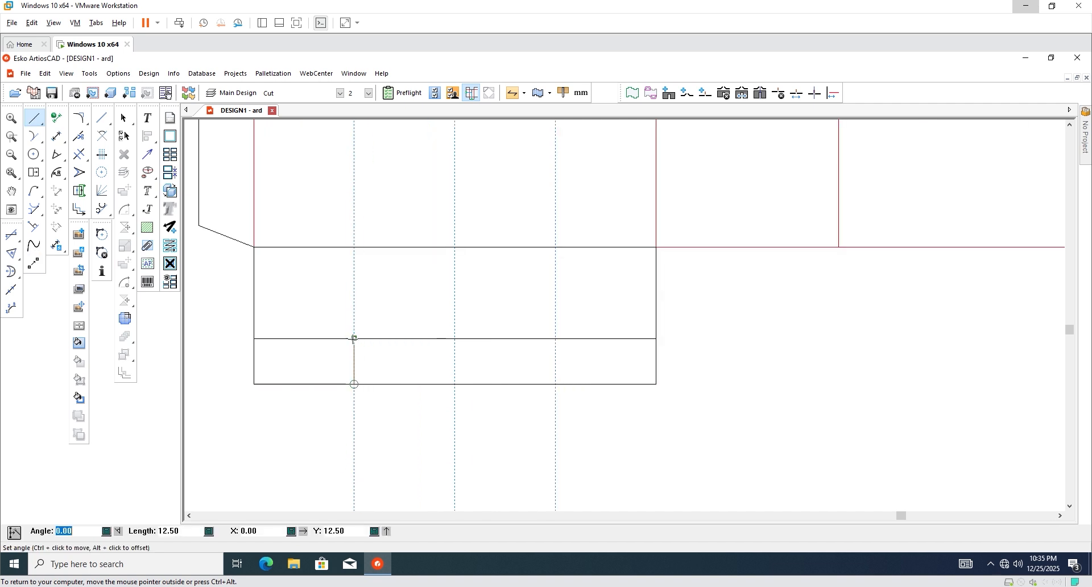
{"action": "left_click", "coordinate": [354, 338]}
{"action": "left_click", "coordinate": [531, 405], "text": "ctrl"}
{"action": "left_click", "coordinate": [556, 384]}
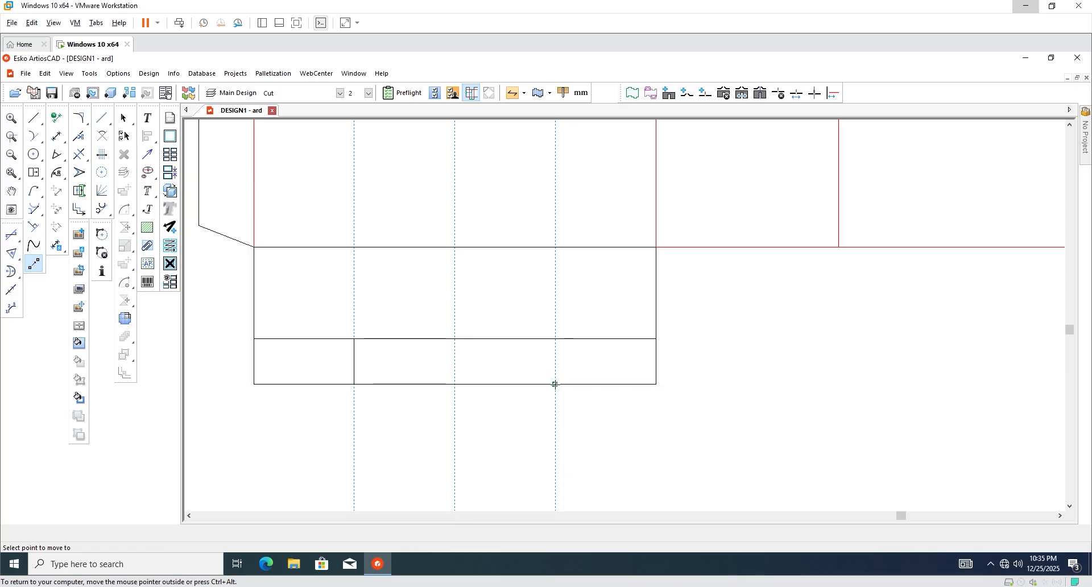
{"action": "left_click", "coordinate": [556, 338]}
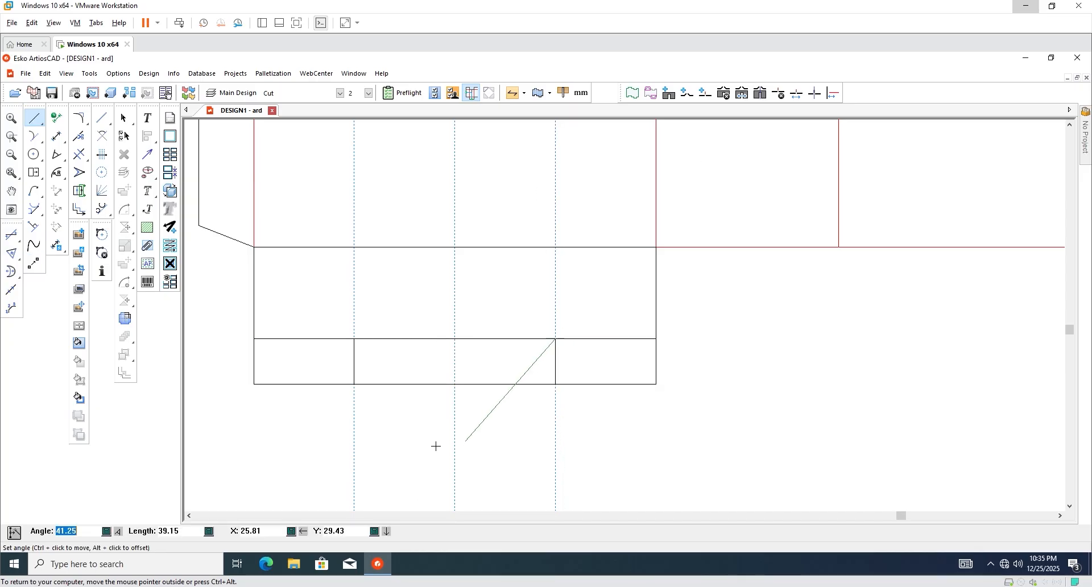
{"action": "scroll", "coordinate": [434, 446], "scroll_direction": "down", "scroll_amount": 2}
{"action": "key", "text": "Escape"}
{"action": "scroll", "coordinate": [427, 417], "scroll_direction": "down", "scroll_amount": 2}
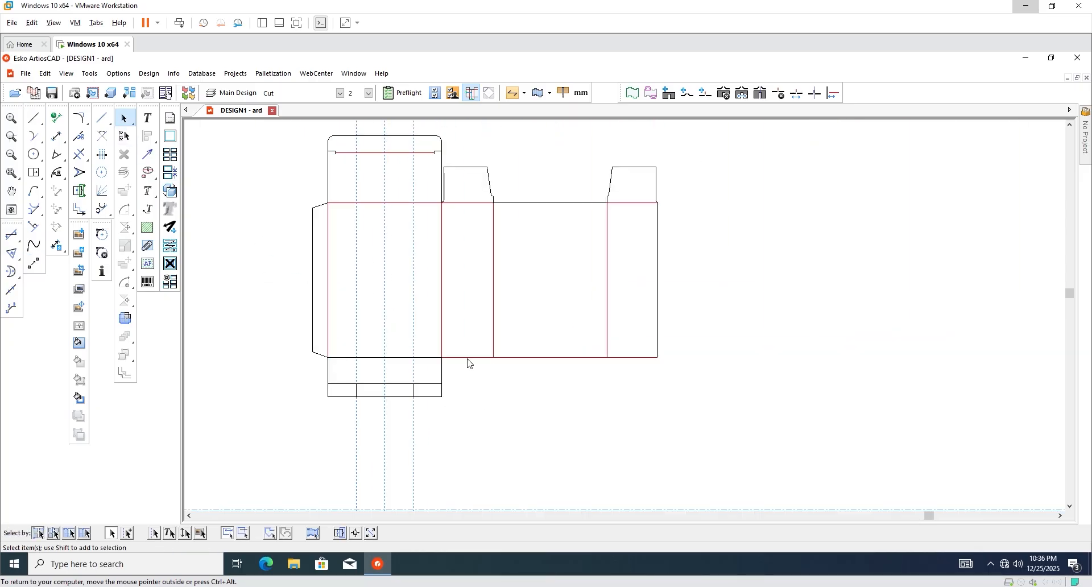
Window-select all lines of the new bottom flap.
{"action": "scroll", "coordinate": [469, 363], "scroll_direction": "up", "scroll_amount": 1}
{"action": "left_click_drag", "start_coordinate": [476, 429], "coordinate": [285, 405]}
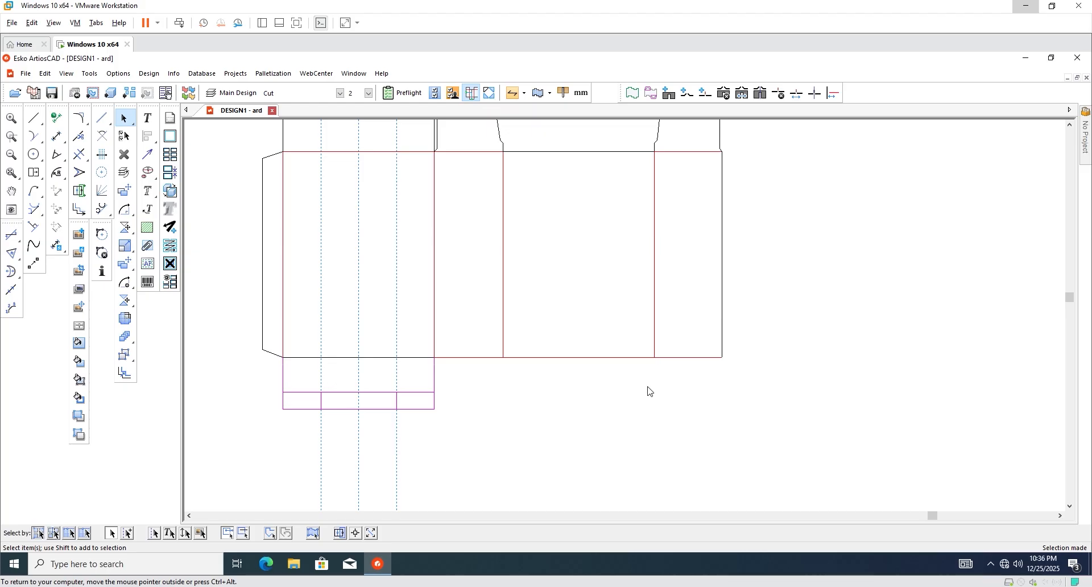
{"action": "left_click", "coordinate": [469, 443]}
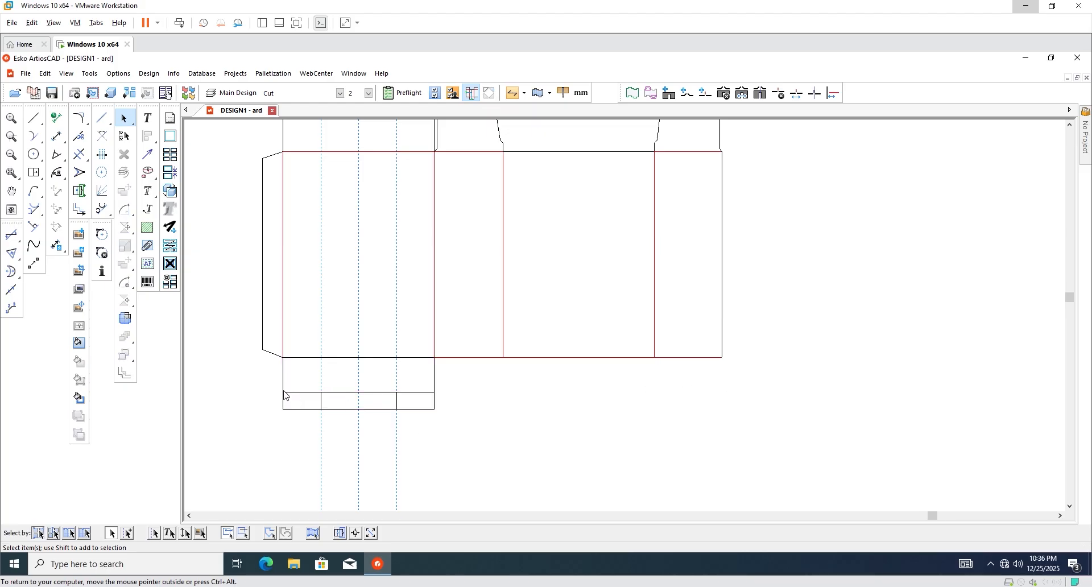
{"action": "scroll", "coordinate": [262, 391], "scroll_direction": "up", "scroll_amount": 1}
{"action": "scroll", "coordinate": [522, 422], "scroll_direction": "down", "scroll_amount": 1}
{"action": "scroll", "coordinate": [406, 396], "scroll_direction": "up", "scroll_amount": 1}
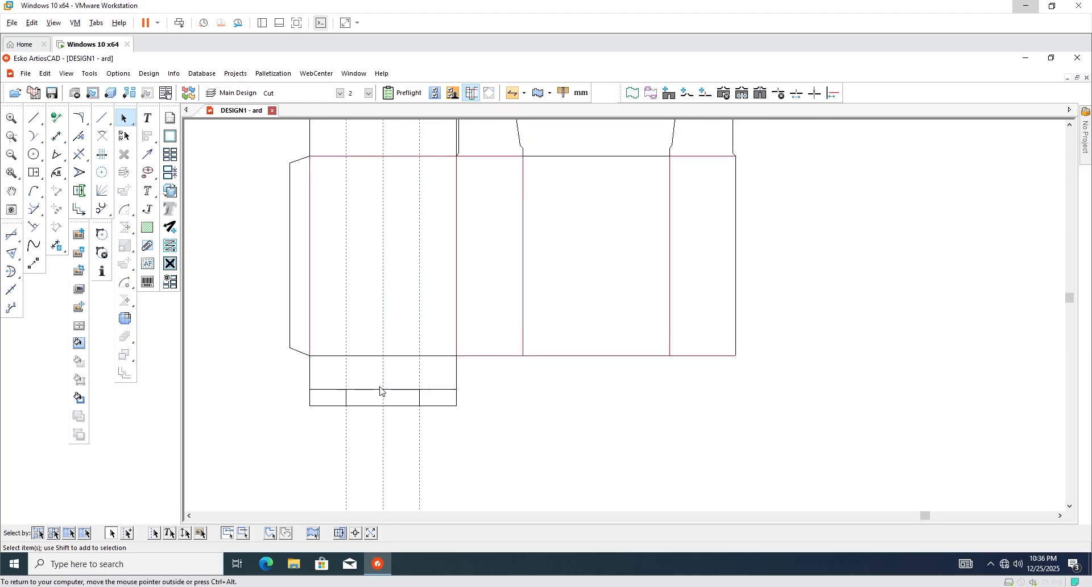
{"action": "scroll", "coordinate": [426, 420], "scroll_direction": "up", "scroll_amount": 1}
{"action": "left_click_drag", "start_coordinate": [511, 440], "coordinate": [268, 367]}
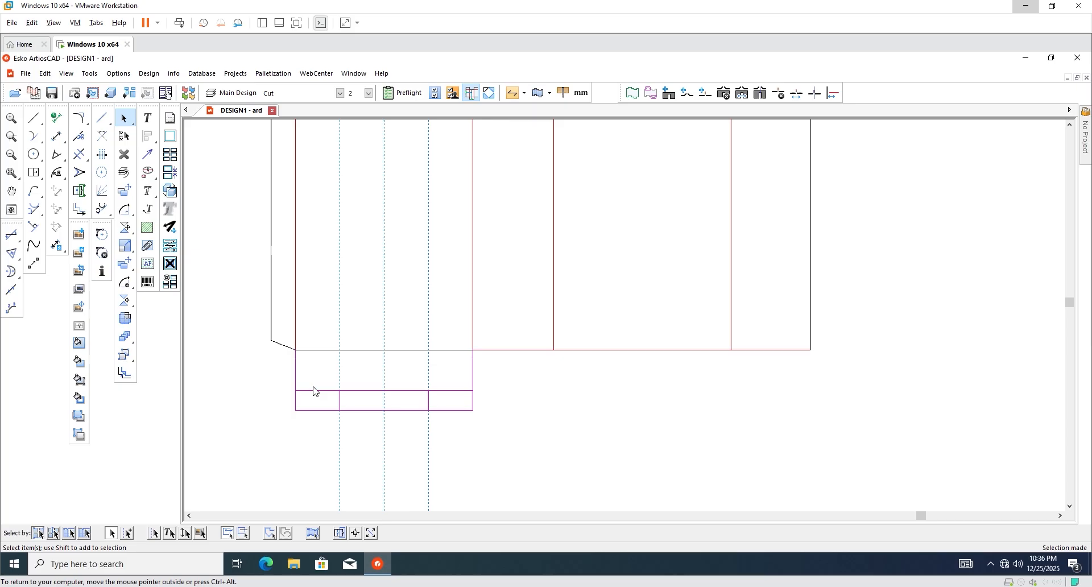
Move the flap by its corner to beneath the other wide panel.
{"action": "left_click", "coordinate": [125, 190]}
{"action": "left_click", "coordinate": [473, 350]}
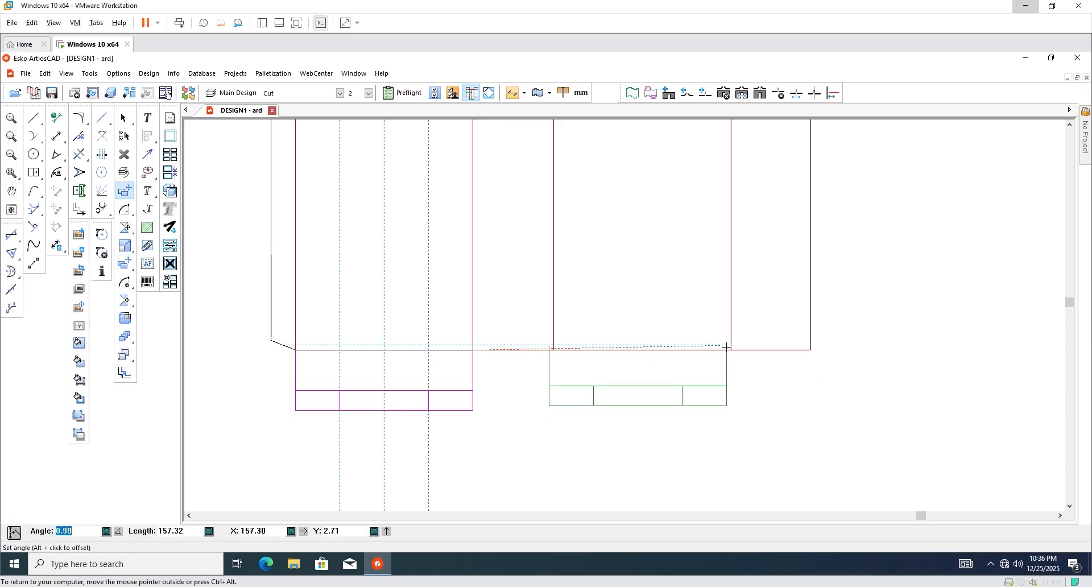
{"action": "left_click", "coordinate": [731, 349]}
{"action": "scroll", "coordinate": [495, 409], "scroll_direction": "down", "scroll_amount": 1}
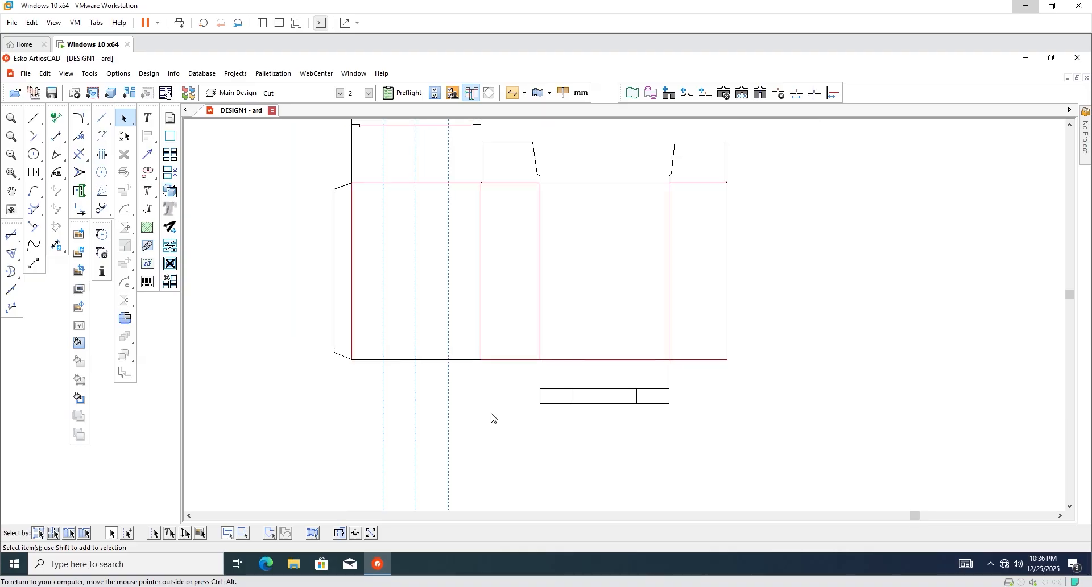
{"action": "scroll", "coordinate": [491, 414], "scroll_direction": "up", "scroll_amount": 2}
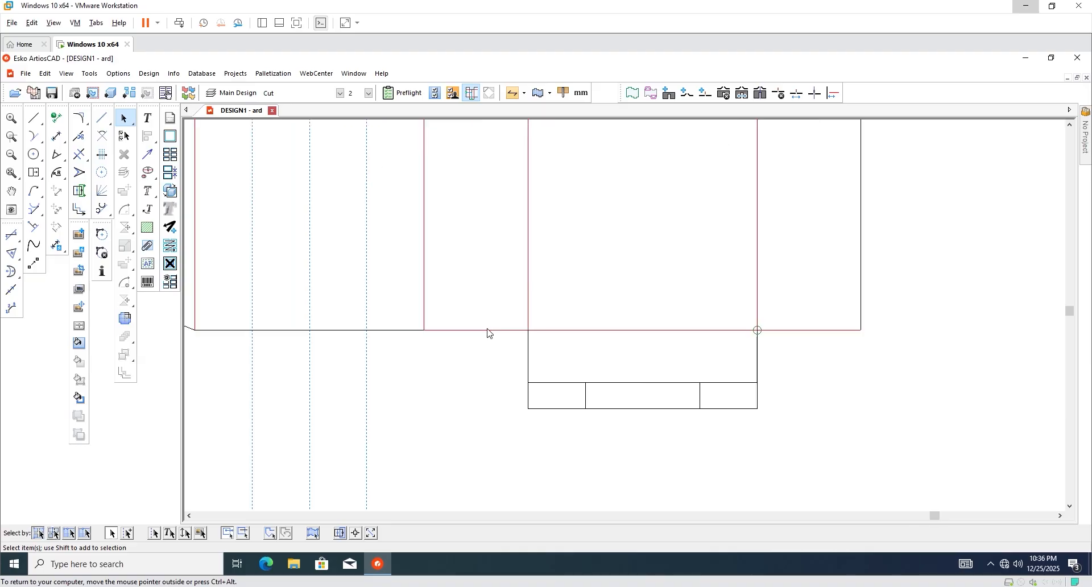
Build a rectangle off the narrow panel's bottom edge, then a 15 mm rectangle below it.
{"action": "left_click", "coordinate": [33, 172]}
{"action": "scroll", "coordinate": [476, 346], "scroll_direction": "up", "scroll_amount": 1}
{"action": "left_click", "coordinate": [476, 322]}
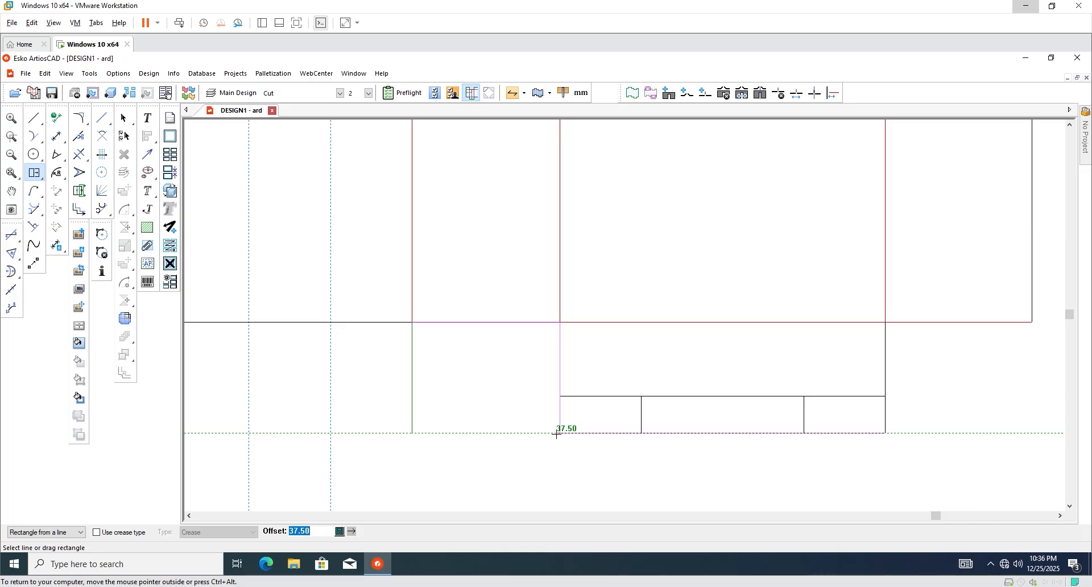
{"action": "left_click", "coordinate": [559, 396]}
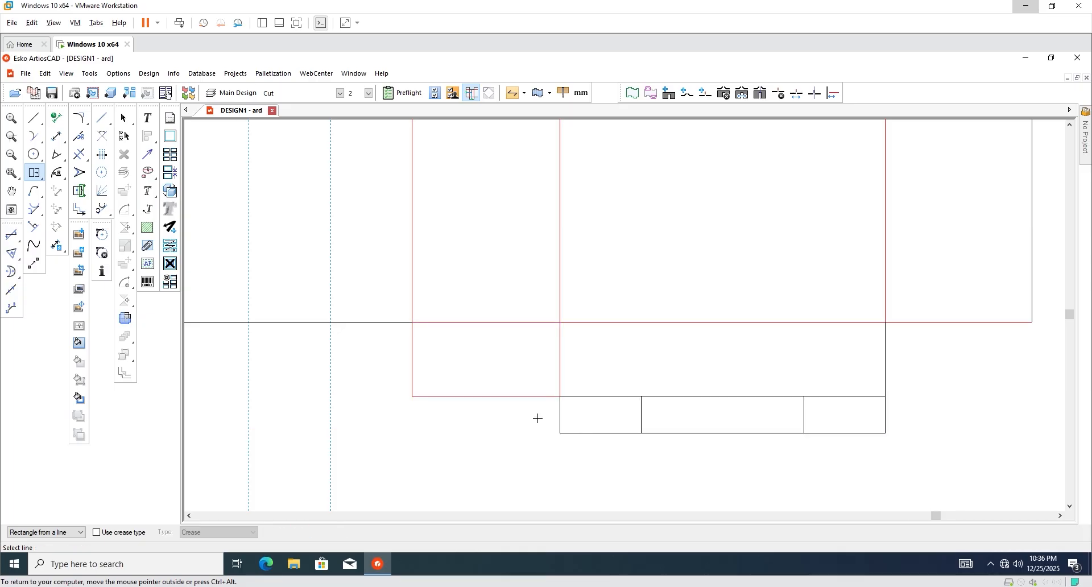
{"action": "scroll", "coordinate": [496, 401], "scroll_direction": "down", "scroll_amount": 2}
{"action": "scroll", "coordinate": [493, 405], "scroll_direction": "up", "scroll_amount": 1}
{"action": "left_click", "coordinate": [493, 392]}
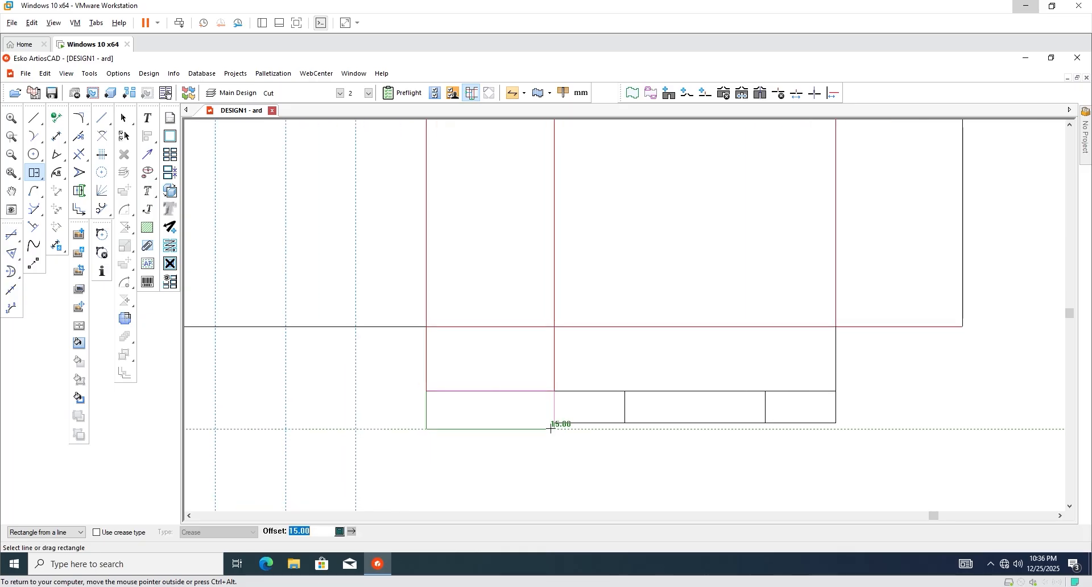
{"action": "left_click", "coordinate": [475, 417]}
{"action": "scroll", "coordinate": [475, 417], "scroll_direction": "down", "scroll_amount": 1}
{"action": "left_click", "coordinate": [99, 121]}
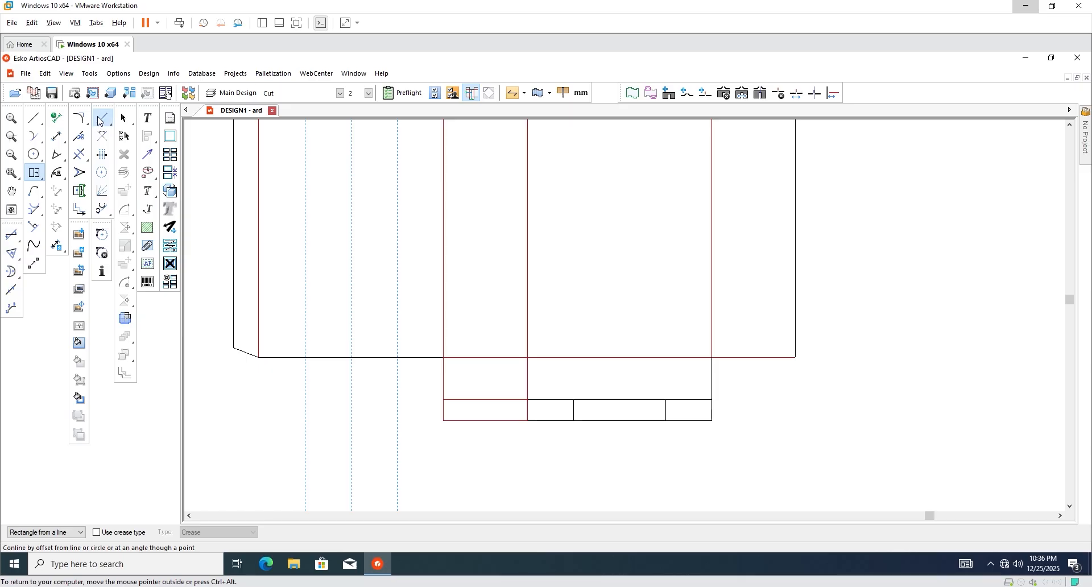
{"action": "scroll", "coordinate": [512, 408], "scroll_direction": "up", "scroll_amount": 1}
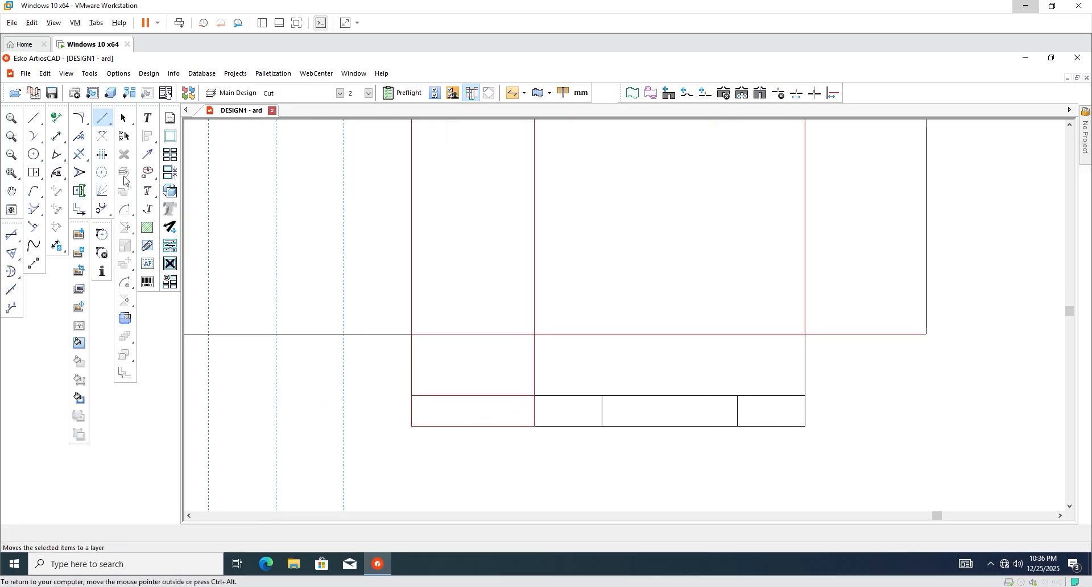
On the new flap, draw a 45° line up to the panel corner and a 25° line down to the bottom edge.
{"action": "left_click", "coordinate": [102, 154]}
{"action": "scroll", "coordinate": [517, 412], "scroll_direction": "up", "scroll_amount": 1}
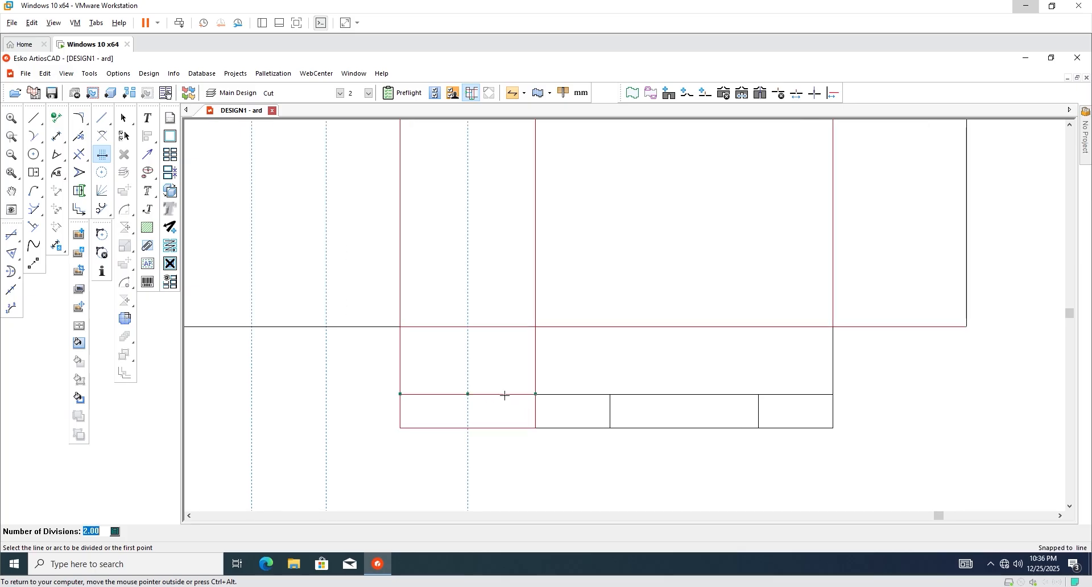
{"action": "left_click", "coordinate": [33, 118]}
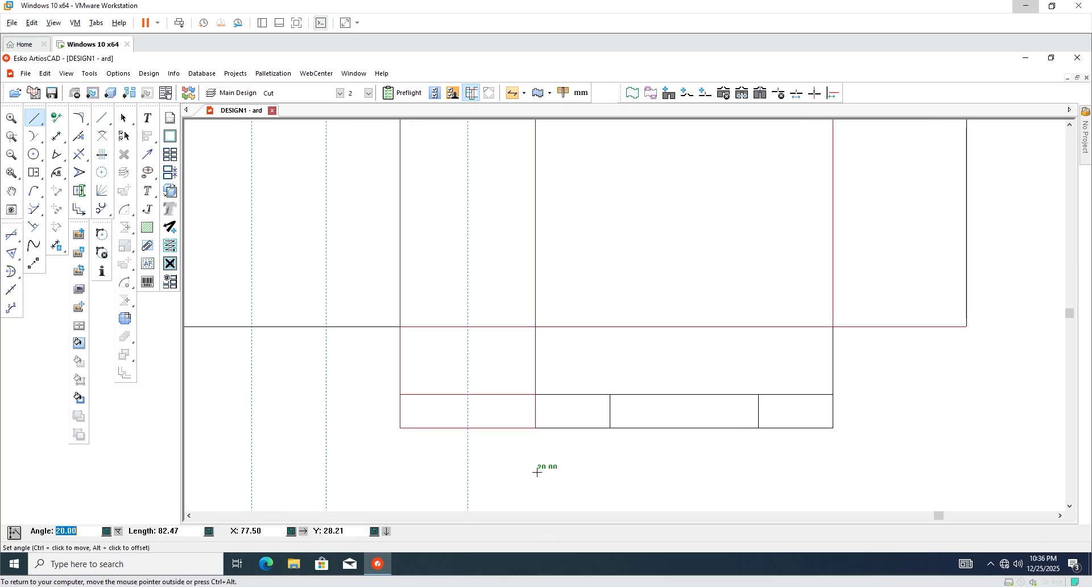
{"action": "scroll", "coordinate": [514, 430], "scroll_direction": "up", "scroll_amount": 4}
{"action": "key", "text": "ctrl"}
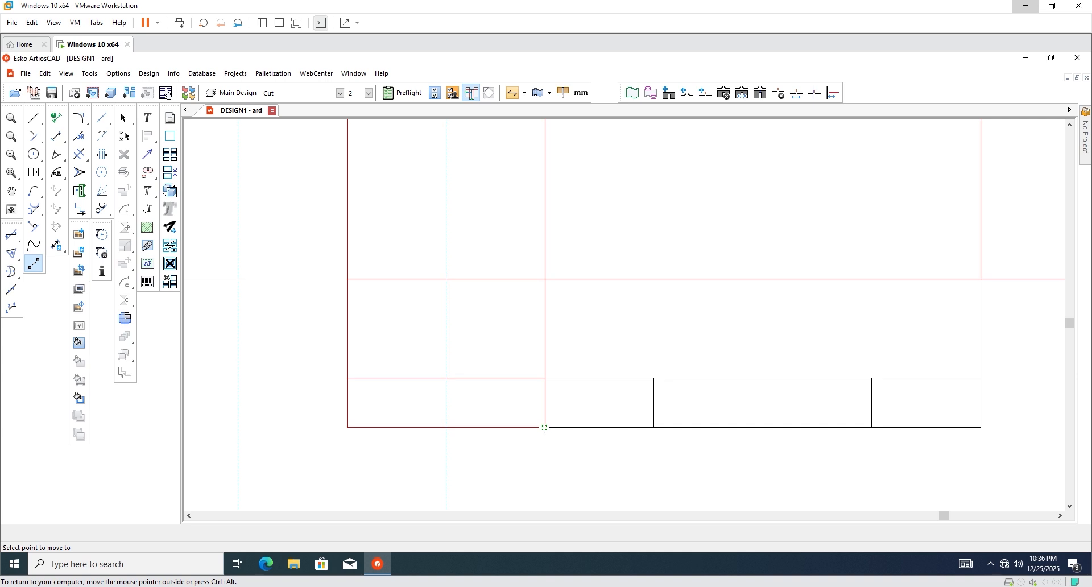
{"action": "left_click", "coordinate": [447, 378], "text": "ctrl"}
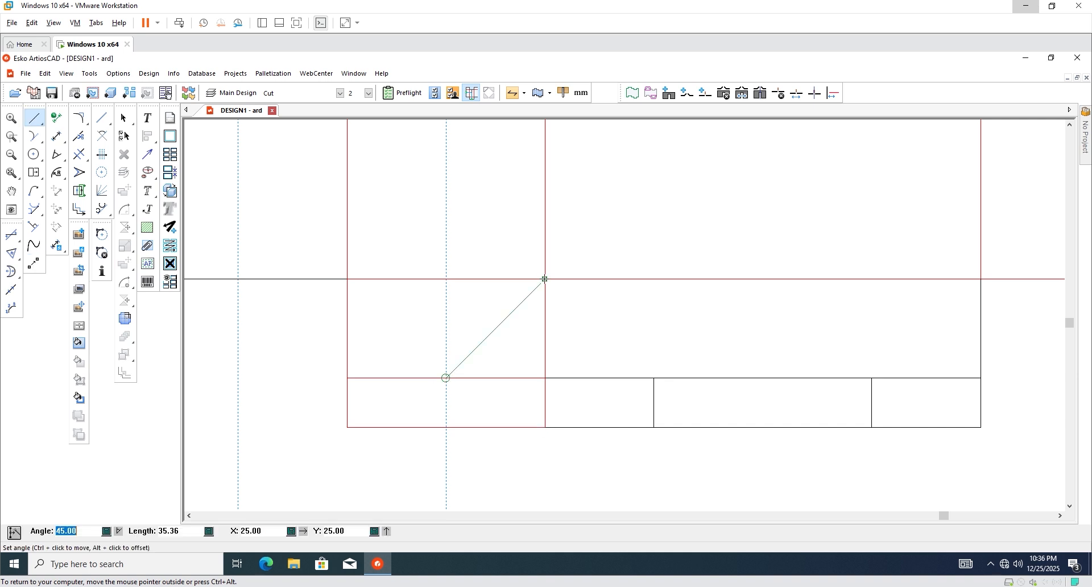
{"action": "left_click", "coordinate": [544, 279]}
{"action": "key", "text": "ctrl"}
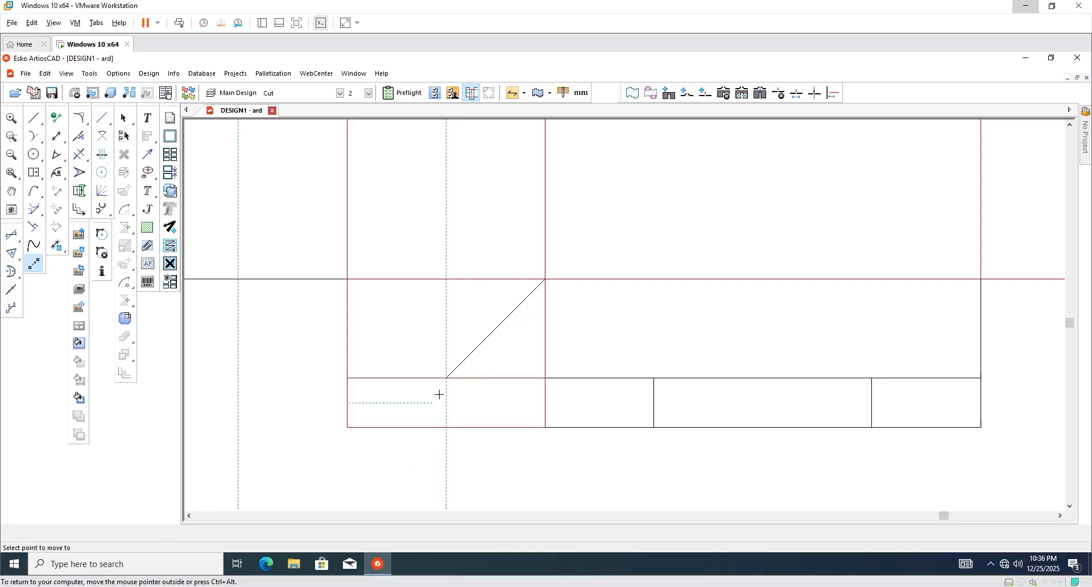
{"action": "left_click", "coordinate": [446, 378]}
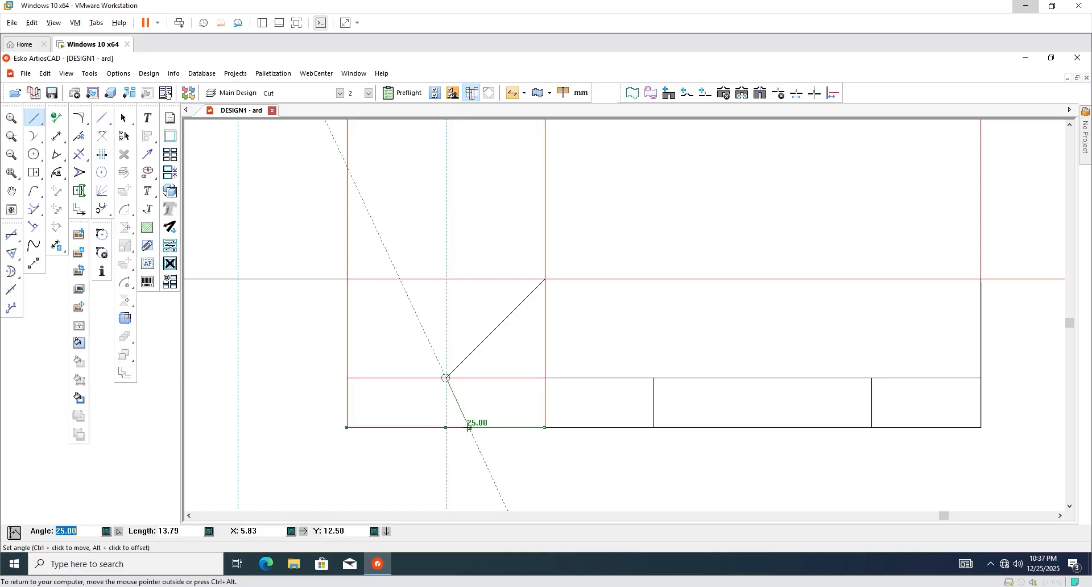
{"action": "left_click", "coordinate": [468, 428]}
{"action": "key", "text": "Escape"}
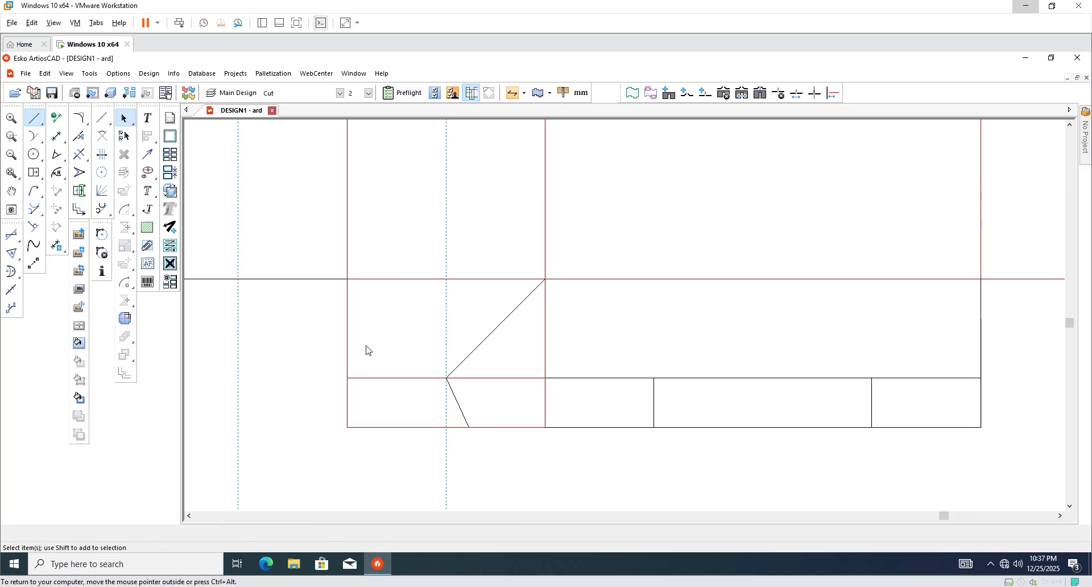
Trim the extra red and black bottom-flap segments, undoing the last wrong trim.
{"action": "scroll", "coordinate": [384, 377], "scroll_direction": "down", "scroll_amount": 1}
{"action": "scroll", "coordinate": [463, 405], "scroll_direction": "up", "scroll_amount": 1}
{"action": "left_click", "coordinate": [79, 154]}
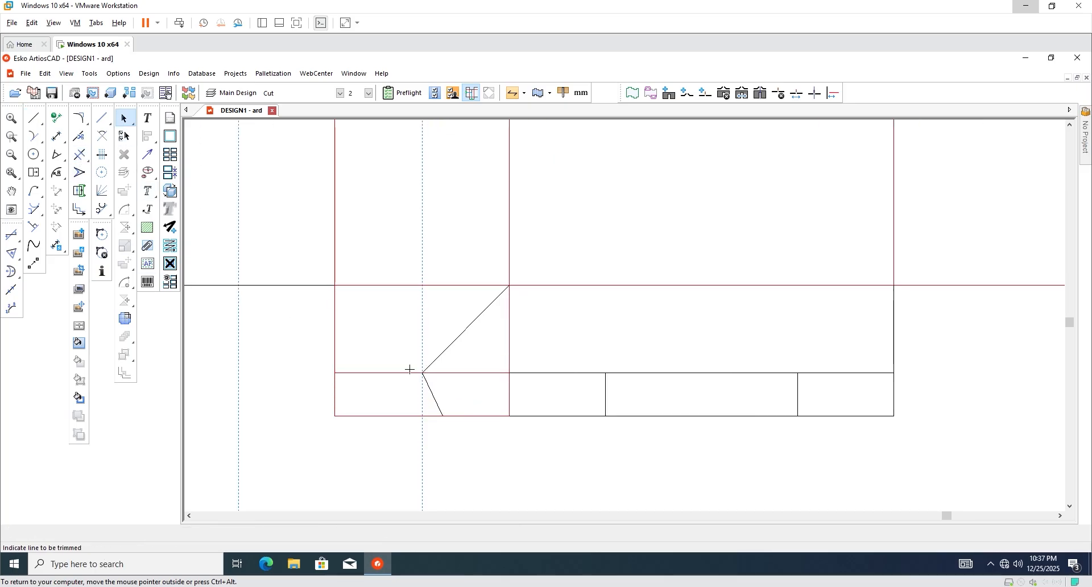
{"action": "left_click", "coordinate": [469, 373]}
{"action": "left_click", "coordinate": [470, 416]}
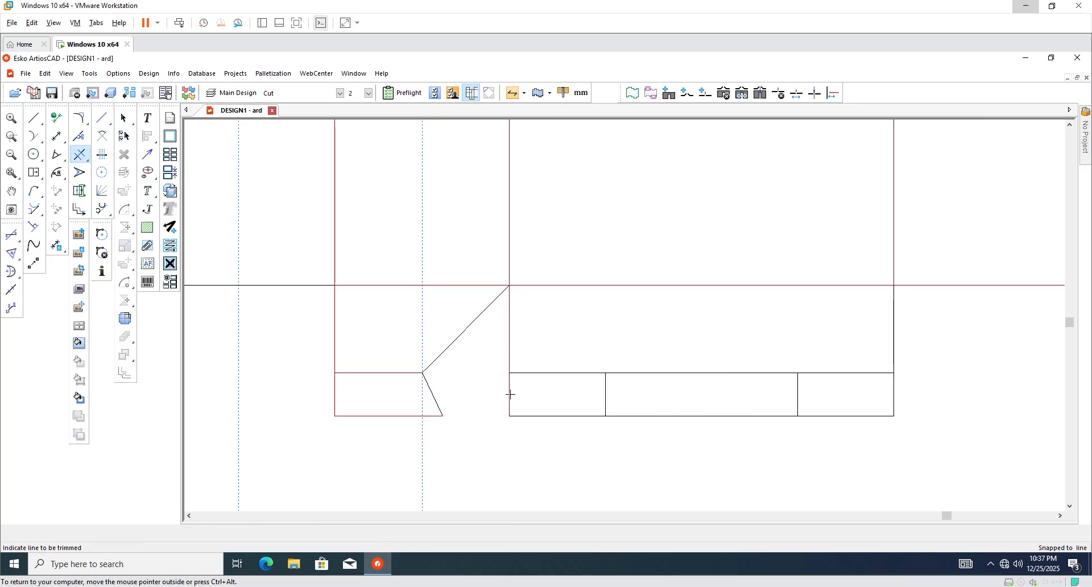
{"action": "scroll", "coordinate": [511, 395], "scroll_direction": "down", "scroll_amount": 1}
{"action": "scroll", "coordinate": [648, 380], "scroll_direction": "up", "scroll_amount": 1}
{"action": "left_click", "coordinate": [648, 381]}
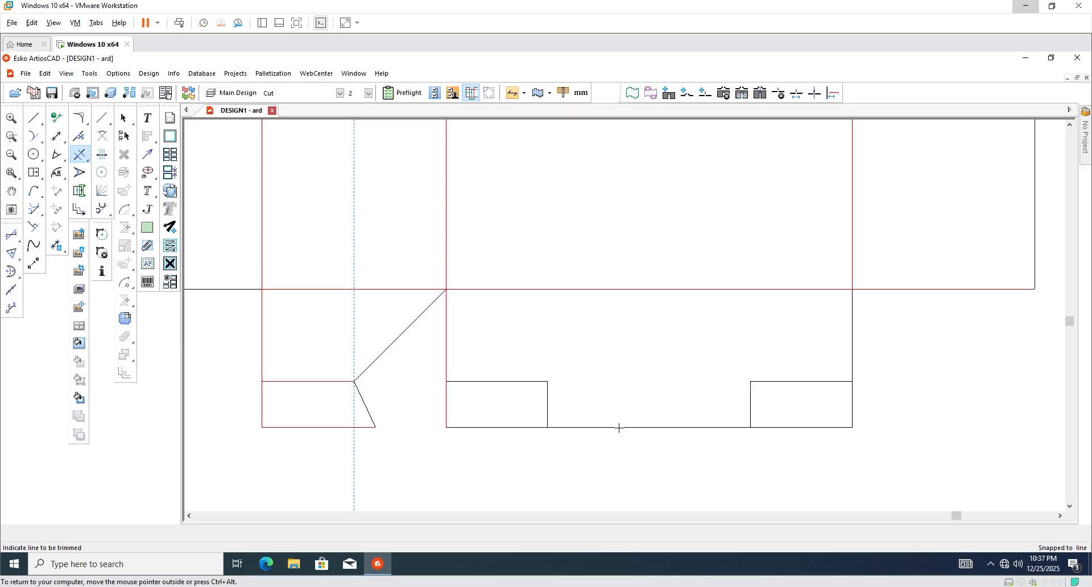
{"action": "left_click", "coordinate": [619, 429]}
{"action": "scroll", "coordinate": [575, 420], "scroll_direction": "down", "scroll_amount": 1}
{"action": "key", "text": "ctrl+z"}
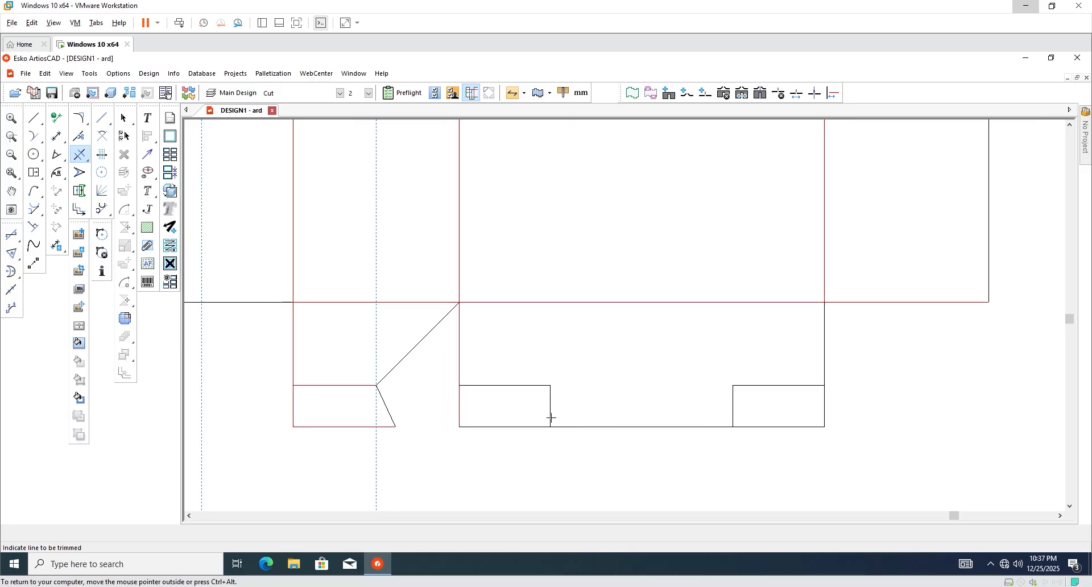
{"action": "scroll", "coordinate": [582, 432], "scroll_direction": "down", "scroll_amount": 1}
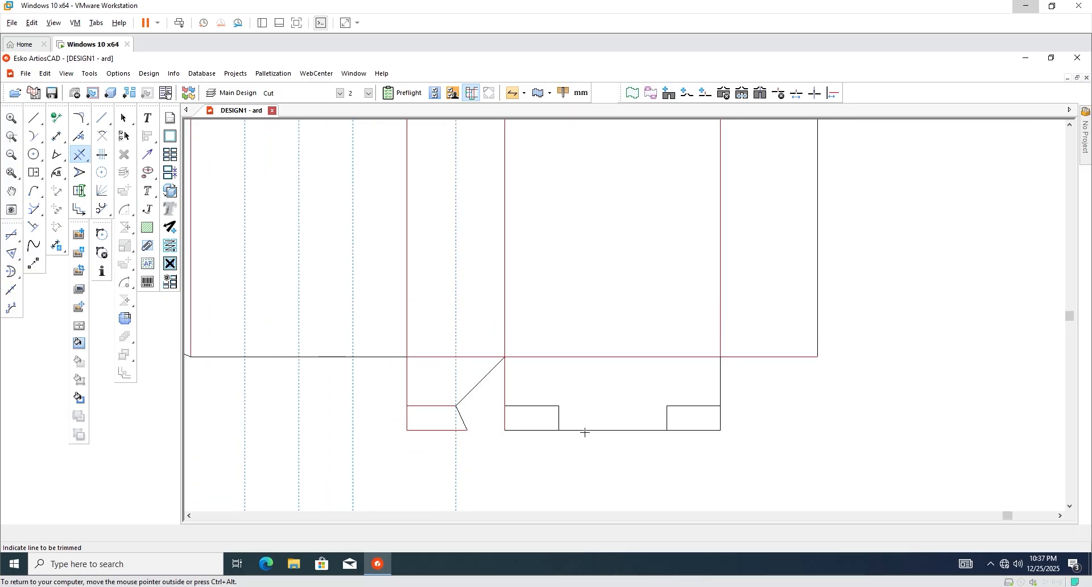
{"action": "scroll", "coordinate": [582, 433], "scroll_direction": "down", "scroll_amount": 1}
{"action": "left_click", "coordinate": [125, 119]}
Copy the two-tab right bottom flap to beneath the left panels.
{"action": "scroll", "coordinate": [595, 446], "scroll_direction": "down", "scroll_amount": 1}
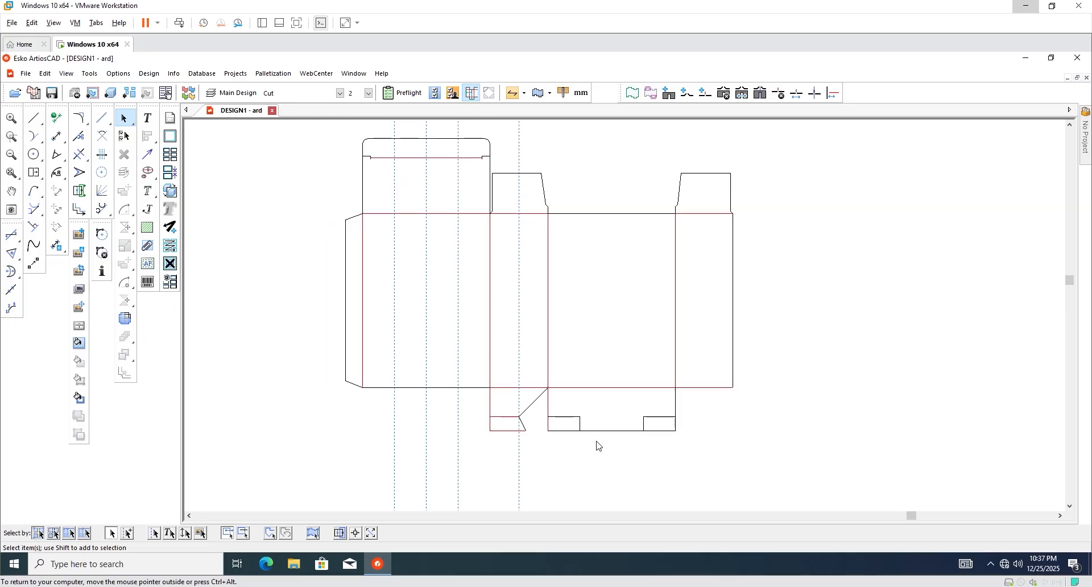
{"action": "scroll", "coordinate": [595, 446], "scroll_direction": "up", "scroll_amount": 1}
{"action": "left_click_drag", "start_coordinate": [734, 458], "coordinate": [540, 393]}
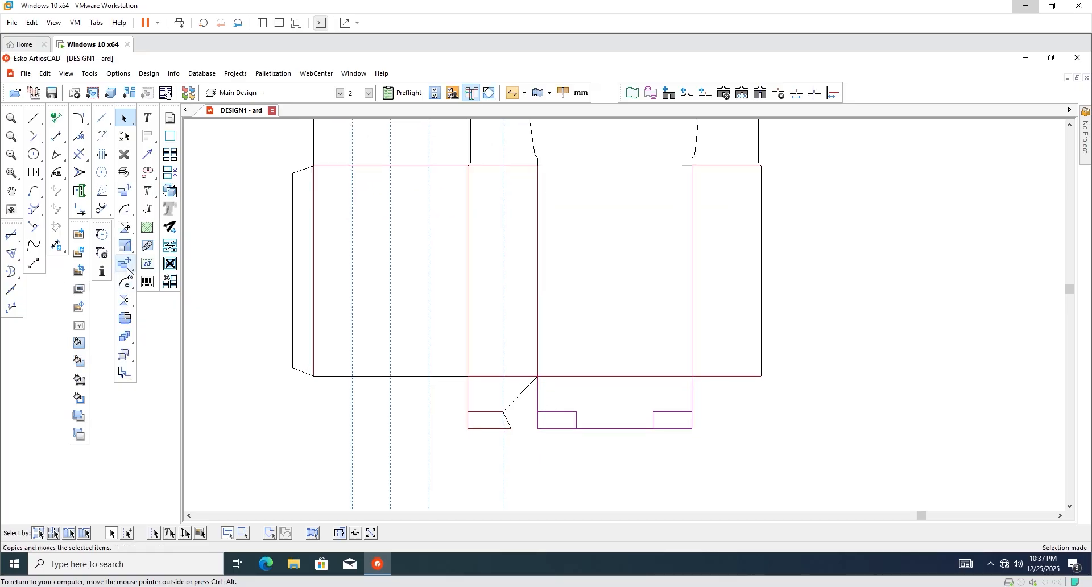
{"action": "left_click", "coordinate": [127, 265]}
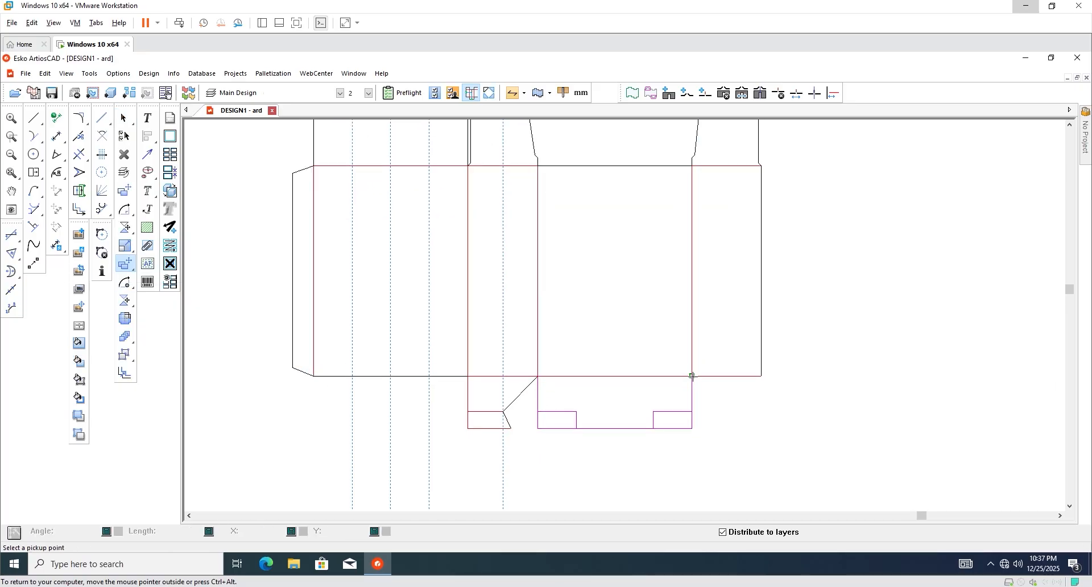
{"action": "left_click", "coordinate": [692, 376]}
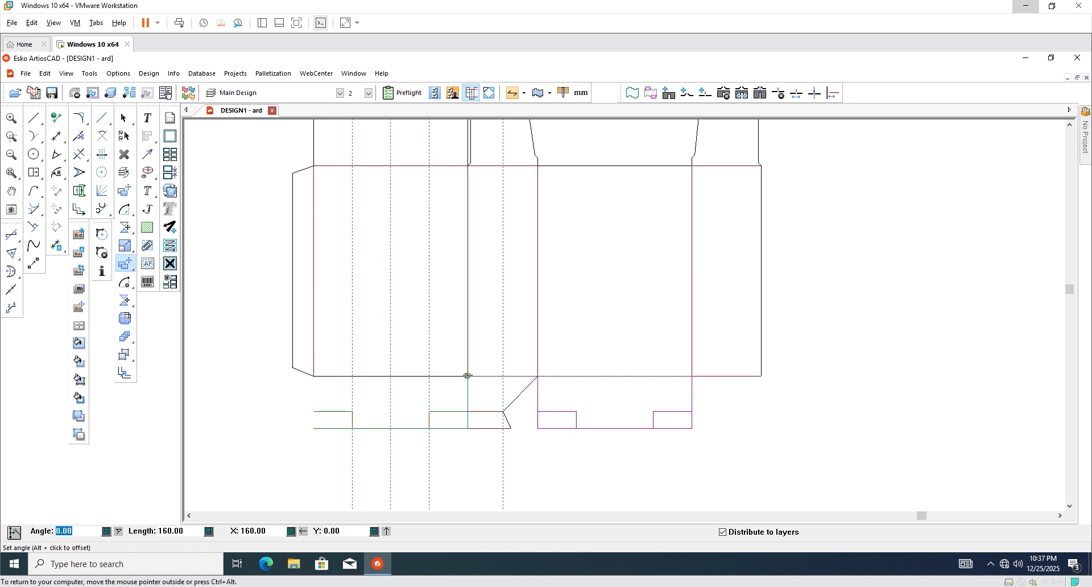
{"action": "left_click", "coordinate": [467, 376]}
{"action": "left_click", "coordinate": [465, 457]}
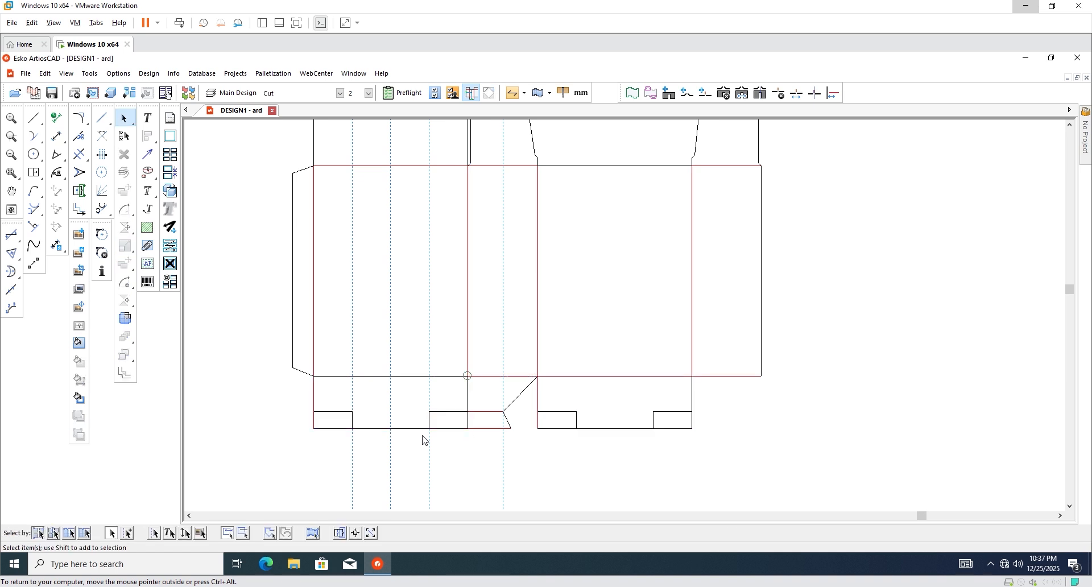
Change the vertical crease between the two flaps into a cut line.
{"action": "scroll", "coordinate": [422, 439], "scroll_direction": "up", "scroll_amount": 2}
{"action": "left_click", "coordinate": [498, 382]}
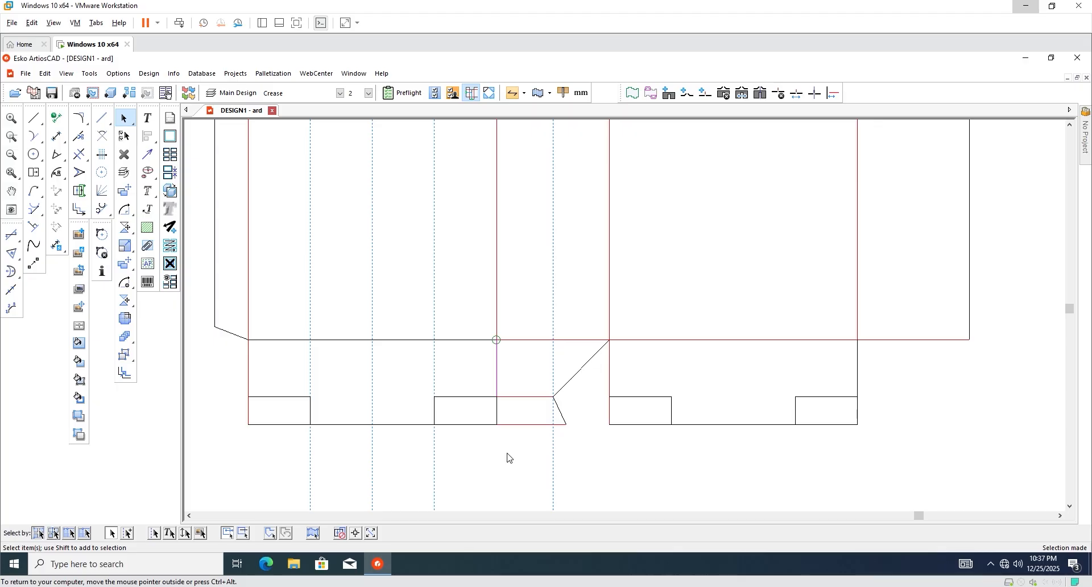
{"action": "left_click", "coordinate": [509, 458]}
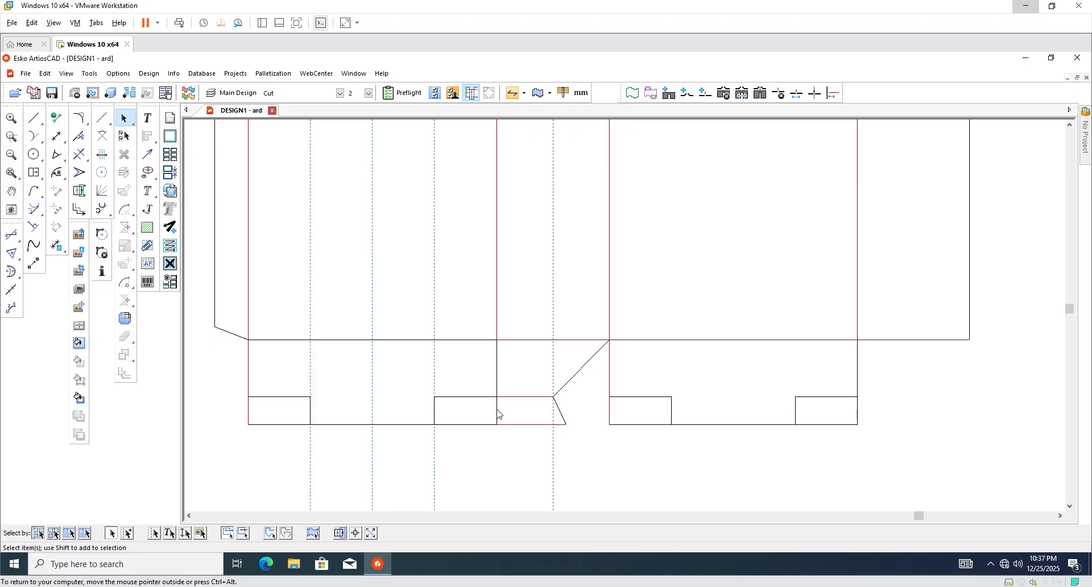
Draw a horizontal line starting from the flap's bottom-left corner.
{"action": "scroll", "coordinate": [443, 439], "scroll_direction": "up", "scroll_amount": 1}
{"action": "left_click", "coordinate": [34, 118]}
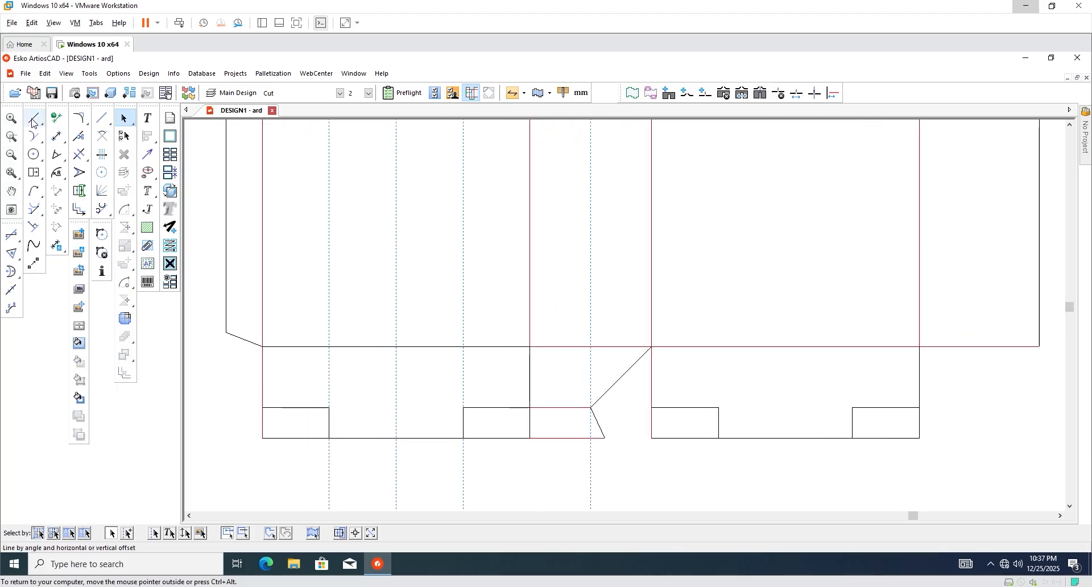
{"action": "left_click", "coordinate": [263, 438]}
{"action": "left_click", "coordinate": [429, 432]}
Draw two angled side lines linking the crease corners and tab corners of the left bottom flap.
{"action": "left_click", "coordinate": [124, 118]}
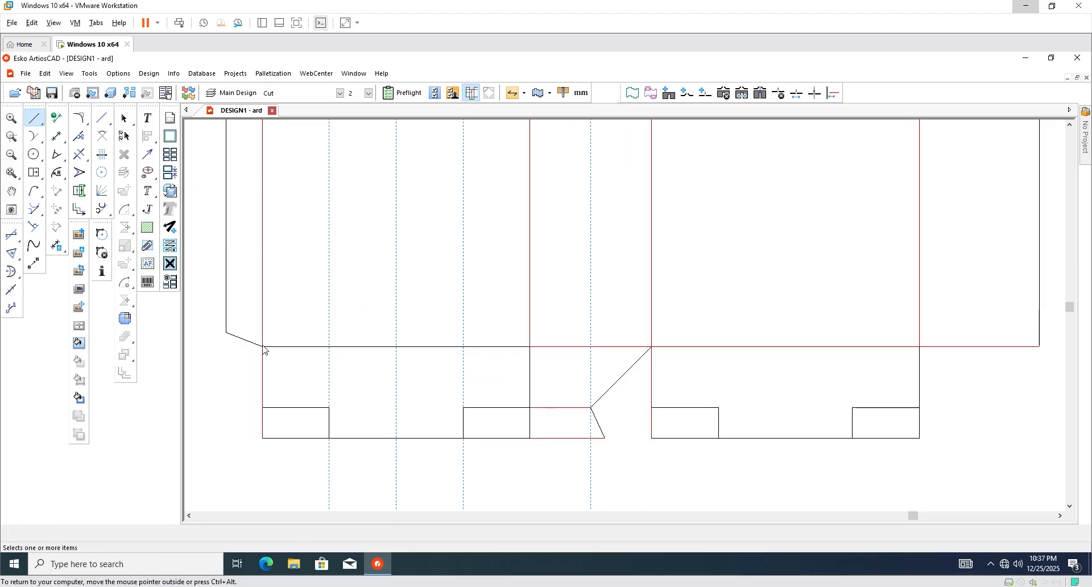
{"action": "scroll", "coordinate": [266, 350], "scroll_direction": "down", "scroll_amount": 4}
{"action": "scroll", "coordinate": [389, 436], "scroll_direction": "down", "scroll_amount": 1}
{"action": "scroll", "coordinate": [389, 435], "scroll_direction": "down", "scroll_amount": 1}
{"action": "scroll", "coordinate": [415, 408], "scroll_direction": "up", "scroll_amount": 4}
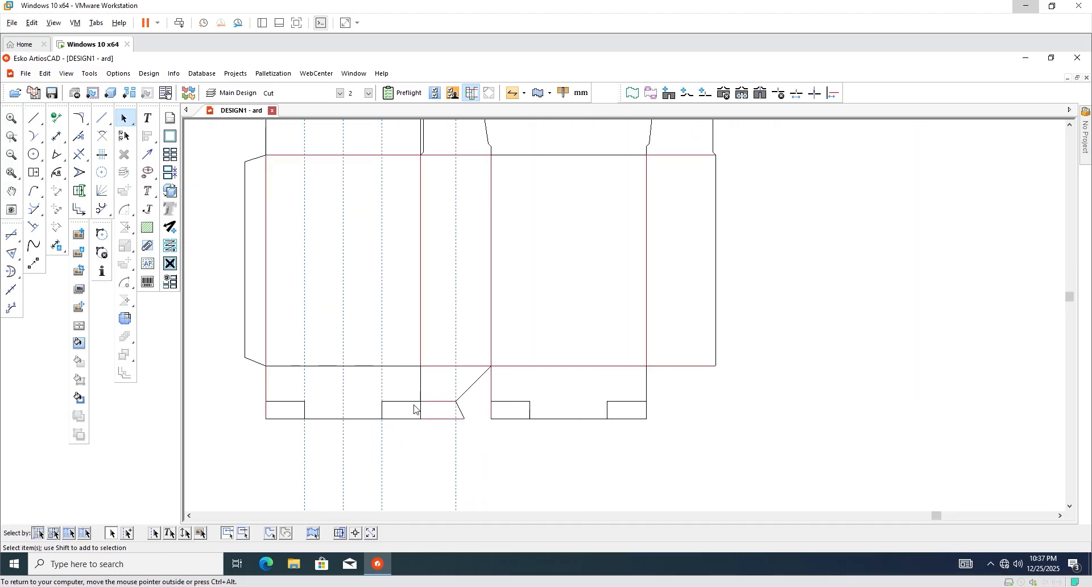
{"action": "middle_click_drag", "start_coordinate": [236, 416], "coordinate": [376, 415]}
{"action": "scroll", "coordinate": [377, 415], "scroll_direction": "down", "scroll_amount": 2}
{"action": "scroll", "coordinate": [326, 344], "scroll_direction": "up", "scroll_amount": 2}
{"action": "left_click", "coordinate": [35, 118]}
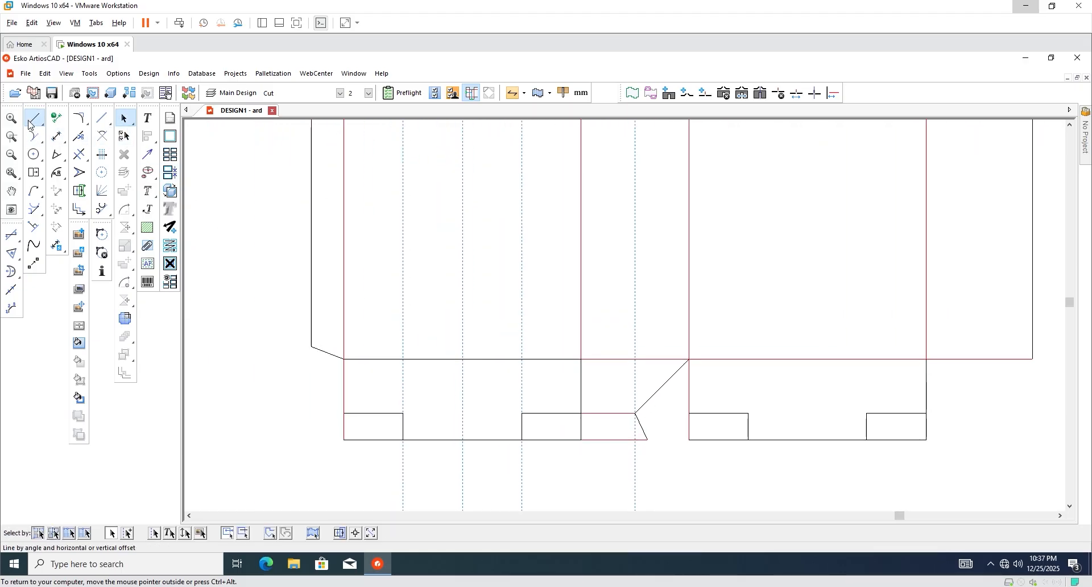
{"action": "scroll", "coordinate": [490, 408], "scroll_direction": "up", "scroll_amount": 3}
{"action": "left_click", "coordinate": [437, 454], "text": "ctrl"}
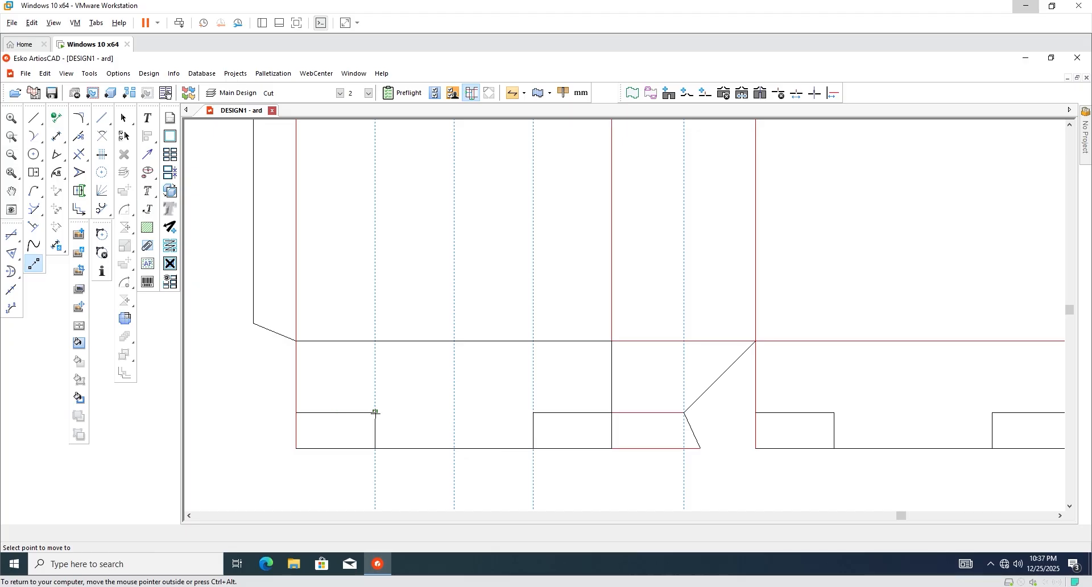
{"action": "left_click", "coordinate": [374, 411]}
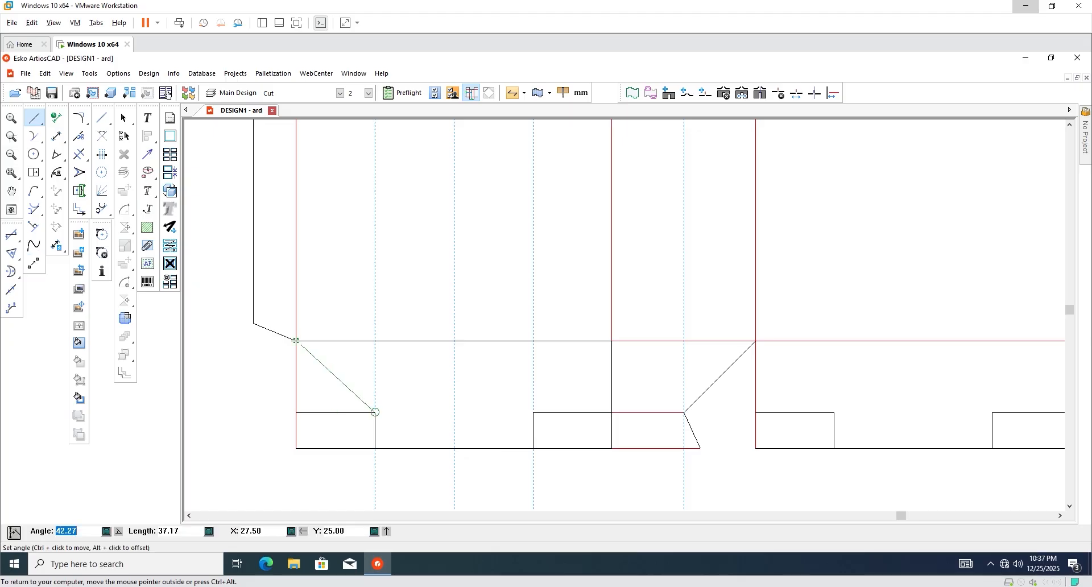
{"action": "left_click", "coordinate": [295, 340]}
{"action": "left_click", "coordinate": [550, 475], "text": "ctrl"}
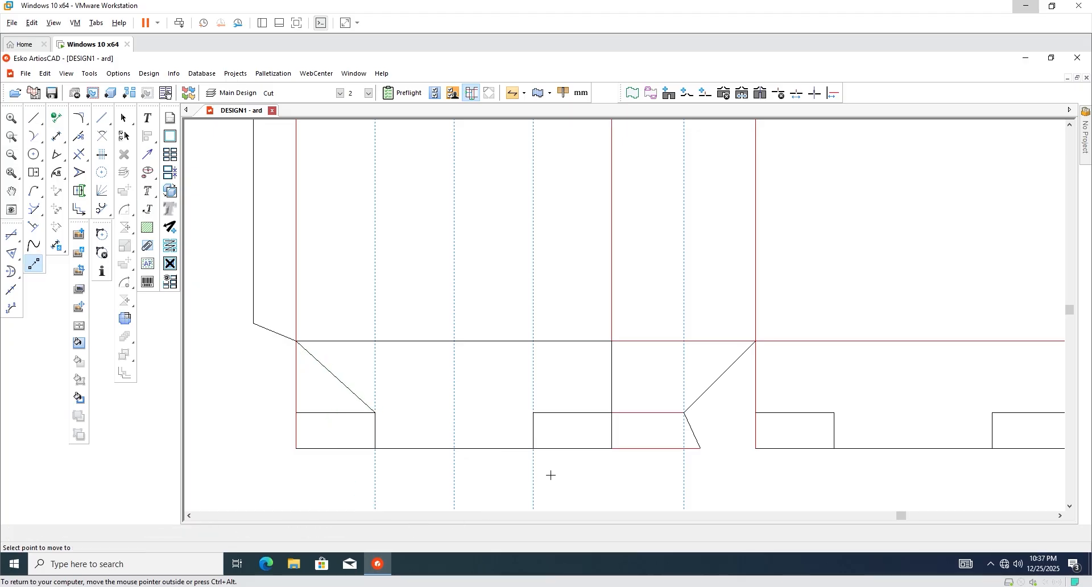
{"action": "left_click", "coordinate": [533, 412]}
{"action": "left_click", "coordinate": [612, 341]}
{"action": "scroll", "coordinate": [467, 456], "scroll_direction": "down", "scroll_amount": 2}
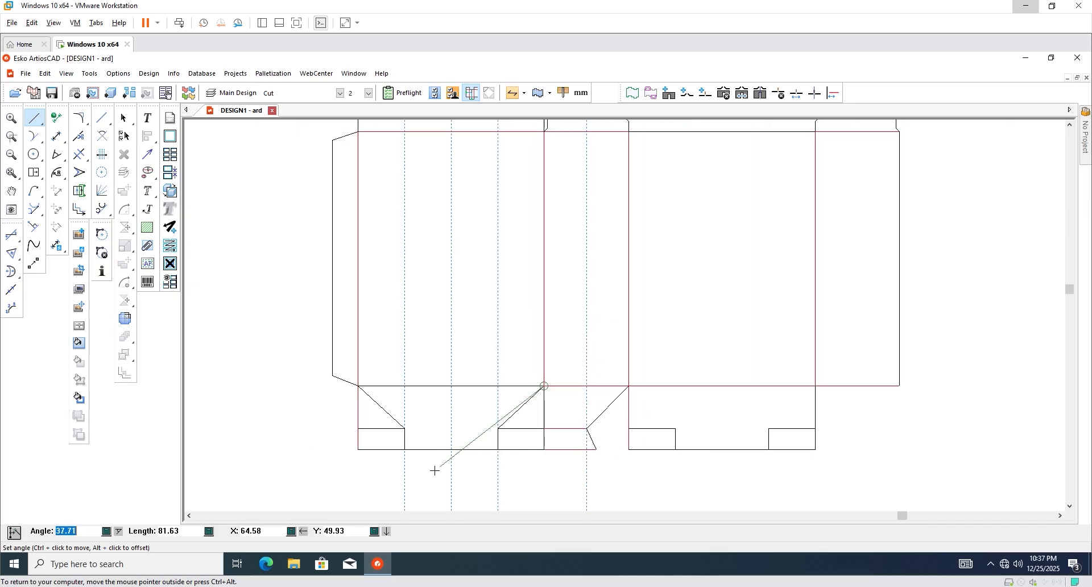
{"action": "key", "text": "Escape"}
Delete the old left flap lines and its bottom edge.
{"action": "scroll", "coordinate": [400, 416], "scroll_direction": "up", "scroll_amount": 2}
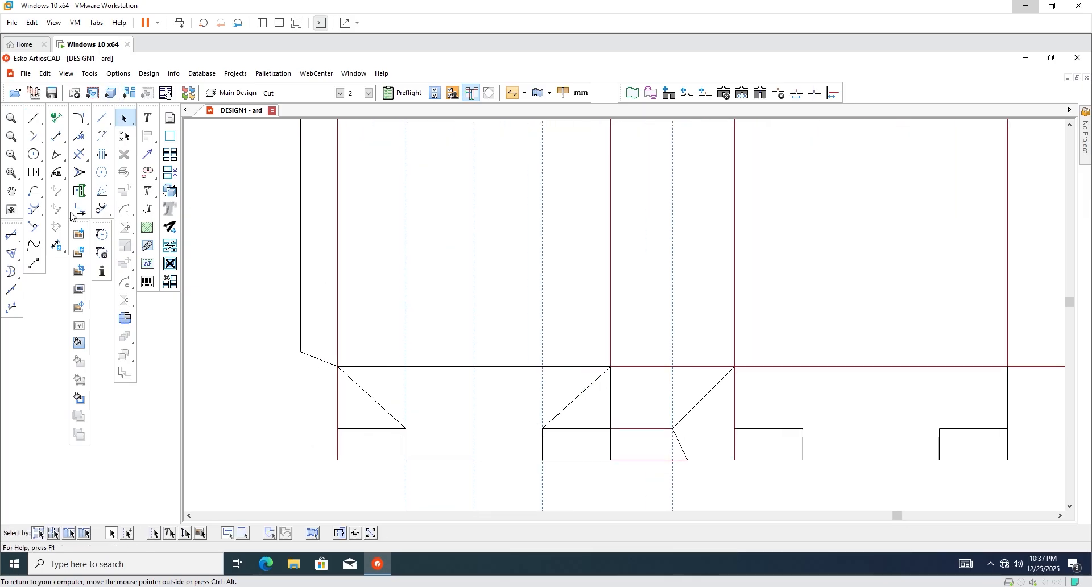
{"action": "left_click_drag", "start_coordinate": [299, 411], "coordinate": [367, 469]}
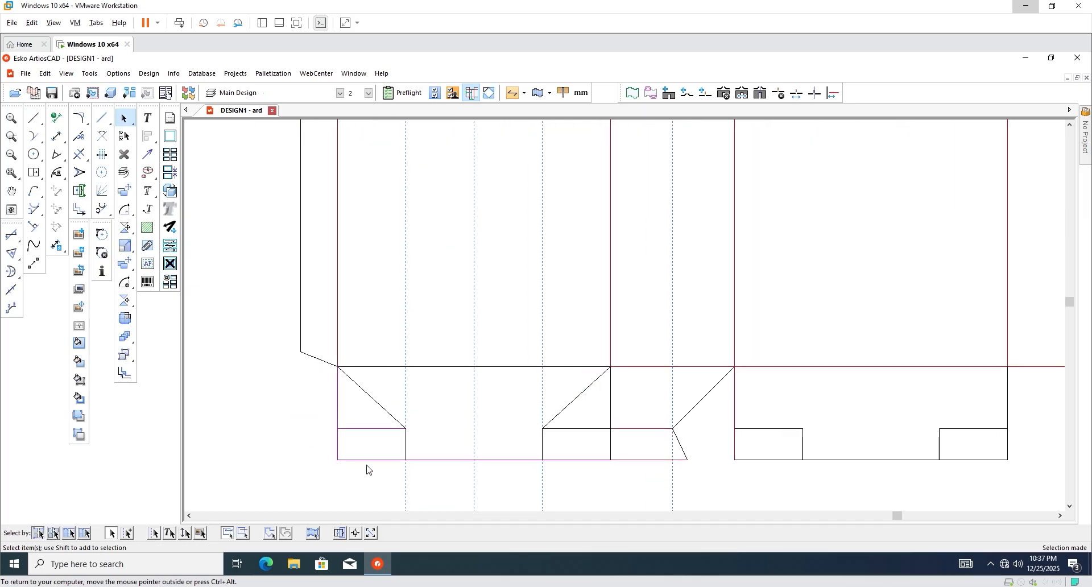
{"action": "key", "text": "Delete"}
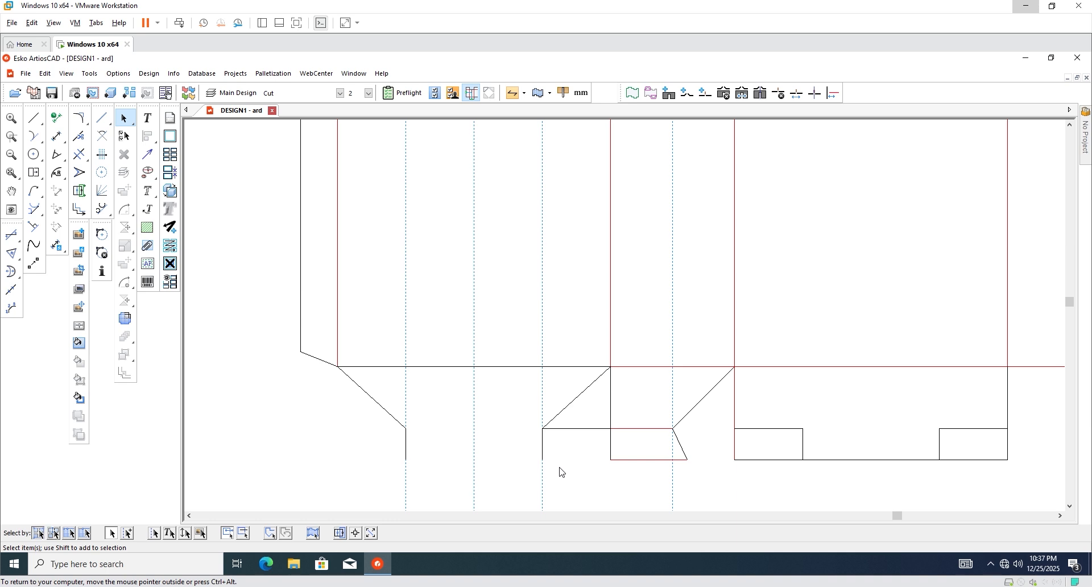
Draw a new 55 mm straight bottom edge joining the lower ends of the angled sides.
{"action": "left_click", "coordinate": [34, 118]}
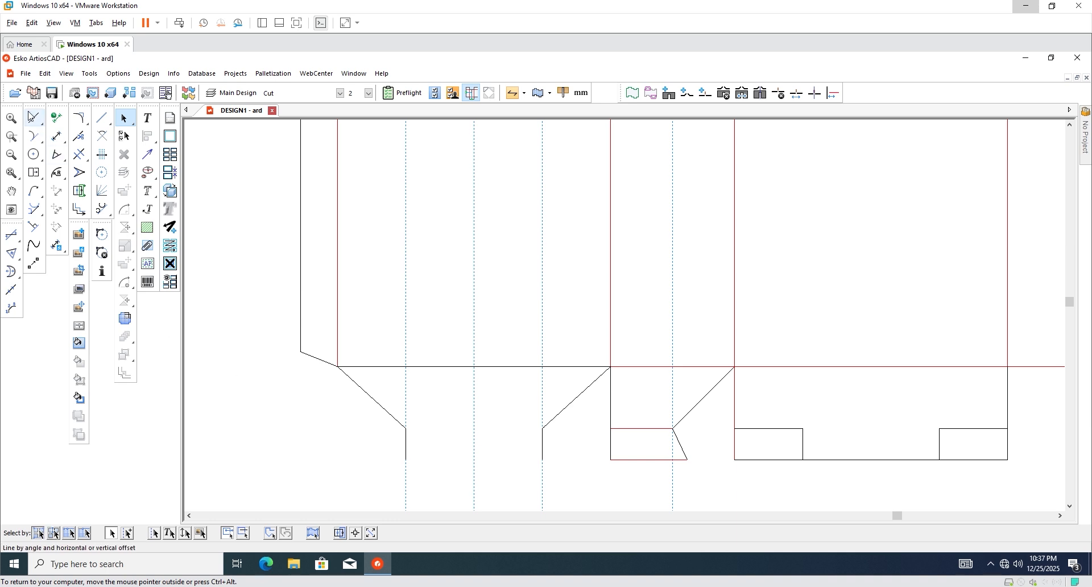
{"action": "key", "text": "F4"}
{"action": "scroll", "coordinate": [553, 481], "scroll_direction": "up", "scroll_amount": 4}
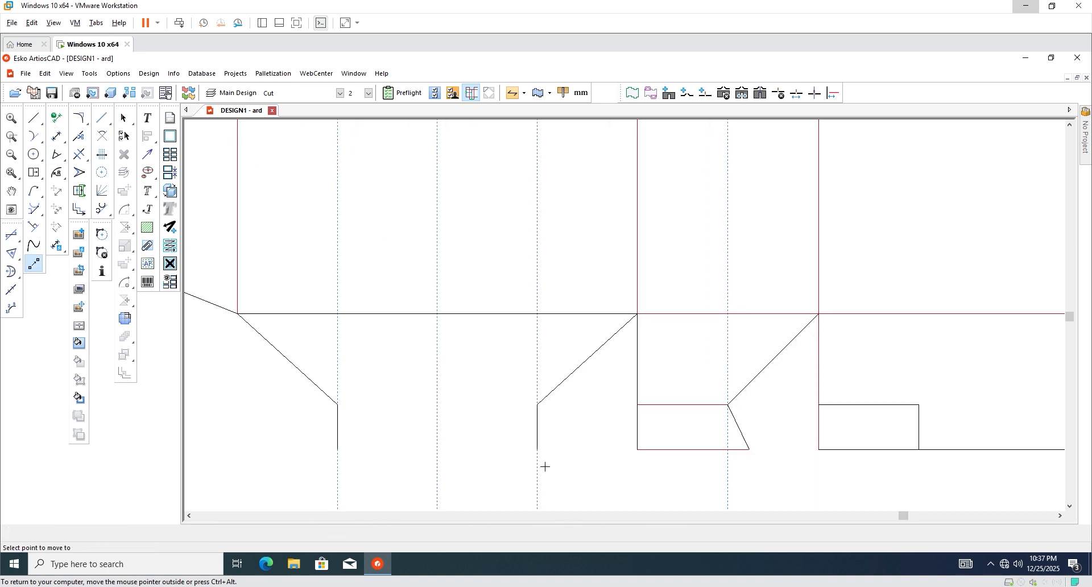
{"action": "left_click", "coordinate": [538, 449]}
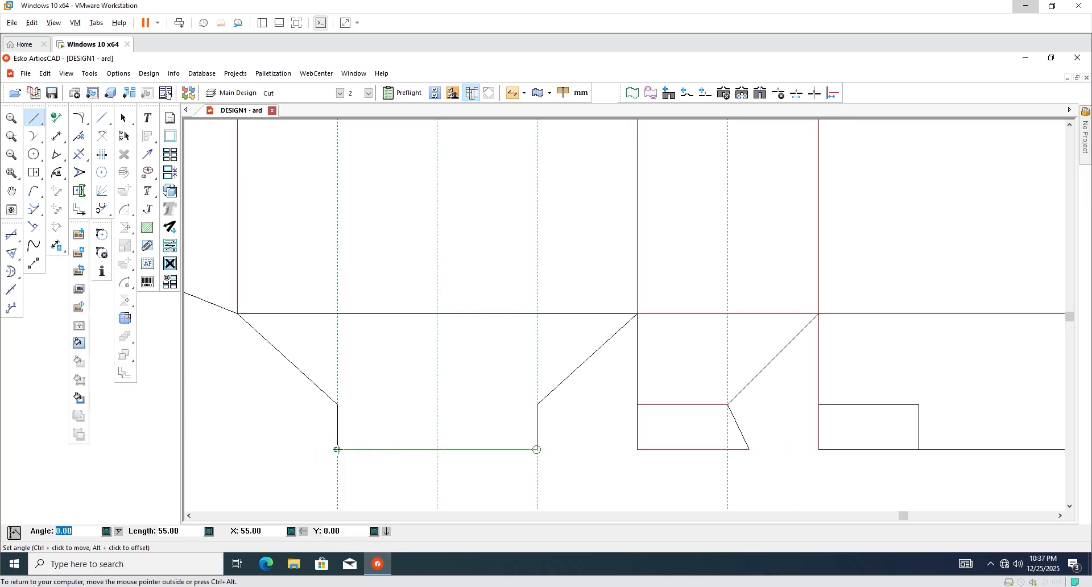
{"action": "left_click", "coordinate": [337, 450]}
{"action": "left_click", "coordinate": [124, 118]}
Delete the middle flap's crease line, the right flap's bottom edge and its short corner line.
{"action": "scroll", "coordinate": [538, 443], "scroll_direction": "down", "scroll_amount": 3}
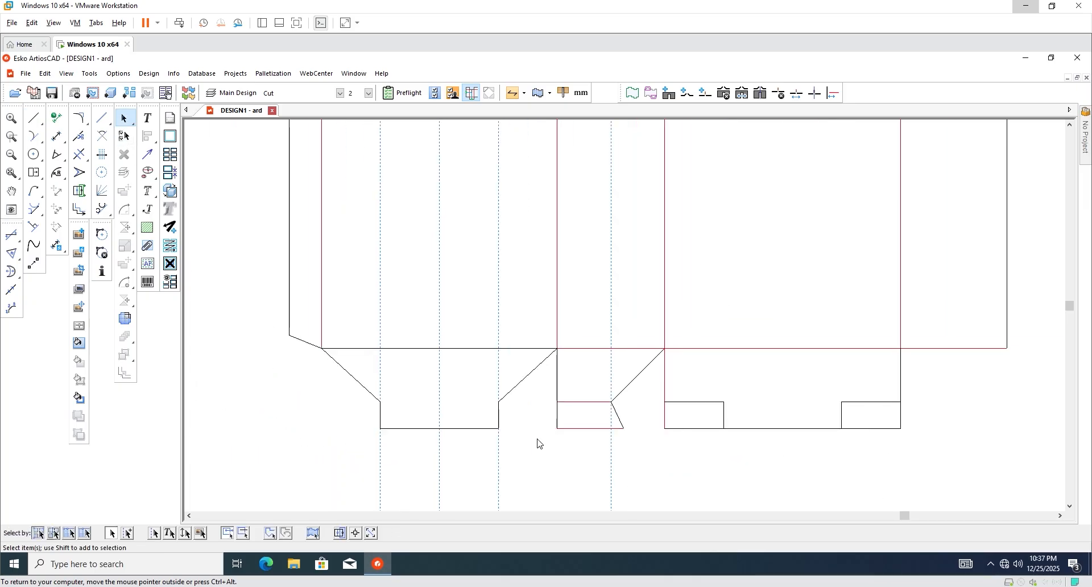
{"action": "scroll", "coordinate": [498, 440], "scroll_direction": "down", "scroll_amount": 1}
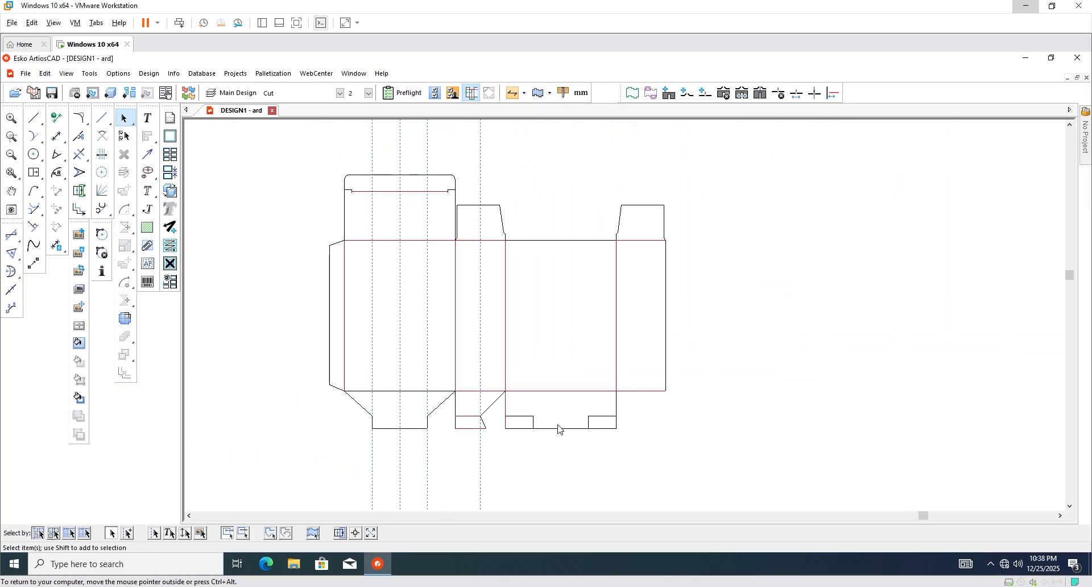
{"action": "scroll", "coordinate": [434, 424], "scroll_direction": "up", "scroll_amount": 3}
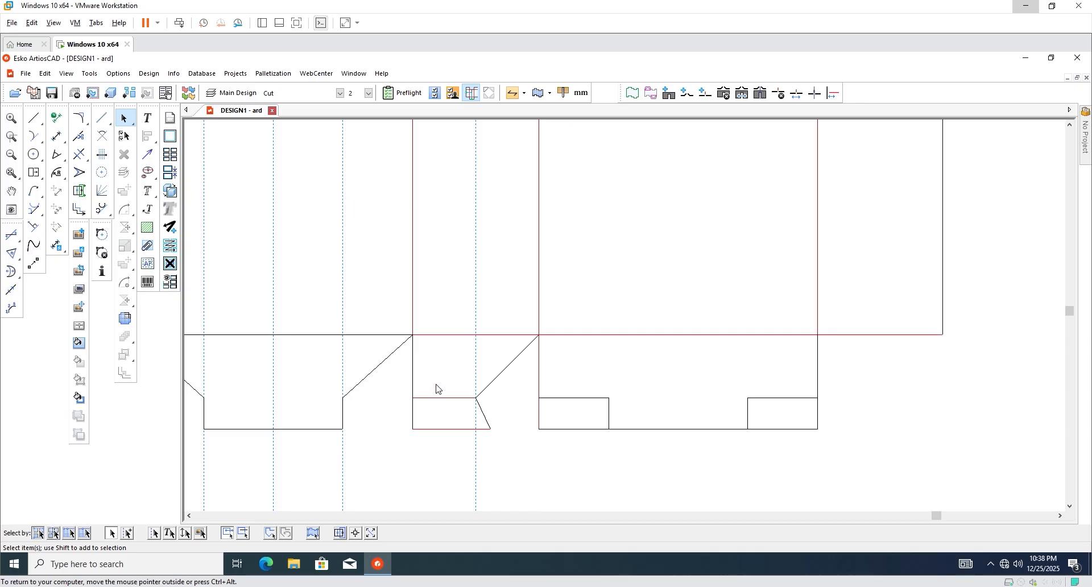
{"action": "left_click", "coordinate": [441, 398]}
{"action": "key", "text": "Delete"}
{"action": "scroll", "coordinate": [416, 421], "scroll_direction": "down", "scroll_amount": 4}
{"action": "scroll", "coordinate": [634, 447], "scroll_direction": "up", "scroll_amount": 3}
{"action": "scroll", "coordinate": [431, 436], "scroll_direction": "down", "scroll_amount": 2}
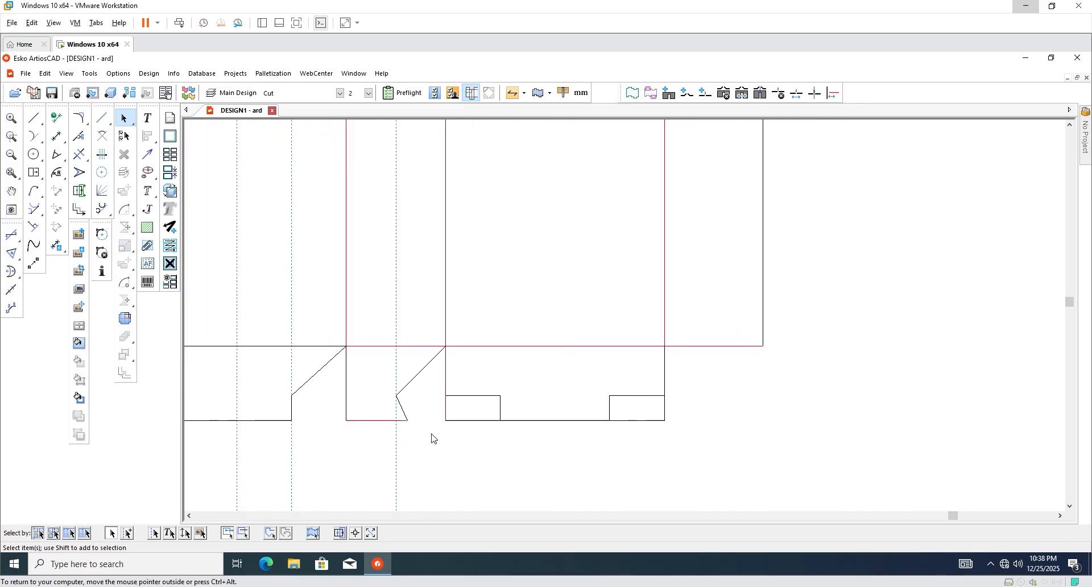
{"action": "left_click", "coordinate": [521, 422]}
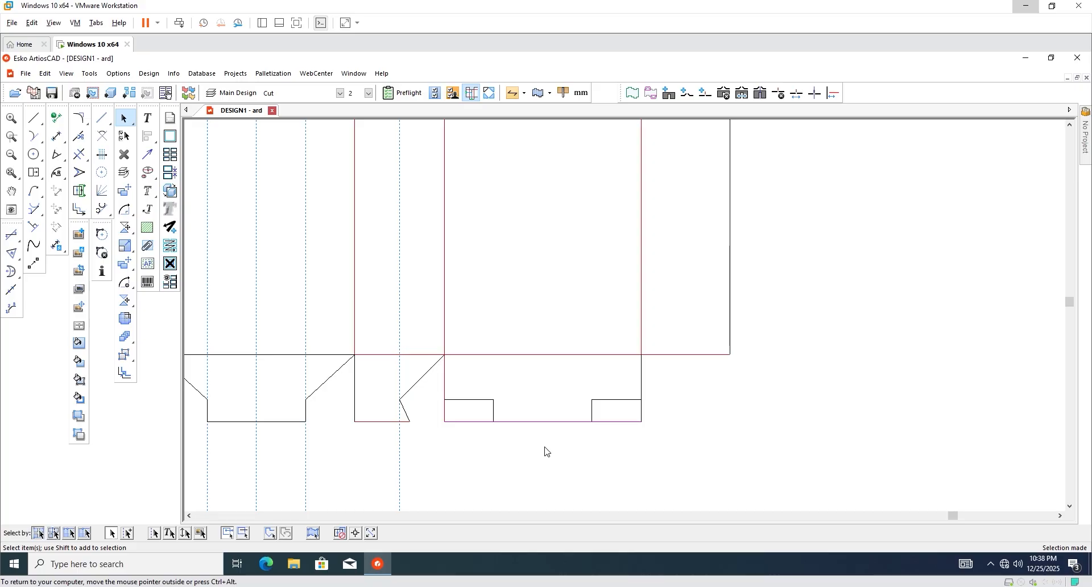
{"action": "key", "text": "Delete"}
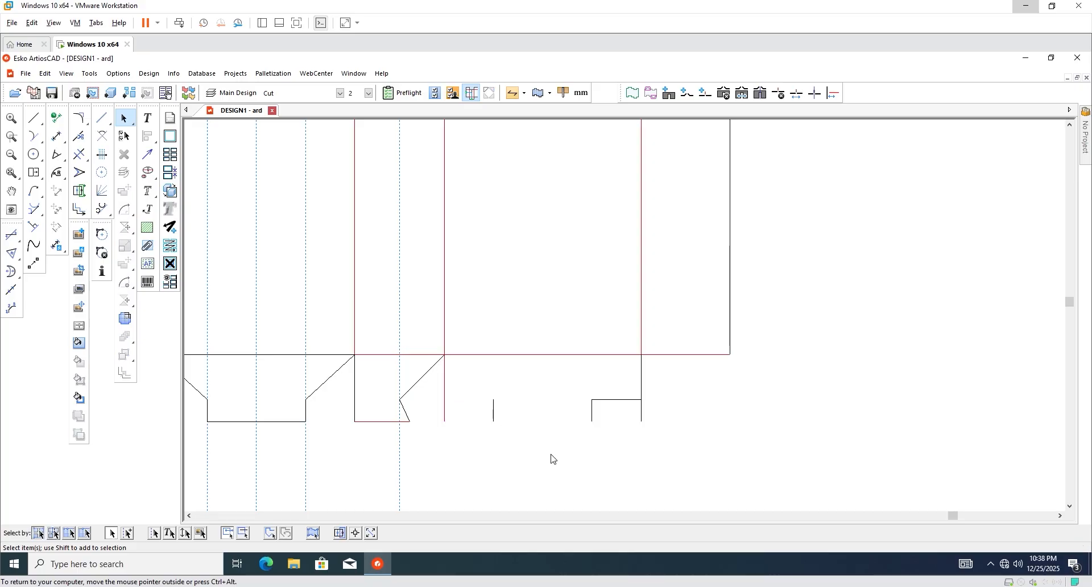
{"action": "left_click", "coordinate": [614, 402]}
{"action": "key", "text": "Delete"}
Redraw the right flap's bottom edge corner to corner with a raised rectangular notch in the centre.
{"action": "left_click", "coordinate": [34, 118]}
{"action": "key", "text": "Escape"}
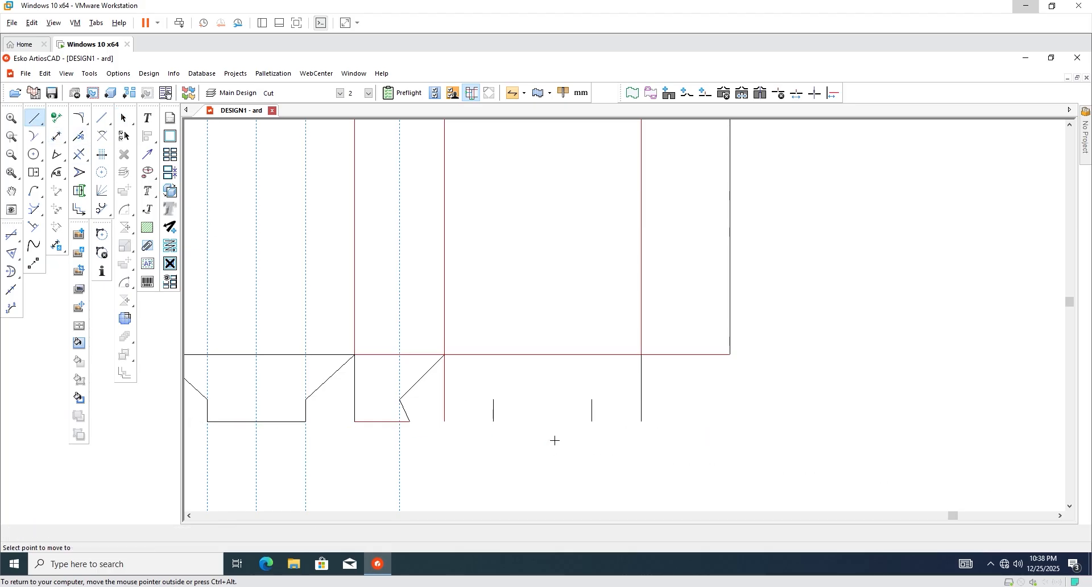
{"action": "scroll", "coordinate": [509, 432], "scroll_direction": "up", "scroll_amount": 2}
{"action": "left_click", "coordinate": [415, 423]}
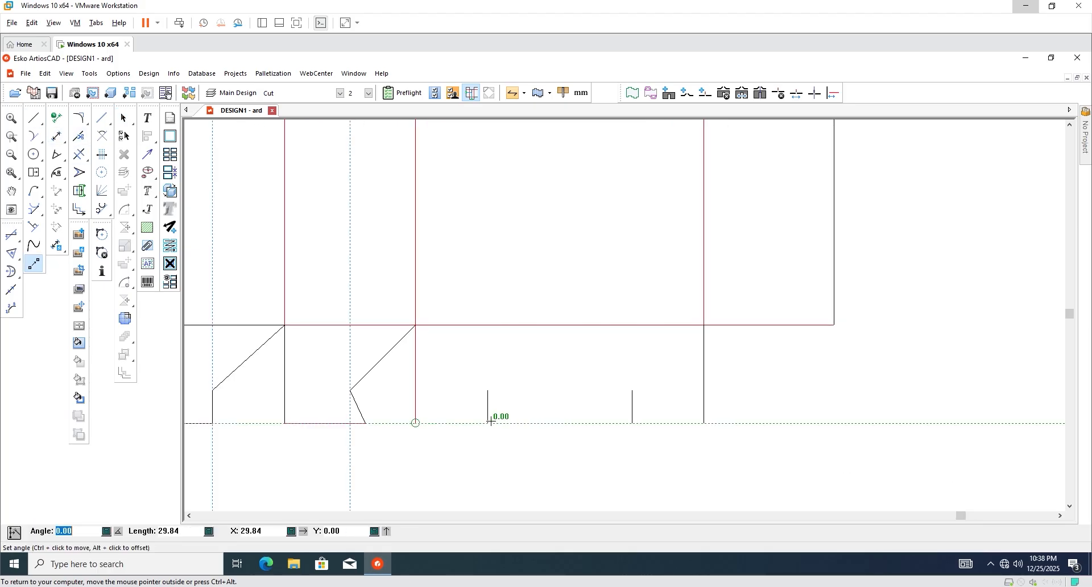
{"action": "left_click", "coordinate": [487, 424]}
{"action": "left_click", "coordinate": [487, 391]}
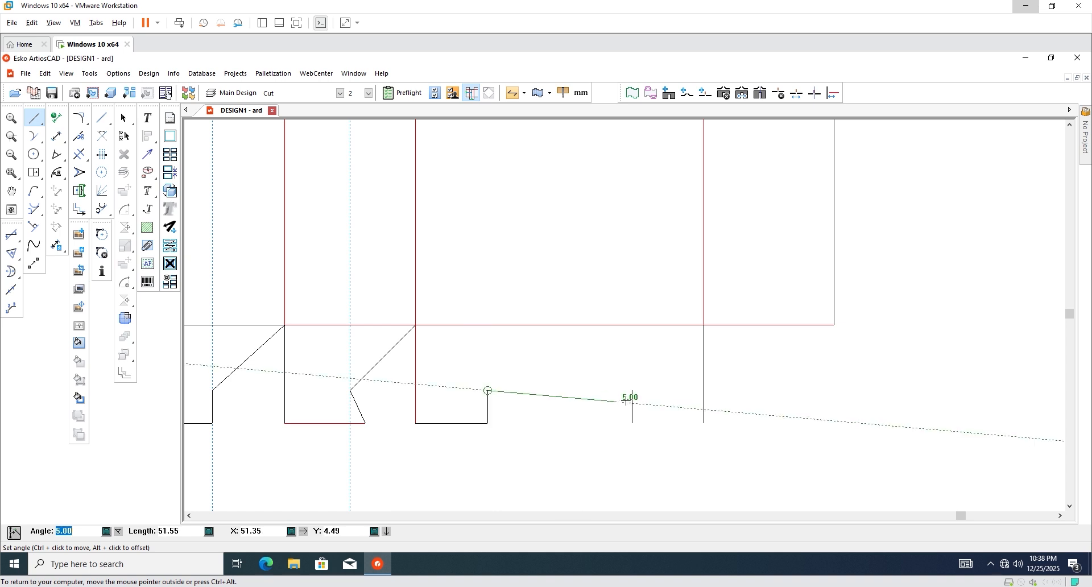
{"action": "left_click", "coordinate": [631, 390]}
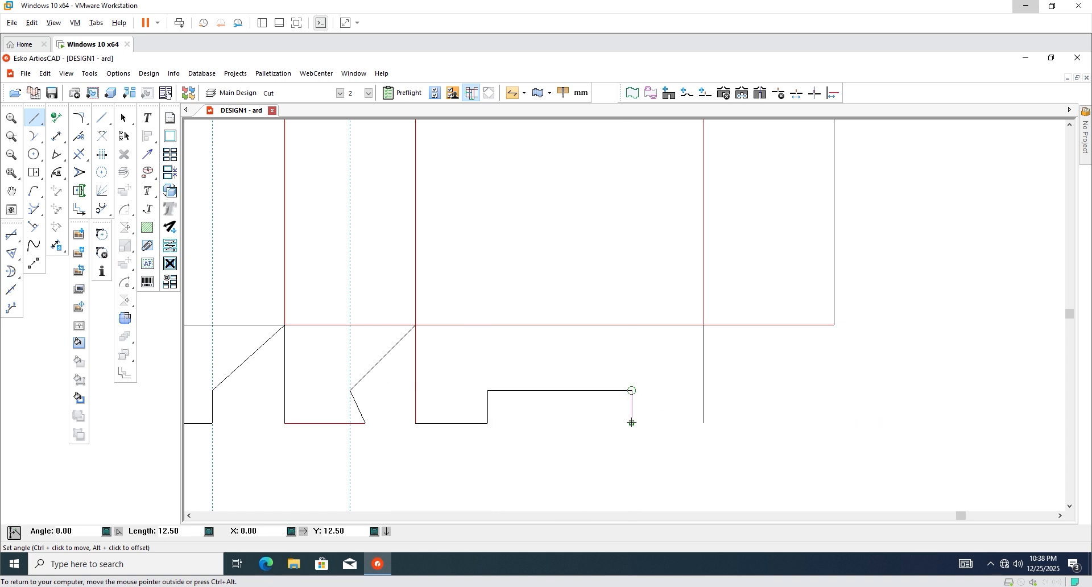
{"action": "left_click", "coordinate": [631, 424]}
{"action": "left_click", "coordinate": [705, 424]}
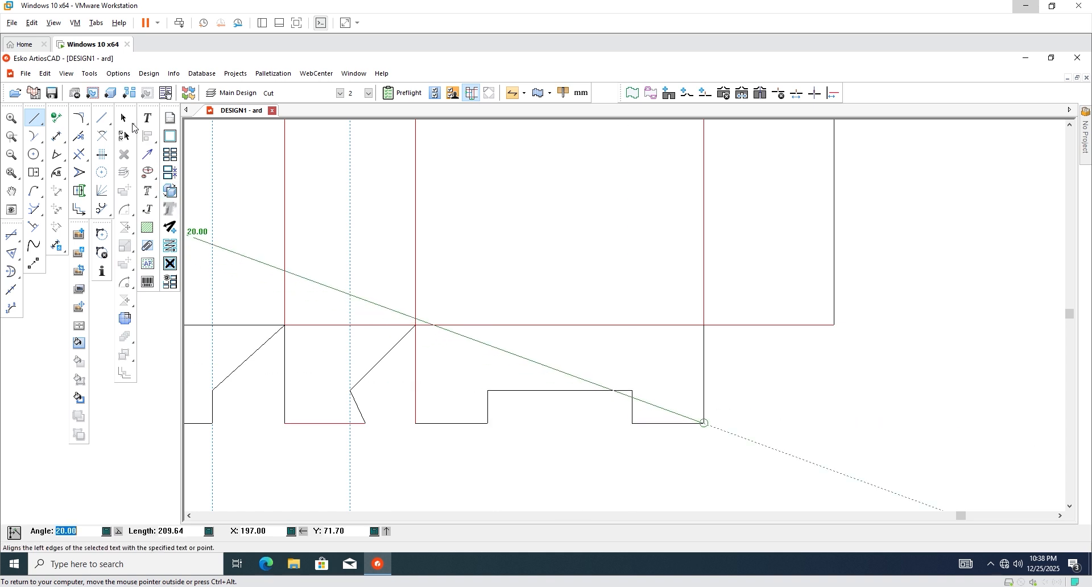
{"action": "key", "text": "Escape"}
{"action": "scroll", "coordinate": [607, 410], "scroll_direction": "down", "scroll_amount": 3}
{"action": "scroll", "coordinate": [541, 405], "scroll_direction": "down", "scroll_amount": 1}
{"action": "scroll", "coordinate": [525, 409], "scroll_direction": "up", "scroll_amount": 1}
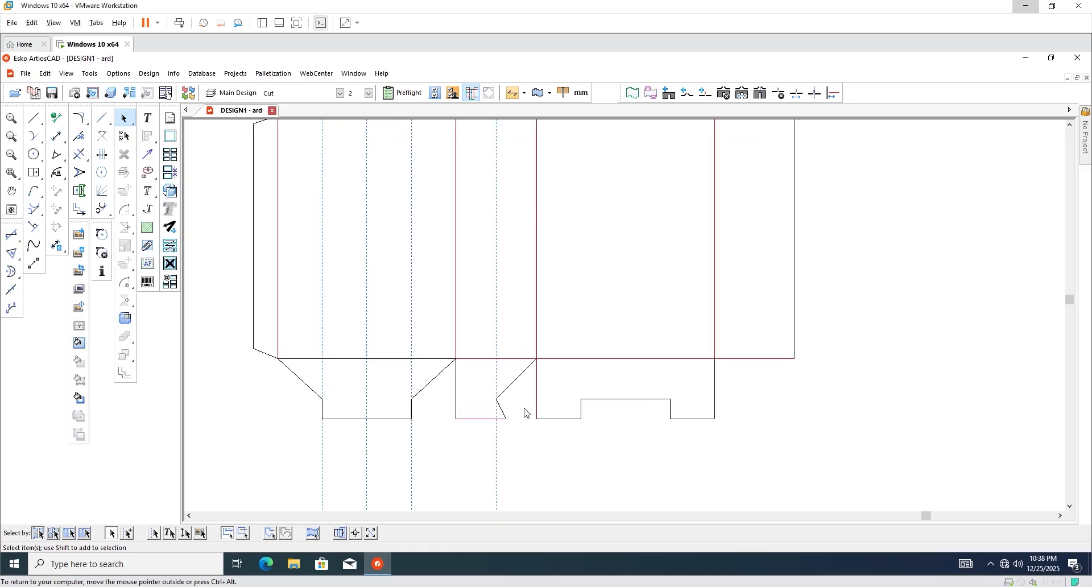
{"action": "scroll", "coordinate": [530, 420], "scroll_direction": "down", "scroll_amount": 1}
{"action": "scroll", "coordinate": [515, 409], "scroll_direction": "up", "scroll_amount": 1}
{"action": "scroll", "coordinate": [504, 459], "scroll_direction": "down", "scroll_amount": 1}
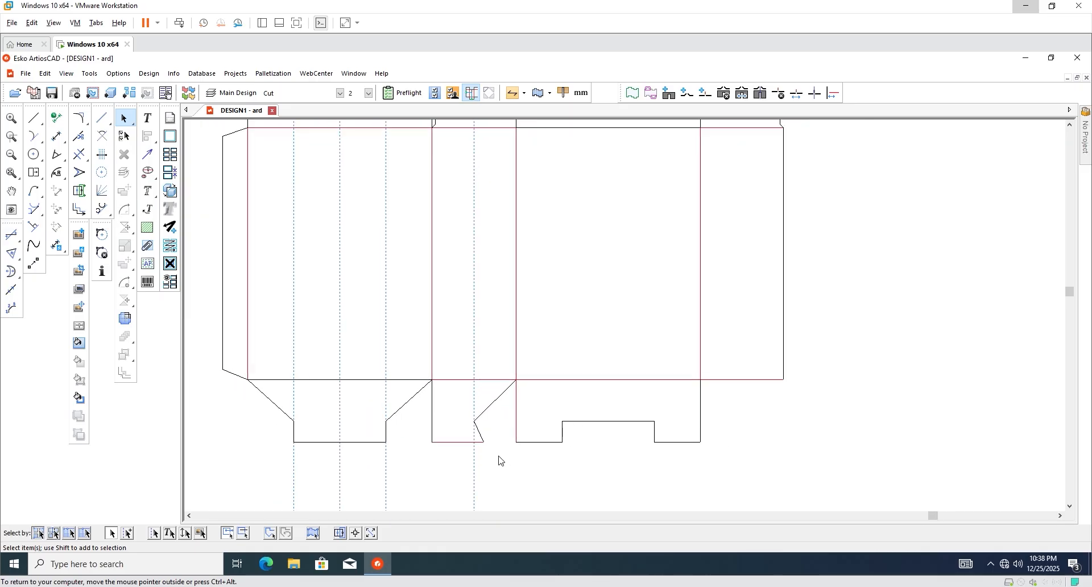
Delete the four dashed guide lines below the dieline.
{"action": "scroll", "coordinate": [449, 356], "scroll_direction": "down", "scroll_amount": 2}
{"action": "left_click_drag", "start_coordinate": [504, 437], "coordinate": [287, 497]}
{"action": "key", "text": "Delete"}
Rotate the middle angled flap's lines around a pivot point at its corner.
{"action": "scroll", "coordinate": [472, 398], "scroll_direction": "up", "scroll_amount": 2}
{"action": "left_click_drag", "start_coordinate": [485, 427], "coordinate": [418, 373]}
{"action": "scroll", "coordinate": [484, 370], "scroll_direction": "down", "scroll_amount": 2}
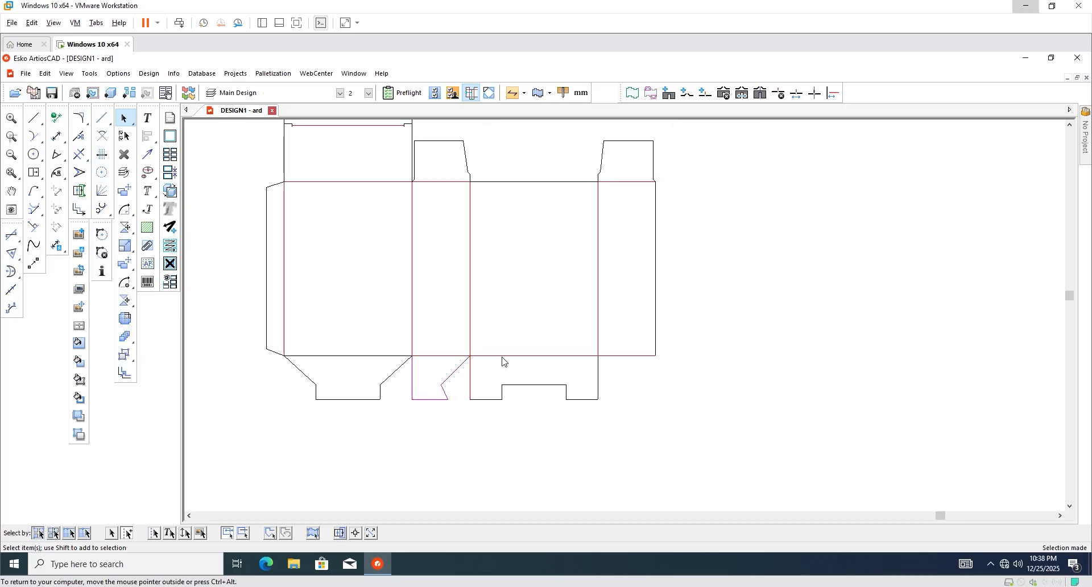
{"action": "scroll", "coordinate": [480, 384], "scroll_direction": "up", "scroll_amount": 3}
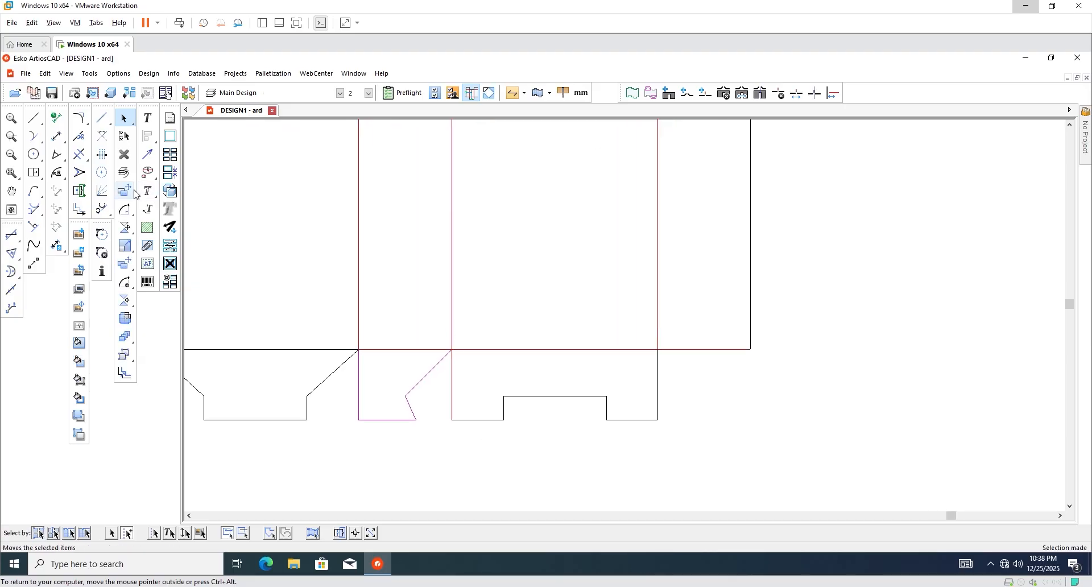
{"action": "left_click_drag", "start_coordinate": [126, 216], "coordinate": [202, 209]}
{"action": "scroll", "coordinate": [440, 343], "scroll_direction": "up", "scroll_amount": 1}
{"action": "scroll", "coordinate": [463, 356], "scroll_direction": "up", "scroll_amount": 1}
{"action": "scroll", "coordinate": [460, 352], "scroll_direction": "down", "scroll_amount": 2}
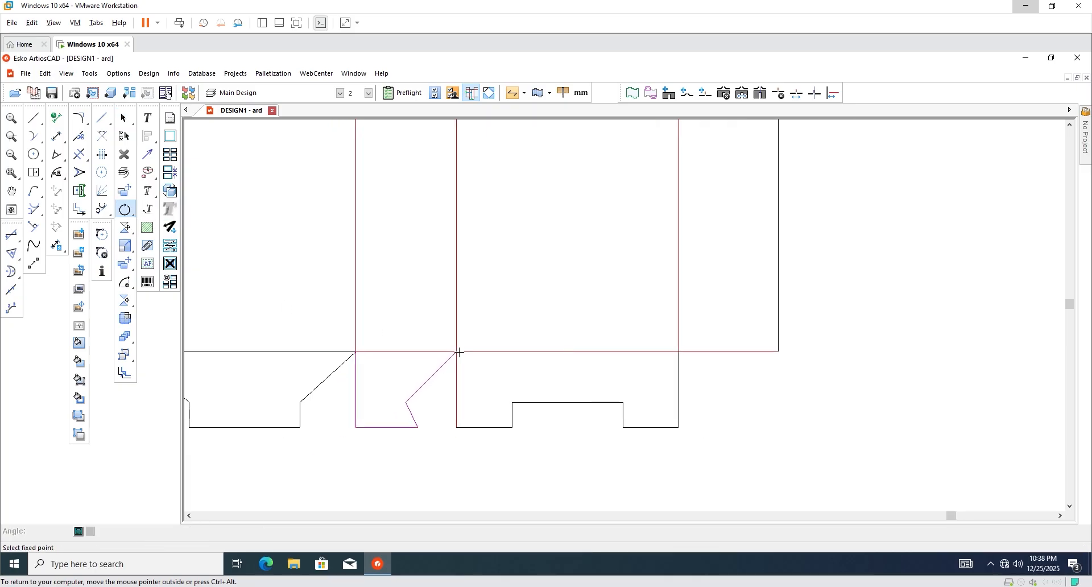
{"action": "left_click", "coordinate": [406, 402]}
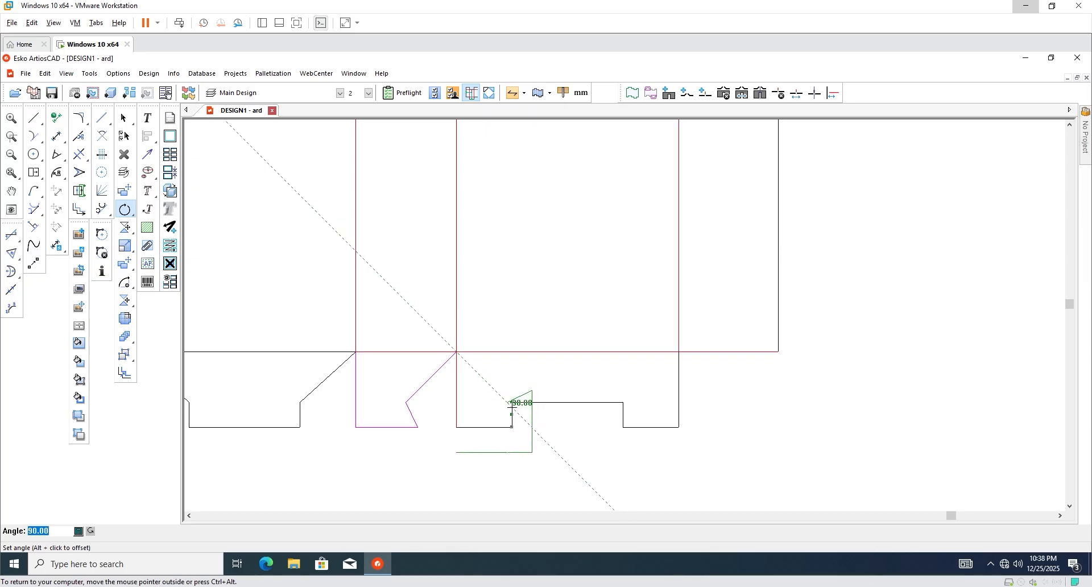
{"action": "left_click", "coordinate": [512, 405]}
{"action": "scroll", "coordinate": [516, 434], "scroll_direction": "up", "scroll_amount": 2}
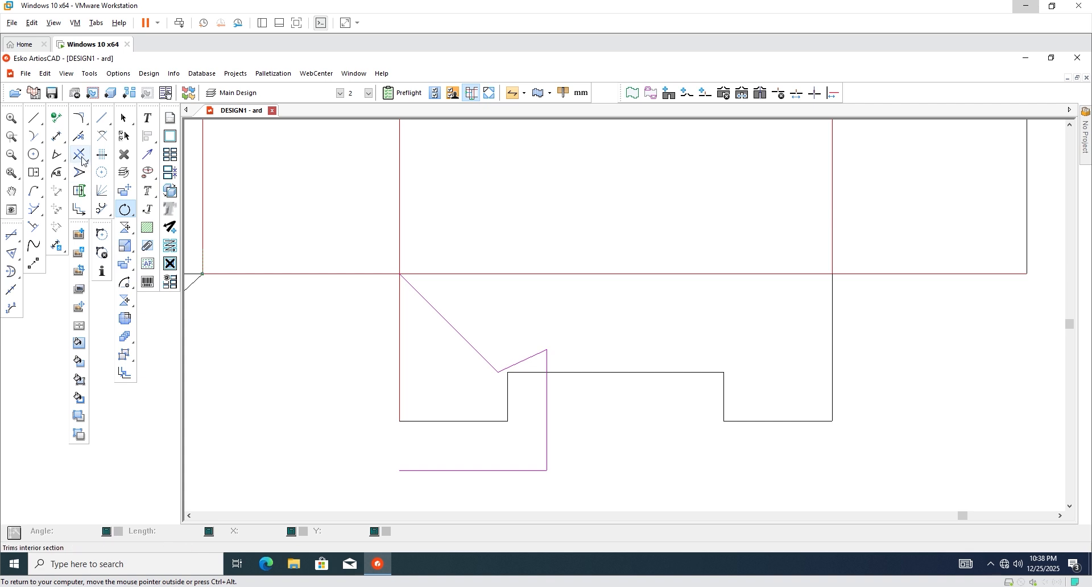
Stretch one vertex of the middle flap to a new position.
{"action": "left_click", "coordinate": [81, 176]}
{"action": "scroll", "coordinate": [526, 359], "scroll_direction": "up", "scroll_amount": 1}
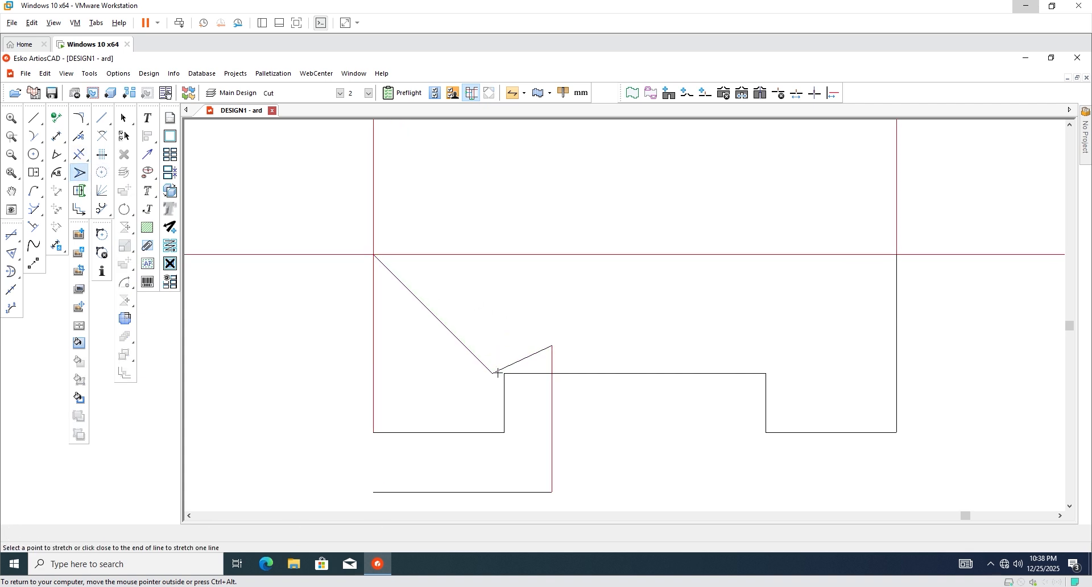
{"action": "left_click", "coordinate": [493, 374]}
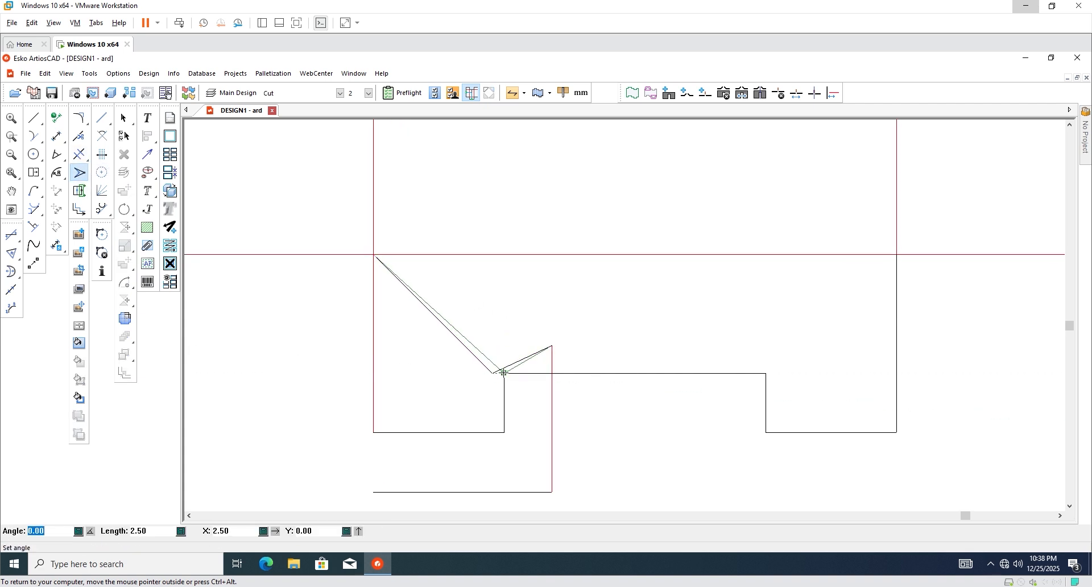
{"action": "left_click", "coordinate": [503, 372]}
{"action": "scroll", "coordinate": [521, 390], "scroll_direction": "down", "scroll_amount": 3}
{"action": "key", "text": "Escape"}
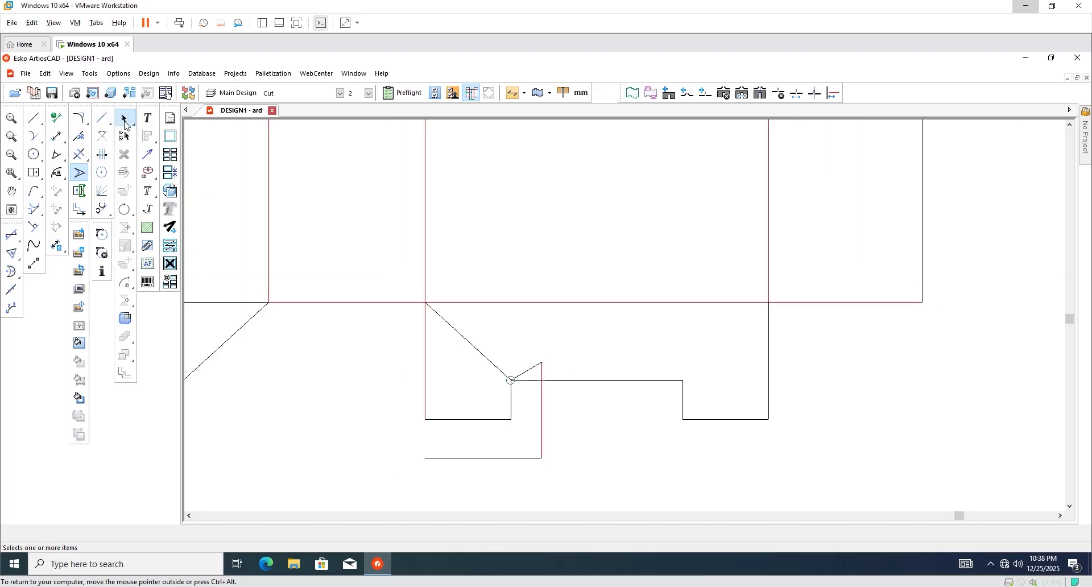
Rotate the flap's diagonal edge and bottom line 90 degrees back about the line's end.
{"action": "scroll", "coordinate": [556, 424], "scroll_direction": "down", "scroll_amount": 1}
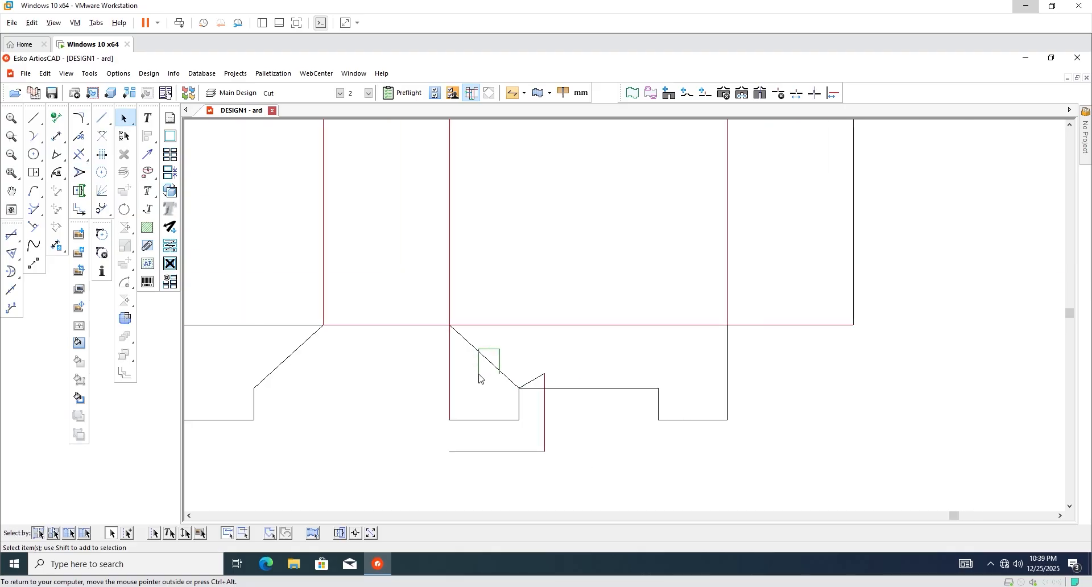
{"action": "left_click_drag", "start_coordinate": [479, 379], "coordinate": [481, 379]}
{"action": "left_click_drag", "start_coordinate": [487, 445], "coordinate": [522, 473], "text": "shift"}
{"action": "scroll", "coordinate": [570, 420], "scroll_direction": "down", "scroll_amount": 1}
{"action": "scroll", "coordinate": [519, 438], "scroll_direction": "up", "scroll_amount": 2}
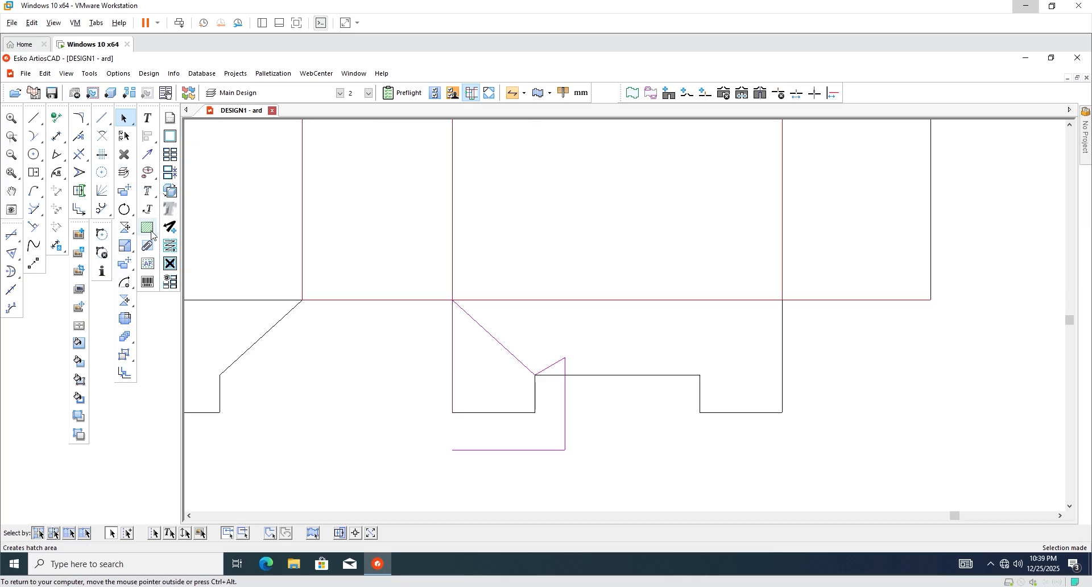
{"action": "left_click", "coordinate": [125, 210]}
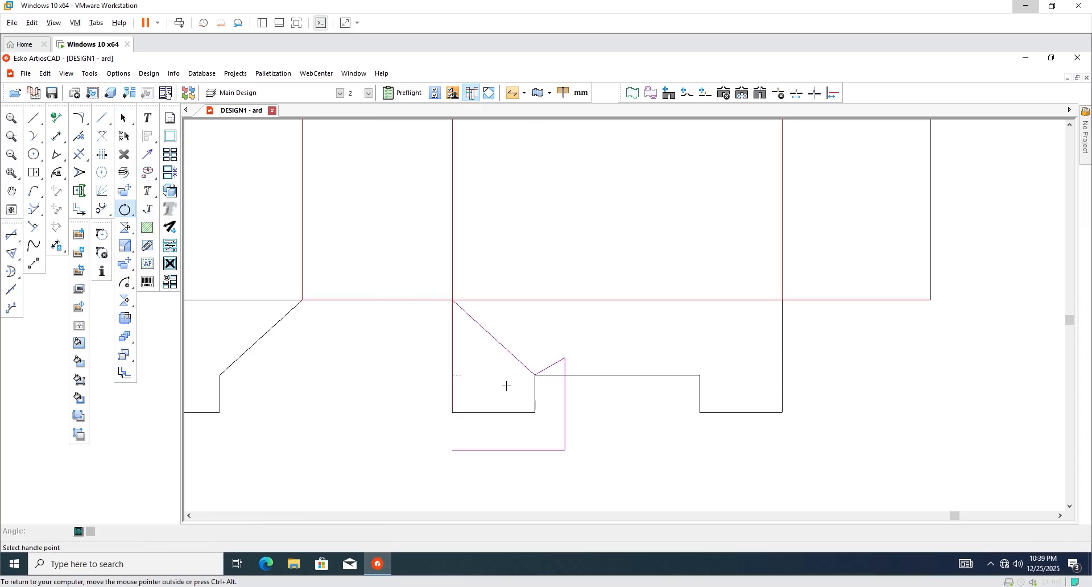
{"action": "left_click", "coordinate": [452, 450]}
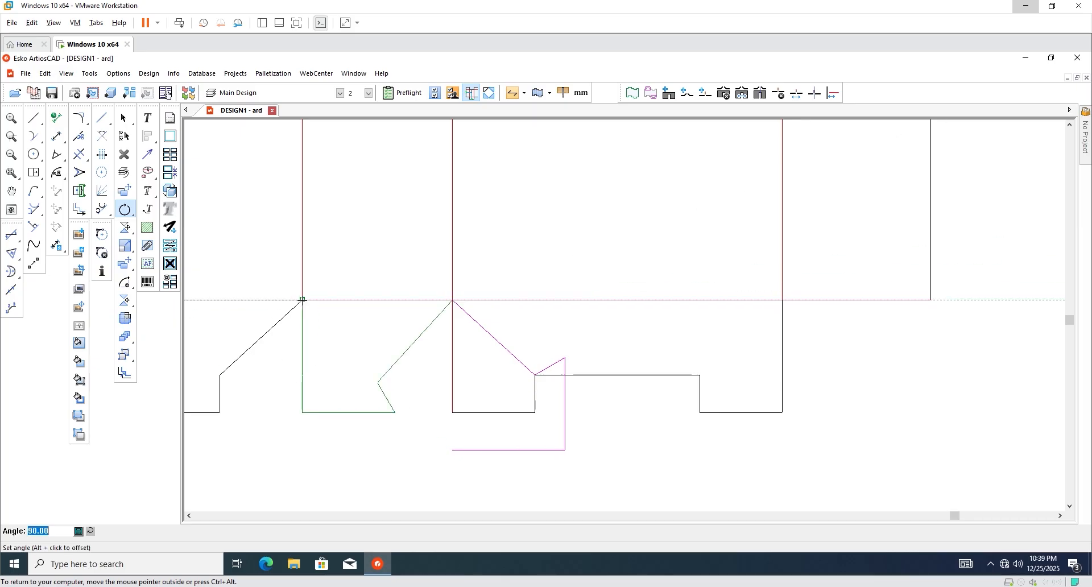
{"action": "left_click", "coordinate": [302, 299]}
{"action": "scroll", "coordinate": [390, 407], "scroll_direction": "down", "scroll_amount": 2}
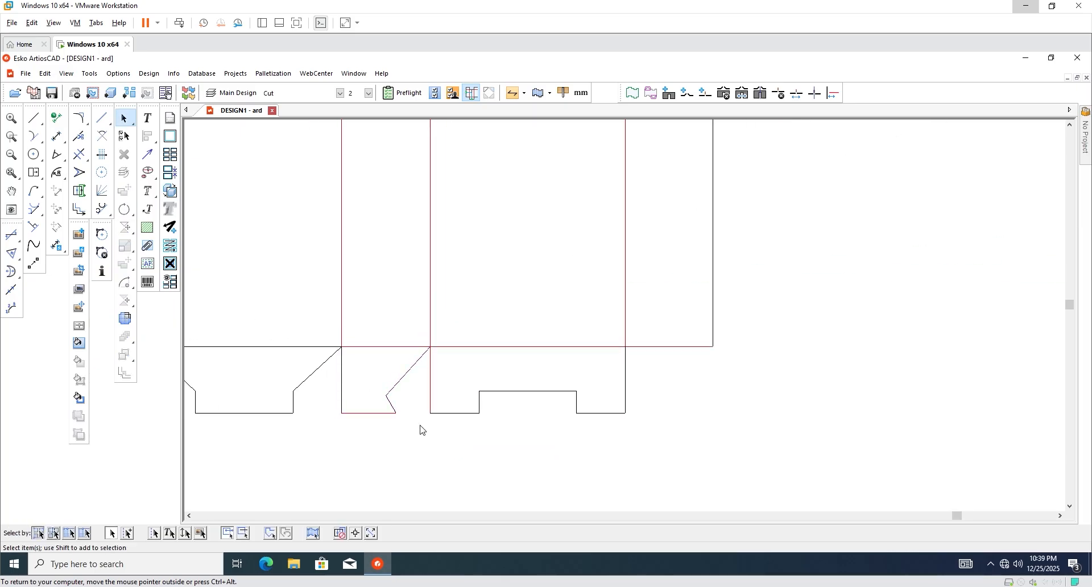
Make a mirrored copy of the small angled middle flap and place it beneath the far-right panel.
{"action": "scroll", "coordinate": [422, 431], "scroll_direction": "down", "scroll_amount": 2}
{"action": "scroll", "coordinate": [380, 401], "scroll_direction": "up", "scroll_amount": 3}
{"action": "scroll", "coordinate": [461, 437], "scroll_direction": "down", "scroll_amount": 2}
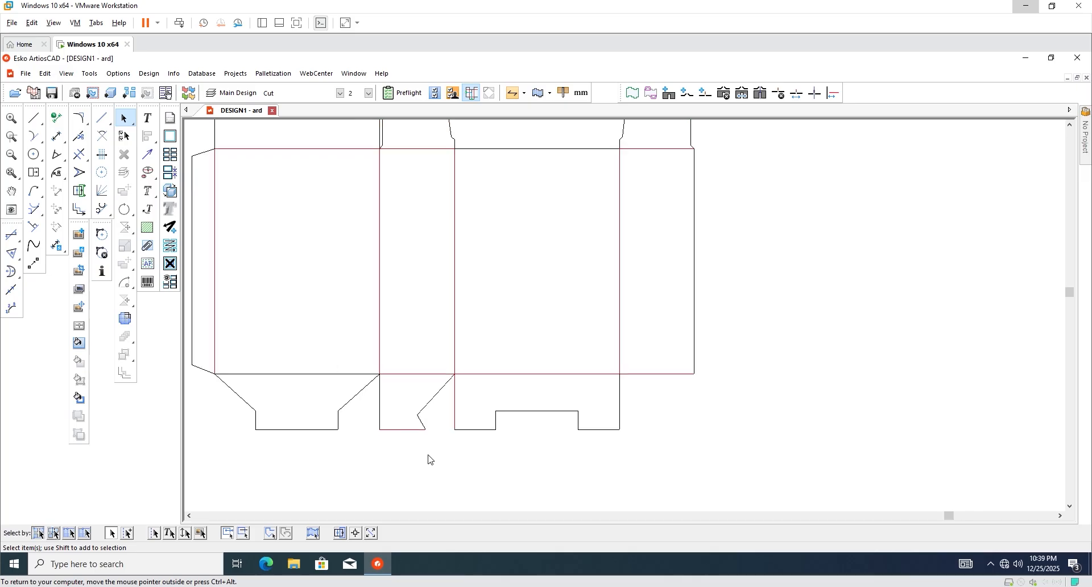
{"action": "left_click_drag", "start_coordinate": [375, 393], "coordinate": [376, 393]}
{"action": "scroll", "coordinate": [383, 405], "scroll_direction": "down", "scroll_amount": 1}
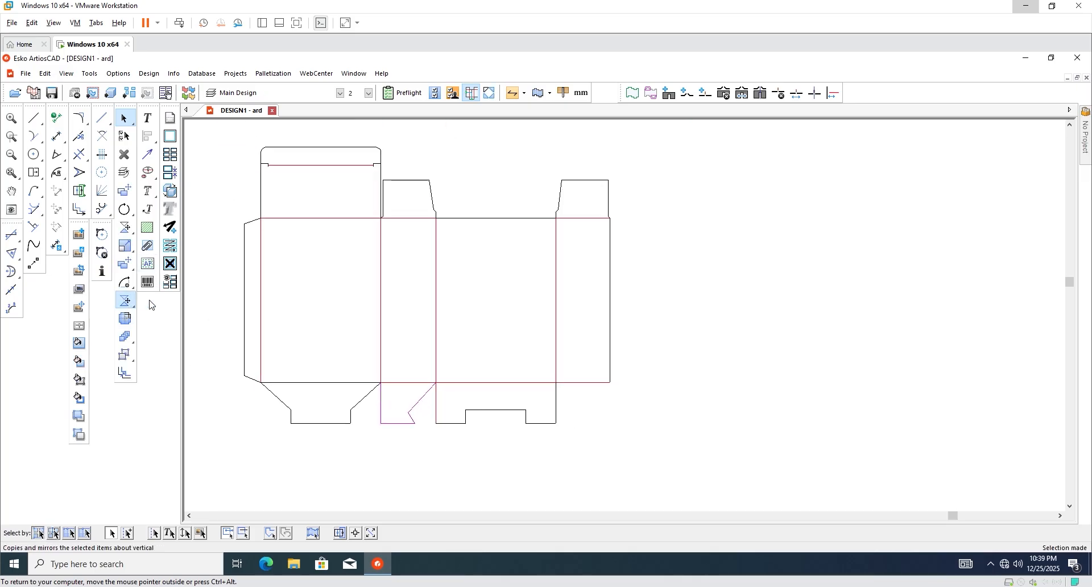
{"action": "left_click", "coordinate": [125, 302]}
{"action": "left_click", "coordinate": [381, 383]}
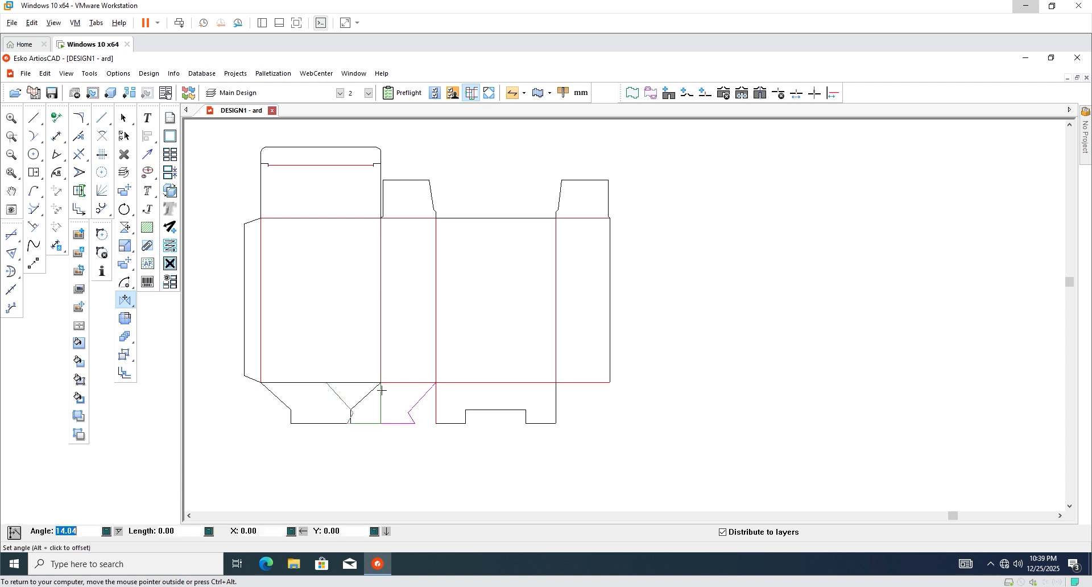
{"action": "left_click", "coordinate": [610, 383]}
{"action": "scroll", "coordinate": [624, 397], "scroll_direction": "up", "scroll_amount": 3}
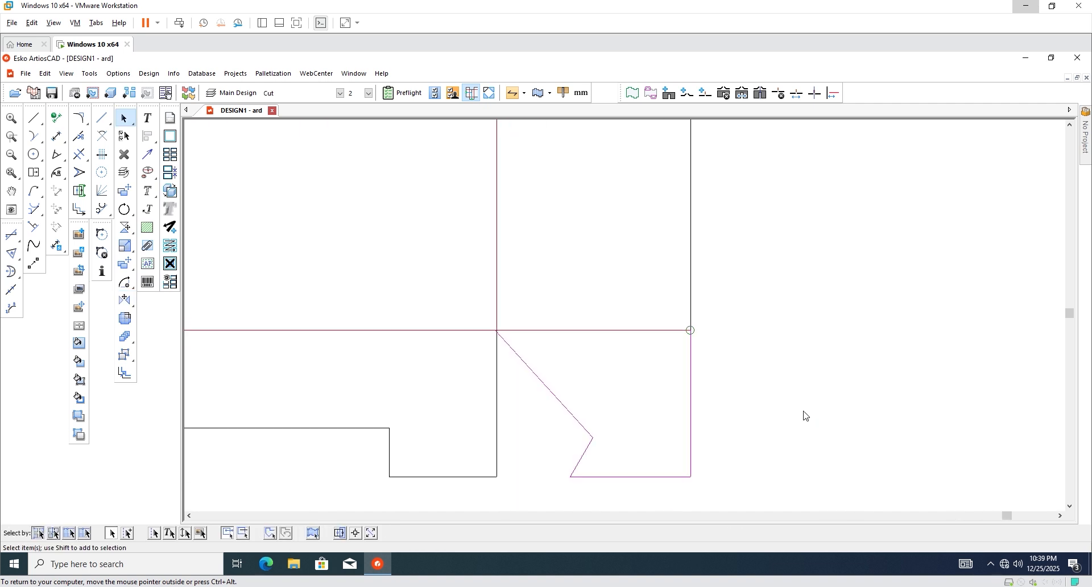
{"action": "scroll", "coordinate": [500, 342], "scroll_direction": "up", "scroll_amount": 2}
{"action": "left_click", "coordinate": [79, 172]}
Stretch the far-right flap's slanted edge so its top end snaps to the crease intersection.
{"action": "scroll", "coordinate": [519, 373], "scroll_direction": "up", "scroll_amount": 2}
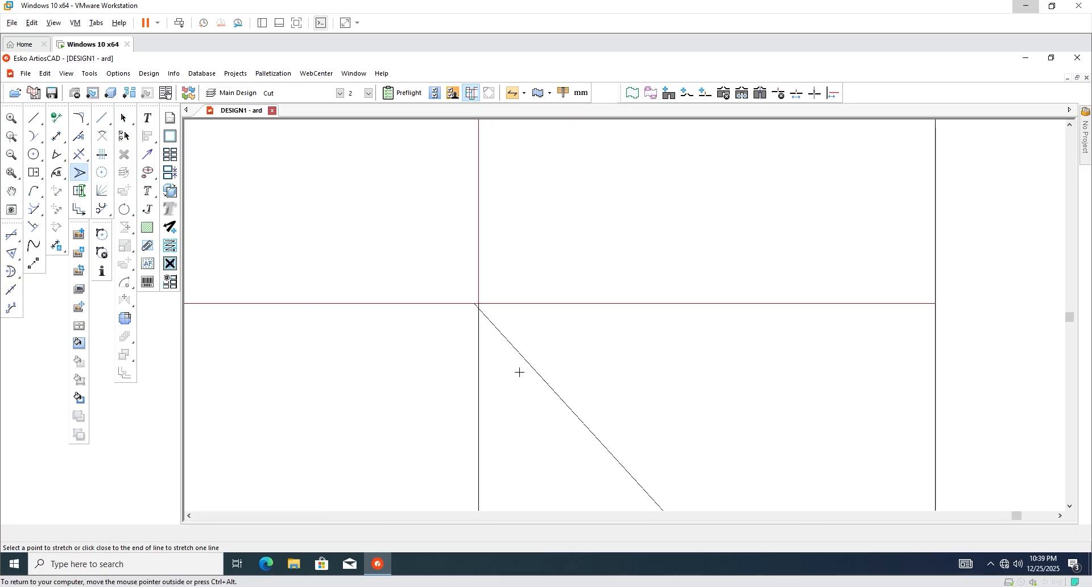
{"action": "scroll", "coordinate": [519, 372], "scroll_direction": "up", "scroll_amount": 1}
{"action": "scroll", "coordinate": [467, 290], "scroll_direction": "up", "scroll_amount": 3}
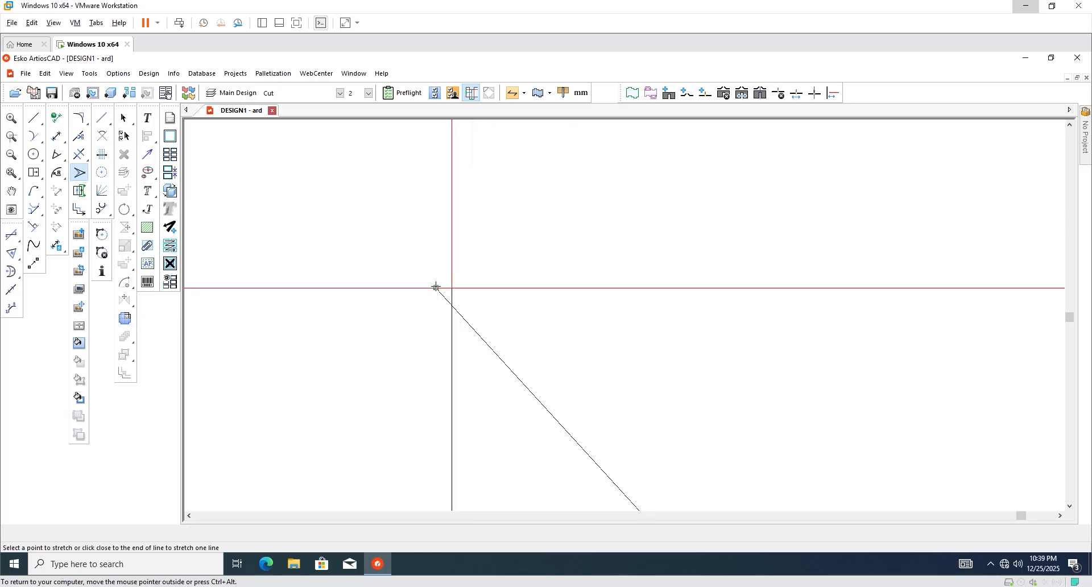
{"action": "left_click", "coordinate": [436, 287]}
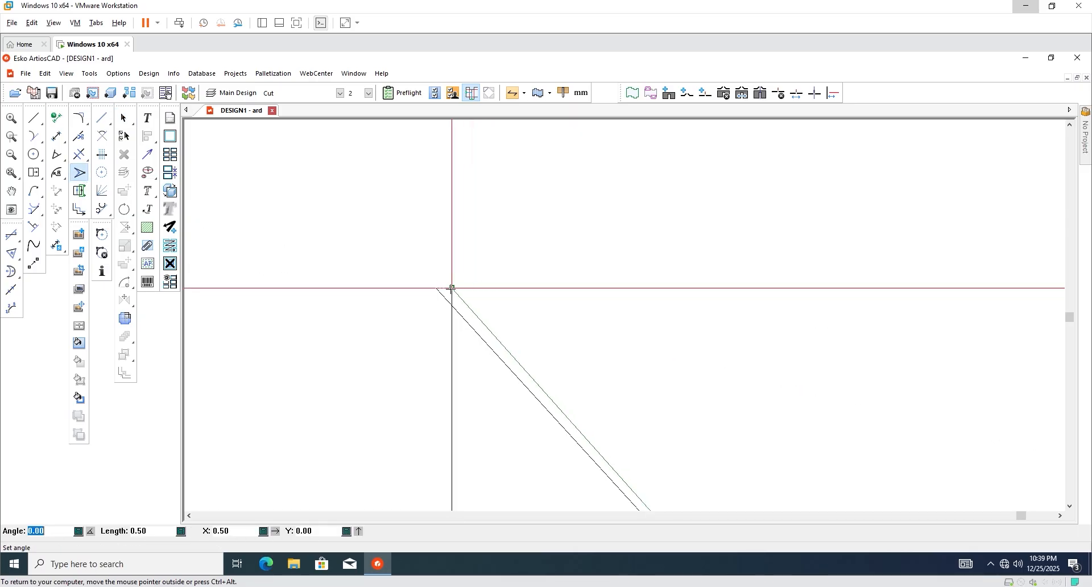
{"action": "left_click", "coordinate": [451, 288]}
{"action": "scroll", "coordinate": [515, 333], "scroll_direction": "down", "scroll_amount": 3}
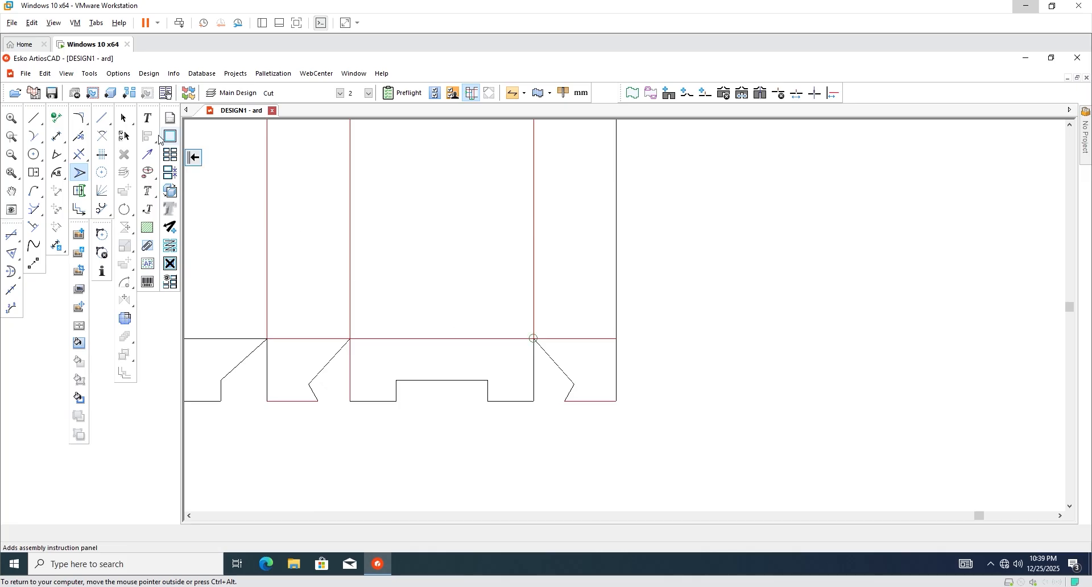
{"action": "left_click", "coordinate": [123, 119]}
{"action": "scroll", "coordinate": [441, 403], "scroll_direction": "up", "scroll_amount": 2}
{"action": "scroll", "coordinate": [671, 405], "scroll_direction": "down", "scroll_amount": 3}
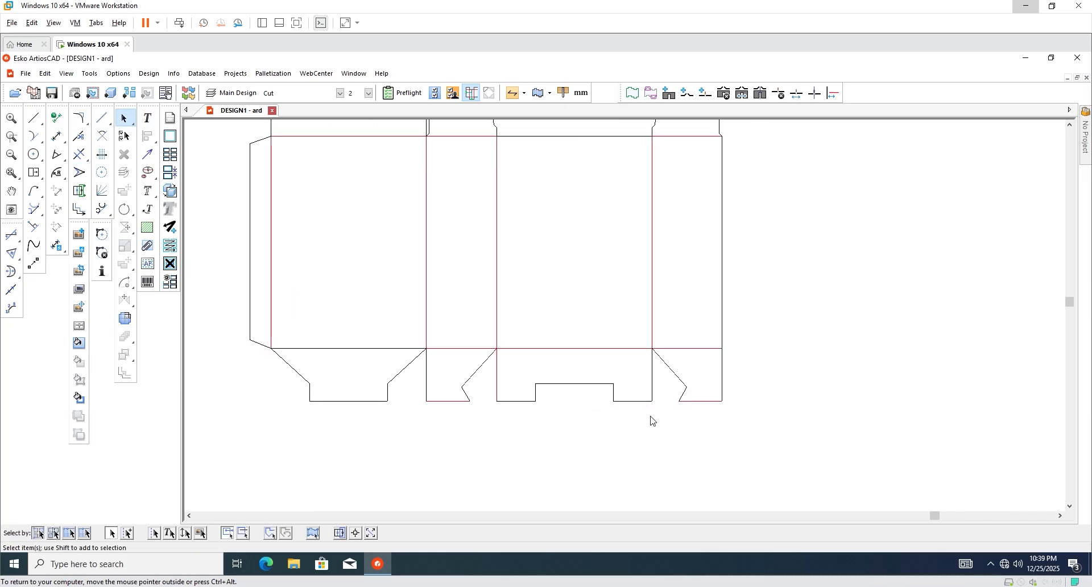
{"action": "scroll", "coordinate": [449, 435], "scroll_direction": "down", "scroll_amount": 2}
{"action": "scroll", "coordinate": [402, 414], "scroll_direction": "up", "scroll_amount": 3}
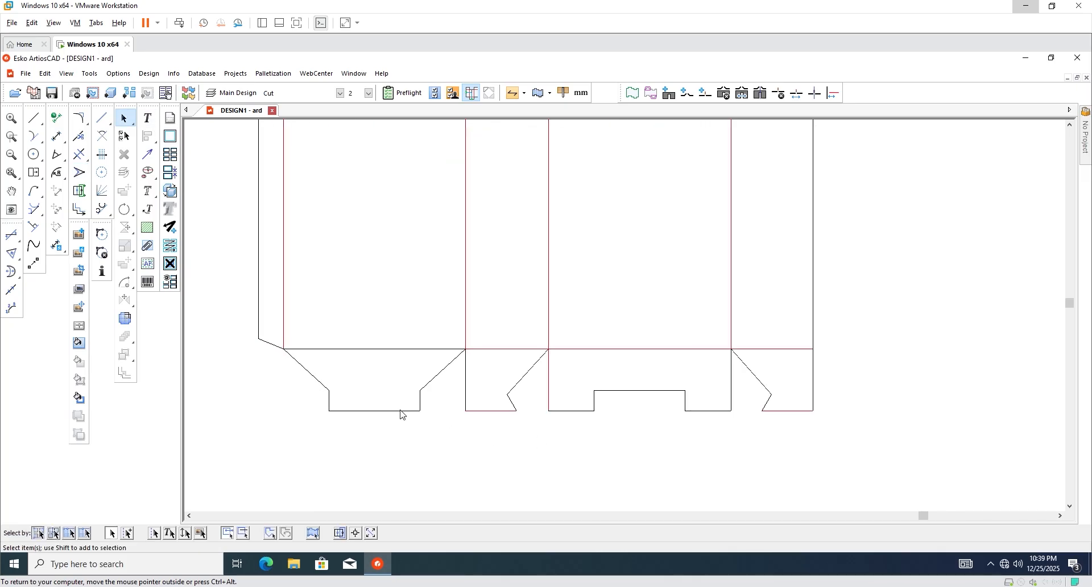
Round three bottom-flap corners with 2.00 radius blends.
{"action": "left_click", "coordinate": [81, 117]}
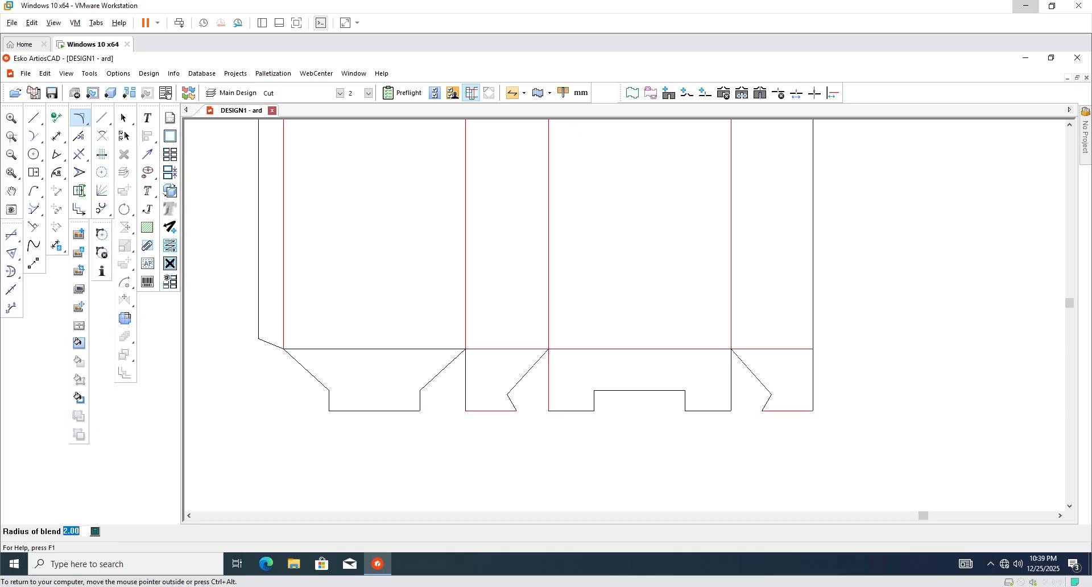
{"action": "scroll", "coordinate": [300, 458], "scroll_direction": "up", "scroll_amount": 2}
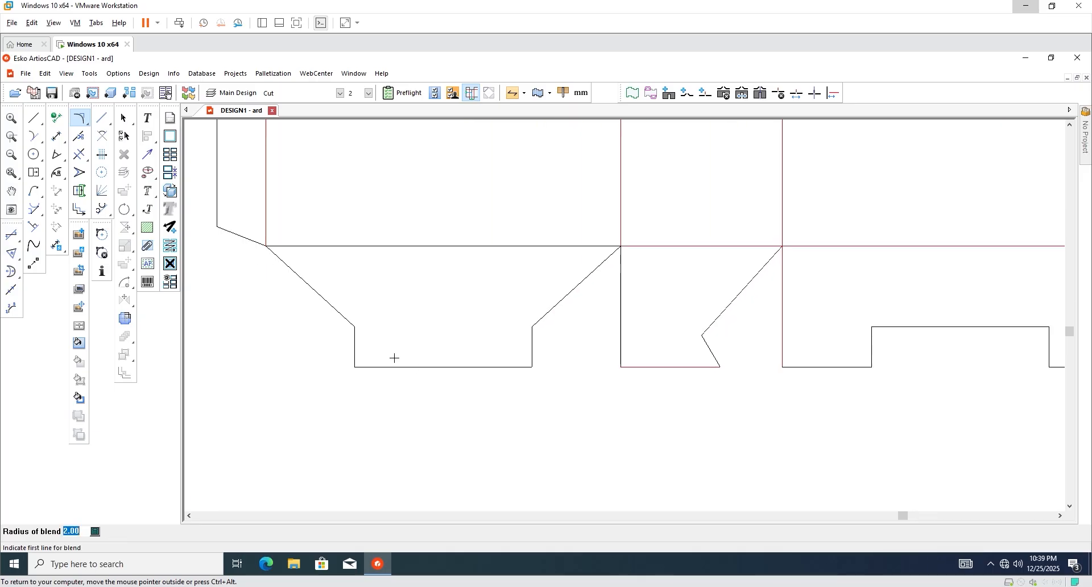
{"action": "left_click", "coordinate": [355, 358]}
{"action": "left_click", "coordinate": [391, 368]}
{"action": "left_click", "coordinate": [516, 368]}
{"action": "left_click", "coordinate": [532, 356]}
{"action": "left_click", "coordinate": [716, 359]}
{"action": "left_click", "coordinate": [695, 368]}
{"action": "scroll", "coordinate": [692, 390], "scroll_direction": "down", "scroll_amount": 2}
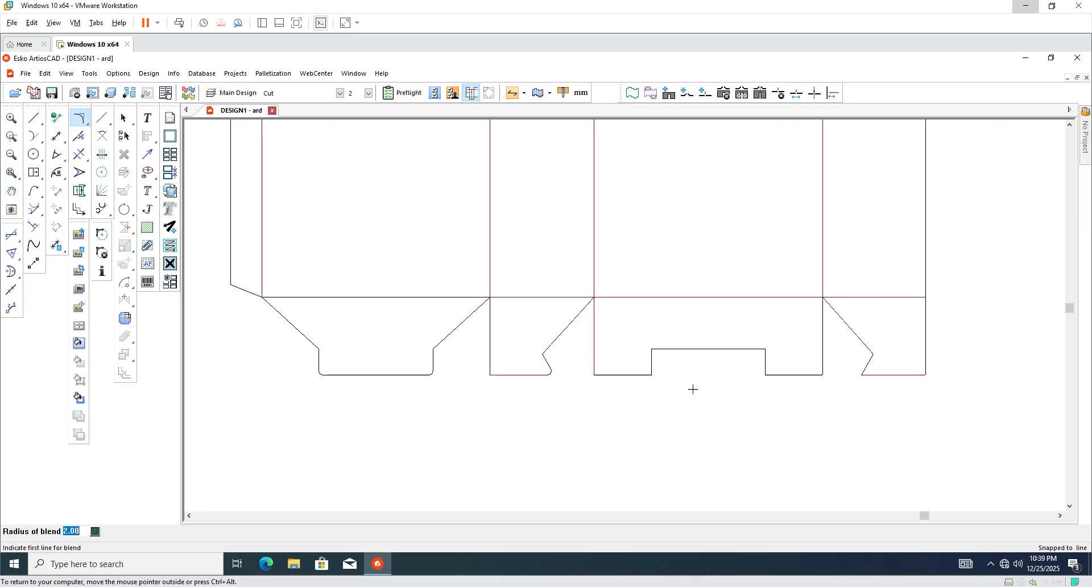
{"action": "scroll", "coordinate": [666, 381], "scroll_direction": "up", "scroll_amount": 3}
Blend the remaining corners at the tab base and slanted edge, then select the left flap's line.
{"action": "left_click", "coordinate": [627, 351]}
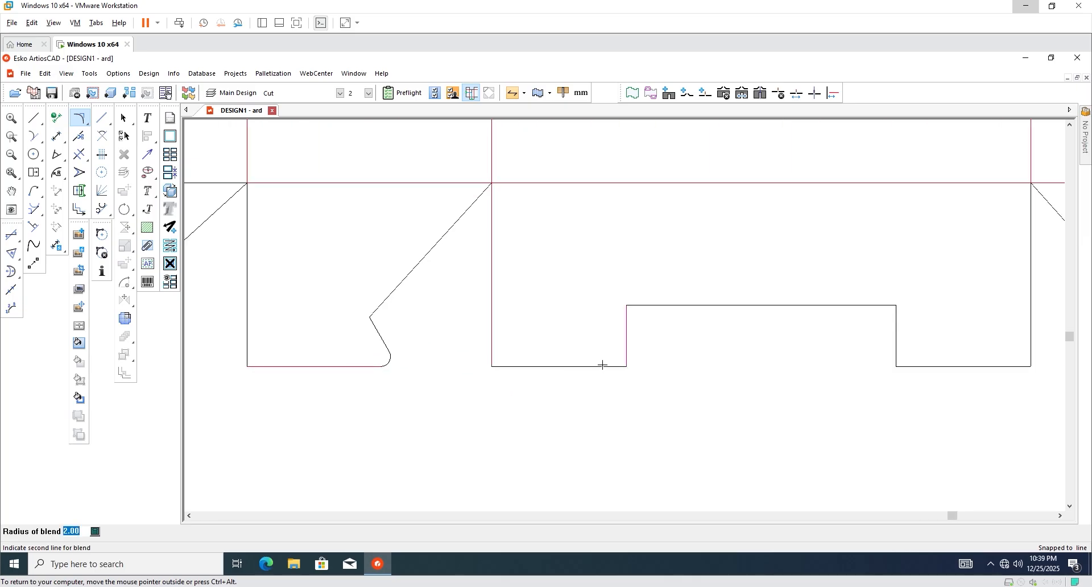
{"action": "left_click", "coordinate": [602, 367]}
{"action": "scroll", "coordinate": [514, 397], "scroll_direction": "down", "scroll_amount": 2}
{"action": "scroll", "coordinate": [646, 385], "scroll_direction": "up", "scroll_amount": 3}
{"action": "left_click", "coordinate": [655, 380]}
{"action": "left_click", "coordinate": [661, 390]}
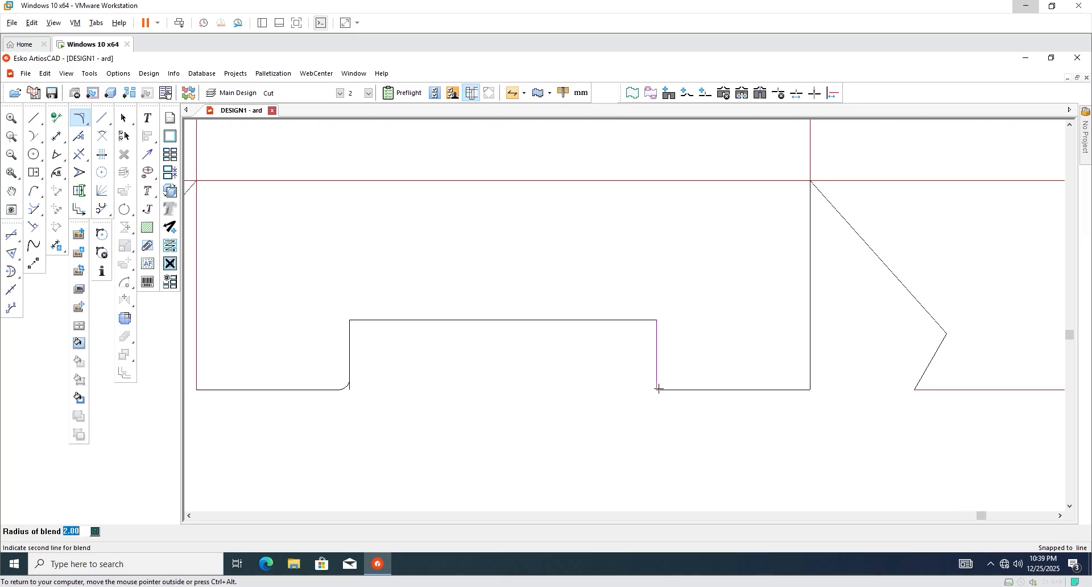
{"action": "scroll", "coordinate": [626, 393], "scroll_direction": "down", "scroll_amount": 2}
{"action": "scroll", "coordinate": [694, 404], "scroll_direction": "up", "scroll_amount": 3}
{"action": "left_click", "coordinate": [709, 419]}
{"action": "left_click", "coordinate": [714, 419]}
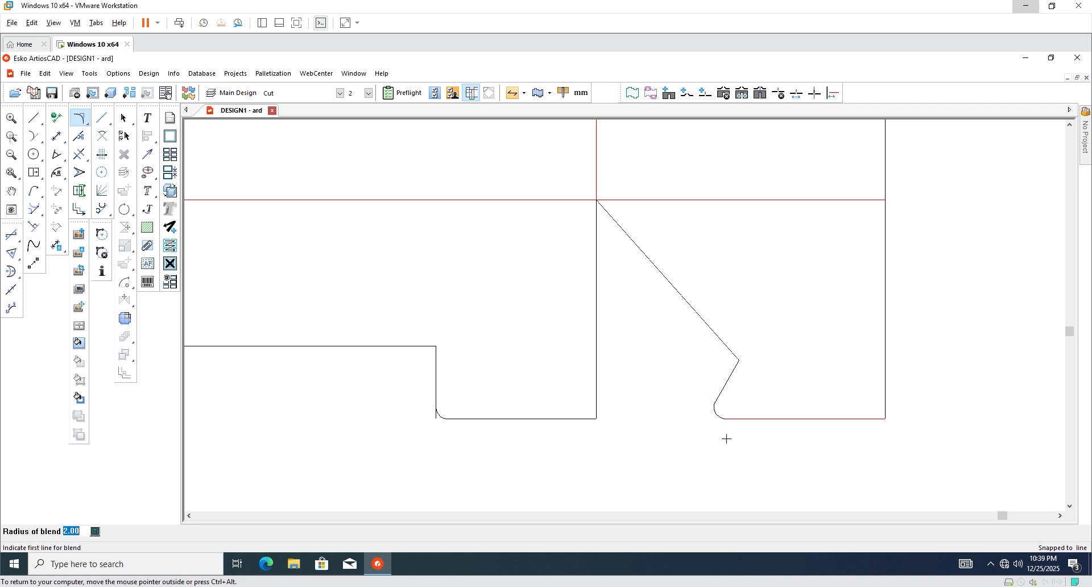
{"action": "scroll", "coordinate": [711, 432], "scroll_direction": "down", "scroll_amount": 3}
{"action": "left_click", "coordinate": [125, 118]}
{"action": "scroll", "coordinate": [668, 431], "scroll_direction": "down", "scroll_amount": 2}
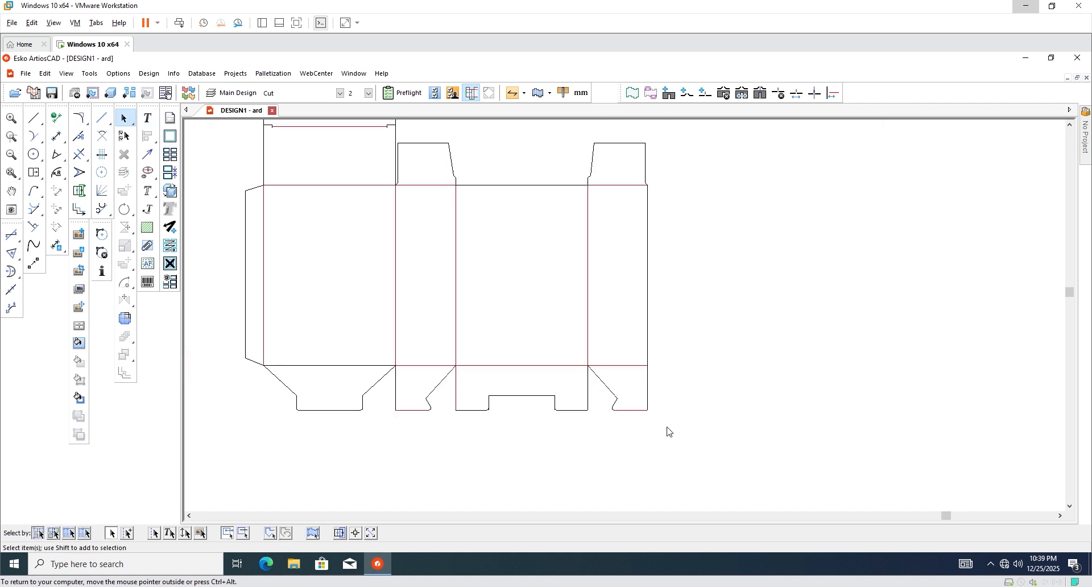
{"action": "scroll", "coordinate": [442, 378], "scroll_direction": "up", "scroll_amount": 2}
{"action": "left_click_drag", "start_coordinate": [260, 337], "coordinate": [274, 398]}
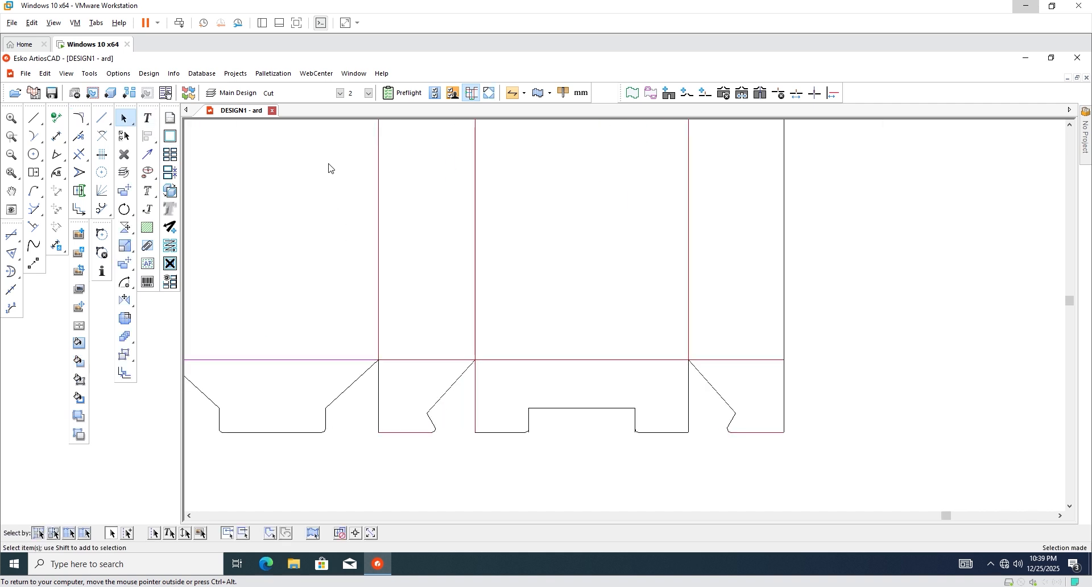
Change the left flap's selected line to a Crease line.
{"action": "left_click", "coordinate": [341, 95]}
{"action": "left_click", "coordinate": [304, 127]}
{"action": "left_click", "coordinate": [465, 469]}
{"action": "scroll", "coordinate": [542, 419], "scroll_direction": "down", "scroll_amount": 2}
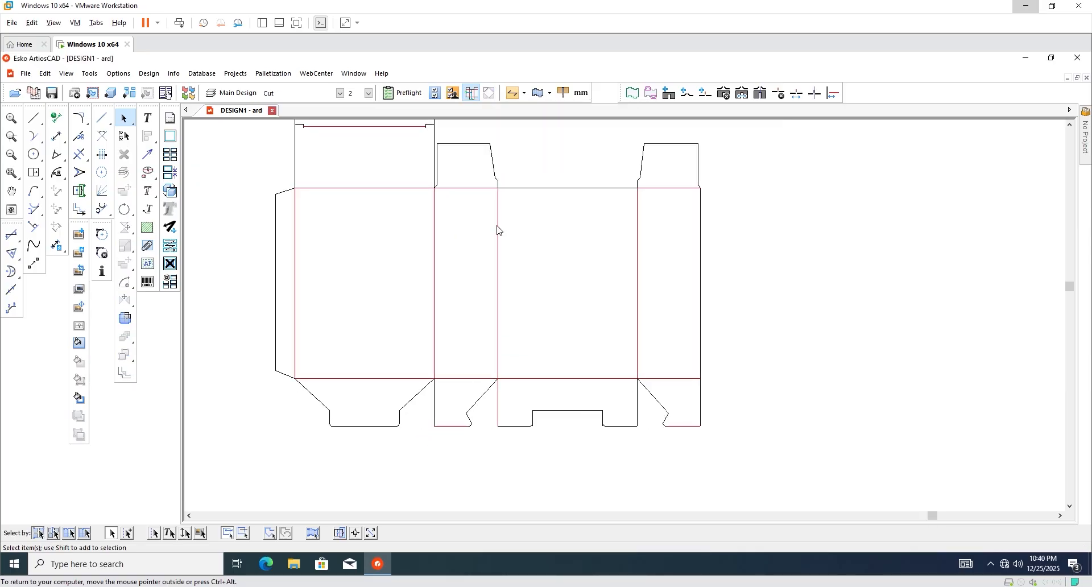
{"action": "scroll", "coordinate": [461, 176], "scroll_direction": "down", "scroll_amount": 1}
{"action": "scroll", "coordinate": [417, 233], "scroll_direction": "up", "scroll_amount": 3}
{"action": "scroll", "coordinate": [520, 247], "scroll_direction": "down", "scroll_amount": 4}
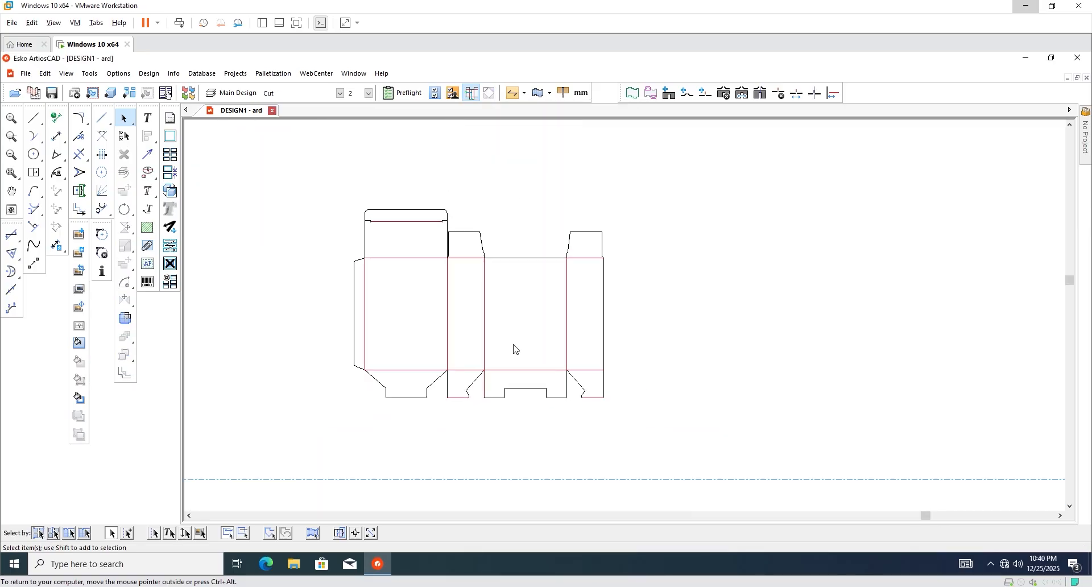
{"action": "scroll", "coordinate": [515, 348], "scroll_direction": "down", "scroll_amount": 3}
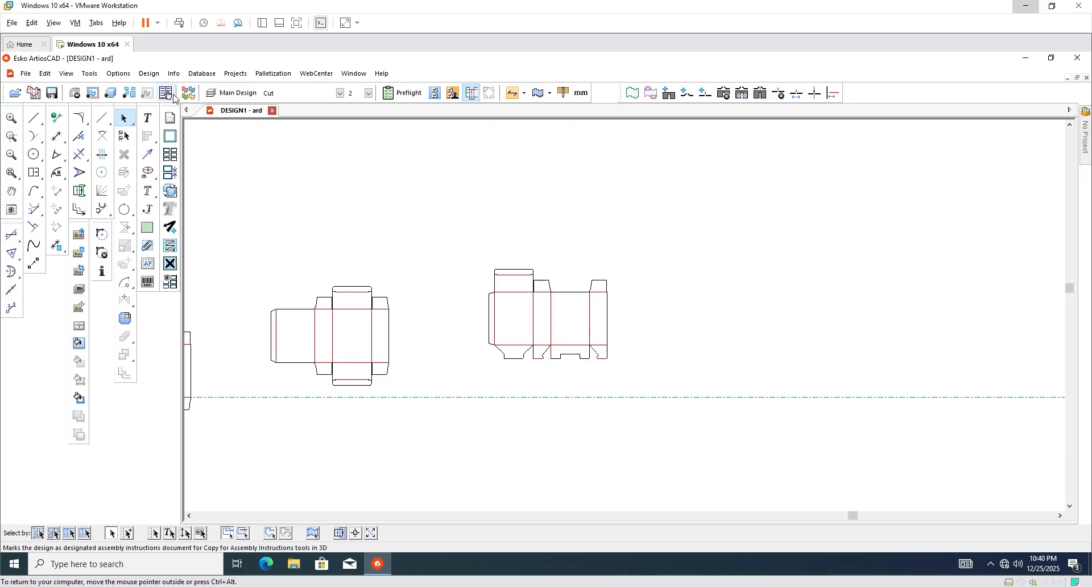
Run Design Checks to remove double lines and repair gaps, then open 3D.
{"action": "left_click", "coordinate": [149, 73]}
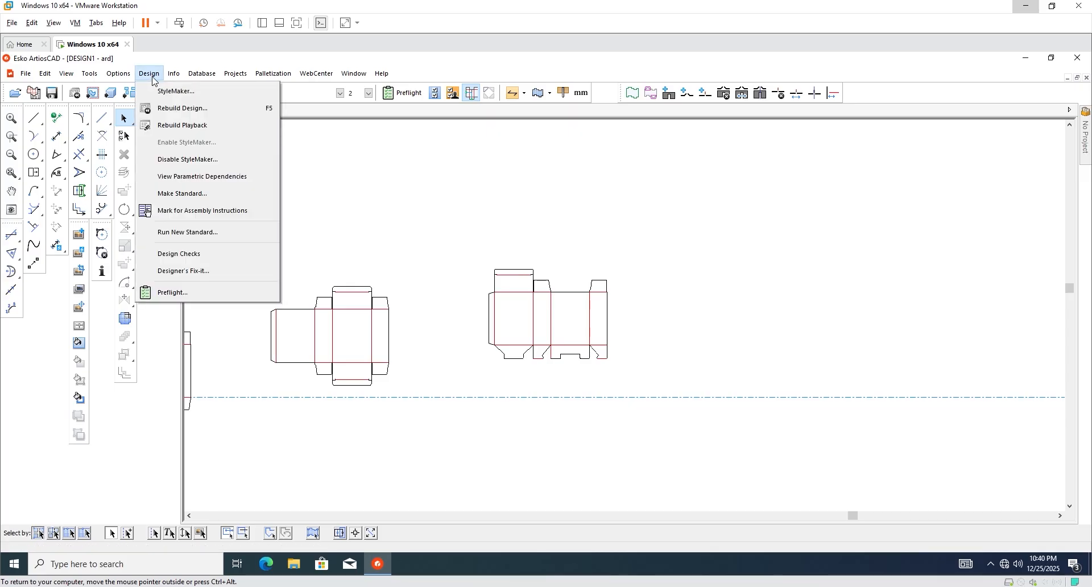
{"action": "left_click", "coordinate": [179, 254]}
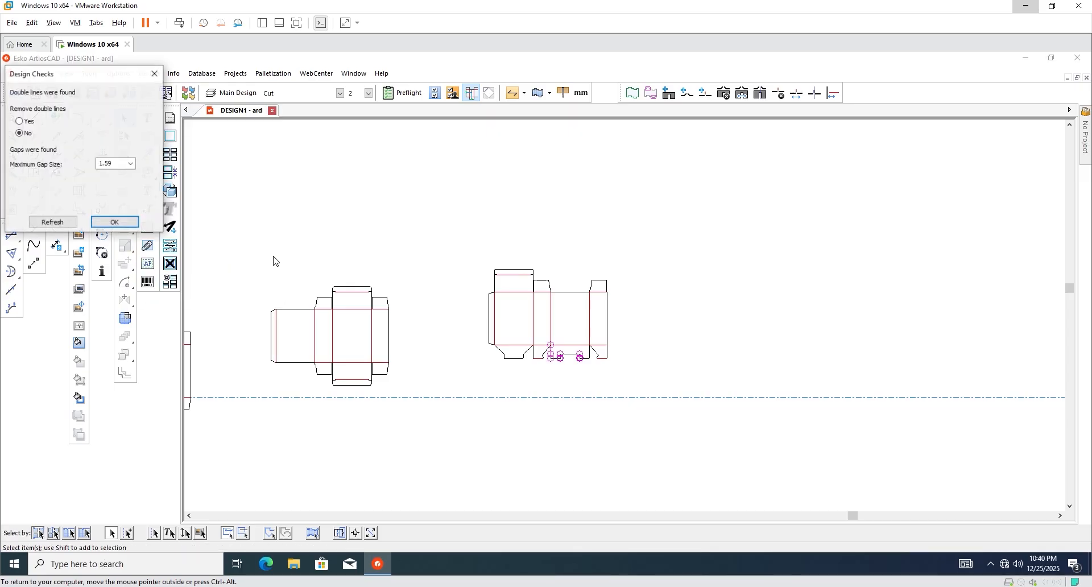
{"action": "left_click", "coordinate": [113, 222]}
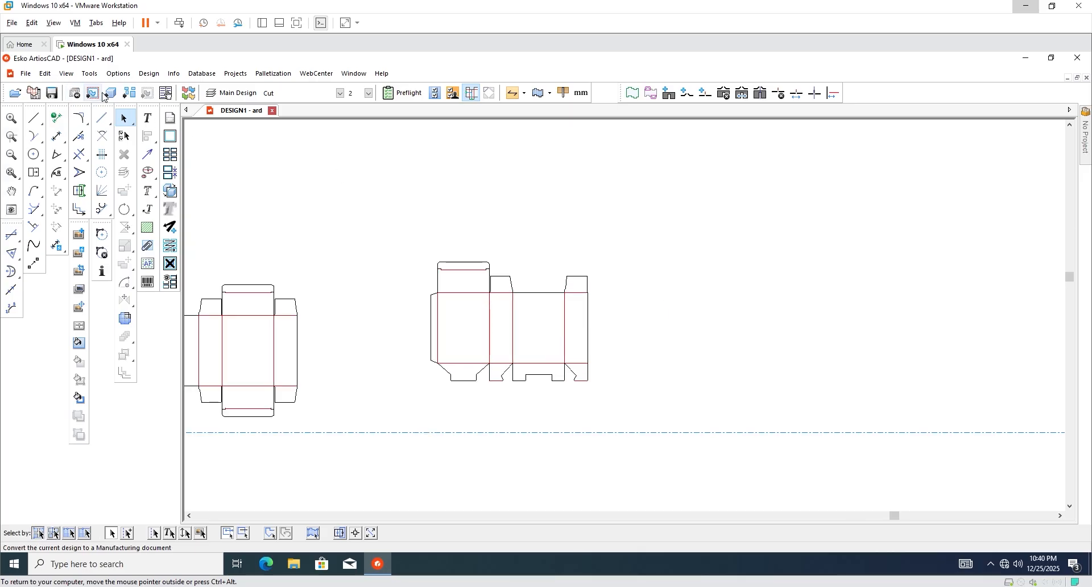
{"action": "left_click", "coordinate": [110, 92]}
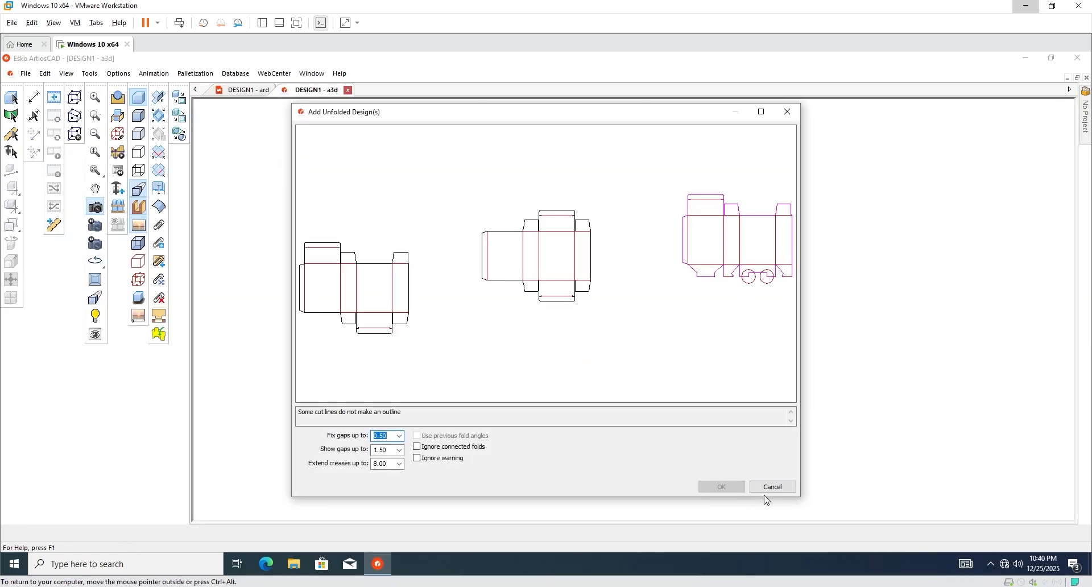
Cancel adding the design to 3D and delete the stray vertical line.
{"action": "left_click", "coordinate": [771, 490]}
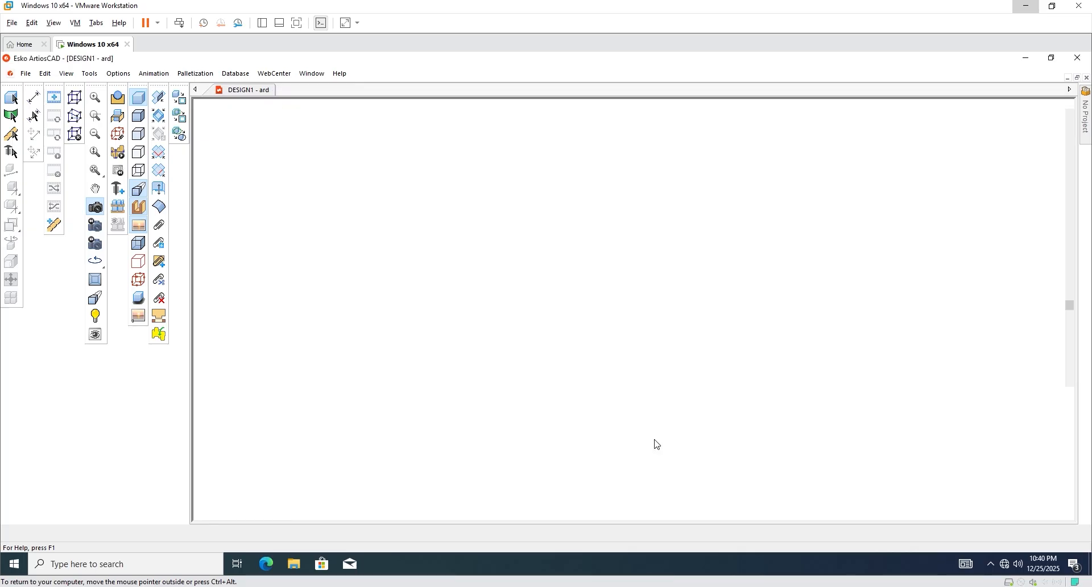
{"action": "scroll", "coordinate": [385, 370], "scroll_direction": "down", "scroll_amount": 4}
{"action": "scroll", "coordinate": [660, 363], "scroll_direction": "up", "scroll_amount": 10}
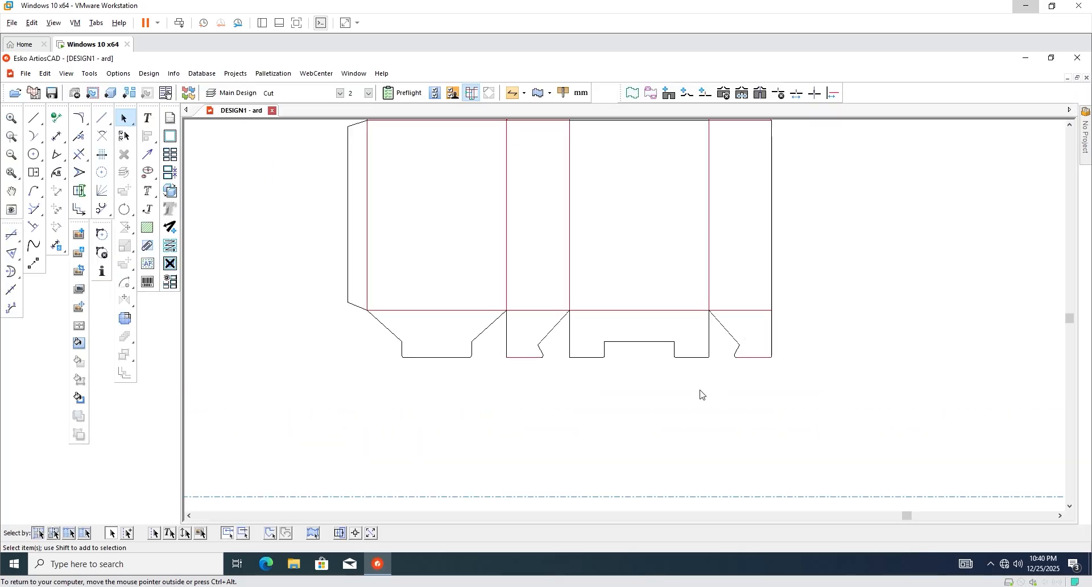
{"action": "scroll", "coordinate": [491, 362], "scroll_direction": "down", "scroll_amount": 2}
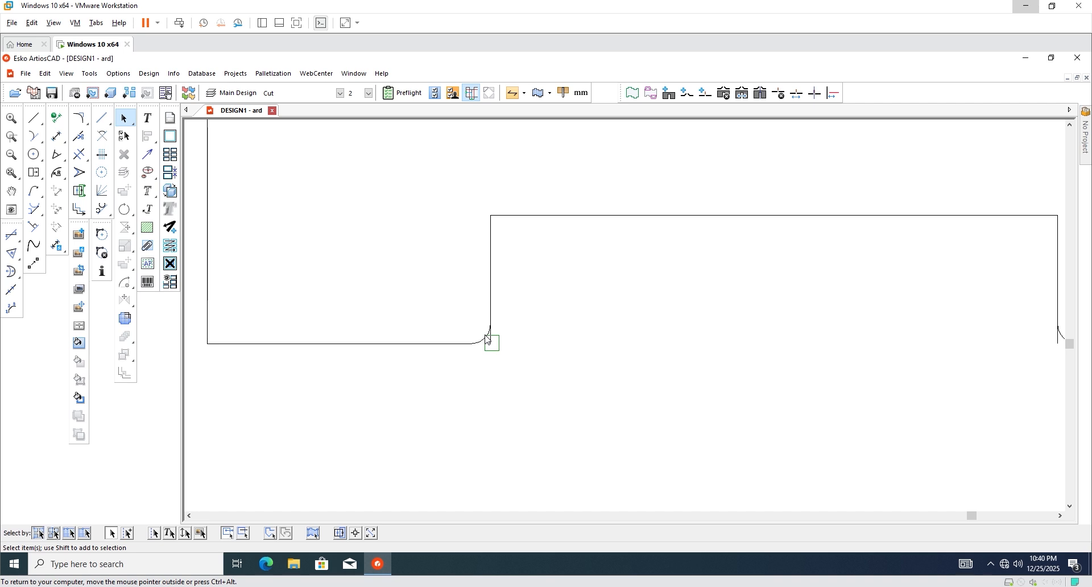
{"action": "scroll", "coordinate": [413, 374], "scroll_direction": "down", "scroll_amount": 1}
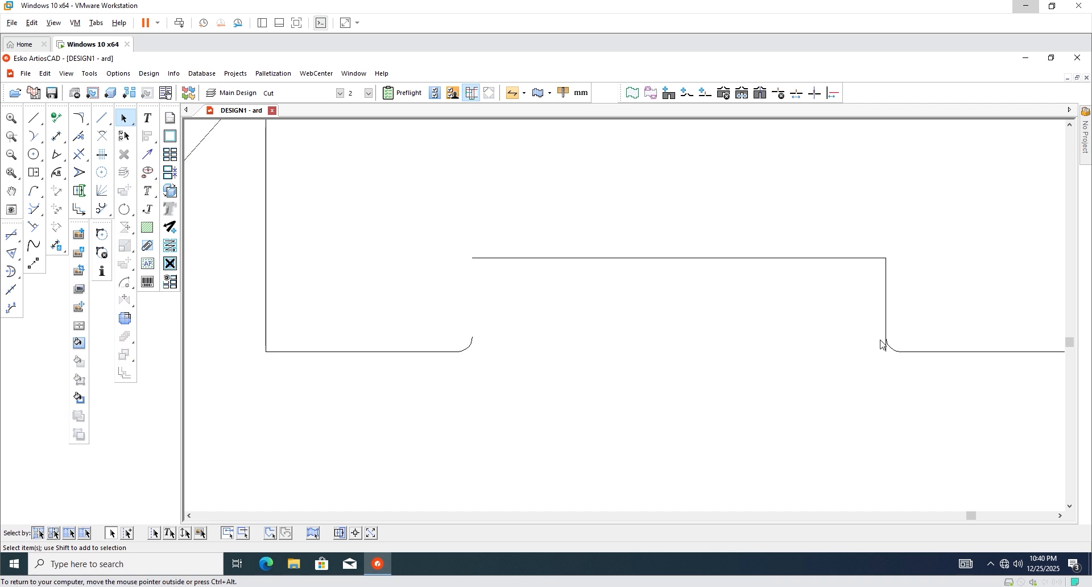
{"action": "scroll", "coordinate": [885, 360], "scroll_direction": "up", "scroll_amount": 2}
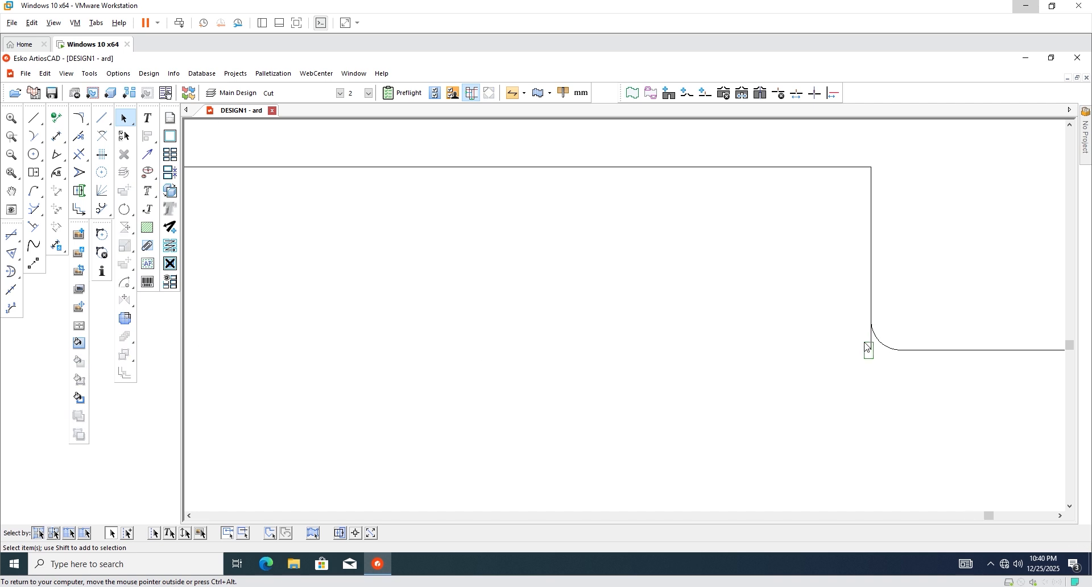
{"action": "left_click_drag", "start_coordinate": [865, 343], "coordinate": [860, 341]}
{"action": "key", "text": "Delete"}
Draw a vertical cut line from the arc's end up to the top line.
{"action": "scroll", "coordinate": [739, 378], "scroll_direction": "down", "scroll_amount": 2}
{"action": "scroll", "coordinate": [824, 356], "scroll_direction": "up", "scroll_amount": 5}
{"action": "scroll", "coordinate": [819, 355], "scroll_direction": "down", "scroll_amount": 4}
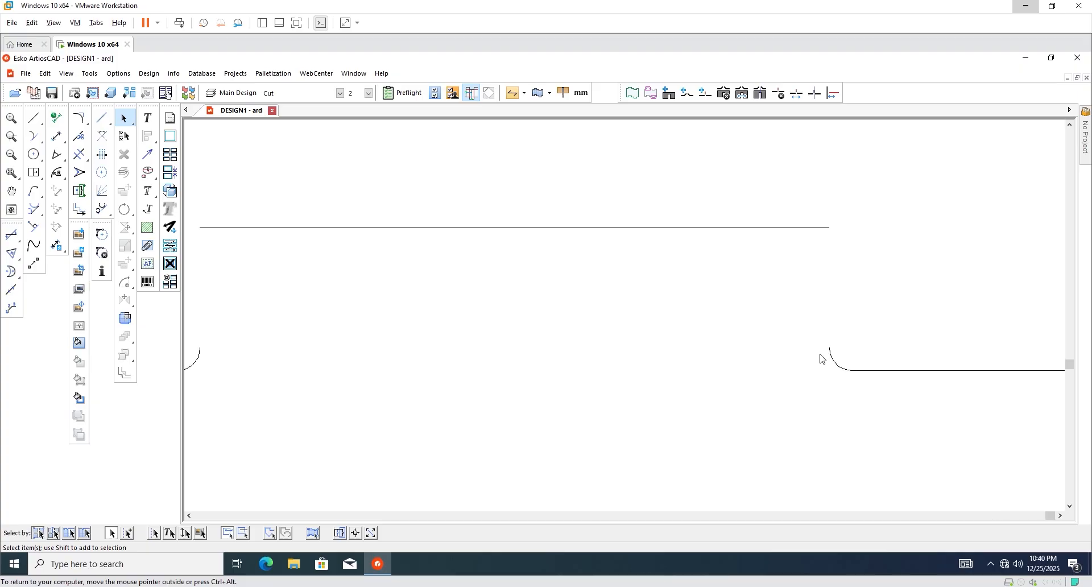
{"action": "scroll", "coordinate": [588, 342], "scroll_direction": "down", "scroll_amount": 2}
{"action": "scroll", "coordinate": [497, 325], "scroll_direction": "up", "scroll_amount": 2}
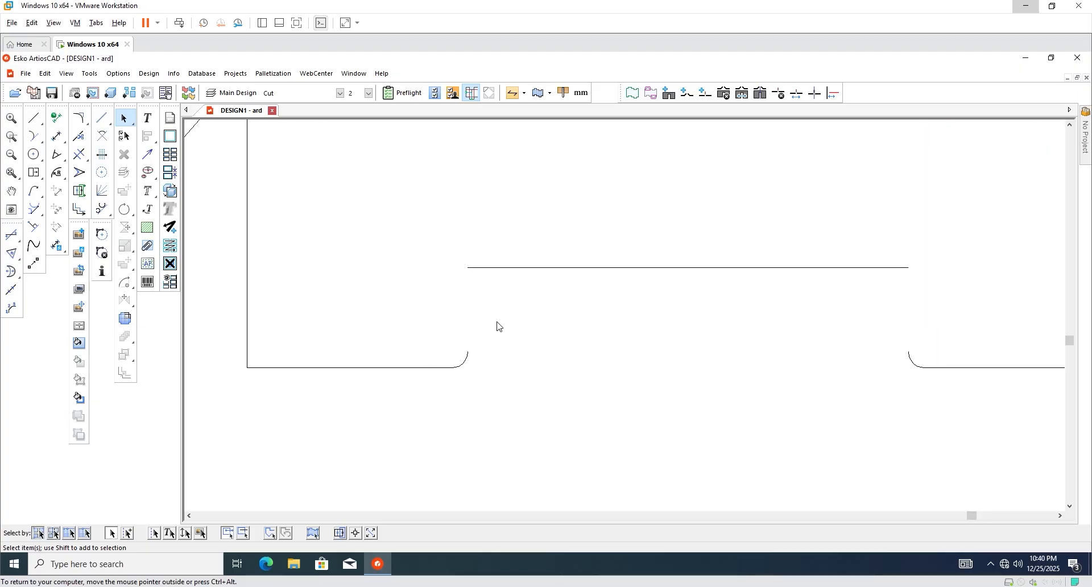
{"action": "left_click", "coordinate": [31, 122]}
{"action": "key", "text": "m"}
{"action": "scroll", "coordinate": [436, 361], "scroll_direction": "up", "scroll_amount": 2}
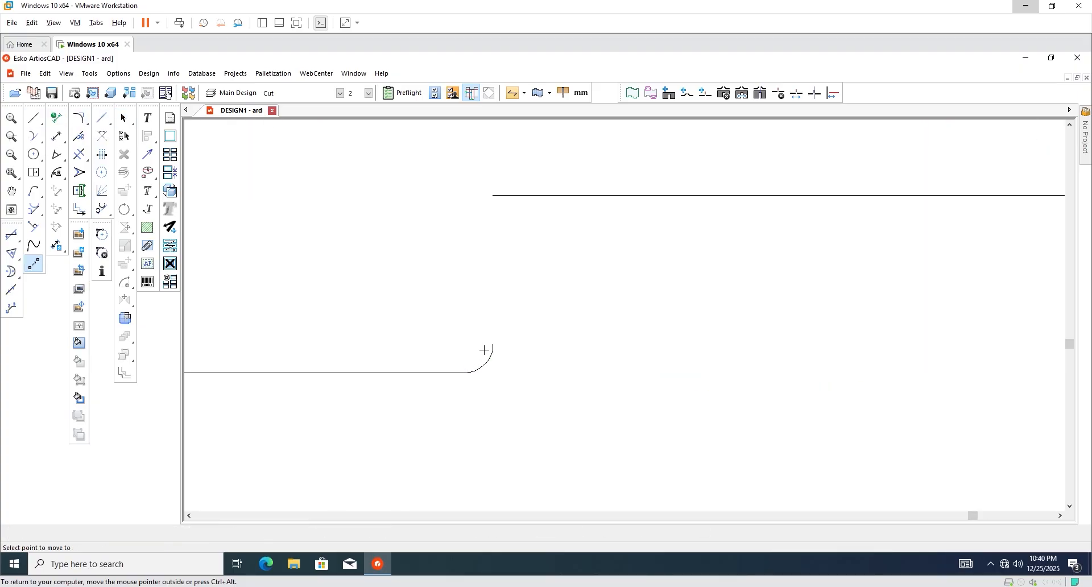
{"action": "scroll", "coordinate": [492, 345], "scroll_direction": "up", "scroll_amount": 1}
{"action": "left_click", "coordinate": [500, 340]}
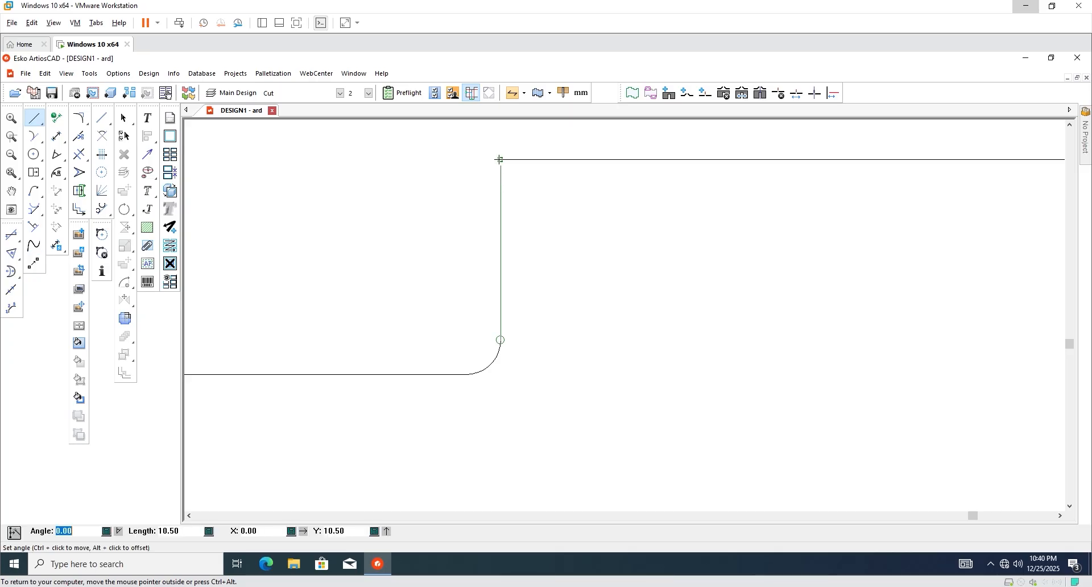
{"action": "left_click", "coordinate": [500, 159]}
{"action": "scroll", "coordinate": [454, 339], "scroll_direction": "down", "scroll_amount": 4}
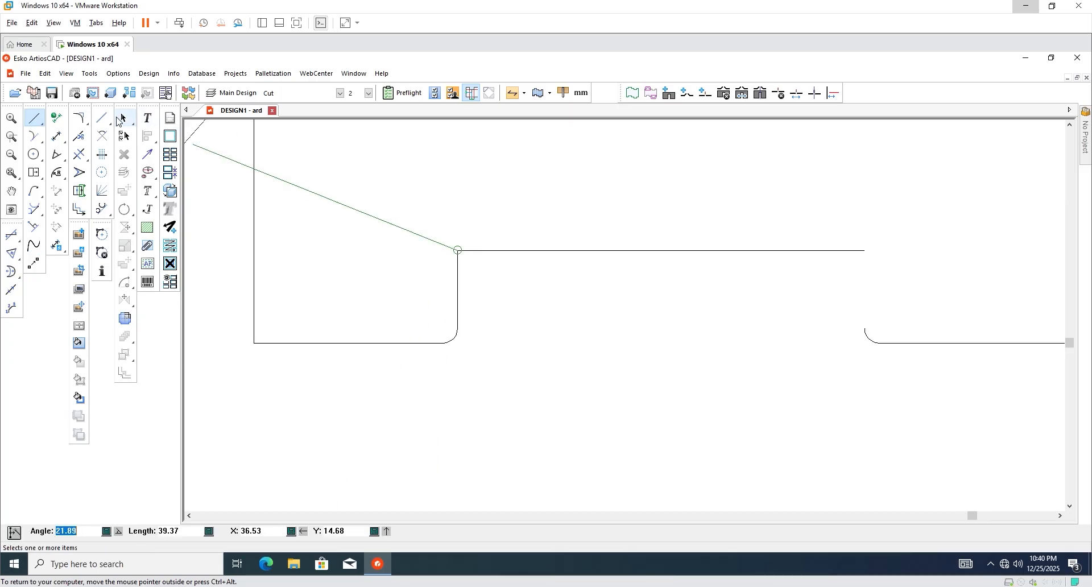
{"action": "left_click", "coordinate": [125, 120]}
Close the second open notch with a line from the arc end to the edge.
{"action": "key", "text": "m"}
{"action": "scroll", "coordinate": [670, 283], "scroll_direction": "up", "scroll_amount": 4}
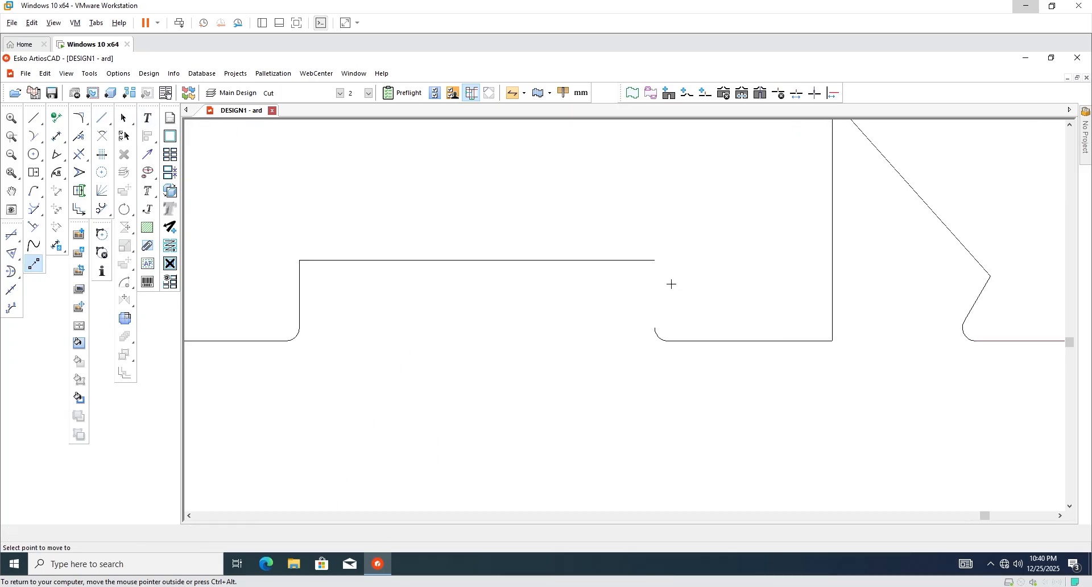
{"action": "left_click", "coordinate": [646, 249]}
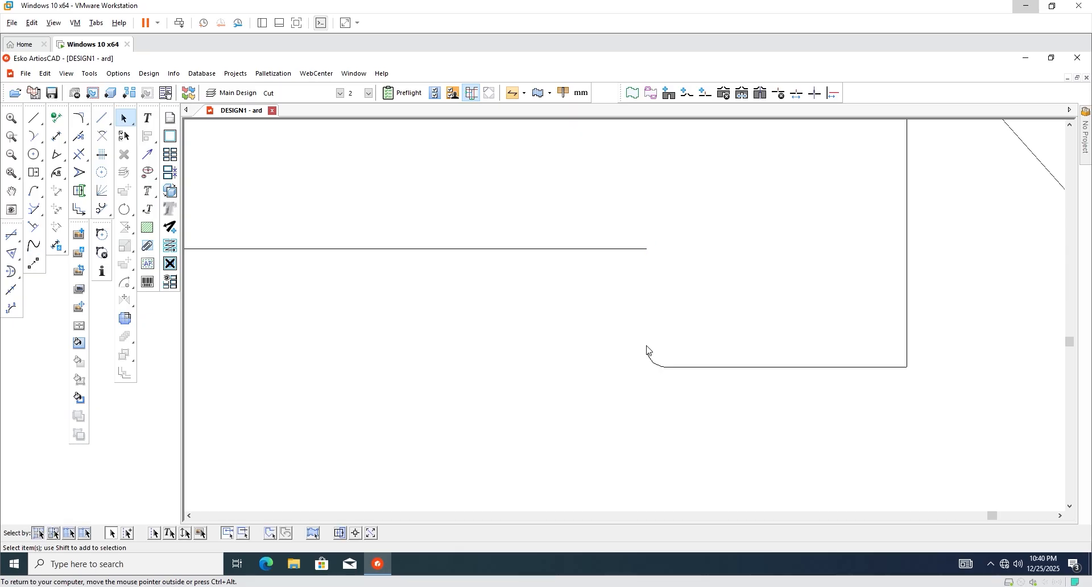
{"action": "left_click", "coordinate": [35, 118]}
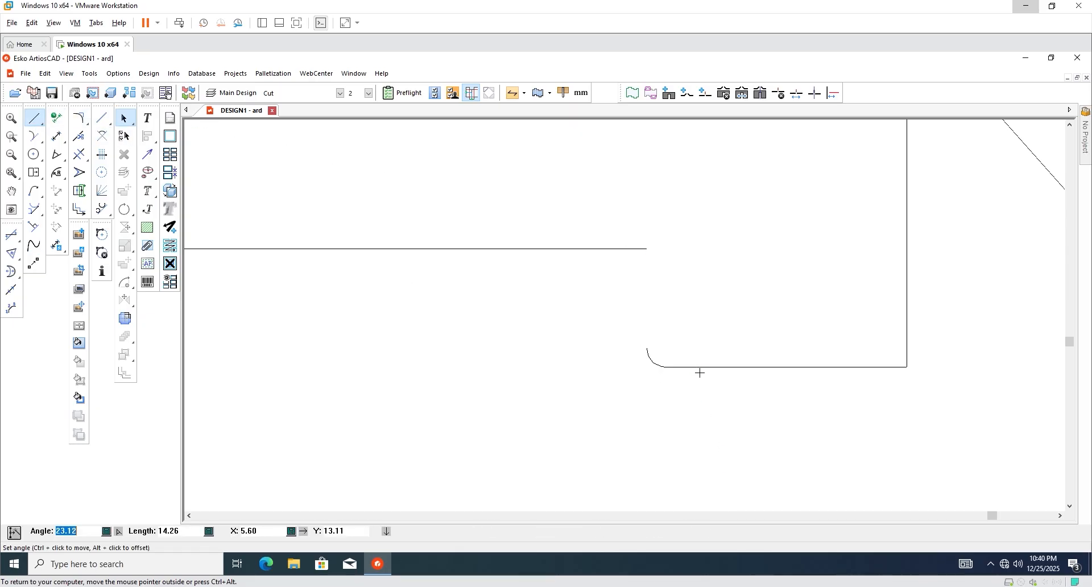
{"action": "left_click", "coordinate": [647, 348]}
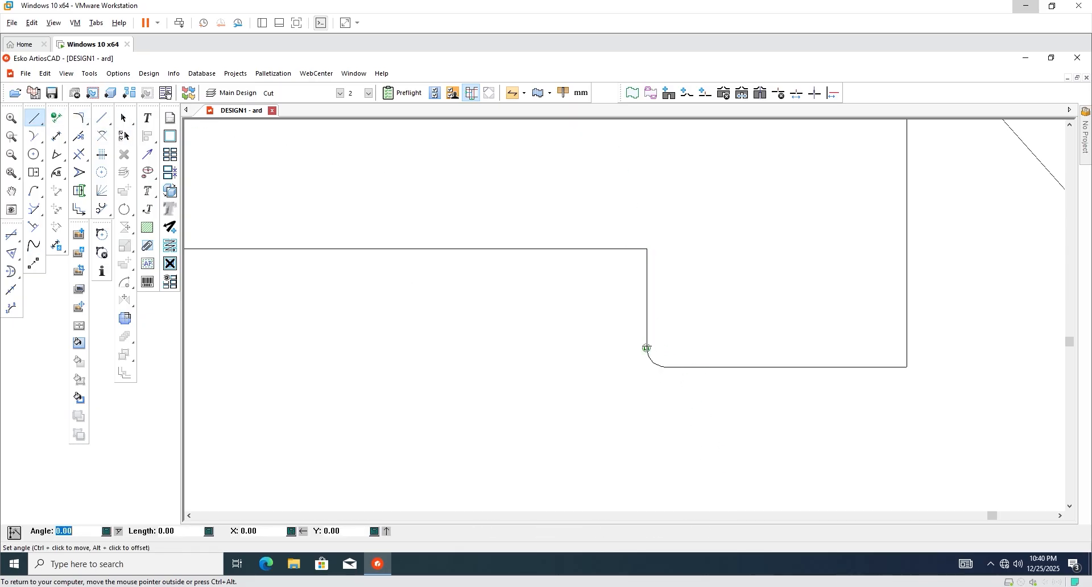
{"action": "scroll", "coordinate": [626, 398], "scroll_direction": "down", "scroll_amount": 2}
{"action": "key", "text": "Escape"}
{"action": "scroll", "coordinate": [566, 401], "scroll_direction": "down", "scroll_amount": 2}
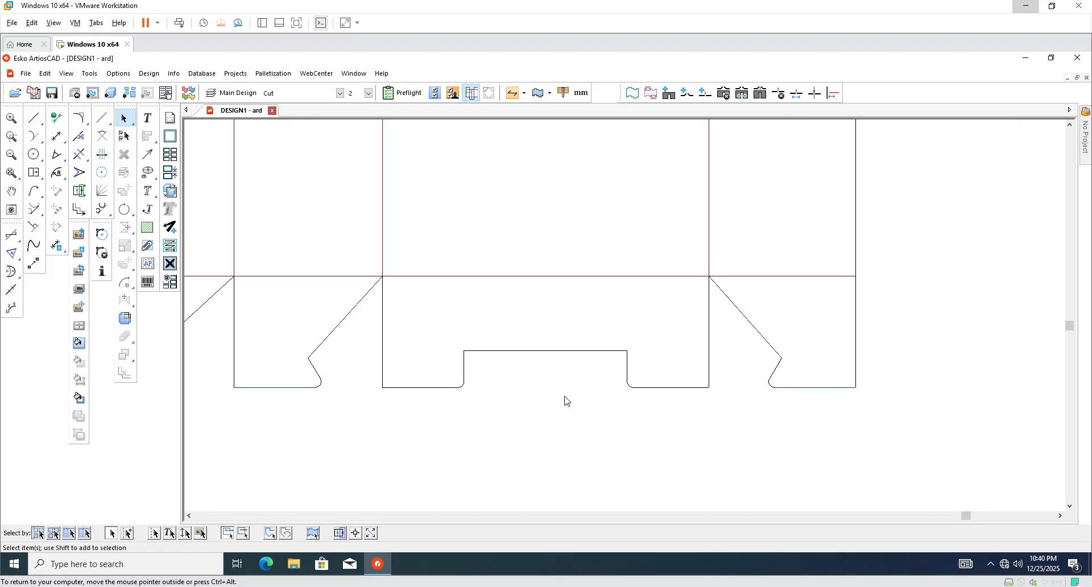
{"action": "scroll", "coordinate": [586, 403], "scroll_direction": "down", "scroll_amount": 3}
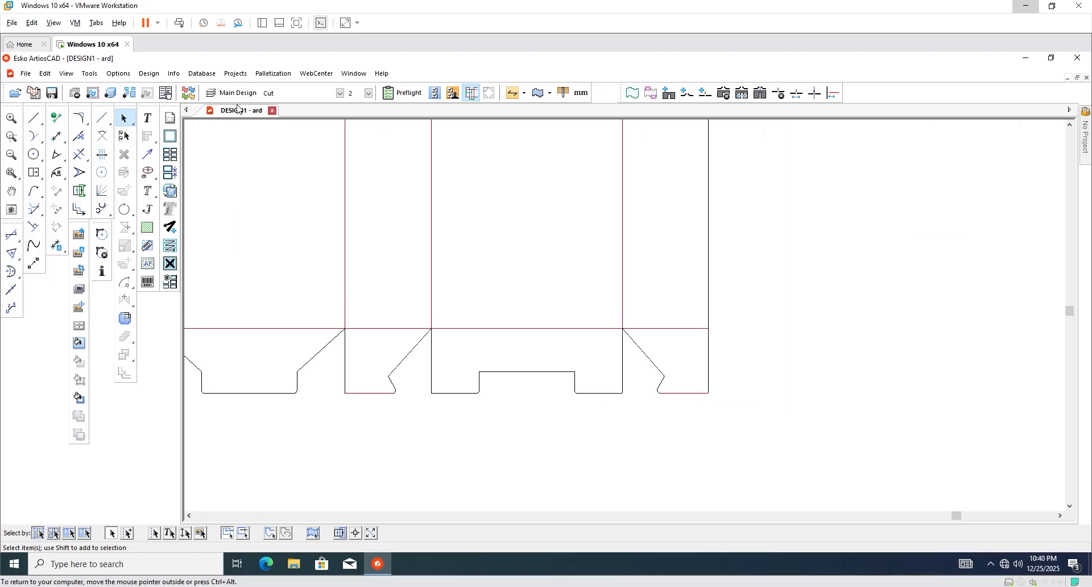
{"action": "left_click", "coordinate": [149, 73]}
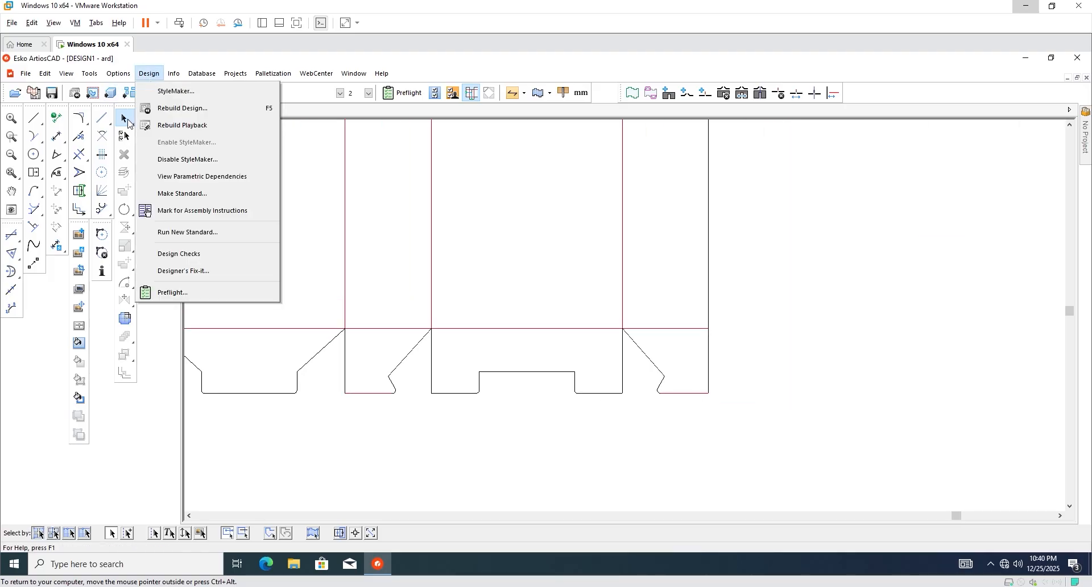
{"action": "left_click", "coordinate": [180, 255]}
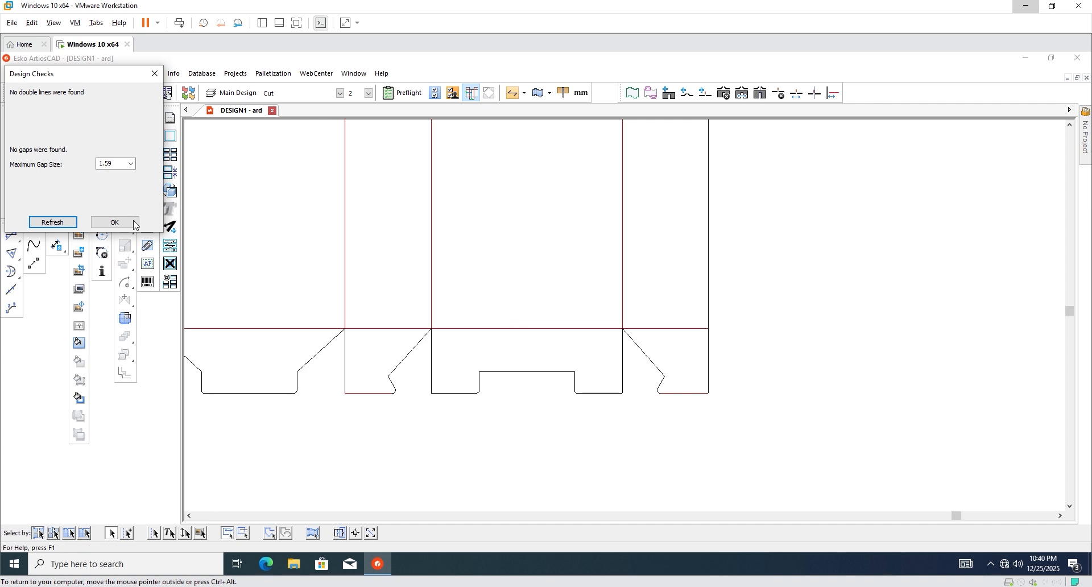
{"action": "key", "text": "Return"}
{"action": "scroll", "coordinate": [514, 397], "scroll_direction": "down", "scroll_amount": 2}
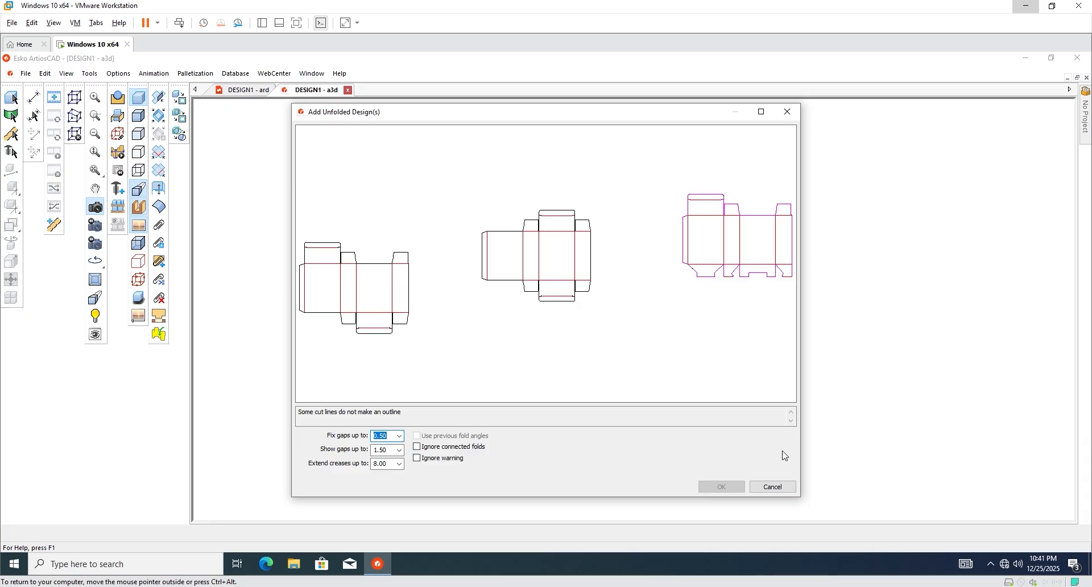
{"action": "left_click", "coordinate": [774, 487]}
{"action": "scroll", "coordinate": [353, 301], "scroll_direction": "down", "scroll_amount": 5}
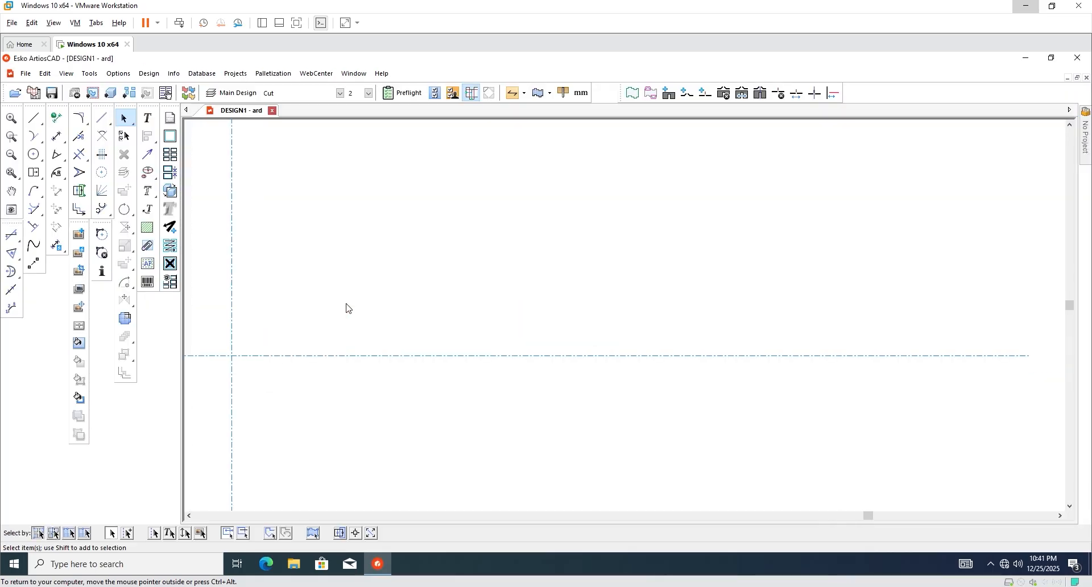
{"action": "scroll", "coordinate": [489, 309], "scroll_direction": "up", "scroll_amount": 6}
{"action": "scroll", "coordinate": [335, 249], "scroll_direction": "up", "scroll_amount": 5}
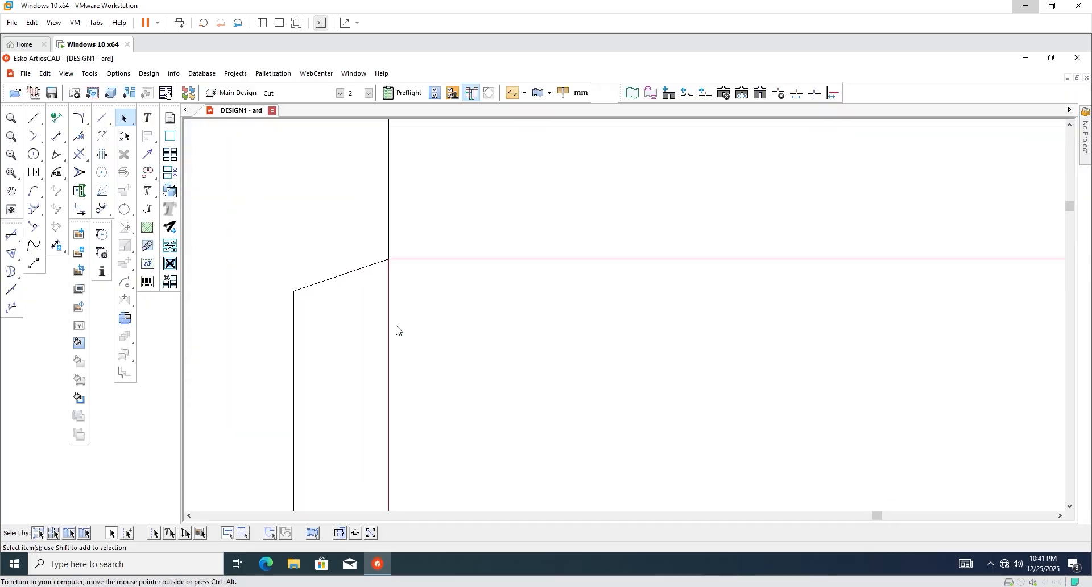
{"action": "scroll", "coordinate": [378, 256], "scroll_direction": "down", "scroll_amount": 4}
{"action": "scroll", "coordinate": [398, 227], "scroll_direction": "down", "scroll_amount": 4}
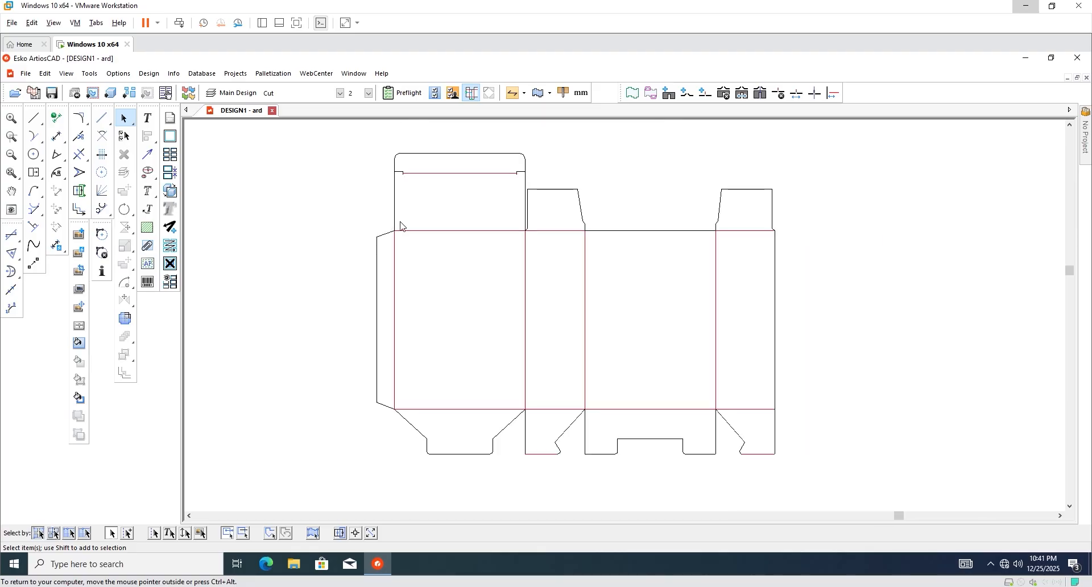
{"action": "scroll", "coordinate": [761, 214], "scroll_direction": "up", "scroll_amount": 5}
{"action": "scroll", "coordinate": [785, 209], "scroll_direction": "down", "scroll_amount": 1}
Set every line of the whole box dieline to Cut.
{"action": "scroll", "coordinate": [419, 215], "scroll_direction": "down", "scroll_amount": 6}
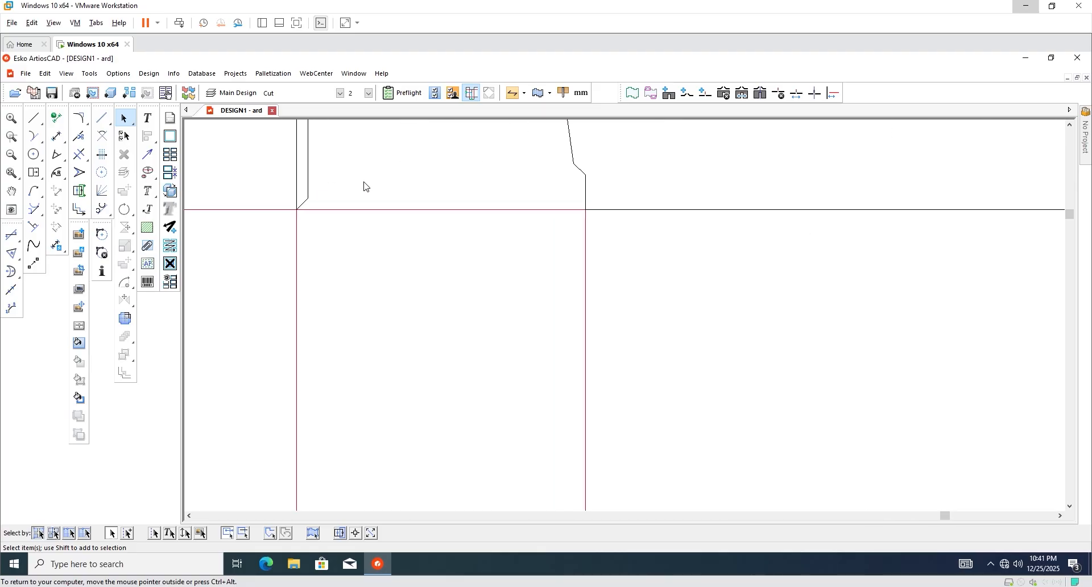
{"action": "left_click_drag", "start_coordinate": [327, 155], "coordinate": [607, 399]}
{"action": "left_click", "coordinate": [341, 93]}
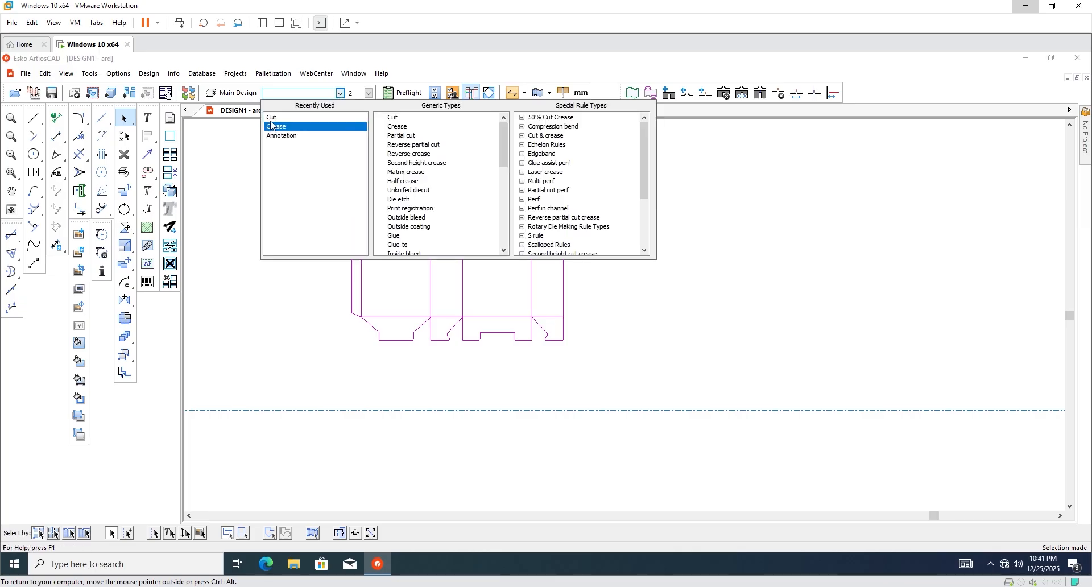
{"action": "left_click", "coordinate": [271, 118]}
{"action": "left_click", "coordinate": [638, 268]}
Turn the horizontal fold lines of all four panels and the vertical fold lines into creases.
{"action": "scroll", "coordinate": [430, 217], "scroll_direction": "up", "scroll_amount": 2}
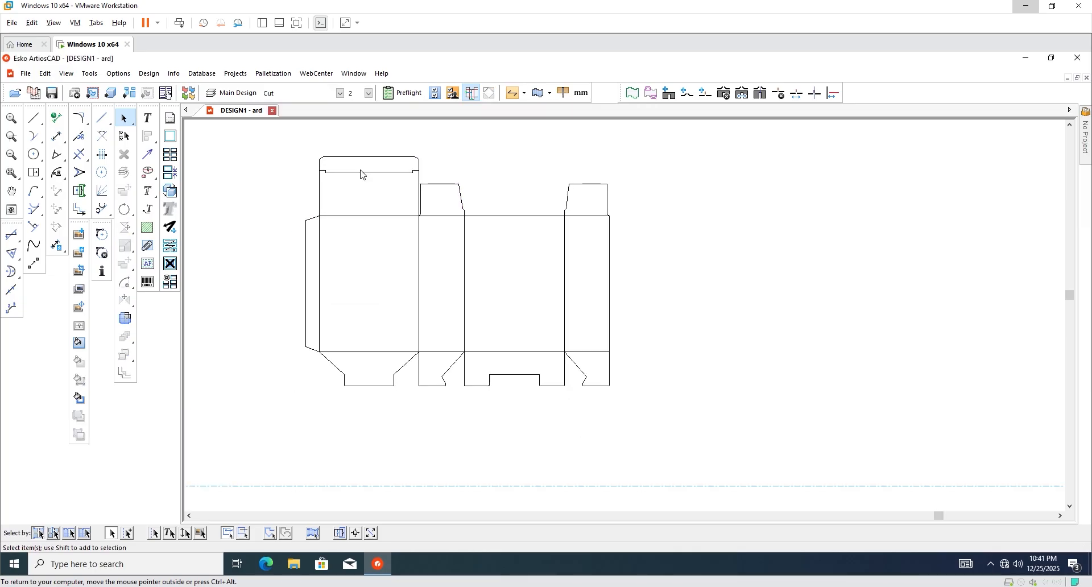
{"action": "left_click_drag", "start_coordinate": [363, 171], "coordinate": [382, 367]}
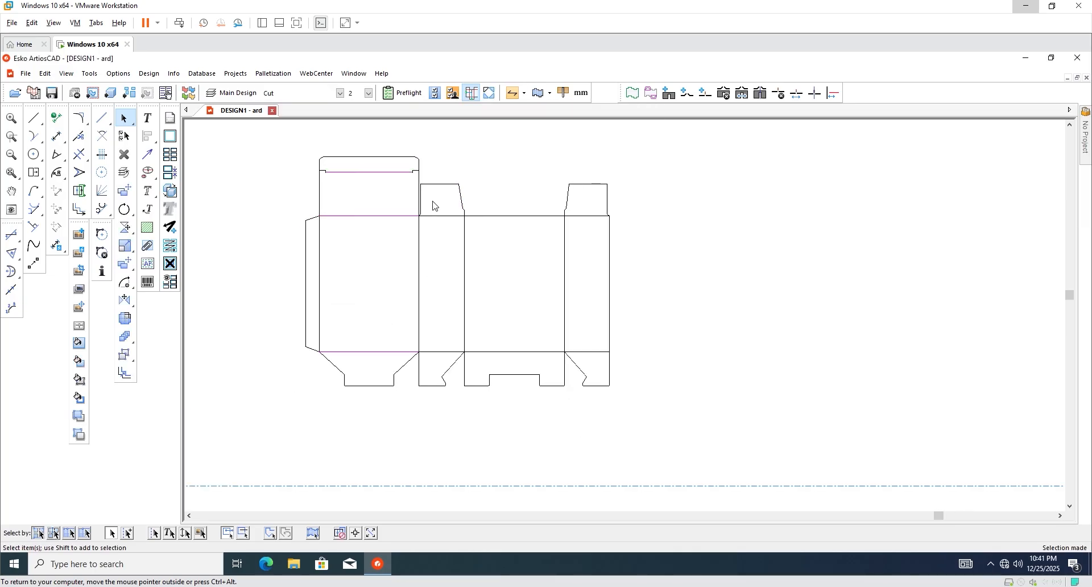
{"action": "left_click_drag", "start_coordinate": [434, 206], "coordinate": [453, 358], "text": "shift"}
{"action": "left_click_drag", "start_coordinate": [503, 287], "coordinate": [521, 370], "text": "shift"}
{"action": "left_click_drag", "start_coordinate": [580, 210], "coordinate": [602, 363], "text": "shift"}
{"action": "left_click", "coordinate": [304, 93]}
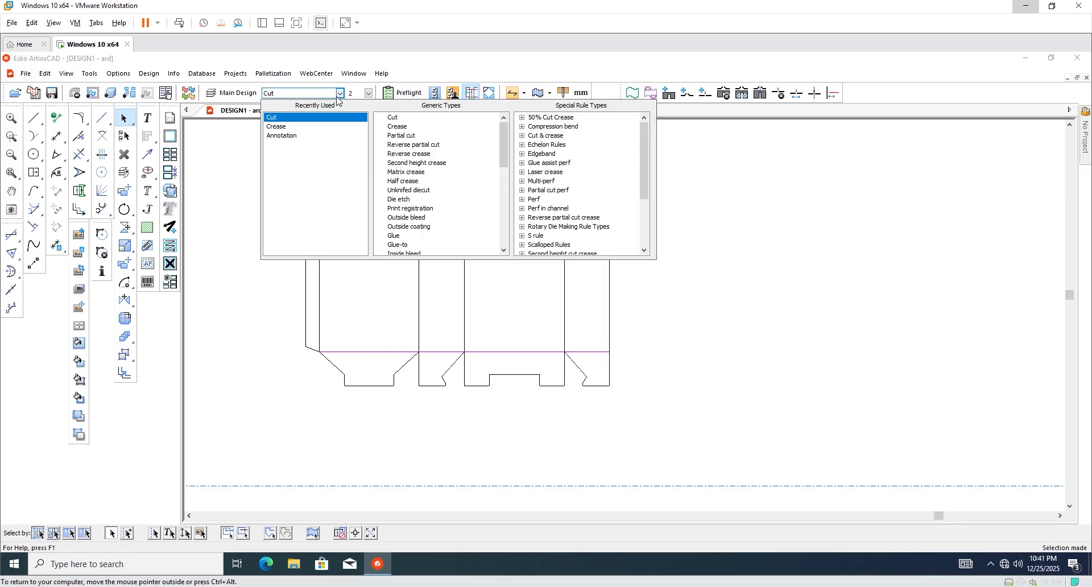
{"action": "left_click", "coordinate": [287, 129]}
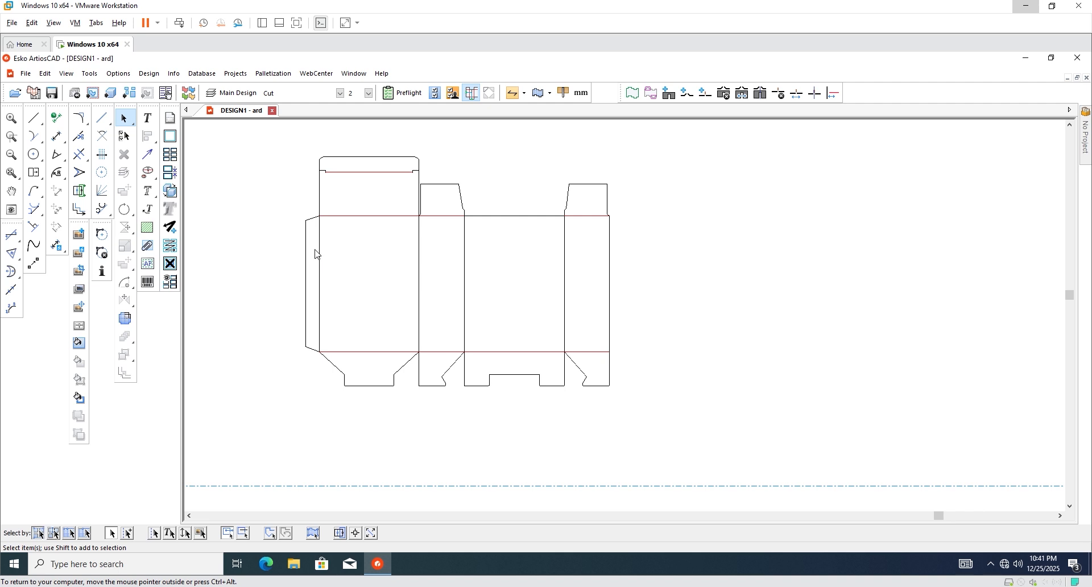
{"action": "left_click_drag", "start_coordinate": [317, 254], "coordinate": [599, 309]}
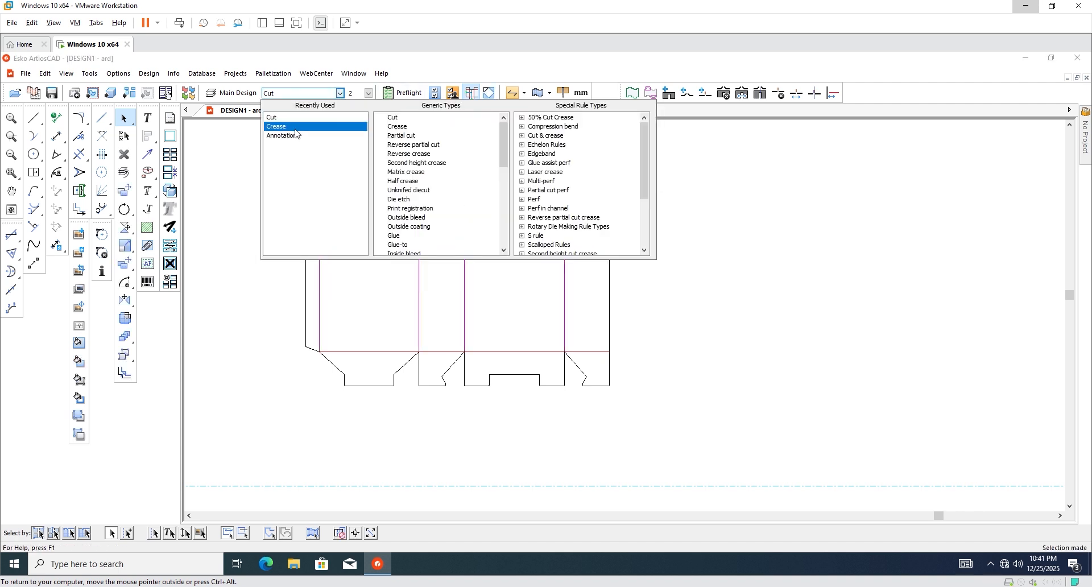
{"action": "left_click", "coordinate": [298, 118]}
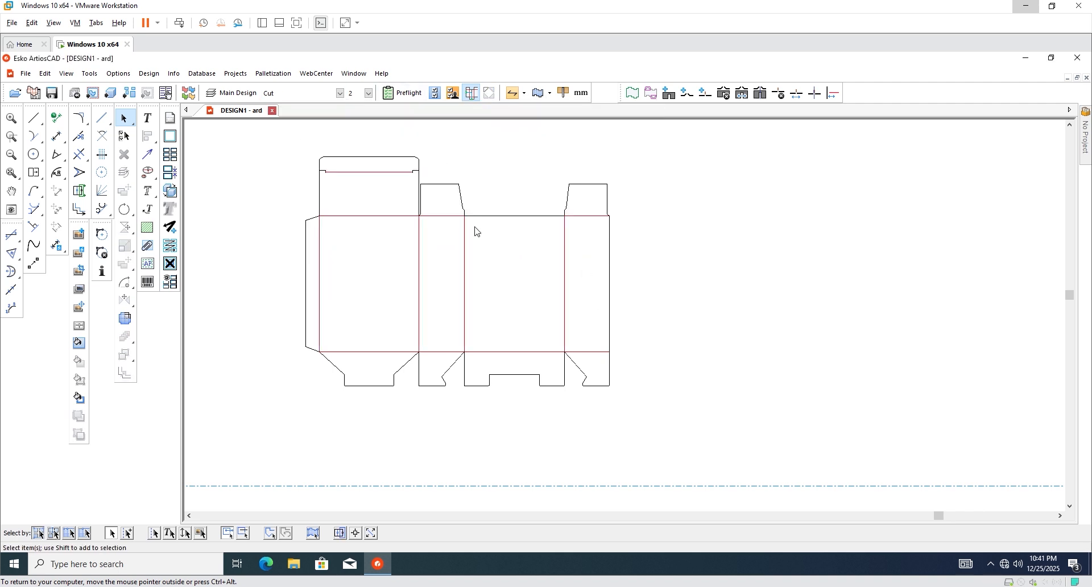
Add the corrected third design to 3D and rotate to look down on it.
{"action": "left_click", "coordinate": [111, 93]}
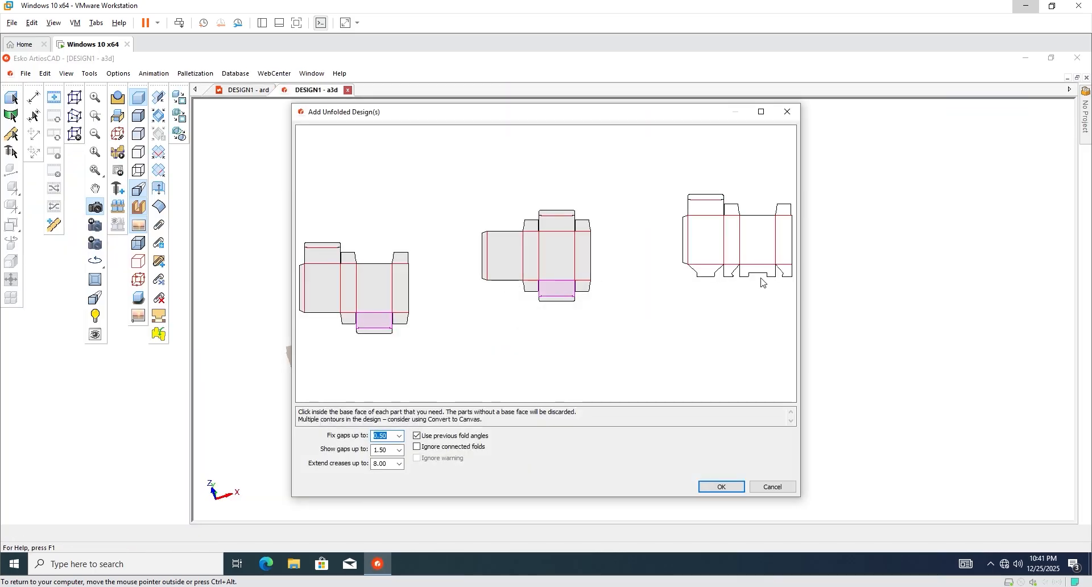
{"action": "left_click", "coordinate": [771, 274]}
{"action": "left_click", "coordinate": [701, 483]}
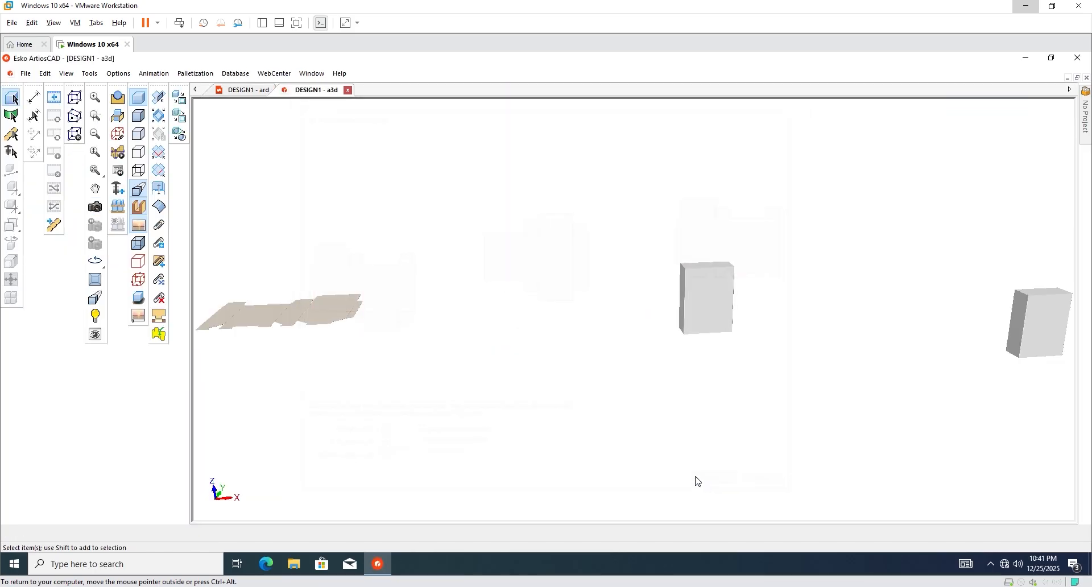
{"action": "scroll", "coordinate": [592, 341], "scroll_direction": "down", "scroll_amount": 3}
{"action": "left_click", "coordinate": [95, 208]}
{"action": "scroll", "coordinate": [526, 353], "scroll_direction": "up", "scroll_amount": 4}
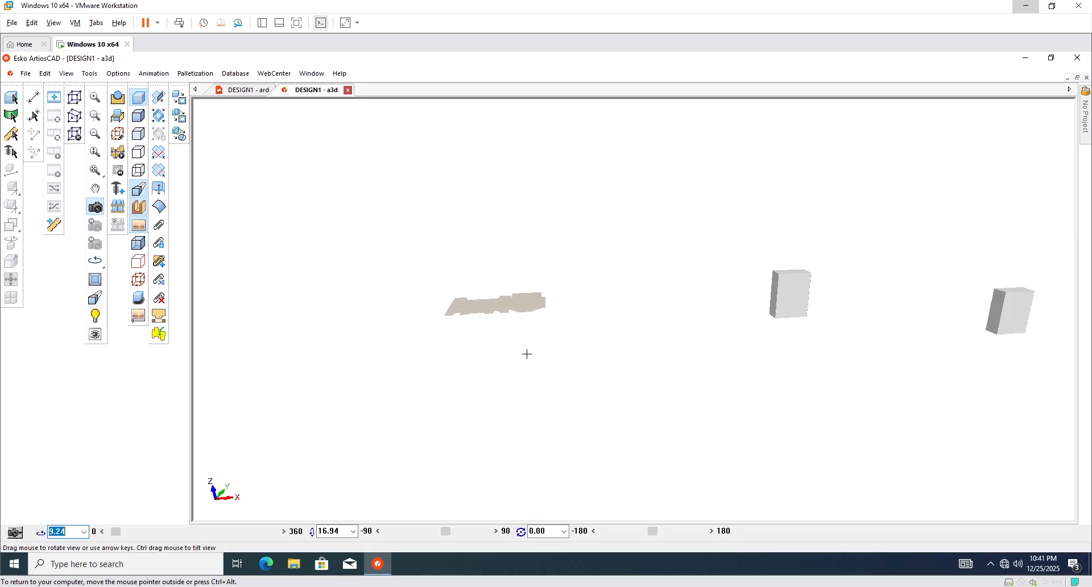
{"action": "left_click_drag", "start_coordinate": [527, 354], "coordinate": [476, 368]}
{"action": "scroll", "coordinate": [459, 288], "scroll_direction": "up", "scroll_amount": 5}
{"action": "scroll", "coordinate": [497, 280], "scroll_direction": "down", "scroll_amount": 3}
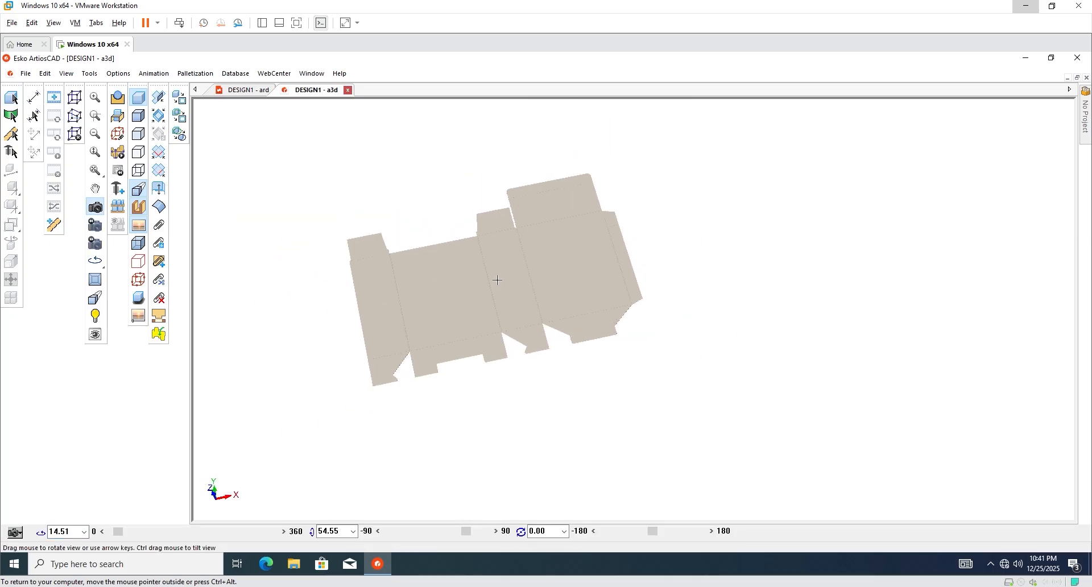
{"action": "scroll", "coordinate": [497, 280], "scroll_direction": "up", "scroll_amount": 1}
{"action": "mouse_move", "coordinate": [497, 279]}
{"action": "left_mouse_down"}
{"action": "mouse_move", "coordinate": [518, 269]}
{"action": "mouse_move", "coordinate": [494, 271]}
{"action": "left_mouse_up"}
Fold all creases to 90 degrees and orbit to view the box from below.
{"action": "left_click", "coordinate": [158, 116]}
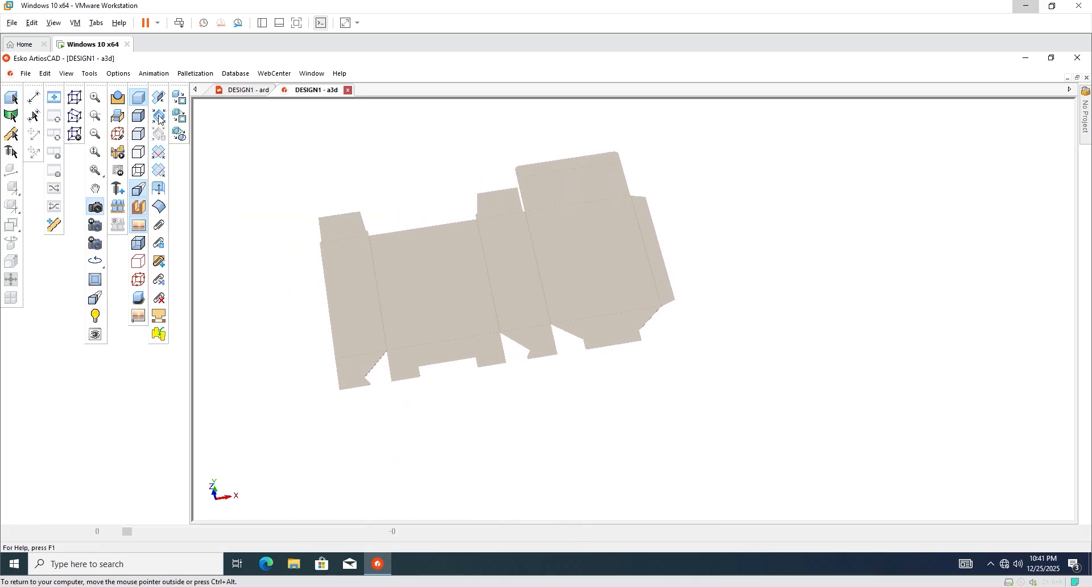
{"action": "left_click", "coordinate": [542, 278]}
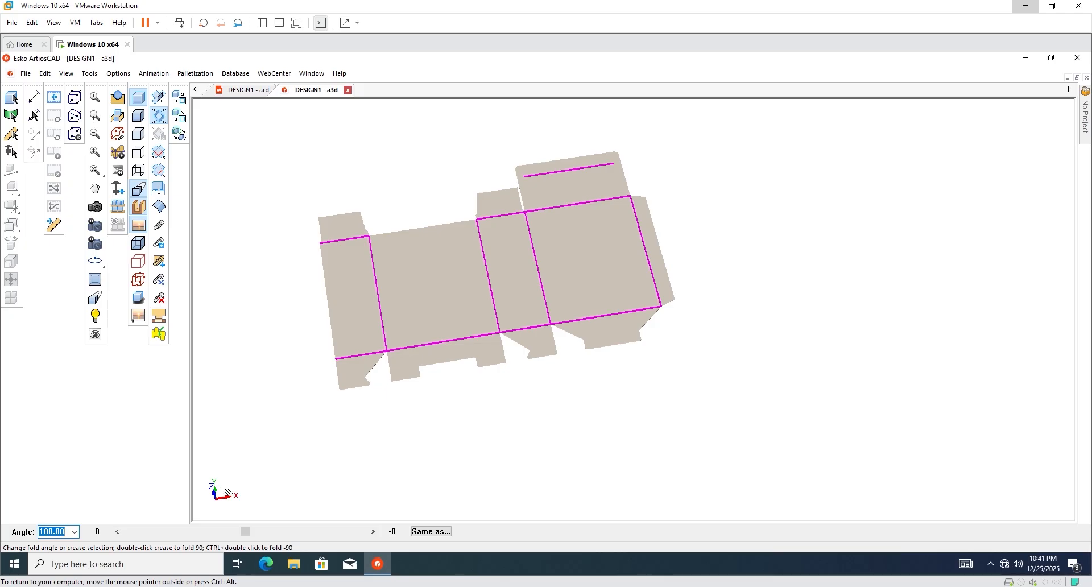
{"action": "left_click_drag", "start_coordinate": [248, 535], "coordinate": [194, 535]}
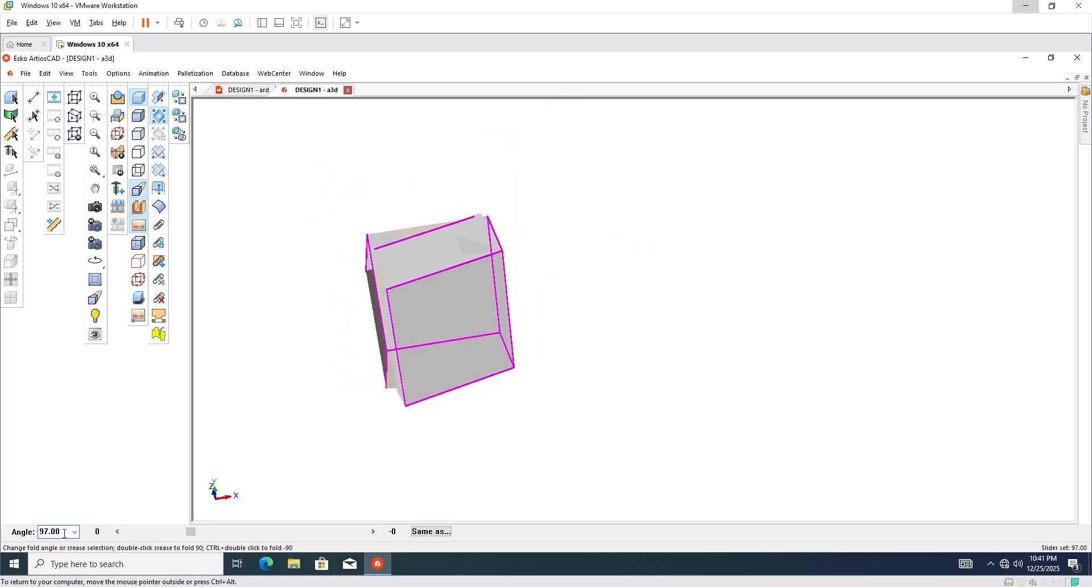
{"action": "type", "text": "90"}
{"action": "key", "text": "Return"}
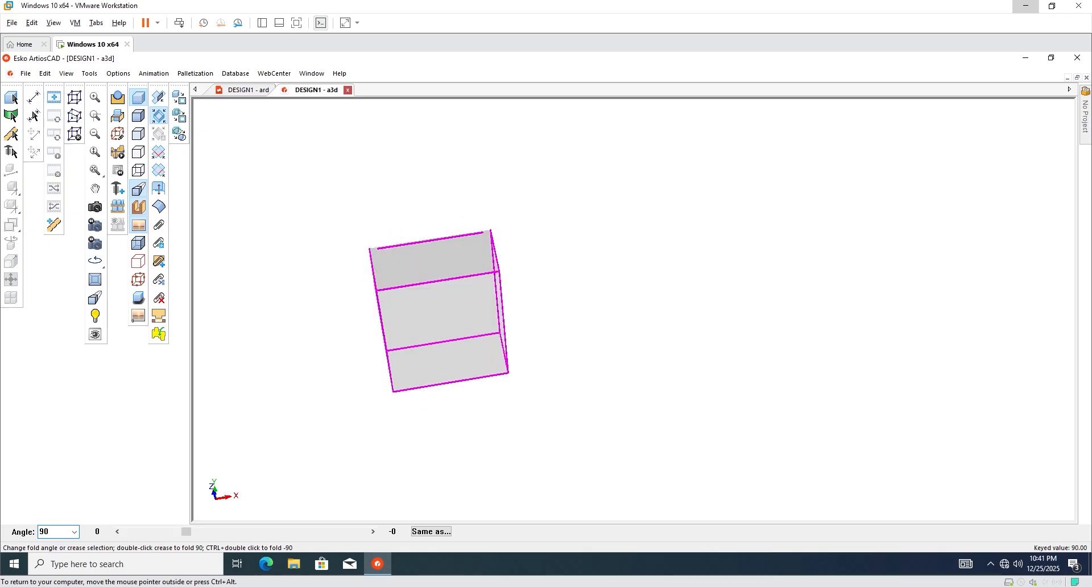
{"action": "left_click", "coordinate": [205, 406]}
{"action": "left_click", "coordinate": [95, 207]}
{"action": "left_click_drag", "start_coordinate": [405, 364], "coordinate": [574, 253]}
Make the box semi-transparent and fold the floor-to-back-wall crease to 88 degrees.
{"action": "left_click", "coordinate": [138, 243]}
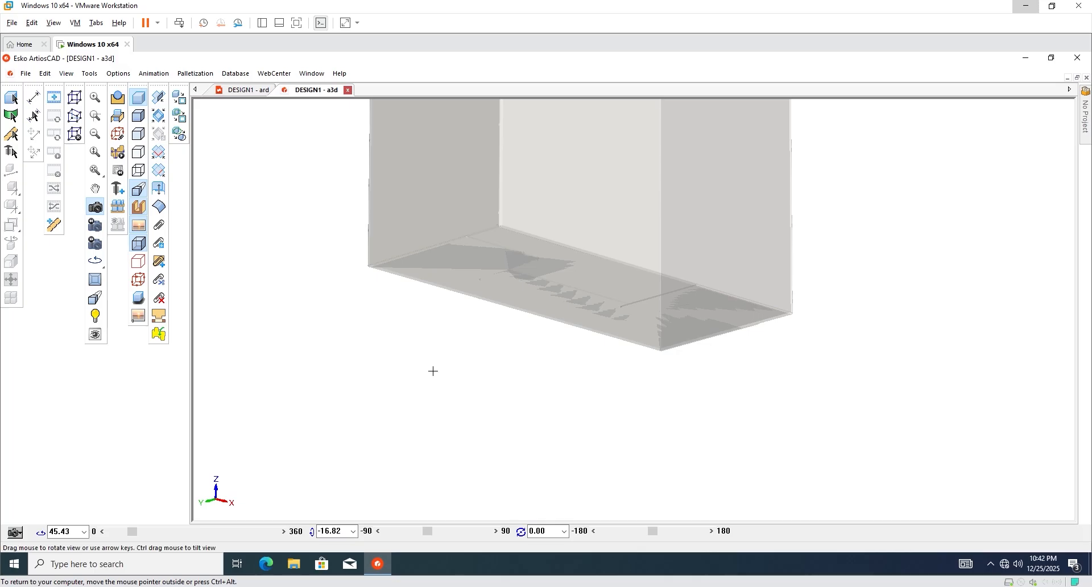
{"action": "left_click", "coordinate": [159, 98]}
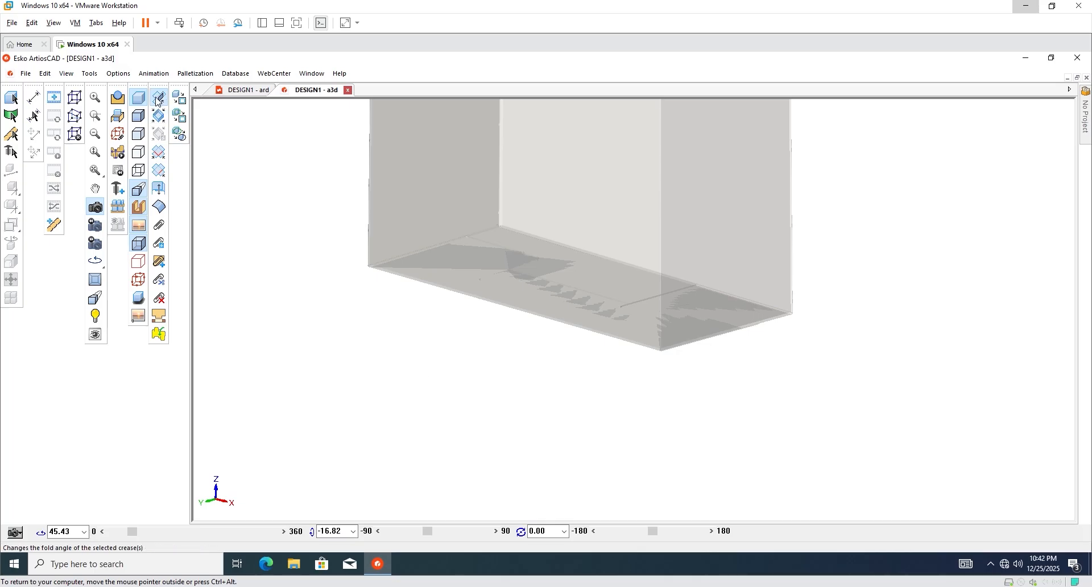
{"action": "left_click", "coordinate": [627, 265]}
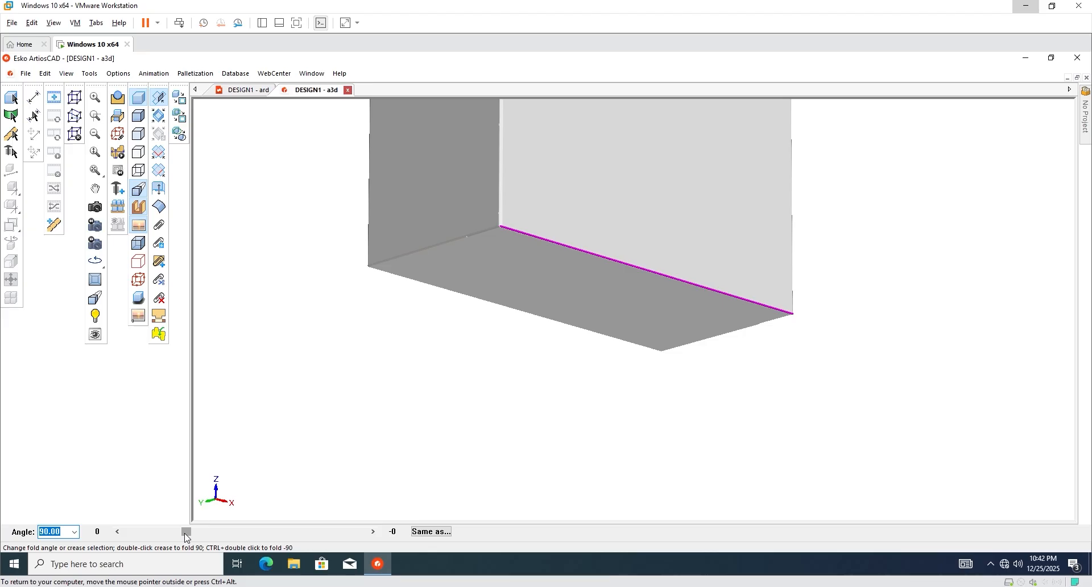
{"action": "left_click_drag", "start_coordinate": [186, 535], "coordinate": [184, 541]}
{"action": "left_click", "coordinate": [95, 206]}
{"action": "left_click_drag", "start_coordinate": [444, 319], "coordinate": [677, 217]}
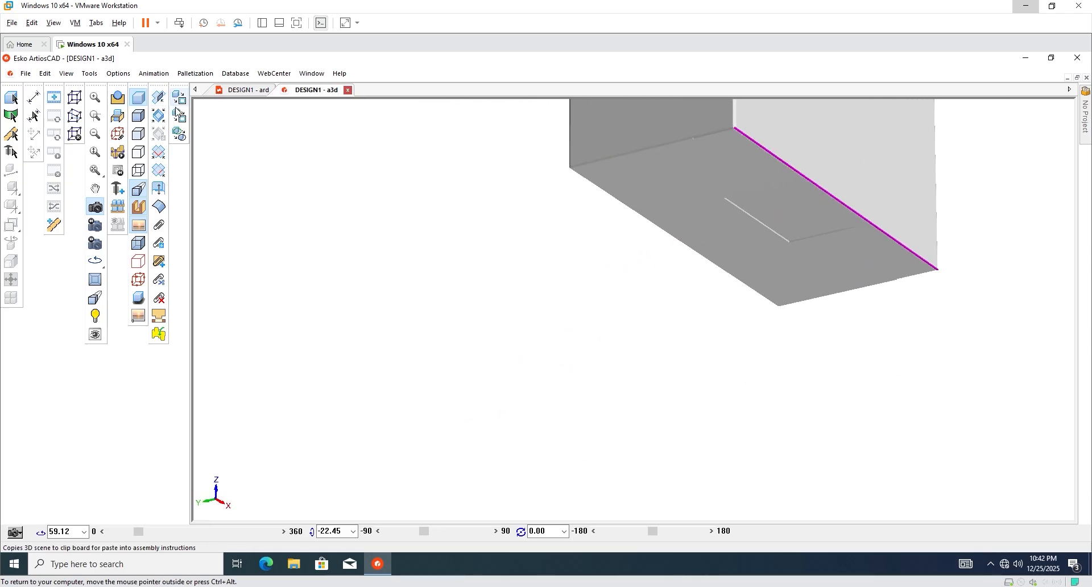
Refold the bottom creases to 94, -171, 117 and 90 degrees, then close the 3D view.
{"action": "left_click", "coordinate": [159, 97]}
{"action": "left_click", "coordinate": [717, 264]}
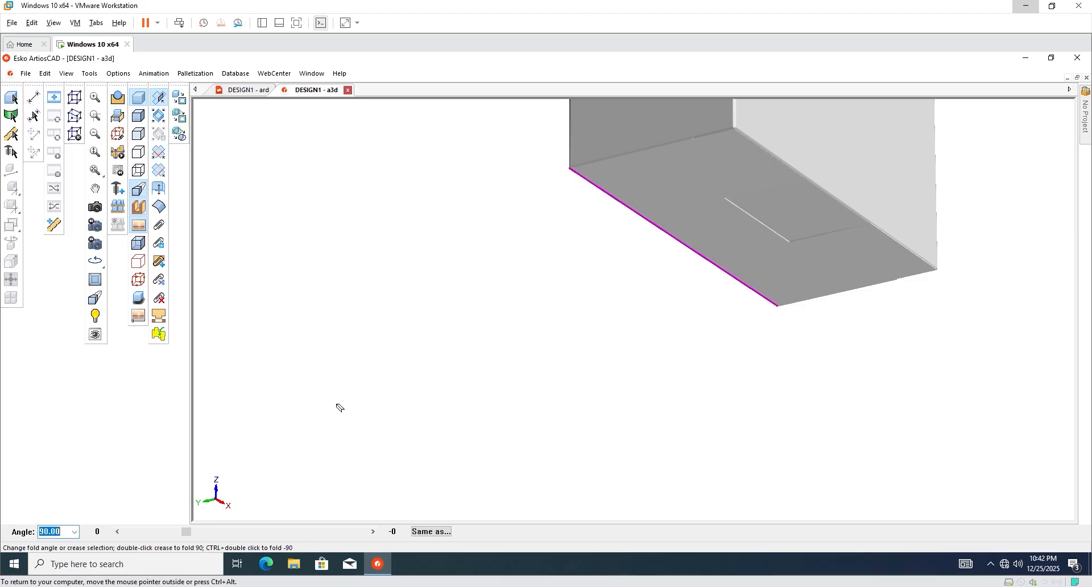
{"action": "left_click_drag", "start_coordinate": [189, 536], "coordinate": [189, 538]}
{"action": "left_click", "coordinate": [305, 266]}
{"action": "left_click", "coordinate": [795, 169]}
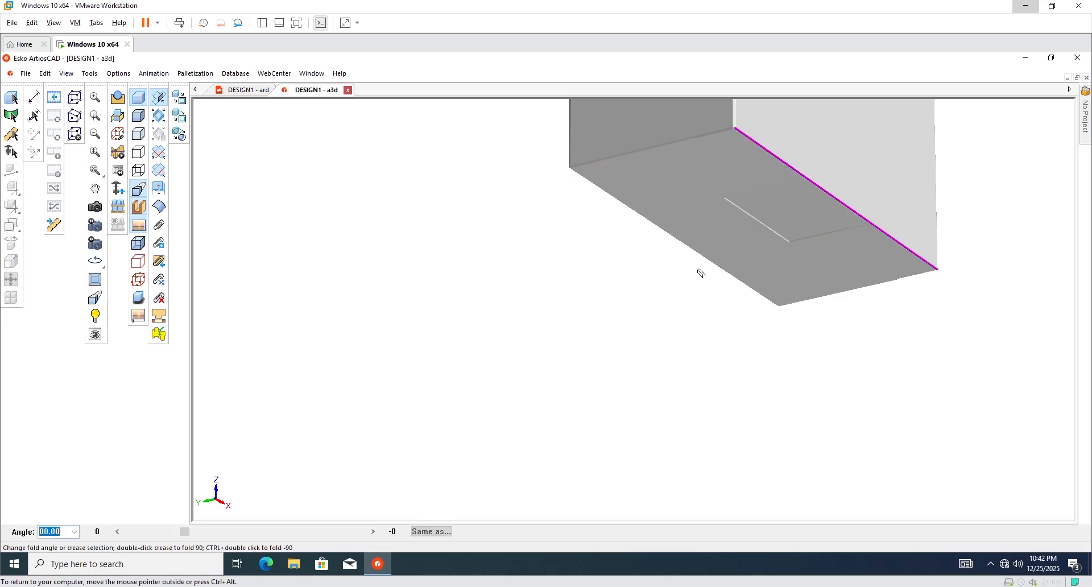
{"action": "left_click_drag", "start_coordinate": [185, 535], "coordinate": [208, 543]}
{"action": "left_click", "coordinate": [747, 288]}
{"action": "left_click", "coordinate": [855, 213]}
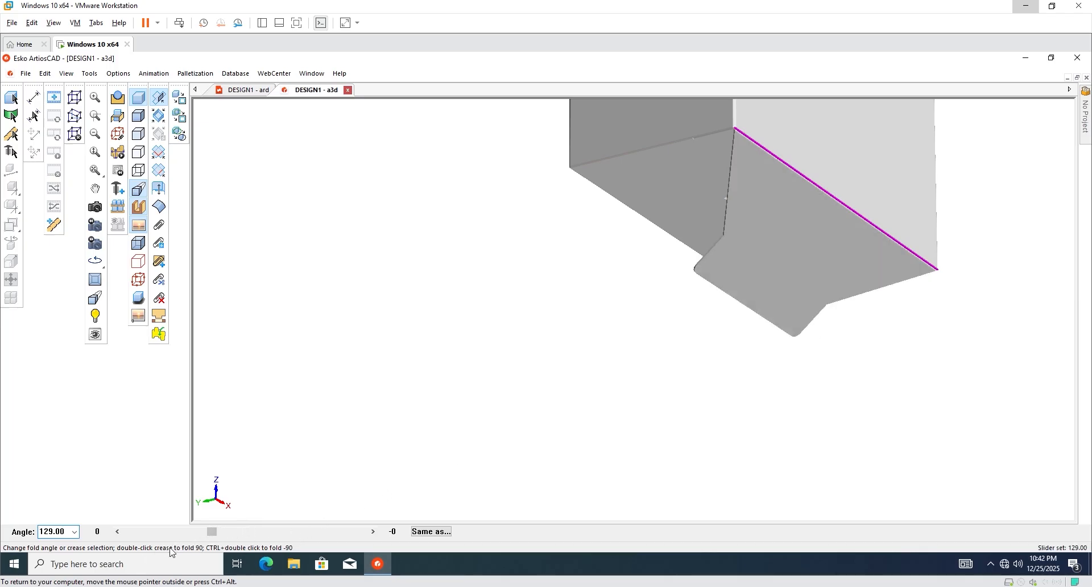
{"action": "left_click_drag", "start_coordinate": [211, 538], "coordinate": [183, 538]}
{"action": "left_click", "coordinate": [347, 91]}
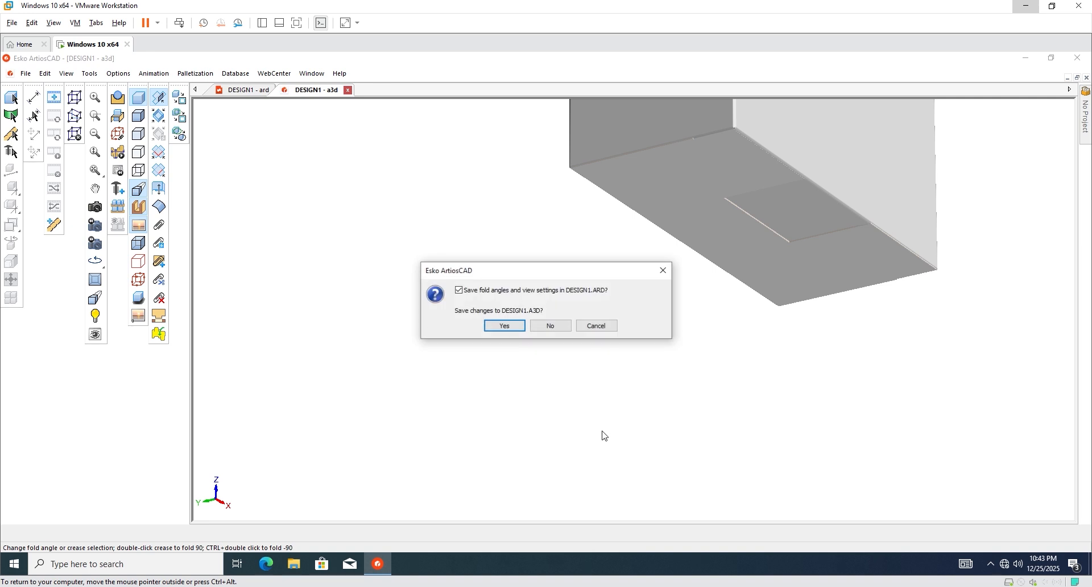
Answer the save prompt and select the right-hand carton layout.
{"action": "left_click", "coordinate": [550, 326]}
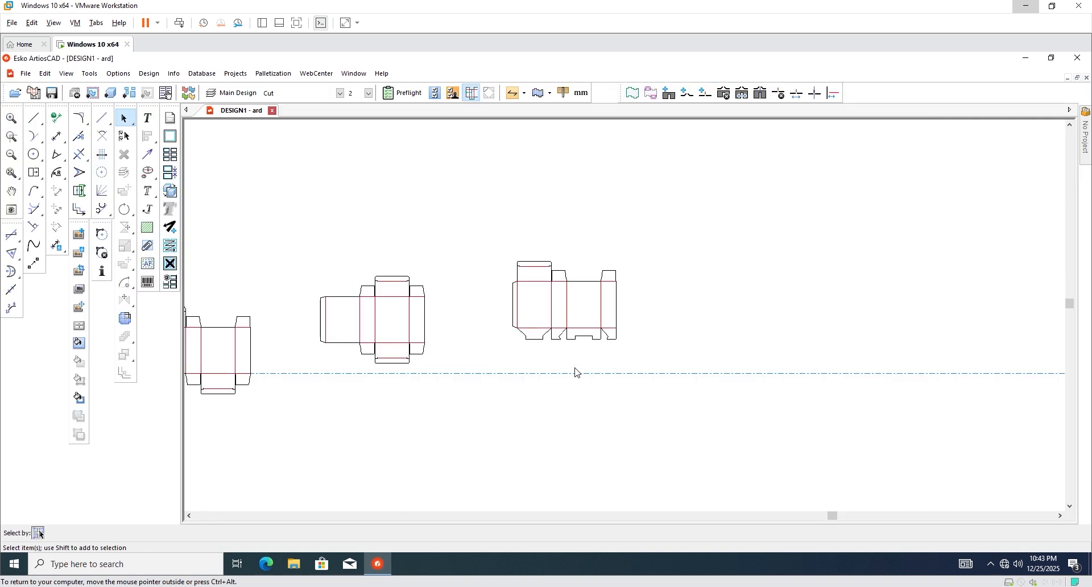
{"action": "scroll", "coordinate": [471, 328], "scroll_direction": "up", "scroll_amount": 5}
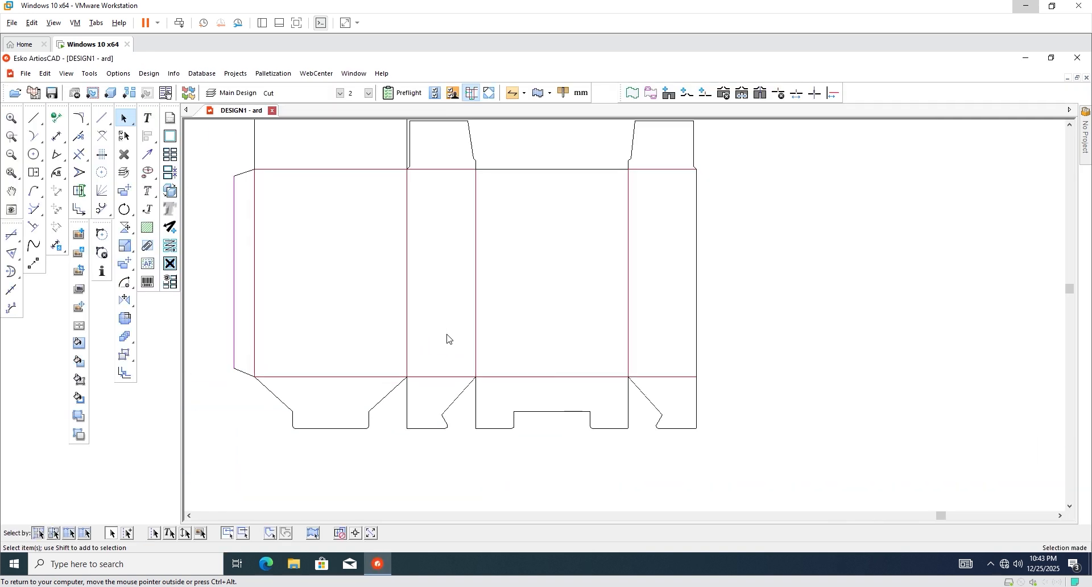
{"action": "scroll", "coordinate": [398, 356], "scroll_direction": "down", "scroll_amount": 5}
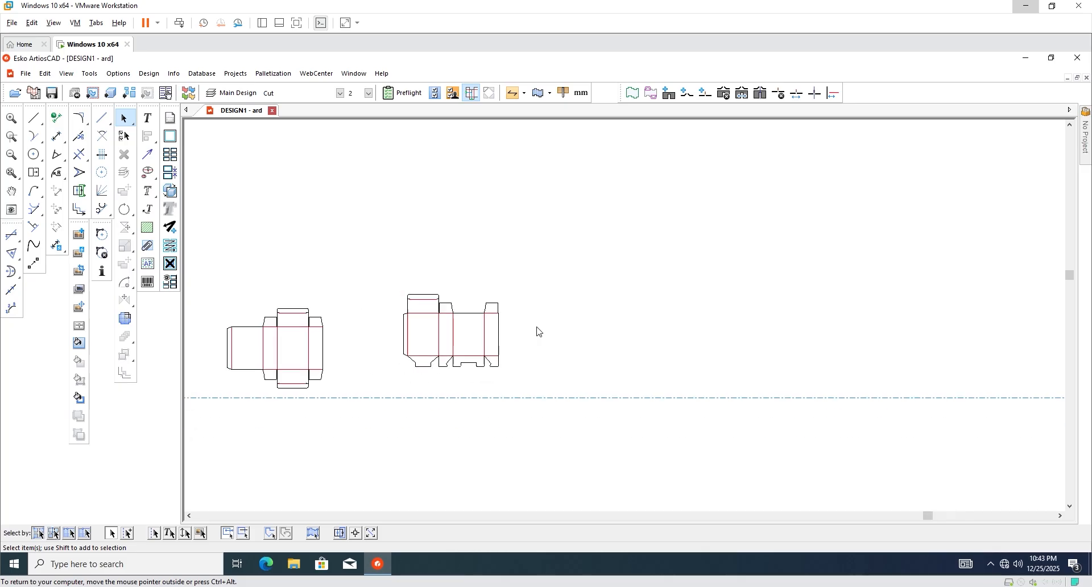
{"action": "left_click_drag", "start_coordinate": [538, 265], "coordinate": [377, 385]}
{"action": "scroll", "coordinate": [378, 385], "scroll_direction": "down", "scroll_amount": 2}
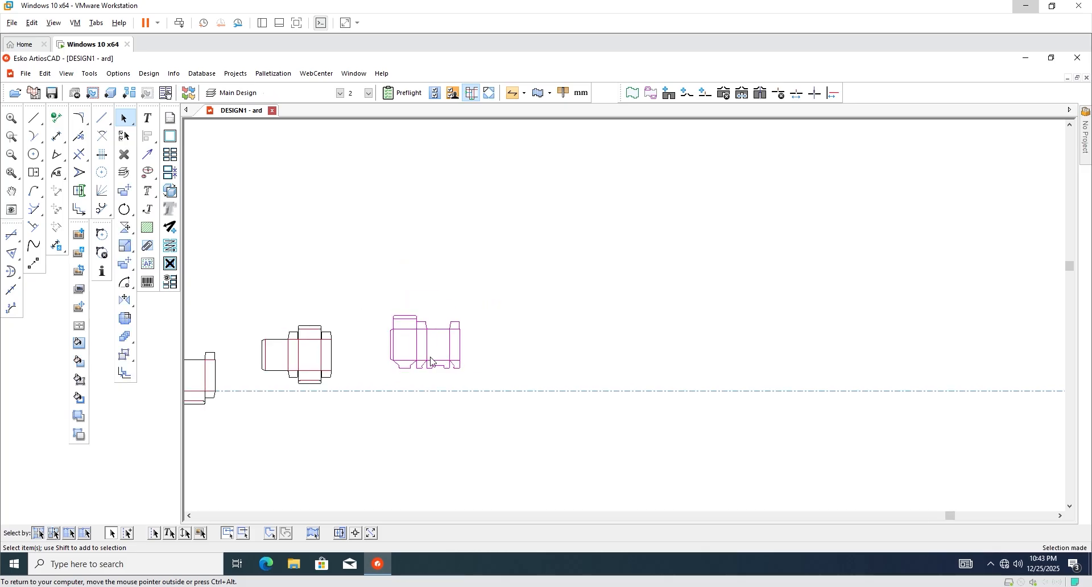
{"action": "scroll", "coordinate": [488, 361], "scroll_direction": "up", "scroll_amount": 3}
{"action": "scroll", "coordinate": [479, 367], "scroll_direction": "up", "scroll_amount": 1}
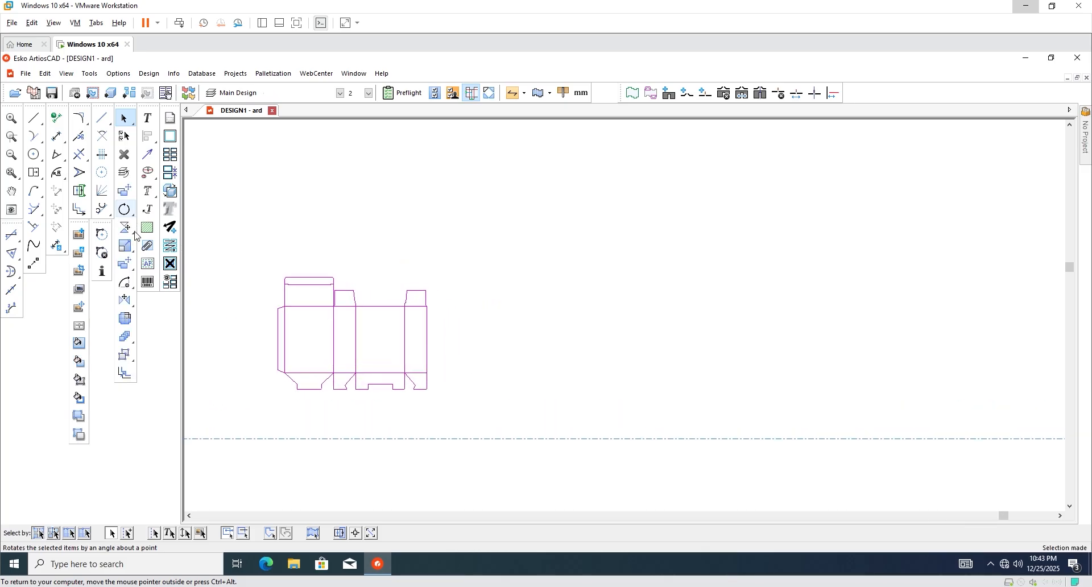
Copy the layout 529 mm to the right from its lower-left corner, then select the copy's bottom flaps.
{"action": "left_click", "coordinate": [125, 263]}
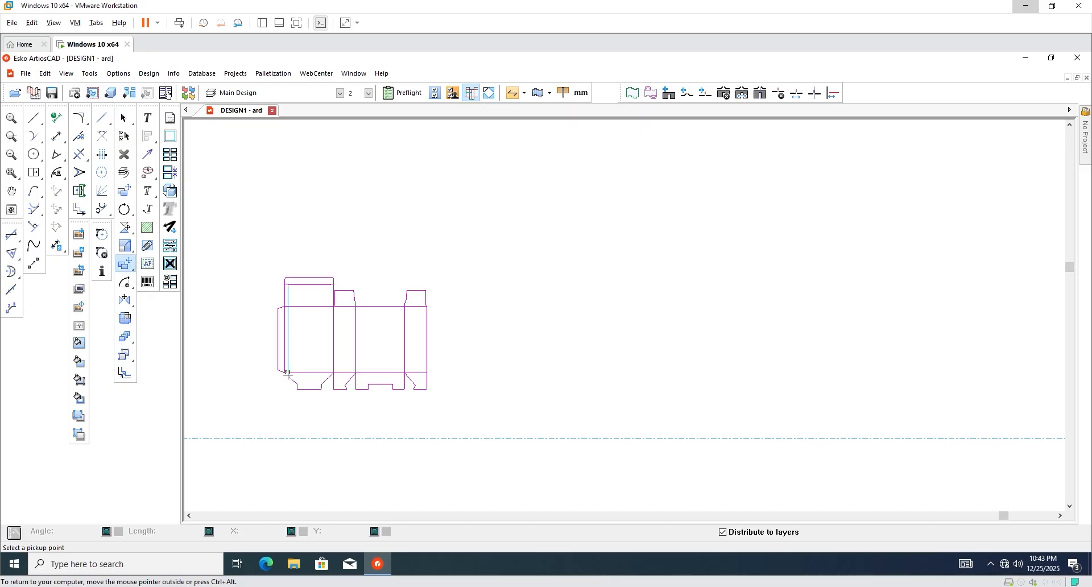
{"action": "left_click", "coordinate": [286, 373]}
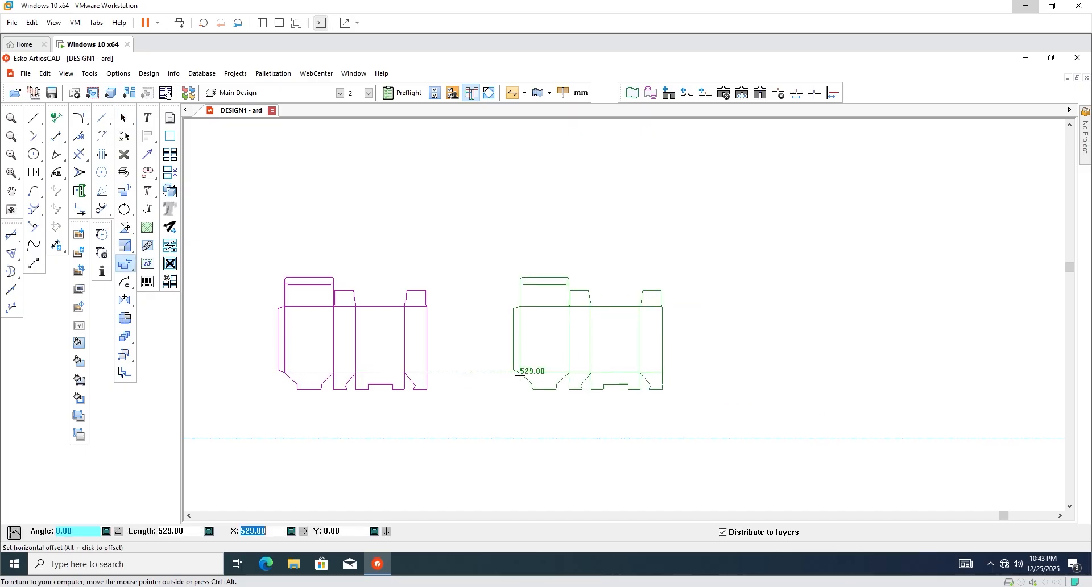
{"action": "left_click", "coordinate": [521, 373]}
{"action": "left_click", "coordinate": [712, 368]}
{"action": "scroll", "coordinate": [737, 357], "scroll_direction": "up", "scroll_amount": 3}
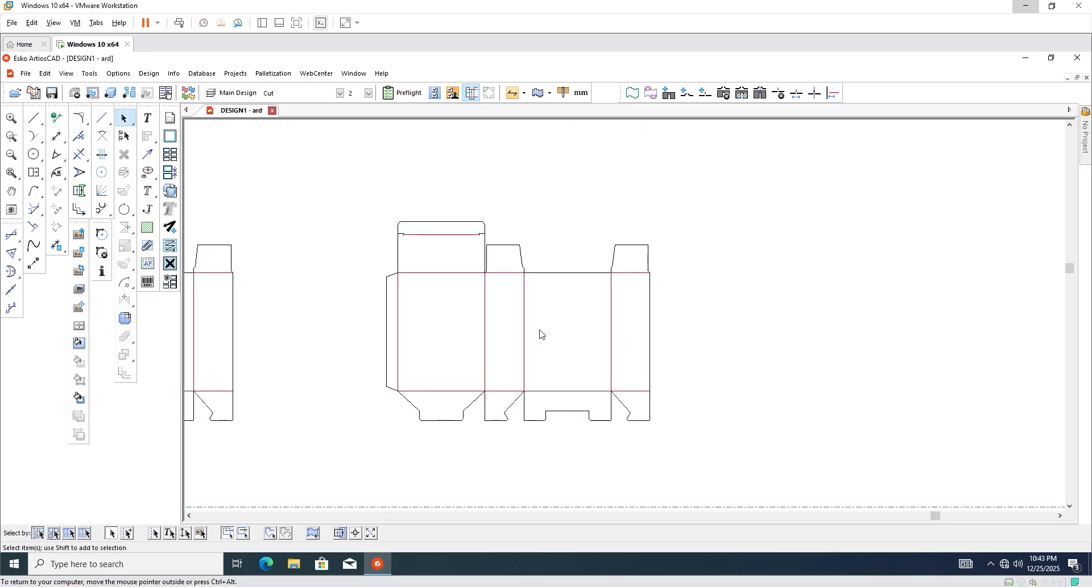
{"action": "scroll", "coordinate": [537, 329], "scroll_direction": "up", "scroll_amount": 1}
{"action": "scroll", "coordinate": [471, 422], "scroll_direction": "up", "scroll_amount": 2}
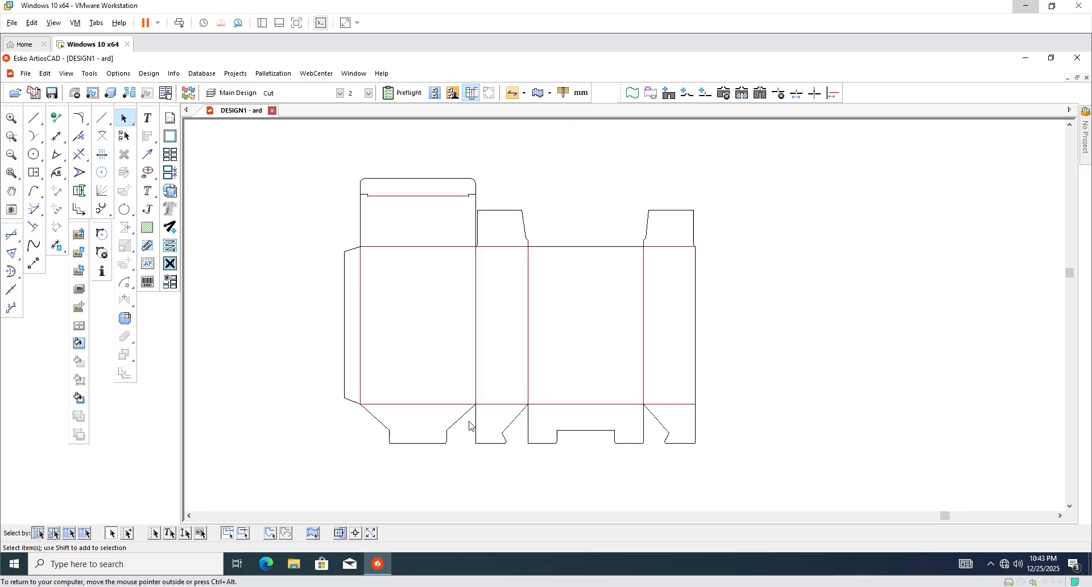
{"action": "scroll", "coordinate": [476, 463], "scroll_direction": "down", "scroll_amount": 1}
{"action": "scroll", "coordinate": [429, 426], "scroll_direction": "up", "scroll_amount": 1}
{"action": "scroll", "coordinate": [418, 425], "scroll_direction": "down", "scroll_amount": 2}
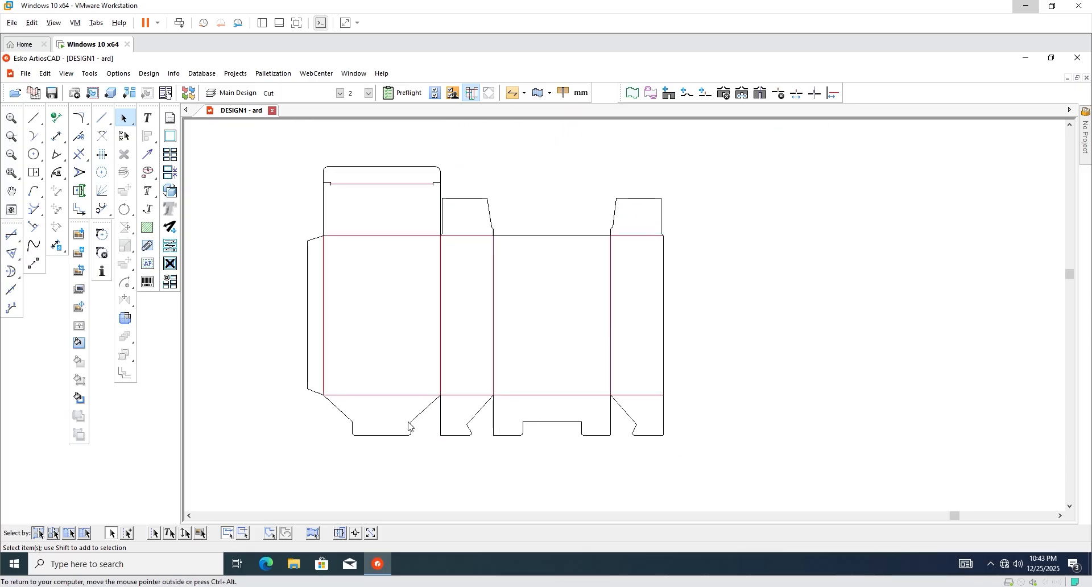
{"action": "scroll", "coordinate": [483, 436], "scroll_direction": "up", "scroll_amount": 1}
{"action": "left_click_drag", "start_coordinate": [749, 460], "coordinate": [286, 407]}
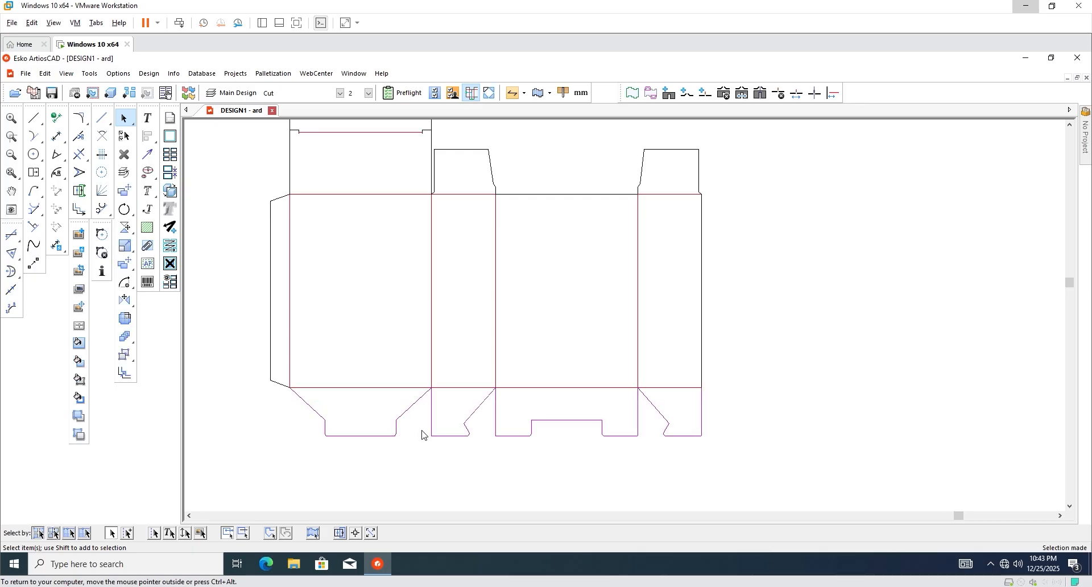
Delete the copied bottom flaps and add a 25 mm flap below the left panel.
{"action": "key", "text": "Delete"}
{"action": "scroll", "coordinate": [515, 403], "scroll_direction": "up", "scroll_amount": 1}
{"action": "scroll", "coordinate": [483, 424], "scroll_direction": "down", "scroll_amount": 2}
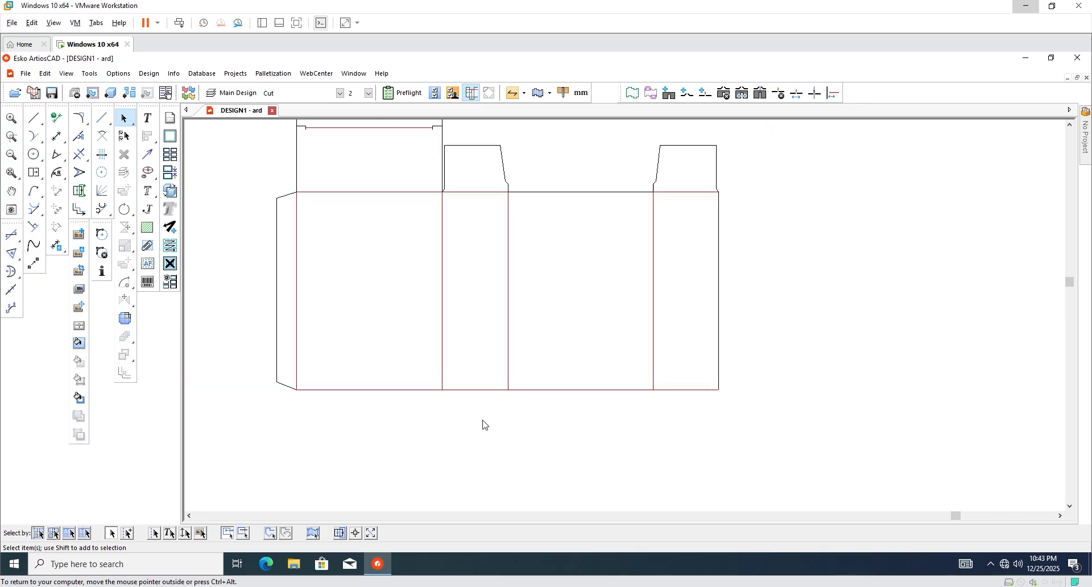
{"action": "left_click", "coordinate": [35, 172]}
{"action": "scroll", "coordinate": [378, 389], "scroll_direction": "up", "scroll_amount": 1}
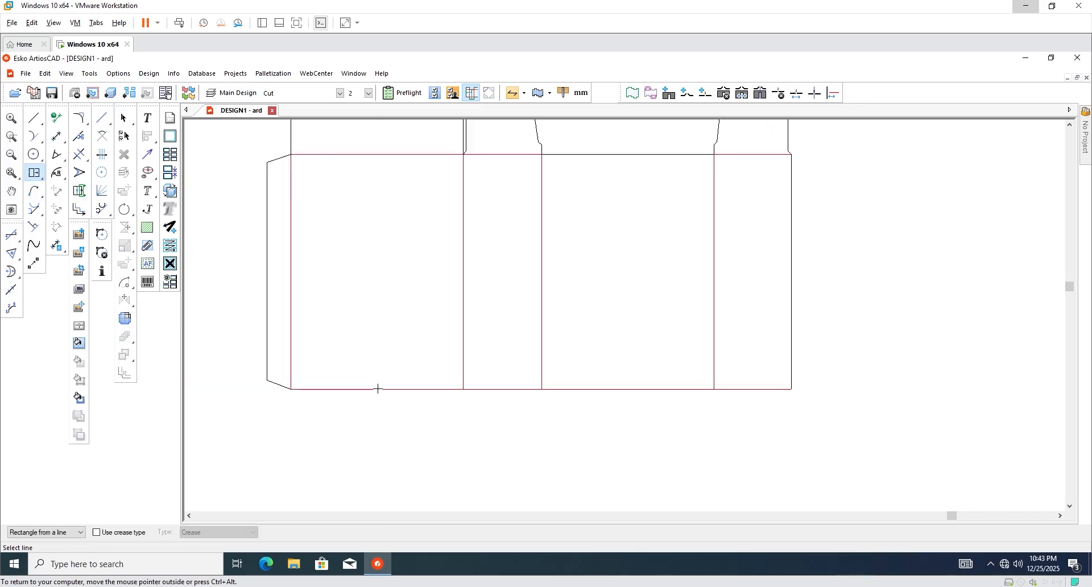
{"action": "left_click", "coordinate": [362, 390]}
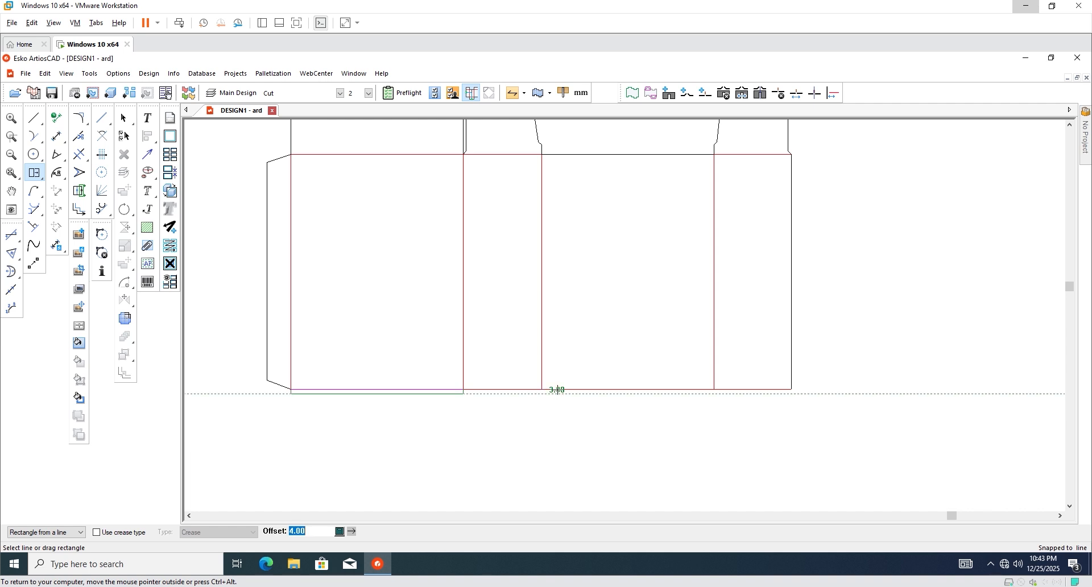
{"action": "scroll", "coordinate": [524, 408], "scroll_direction": "down", "scroll_amount": 1}
{"action": "scroll", "coordinate": [515, 391], "scroll_direction": "up", "scroll_amount": 1}
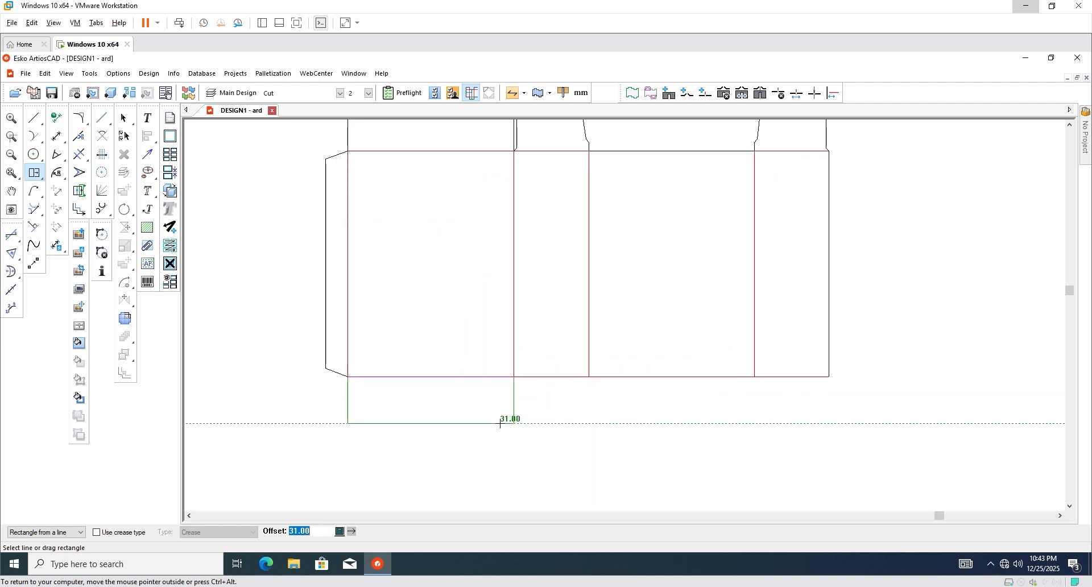
{"action": "type", "text": "25"}
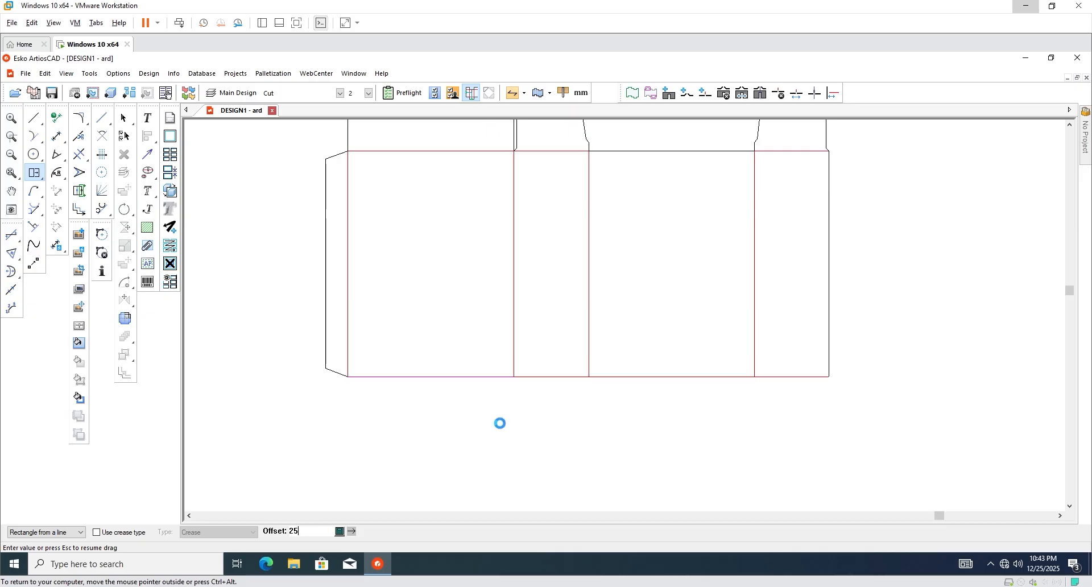
{"action": "key", "text": "Return"}
Add a 12.5 mm strip beneath the new flap's bottom line.
{"action": "scroll", "coordinate": [453, 429], "scroll_direction": "up", "scroll_amount": 1}
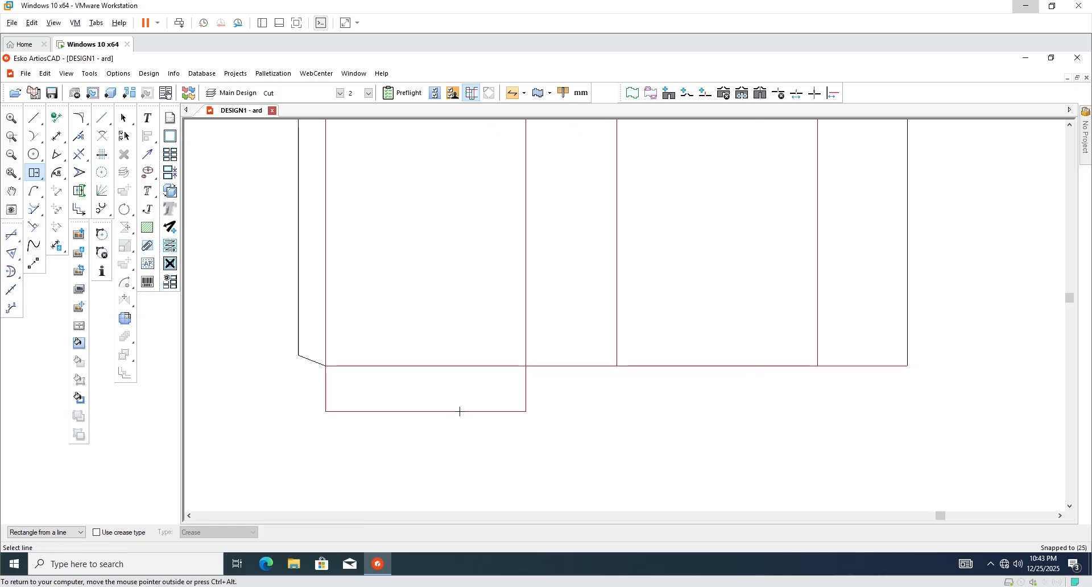
{"action": "left_click", "coordinate": [460, 412]}
{"action": "type", "text": "12.5"}
{"action": "key", "text": "Return"}
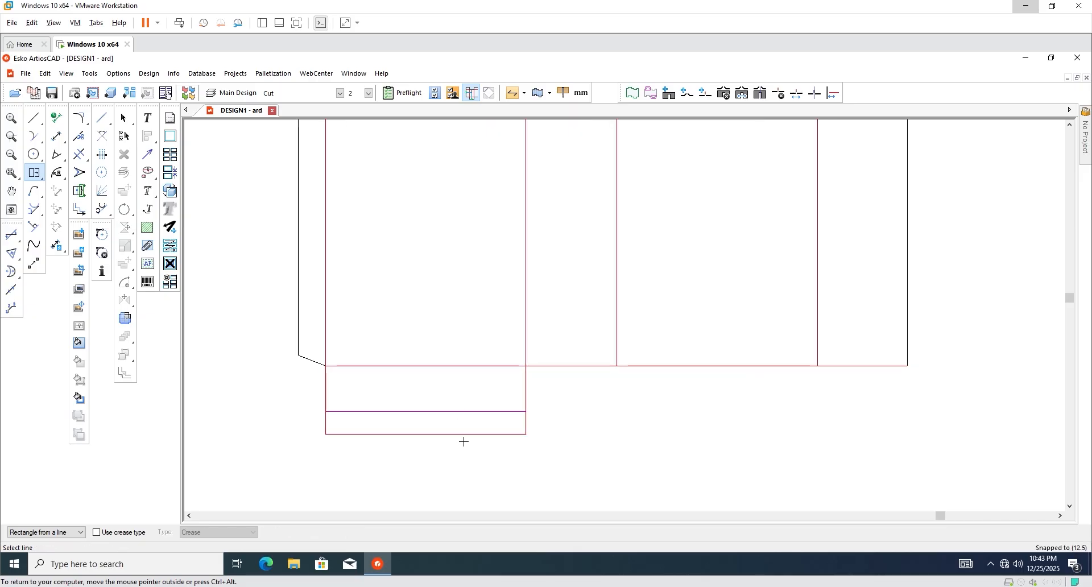
{"action": "scroll", "coordinate": [412, 432], "scroll_direction": "down", "scroll_amount": 1}
{"action": "scroll", "coordinate": [410, 431], "scroll_direction": "up", "scroll_amount": 1}
{"action": "scroll", "coordinate": [419, 434], "scroll_direction": "down", "scroll_amount": 1}
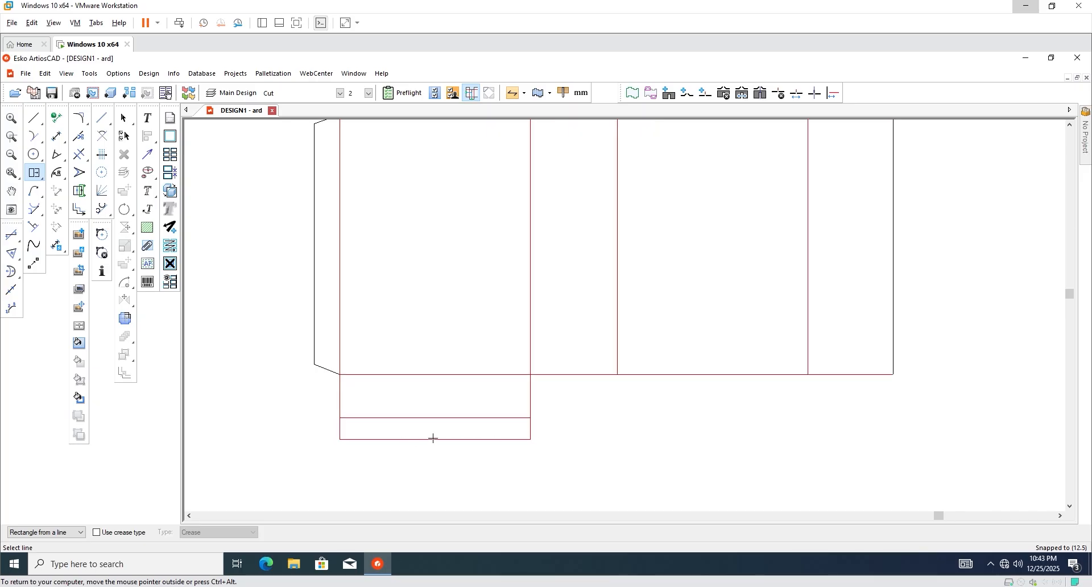
Mark the centre of the first bottom flap's edge by dividing it into 2.
{"action": "left_click", "coordinate": [102, 154]}
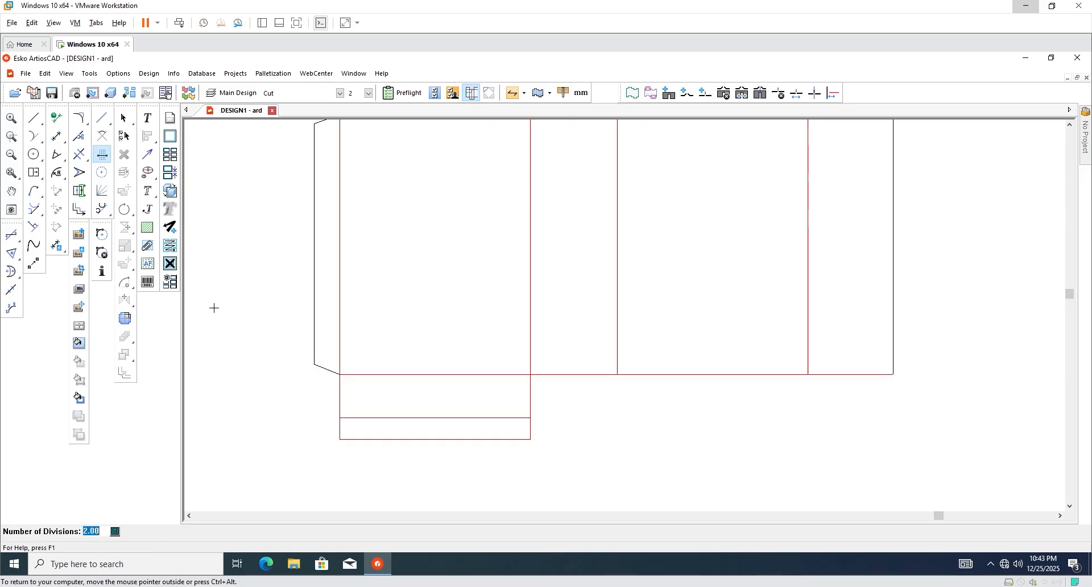
{"action": "left_click", "coordinate": [468, 419]}
{"action": "scroll", "coordinate": [465, 419], "scroll_direction": "down", "scroll_amount": 1}
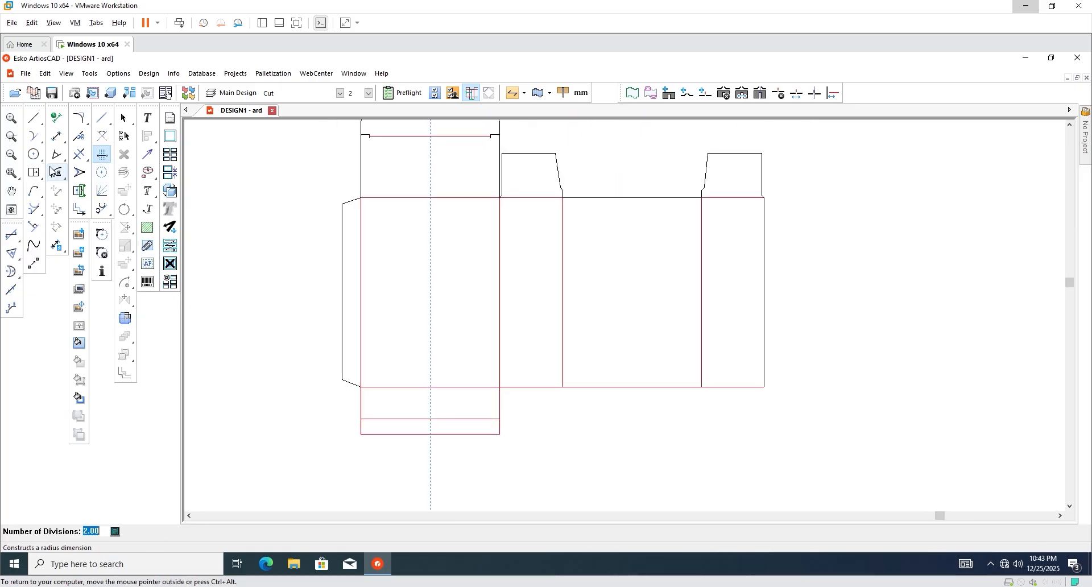
Add a 25 mm deep rectangular flap below the second panel's bottom edge.
{"action": "left_click", "coordinate": [34, 173]}
{"action": "scroll", "coordinate": [545, 400], "scroll_direction": "up", "scroll_amount": 2}
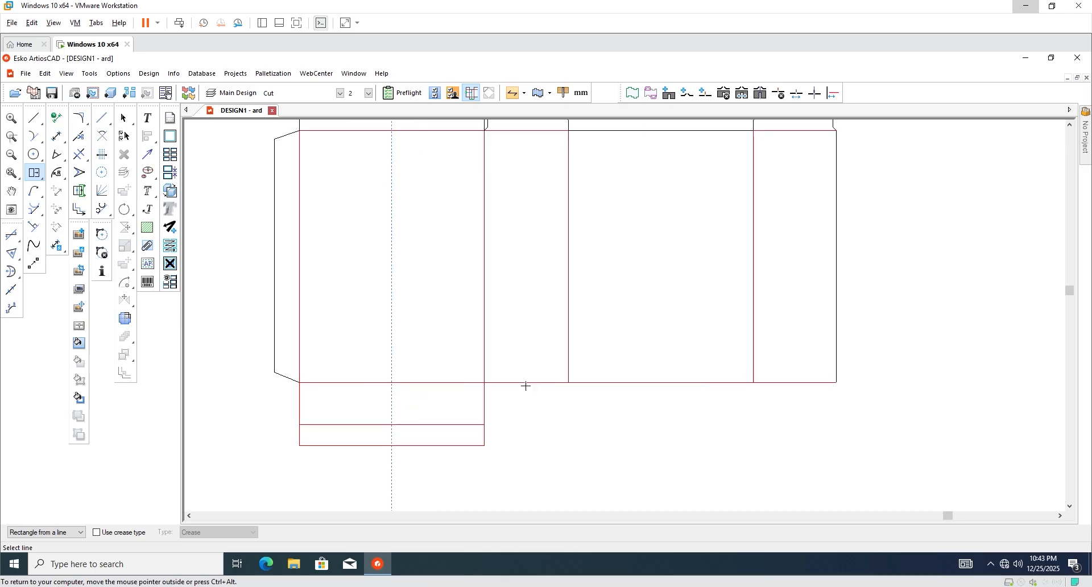
{"action": "left_click", "coordinate": [524, 384]}
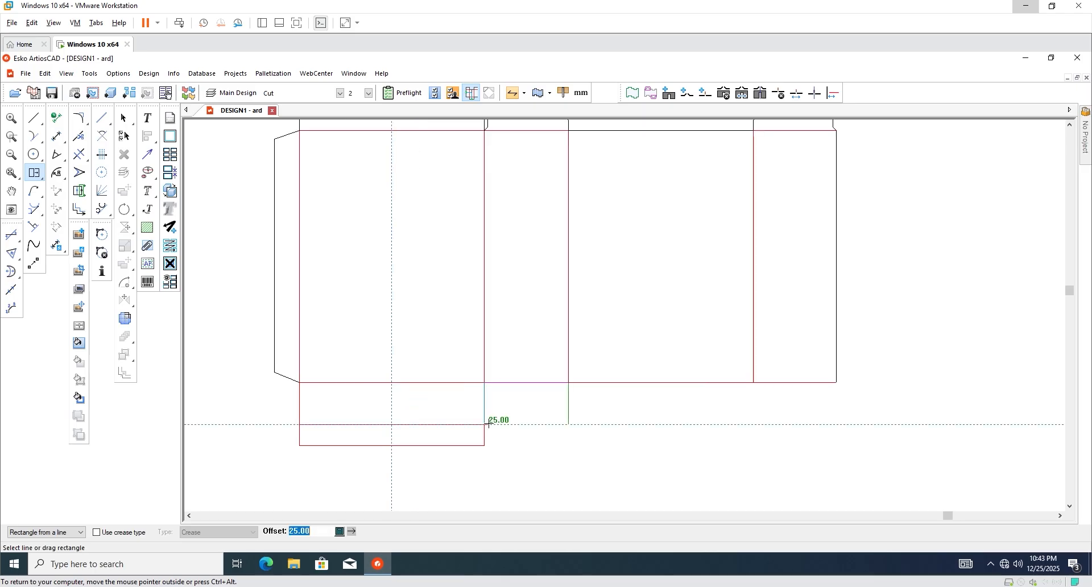
{"action": "left_click", "coordinate": [488, 424]}
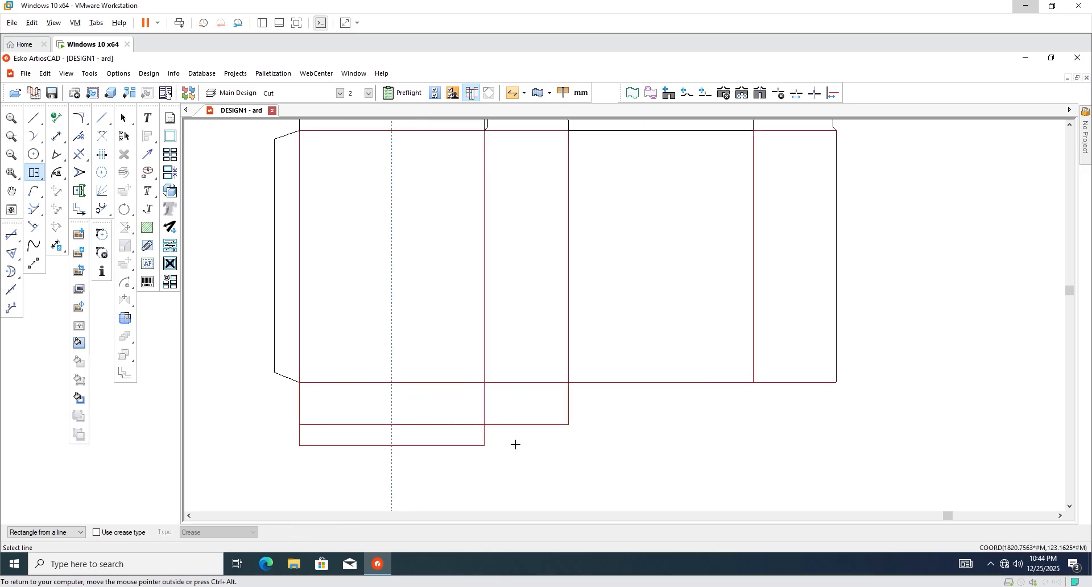
Divide the new flap's edge into 2 to add a dashed centre guide.
{"action": "left_click", "coordinate": [102, 154]}
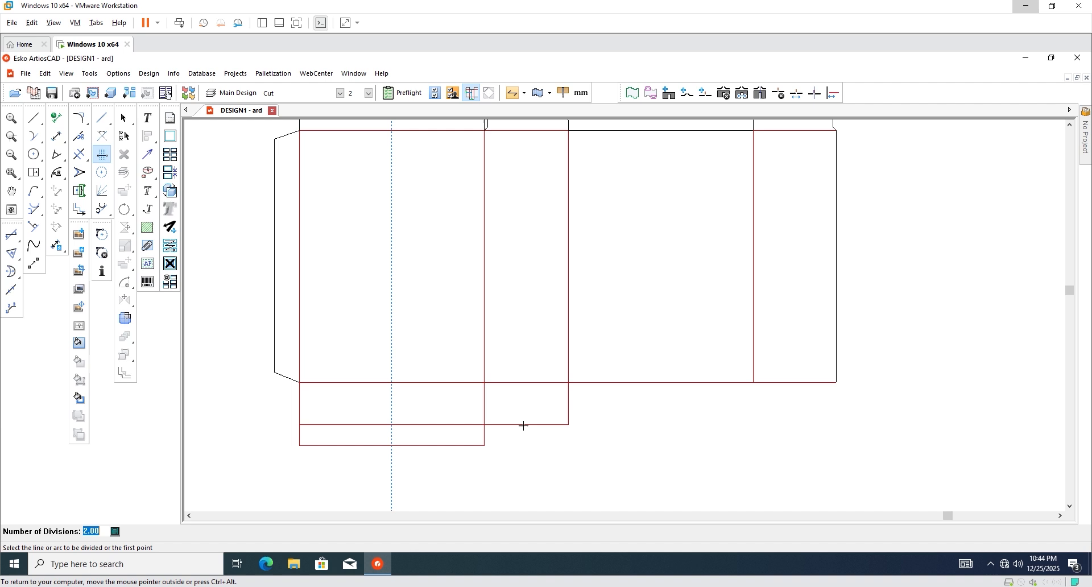
{"action": "left_click", "coordinate": [541, 383]}
{"action": "scroll", "coordinate": [541, 383], "scroll_direction": "down", "scroll_amount": 1}
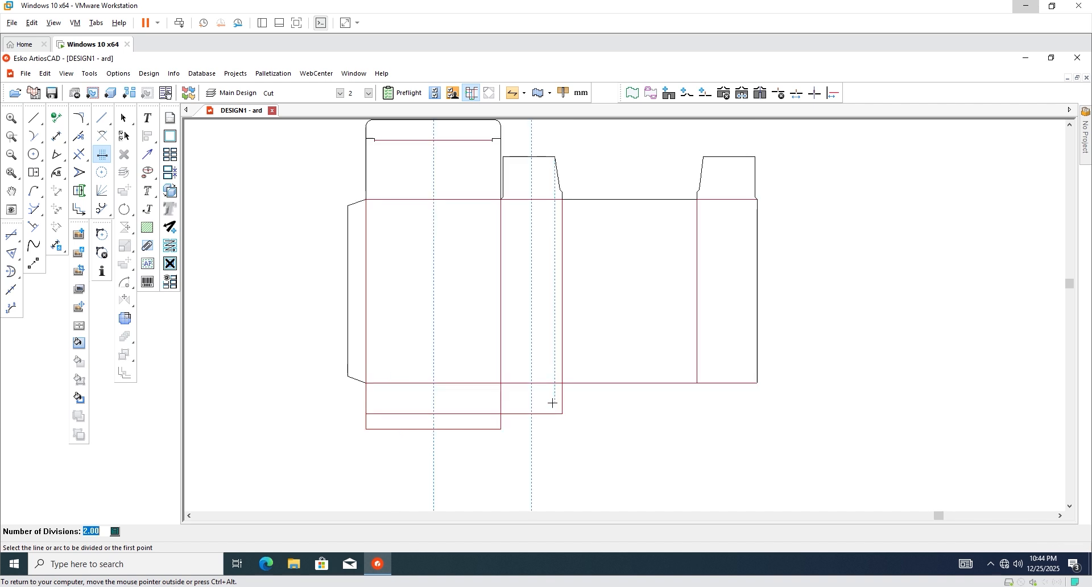
{"action": "scroll", "coordinate": [540, 398], "scroll_direction": "up", "scroll_amount": 1}
{"action": "scroll", "coordinate": [358, 437], "scroll_direction": "down", "scroll_amount": 1}
{"action": "scroll", "coordinate": [410, 433], "scroll_direction": "up", "scroll_amount": 1}
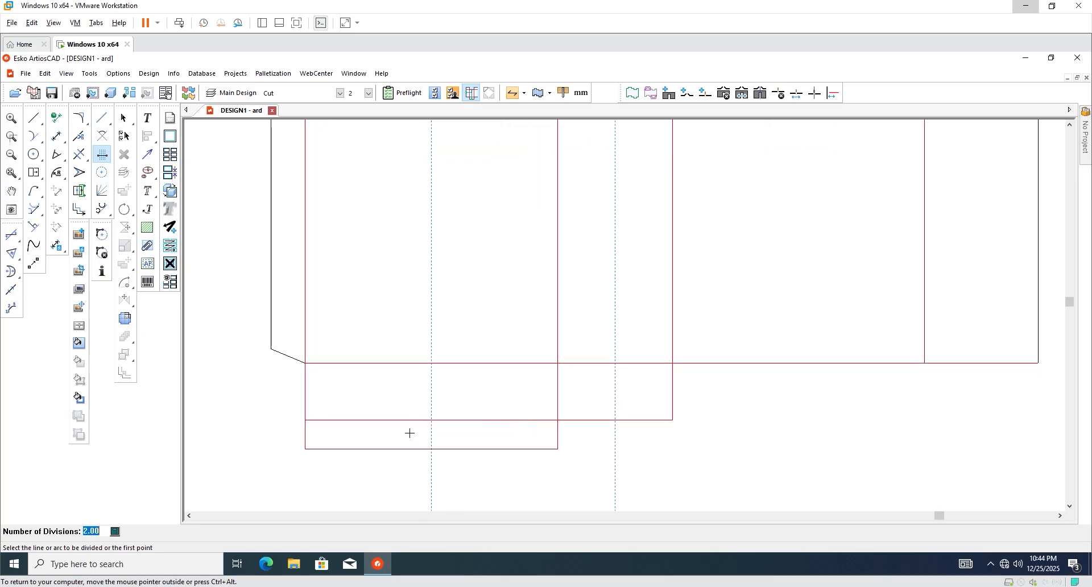
{"action": "scroll", "coordinate": [421, 427], "scroll_direction": "down", "scroll_amount": 1}
{"action": "scroll", "coordinate": [415, 432], "scroll_direction": "up", "scroll_amount": 3}
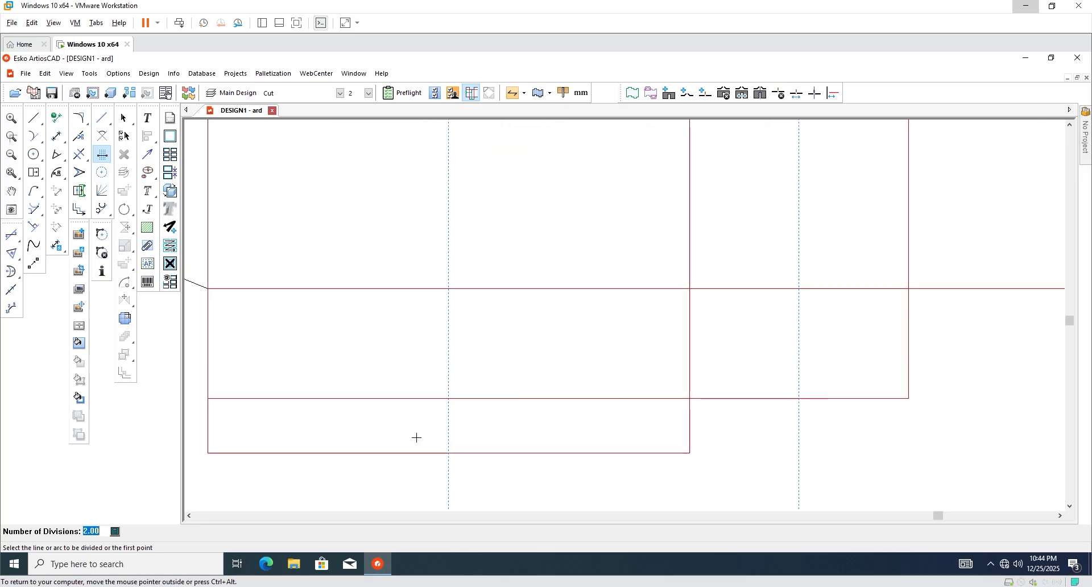
{"action": "scroll", "coordinate": [416, 429], "scroll_direction": "up", "scroll_amount": 2}
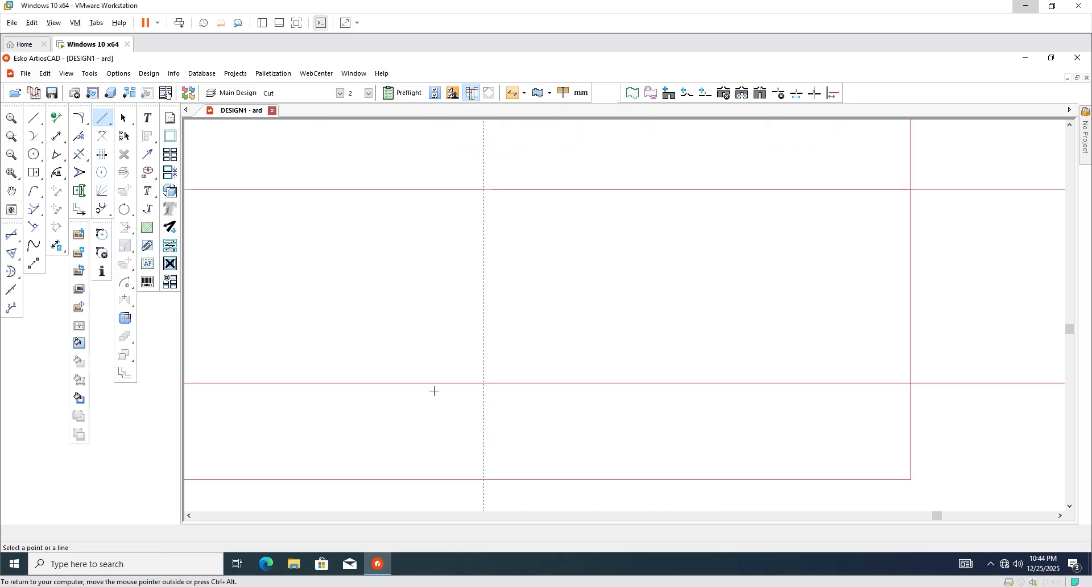
Offset the flap's crease line by 2 mm as a guide.
{"action": "left_click", "coordinate": [438, 384]}
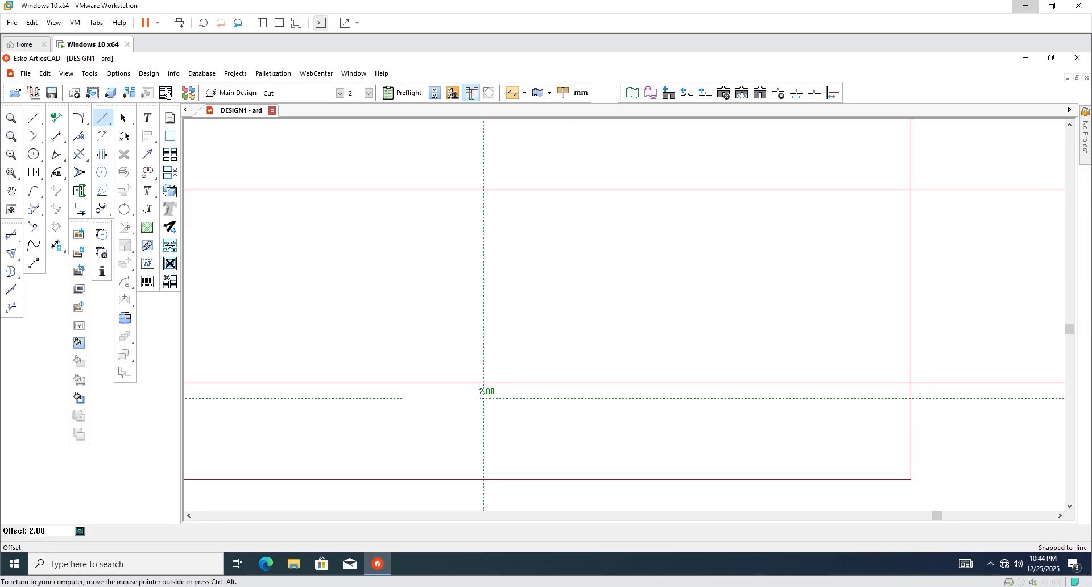
{"action": "left_click", "coordinate": [479, 396]}
{"action": "scroll", "coordinate": [417, 407], "scroll_direction": "down", "scroll_amount": 3}
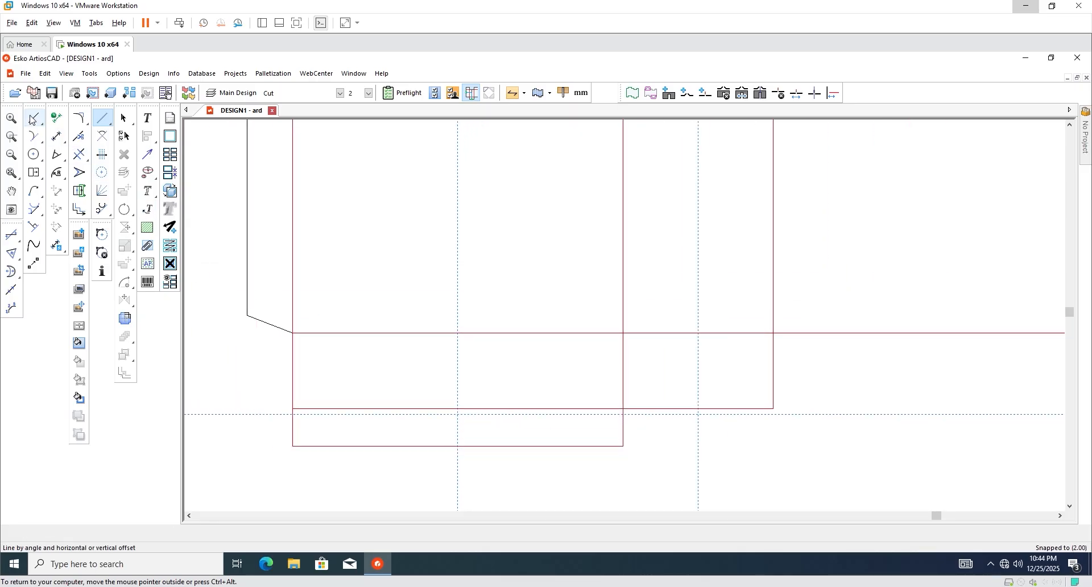
Draw a diagonal from the panel corner to the first flap's centre guide.
{"action": "left_click", "coordinate": [32, 119]}
{"action": "key", "text": "m"}
{"action": "scroll", "coordinate": [604, 340], "scroll_direction": "up", "scroll_amount": 1}
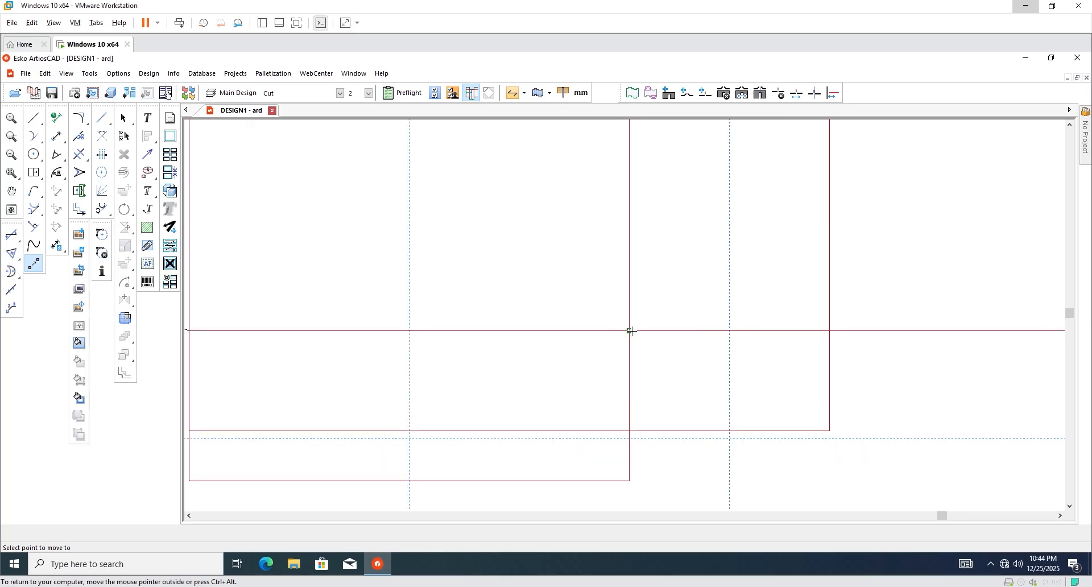
{"action": "left_click", "coordinate": [630, 331]}
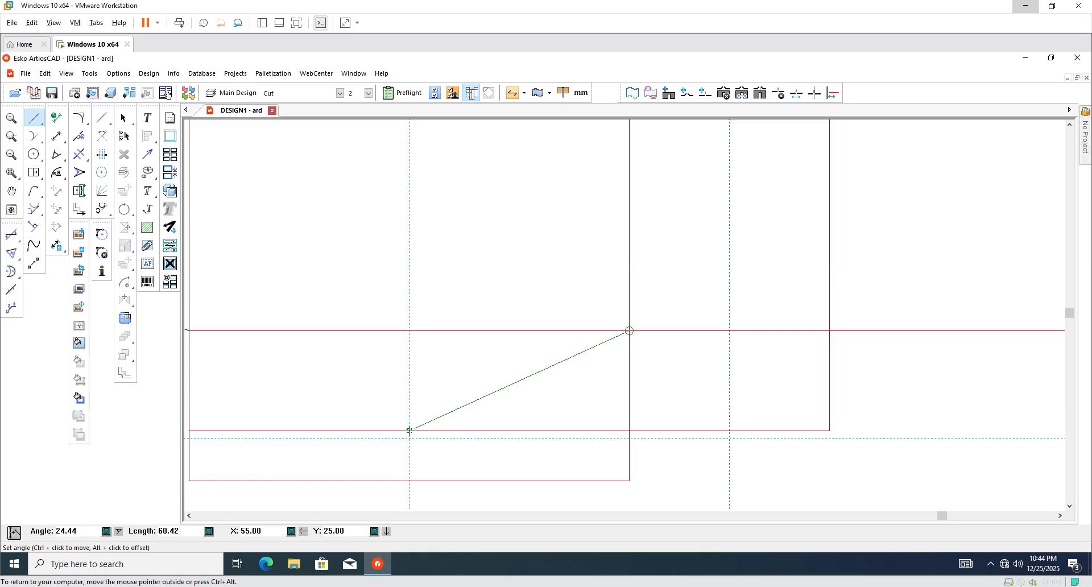
{"action": "left_click", "coordinate": [410, 431]}
{"action": "scroll", "coordinate": [442, 483], "scroll_direction": "down", "scroll_amount": 1}
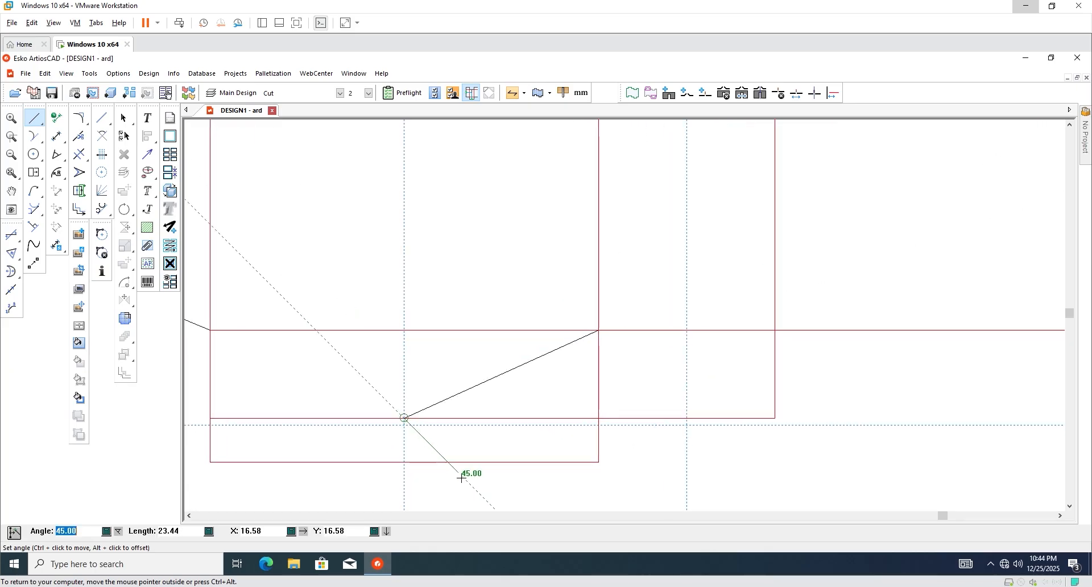
Draw a downward 45° line from the diagonal's end point.
{"action": "left_click", "coordinate": [462, 478]}
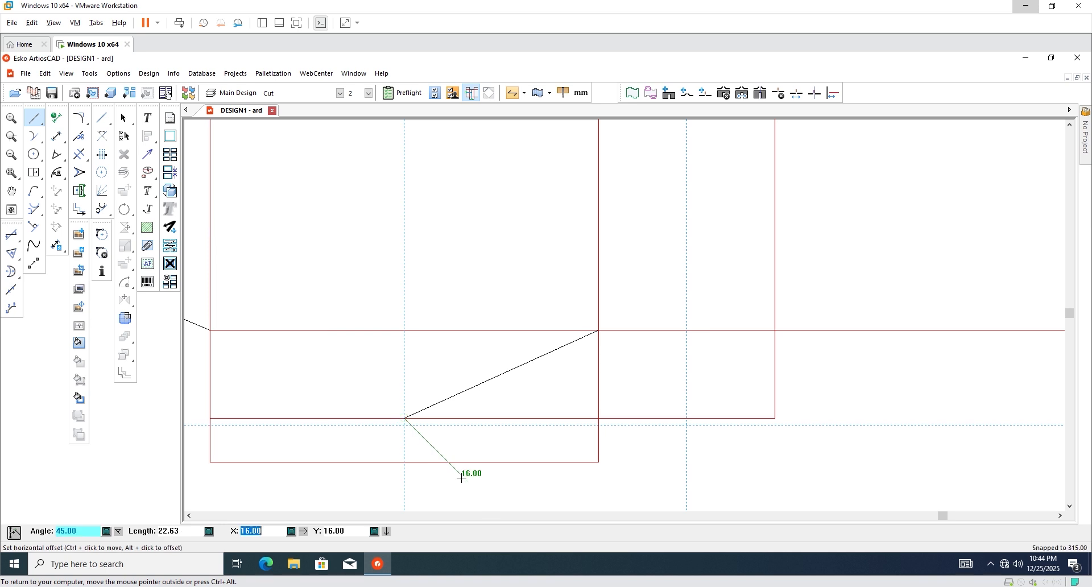
{"action": "left_click", "coordinate": [468, 482]}
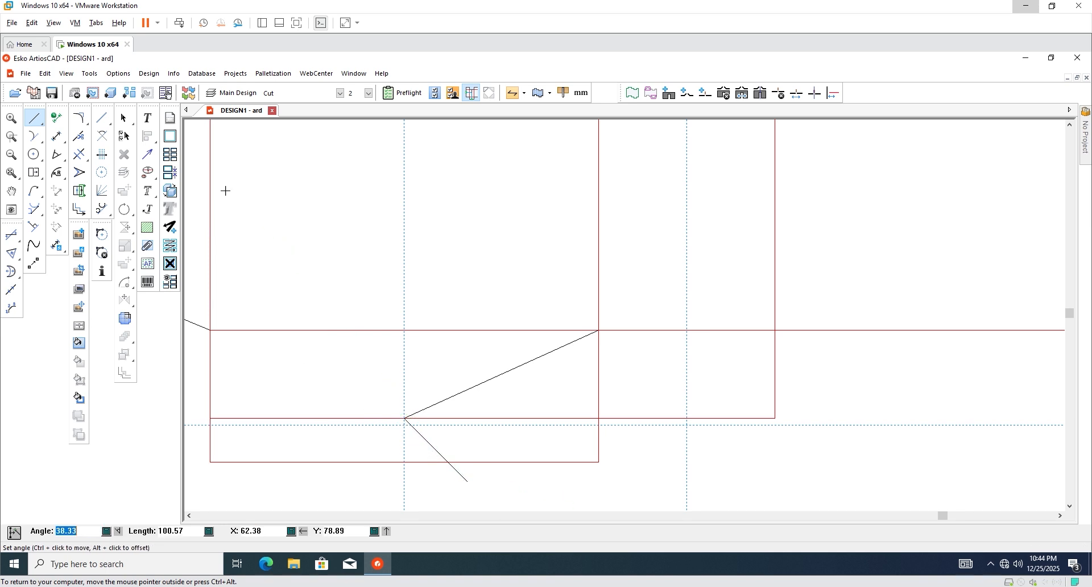
{"action": "left_click", "coordinate": [124, 118]}
{"action": "scroll", "coordinate": [446, 470], "scroll_direction": "down", "scroll_amount": 1}
{"action": "scroll", "coordinate": [444, 462], "scroll_direction": "up", "scroll_amount": 2}
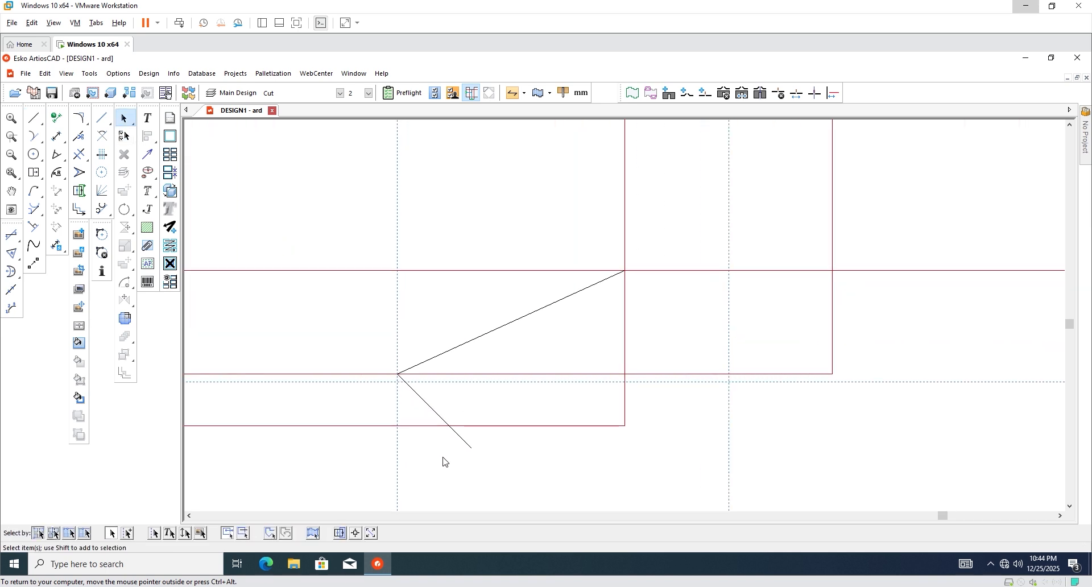
{"action": "scroll", "coordinate": [440, 456], "scroll_direction": "down", "scroll_amount": 1}
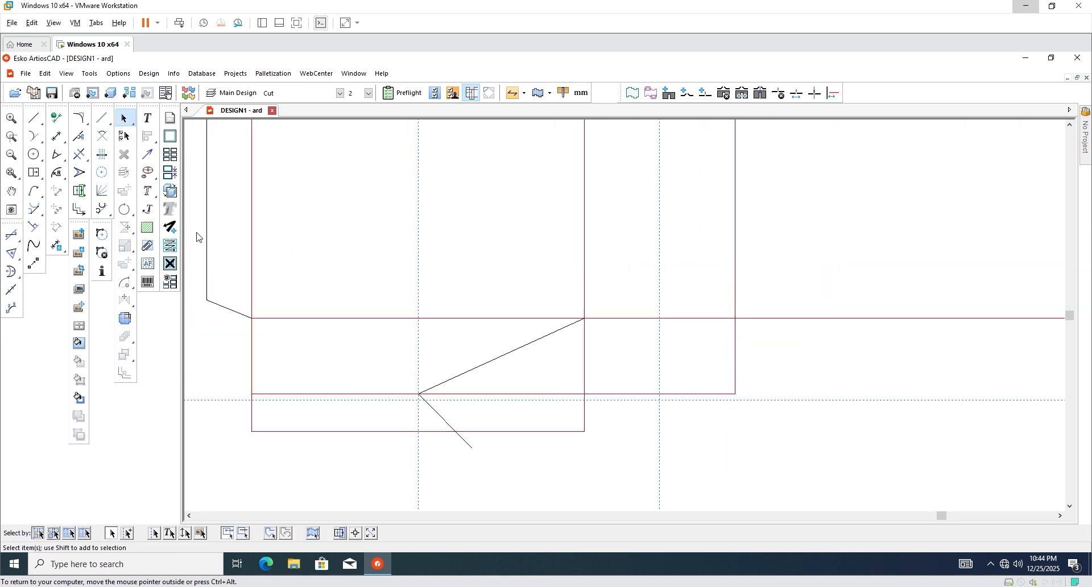
Draw a second 45° line downward from the diagonal's meeting point.
{"action": "left_click", "coordinate": [34, 119]}
{"action": "key", "text": "m"}
{"action": "scroll", "coordinate": [419, 436], "scroll_direction": "up", "scroll_amount": 3}
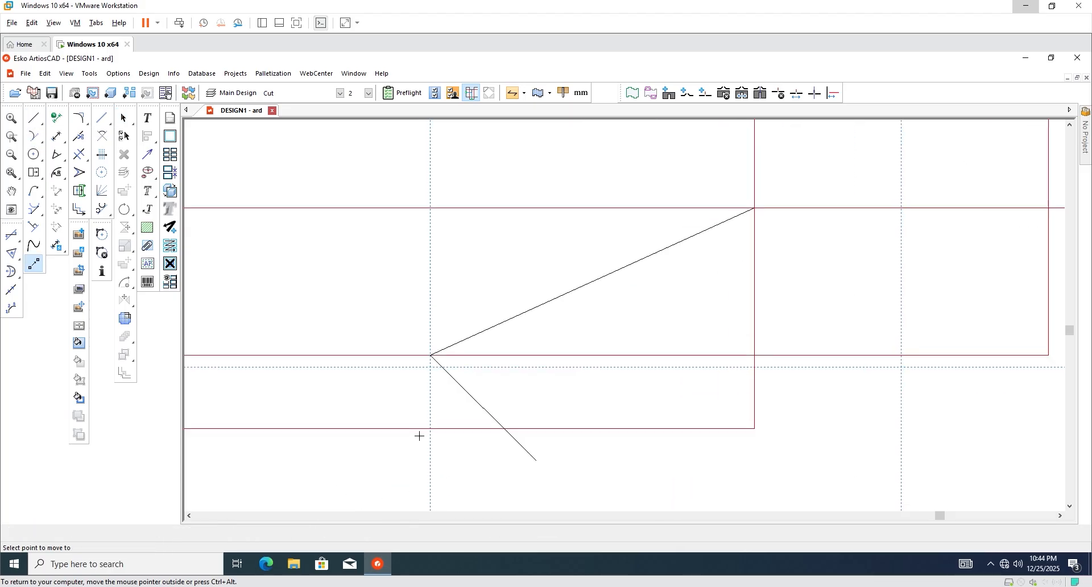
{"action": "left_click", "coordinate": [426, 334]}
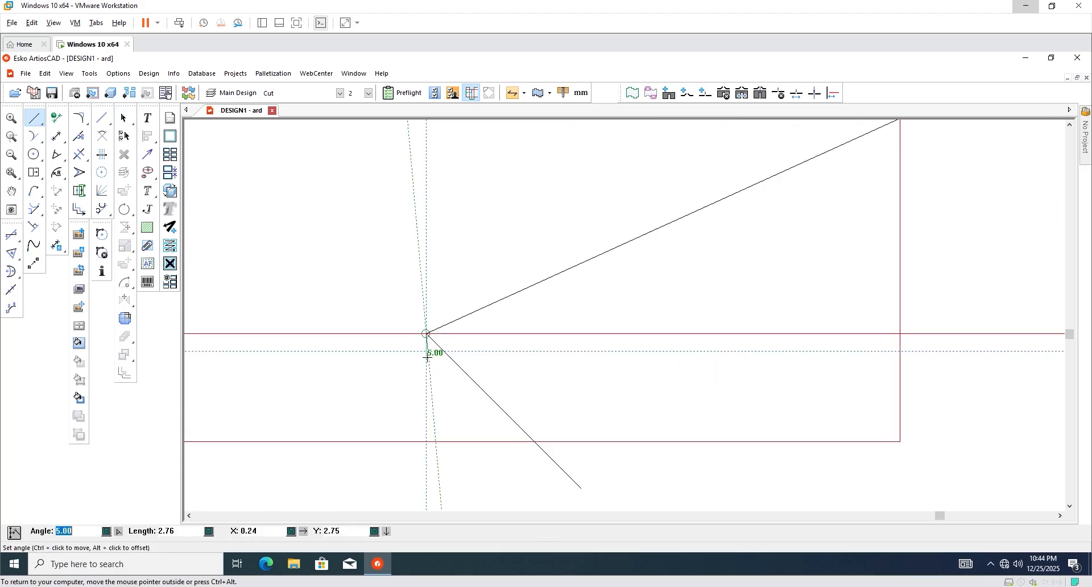
{"action": "scroll", "coordinate": [388, 437], "scroll_direction": "down", "scroll_amount": 2}
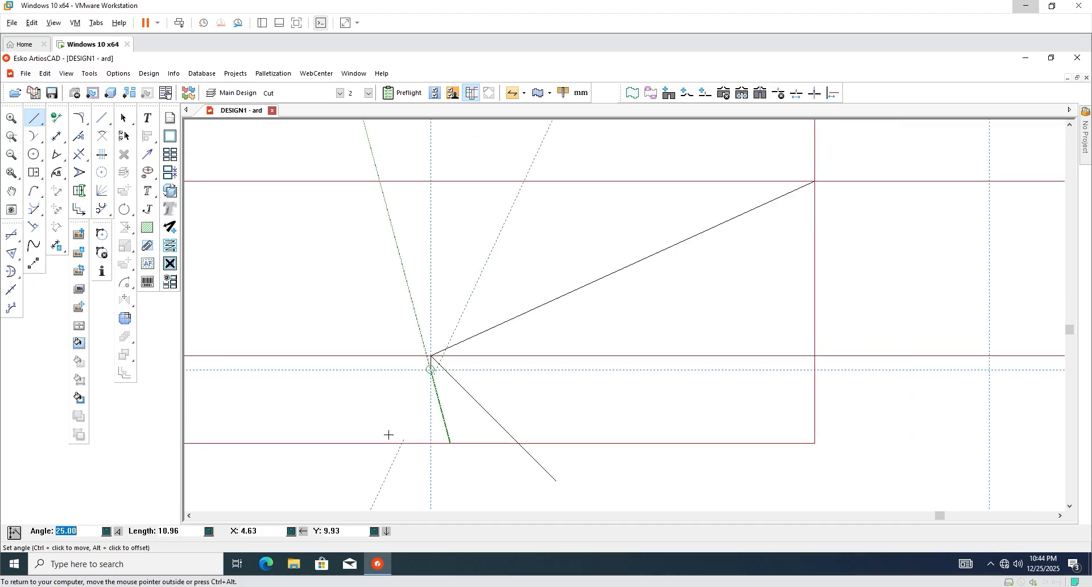
{"action": "type", "text": "45"}
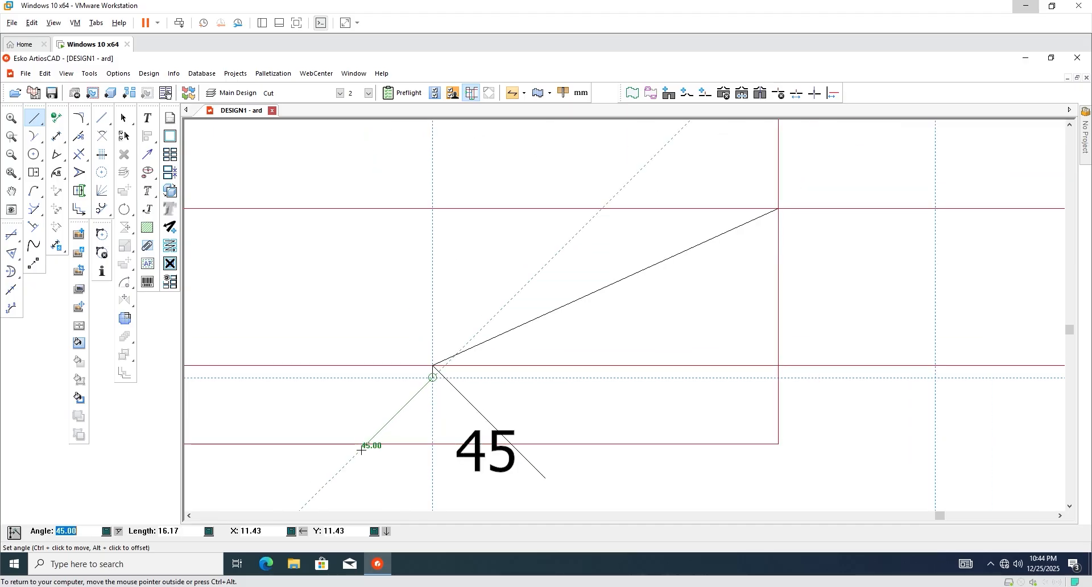
{"action": "left_click", "coordinate": [360, 450]}
{"action": "scroll", "coordinate": [449, 436], "scroll_direction": "down", "scroll_amount": 2}
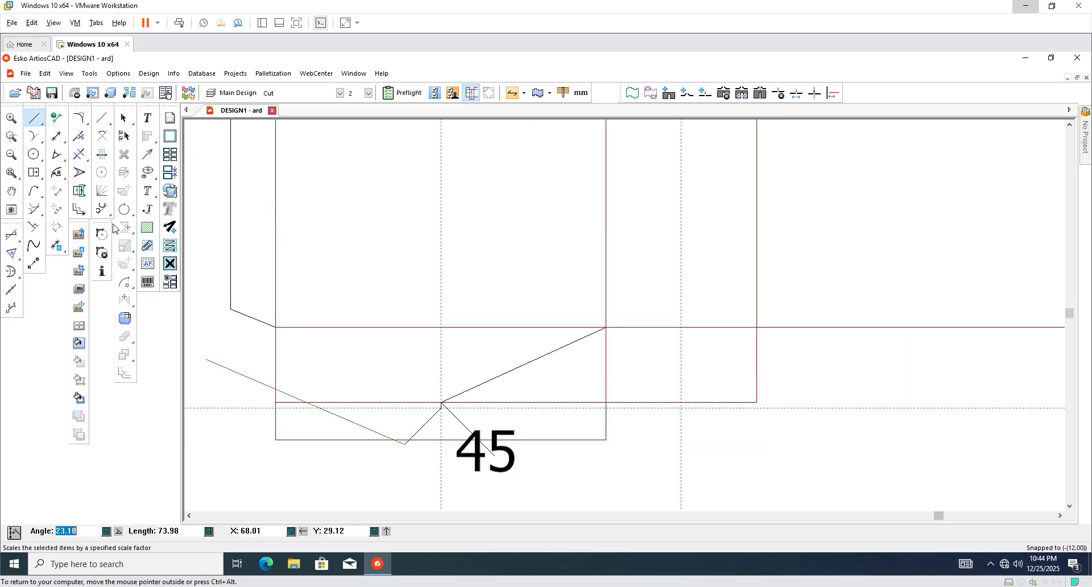
{"action": "left_click", "coordinate": [126, 119]}
{"action": "scroll", "coordinate": [302, 380], "scroll_direction": "down", "scroll_amount": 2}
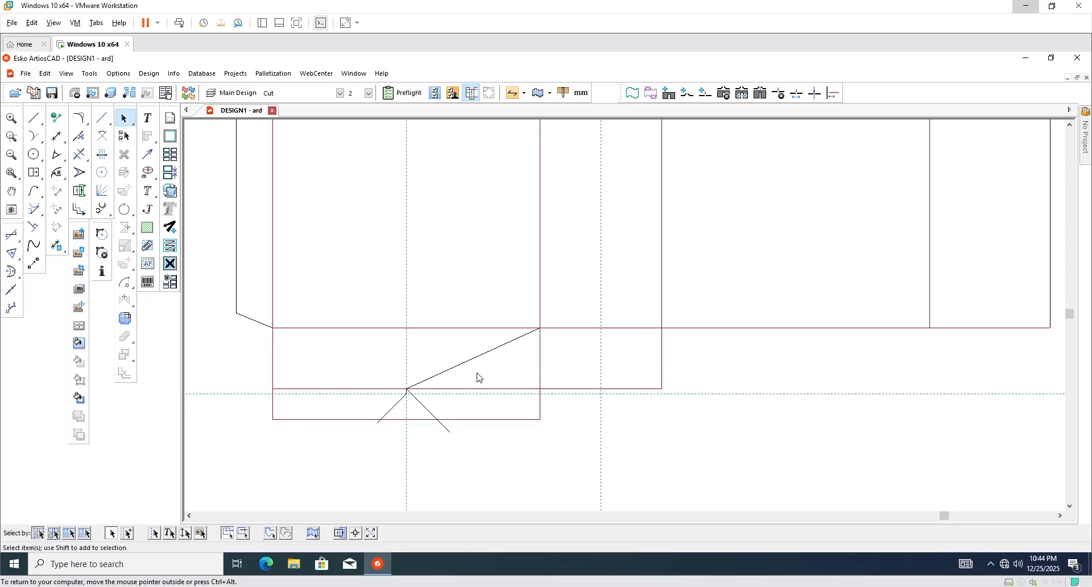
{"action": "scroll", "coordinate": [477, 377], "scroll_direction": "up", "scroll_amount": 2}
Trim the diagonals' tails and the flap edge and inner lines between them.
{"action": "left_click", "coordinate": [84, 158]}
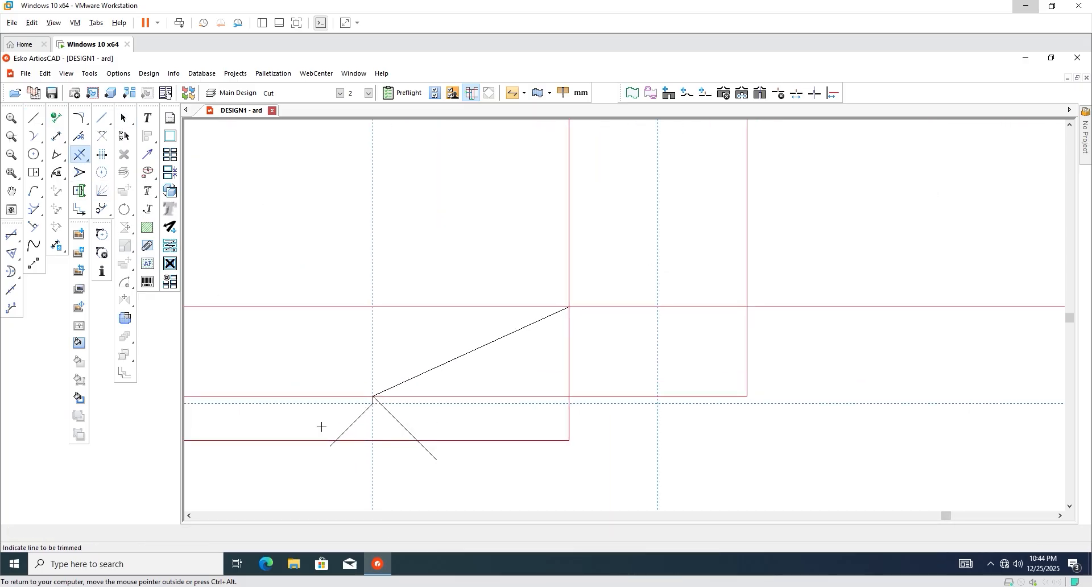
{"action": "scroll", "coordinate": [327, 441], "scroll_direction": "up", "scroll_amount": 2}
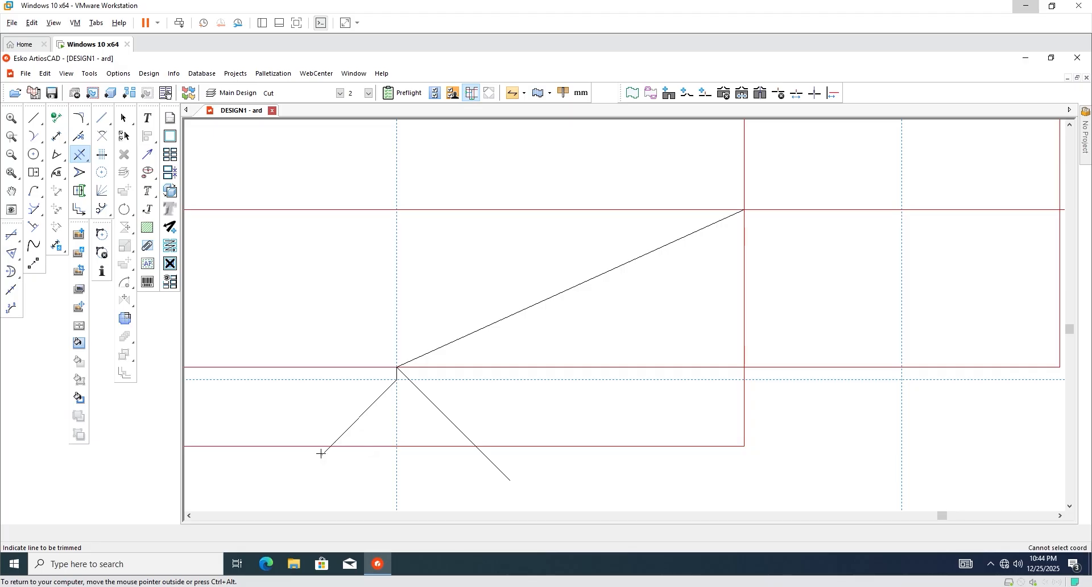
{"action": "left_click", "coordinate": [325, 452]}
{"action": "left_click", "coordinate": [365, 447]}
{"action": "left_click", "coordinate": [420, 447]}
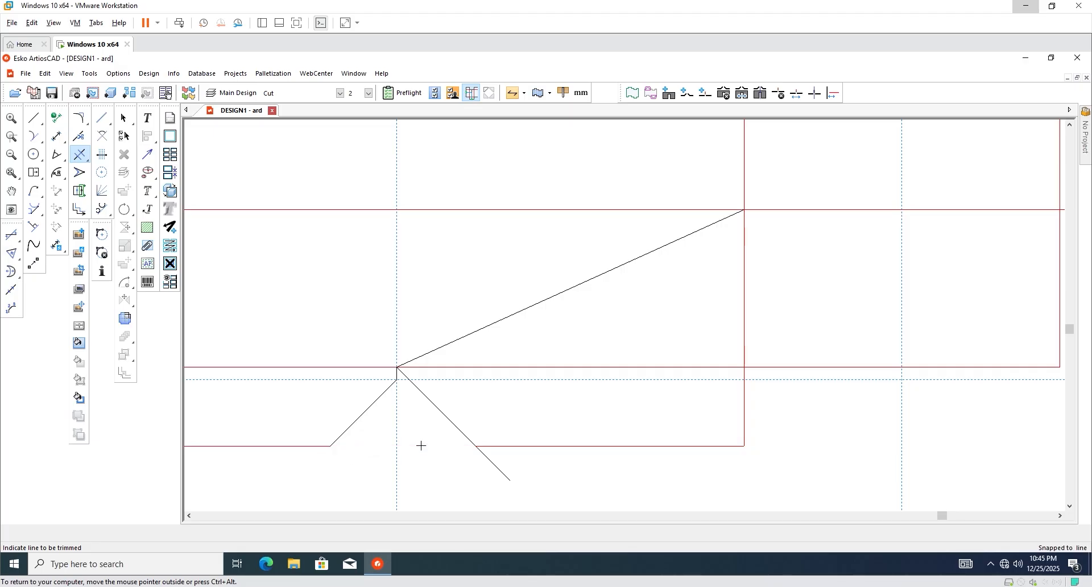
{"action": "left_click", "coordinate": [490, 458]}
{"action": "scroll", "coordinate": [433, 441], "scroll_direction": "down", "scroll_amount": 3}
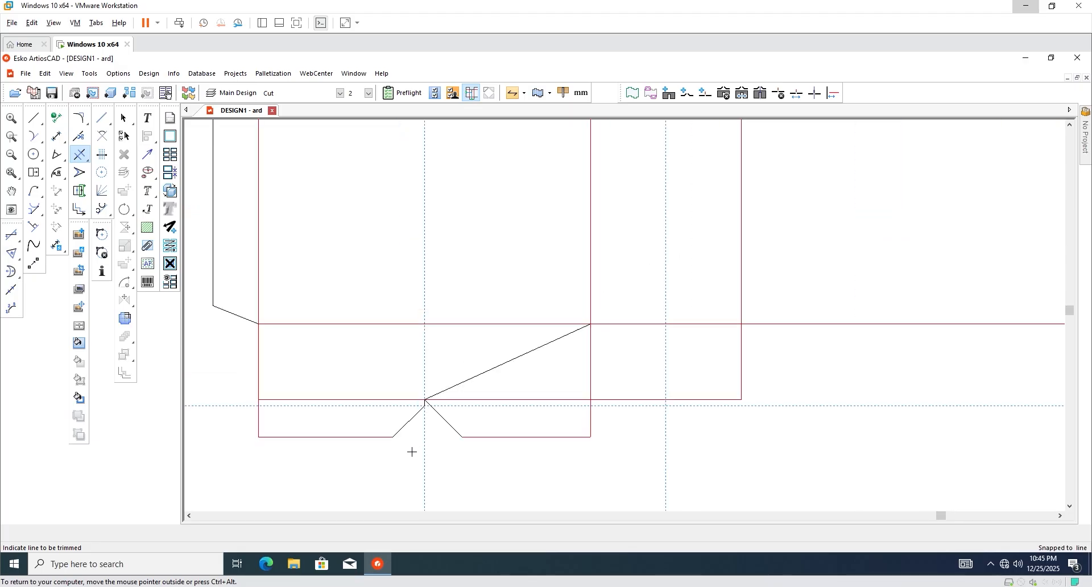
{"action": "left_click", "coordinate": [484, 402]}
{"action": "left_click", "coordinate": [337, 402]}
{"action": "scroll", "coordinate": [395, 415], "scroll_direction": "down", "scroll_amount": 2}
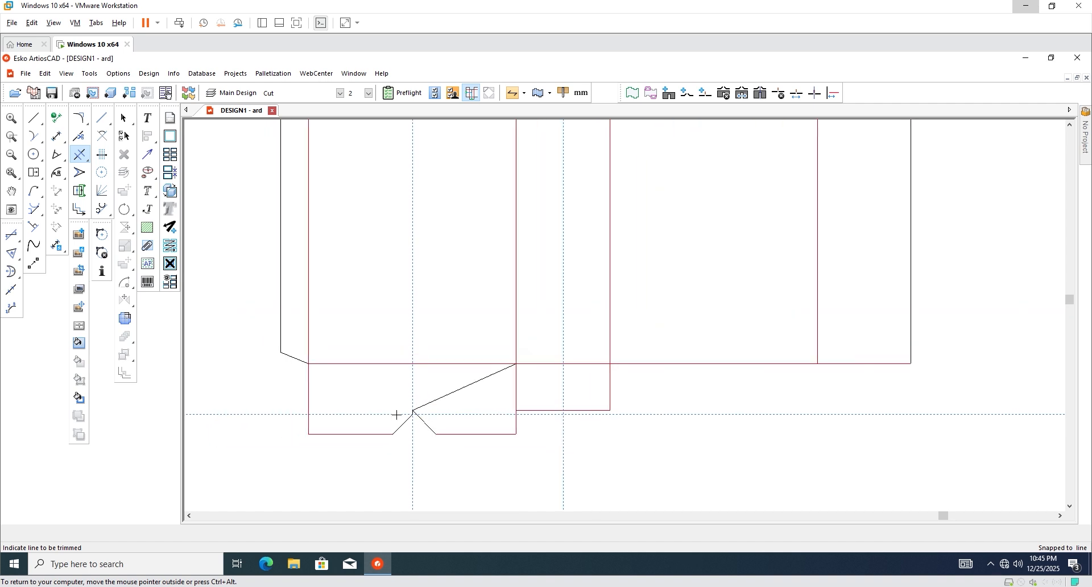
{"action": "left_click", "coordinate": [124, 118]}
{"action": "scroll", "coordinate": [478, 405], "scroll_direction": "up", "scroll_amount": 4}
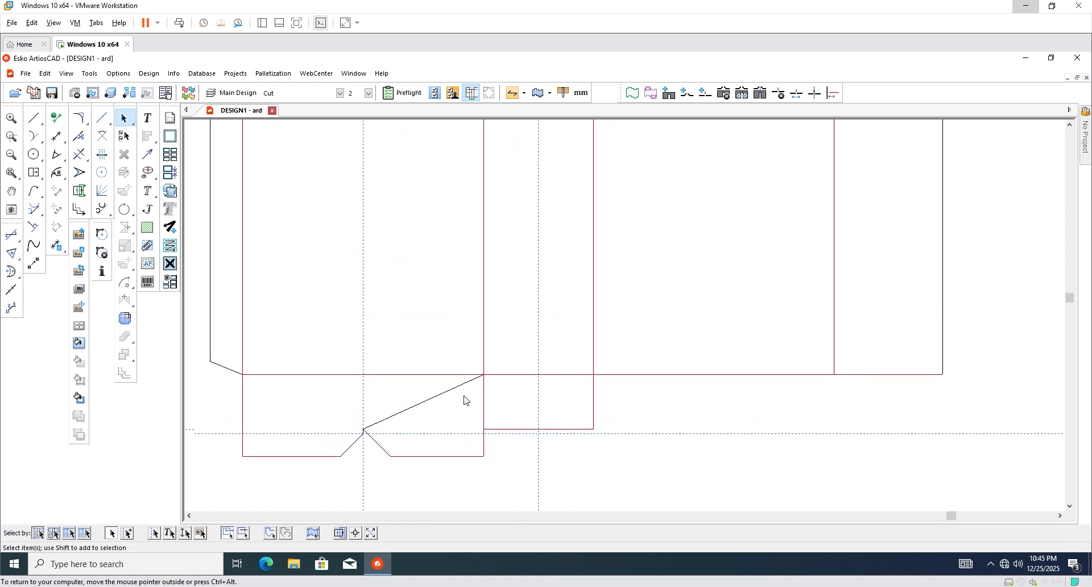
{"action": "scroll", "coordinate": [489, 425], "scroll_direction": "down", "scroll_amount": 2}
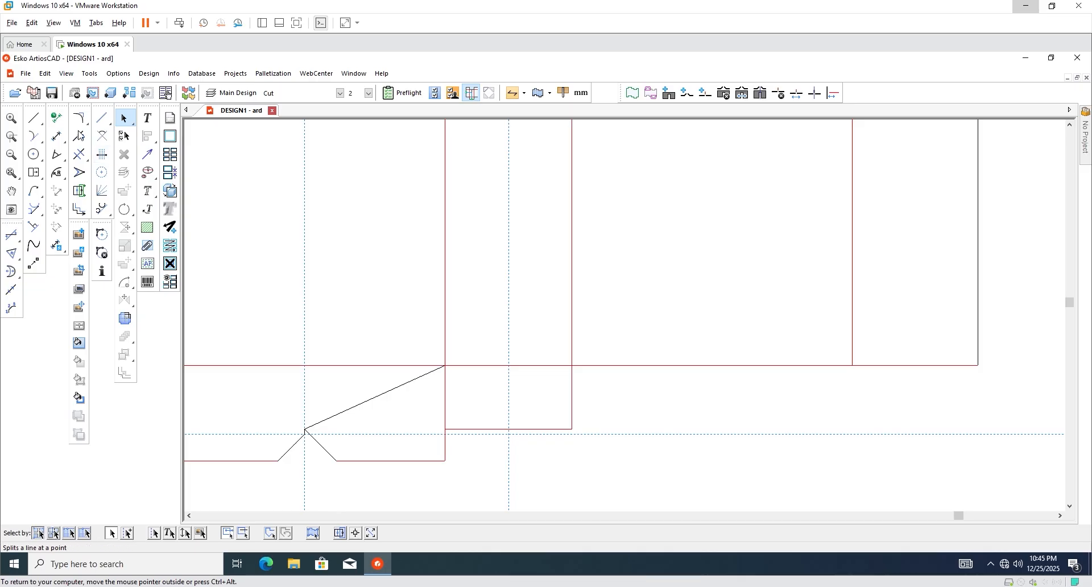
Draw a slanted edge from the narrow flap's top corner down to the bottom guide.
{"action": "left_click", "coordinate": [34, 118]}
{"action": "left_click", "coordinate": [275, 464]}
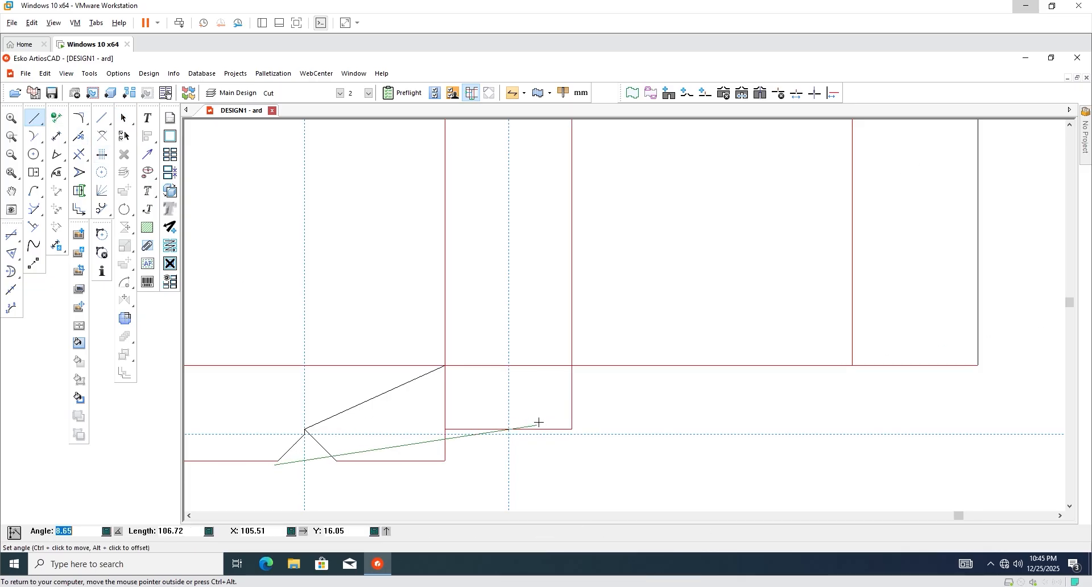
{"action": "key", "text": "ctrl"}
{"action": "scroll", "coordinate": [480, 398], "scroll_direction": "up", "scroll_amount": 2}
{"action": "scroll", "coordinate": [426, 373], "scroll_direction": "up", "scroll_amount": 2}
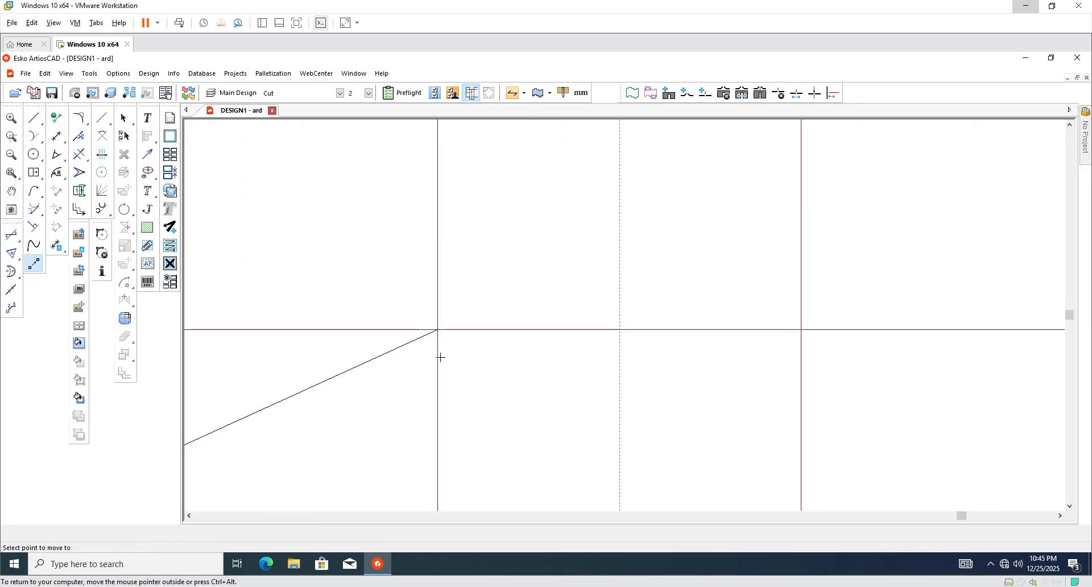
{"action": "scroll", "coordinate": [410, 358], "scroll_direction": "up", "scroll_amount": 1}
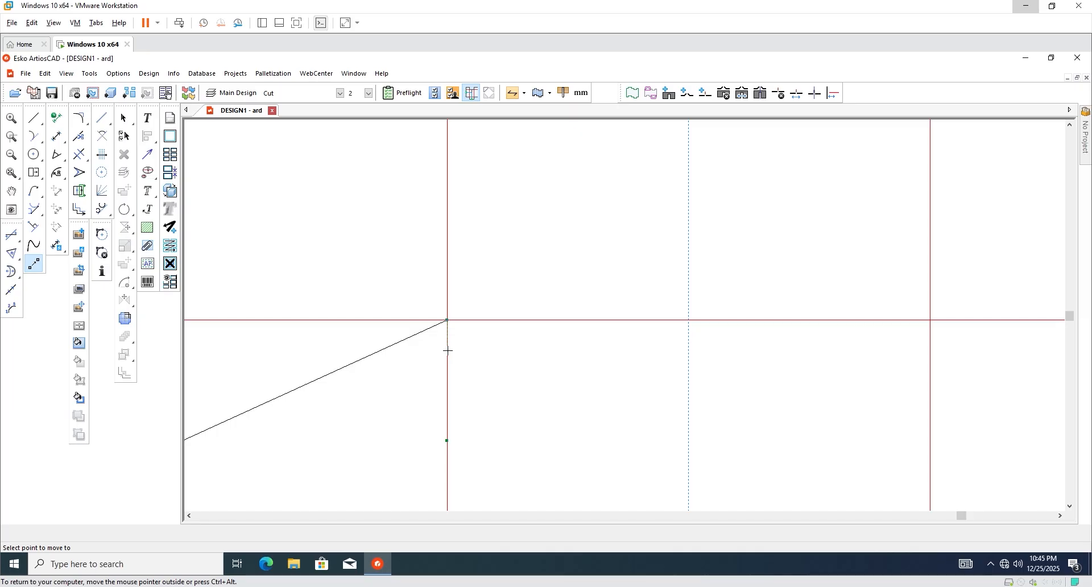
{"action": "scroll", "coordinate": [464, 366], "scroll_direction": "down", "scroll_amount": 3}
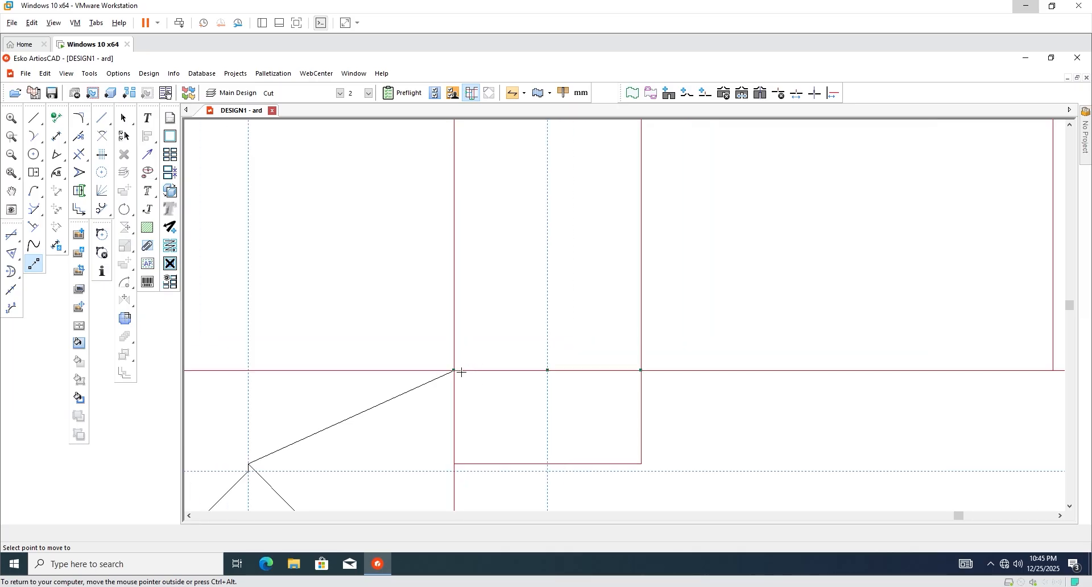
{"action": "left_click", "coordinate": [453, 370]}
{"action": "scroll", "coordinate": [478, 458], "scroll_direction": "up", "scroll_amount": 1}
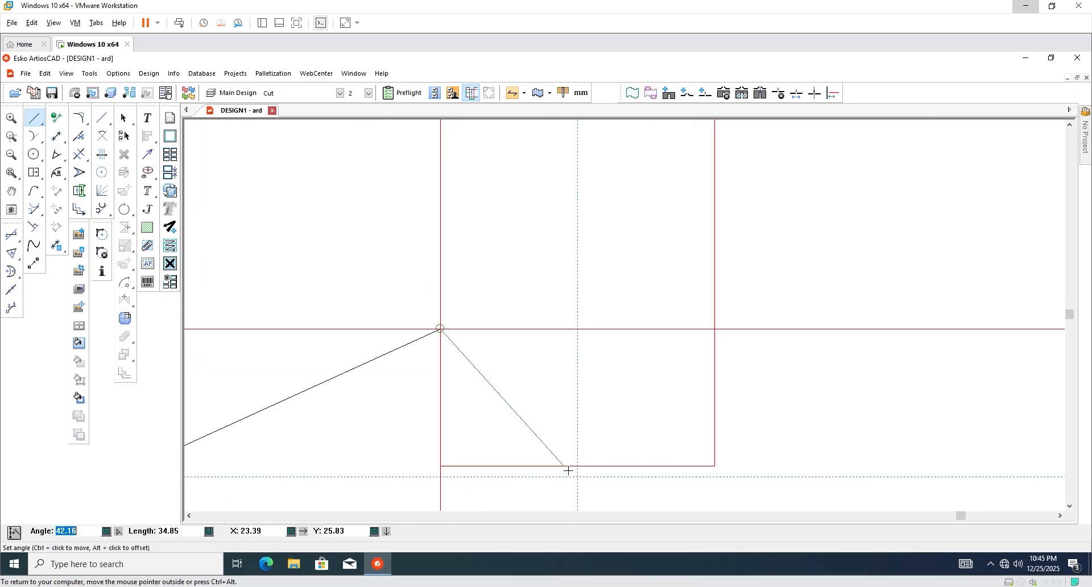
{"action": "left_click", "coordinate": [502, 478]}
{"action": "left_click", "coordinate": [502, 478]}
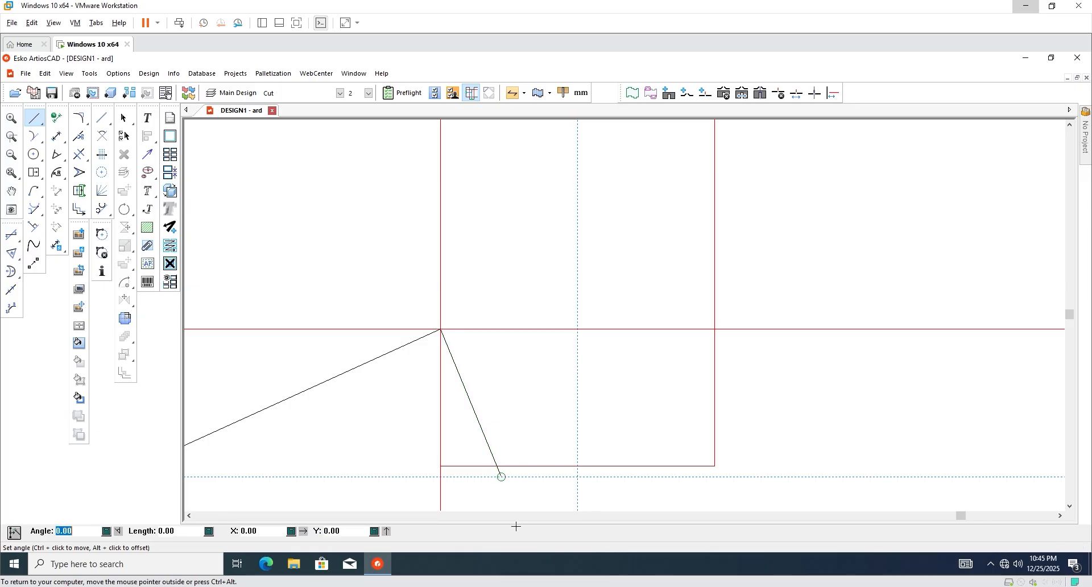
{"action": "scroll", "coordinate": [495, 475], "scroll_direction": "down", "scroll_amount": 1}
{"action": "left_click", "coordinate": [120, 124]}
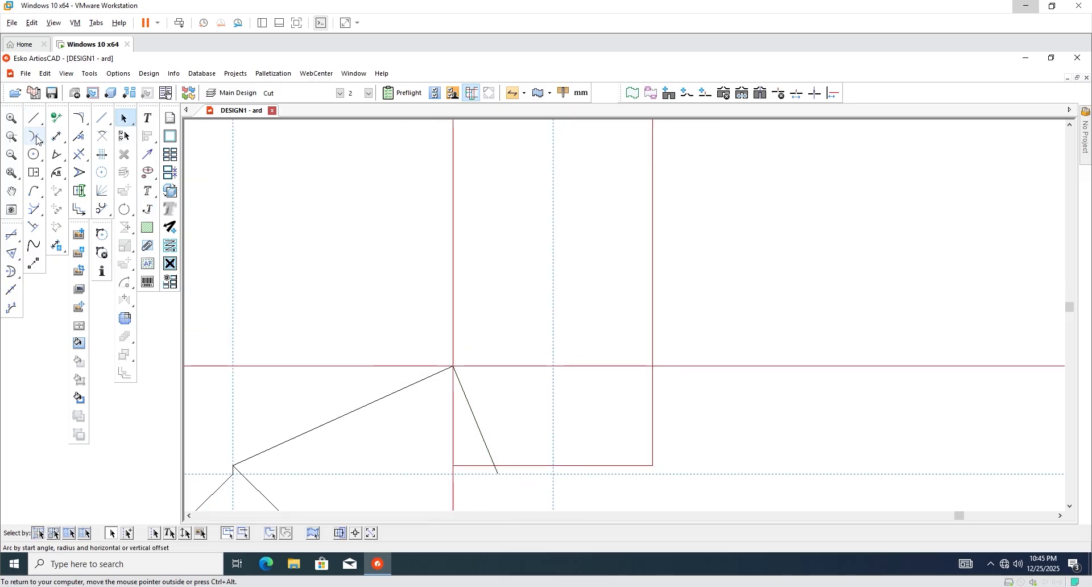
Draw the second slanted edge from the flap's right corner to its bottom centre.
{"action": "key", "text": "m"}
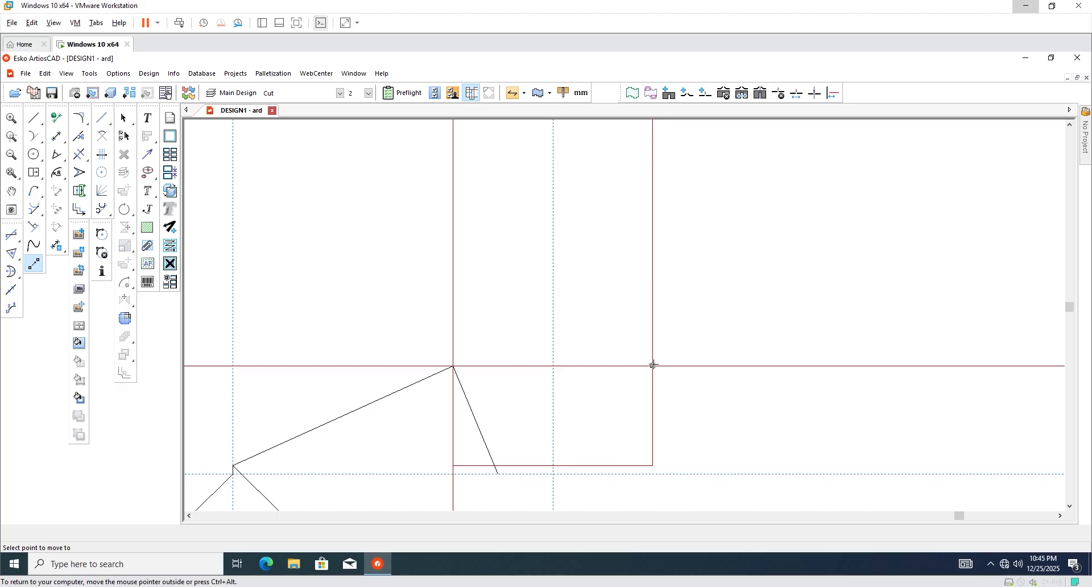
{"action": "left_click", "coordinate": [34, 118]}
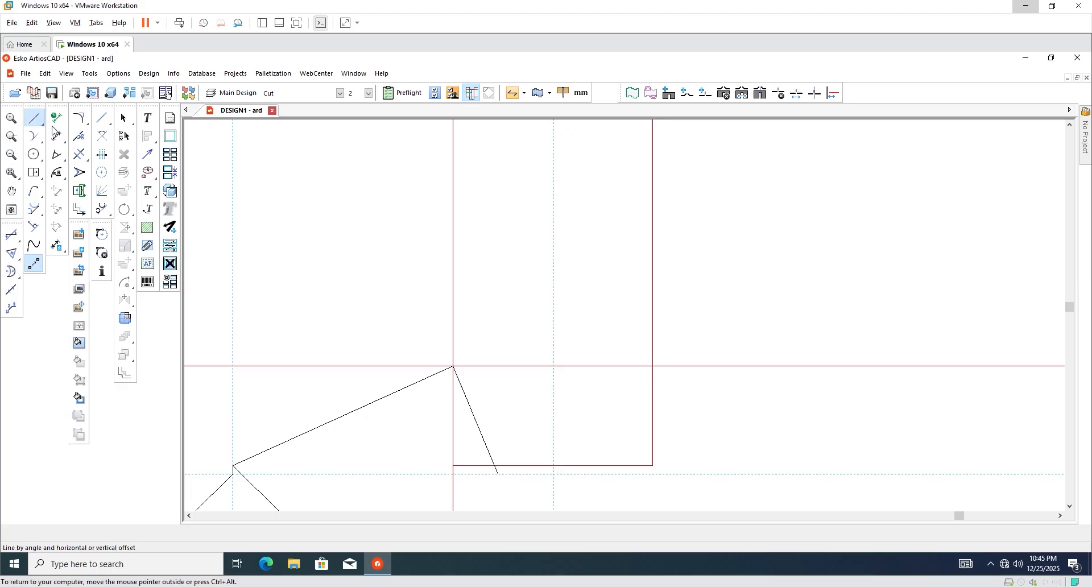
{"action": "left_click", "coordinate": [655, 364], "text": "ctrl"}
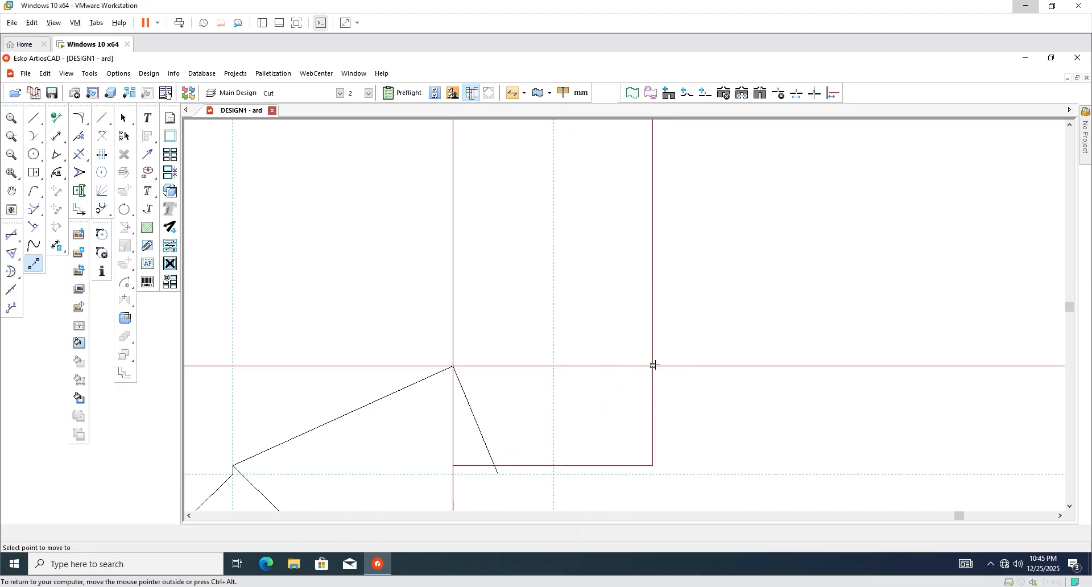
{"action": "left_click", "coordinate": [654, 365]}
{"action": "left_click", "coordinate": [552, 467]}
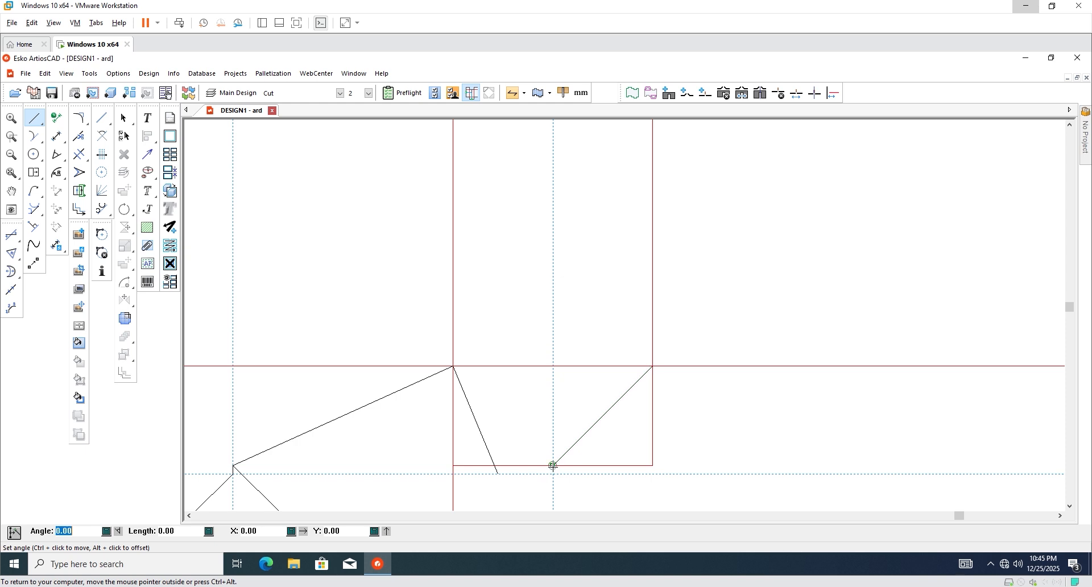
{"action": "key", "text": "Escape"}
{"action": "scroll", "coordinate": [512, 436], "scroll_direction": "down", "scroll_amount": 1}
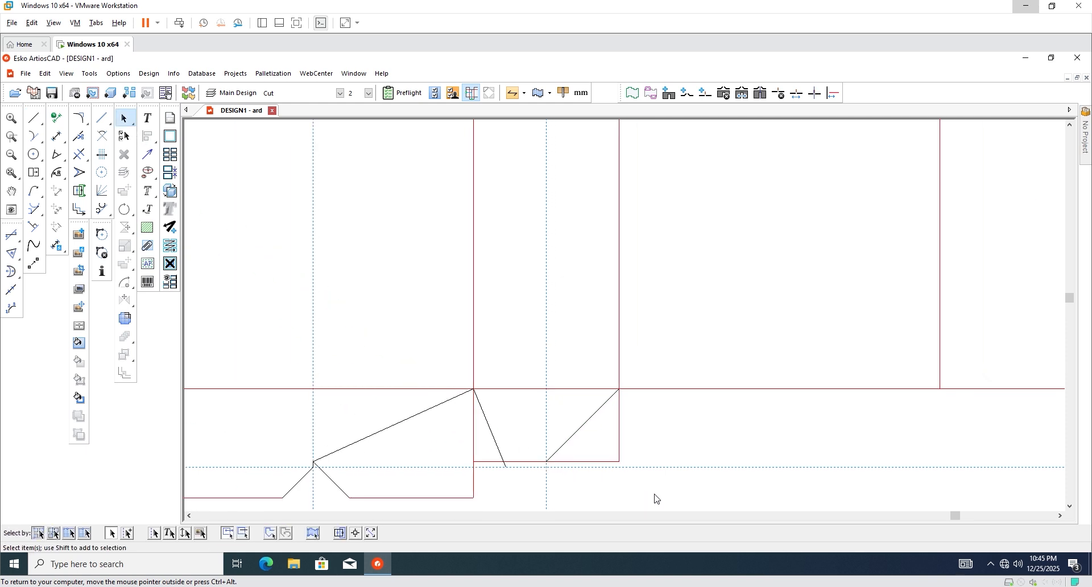
{"action": "scroll", "coordinate": [629, 443], "scroll_direction": "up", "scroll_amount": 2}
{"action": "scroll", "coordinate": [528, 481], "scroll_direction": "up", "scroll_amount": 1}
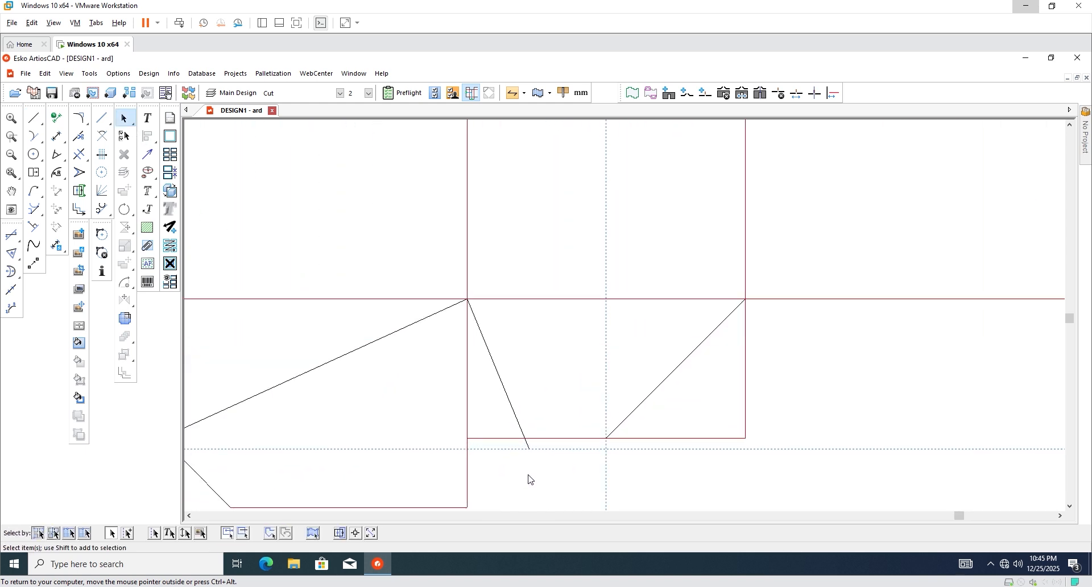
Trim away the narrow flap's old bottom-right and right edges.
{"action": "left_click", "coordinate": [80, 159]}
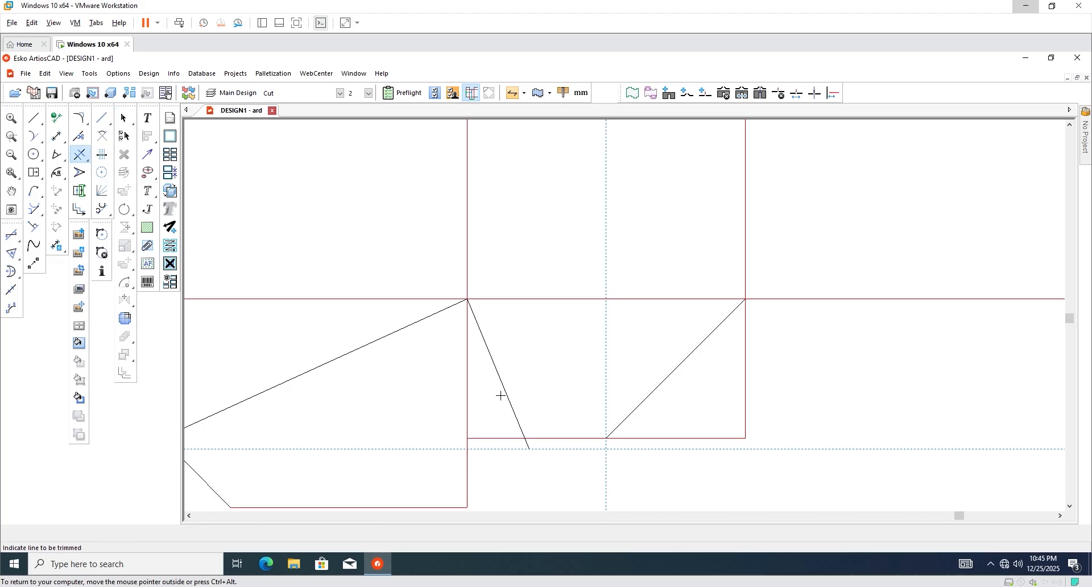
{"action": "scroll", "coordinate": [500, 396], "scroll_direction": "up", "scroll_amount": 1}
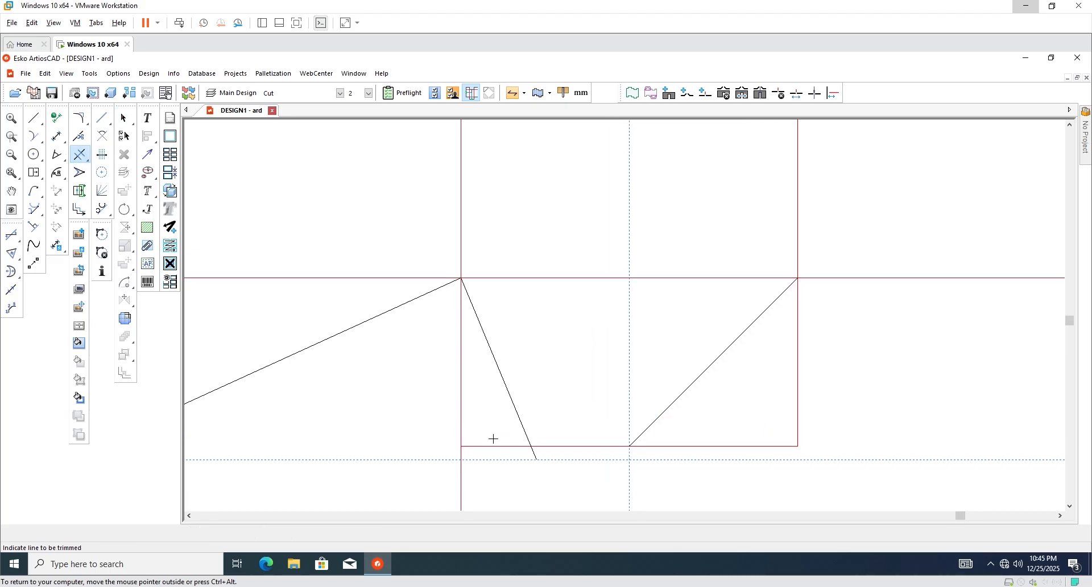
{"action": "left_click", "coordinate": [683, 447]}
{"action": "left_click", "coordinate": [797, 419]}
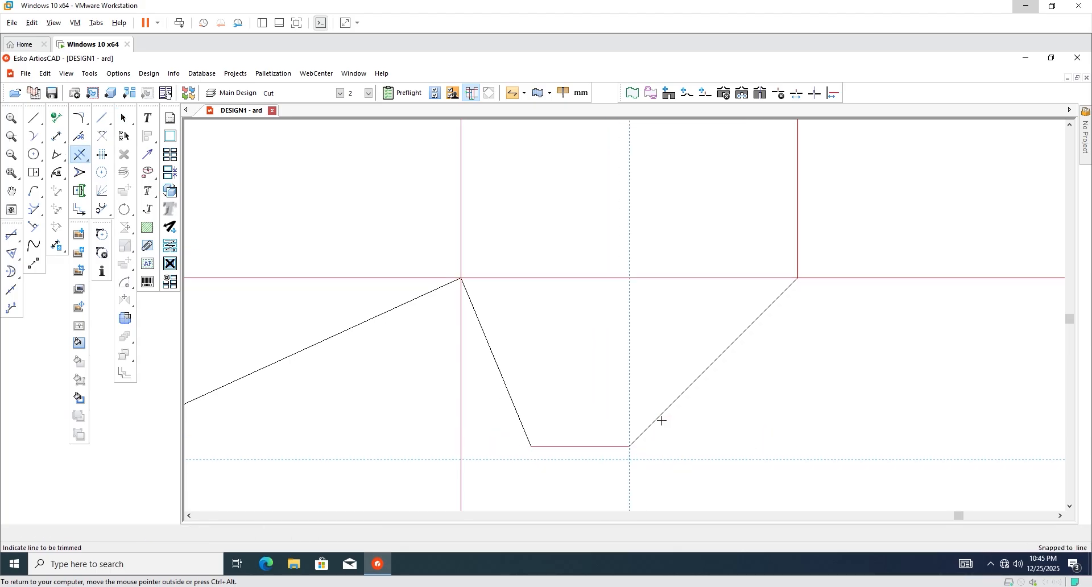
{"action": "key", "text": "Escape"}
{"action": "scroll", "coordinate": [582, 416], "scroll_direction": "down", "scroll_amount": 3}
{"action": "scroll", "coordinate": [541, 404], "scroll_direction": "up", "scroll_amount": 2}
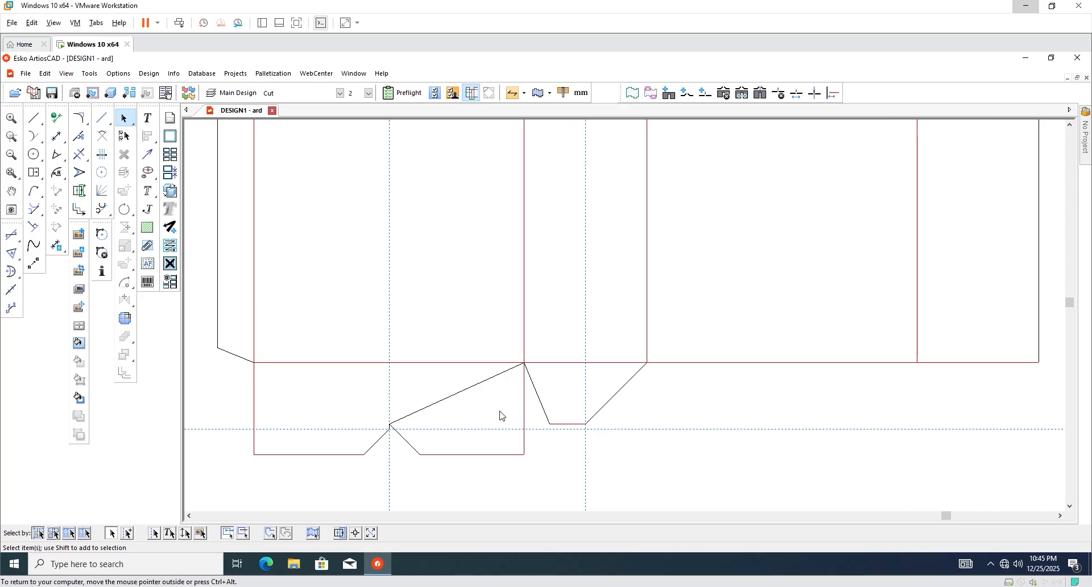
{"action": "scroll", "coordinate": [523, 371], "scroll_direction": "up", "scroll_amount": 2}
Draw a short angled relief line offset from the flaps' shared corner.
{"action": "left_click", "coordinate": [36, 120]}
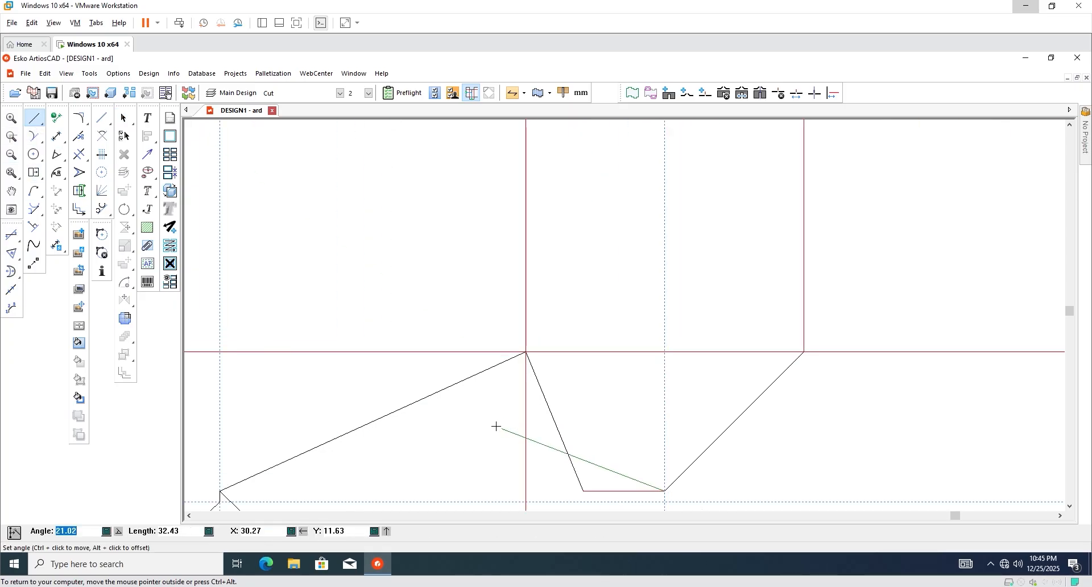
{"action": "key", "text": "F4"}
{"action": "scroll", "coordinate": [504, 374], "scroll_direction": "up", "scroll_amount": 2}
{"action": "scroll", "coordinate": [516, 363], "scroll_direction": "up", "scroll_amount": 1}
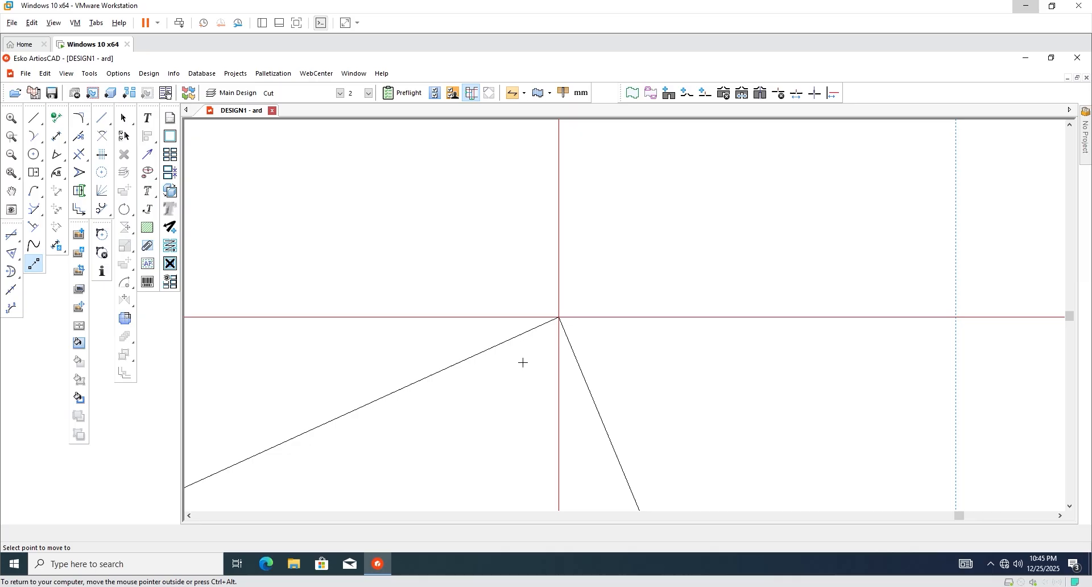
{"action": "left_click", "coordinate": [549, 344]}
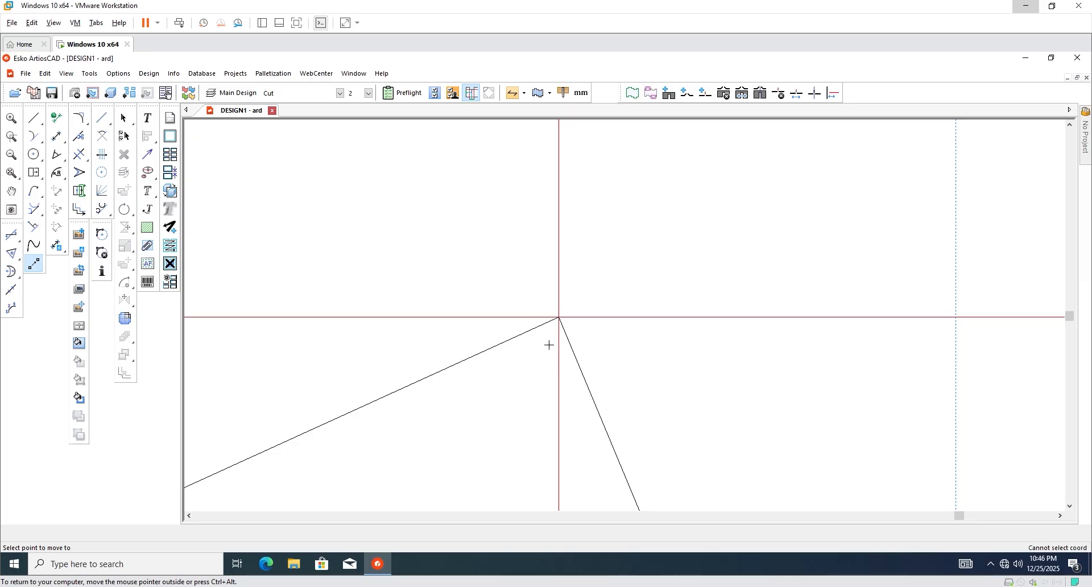
{"action": "left_click", "coordinate": [558, 317]}
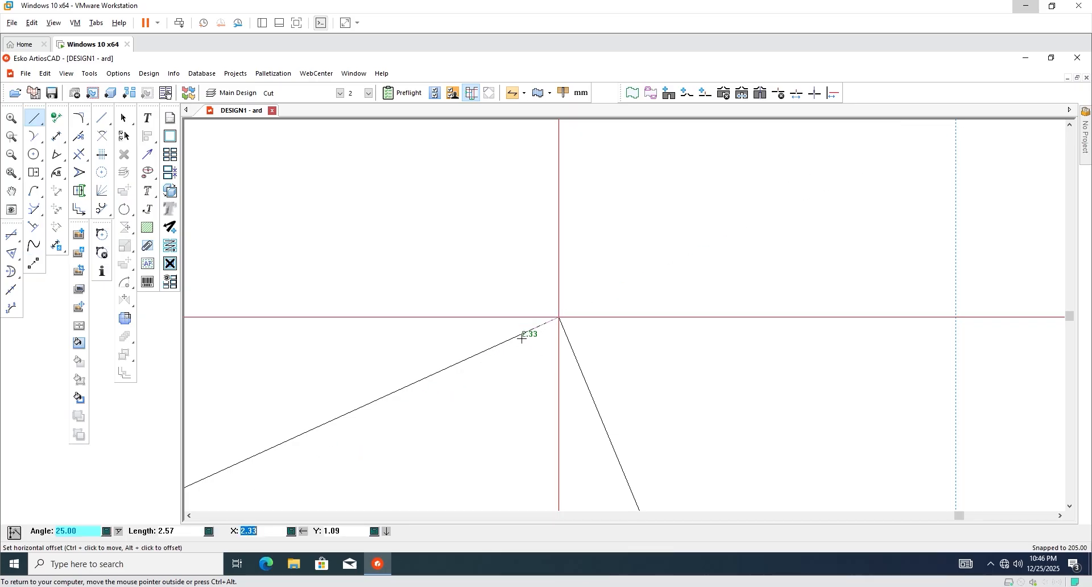
{"action": "type", "text": "40"}
{"action": "key", "text": "Return"}
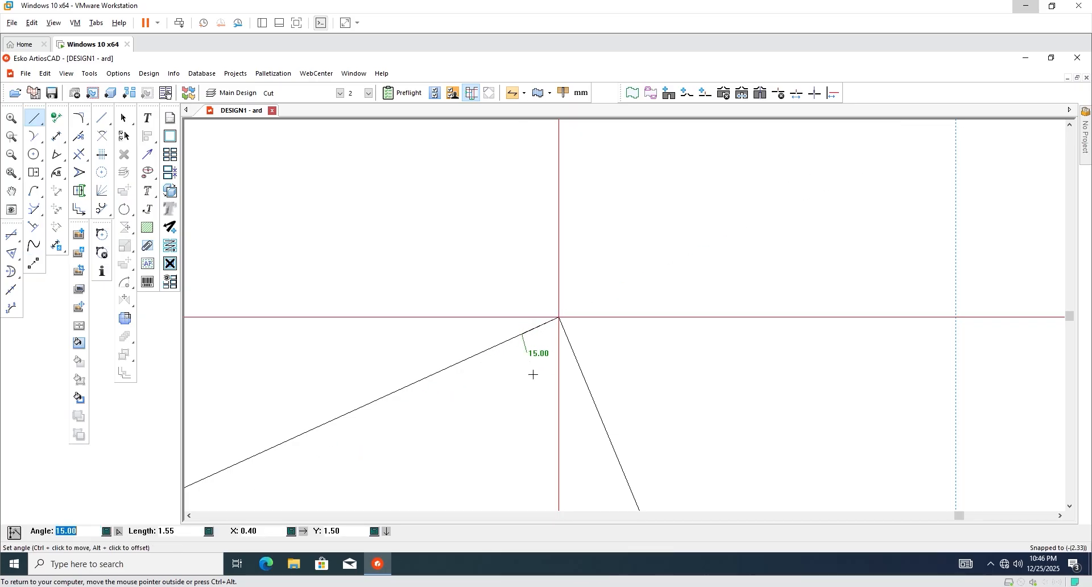
{"action": "left_click", "coordinate": [567, 378]}
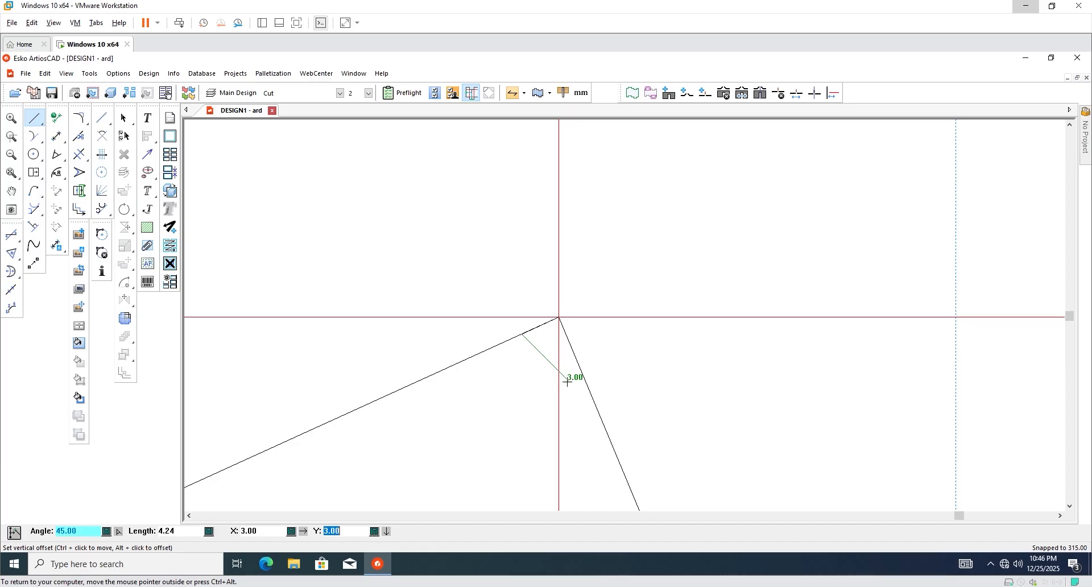
Trim the diagonal's tip and the fold segment beside the relief cut.
{"action": "left_click", "coordinate": [79, 155]}
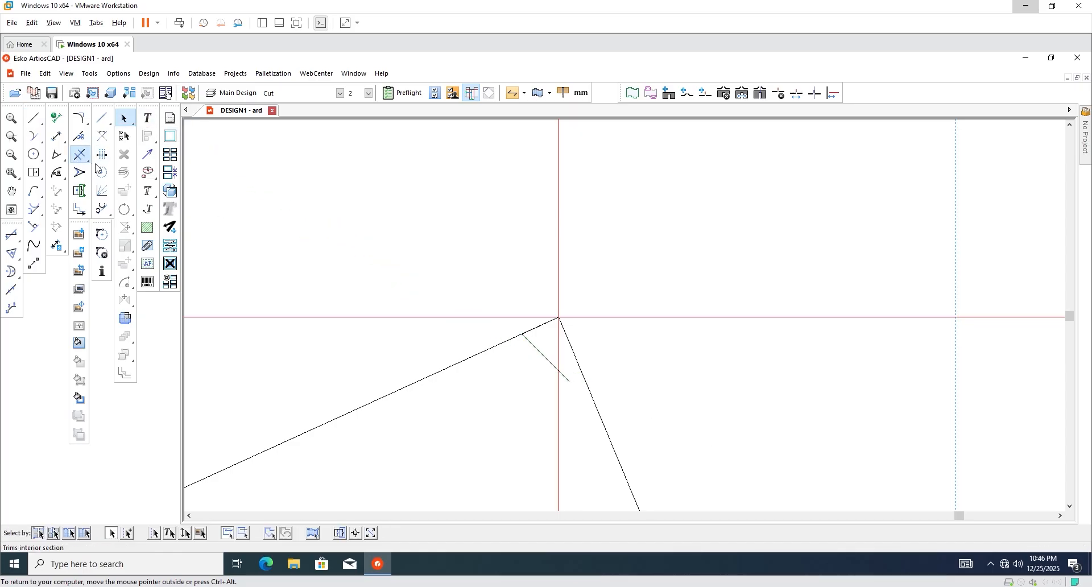
{"action": "left_click", "coordinate": [568, 385]}
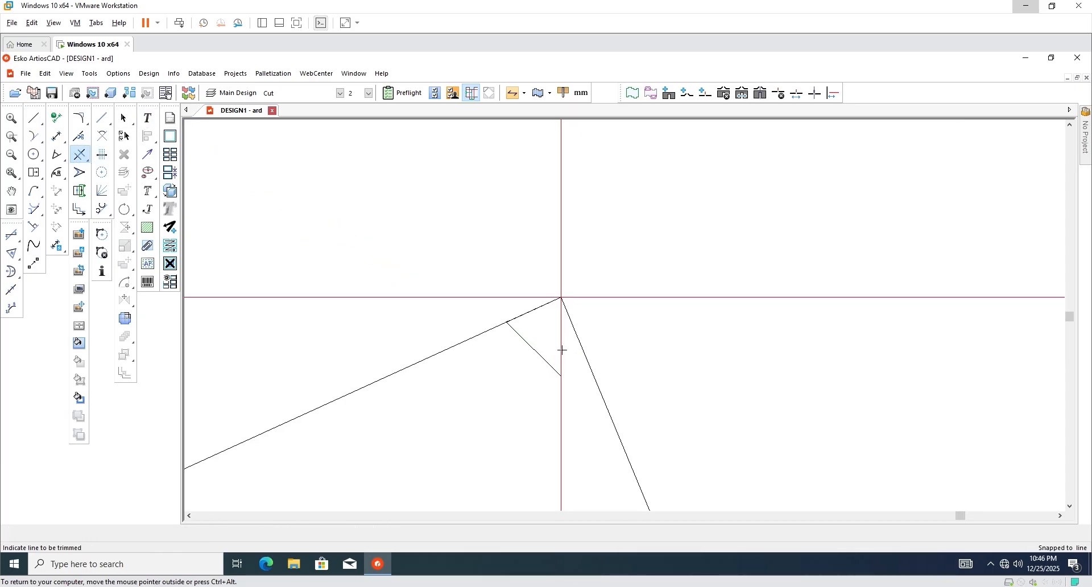
{"action": "left_click", "coordinate": [562, 341]}
{"action": "scroll", "coordinate": [554, 341], "scroll_direction": "down", "scroll_amount": 5}
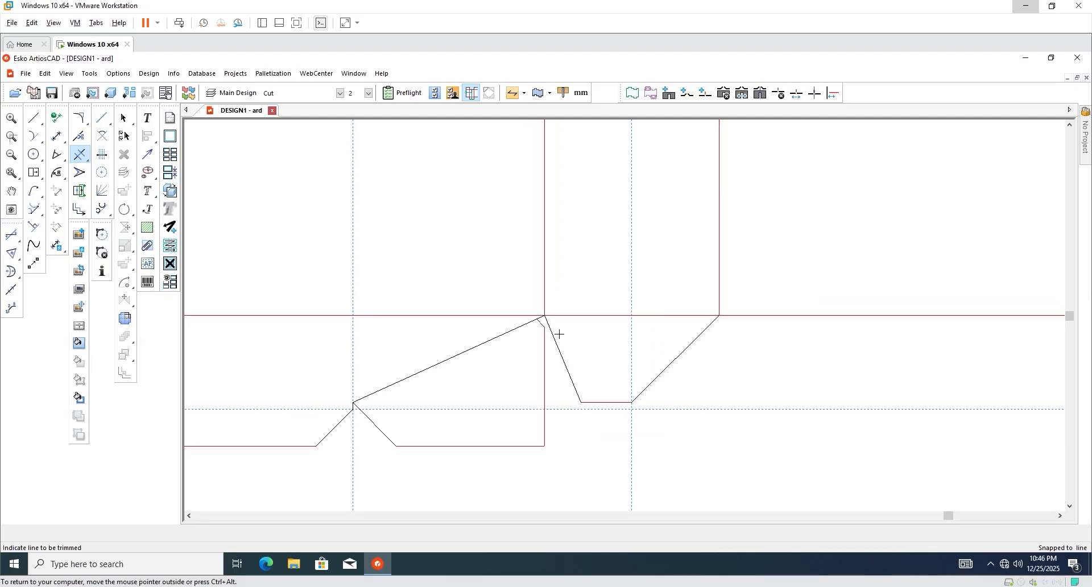
{"action": "left_click", "coordinate": [124, 118]}
{"action": "scroll", "coordinate": [553, 421], "scroll_direction": "down", "scroll_amount": 1}
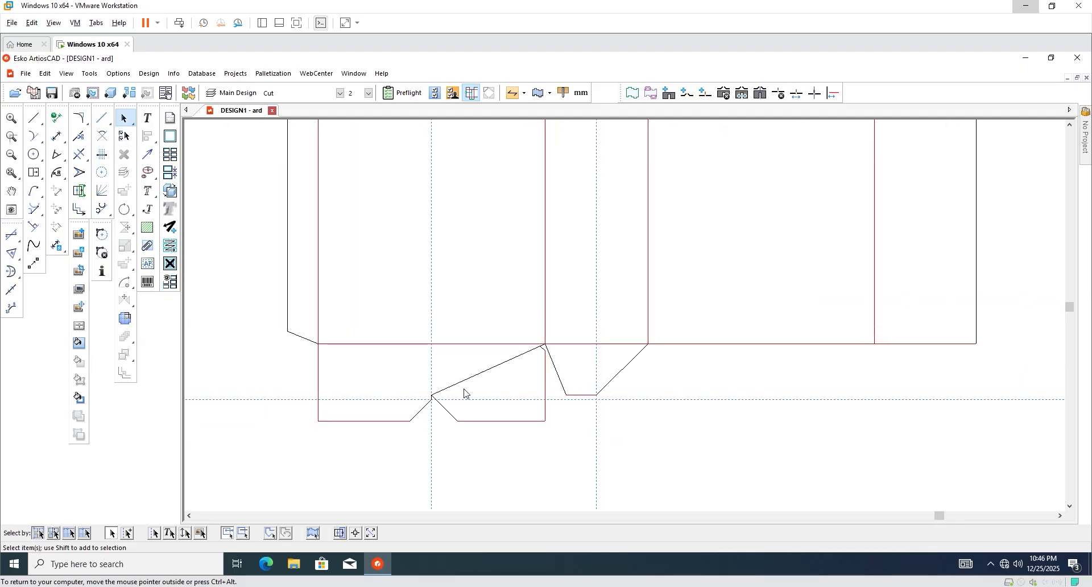
{"action": "scroll", "coordinate": [367, 384], "scroll_direction": "up", "scroll_amount": 1}
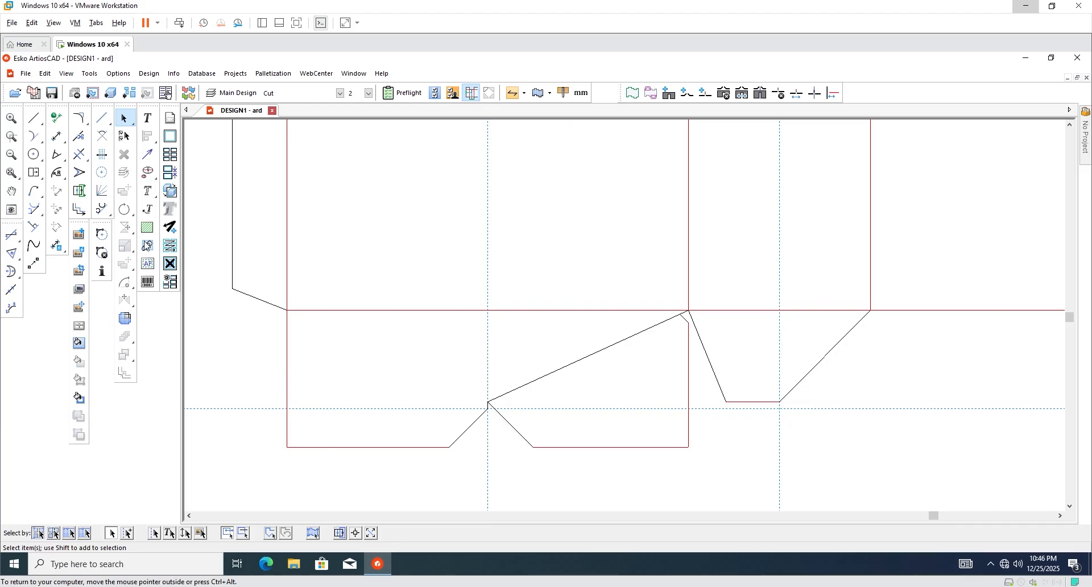
Draw a 5°, 41-long angled line from the flap's upper-left corner as its new left edge.
{"action": "left_click", "coordinate": [79, 172]}
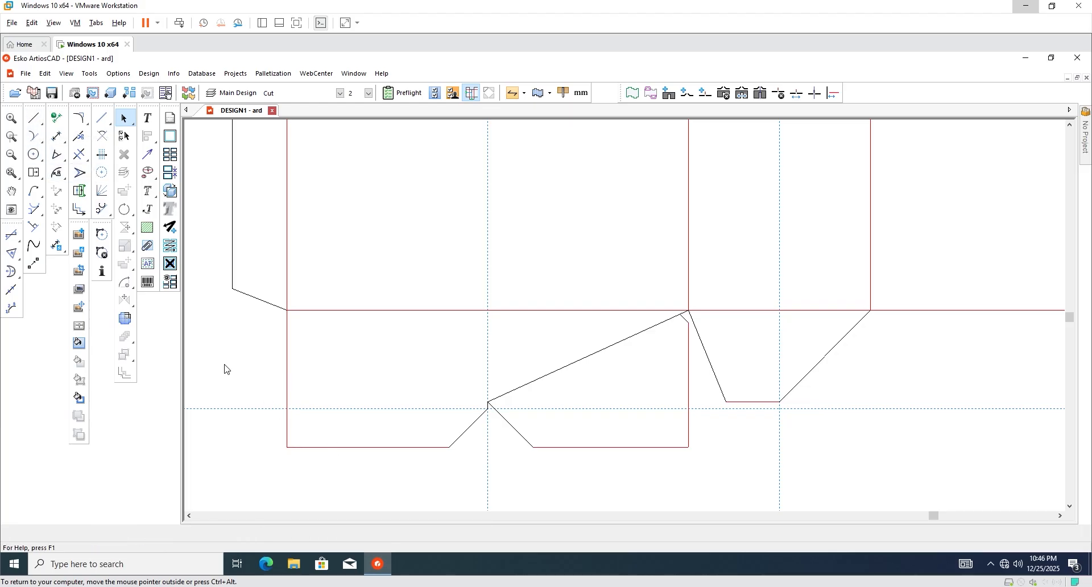
{"action": "left_click", "coordinate": [287, 447]}
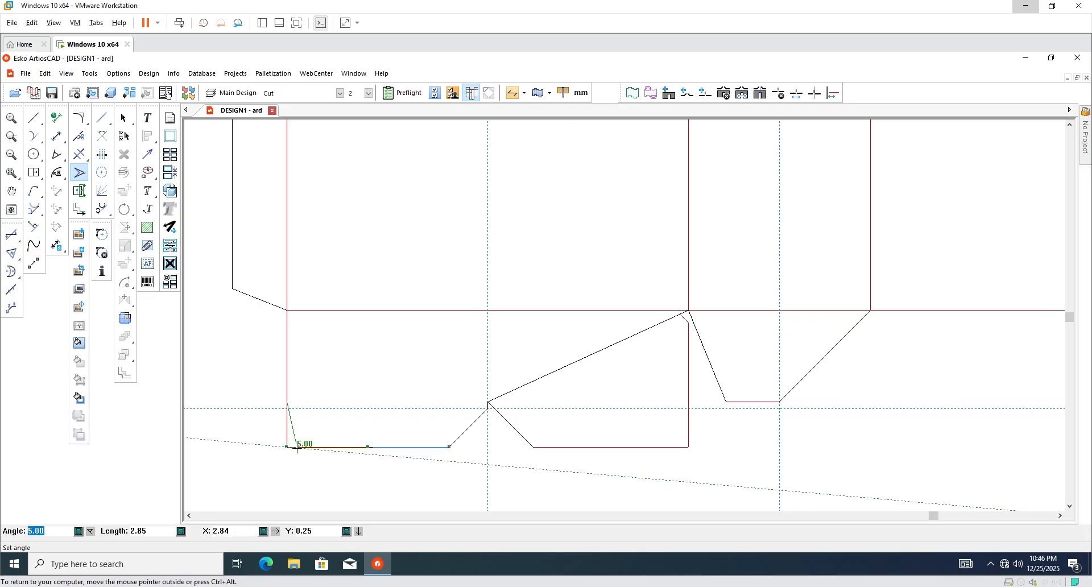
{"action": "key", "text": "Escape"}
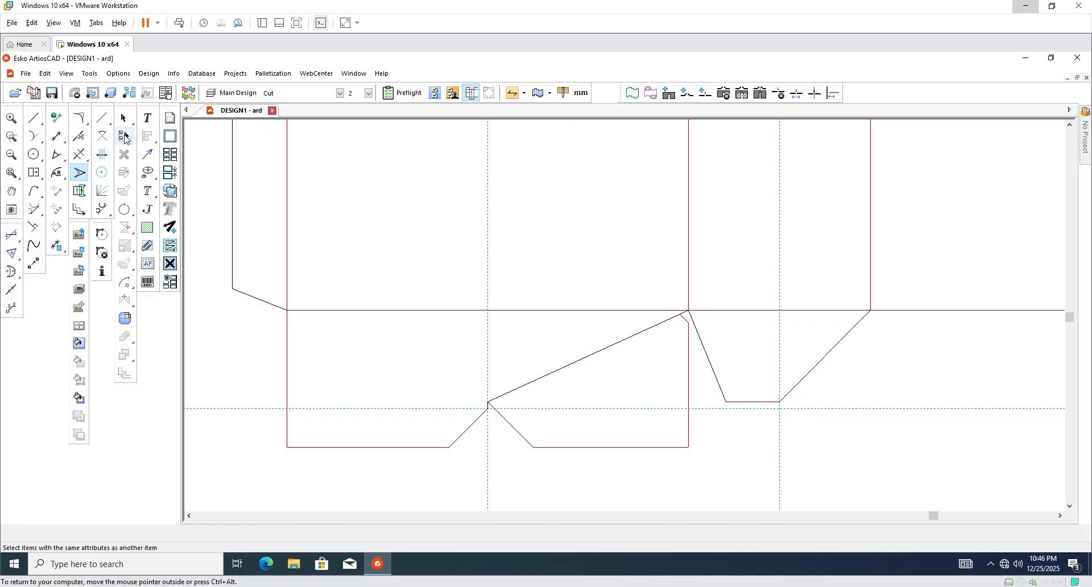
{"action": "key", "text": "Escape"}
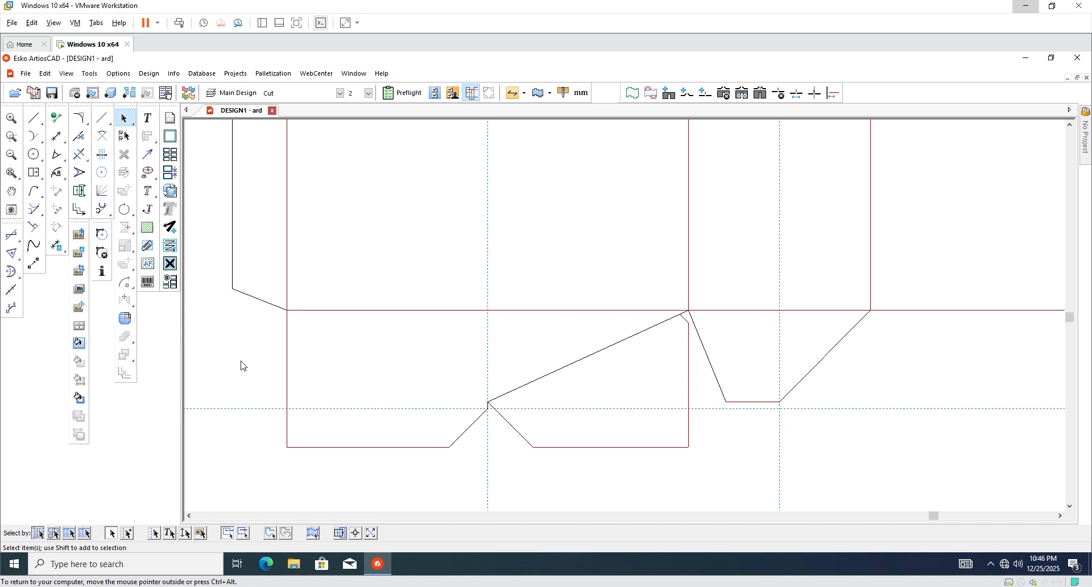
{"action": "left_click", "coordinate": [34, 118]}
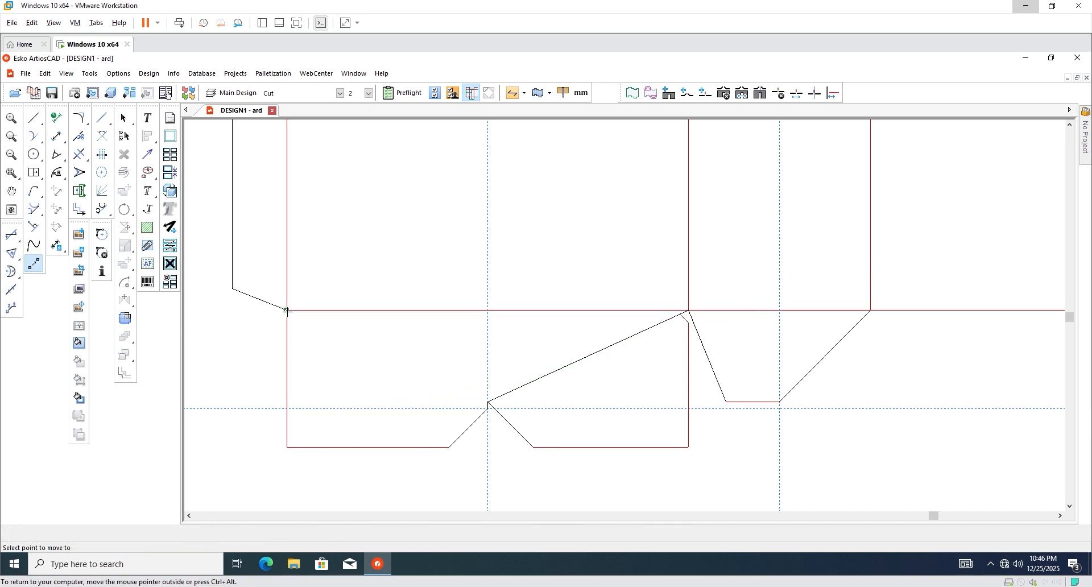
{"action": "left_click", "coordinate": [286, 311]}
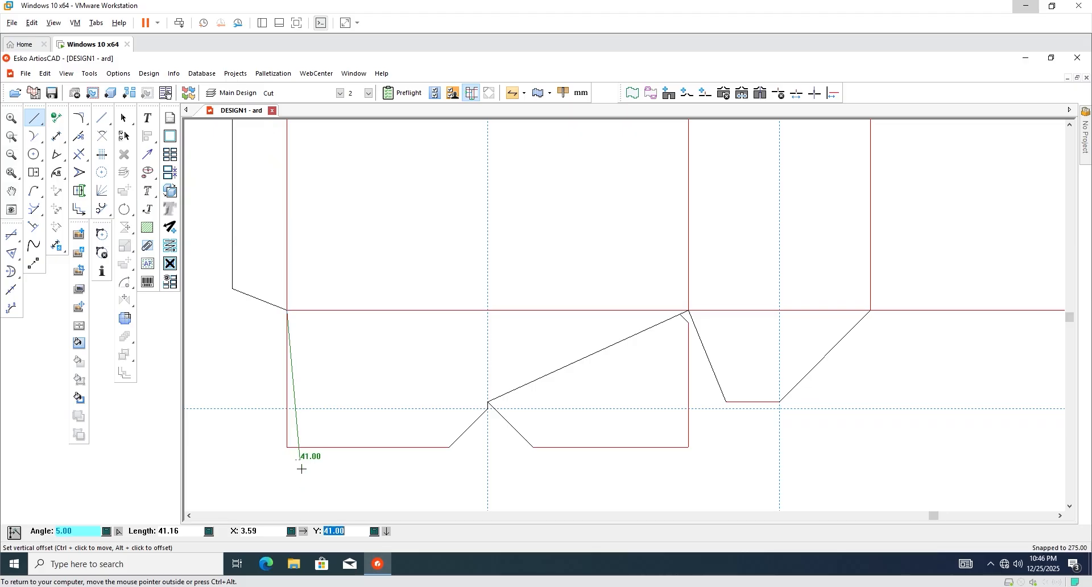
{"action": "left_click", "coordinate": [313, 473]}
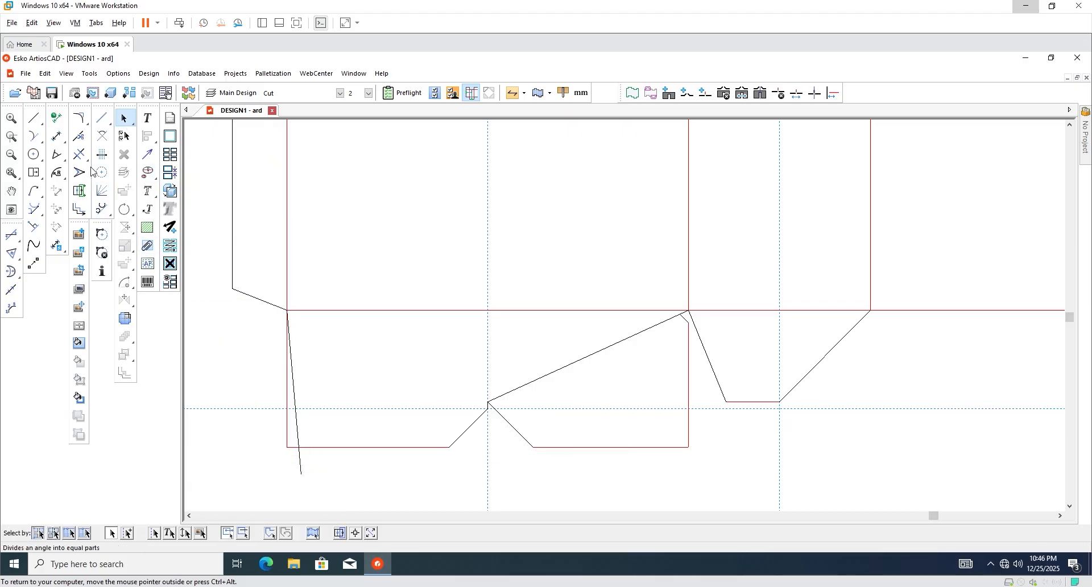
Trim away the old vertical flap edge and the leftover stubs below it.
{"action": "left_click", "coordinate": [80, 154]}
{"action": "scroll", "coordinate": [286, 373], "scroll_direction": "up", "scroll_amount": 1}
{"action": "left_click", "coordinate": [294, 374]}
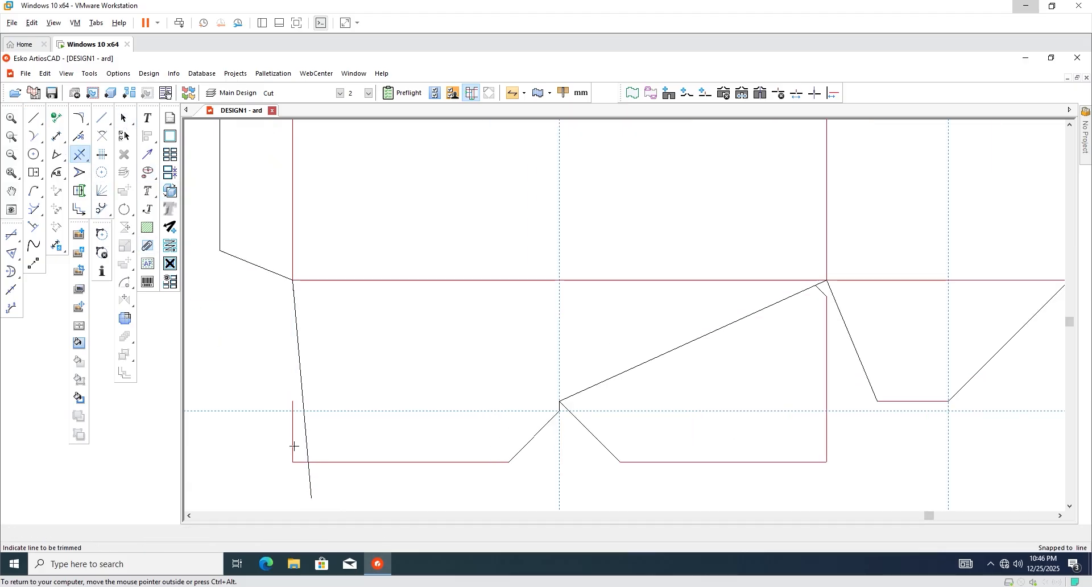
{"action": "left_click", "coordinate": [296, 464]}
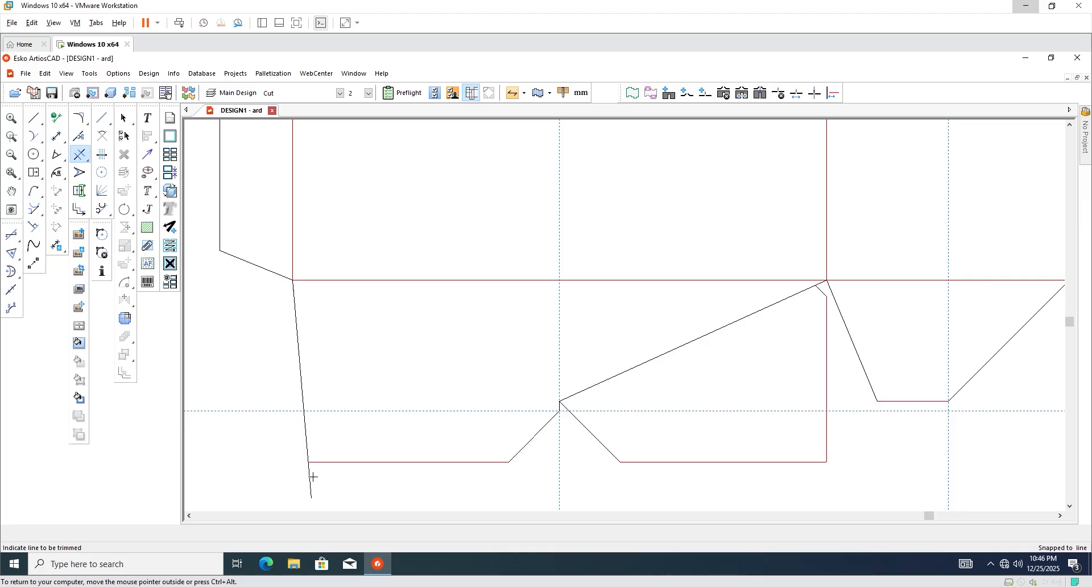
{"action": "left_click", "coordinate": [312, 477]}
{"action": "scroll", "coordinate": [299, 433], "scroll_direction": "down", "scroll_amount": 7}
{"action": "scroll", "coordinate": [550, 409], "scroll_direction": "up", "scroll_amount": 5}
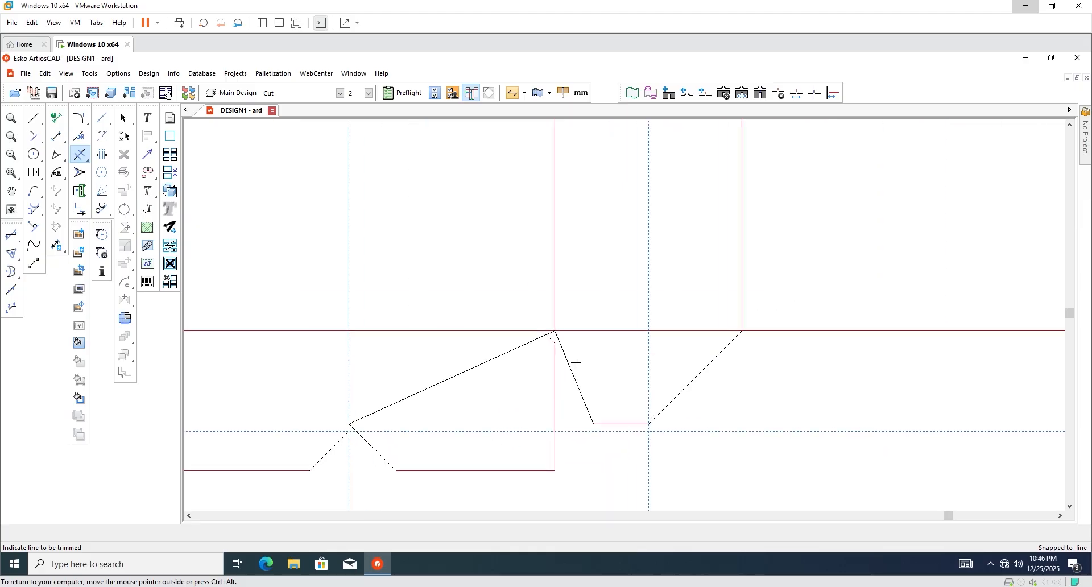
{"action": "scroll", "coordinate": [561, 436], "scroll_direction": "down", "scroll_amount": 2}
{"action": "scroll", "coordinate": [557, 464], "scroll_direction": "up", "scroll_amount": 2}
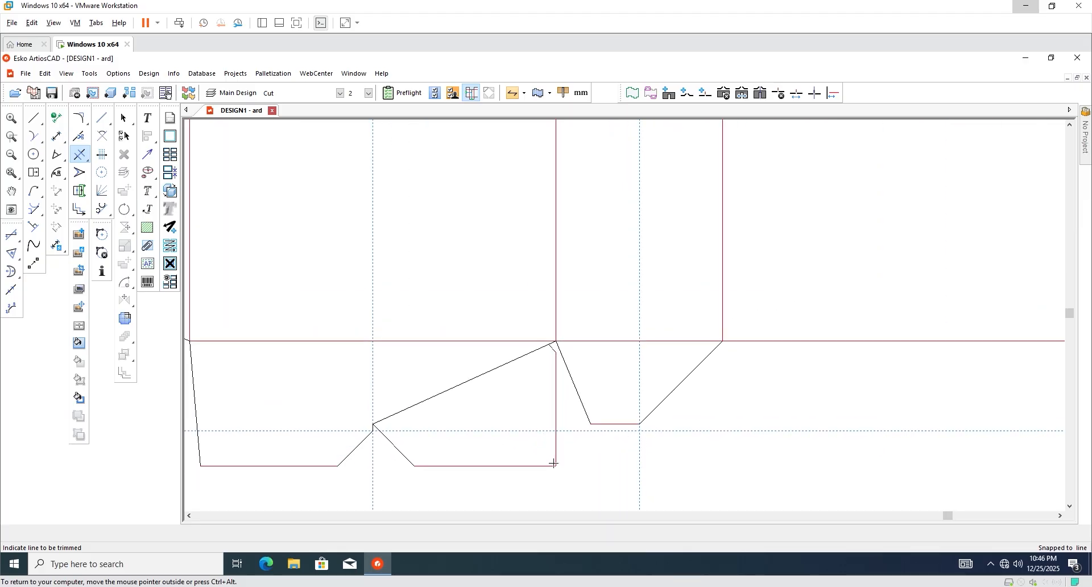
{"action": "left_click", "coordinate": [80, 172]}
{"action": "scroll", "coordinate": [550, 439], "scroll_direction": "up", "scroll_amount": 1}
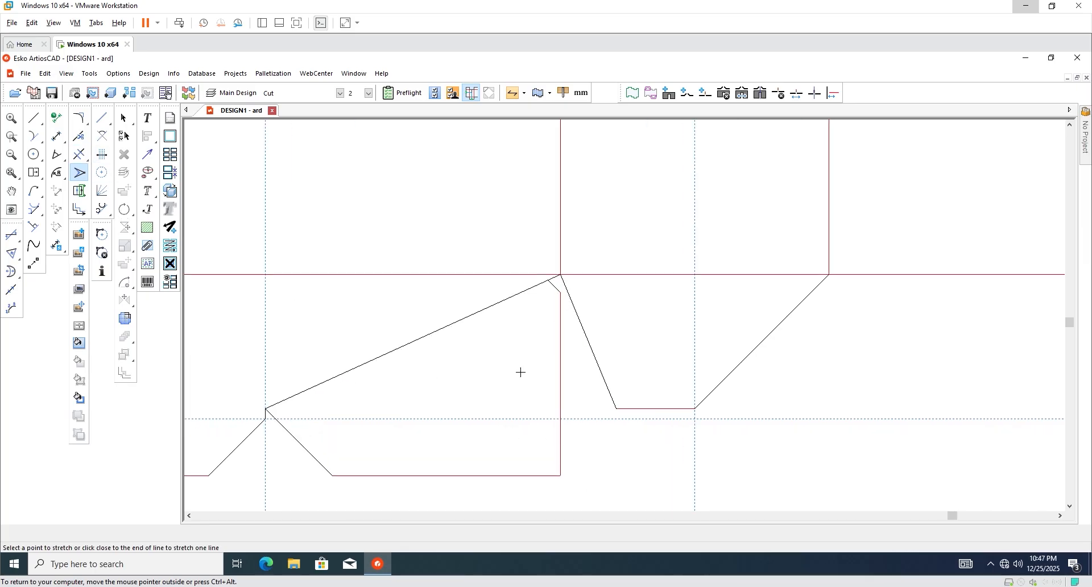
{"action": "key", "text": "o"}
{"action": "scroll", "coordinate": [548, 336], "scroll_direction": "up", "scroll_amount": 2}
Add a 1.00 offset guide line beside the flap's right vertical edge.
{"action": "left_click", "coordinate": [566, 335]}
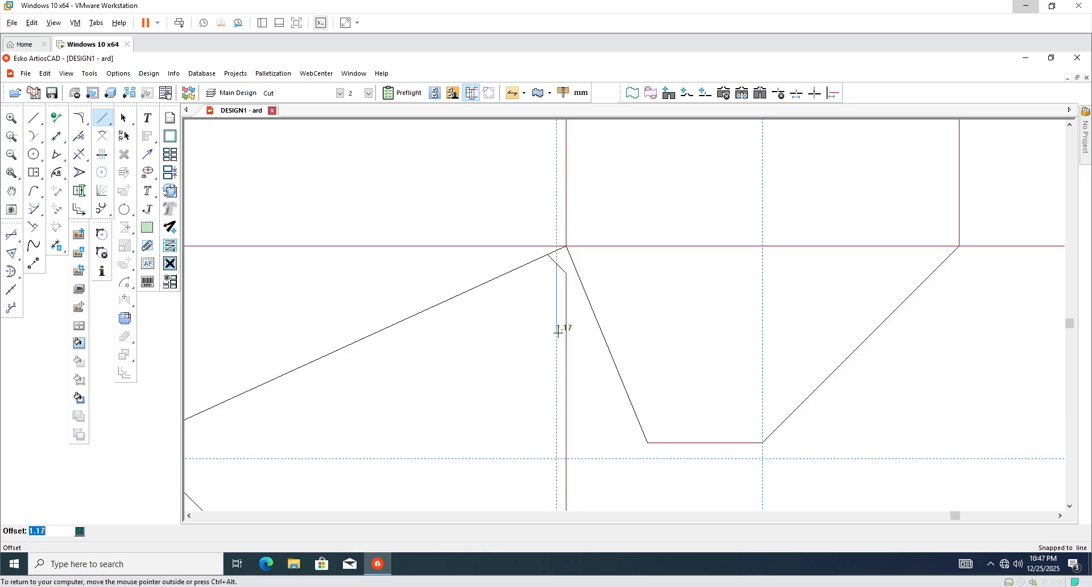
{"action": "scroll", "coordinate": [560, 327], "scroll_direction": "up", "scroll_amount": 2}
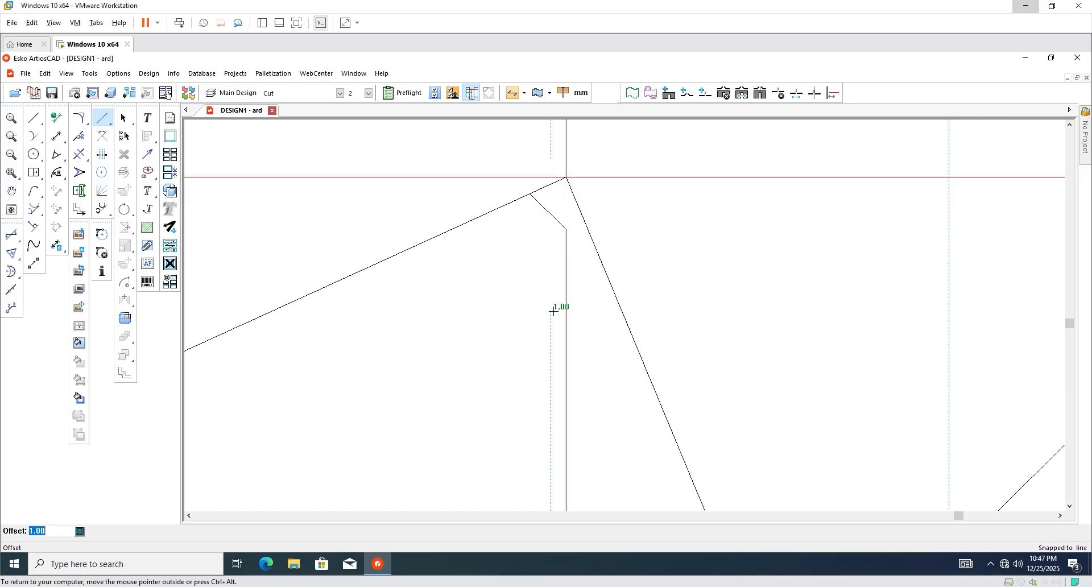
{"action": "left_click", "coordinate": [553, 311]}
{"action": "scroll", "coordinate": [560, 324], "scroll_direction": "down", "scroll_amount": 3}
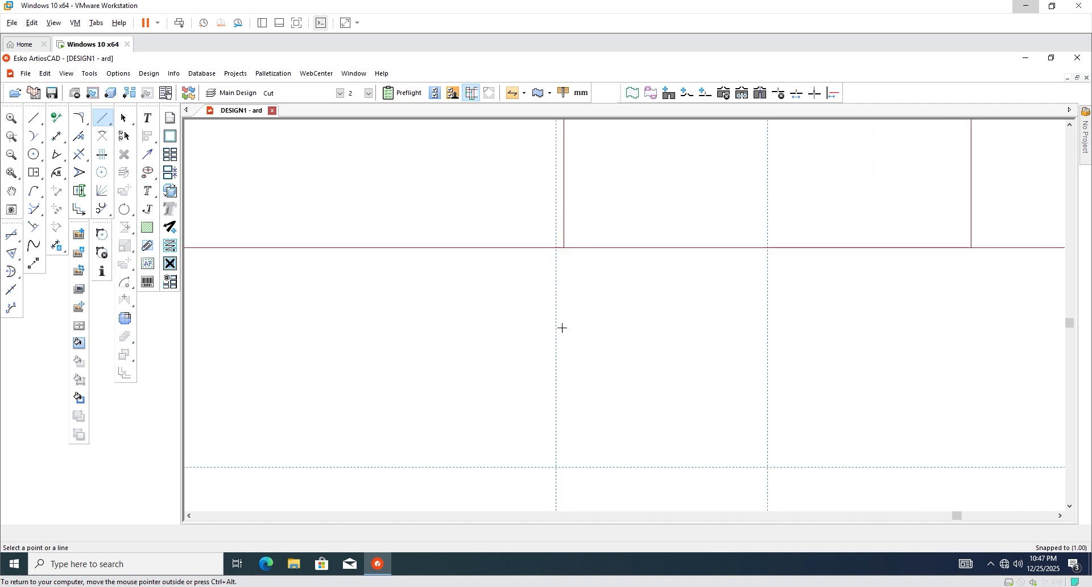
{"action": "scroll", "coordinate": [564, 304], "scroll_direction": "down", "scroll_amount": 2}
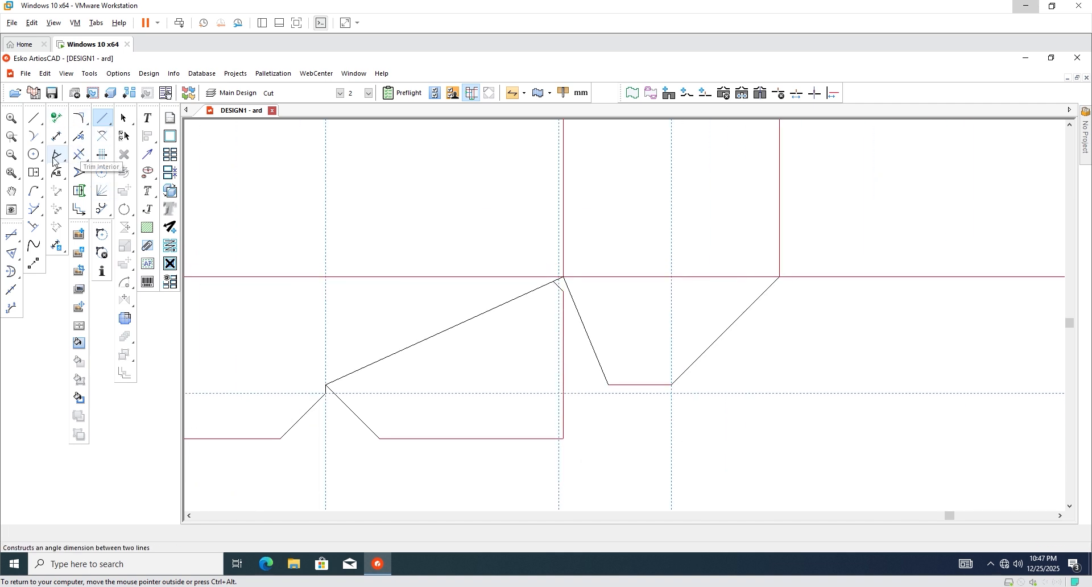
Stretch the flap's upper corner endpoint at a 10° angle.
{"action": "left_click", "coordinate": [79, 171]}
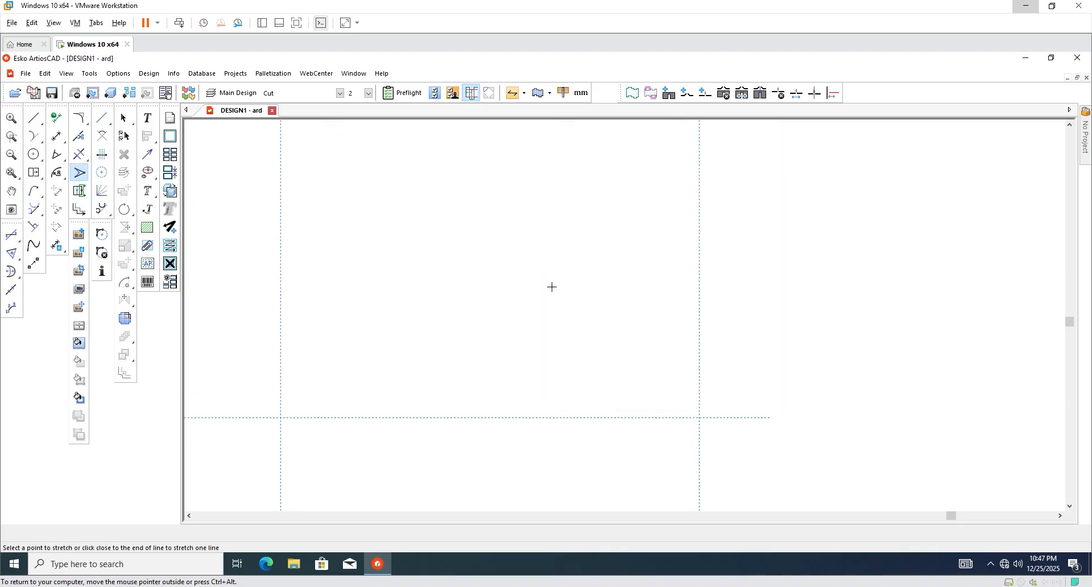
{"action": "left_click", "coordinate": [573, 293]}
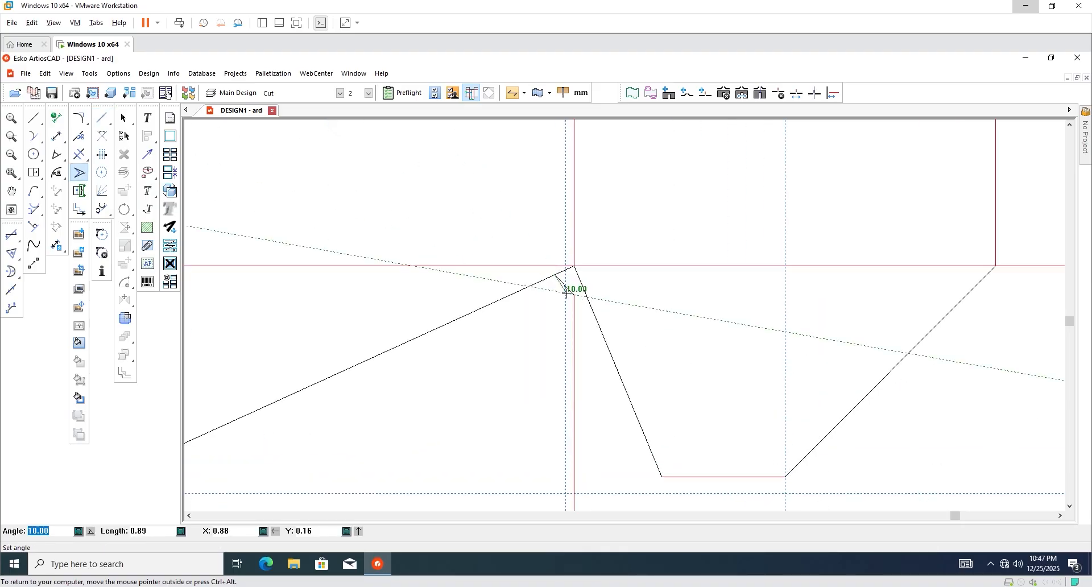
{"action": "left_click", "coordinate": [567, 293]}
{"action": "left_click", "coordinate": [564, 293]}
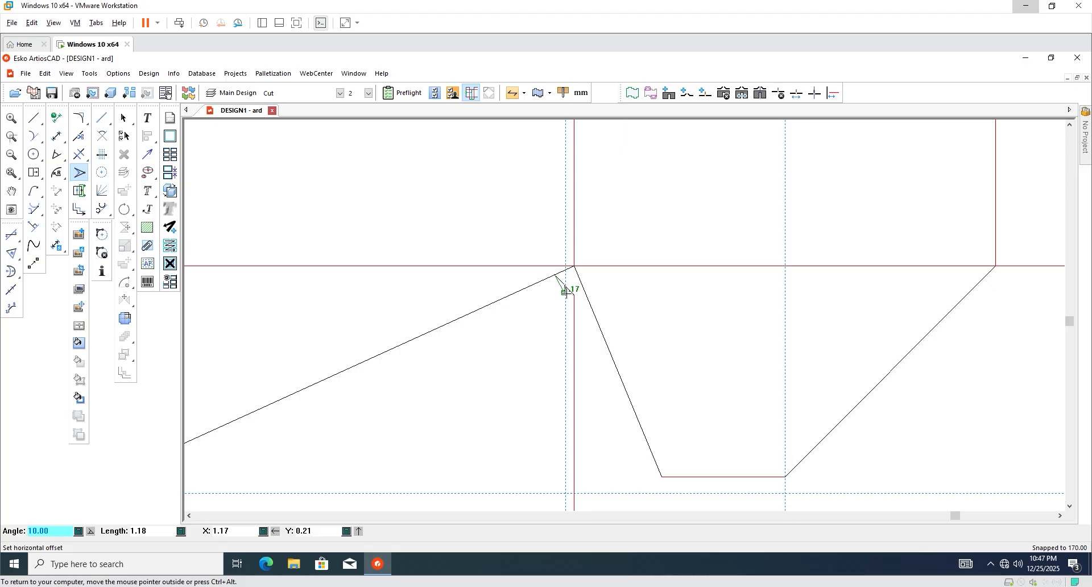
{"action": "scroll", "coordinate": [566, 398], "scroll_direction": "down", "scroll_amount": 3}
{"action": "scroll", "coordinate": [579, 407], "scroll_direction": "up", "scroll_amount": 3}
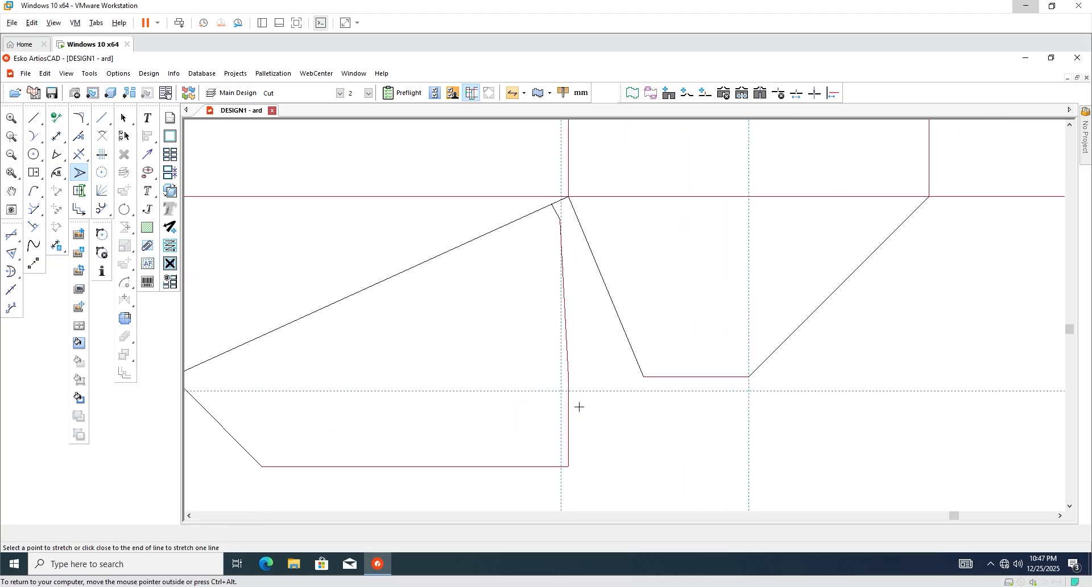
Stretch the flap's bottom corner and a point on the edge, the latter at 20°.
{"action": "left_click", "coordinate": [569, 467]}
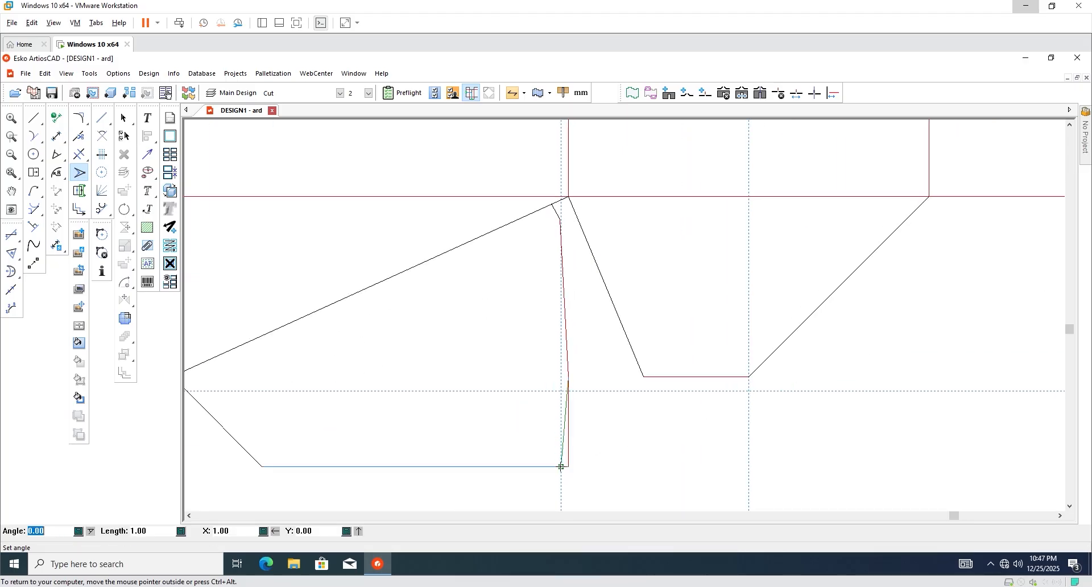
{"action": "left_click", "coordinate": [561, 466]}
{"action": "scroll", "coordinate": [569, 377], "scroll_direction": "up", "scroll_amount": 2}
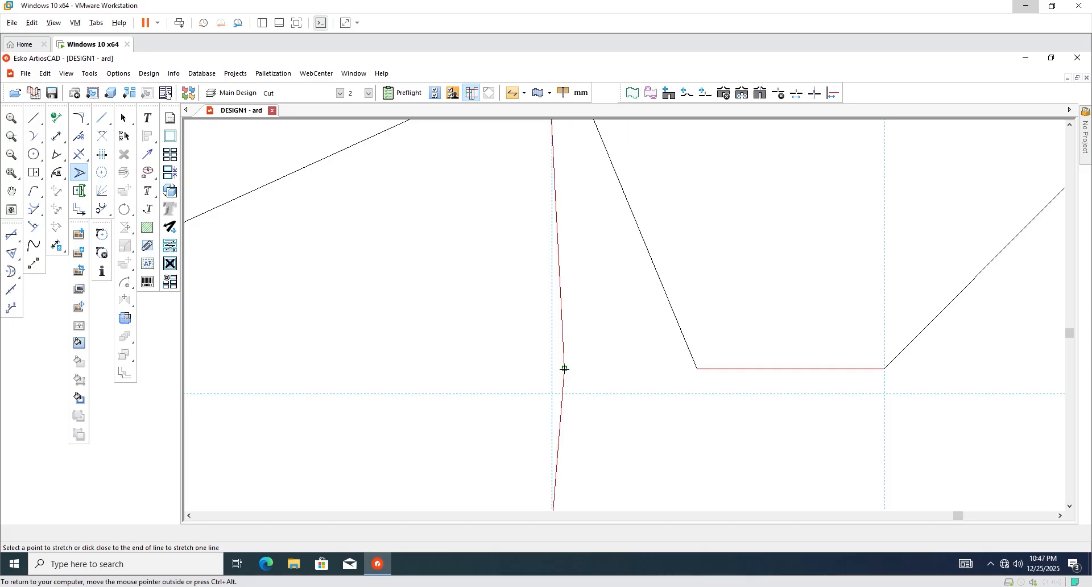
{"action": "left_click", "coordinate": [564, 368]}
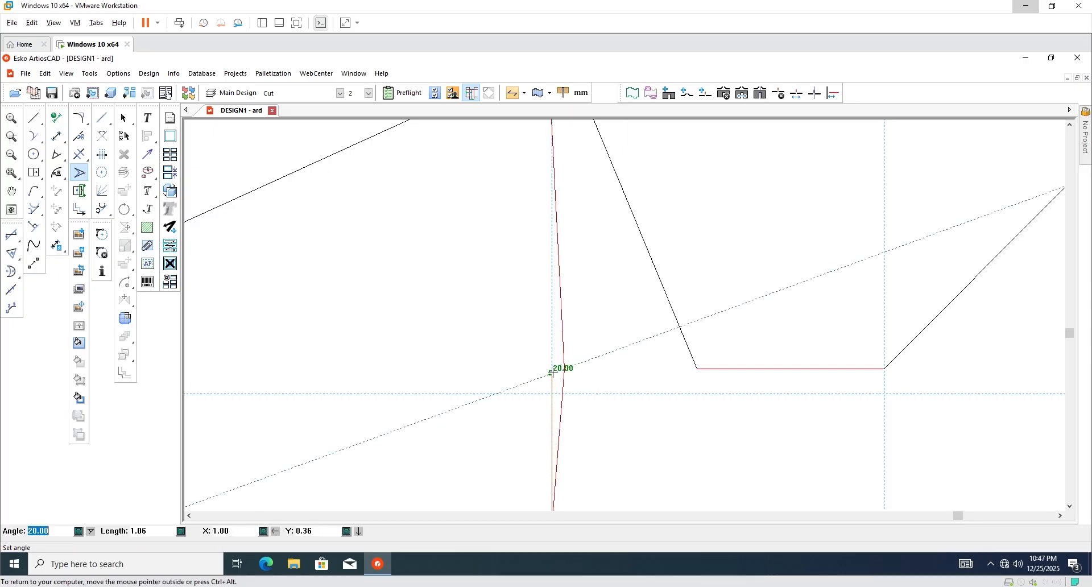
{"action": "left_click", "coordinate": [554, 372]}
{"action": "scroll", "coordinate": [547, 388], "scroll_direction": "down", "scroll_amount": 2}
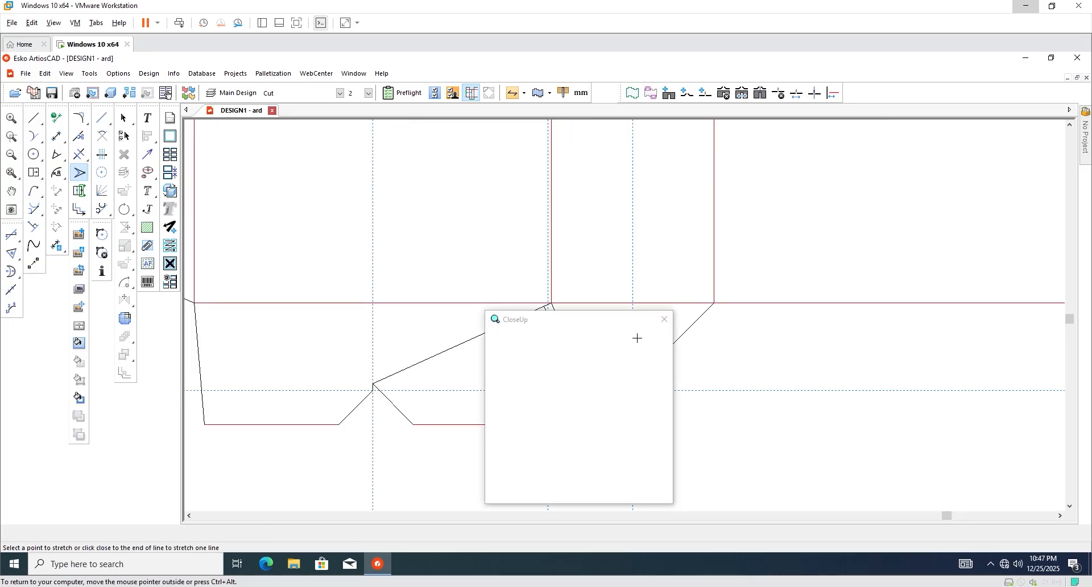
{"action": "left_click", "coordinate": [661, 320]}
{"action": "scroll", "coordinate": [558, 347], "scroll_direction": "up", "scroll_amount": 3}
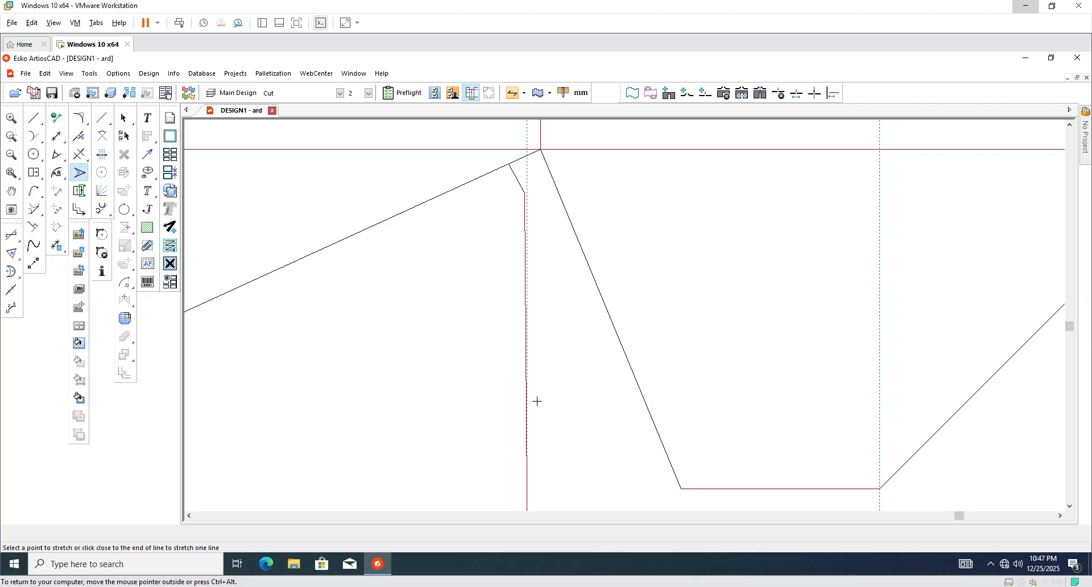
{"action": "scroll", "coordinate": [535, 307], "scroll_direction": "down", "scroll_amount": 3}
{"action": "key", "text": "Escape"}
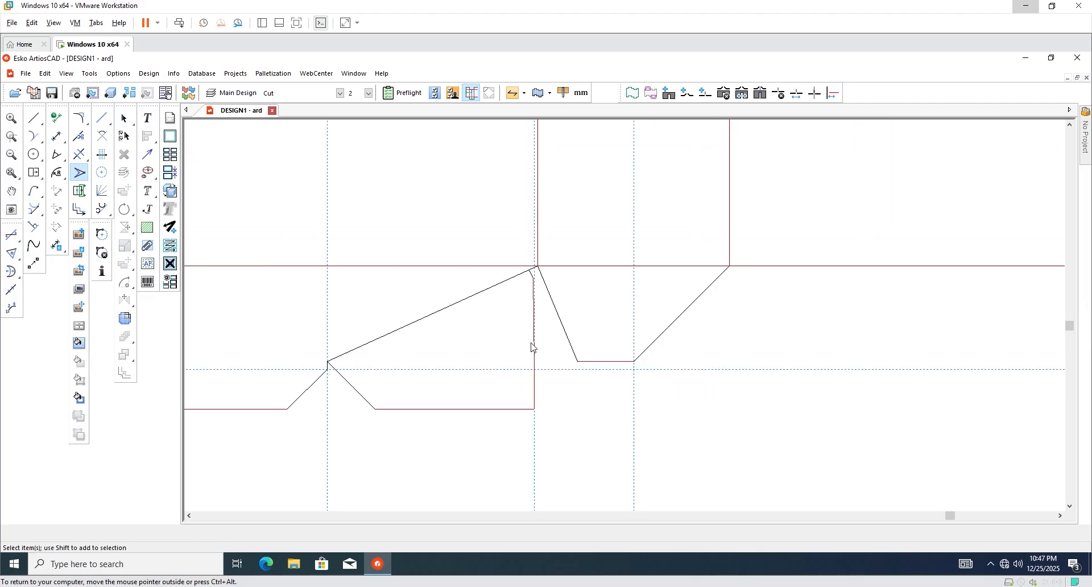
Delete the vertical crease line and start a new line from the red line's endpoint with Move to Point.
{"action": "scroll", "coordinate": [543, 350], "scroll_direction": "up", "scroll_amount": 1}
{"action": "left_click_drag", "start_coordinate": [540, 277], "coordinate": [516, 403]}
{"action": "key", "text": "Delete"}
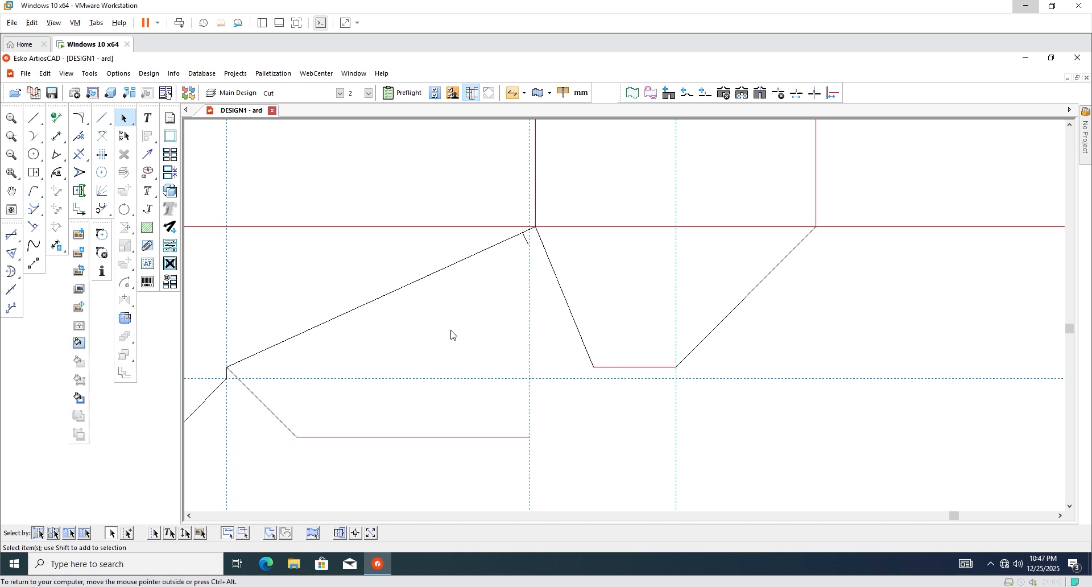
{"action": "left_click", "coordinate": [34, 118]}
{"action": "key", "text": "ctrl+m"}
{"action": "scroll", "coordinate": [552, 401], "scroll_direction": "up", "scroll_amount": 2}
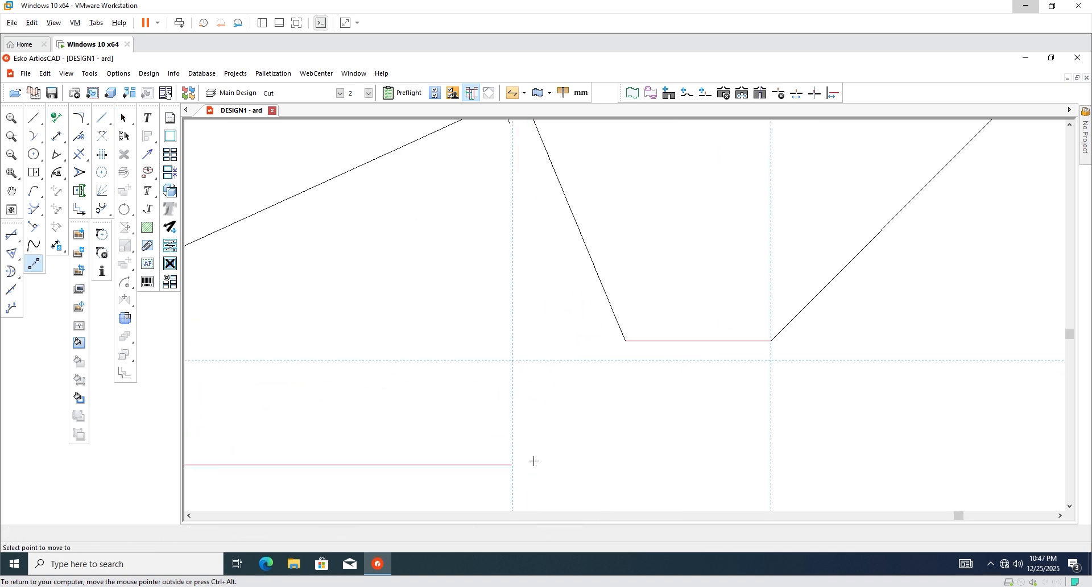
{"action": "left_click", "coordinate": [511, 465]}
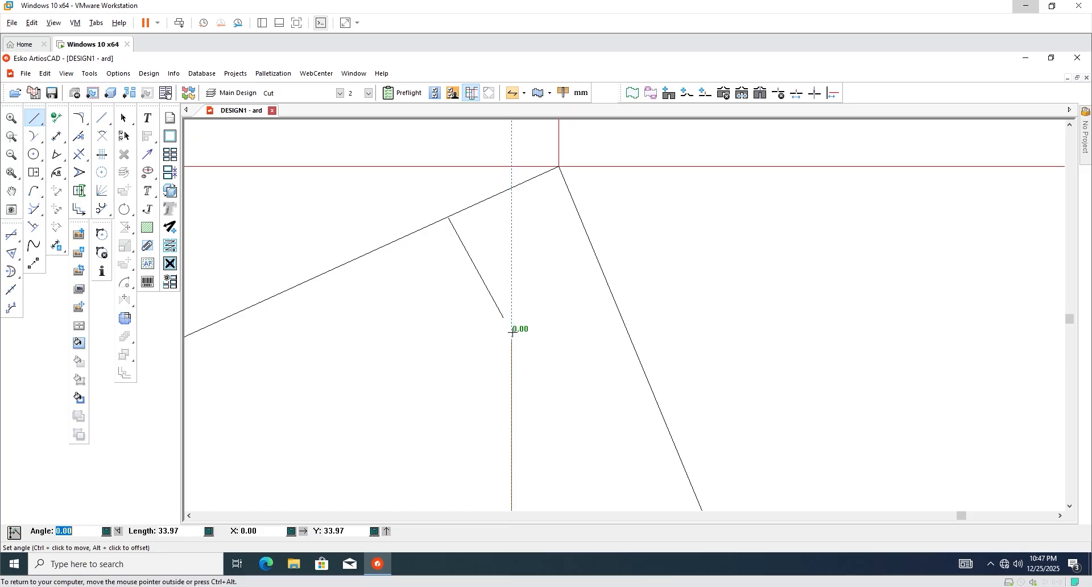
Draw a vertical edge line and a short 30° connecting line up to the relief notch.
{"action": "key", "text": "Tab"}
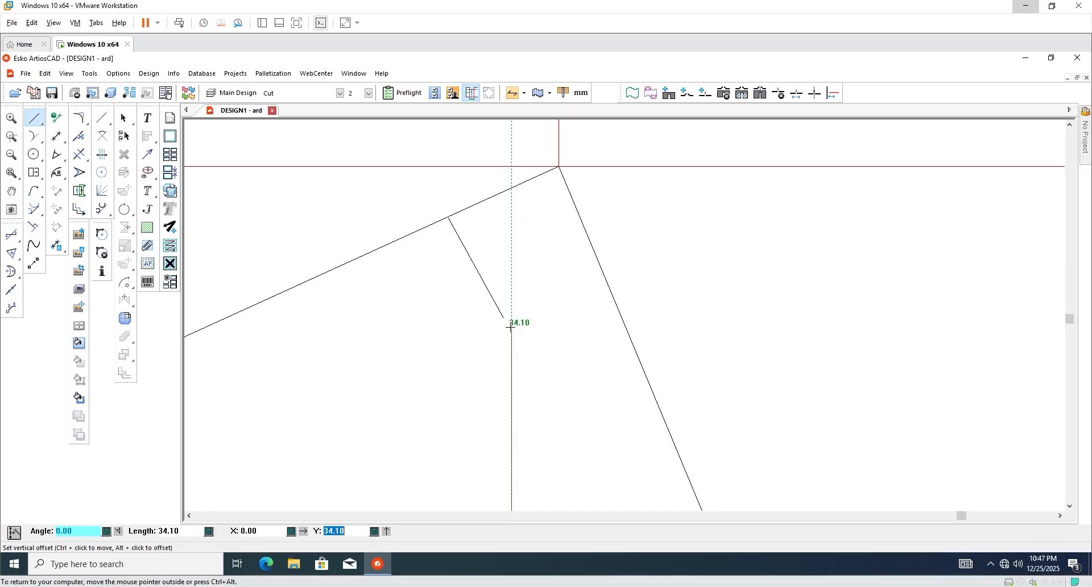
{"action": "left_click", "coordinate": [511, 327]}
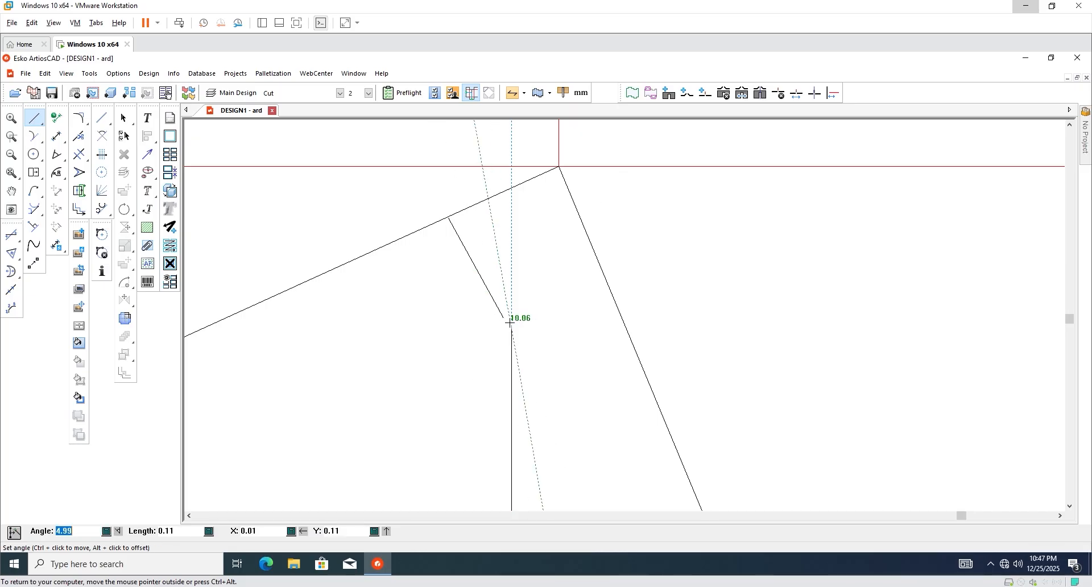
{"action": "left_click", "coordinate": [444, 206]}
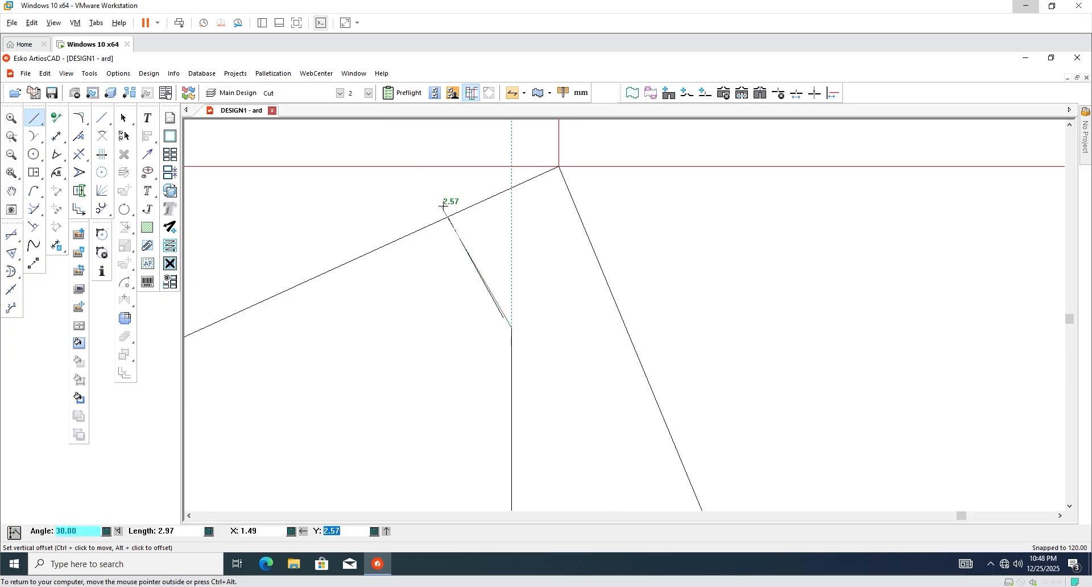
{"action": "left_click", "coordinate": [444, 206]}
Delete the stray left slanted line at the bottom-flap junction.
{"action": "left_click", "coordinate": [123, 119]}
{"action": "scroll", "coordinate": [502, 271], "scroll_direction": "up", "scroll_amount": 2}
{"action": "left_click", "coordinate": [504, 346]}
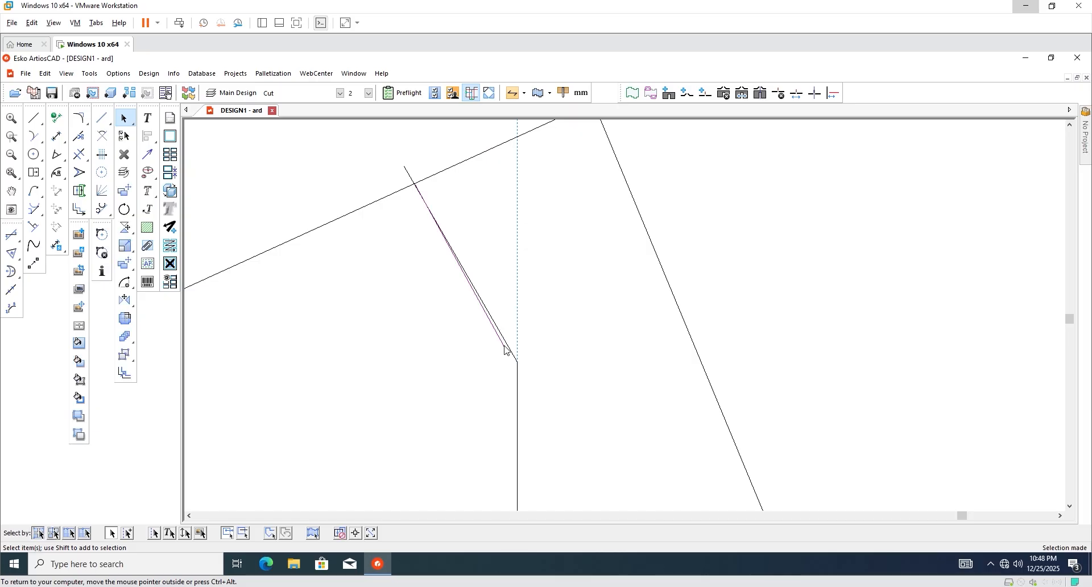
{"action": "key", "text": "Delete"}
{"action": "scroll", "coordinate": [418, 212], "scroll_direction": "down", "scroll_amount": 1}
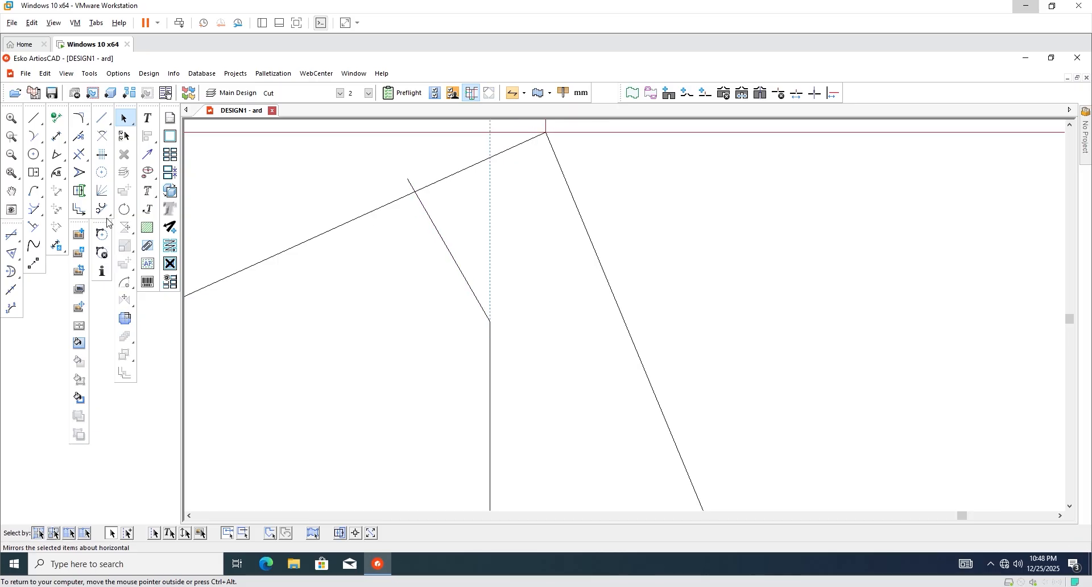
{"action": "left_click", "coordinate": [82, 160]}
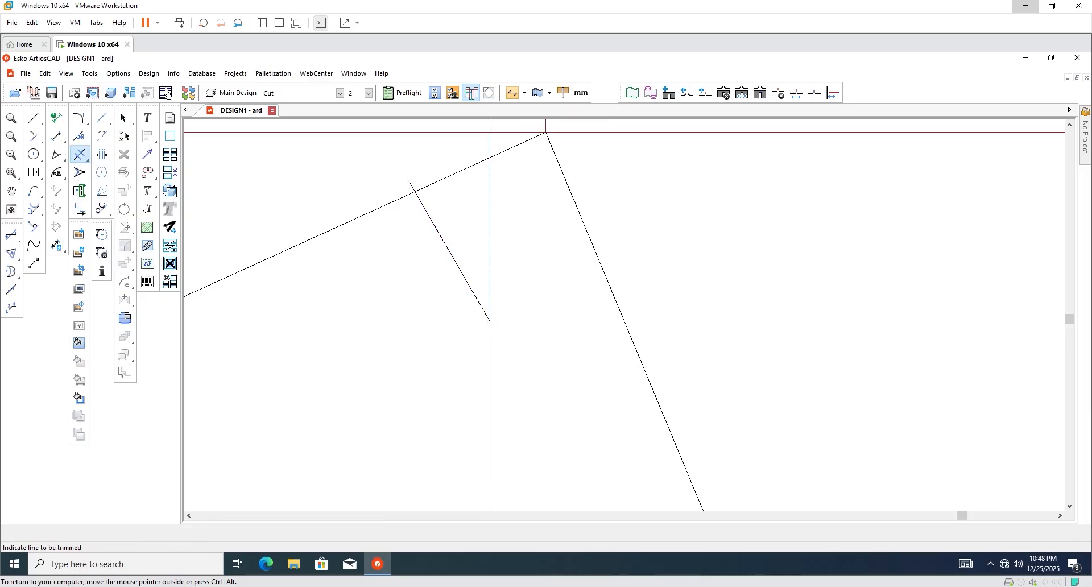
{"action": "scroll", "coordinate": [556, 302], "scroll_direction": "down", "scroll_amount": 4}
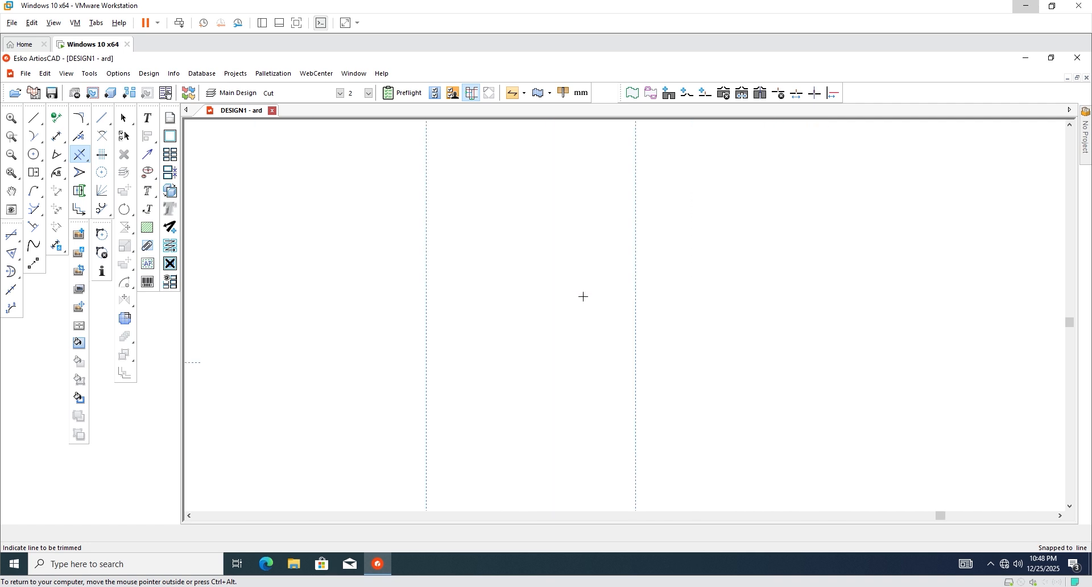
{"action": "left_click", "coordinate": [123, 118]}
{"action": "scroll", "coordinate": [395, 388], "scroll_direction": "down", "scroll_amount": 2}
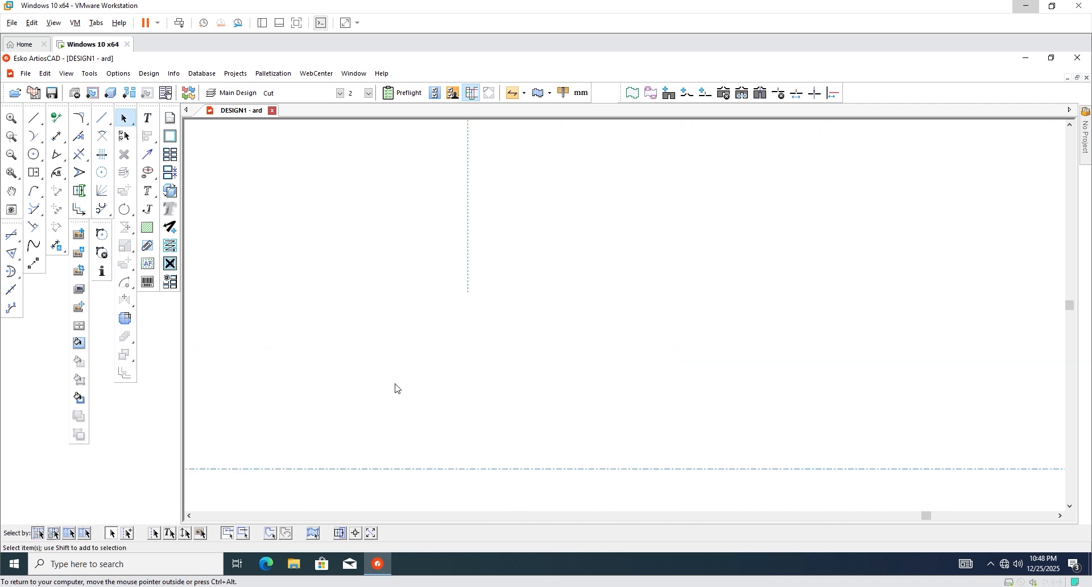
{"action": "scroll", "coordinate": [471, 382], "scroll_direction": "up", "scroll_amount": 4}
{"action": "scroll", "coordinate": [424, 360], "scroll_direction": "down", "scroll_amount": 2}
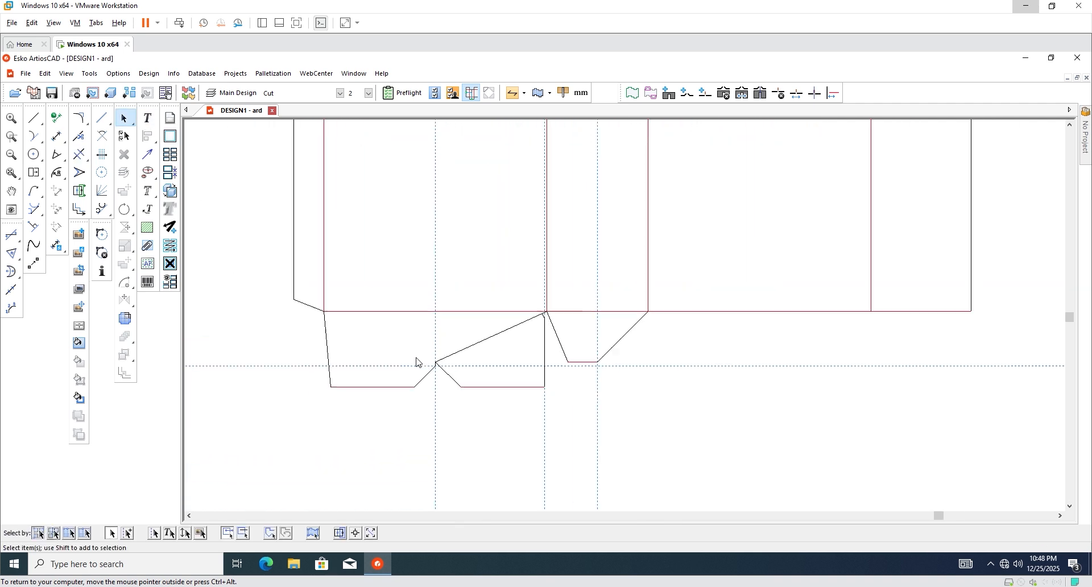
{"action": "scroll", "coordinate": [472, 319], "scroll_direction": "up", "scroll_amount": 2}
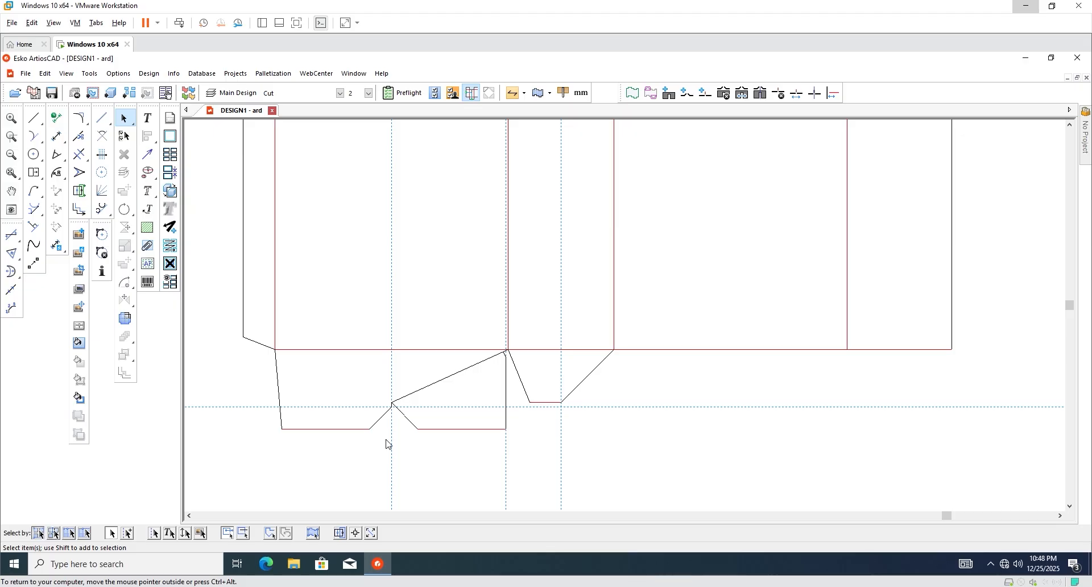
{"action": "scroll", "coordinate": [400, 399], "scroll_direction": "up", "scroll_amount": 2}
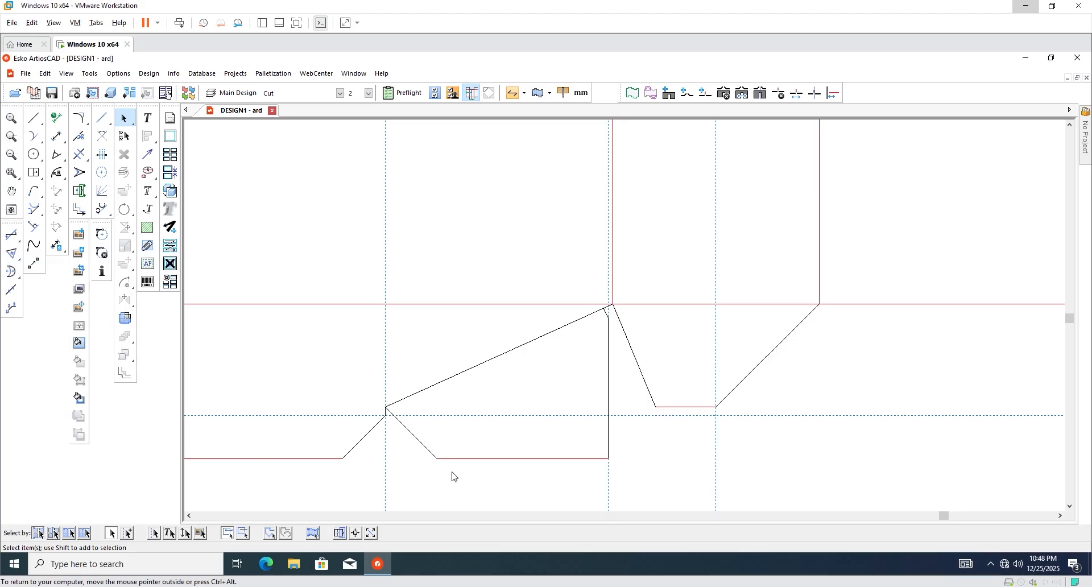
{"action": "scroll", "coordinate": [606, 322], "scroll_direction": "up", "scroll_amount": 3}
{"action": "scroll", "coordinate": [599, 365], "scroll_direction": "down", "scroll_amount": 6}
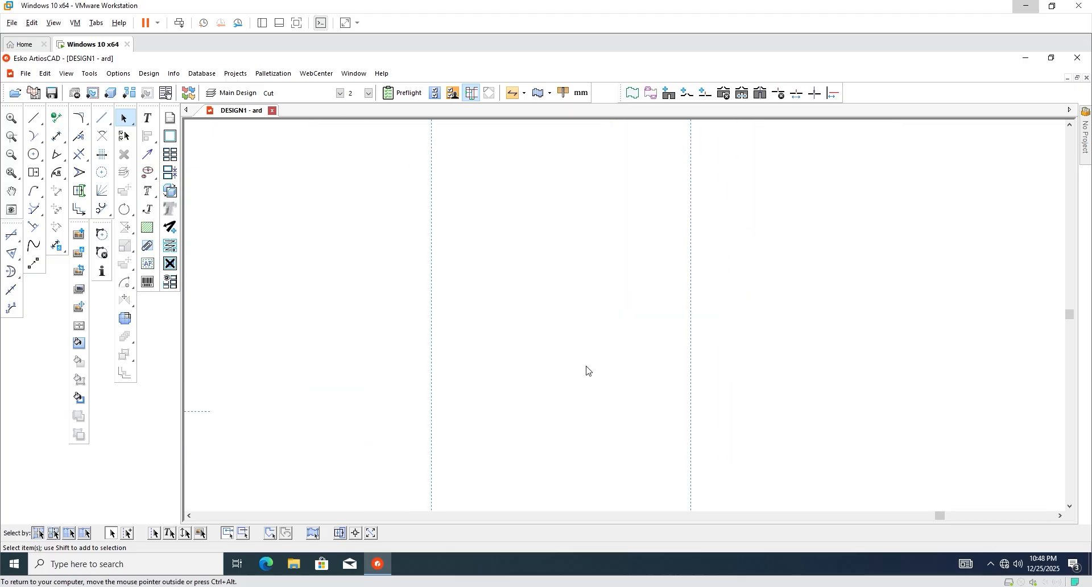
{"action": "scroll", "coordinate": [407, 425], "scroll_direction": "up", "scroll_amount": 6}
{"action": "scroll", "coordinate": [478, 378], "scroll_direction": "up", "scroll_amount": 2}
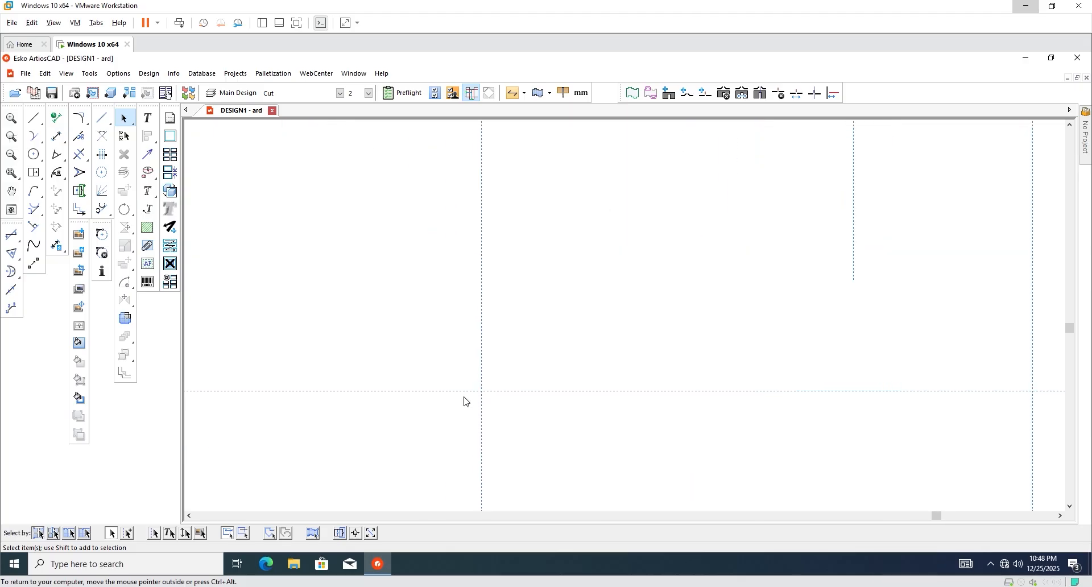
{"action": "scroll", "coordinate": [501, 393], "scroll_direction": "down", "scroll_amount": 2}
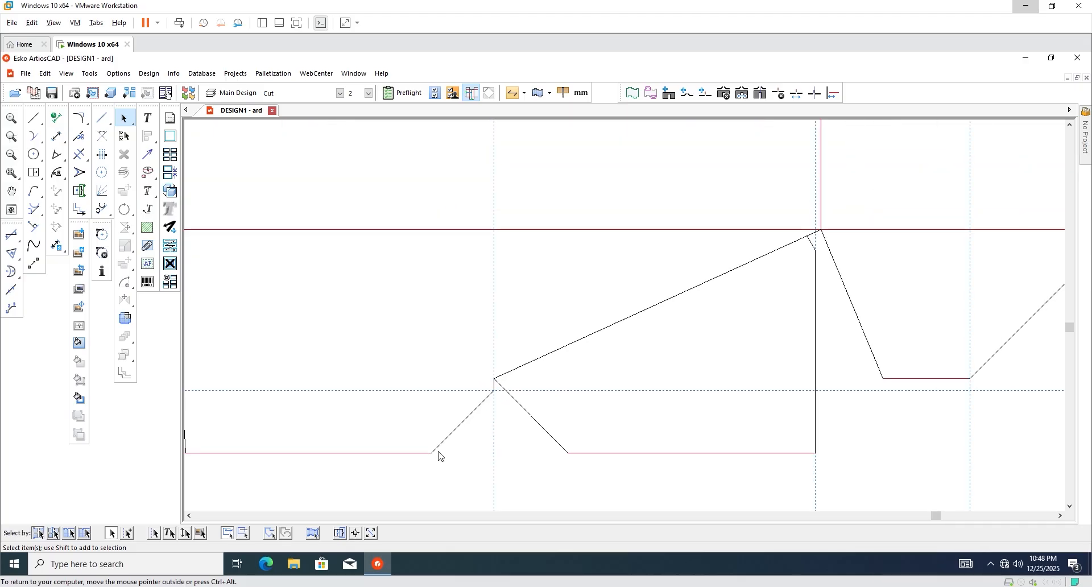
{"action": "scroll", "coordinate": [451, 456], "scroll_direction": "down", "scroll_amount": 2}
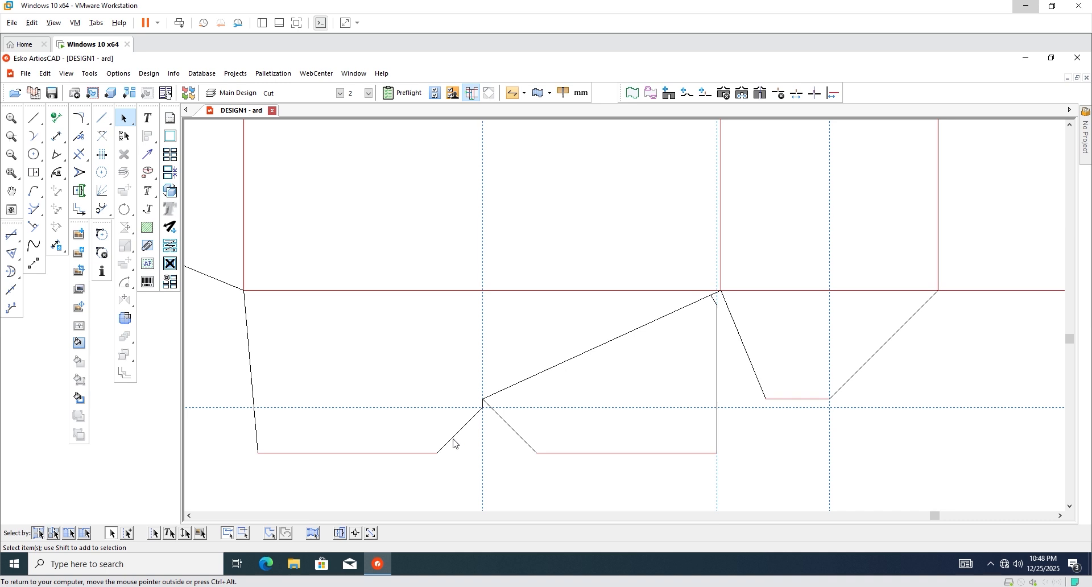
{"action": "scroll", "coordinate": [455, 444], "scroll_direction": "down", "scroll_amount": 1}
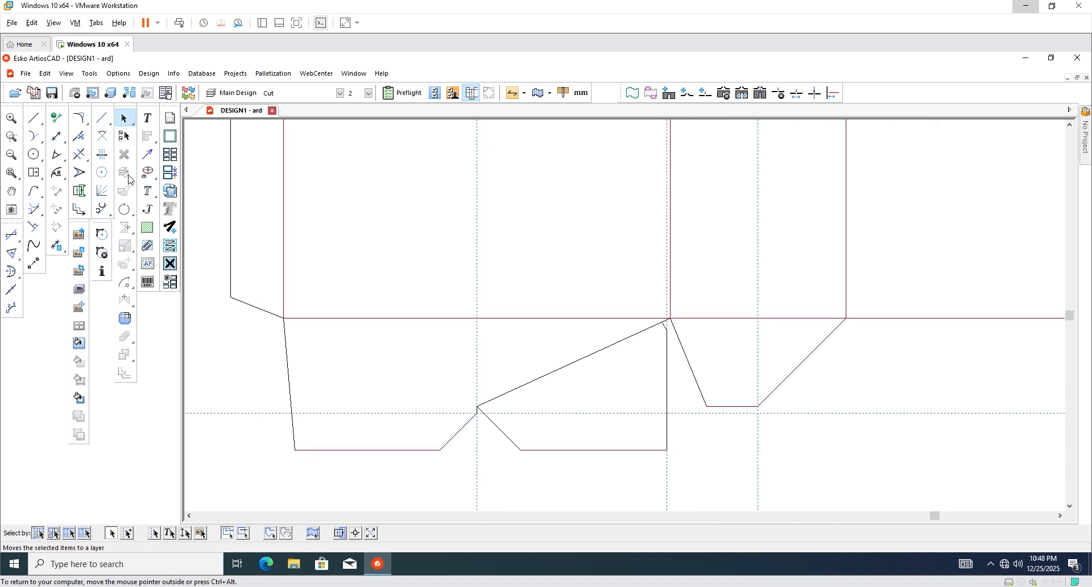
Blend the flap's short vertical edge into the diagonal with a 2.00 radius.
{"action": "left_click", "coordinate": [80, 118]}
{"action": "scroll", "coordinate": [332, 423], "scroll_direction": "up", "scroll_amount": 1}
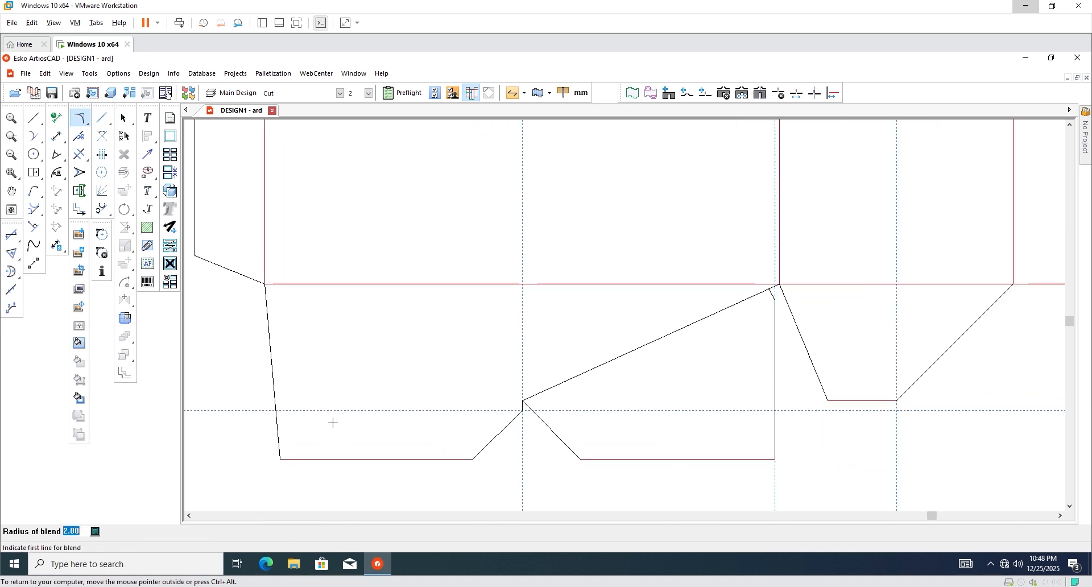
{"action": "scroll", "coordinate": [502, 385], "scroll_direction": "up", "scroll_amount": 6}
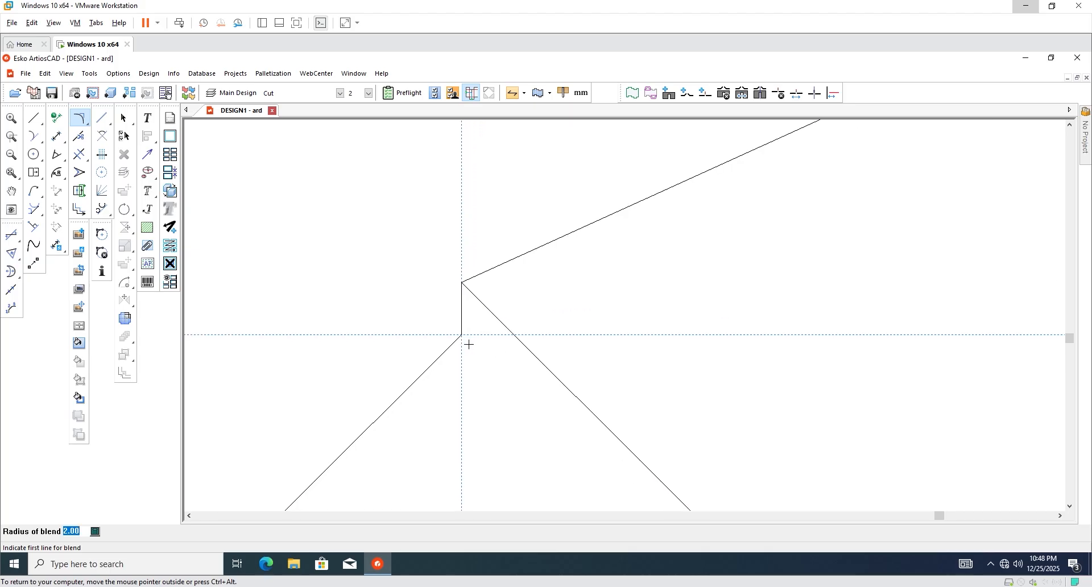
{"action": "left_click", "coordinate": [461, 321]}
{"action": "left_click", "coordinate": [457, 340]}
{"action": "scroll", "coordinate": [470, 377], "scroll_direction": "down", "scroll_amount": 4}
{"action": "scroll", "coordinate": [407, 418], "scroll_direction": "down", "scroll_amount": 1}
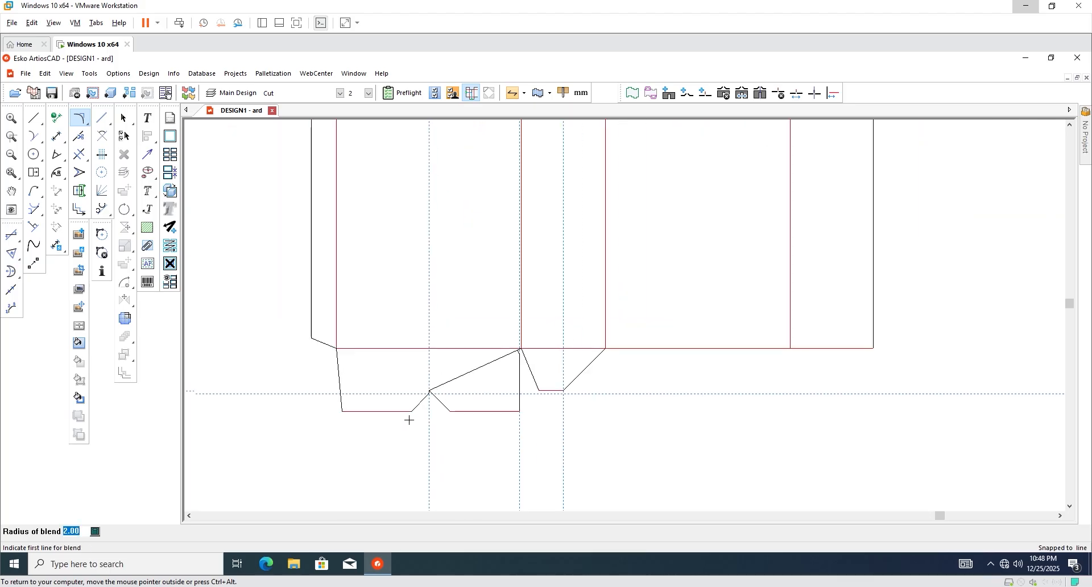
{"action": "scroll", "coordinate": [577, 383], "scroll_direction": "up", "scroll_amount": 4}
{"action": "left_click", "coordinate": [124, 118]}
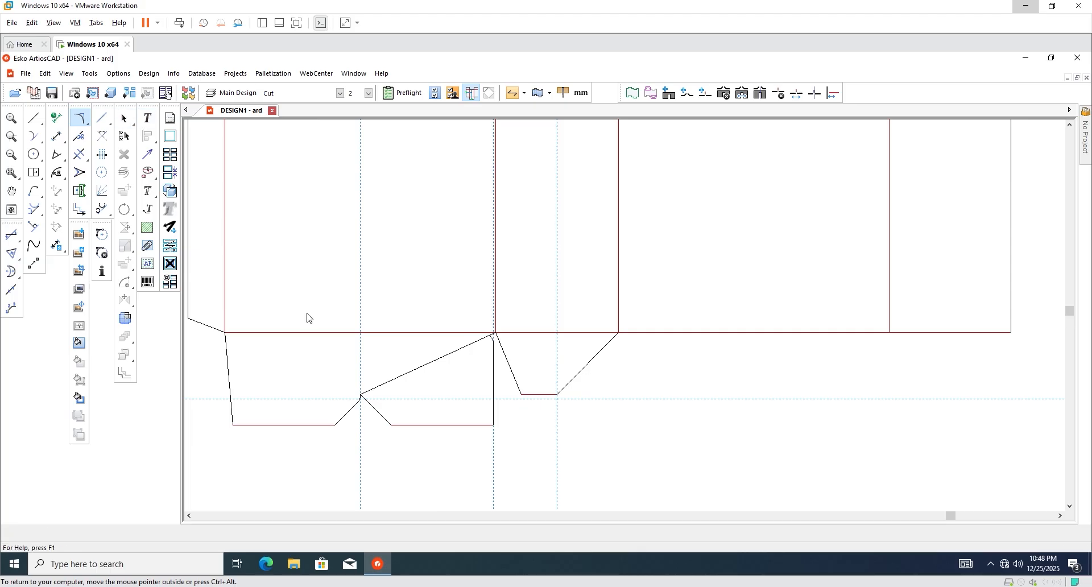
{"action": "scroll", "coordinate": [440, 438], "scroll_direction": "down", "scroll_amount": 4}
{"action": "scroll", "coordinate": [450, 367], "scroll_direction": "down", "scroll_amount": 2}
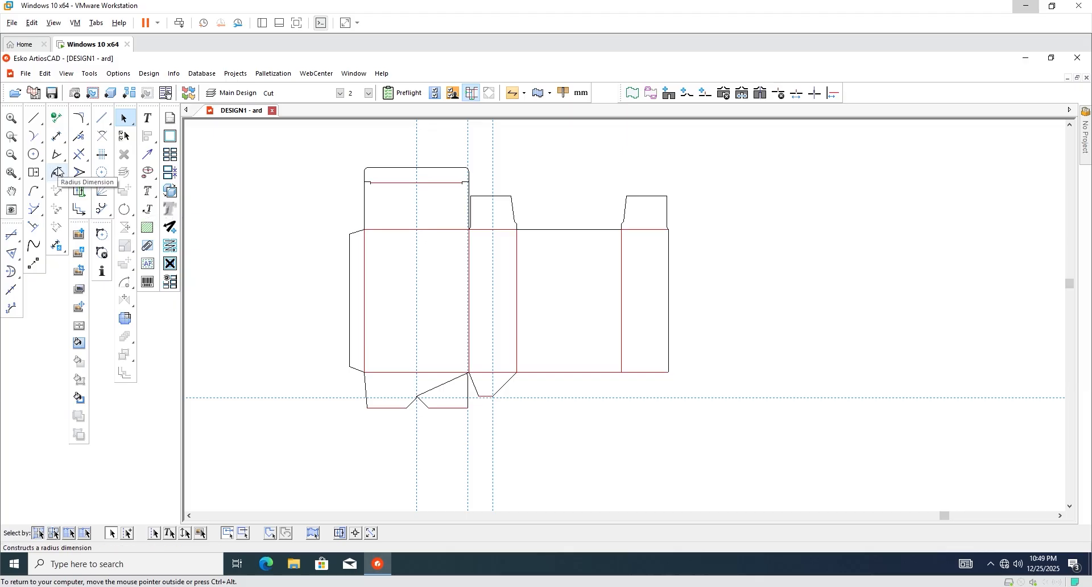
Delete the horizontal dashed guide line.
{"action": "left_click", "coordinate": [128, 534]}
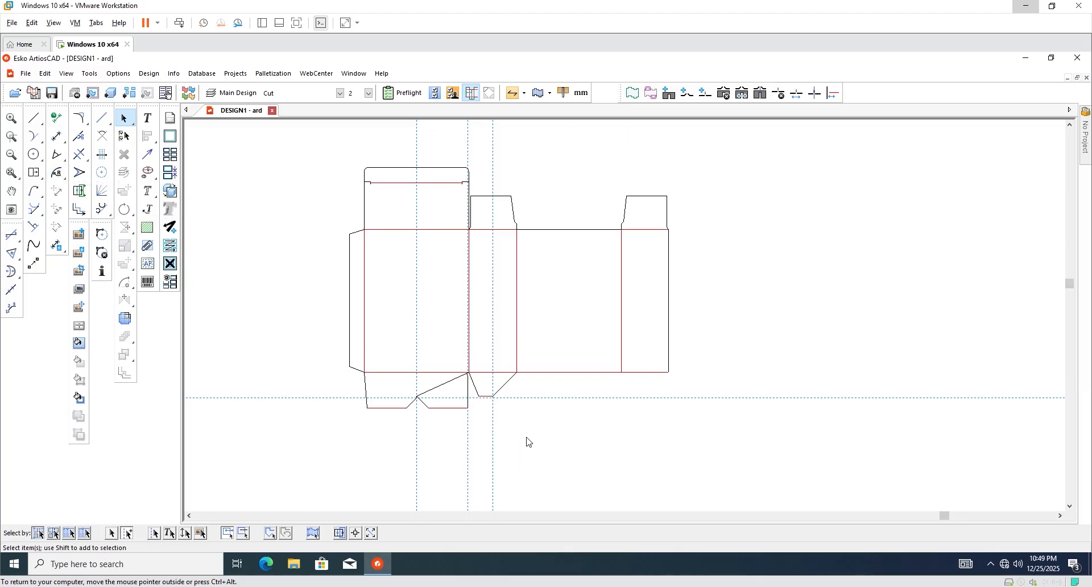
{"action": "left_click", "coordinate": [544, 398]}
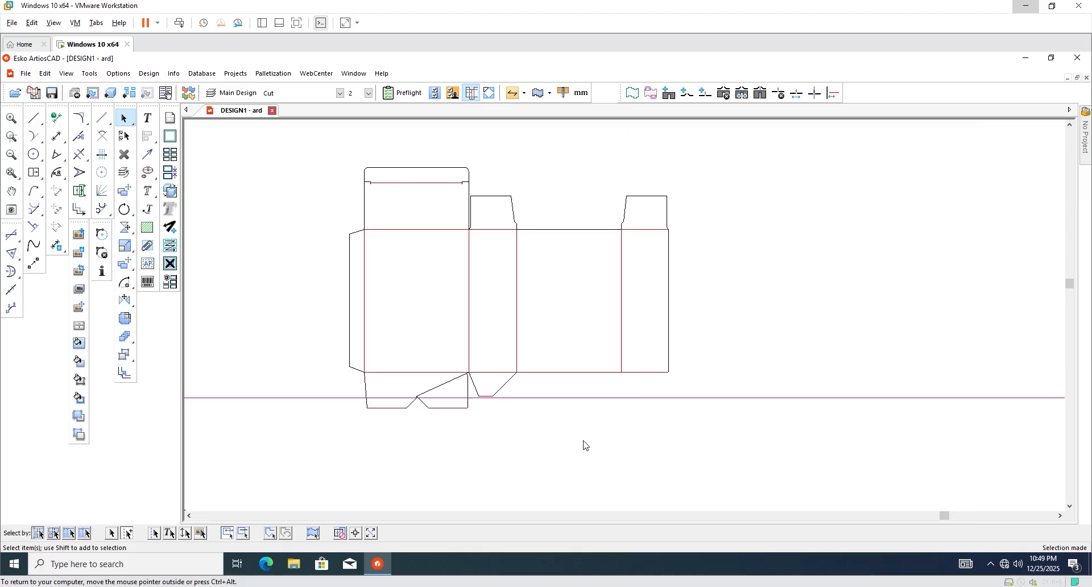
{"action": "key", "text": "Delete"}
{"action": "scroll", "coordinate": [519, 397], "scroll_direction": "up", "scroll_amount": 2}
{"action": "scroll", "coordinate": [298, 403], "scroll_direction": "up", "scroll_amount": 2}
{"action": "scroll", "coordinate": [428, 438], "scroll_direction": "down", "scroll_amount": 1}
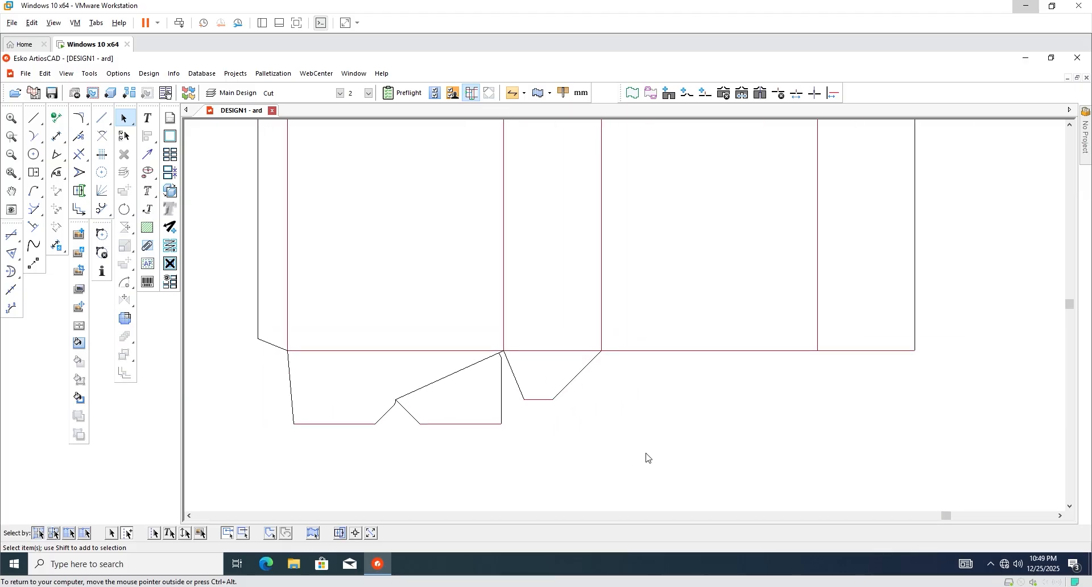
Copy the rebuilt bottom flaps 160.00 mm across to the next crease corner.
{"action": "left_click_drag", "start_coordinate": [646, 454], "coordinate": [278, 353]}
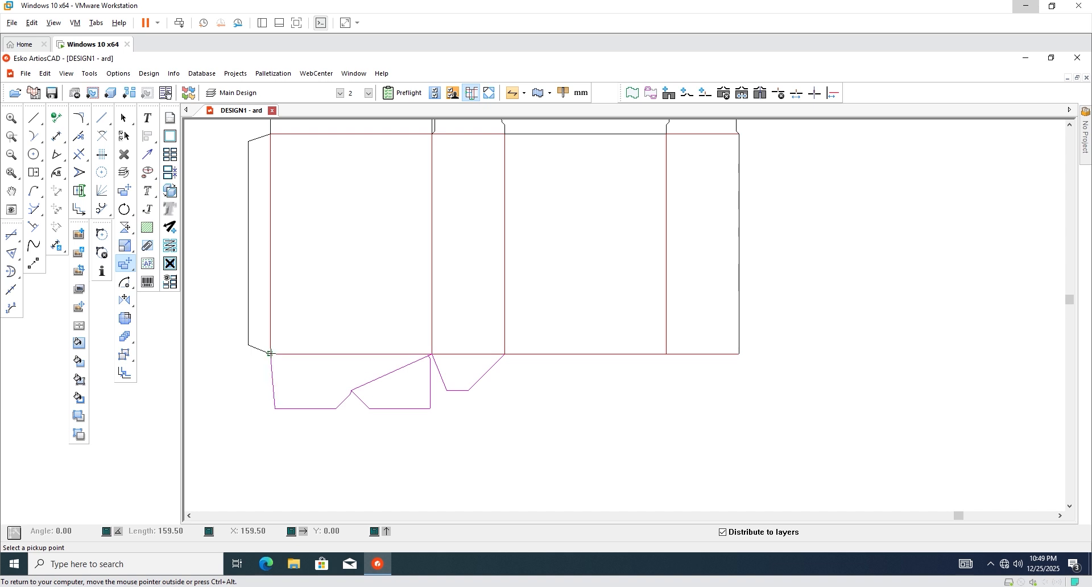
{"action": "left_click", "coordinate": [270, 353]}
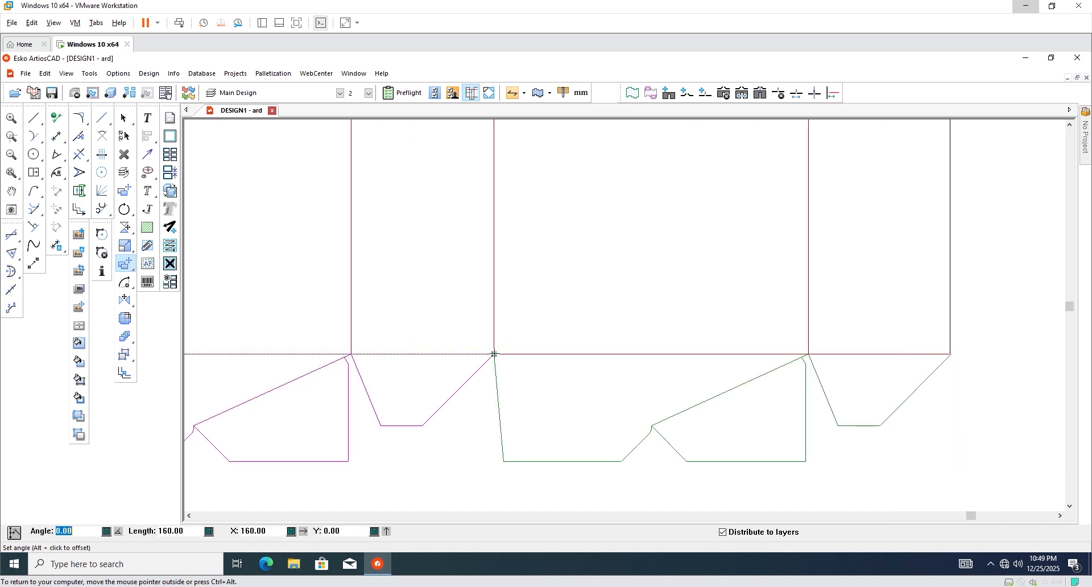
{"action": "left_click", "coordinate": [494, 353]}
{"action": "scroll", "coordinate": [685, 383], "scroll_direction": "up", "scroll_amount": 3}
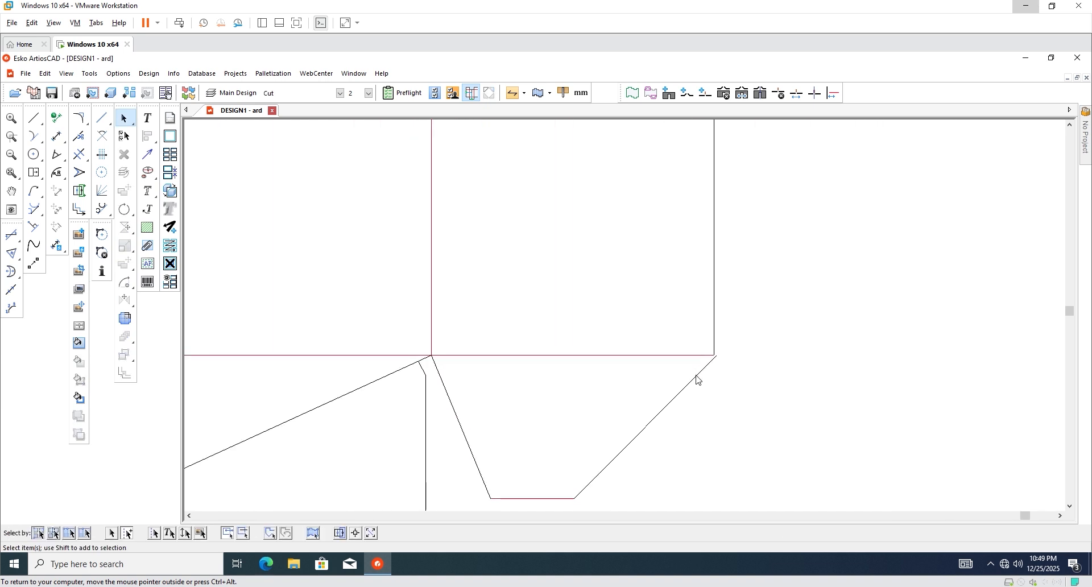
Stretch the copied diagonal's loose end to meet the crease corner.
{"action": "left_click", "coordinate": [79, 173]}
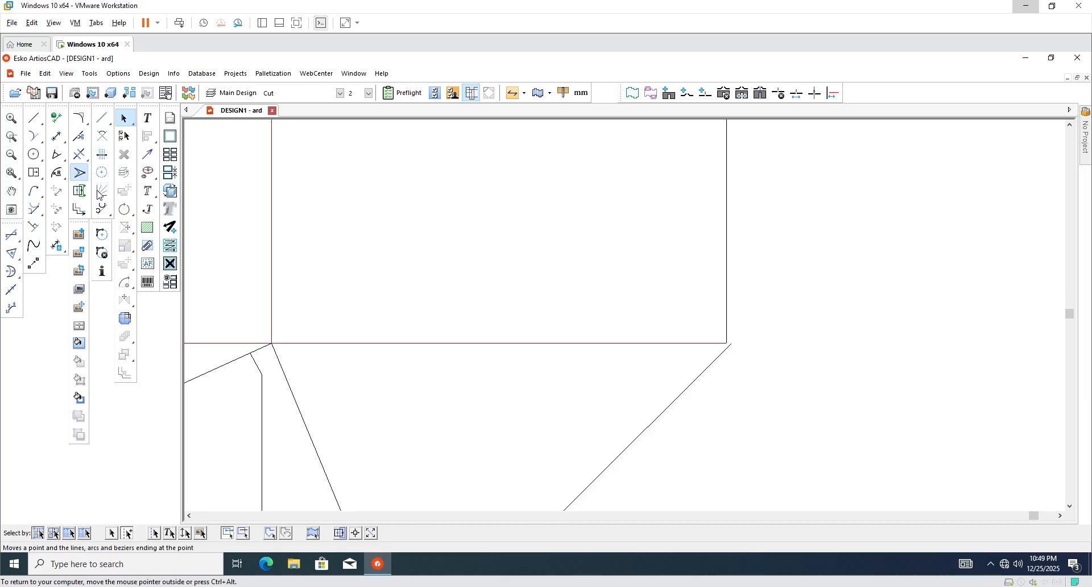
{"action": "scroll", "coordinate": [780, 358], "scroll_direction": "up", "scroll_amount": 2}
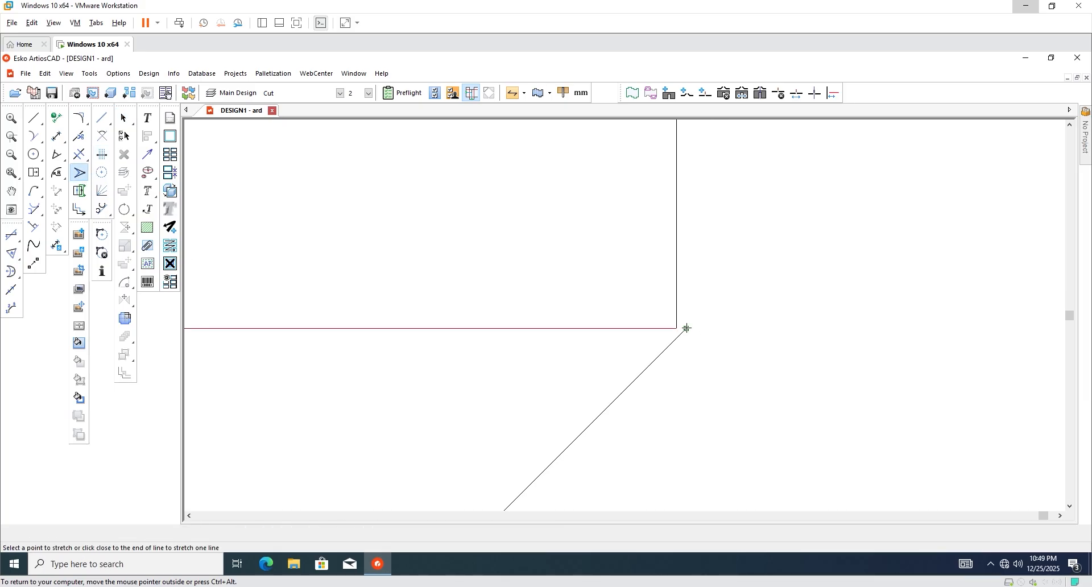
{"action": "left_click", "coordinate": [686, 328]}
{"action": "left_click", "coordinate": [677, 328]}
Set the whole carton outline to Cut lines.
{"action": "scroll", "coordinate": [650, 353], "scroll_direction": "down", "scroll_amount": 3}
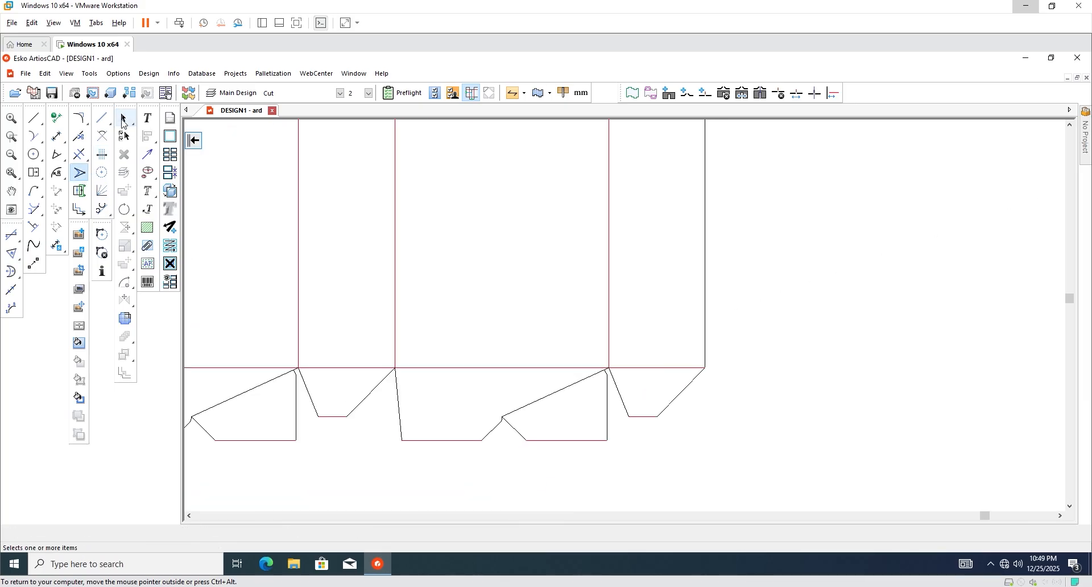
{"action": "scroll", "coordinate": [545, 397], "scroll_direction": "down", "scroll_amount": 1}
{"action": "scroll", "coordinate": [791, 356], "scroll_direction": "down", "scroll_amount": 1}
{"action": "scroll", "coordinate": [610, 262], "scroll_direction": "up", "scroll_amount": 1}
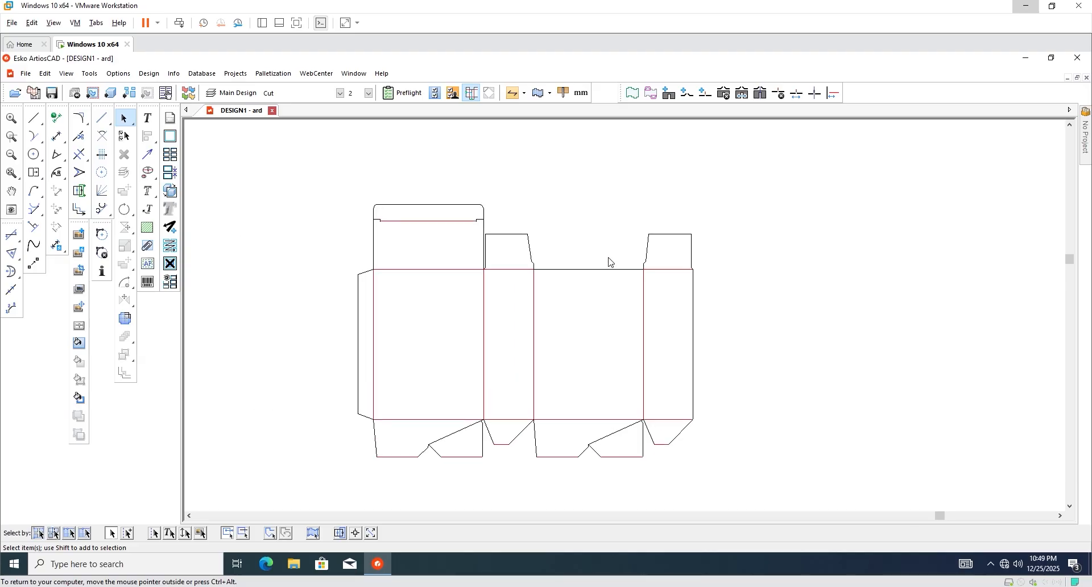
{"action": "scroll", "coordinate": [503, 490], "scroll_direction": "up", "scroll_amount": 2}
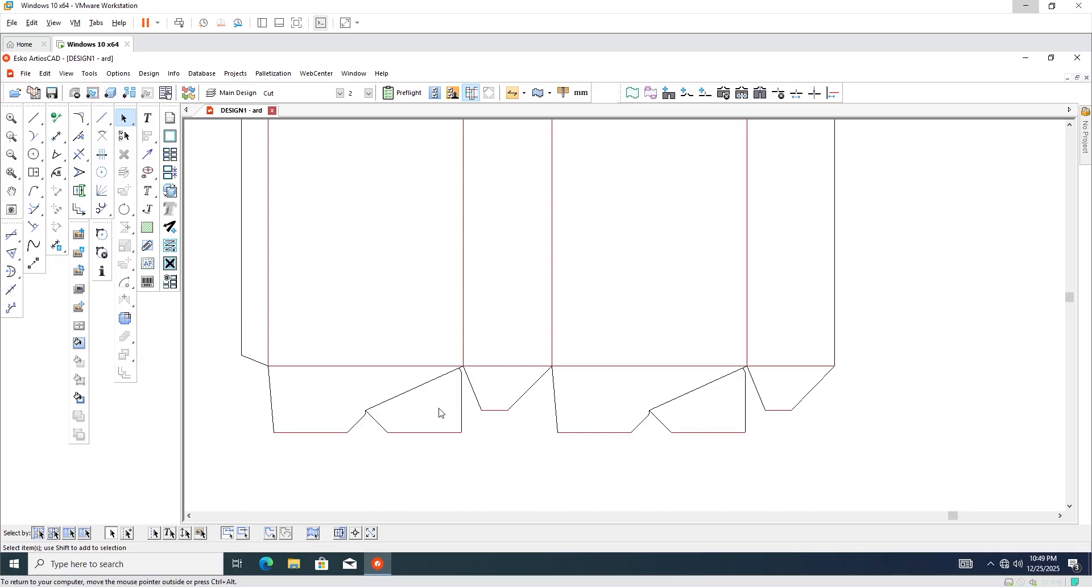
{"action": "scroll", "coordinate": [449, 411], "scroll_direction": "down", "scroll_amount": 1}
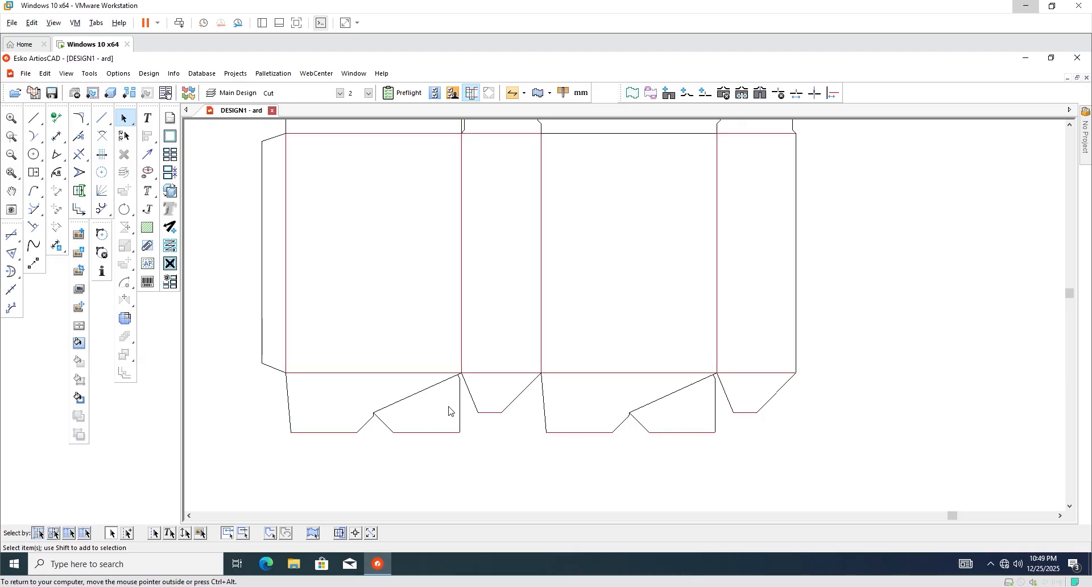
{"action": "scroll", "coordinate": [446, 435], "scroll_direction": "down", "scroll_amount": 2}
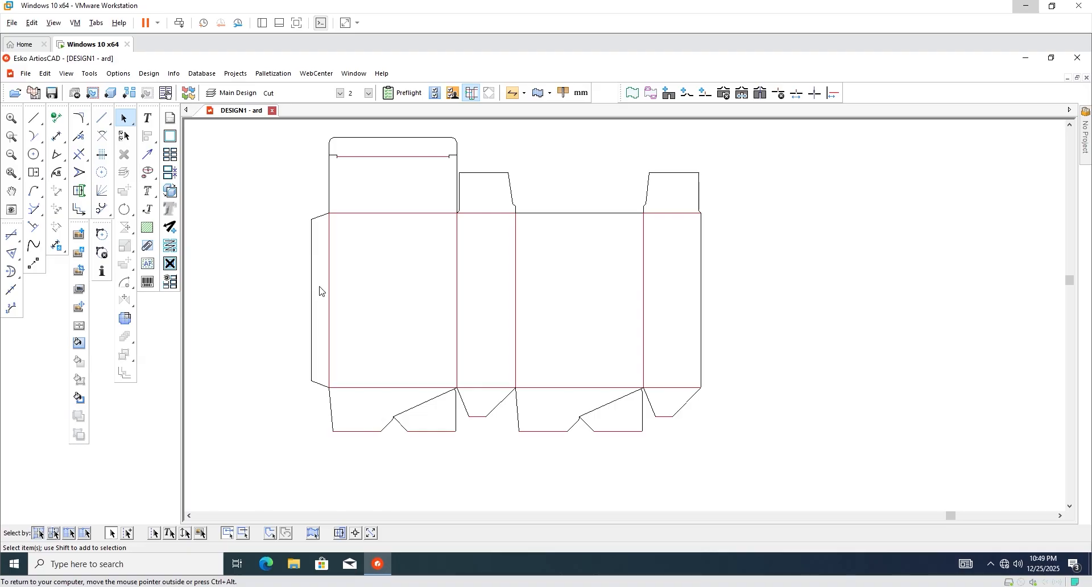
{"action": "scroll", "coordinate": [415, 437], "scroll_direction": "down", "scroll_amount": 1}
{"action": "left_click_drag", "start_coordinate": [291, 159], "coordinate": [682, 464]}
{"action": "scroll", "coordinate": [493, 424], "scroll_direction": "down", "scroll_amount": 2}
{"action": "scroll", "coordinate": [613, 454], "scroll_direction": "up", "scroll_amount": 1}
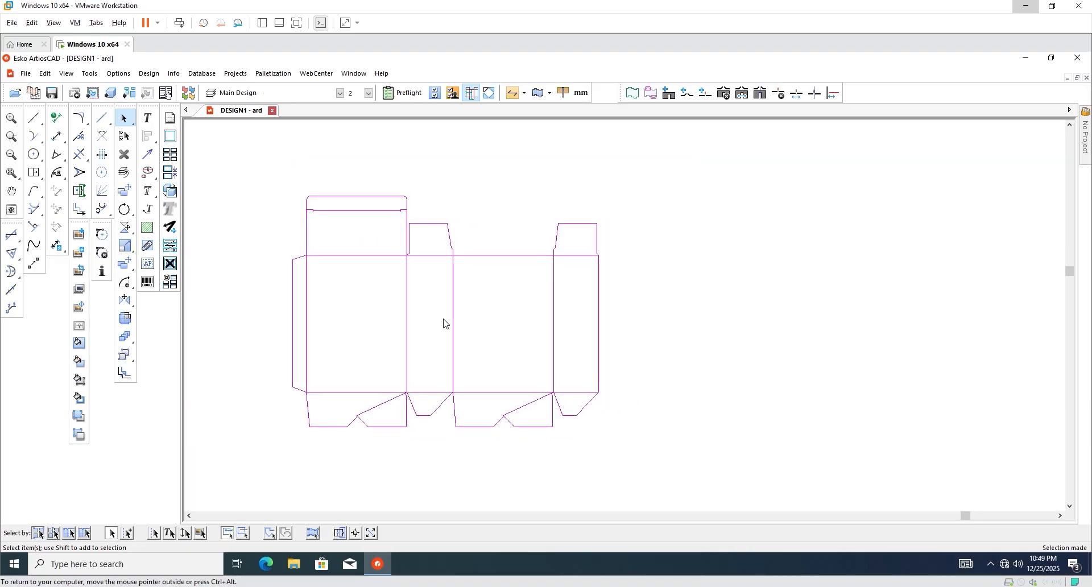
{"action": "left_click", "coordinate": [341, 95]}
{"action": "left_click", "coordinate": [288, 117]}
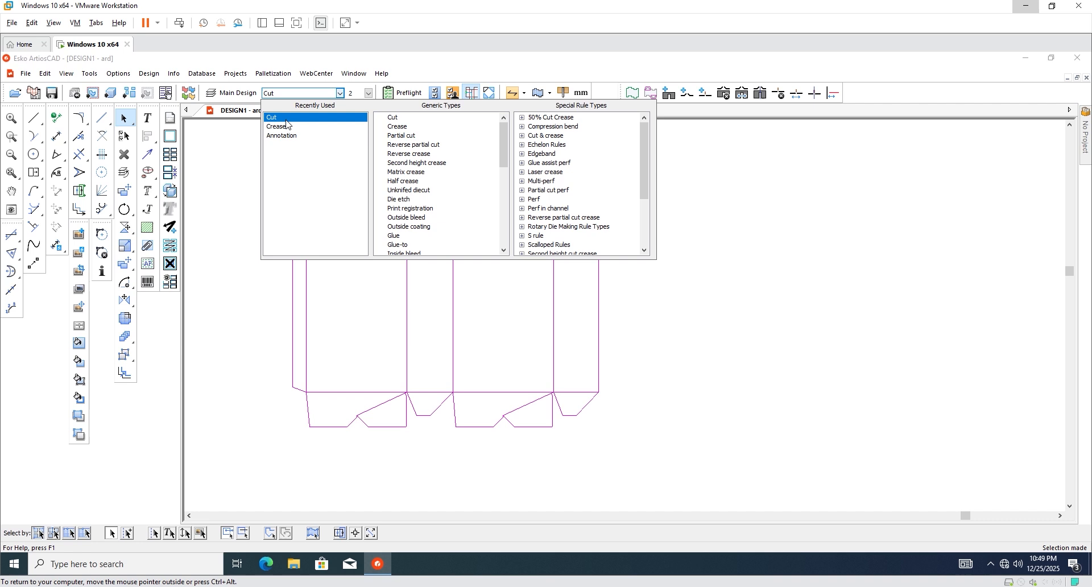
{"action": "left_click", "coordinate": [647, 330]}
Select the panels' horizontal fold lines, both bottom-flap diagonals, and the four vertical folds.
{"action": "scroll", "coordinate": [380, 277], "scroll_direction": "up", "scroll_amount": 2}
{"action": "left_click_drag", "start_coordinate": [344, 194], "coordinate": [355, 431]}
{"action": "left_click_drag", "start_coordinate": [435, 240], "coordinate": [448, 435], "text": "shift"}
{"action": "left_click_drag", "start_coordinate": [508, 359], "coordinate": [509, 432], "text": "shift"}
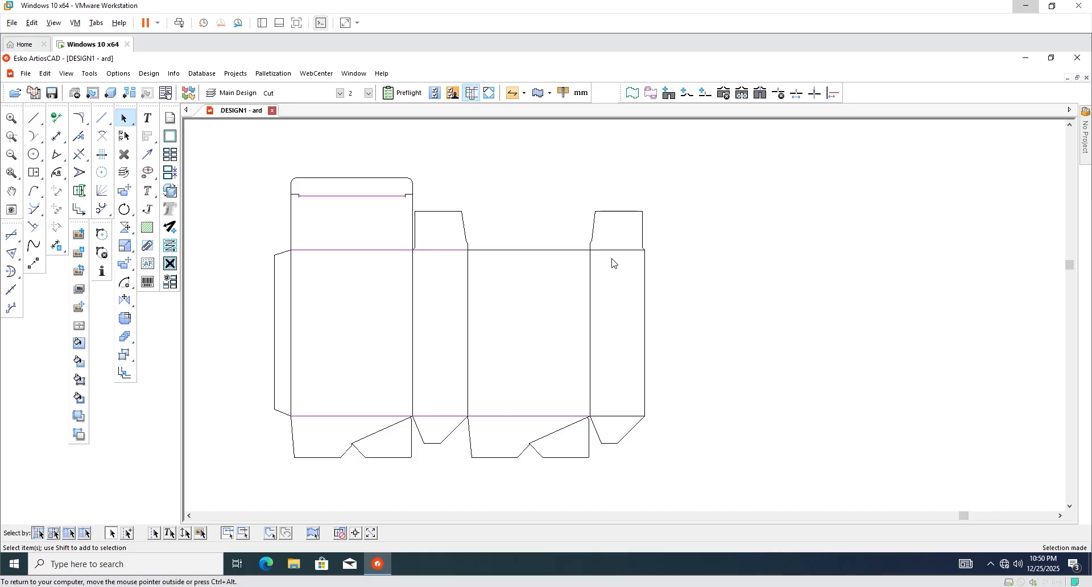
{"action": "left_click_drag", "start_coordinate": [612, 243], "coordinate": [621, 427], "text": "shift"}
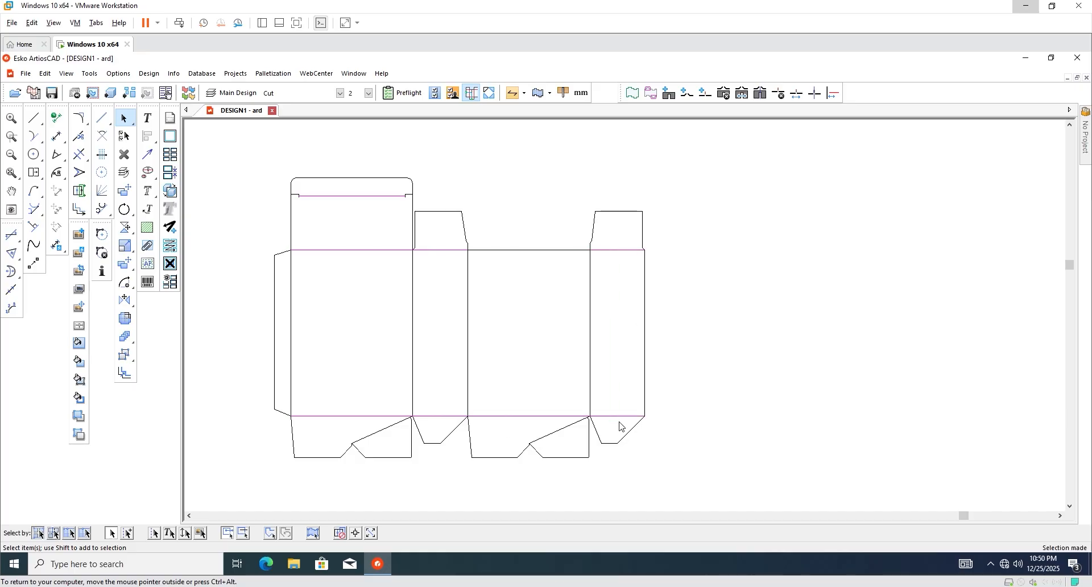
{"action": "left_click", "coordinate": [566, 432], "text": "shift"}
{"action": "left_click", "coordinate": [379, 434], "text": "shift"}
{"action": "left_click_drag", "start_coordinate": [286, 355], "coordinate": [605, 370], "text": "shift"}
Change the selected fold lines to Crease and cancel the failed 3D conversion.
{"action": "left_click", "coordinate": [339, 93]}
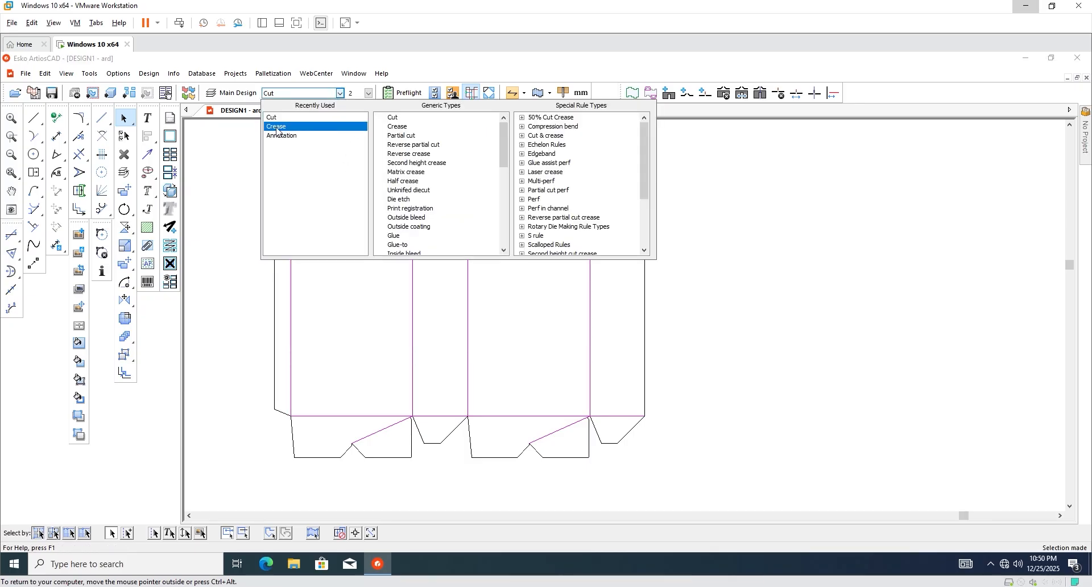
{"action": "left_click", "coordinate": [276, 128]}
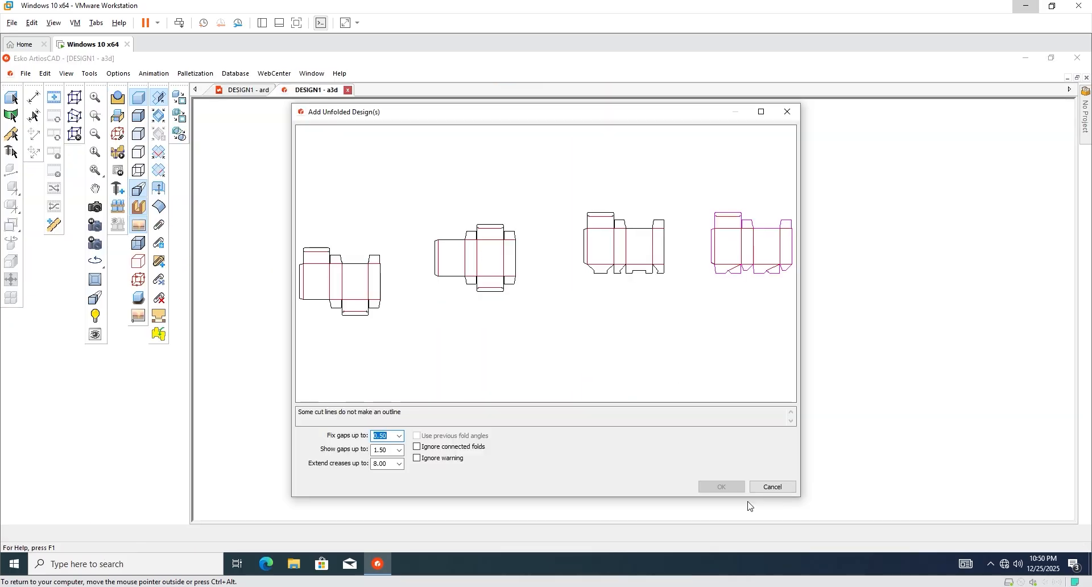
{"action": "left_click", "coordinate": [770, 489]}
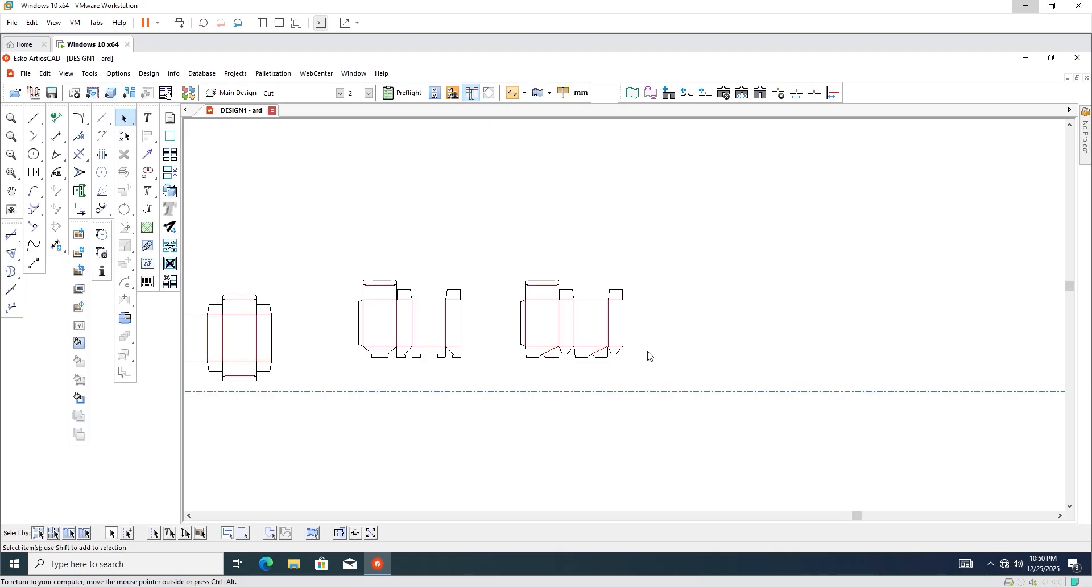
Zoom in and select the flap diagonal and notch diagonal to check their line types.
{"action": "scroll", "coordinate": [606, 347], "scroll_direction": "up", "scroll_amount": 1}
{"action": "scroll", "coordinate": [532, 345], "scroll_direction": "up", "scroll_amount": 1}
{"action": "scroll", "coordinate": [632, 382], "scroll_direction": "up", "scroll_amount": 3}
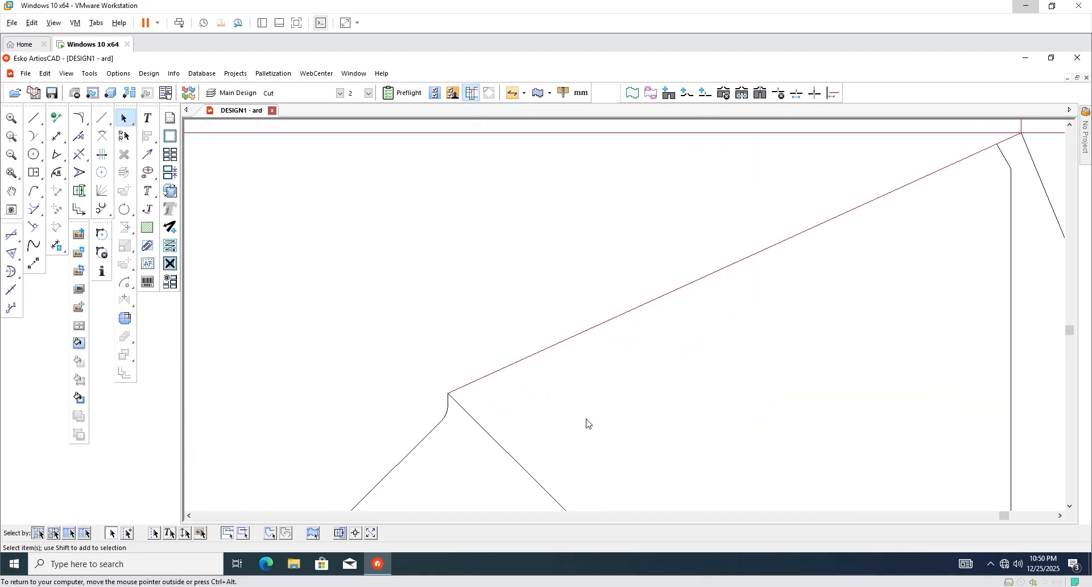
{"action": "scroll", "coordinate": [575, 401], "scroll_direction": "down", "scroll_amount": 1}
{"action": "left_click_drag", "start_coordinate": [562, 357], "coordinate": [642, 398]}
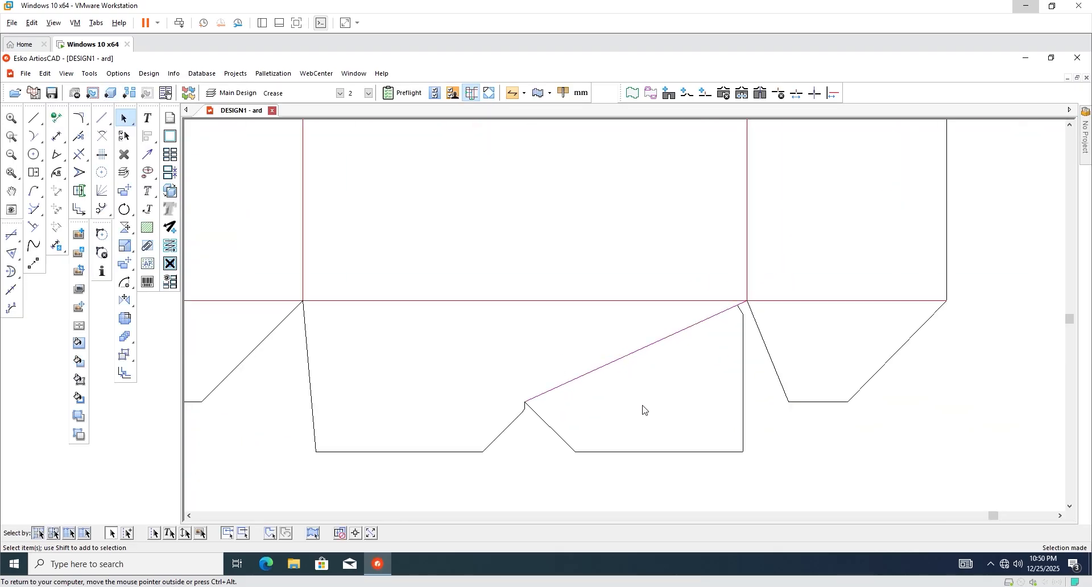
{"action": "scroll", "coordinate": [601, 391], "scroll_direction": "down", "scroll_amount": 2}
{"action": "left_click", "coordinate": [546, 421]}
{"action": "scroll", "coordinate": [541, 414], "scroll_direction": "up", "scroll_amount": 2}
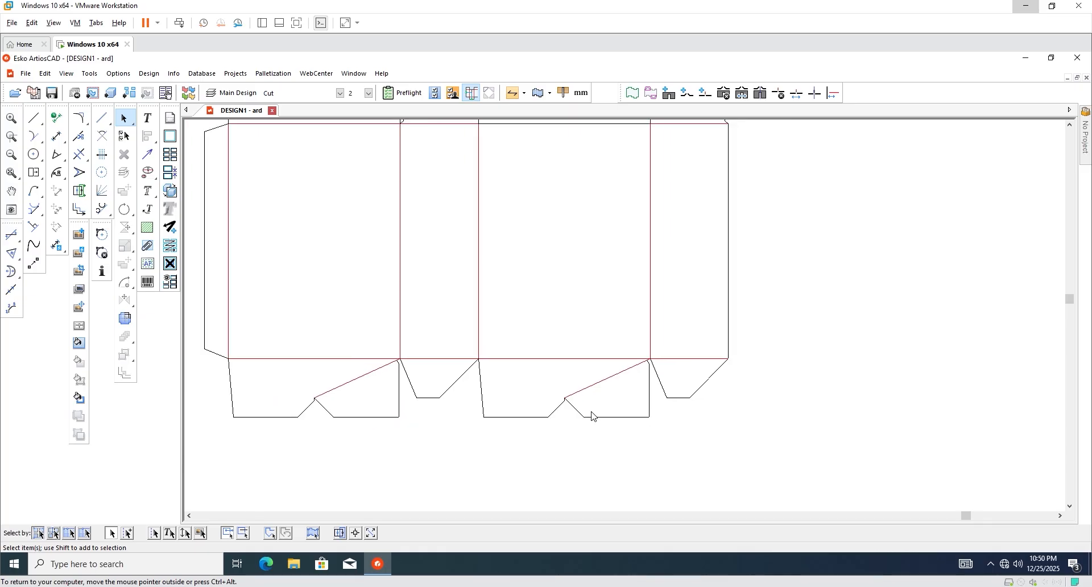
{"action": "scroll", "coordinate": [579, 418], "scroll_direction": "up", "scroll_amount": 2}
{"action": "left_click", "coordinate": [577, 413]}
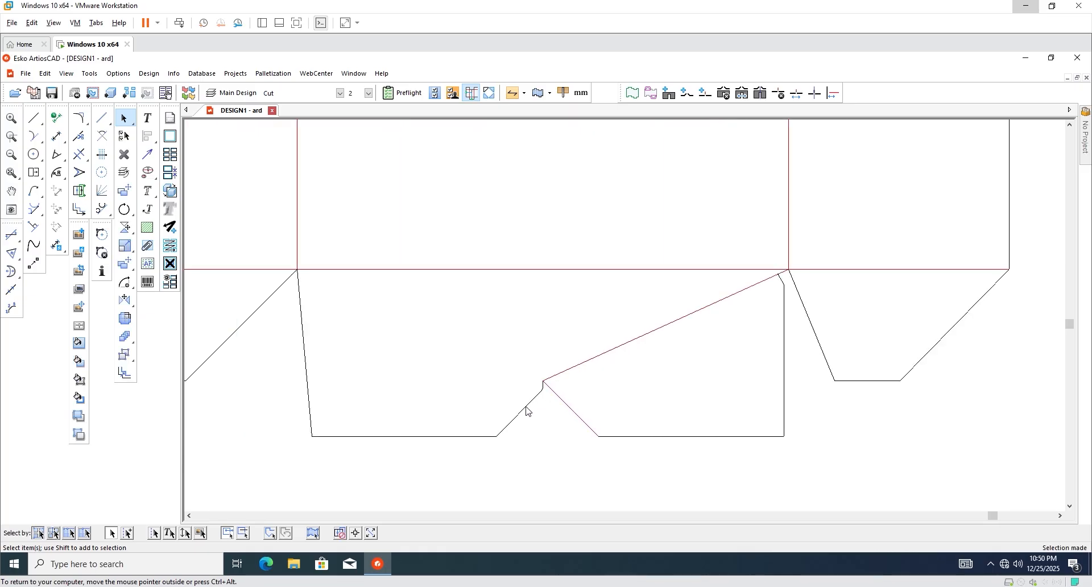
{"action": "scroll", "coordinate": [562, 419], "scroll_direction": "down", "scroll_amount": 3}
{"action": "scroll", "coordinate": [685, 390], "scroll_direction": "up", "scroll_amount": 1}
Run Design Checks for double lines and gaps and dismiss the results.
{"action": "left_click", "coordinate": [685, 390]}
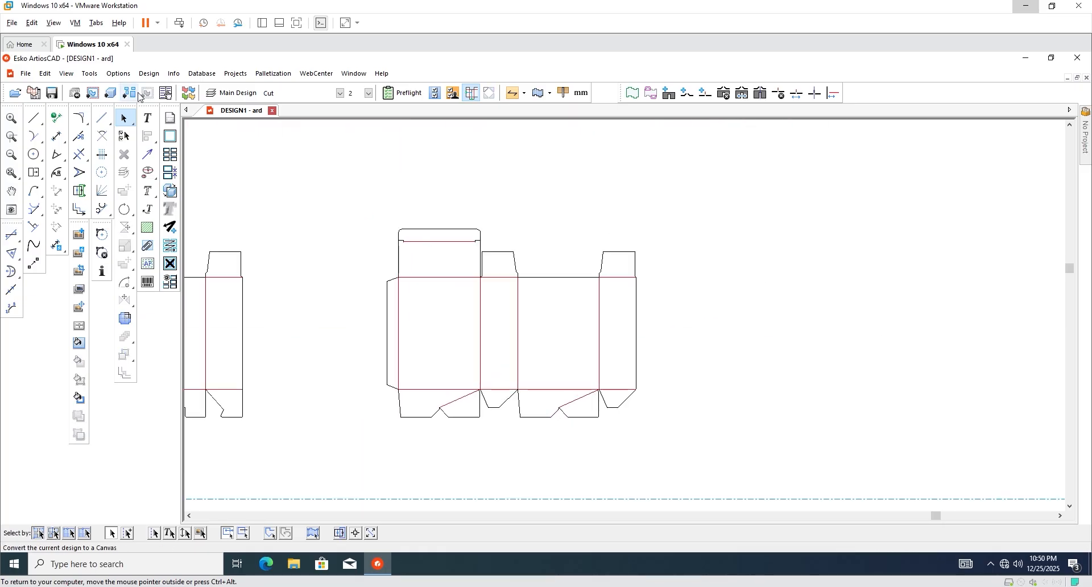
{"action": "left_click", "coordinate": [149, 74]}
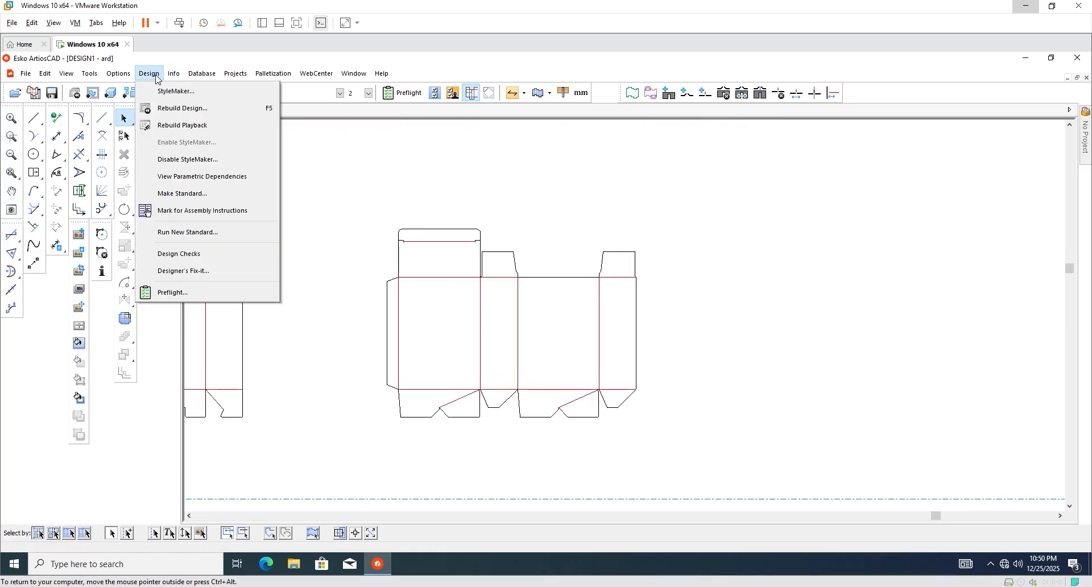
{"action": "left_click", "coordinate": [191, 256]}
{"action": "left_click", "coordinate": [114, 222]}
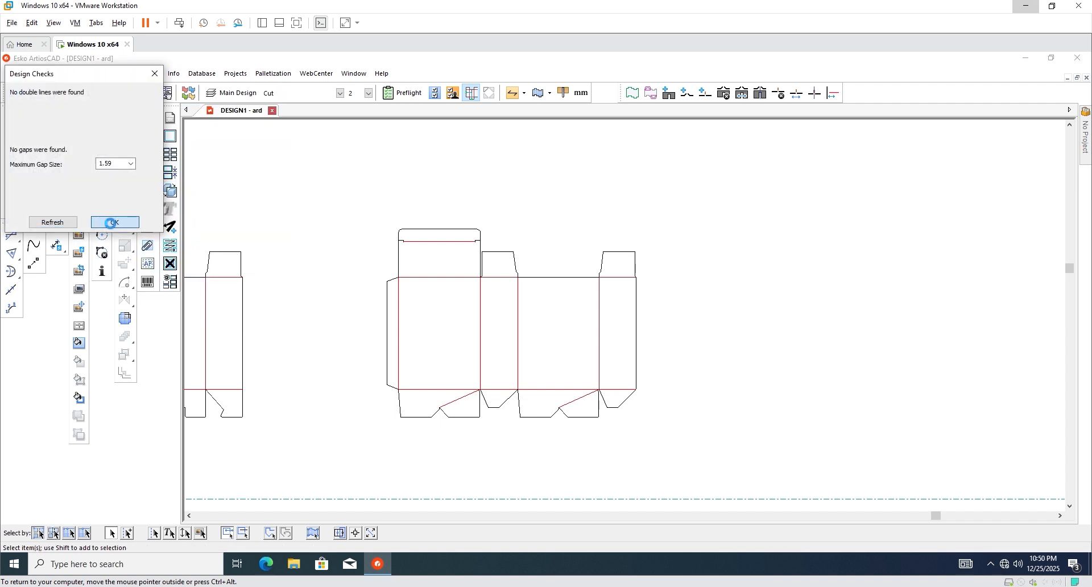
Zoom into the bottom flaps and select the right large flap's diagonal crease.
{"action": "scroll", "coordinate": [534, 370], "scroll_direction": "up", "scroll_amount": 5}
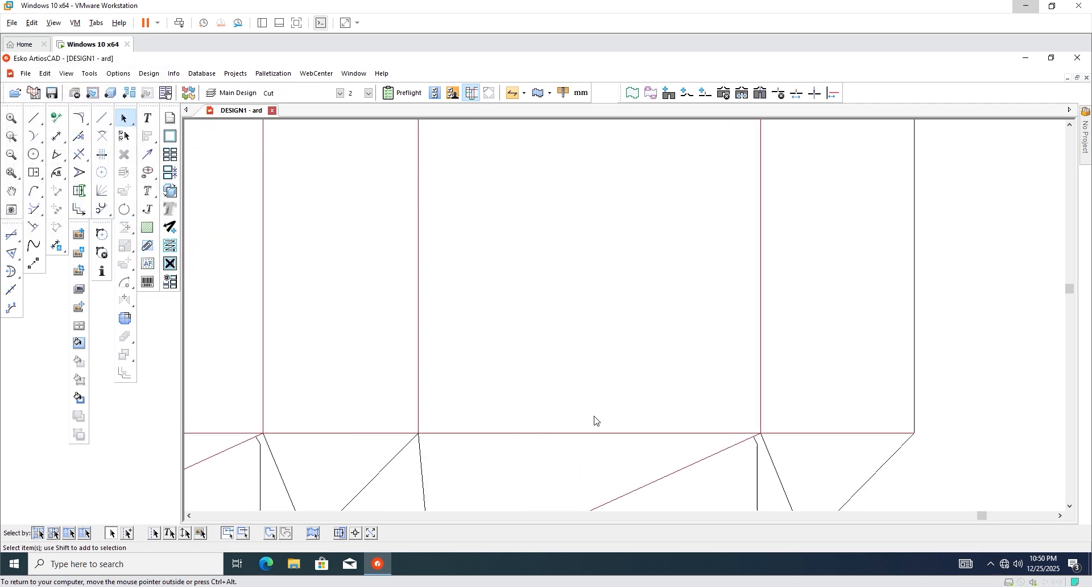
{"action": "scroll", "coordinate": [784, 414], "scroll_direction": "down", "scroll_amount": 3}
{"action": "scroll", "coordinate": [605, 412], "scroll_direction": "up", "scroll_amount": 3}
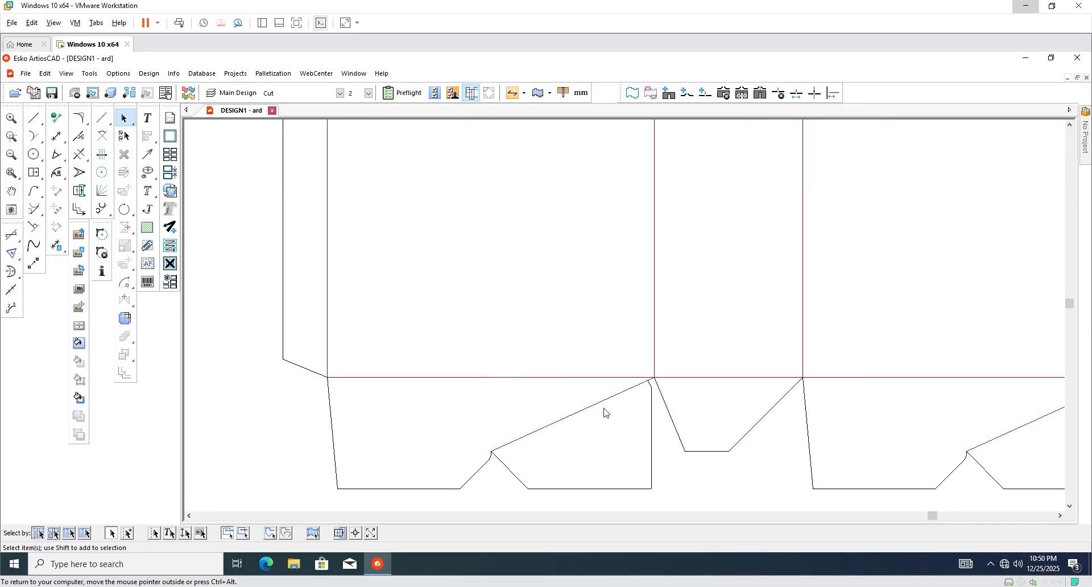
{"action": "left_click_drag", "start_coordinate": [576, 443], "coordinate": [581, 448]}
{"action": "scroll", "coordinate": [443, 325], "scroll_direction": "down", "scroll_amount": 2}
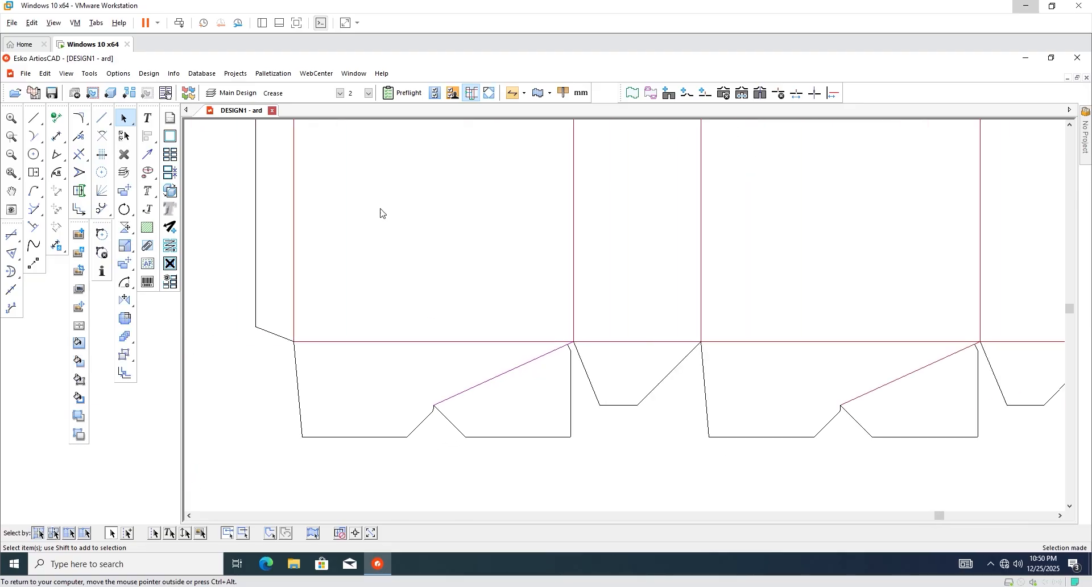
{"action": "scroll", "coordinate": [378, 454], "scroll_direction": "down", "scroll_amount": 1}
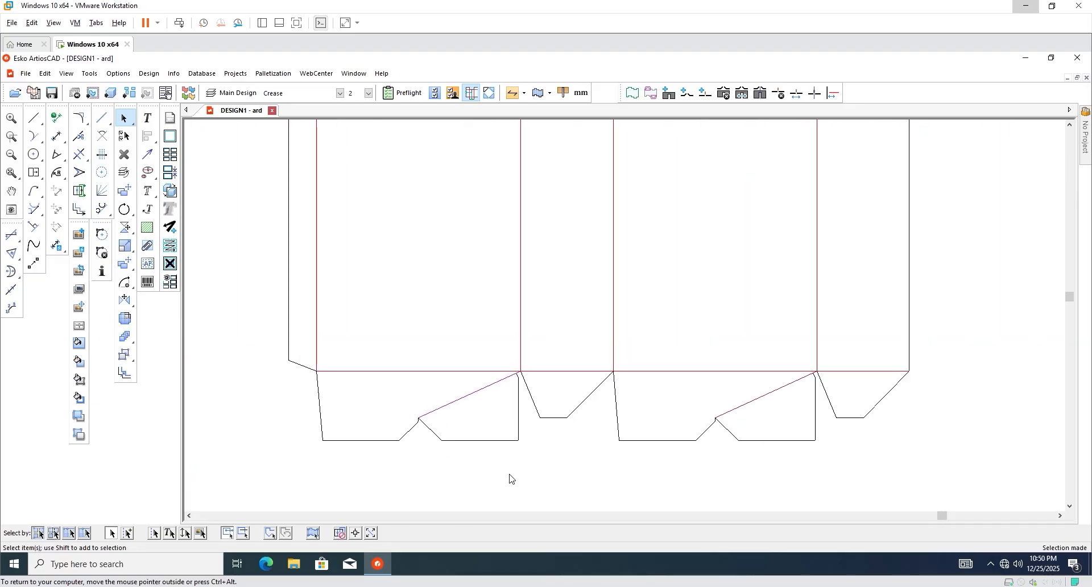
{"action": "left_click", "coordinate": [510, 474]}
{"action": "scroll", "coordinate": [373, 156], "scroll_direction": "down", "scroll_amount": 2}
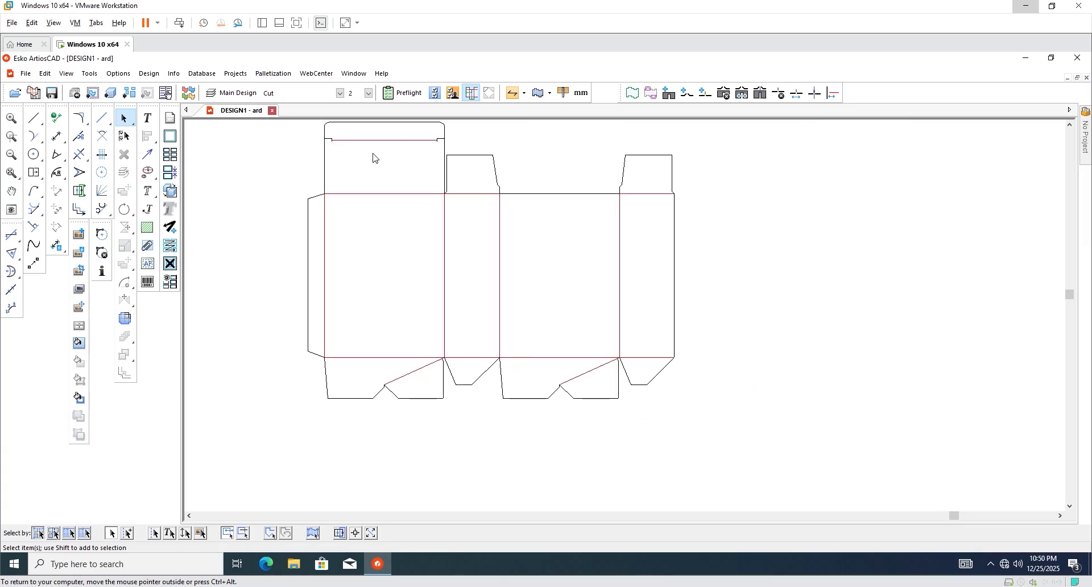
{"action": "scroll", "coordinate": [407, 249], "scroll_direction": "up", "scroll_amount": 4}
{"action": "scroll", "coordinate": [420, 339], "scroll_direction": "down", "scroll_amount": 1}
{"action": "scroll", "coordinate": [407, 242], "scroll_direction": "up", "scroll_amount": 2}
{"action": "scroll", "coordinate": [353, 224], "scroll_direction": "down", "scroll_amount": 2}
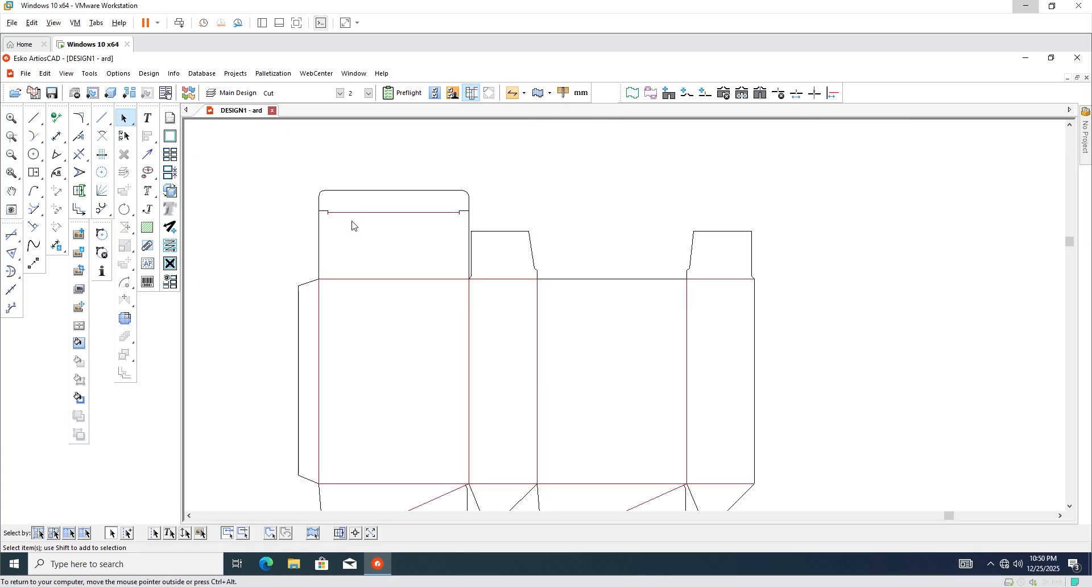
{"action": "scroll", "coordinate": [373, 193], "scroll_direction": "up", "scroll_amount": 5}
{"action": "scroll", "coordinate": [379, 223], "scroll_direction": "down", "scroll_amount": 3}
{"action": "scroll", "coordinate": [387, 239], "scroll_direction": "down", "scroll_amount": 2}
{"action": "scroll", "coordinate": [517, 375], "scroll_direction": "up", "scroll_amount": 4}
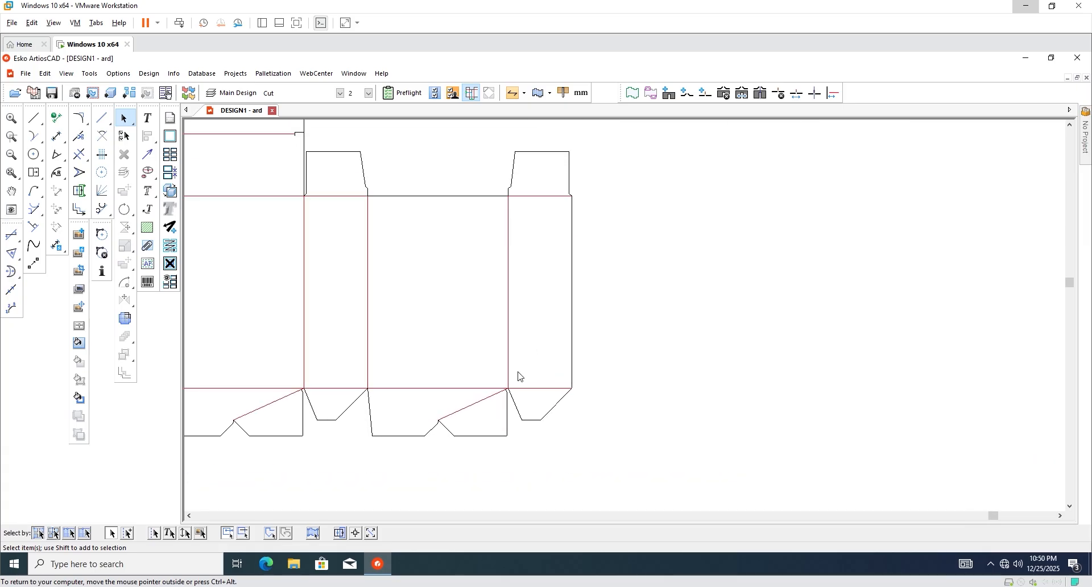
{"action": "scroll", "coordinate": [527, 360], "scroll_direction": "down", "scroll_amount": 2}
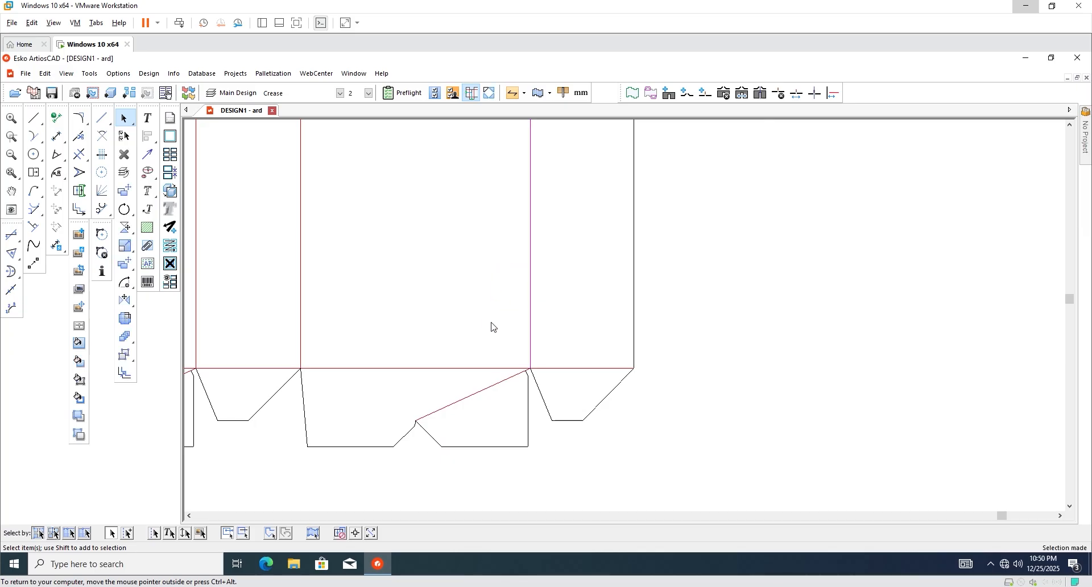
{"action": "scroll", "coordinate": [547, 367], "scroll_direction": "down", "scroll_amount": 1}
{"action": "scroll", "coordinate": [511, 405], "scroll_direction": "up", "scroll_amount": 4}
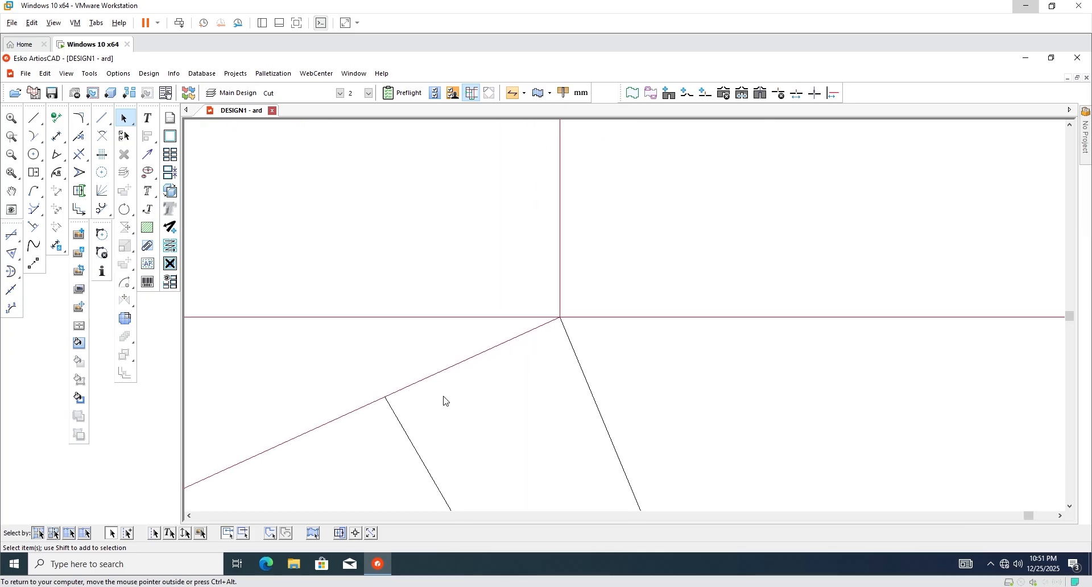
{"action": "scroll", "coordinate": [549, 387], "scroll_direction": "down", "scroll_amount": 5}
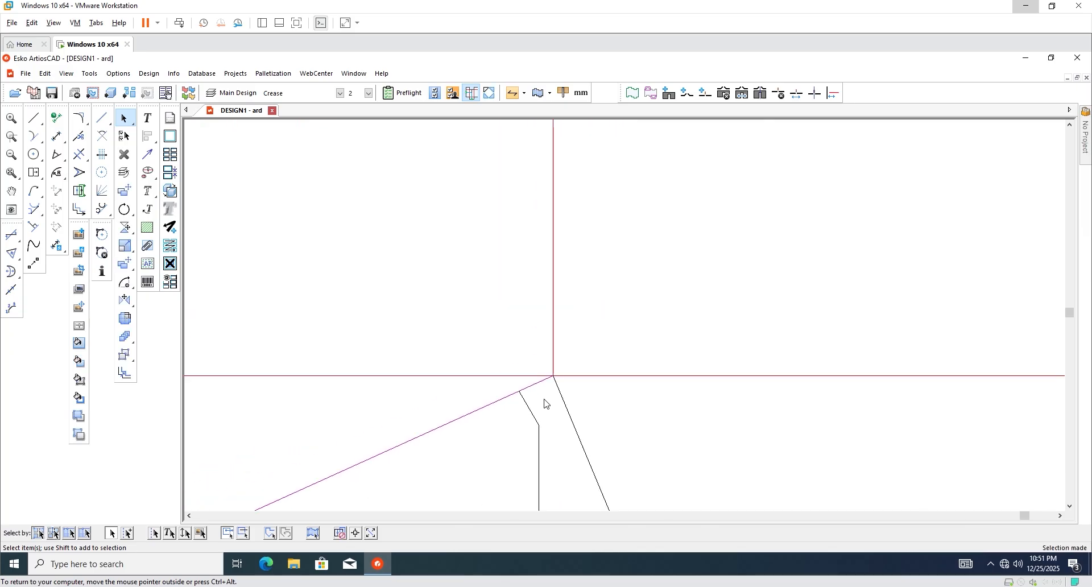
{"action": "scroll", "coordinate": [511, 405], "scroll_direction": "down", "scroll_amount": 3}
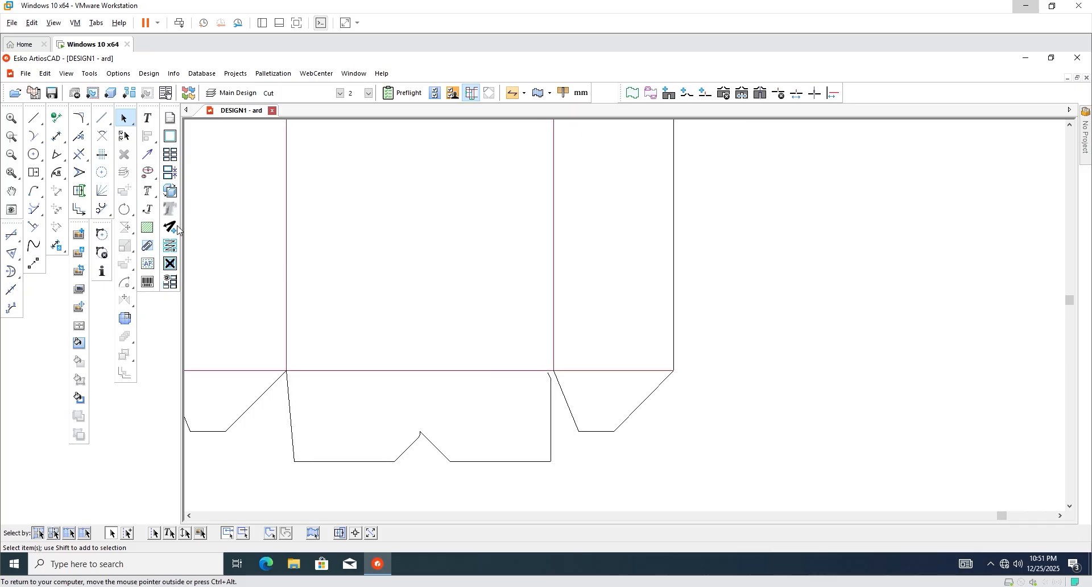
Draw a diagonal line from the flap notch's peak to the large bottom flap's upper corner.
{"action": "left_click", "coordinate": [33, 117]}
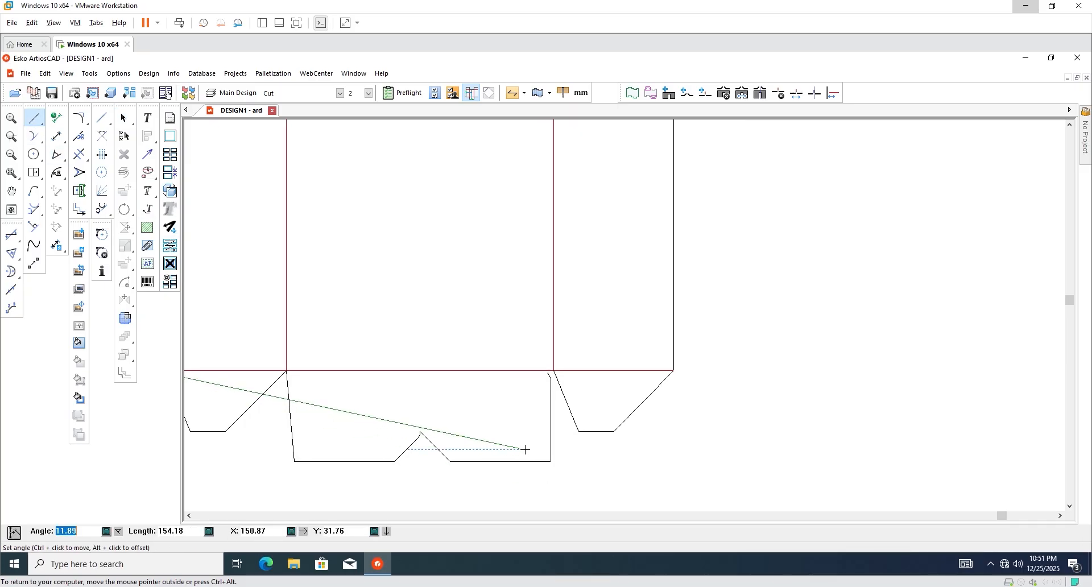
{"action": "key", "text": "F4"}
{"action": "scroll", "coordinate": [487, 411], "scroll_direction": "up", "scroll_amount": 2}
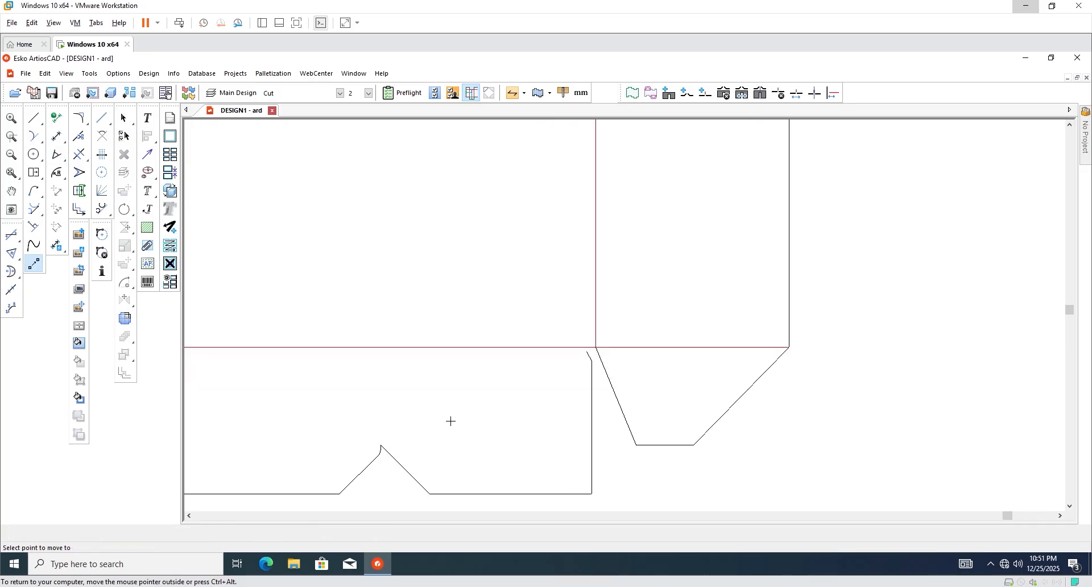
{"action": "left_click", "coordinate": [380, 444]}
{"action": "scroll", "coordinate": [631, 354], "scroll_direction": "up", "scroll_amount": 2}
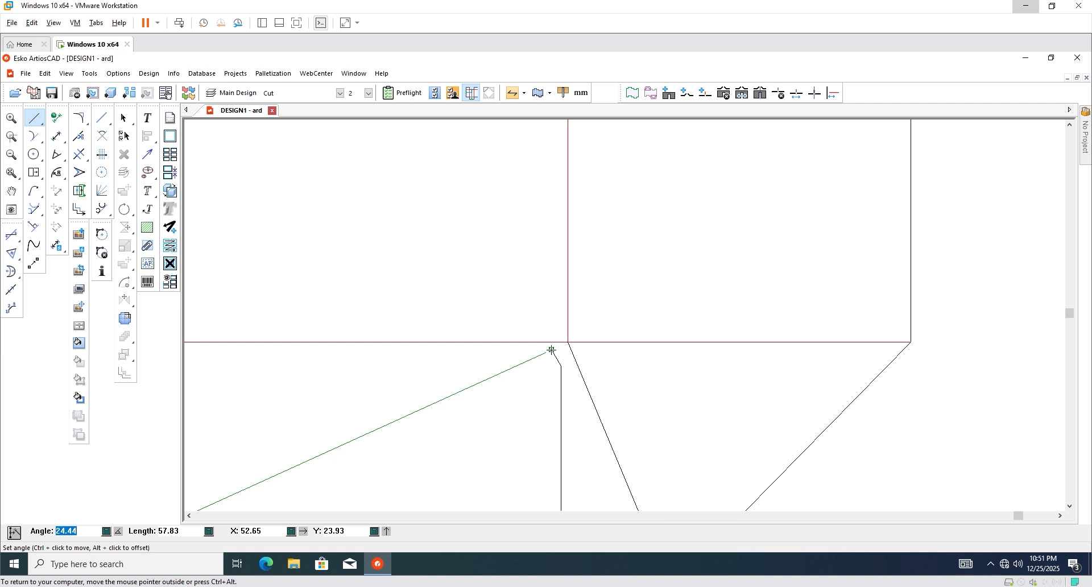
{"action": "left_click", "coordinate": [552, 350]}
{"action": "scroll", "coordinate": [800, 397], "scroll_direction": "down", "scroll_amount": 3}
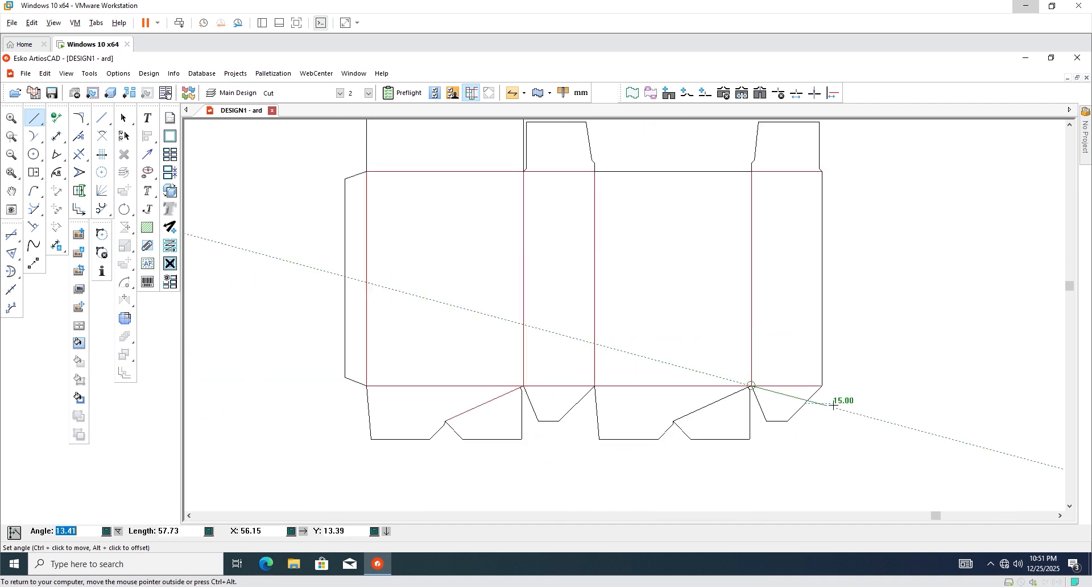
Delete the first large flap's diagonal and redraw it from the notch peak to the flap corner.
{"action": "left_click", "coordinate": [124, 118]}
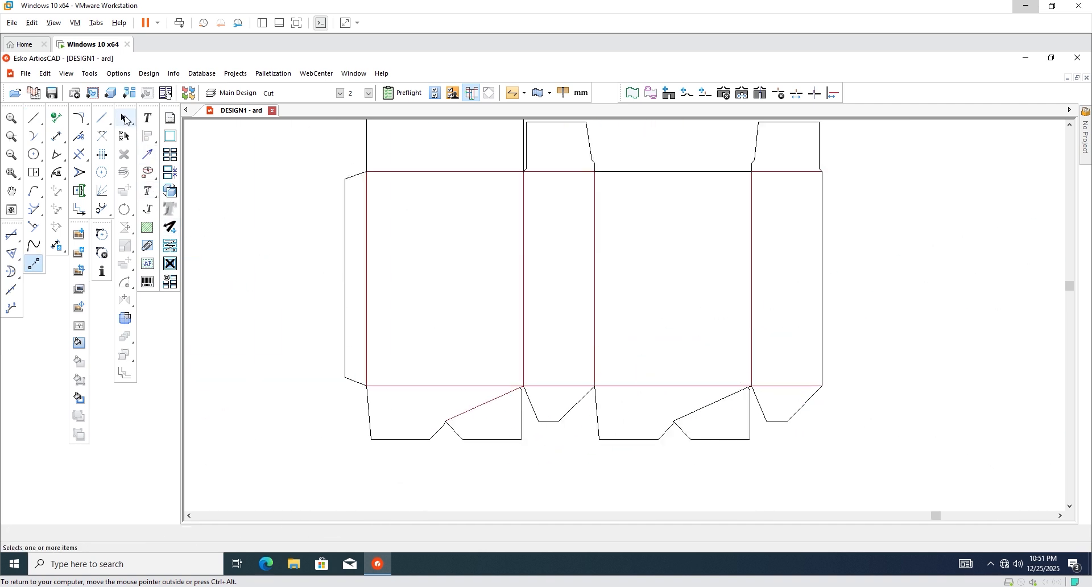
{"action": "scroll", "coordinate": [465, 427], "scroll_direction": "up", "scroll_amount": 2}
{"action": "key", "text": "Delete"}
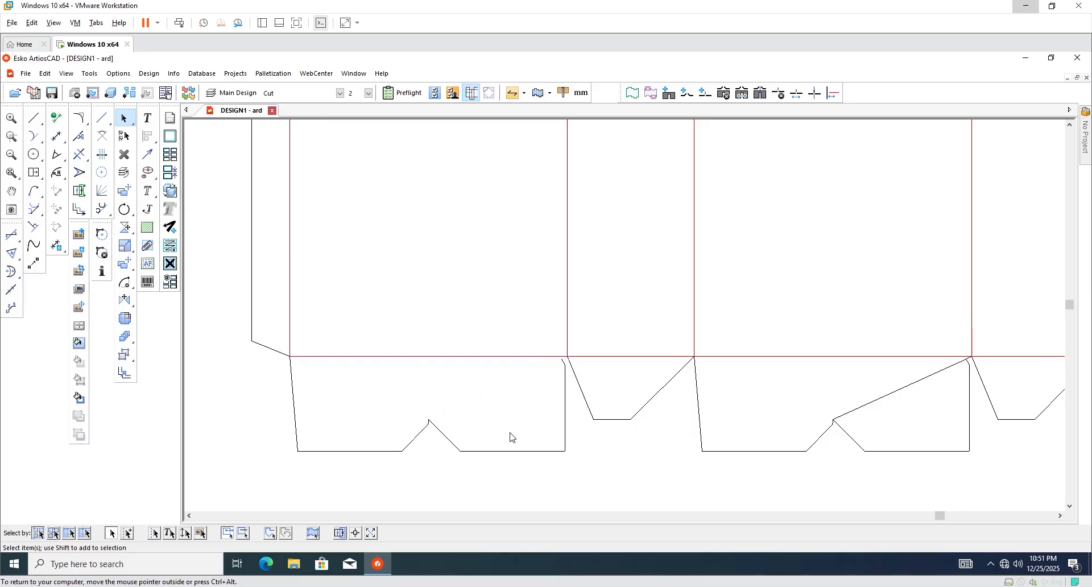
{"action": "scroll", "coordinate": [521, 380], "scroll_direction": "up", "scroll_amount": 2}
{"action": "left_click", "coordinate": [35, 117]}
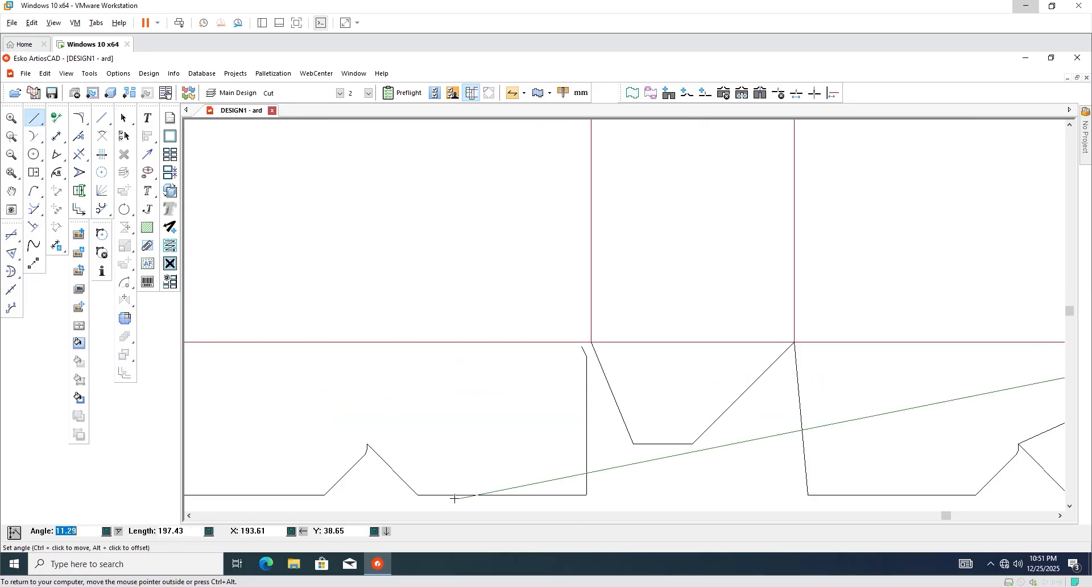
{"action": "key", "text": "F12"}
{"action": "scroll", "coordinate": [445, 451], "scroll_direction": "up", "scroll_amount": 2}
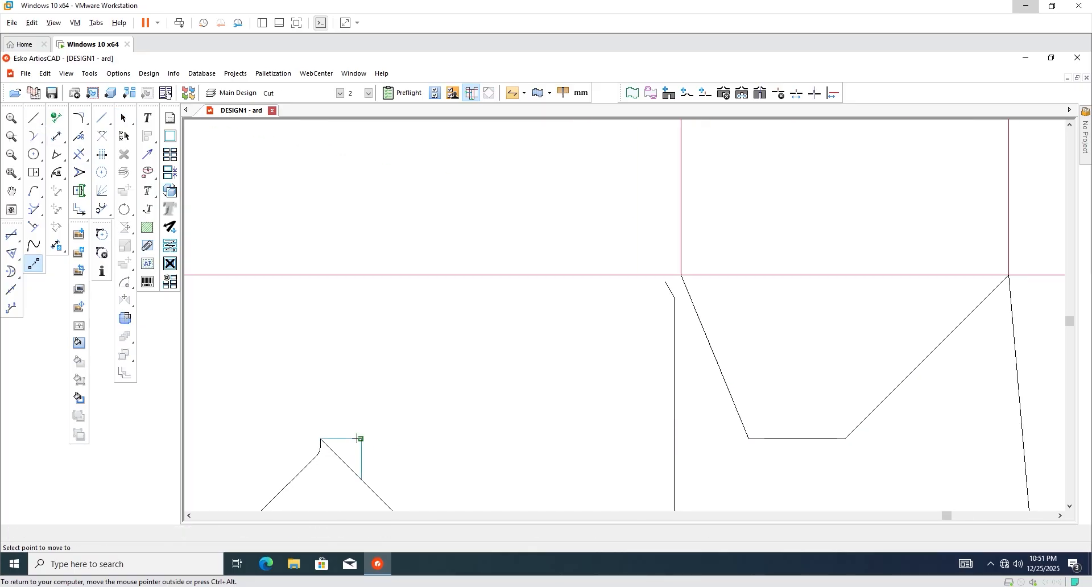
{"action": "left_click", "coordinate": [320, 439]}
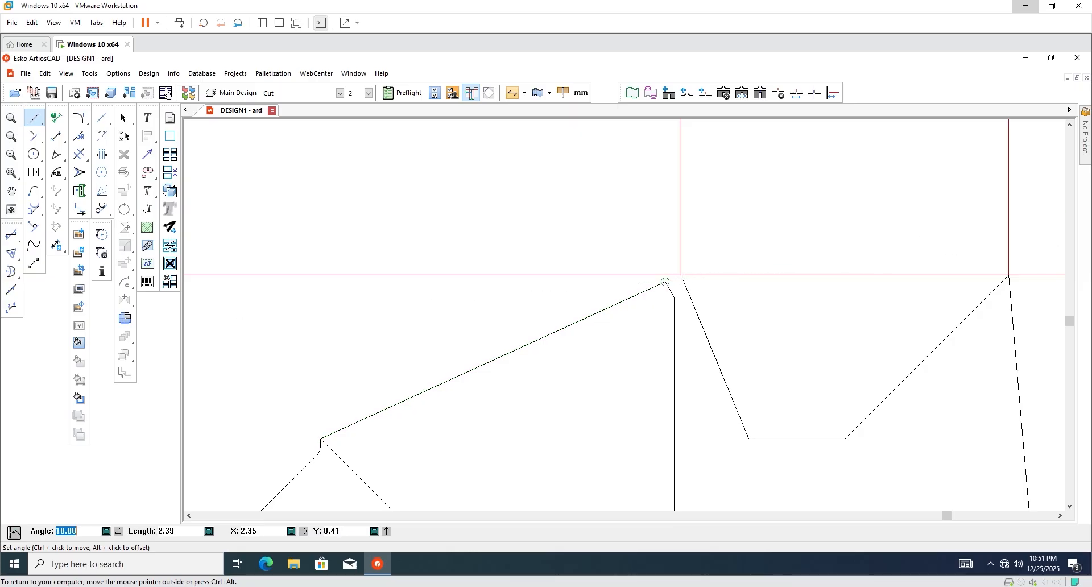
{"action": "left_click", "coordinate": [681, 276]}
{"action": "scroll", "coordinate": [534, 378], "scroll_direction": "down", "scroll_amount": 2}
Select both diagonal bottom-flap lines together.
{"action": "left_click", "coordinate": [124, 118]}
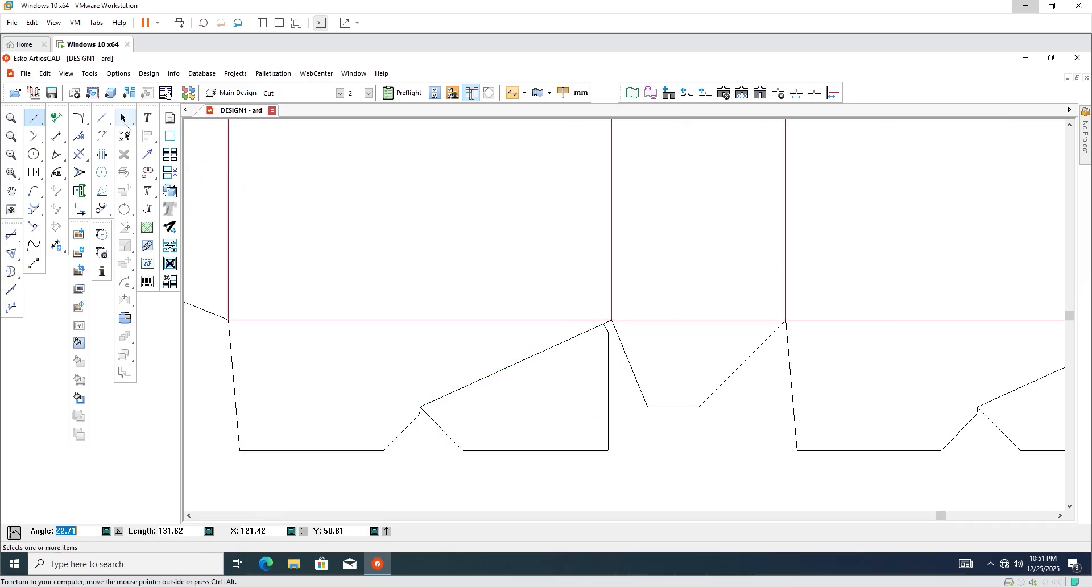
{"action": "scroll", "coordinate": [395, 428], "scroll_direction": "down", "scroll_amount": 2}
{"action": "left_click", "coordinate": [445, 393]}
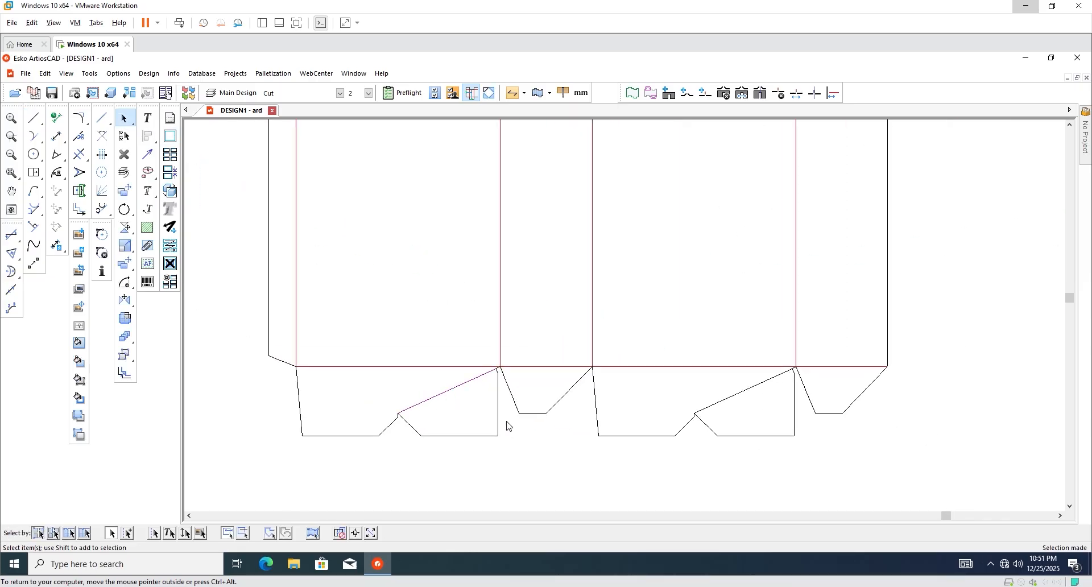
{"action": "left_click", "coordinate": [734, 396], "text": "shift"}
Change the two selected diagonal flap lines to Crease, then deselect them.
{"action": "left_click", "coordinate": [335, 93]}
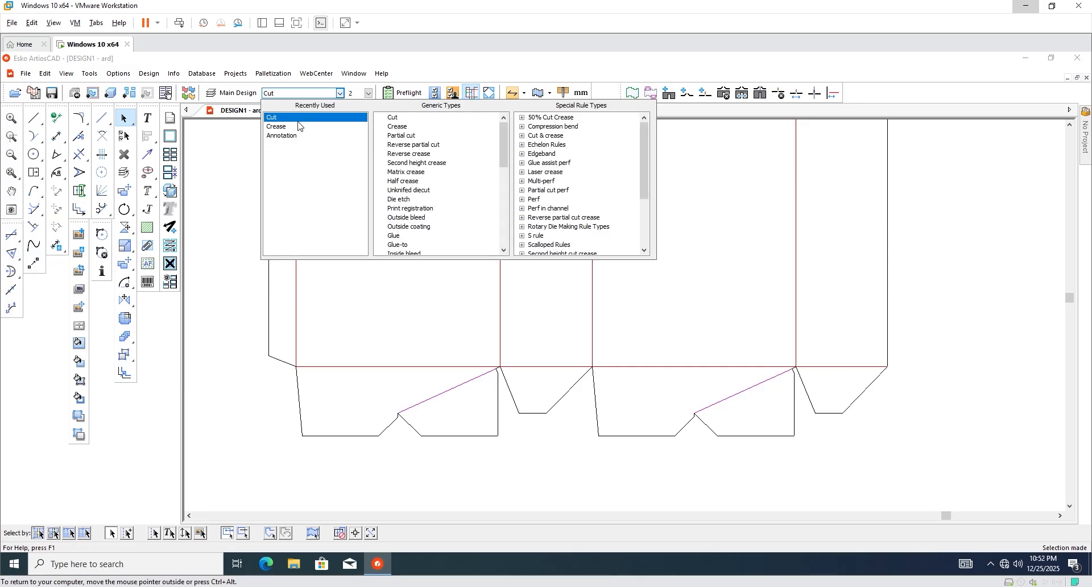
{"action": "left_click", "coordinate": [291, 127]}
{"action": "scroll", "coordinate": [394, 469], "scroll_direction": "down", "scroll_amount": 7}
{"action": "left_click", "coordinate": [729, 423]}
{"action": "scroll", "coordinate": [478, 323], "scroll_direction": "down", "scroll_amount": 3}
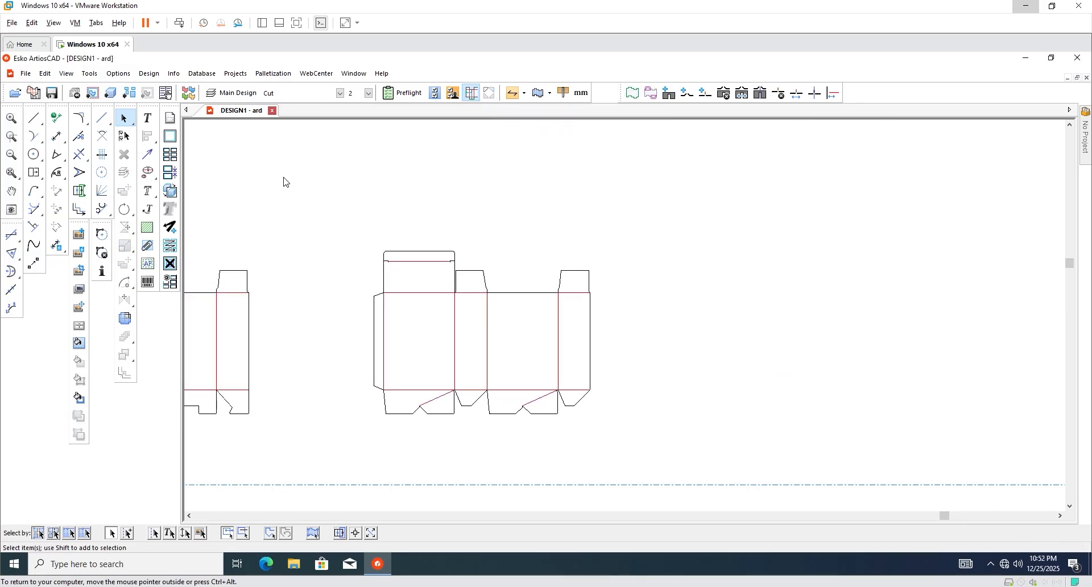
Convert the dieline to 3D as an unfolded design and tilt the view onto it.
{"action": "left_click", "coordinate": [111, 93]}
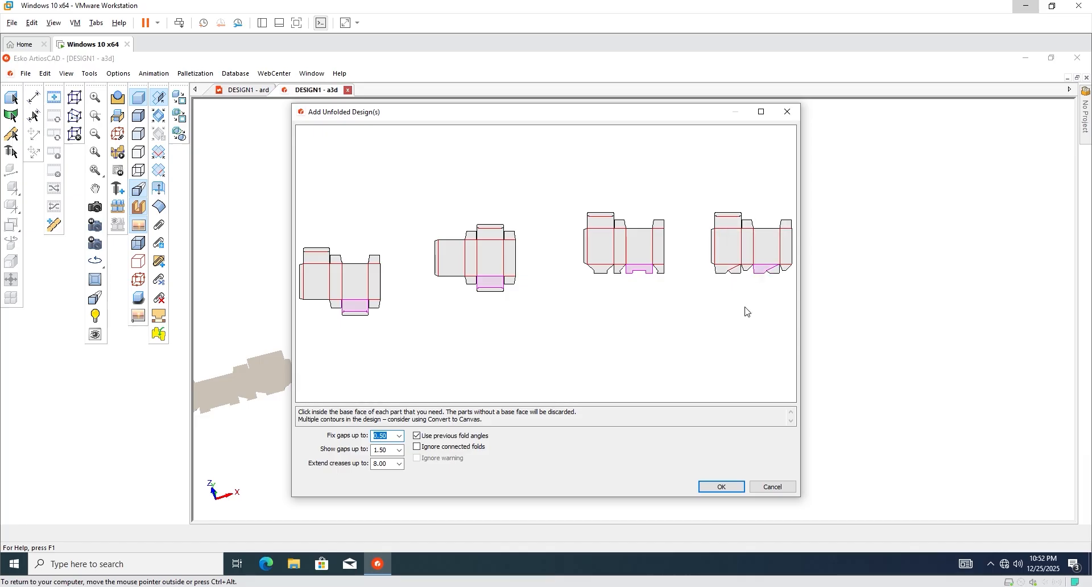
{"action": "left_click", "coordinate": [720, 487]}
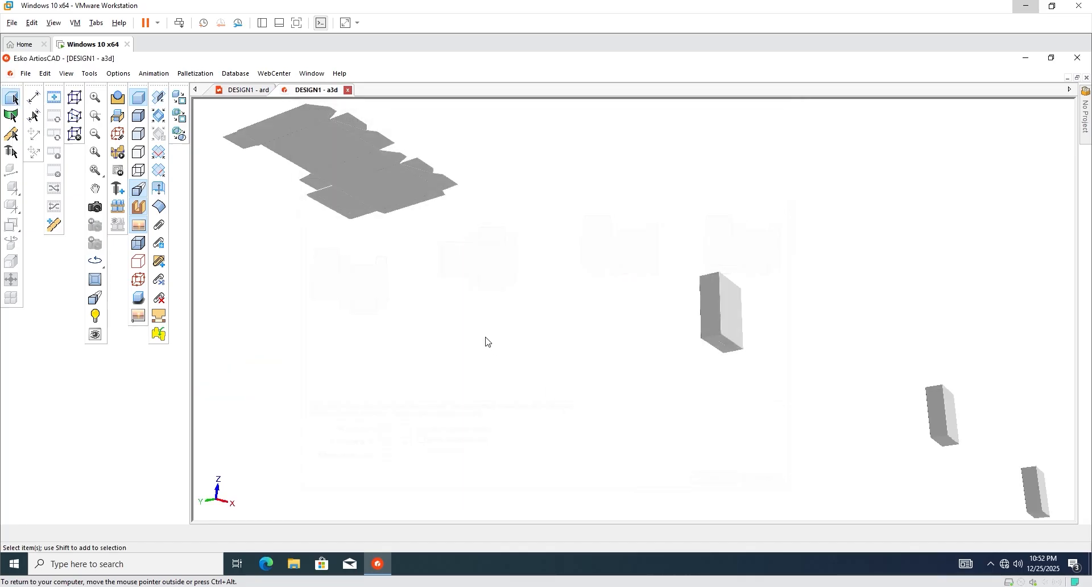
{"action": "left_click", "coordinate": [95, 207]}
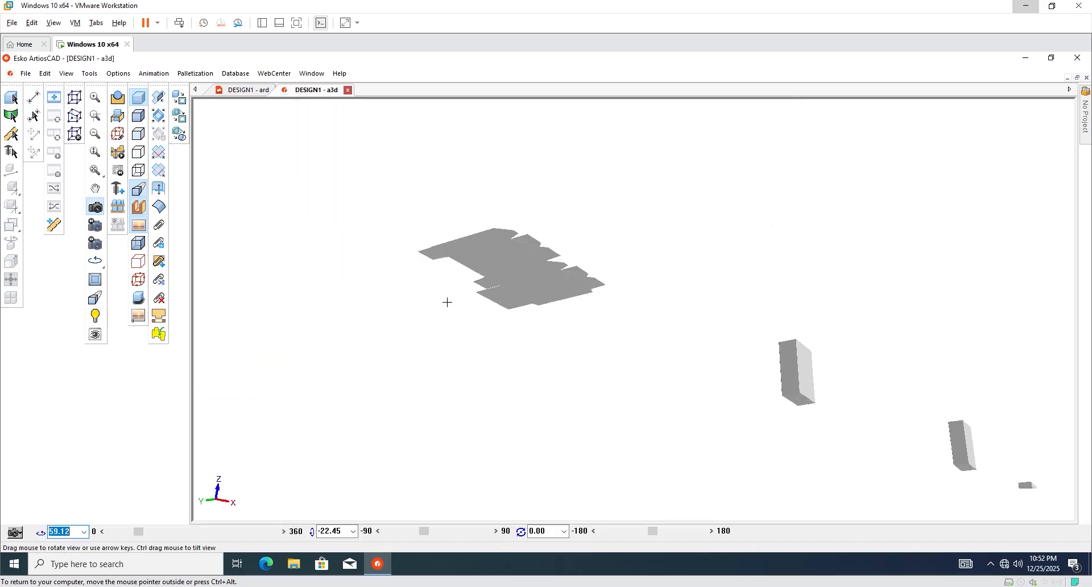
{"action": "left_click_drag", "start_coordinate": [447, 302], "coordinate": [515, 370]}
Fold the panels' full bottom crease up to 90 degrees with the Fold Angle tool.
{"action": "left_click", "coordinate": [159, 98]}
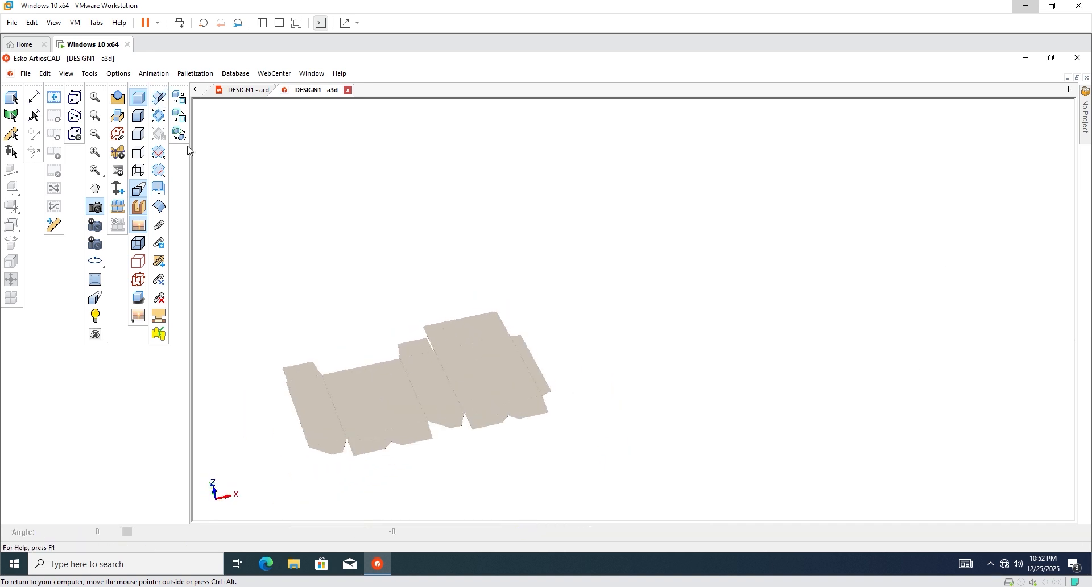
{"action": "left_click", "coordinate": [420, 405]}
{"action": "left_click", "coordinate": [158, 115]}
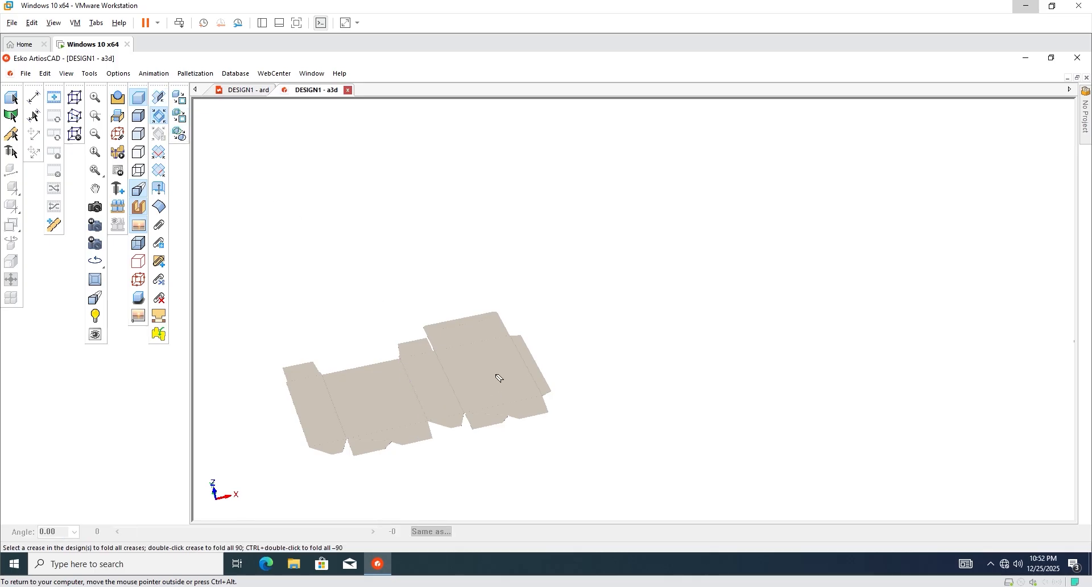
{"action": "left_click", "coordinate": [501, 379]}
{"action": "left_click", "coordinate": [161, 99]}
{"action": "left_click", "coordinate": [379, 430]}
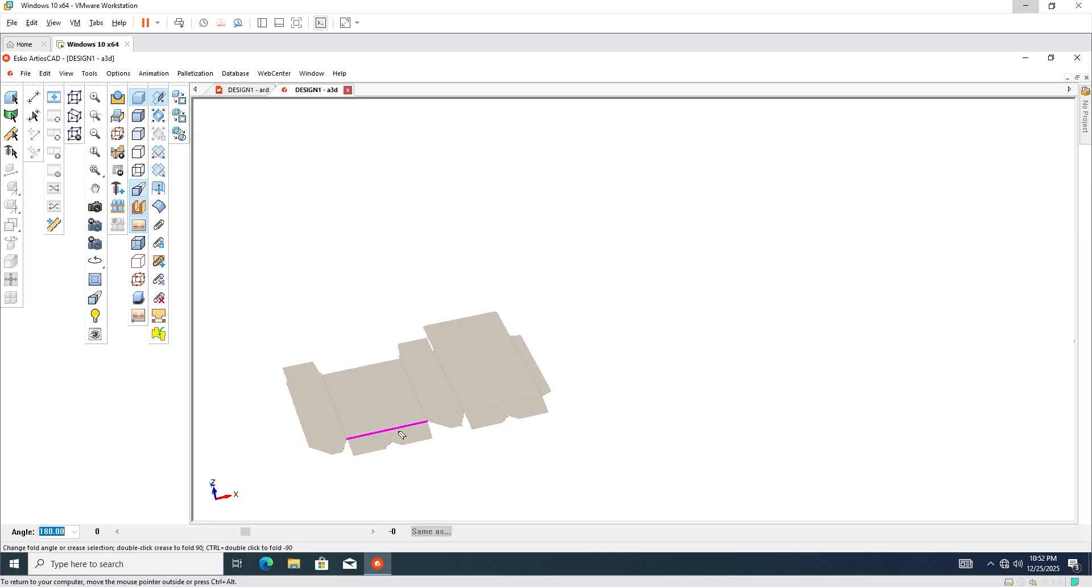
{"action": "left_click", "coordinate": [439, 417], "text": "shift"}
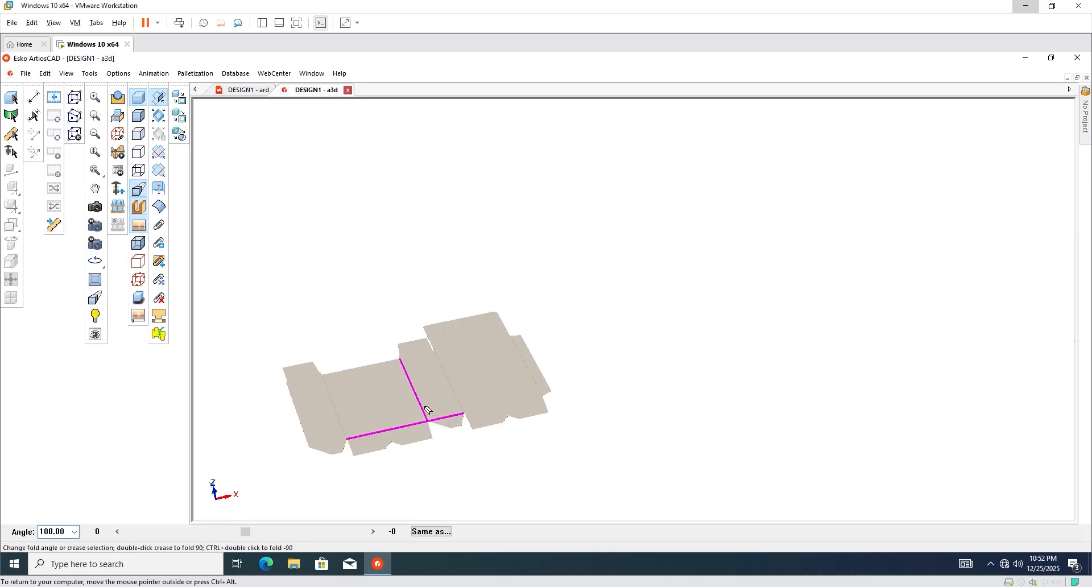
{"action": "left_click", "coordinate": [428, 409], "text": "shift"}
{"action": "left_click", "coordinate": [532, 403], "text": "shift"}
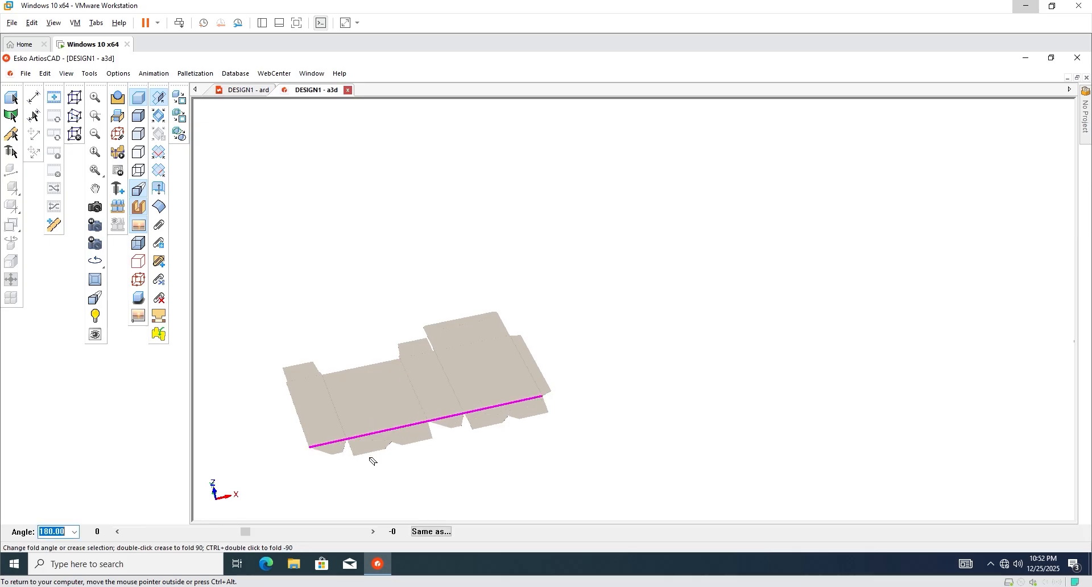
{"action": "left_click_drag", "start_coordinate": [250, 537], "coordinate": [192, 543]}
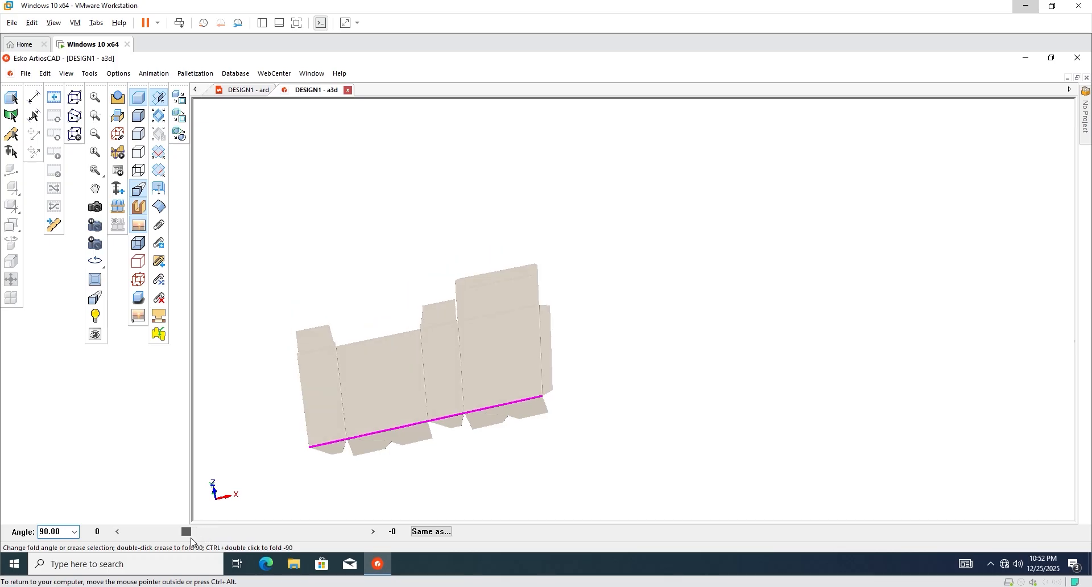
Fold the four vertical creases to 90 degrees, forming an upright sleeve facing front.
{"action": "left_click", "coordinate": [345, 424]}
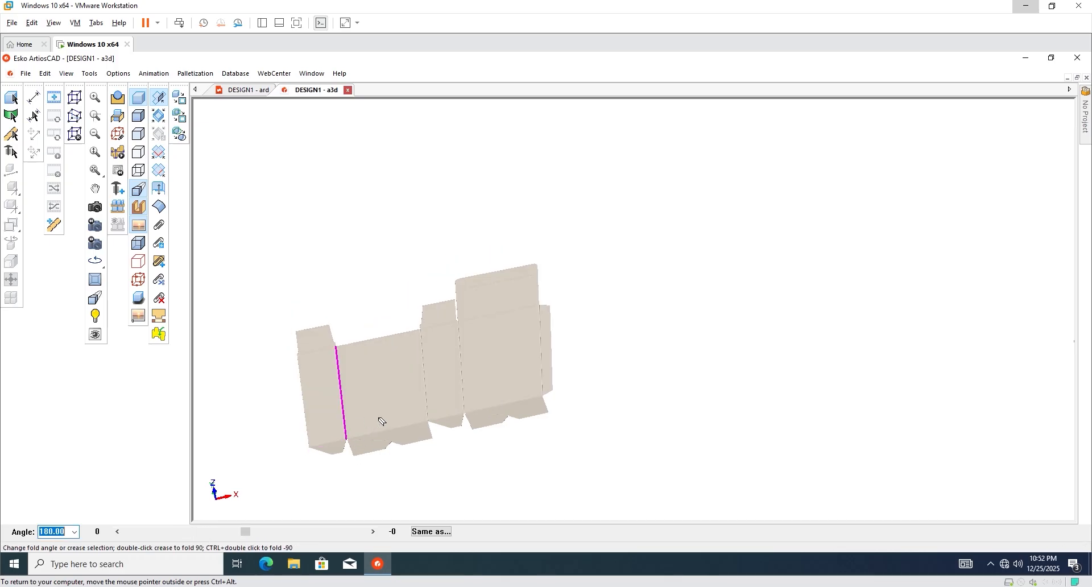
{"action": "left_click", "coordinate": [425, 390], "text": "shift"}
{"action": "left_click", "coordinate": [460, 391], "text": "shift"}
{"action": "left_click", "coordinate": [540, 367], "text": "shift"}
{"action": "left_click_drag", "start_coordinate": [244, 531], "coordinate": [191, 543]}
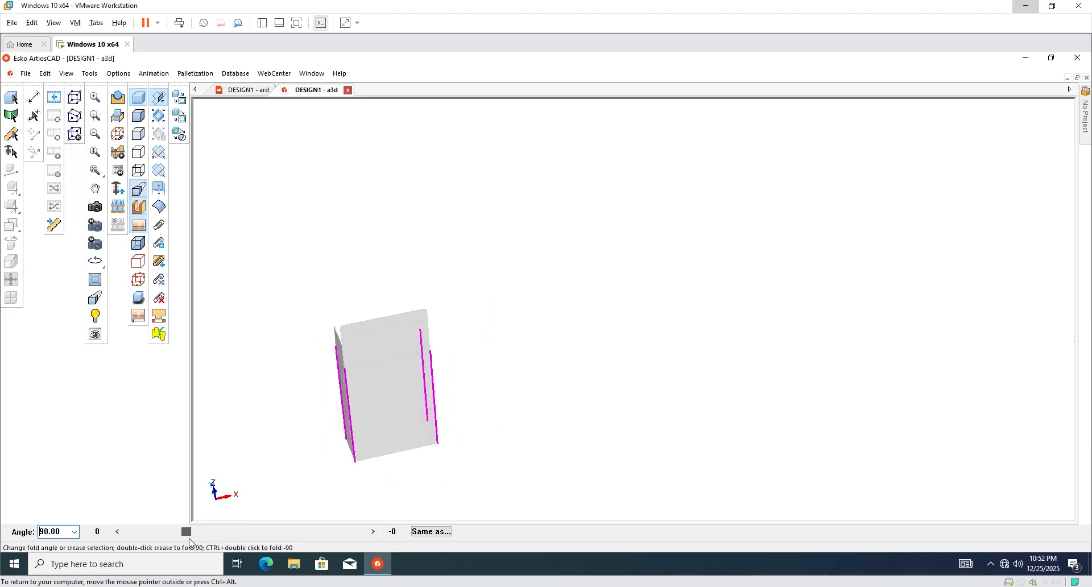
{"action": "left_click", "coordinate": [292, 452]}
{"action": "left_click", "coordinate": [95, 208]}
{"action": "left_click_drag", "start_coordinate": [340, 409], "coordinate": [586, 368]}
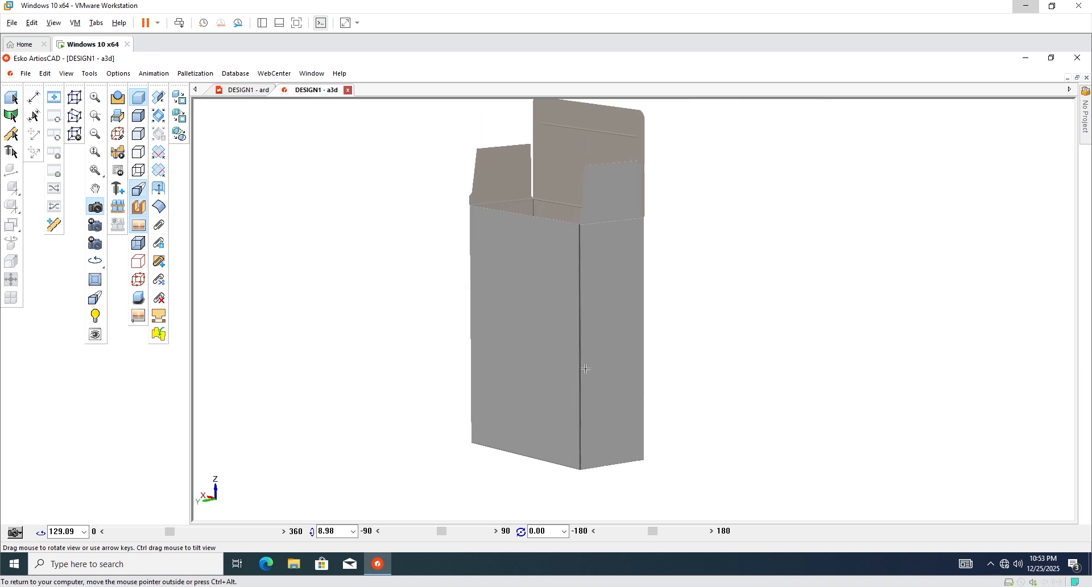
Fold the left and right top flaps inward, then select the back and front top creases.
{"action": "scroll", "coordinate": [575, 241], "scroll_direction": "up", "scroll_amount": 5}
{"action": "left_click_drag", "start_coordinate": [490, 308], "coordinate": [438, 245]}
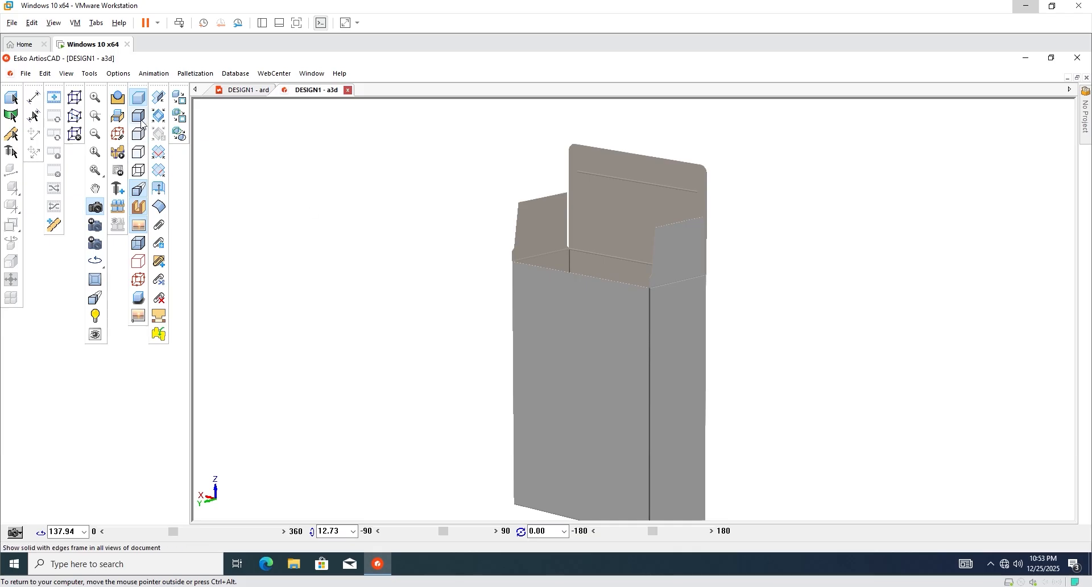
{"action": "left_click", "coordinate": [158, 98]}
{"action": "left_click", "coordinate": [540, 254]}
{"action": "left_click", "coordinate": [671, 283]}
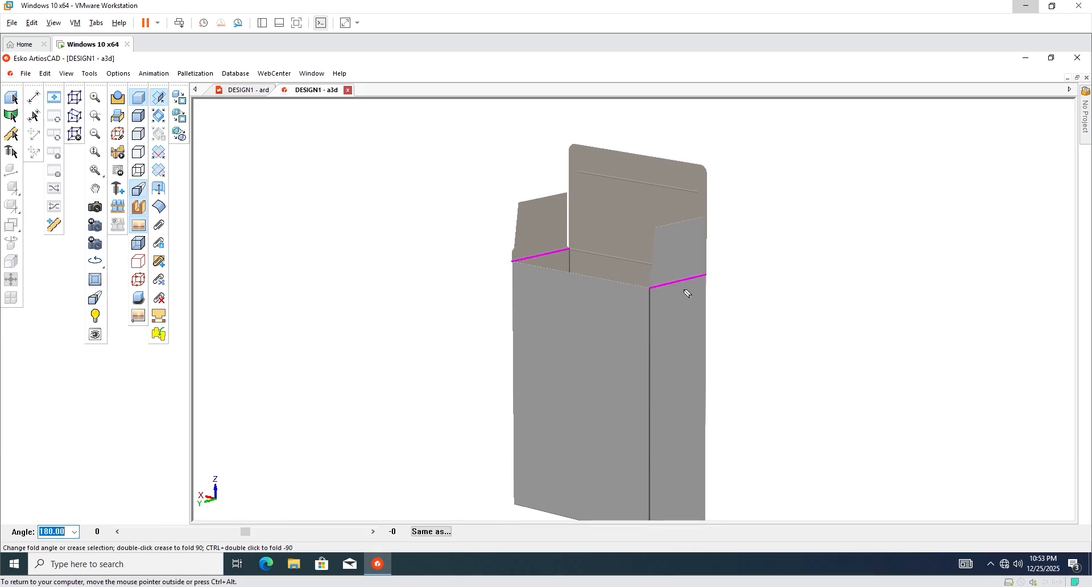
{"action": "left_click_drag", "start_coordinate": [244, 531], "coordinate": [189, 538]}
{"action": "left_click", "coordinate": [636, 263]}
{"action": "left_click", "coordinate": [586, 275]}
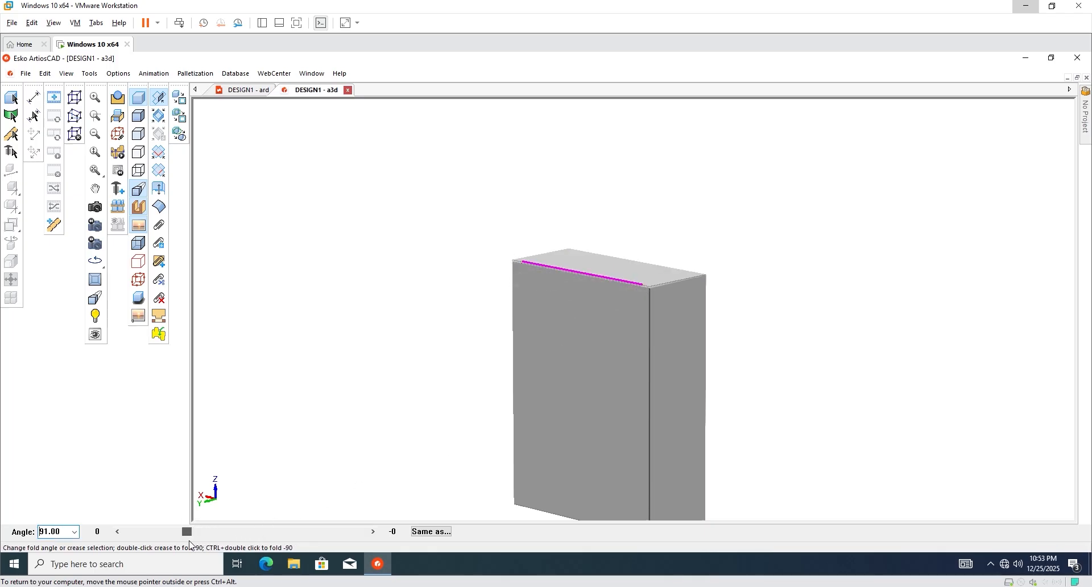
Turn toward the box bottom and swing the front bottom flap out and back.
{"action": "left_click", "coordinate": [95, 207]}
{"action": "left_click_drag", "start_coordinate": [490, 342], "coordinate": [574, 185]}
{"action": "scroll", "coordinate": [563, 166], "scroll_direction": "up", "scroll_amount": 4}
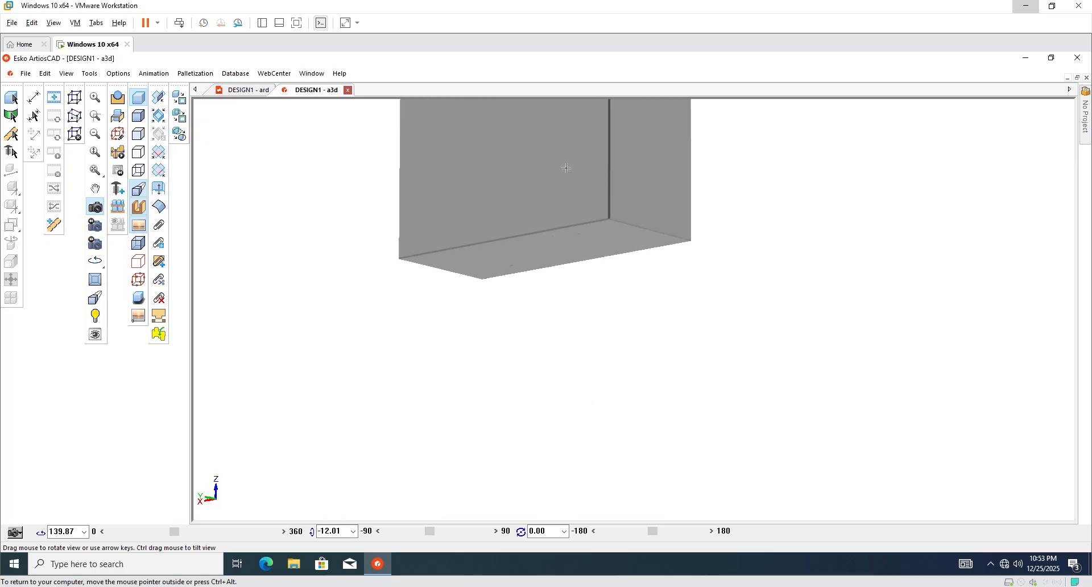
{"action": "scroll", "coordinate": [567, 175], "scroll_direction": "down", "scroll_amount": 1}
{"action": "left_click", "coordinate": [140, 99]}
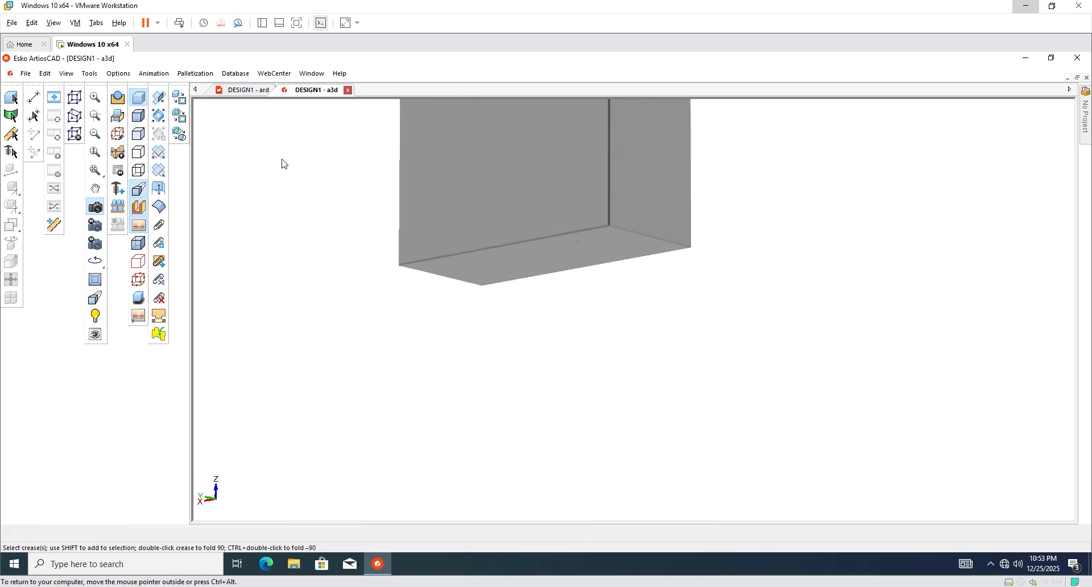
{"action": "left_click", "coordinate": [600, 265]}
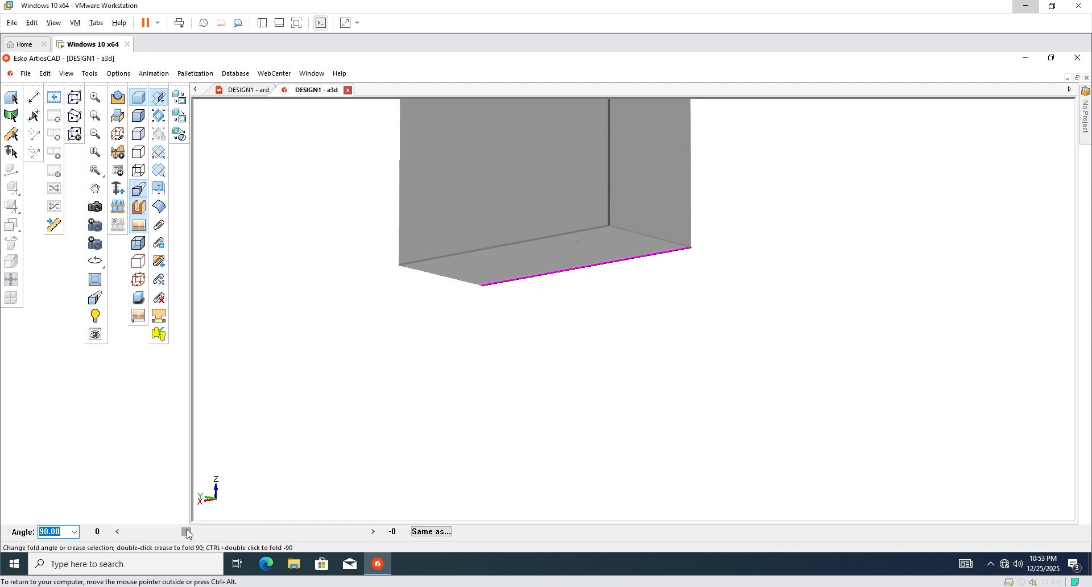
{"action": "mouse_move", "coordinate": [187, 529]}
{"action": "left_mouse_down"}
{"action": "mouse_move", "coordinate": [359, 531]}
{"action": "mouse_move", "coordinate": [185, 524]}
{"action": "mouse_move", "coordinate": [265, 520]}
{"action": "mouse_move", "coordinate": [186, 534]}
{"action": "left_mouse_up"}
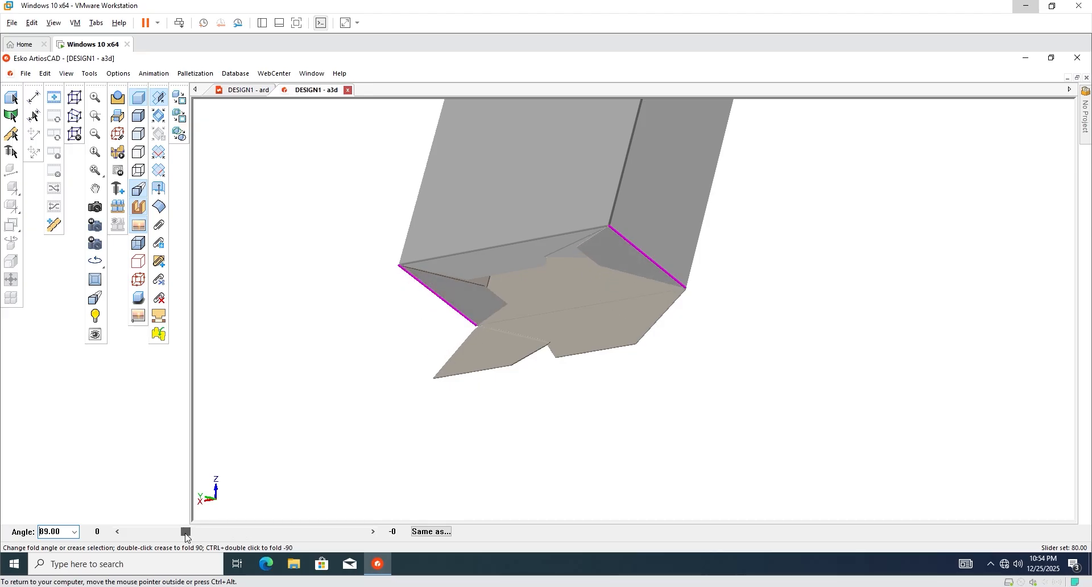
Look under the box and fold the bottom flap up into it.
{"action": "left_click", "coordinate": [95, 207]}
{"action": "left_click_drag", "start_coordinate": [317, 283], "coordinate": [606, 371]}
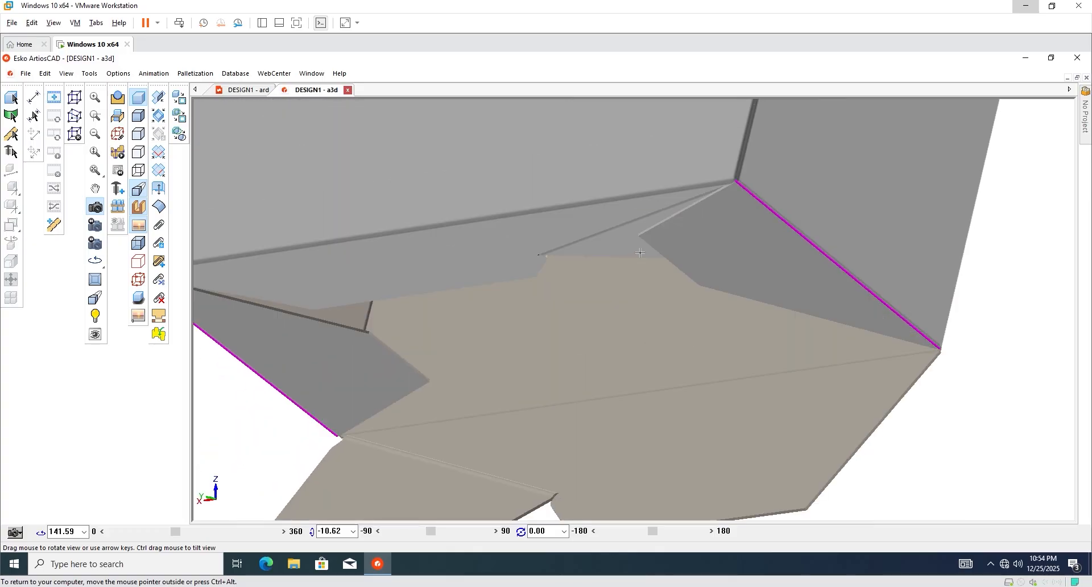
{"action": "scroll", "coordinate": [466, 342], "scroll_direction": "down", "scroll_amount": 4}
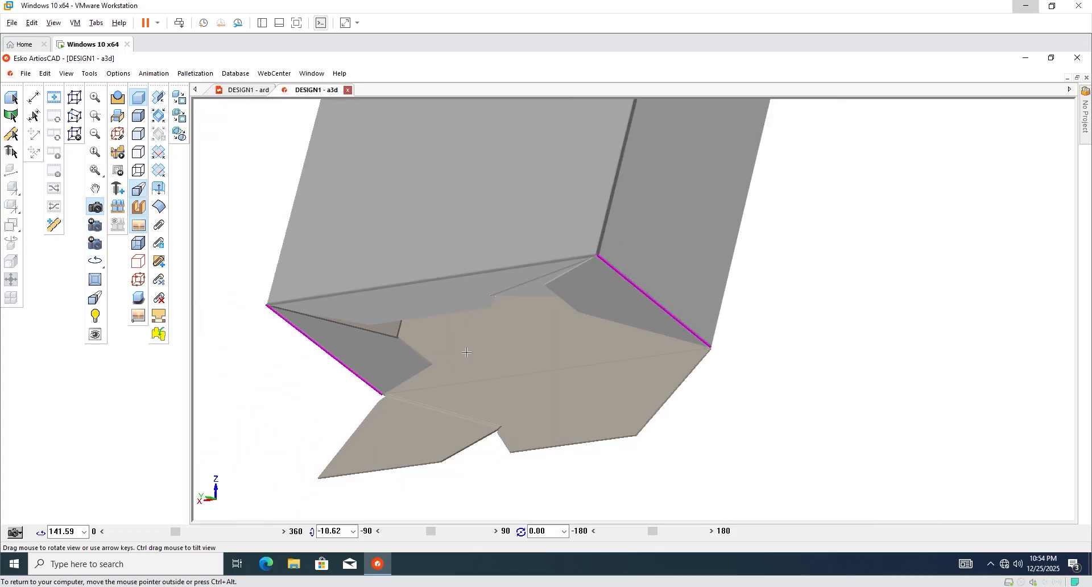
{"action": "scroll", "coordinate": [393, 373], "scroll_direction": "down", "scroll_amount": 2}
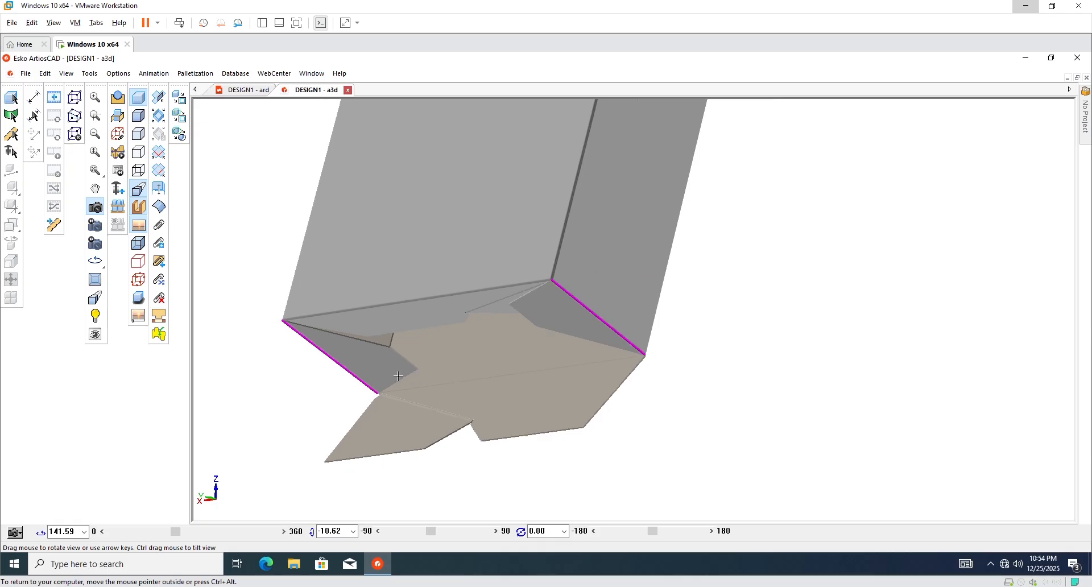
{"action": "left_click", "coordinate": [159, 98]}
{"action": "left_click", "coordinate": [470, 381]}
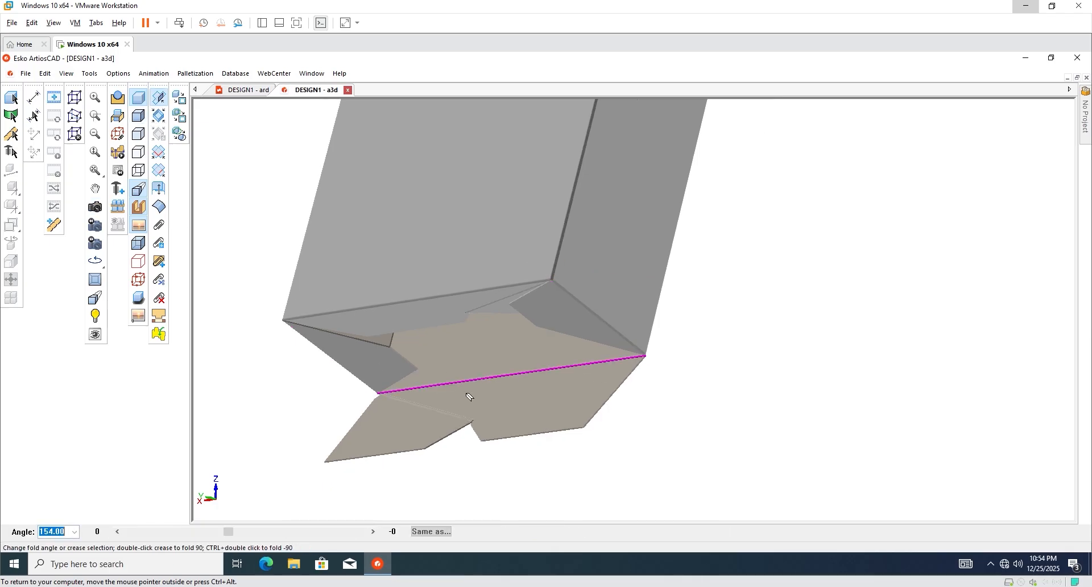
{"action": "left_click_drag", "start_coordinate": [230, 535], "coordinate": [189, 532]}
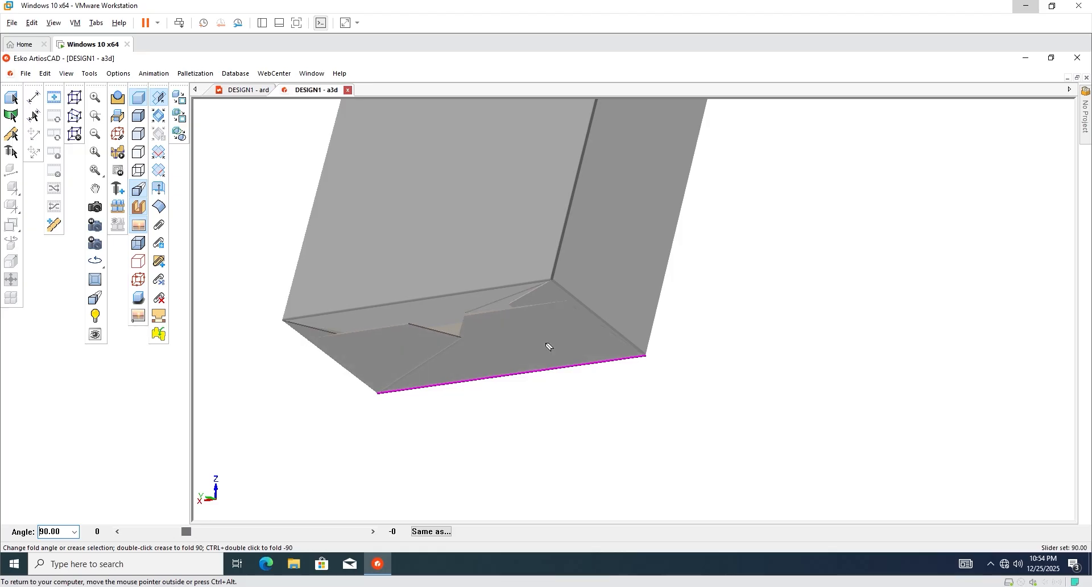
Adjust the diagonal corner crease and fold the long front flap to 90 degrees.
{"action": "left_click", "coordinate": [567, 305]}
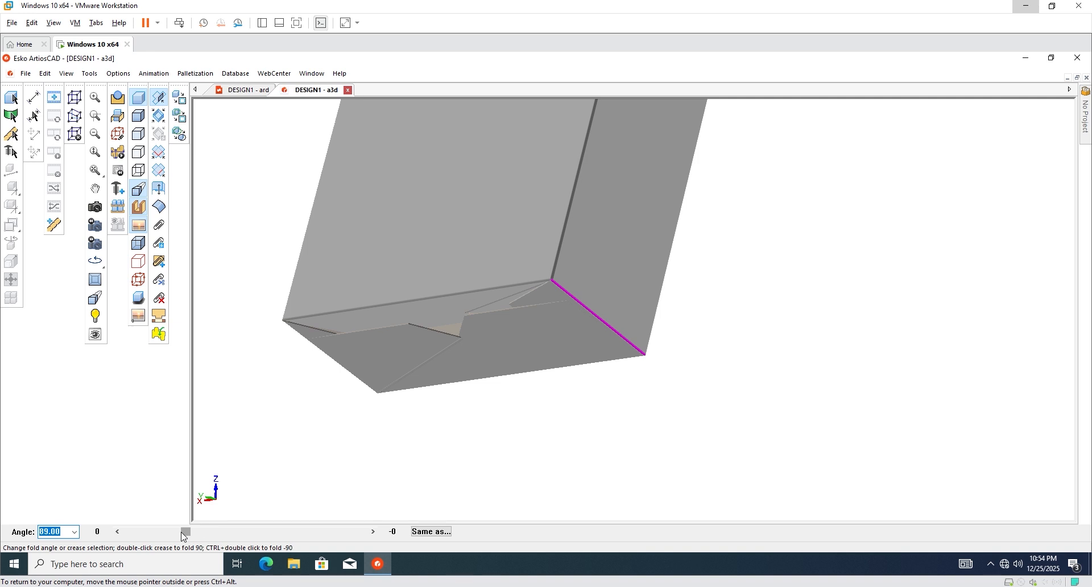
{"action": "left_click_drag", "start_coordinate": [186, 532], "coordinate": [186, 533]}
{"action": "left_click", "coordinate": [362, 309]}
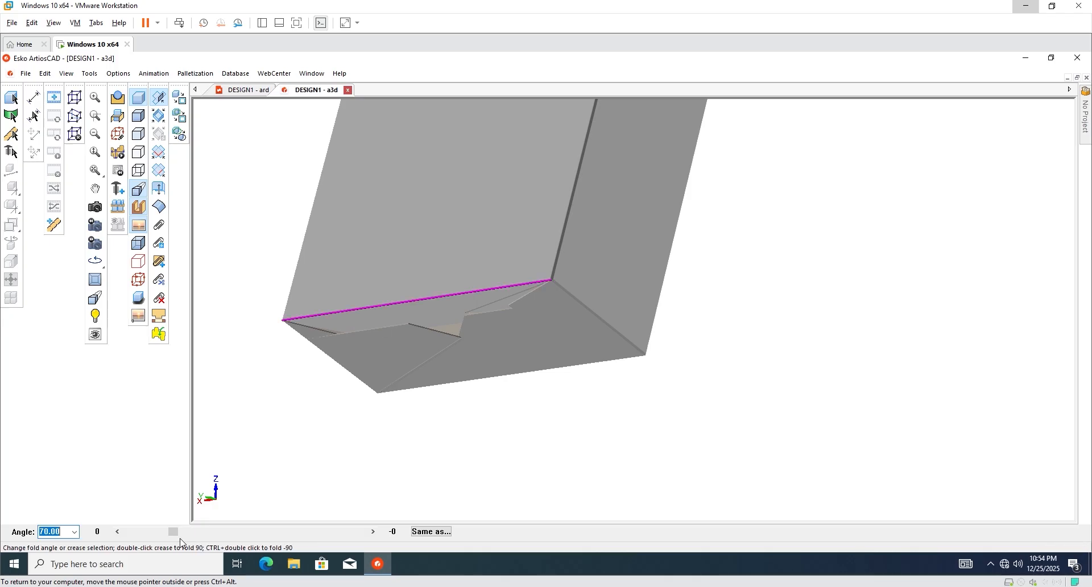
{"action": "left_click_drag", "start_coordinate": [173, 535], "coordinate": [186, 538]}
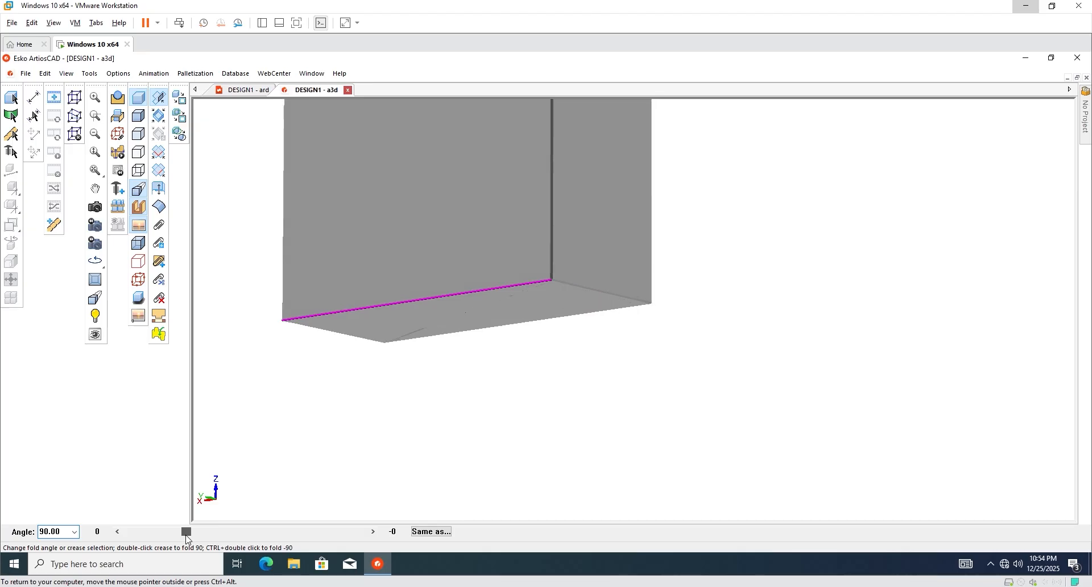
{"action": "left_click", "coordinate": [446, 366]}
{"action": "scroll", "coordinate": [501, 418], "scroll_direction": "down", "scroll_amount": 3}
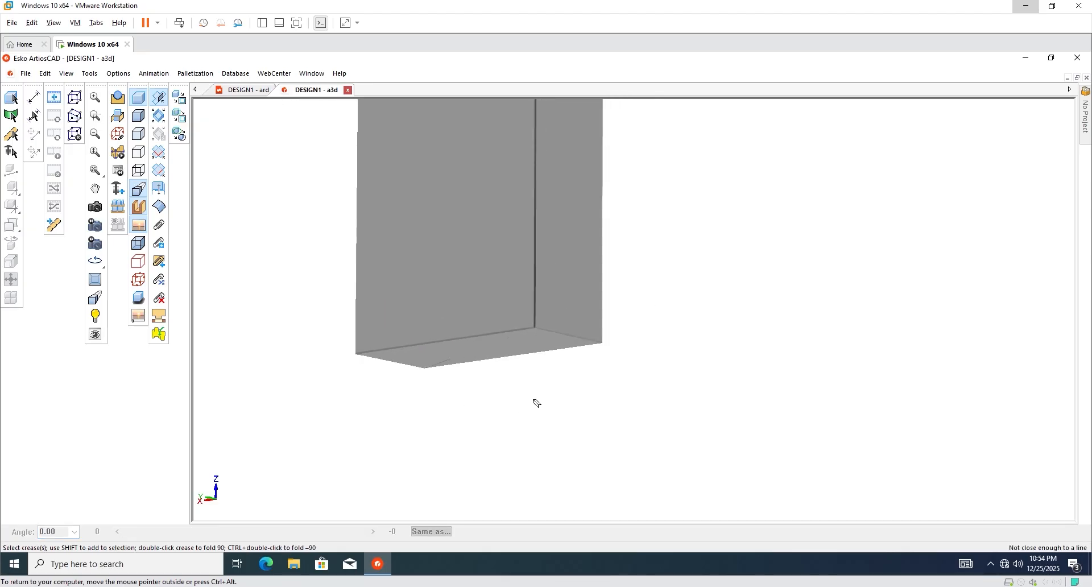
{"action": "left_click", "coordinate": [95, 206]}
{"action": "left_click_drag", "start_coordinate": [544, 405], "coordinate": [500, 286]}
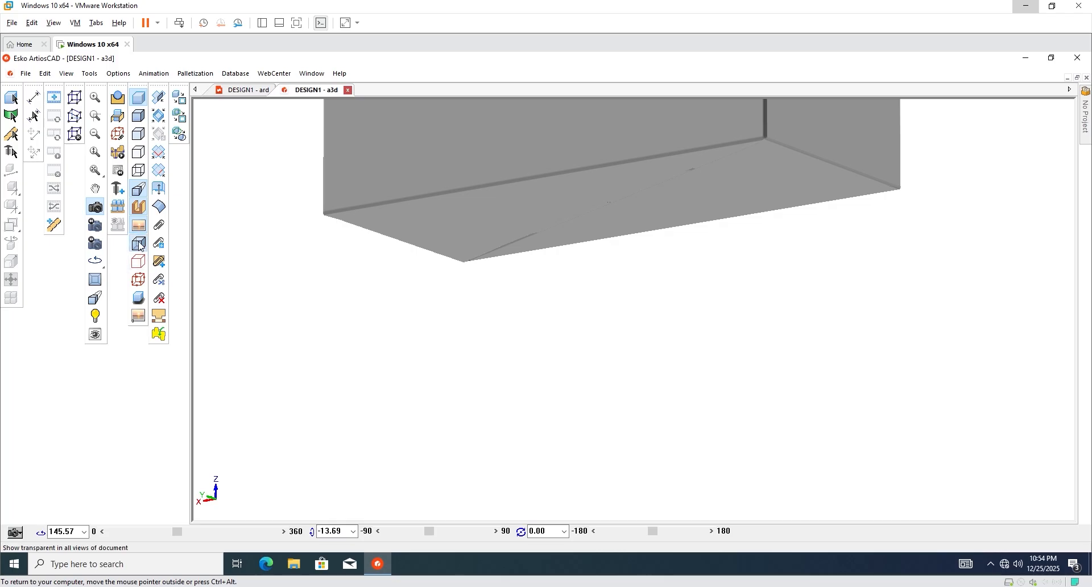
{"action": "left_click", "coordinate": [138, 262]}
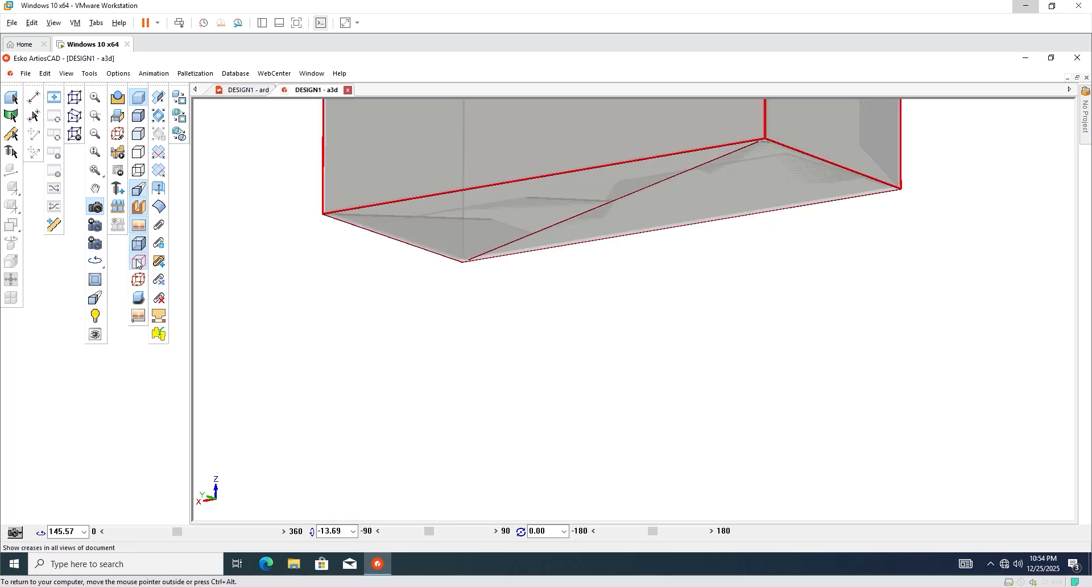
{"action": "left_click", "coordinate": [139, 280]}
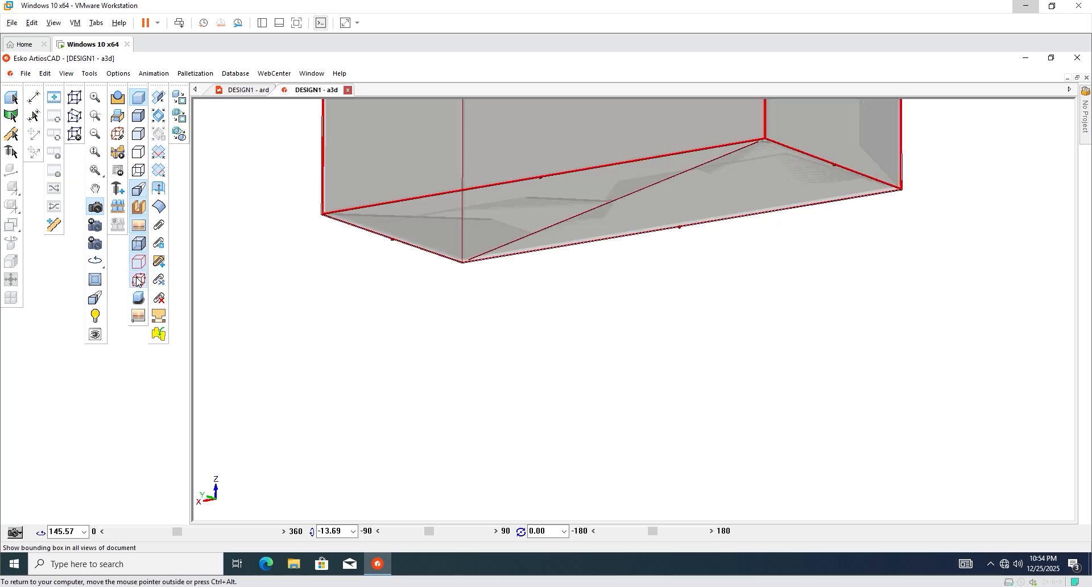
{"action": "left_click", "coordinate": [138, 245]}
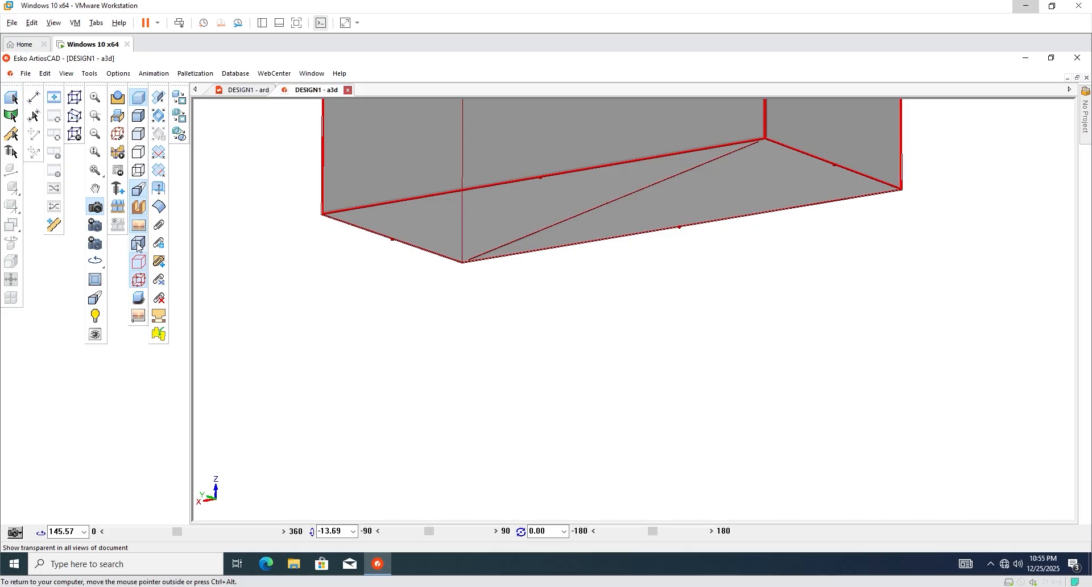
{"action": "left_click", "coordinate": [138, 246]}
{"action": "left_click", "coordinate": [138, 262]}
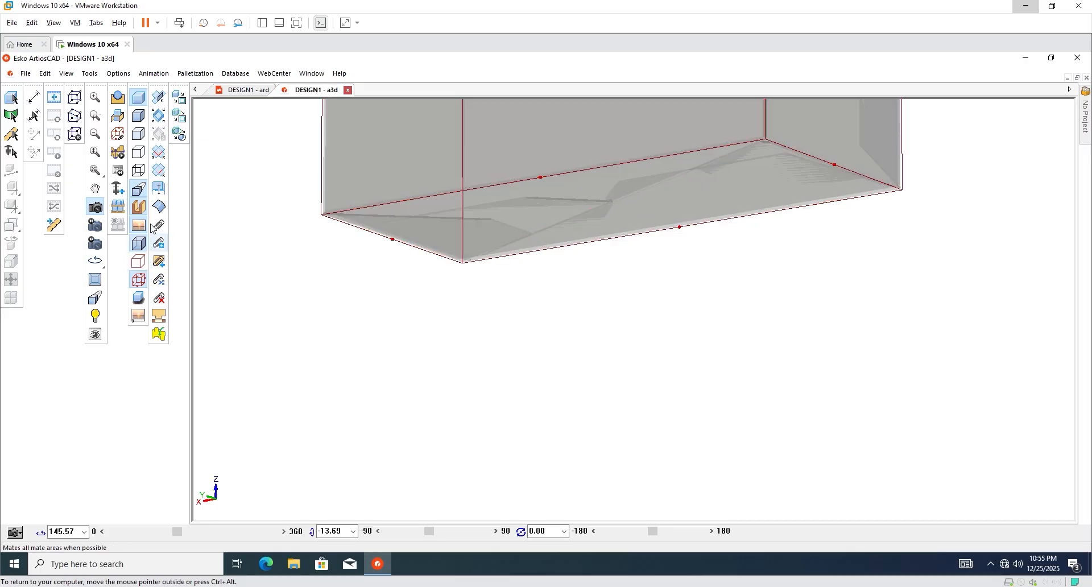
{"action": "left_click", "coordinate": [138, 137]}
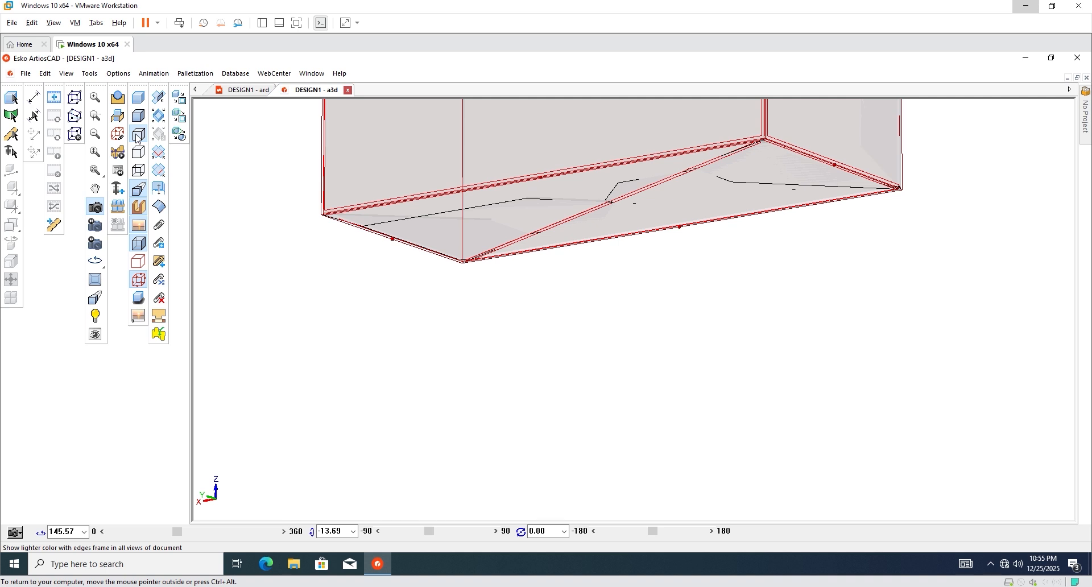
{"action": "left_click", "coordinate": [139, 172]}
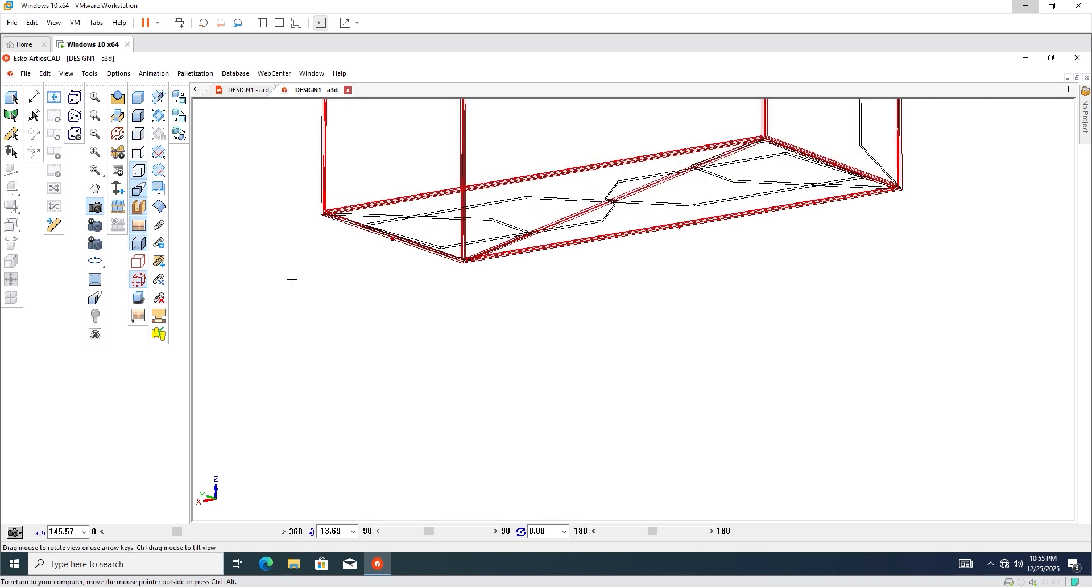
{"action": "left_click", "coordinate": [138, 279]}
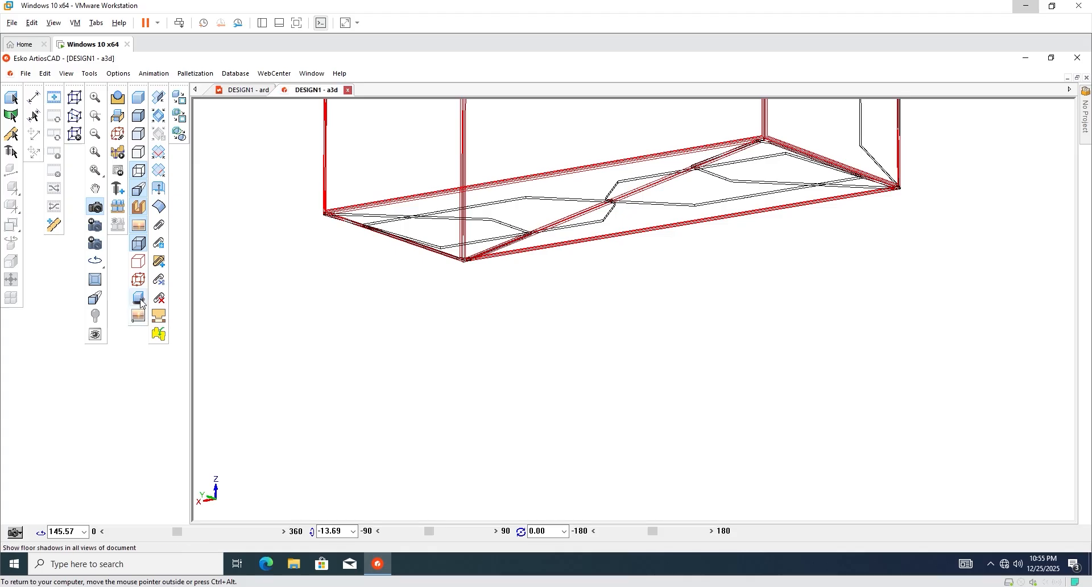
{"action": "scroll", "coordinate": [447, 351], "scroll_direction": "down", "scroll_amount": 3}
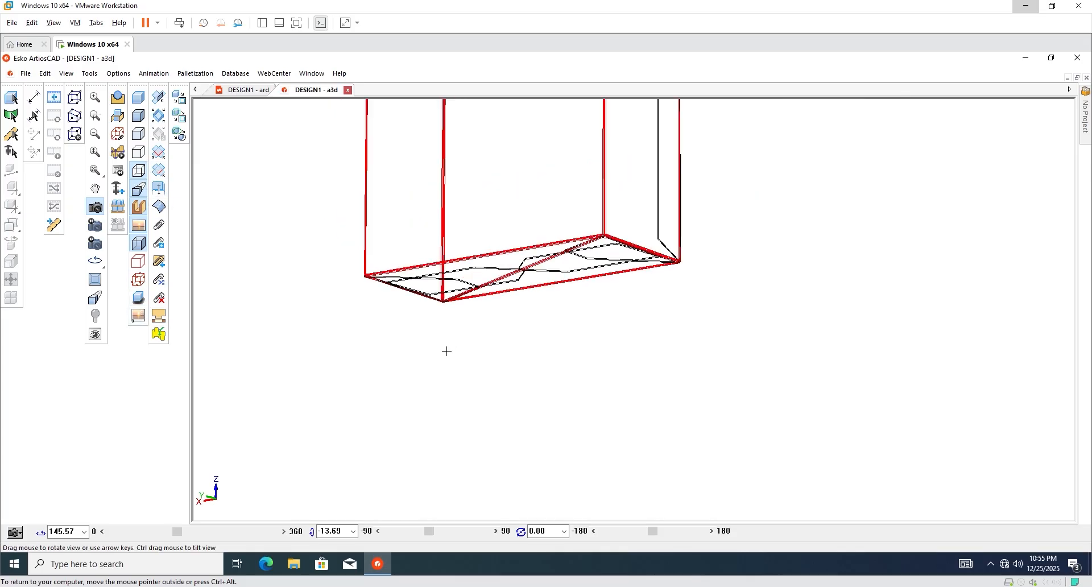
{"action": "scroll", "coordinate": [446, 351], "scroll_direction": "down", "scroll_amount": 6}
{"action": "scroll", "coordinate": [423, 235], "scroll_direction": "up", "scroll_amount": 3}
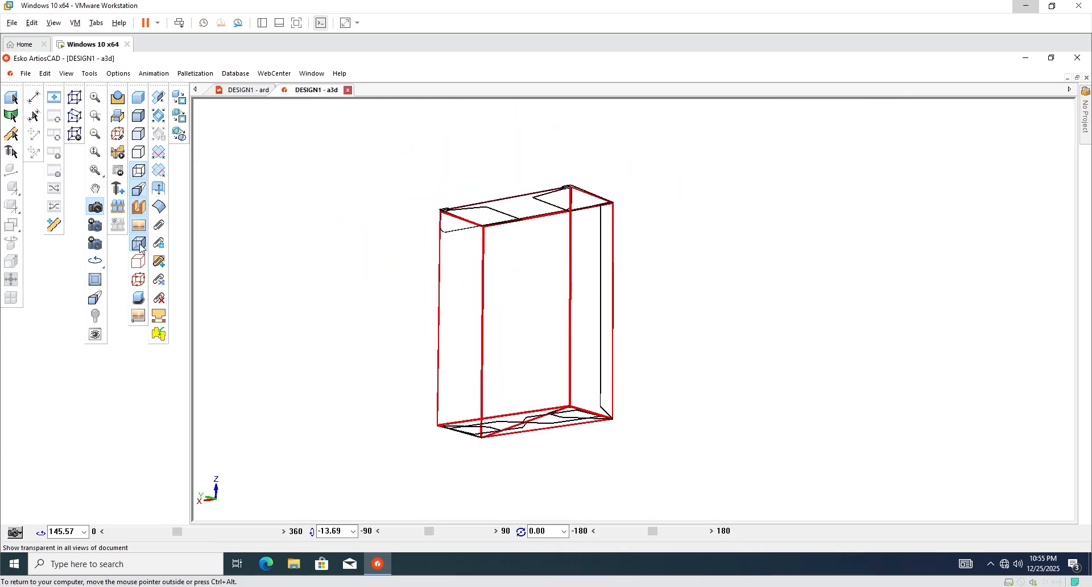
{"action": "left_click", "coordinate": [138, 97]}
Rotate the carton to look down on its top lid and front corner.
{"action": "scroll", "coordinate": [468, 258], "scroll_direction": "up", "scroll_amount": 4}
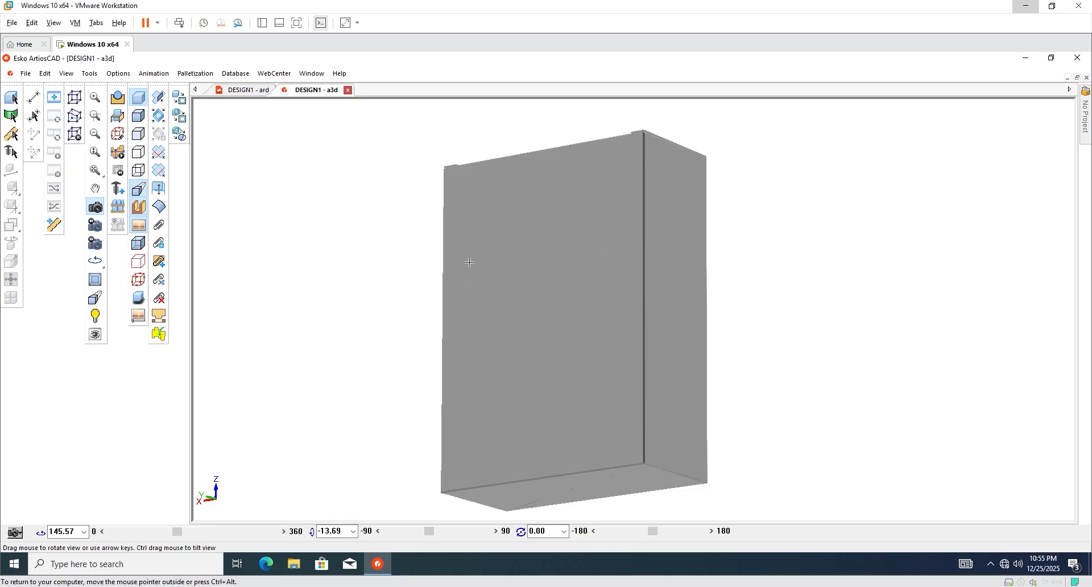
{"action": "scroll", "coordinate": [472, 206], "scroll_direction": "down", "scroll_amount": 3}
{"action": "left_click_drag", "start_coordinate": [471, 206], "coordinate": [521, 286]}
{"action": "scroll", "coordinate": [492, 198], "scroll_direction": "down", "scroll_amount": 3}
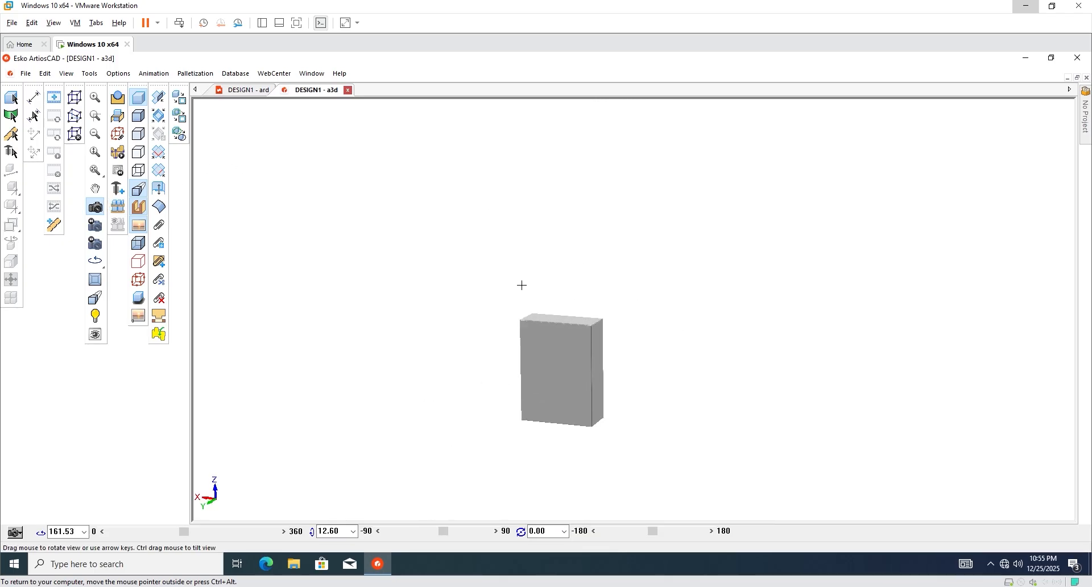
{"action": "scroll", "coordinate": [581, 358], "scroll_direction": "up", "scroll_amount": 3}
{"action": "scroll", "coordinate": [466, 230], "scroll_direction": "down", "scroll_amount": 1}
{"action": "left_click_drag", "start_coordinate": [466, 231], "coordinate": [485, 272]}
{"action": "scroll", "coordinate": [512, 319], "scroll_direction": "up", "scroll_amount": 3}
{"action": "scroll", "coordinate": [530, 354], "scroll_direction": "down", "scroll_amount": 1}
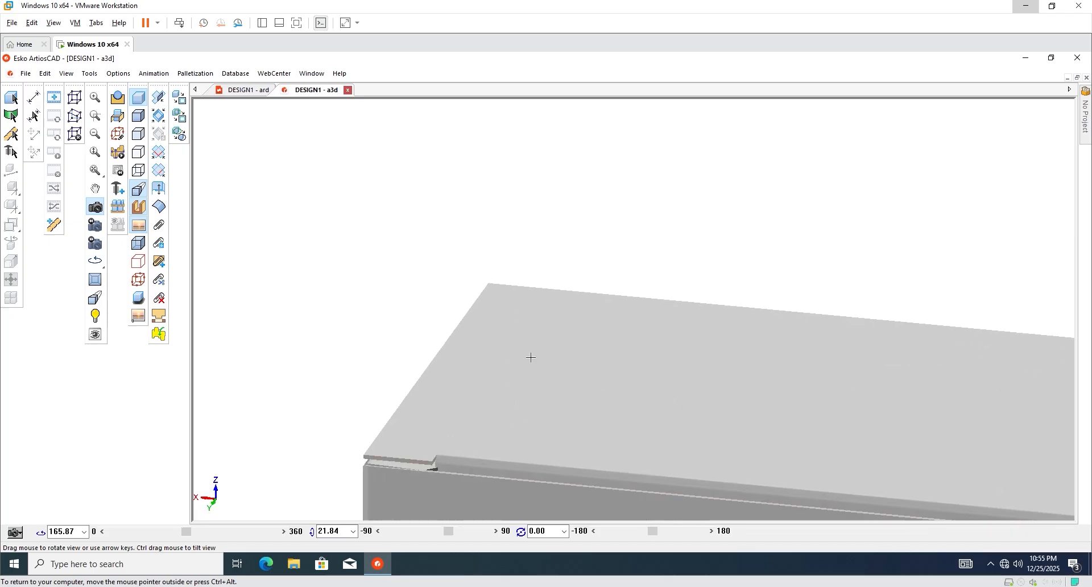
{"action": "scroll", "coordinate": [468, 256], "scroll_direction": "down", "scroll_amount": 2}
{"action": "left_click_drag", "start_coordinate": [468, 241], "coordinate": [535, 298]}
{"action": "scroll", "coordinate": [435, 353], "scroll_direction": "up", "scroll_amount": 3}
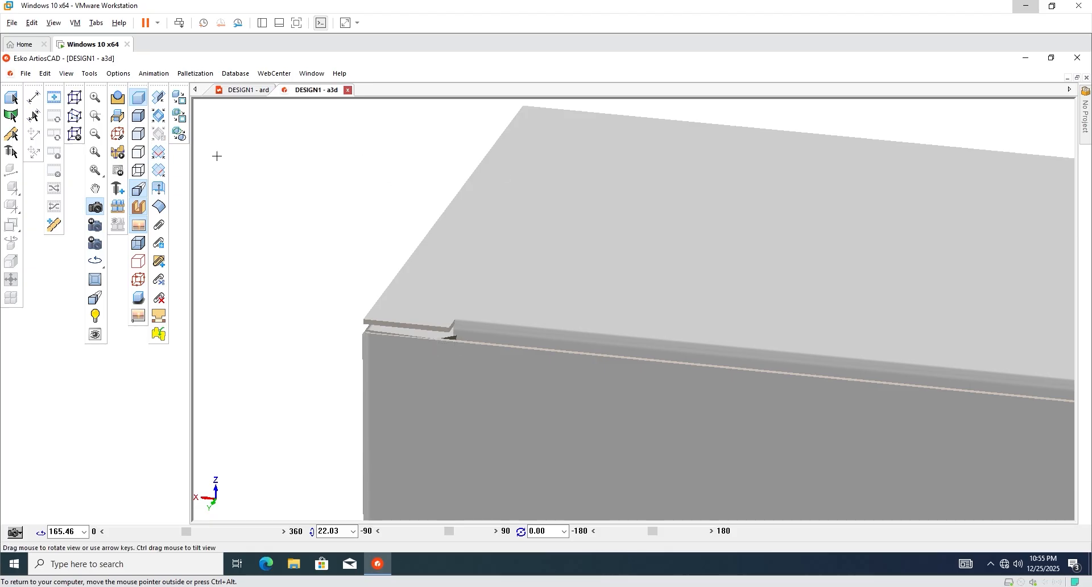
Fold the lid crease to 90 degrees so it sits flush, then close the 3D document.
{"action": "left_click", "coordinate": [159, 103]}
{"action": "left_click", "coordinate": [674, 125]}
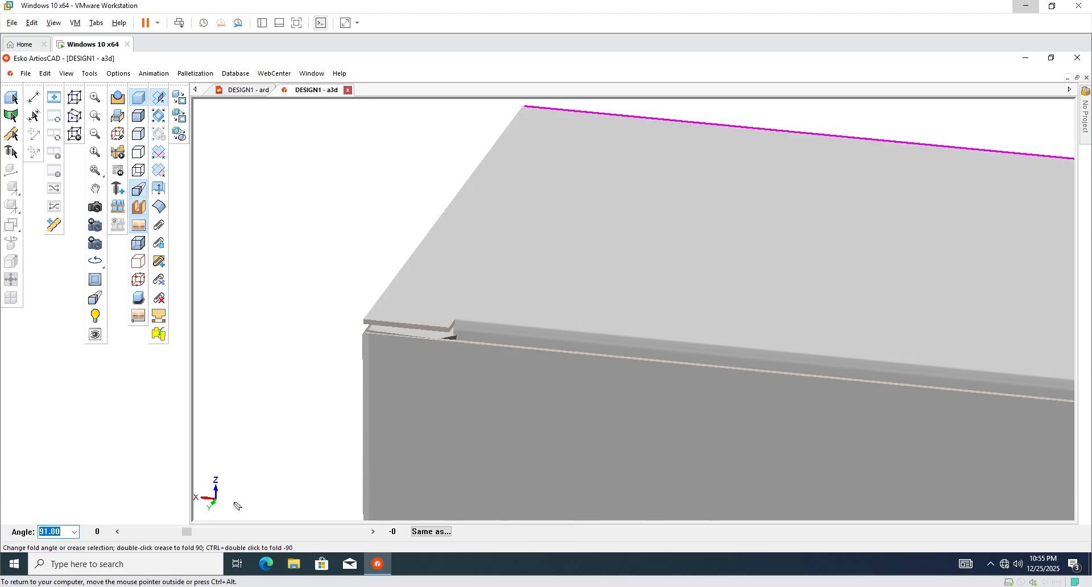
{"action": "left_click_drag", "start_coordinate": [187, 535], "coordinate": [186, 536]}
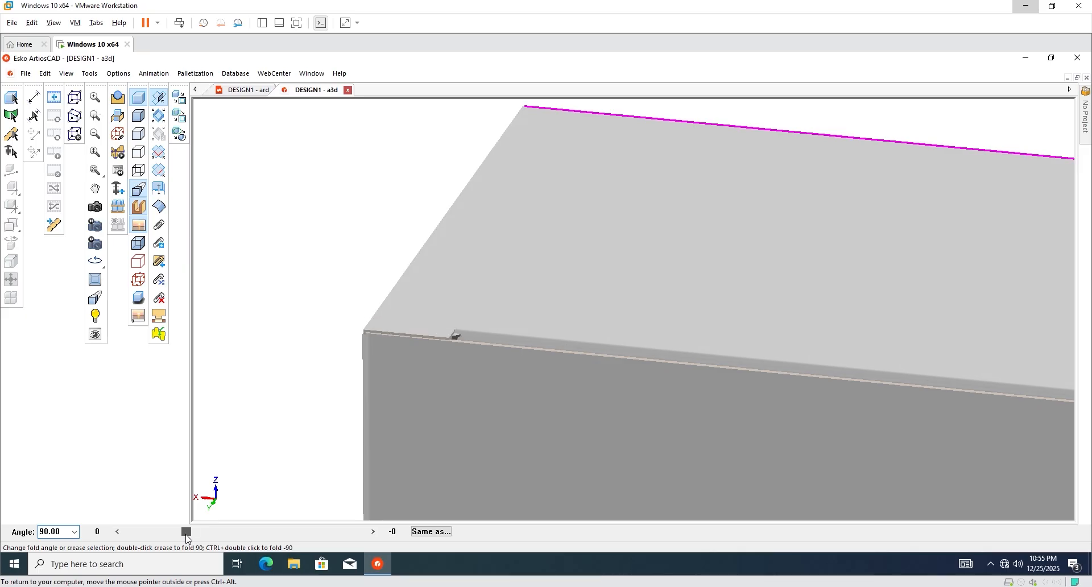
{"action": "scroll", "coordinate": [451, 285], "scroll_direction": "down", "scroll_amount": 6}
{"action": "left_click", "coordinate": [558, 244]}
{"action": "scroll", "coordinate": [546, 248], "scroll_direction": "down", "scroll_amount": 2}
{"action": "middle_click_drag", "start_coordinate": [367, 331], "coordinate": [360, 332]}
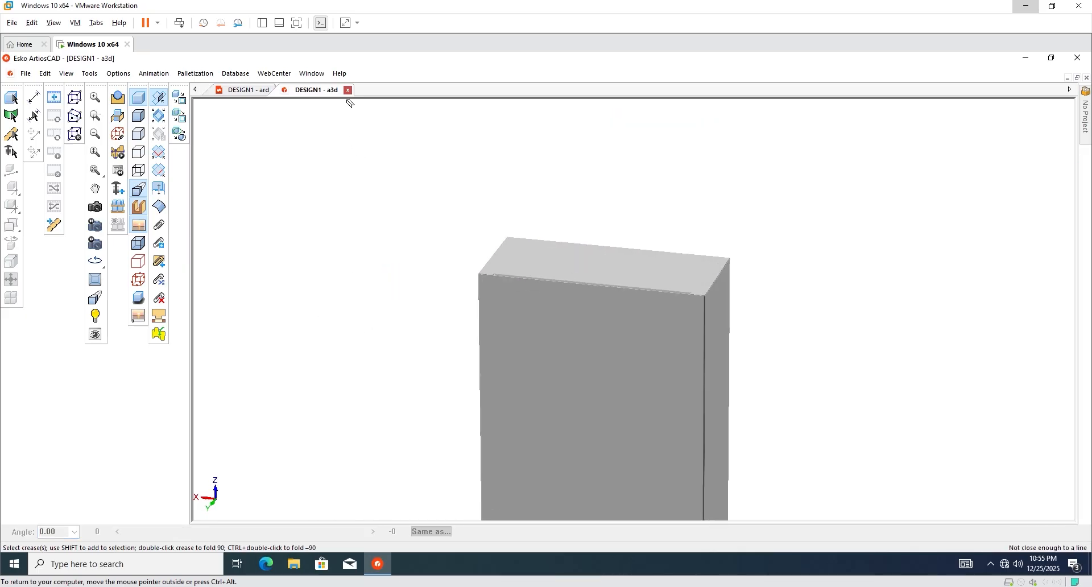
{"action": "left_click", "coordinate": [348, 90]}
Answer the save prompt, then select and deselect all four dieline layouts.
{"action": "left_click", "coordinate": [550, 325]}
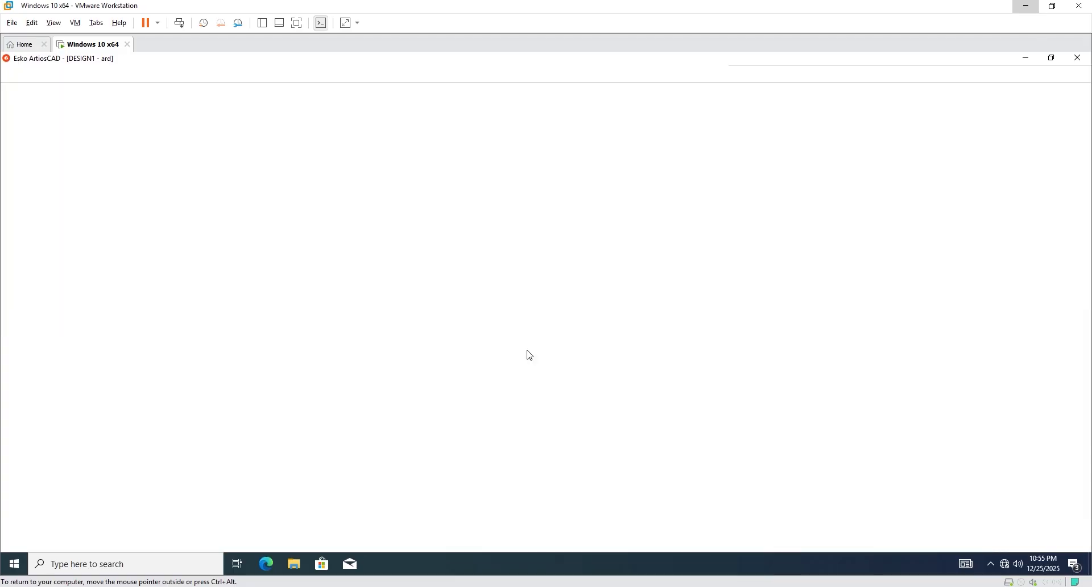
{"action": "scroll", "coordinate": [437, 328], "scroll_direction": "up", "scroll_amount": 5}
{"action": "scroll", "coordinate": [547, 332], "scroll_direction": "down", "scroll_amount": 3}
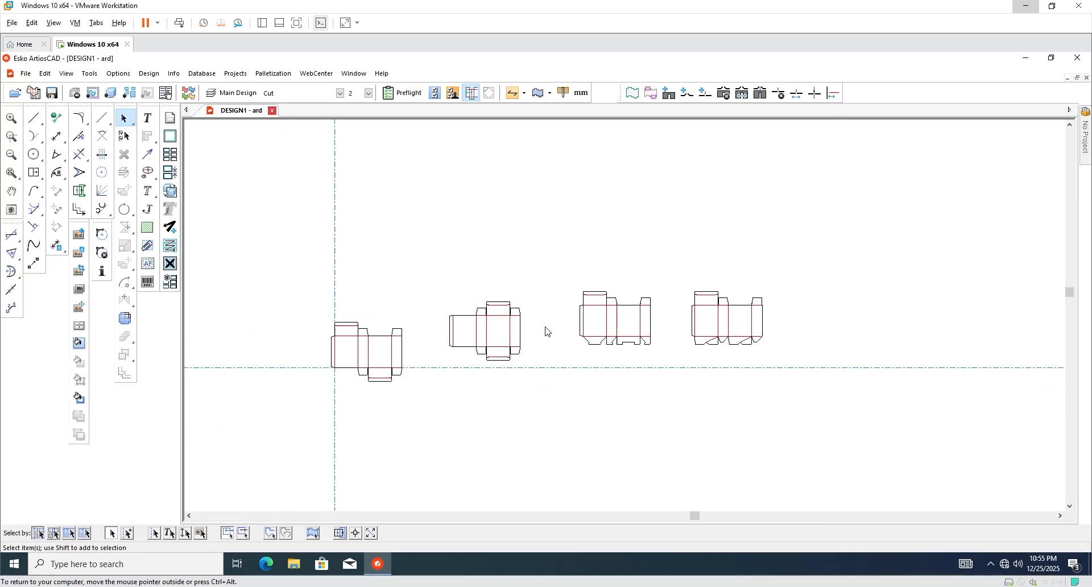
{"action": "left_click_drag", "start_coordinate": [820, 253], "coordinate": [262, 443]}
{"action": "scroll", "coordinate": [656, 292], "scroll_direction": "up", "scroll_amount": 3}
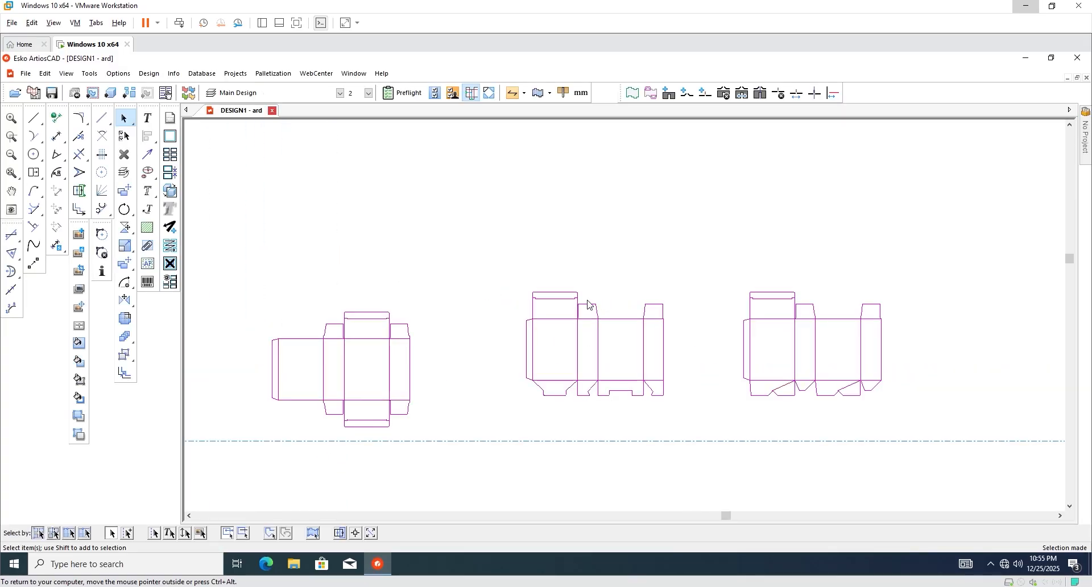
{"action": "scroll", "coordinate": [586, 306], "scroll_direction": "down", "scroll_amount": 2}
{"action": "left_click", "coordinate": [561, 229]}
Zoom in and out across the DESIGN1 sheet to inspect the four dieline variants.
{"action": "scroll", "coordinate": [313, 359], "scroll_direction": "up", "scroll_amount": 6}
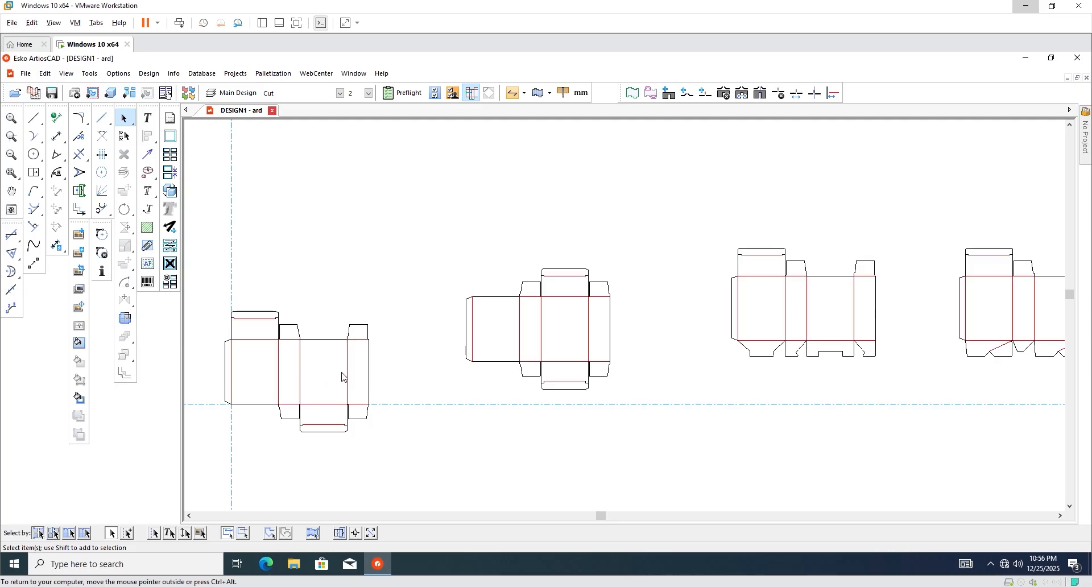
{"action": "scroll", "coordinate": [586, 317], "scroll_direction": "up", "scroll_amount": 4}
{"action": "scroll", "coordinate": [514, 317], "scroll_direction": "down", "scroll_amount": 3}
{"action": "scroll", "coordinate": [457, 330], "scroll_direction": "up", "scroll_amount": 2}
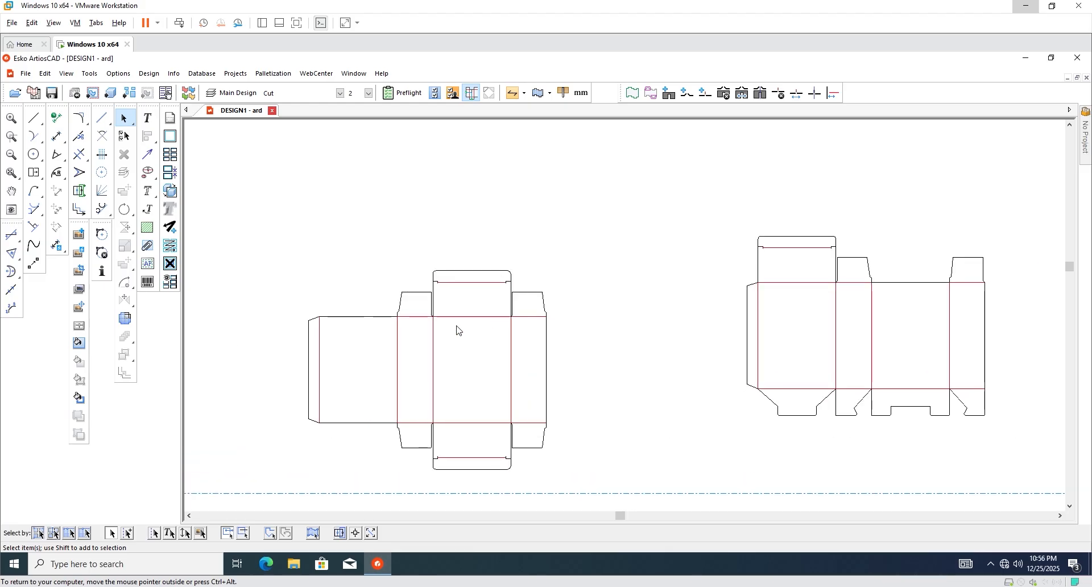
{"action": "scroll", "coordinate": [413, 335], "scroll_direction": "down", "scroll_amount": 3}
{"action": "scroll", "coordinate": [678, 292], "scroll_direction": "up", "scroll_amount": 3}
{"action": "scroll", "coordinate": [624, 325], "scroll_direction": "down", "scroll_amount": 2}
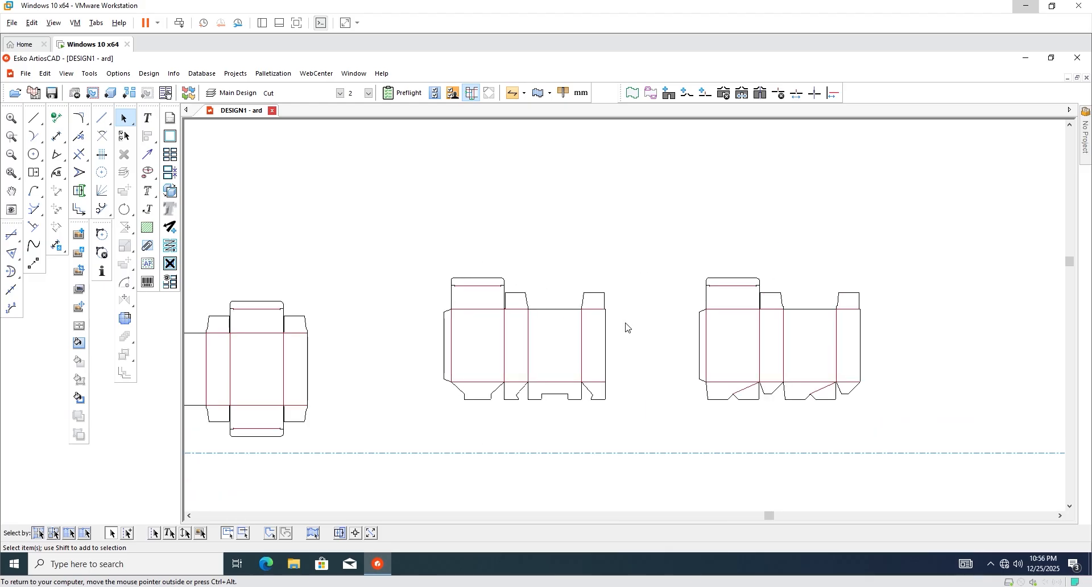
{"action": "scroll", "coordinate": [641, 333], "scroll_direction": "up", "scroll_amount": 2}
{"action": "scroll", "coordinate": [810, 300], "scroll_direction": "down", "scroll_amount": 1}
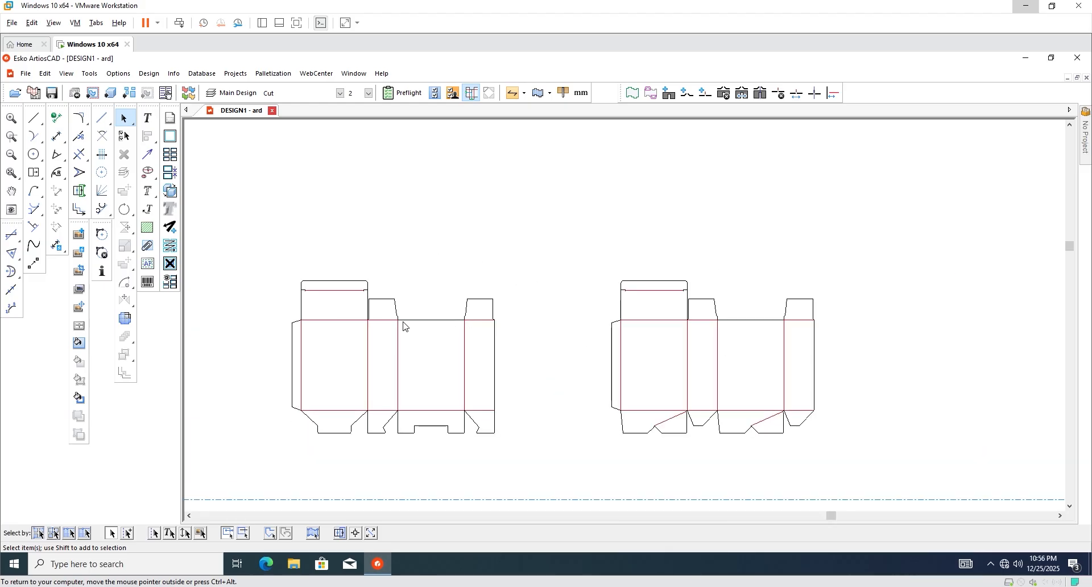
{"action": "scroll", "coordinate": [353, 322], "scroll_direction": "down", "scroll_amount": 2}
{"action": "scroll", "coordinate": [725, 315], "scroll_direction": "up", "scroll_amount": 2}
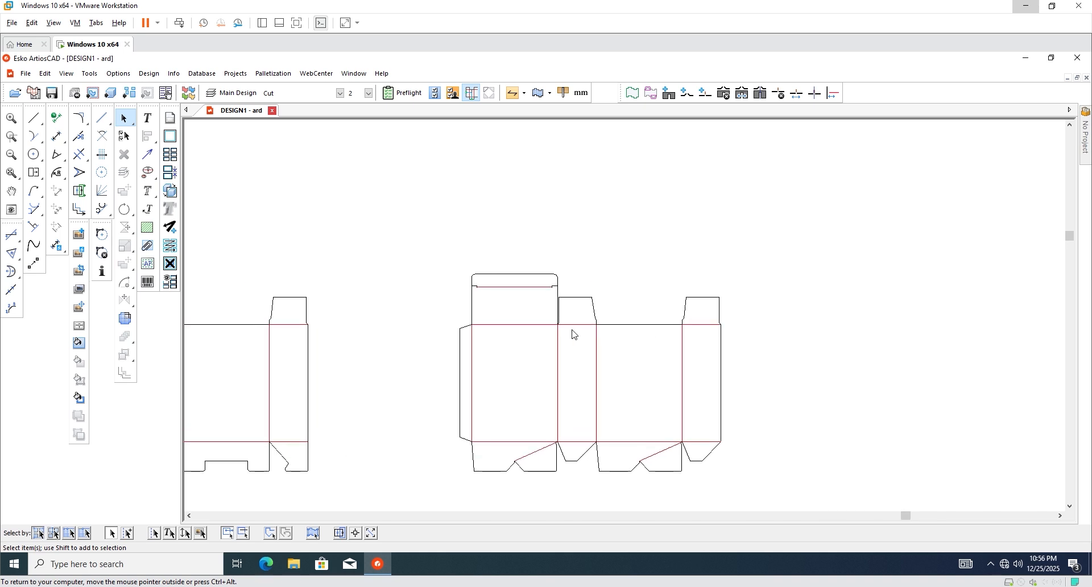
{"action": "scroll", "coordinate": [468, 327], "scroll_direction": "down", "scroll_amount": 3}
{"action": "scroll", "coordinate": [655, 401], "scroll_direction": "up", "scroll_amount": 2}
{"action": "scroll", "coordinate": [429, 438], "scroll_direction": "up", "scroll_amount": 3}
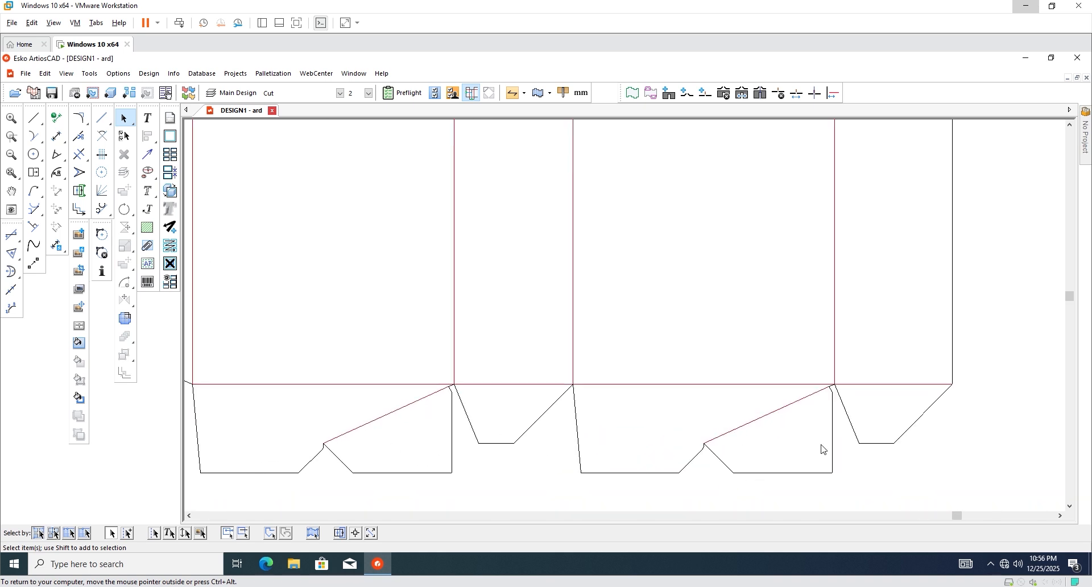
{"action": "scroll", "coordinate": [797, 444], "scroll_direction": "down", "scroll_amount": 3}
{"action": "scroll", "coordinate": [546, 402], "scroll_direction": "down", "scroll_amount": 1}
{"action": "scroll", "coordinate": [597, 368], "scroll_direction": "down", "scroll_amount": 2}
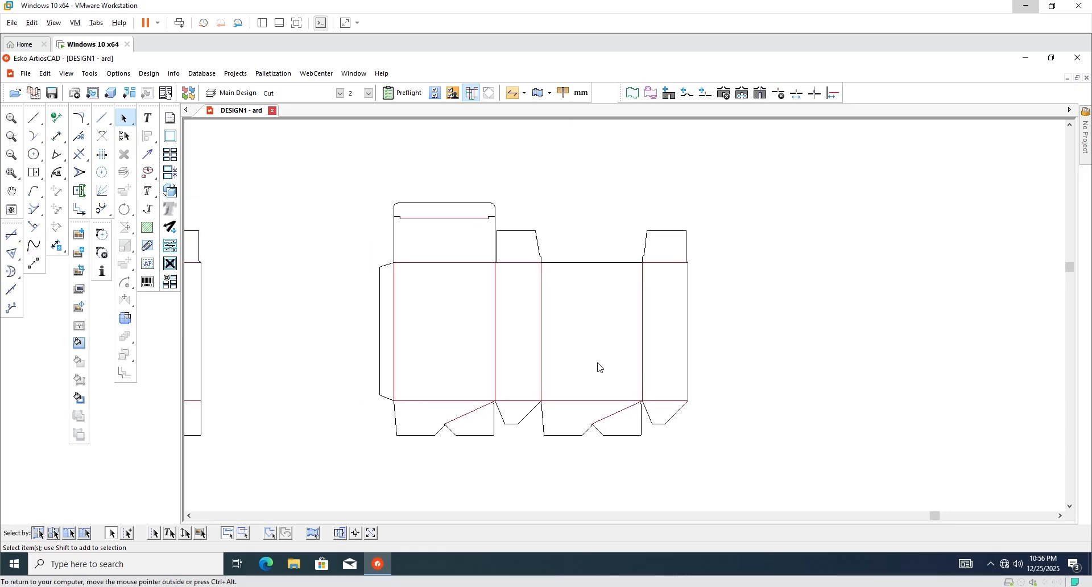
{"action": "scroll", "coordinate": [557, 366], "scroll_direction": "down", "scroll_amount": 3}
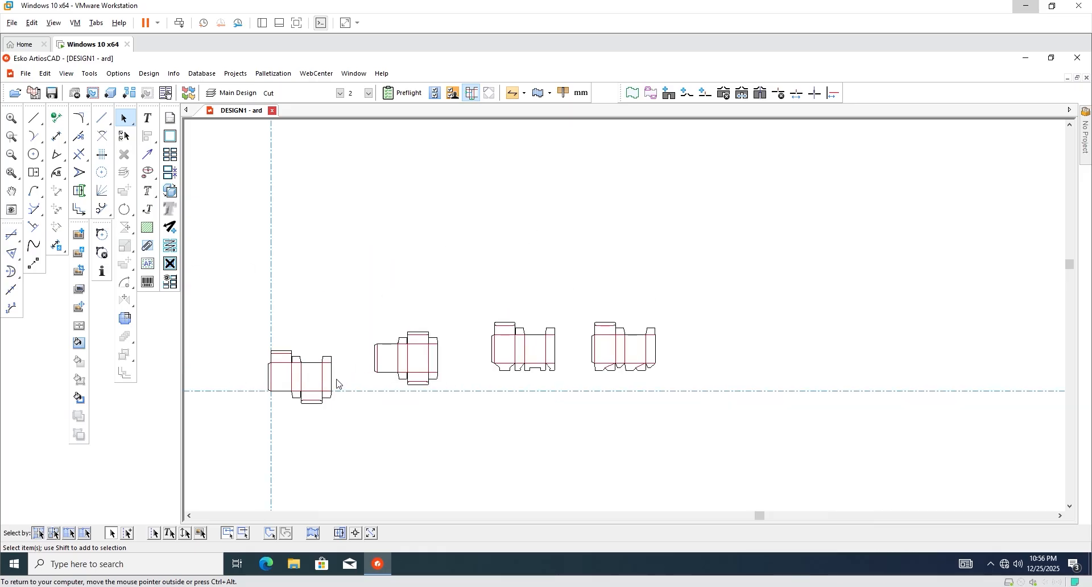
{"action": "scroll", "coordinate": [371, 384], "scroll_direction": "up", "scroll_amount": 1}
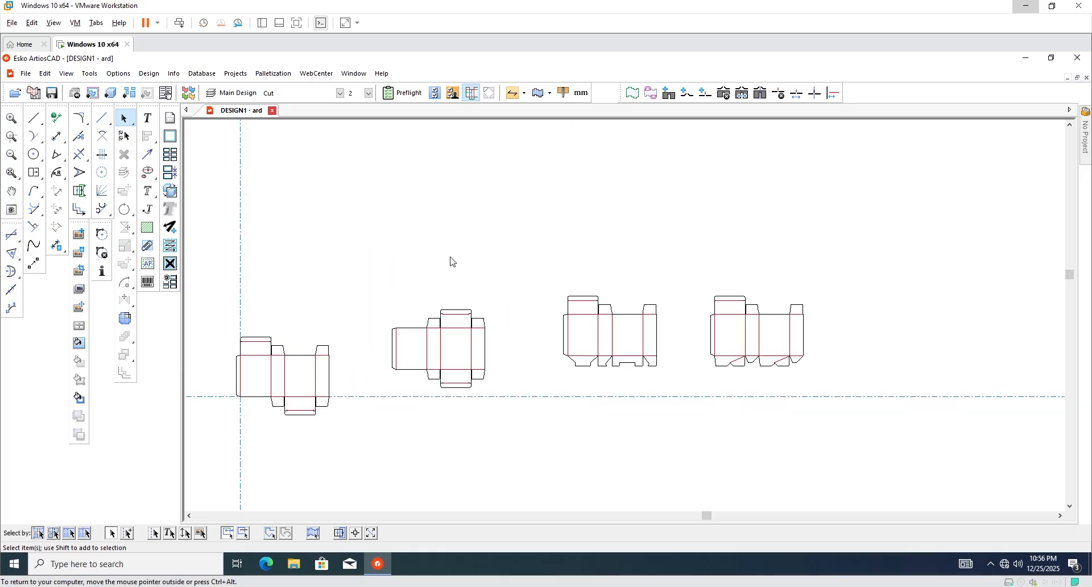